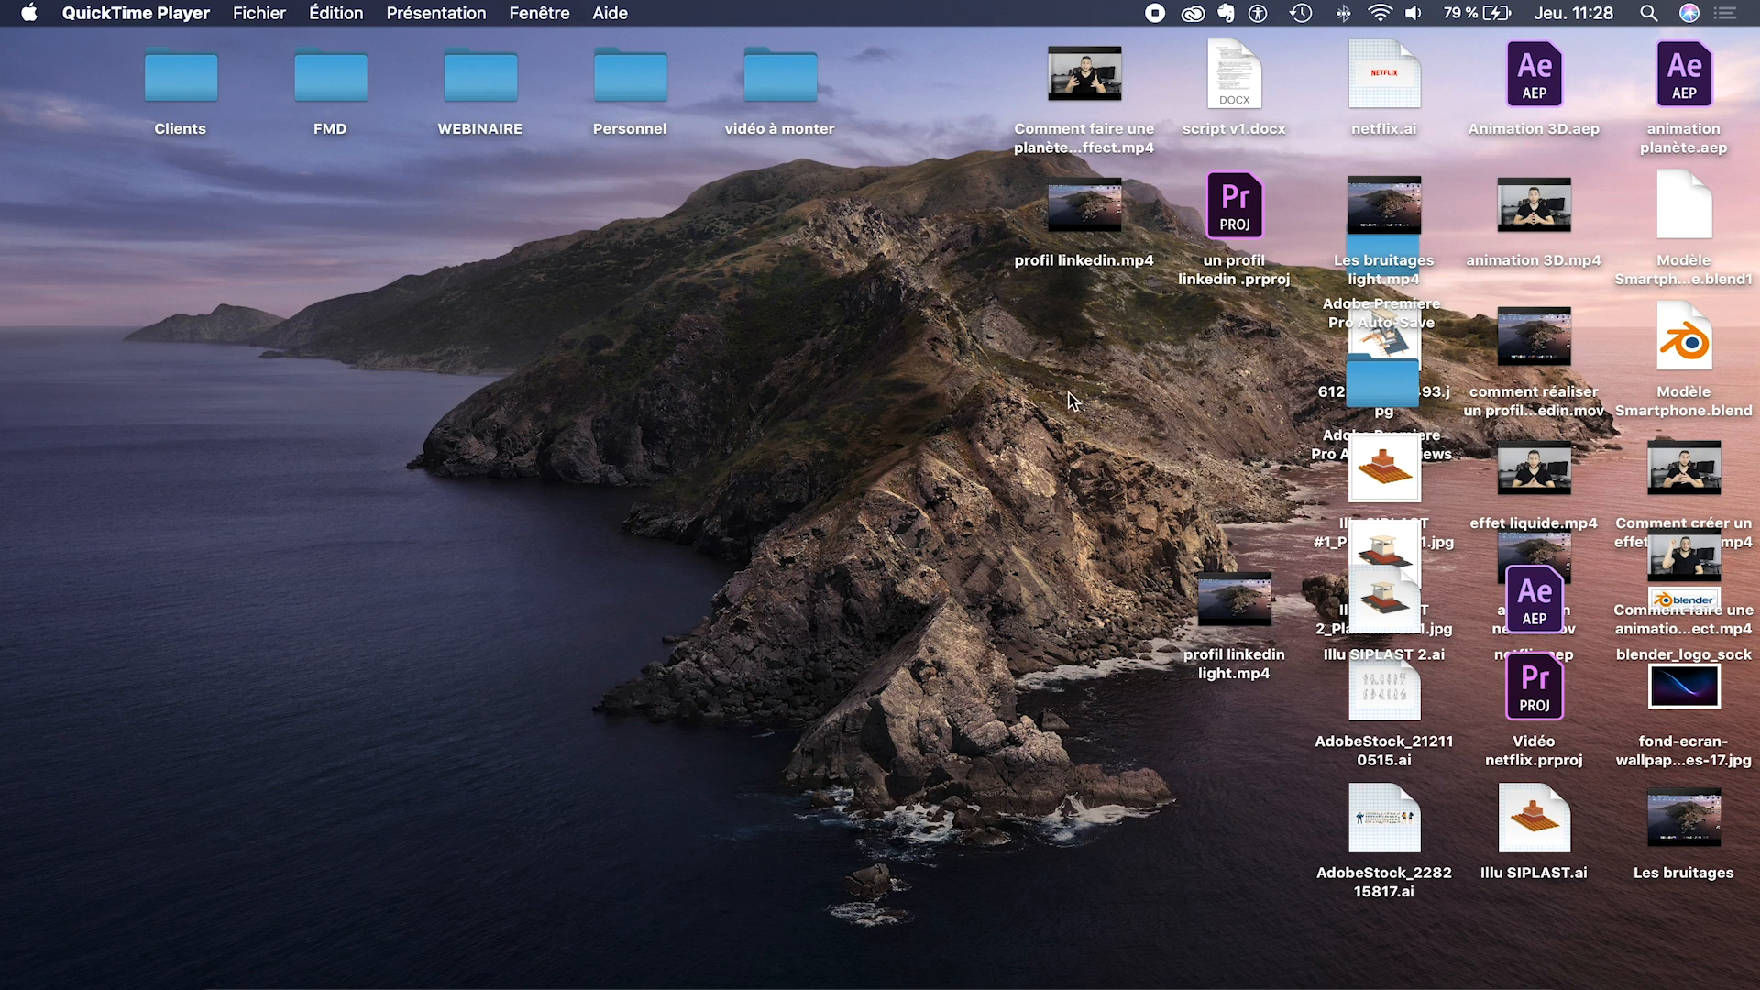
# - Open netflix.ai from the desktop to examine the reference logo's lettering, and close the preview
pyautogui.click(1384, 82)
pyautogui.rightClick(1373, 67)
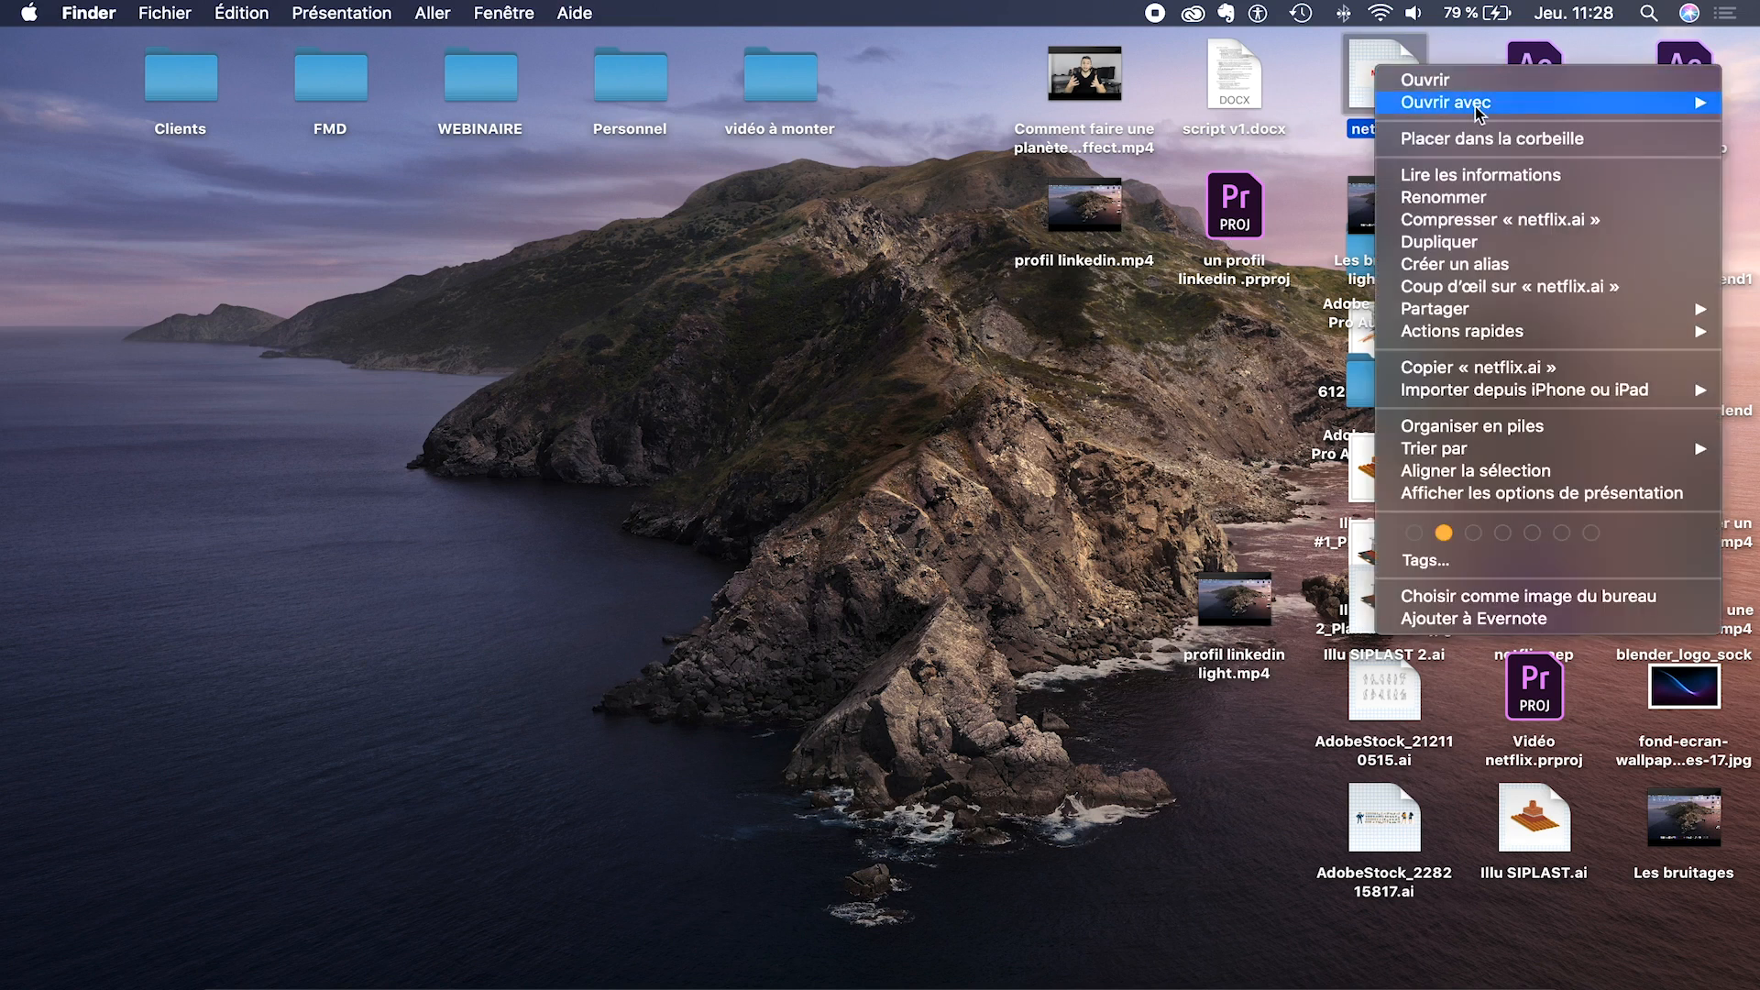
pyautogui.moveTo(1476, 108)
pyautogui.click(1206, 195)
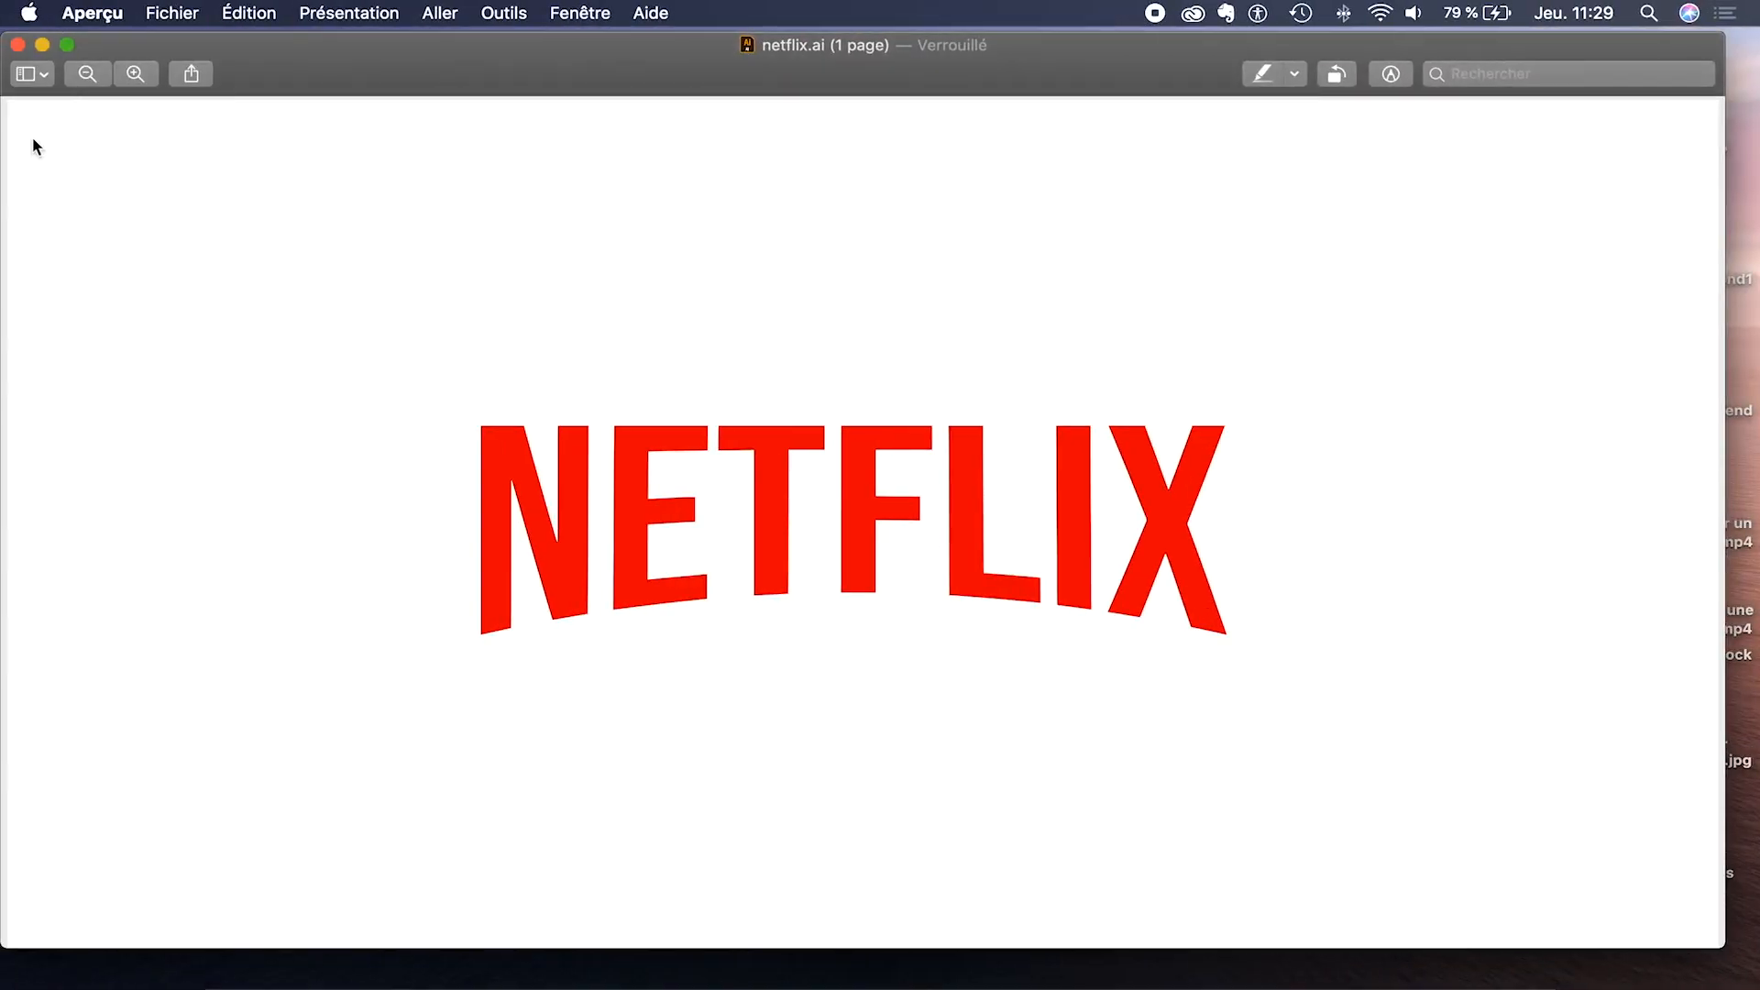
pyautogui.click(17, 44)
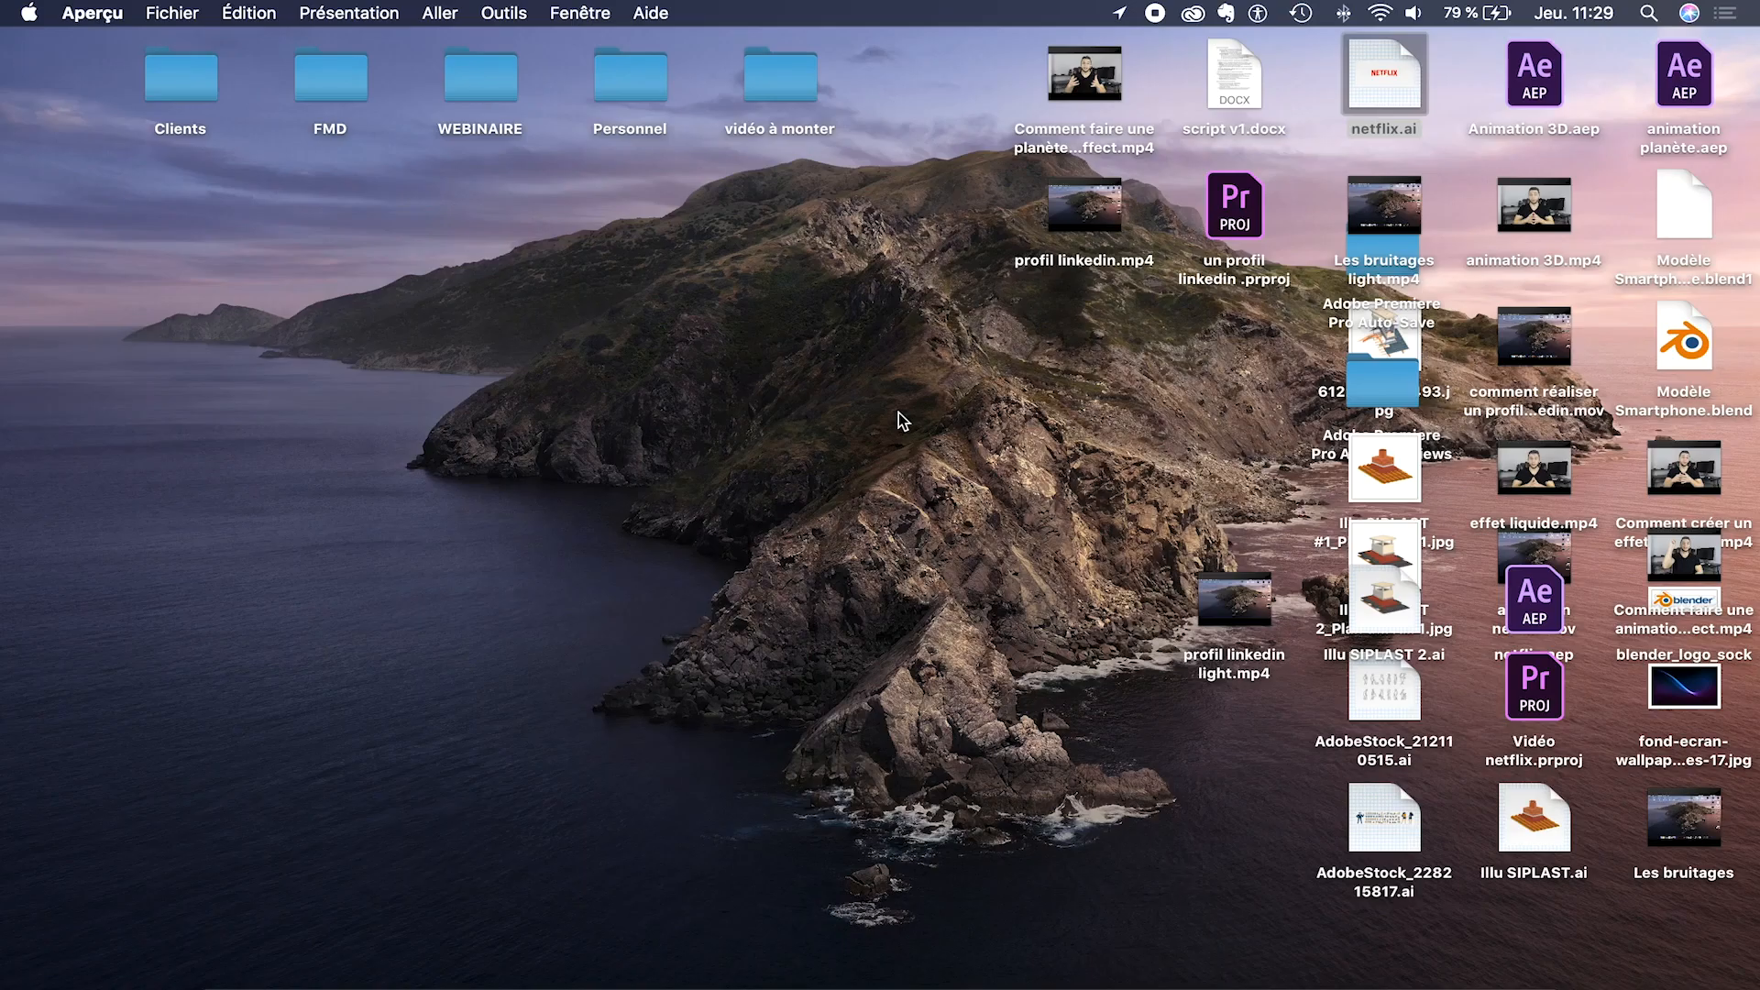
pyautogui.click(1300, 170)
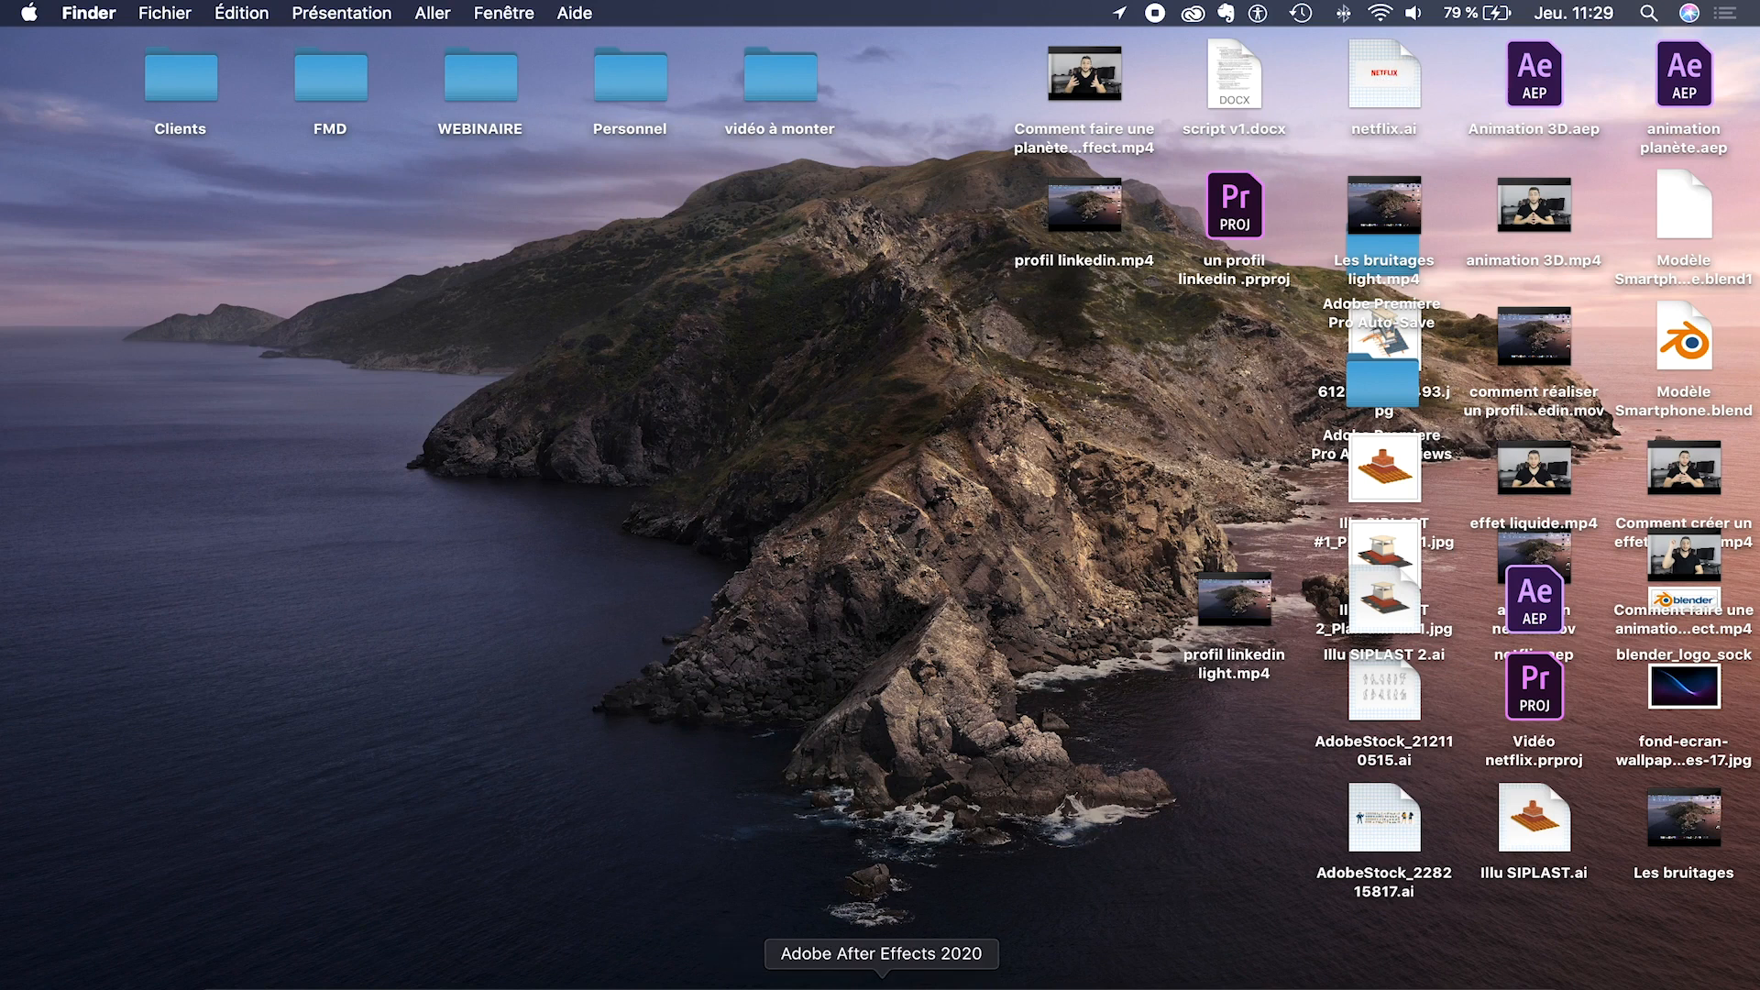
# - Switch to Adobe After Effects 2020 and create a 10-second composition with the HDTV 1080 25 preset and a white background
pyautogui.click(882, 982)
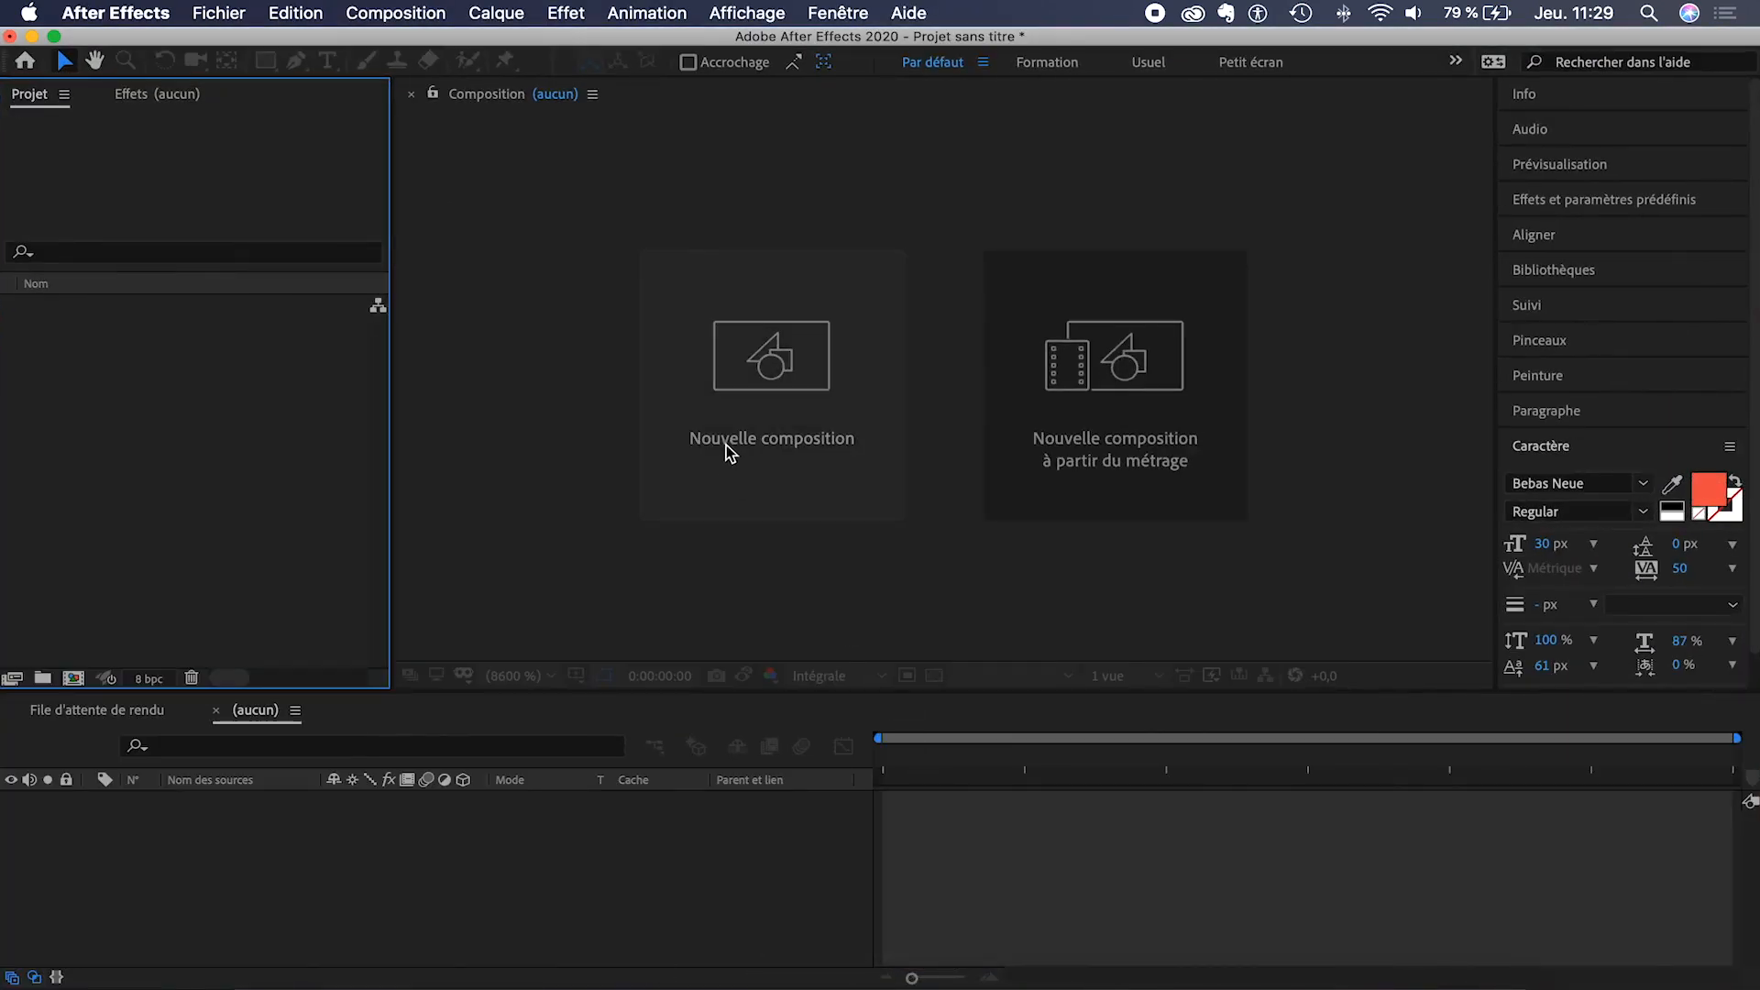
pyautogui.click(772, 382)
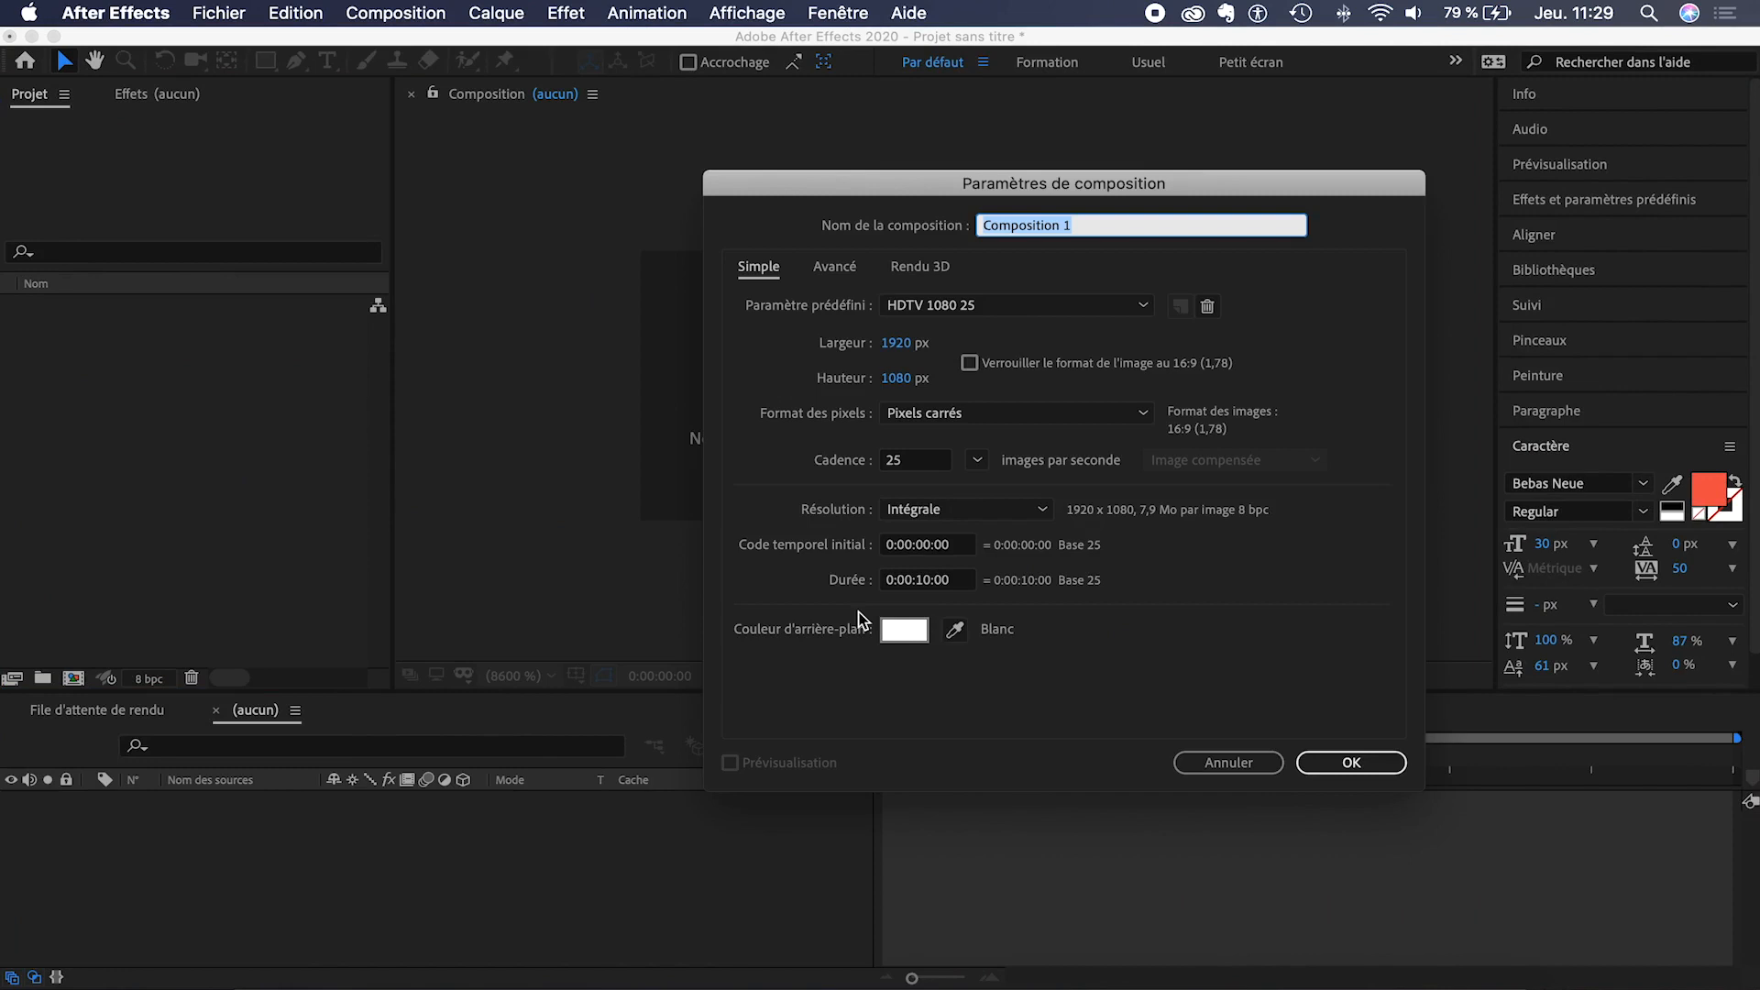
pyautogui.click(1340, 764)
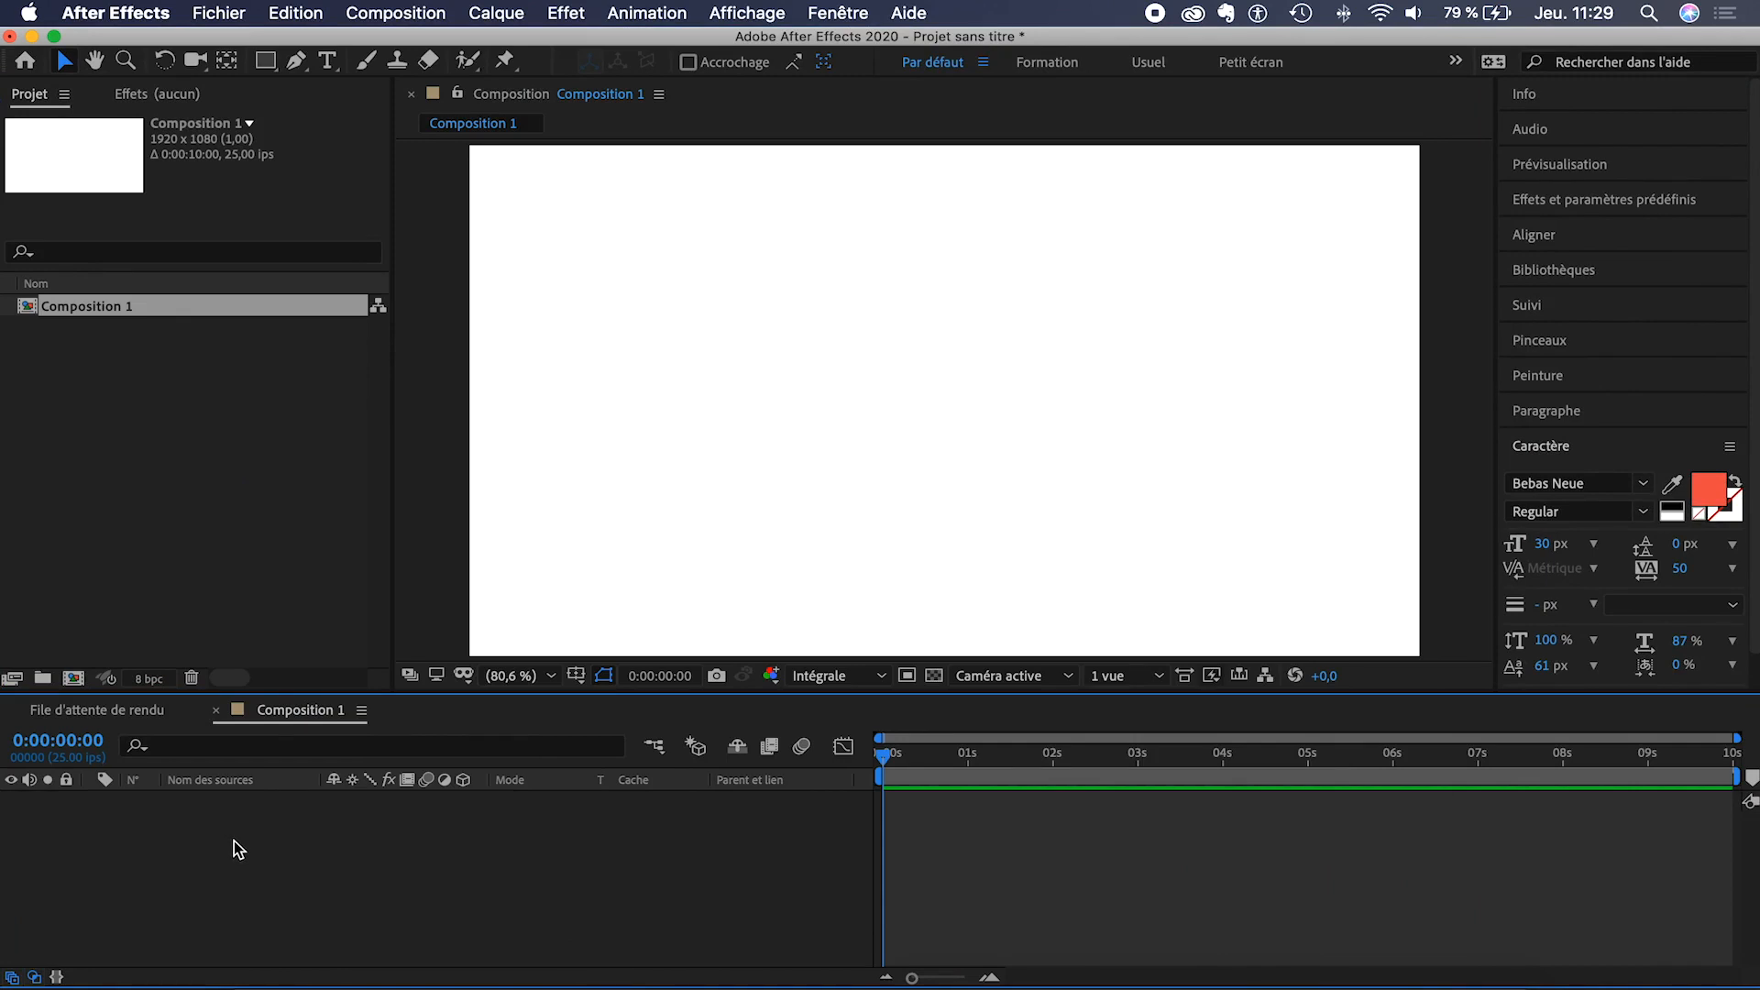
# - Add a white 1920 x 1080 px solid layer and make it a 3D layer
pyautogui.rightClick(294, 844)
pyautogui.moveTo(417, 738)
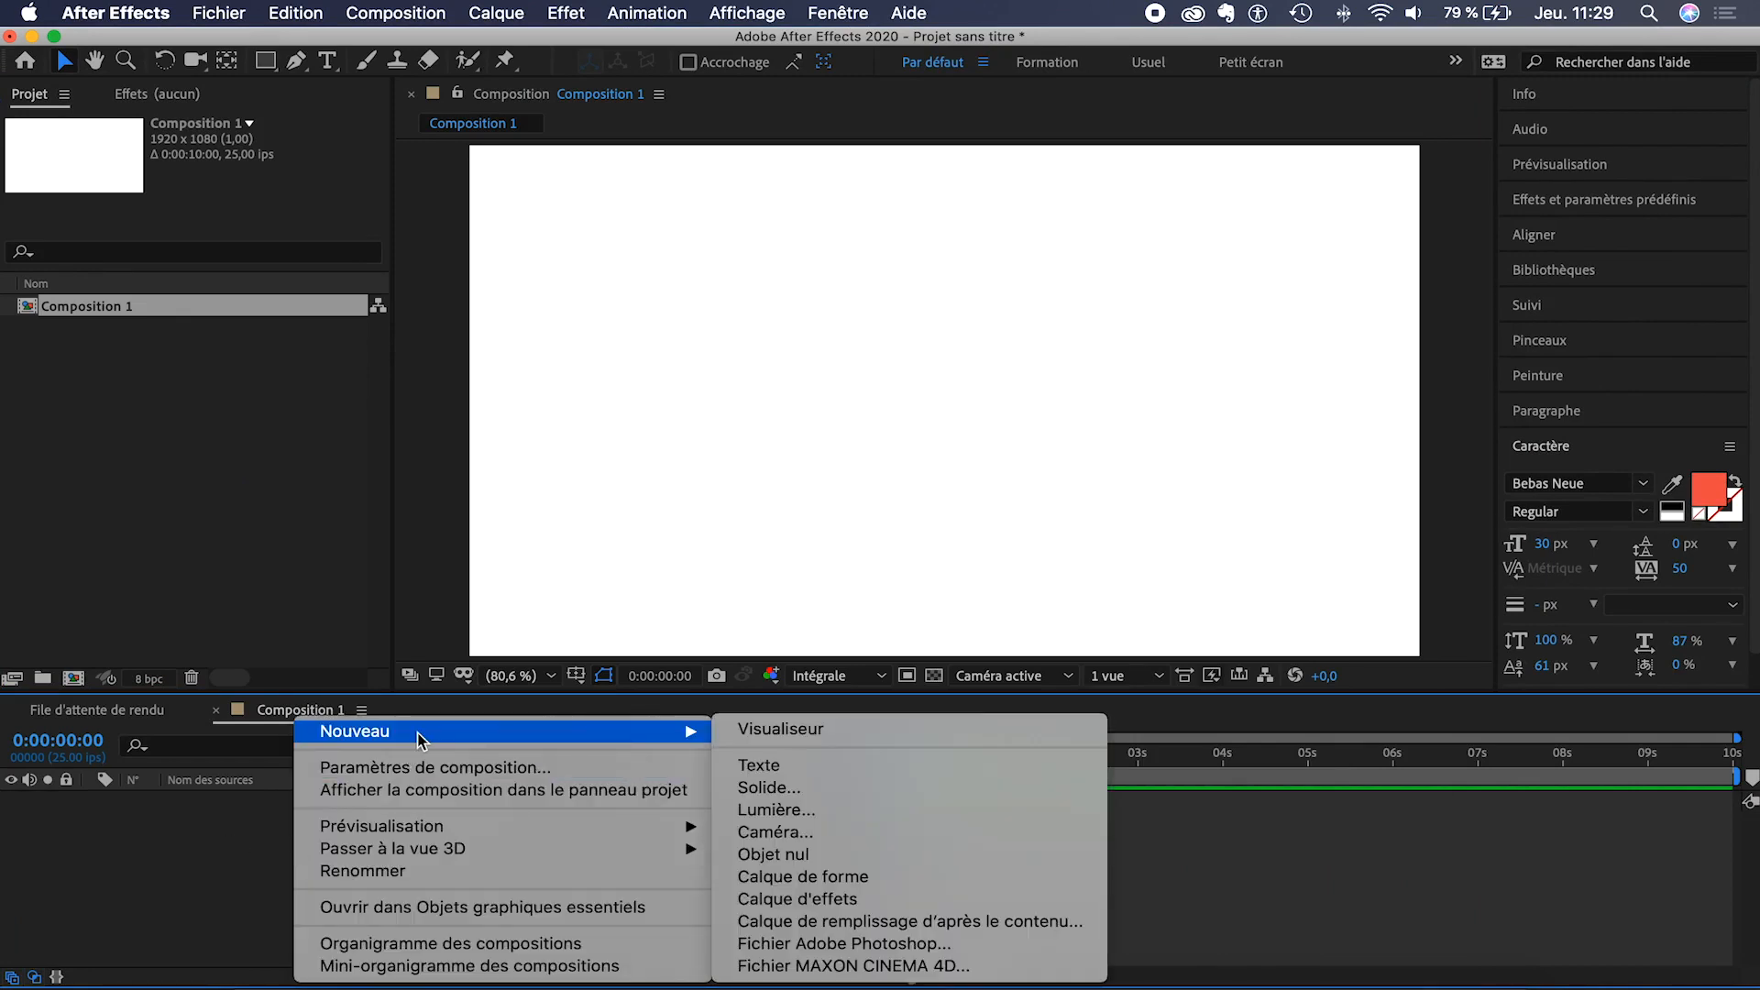
pyautogui.click(827, 788)
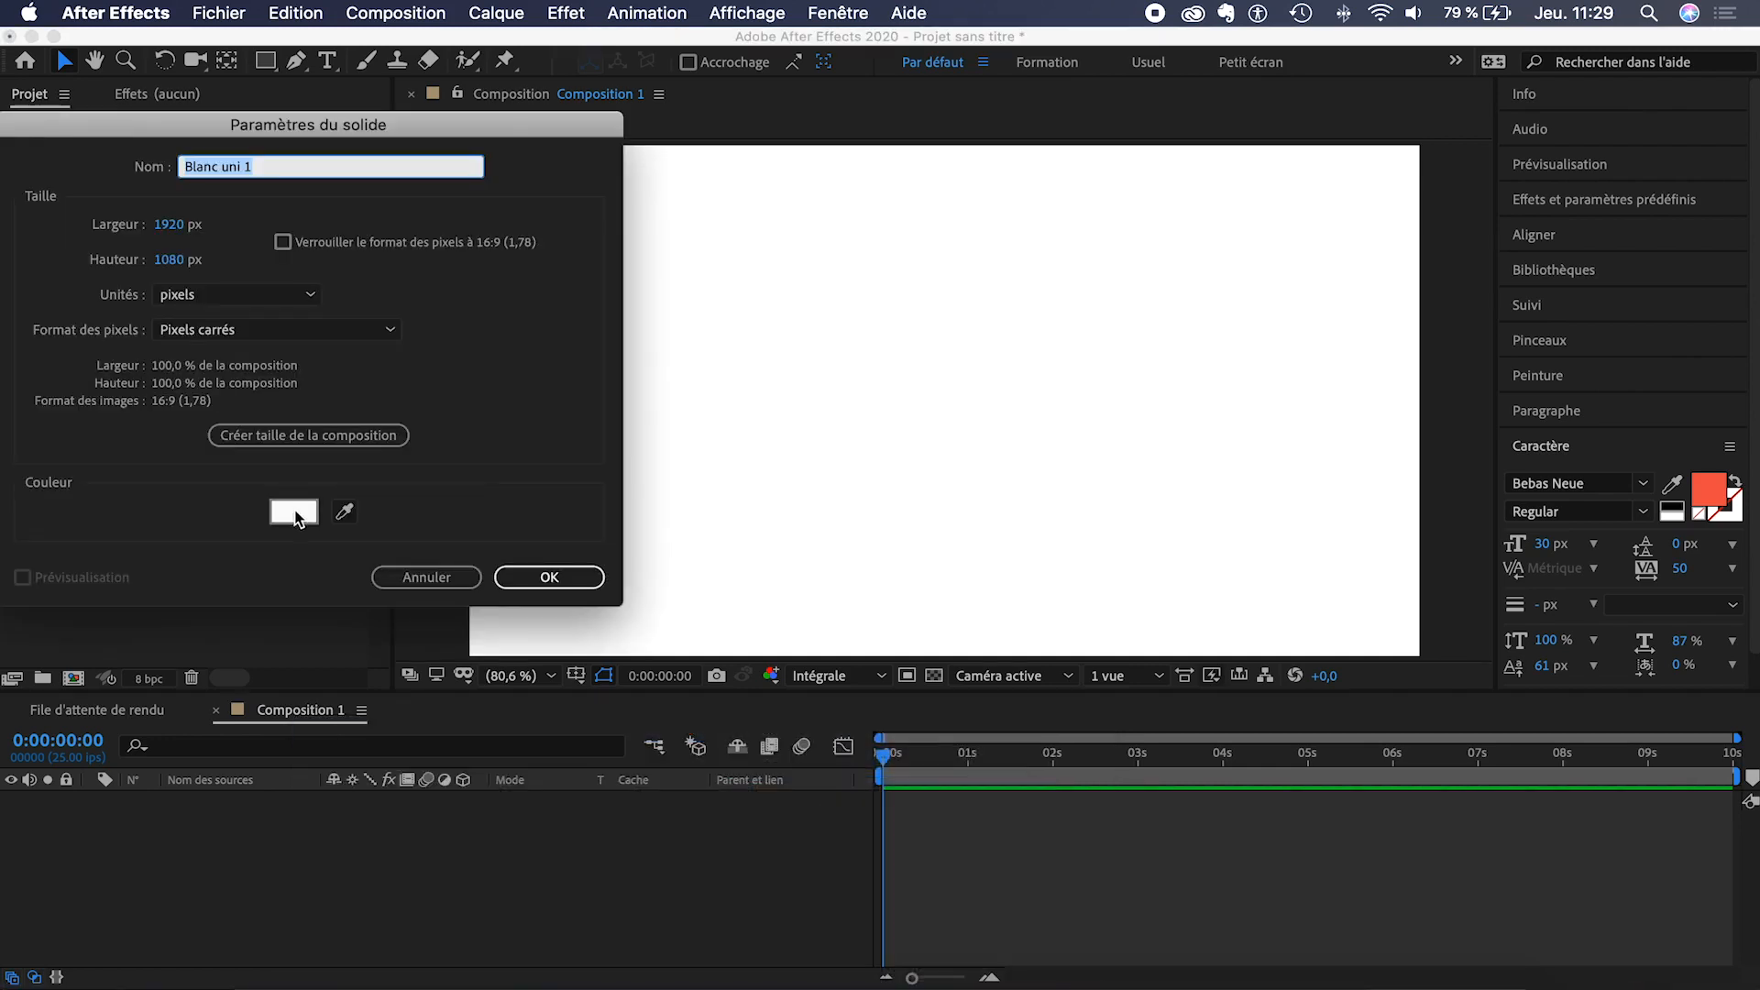
pyautogui.click(563, 576)
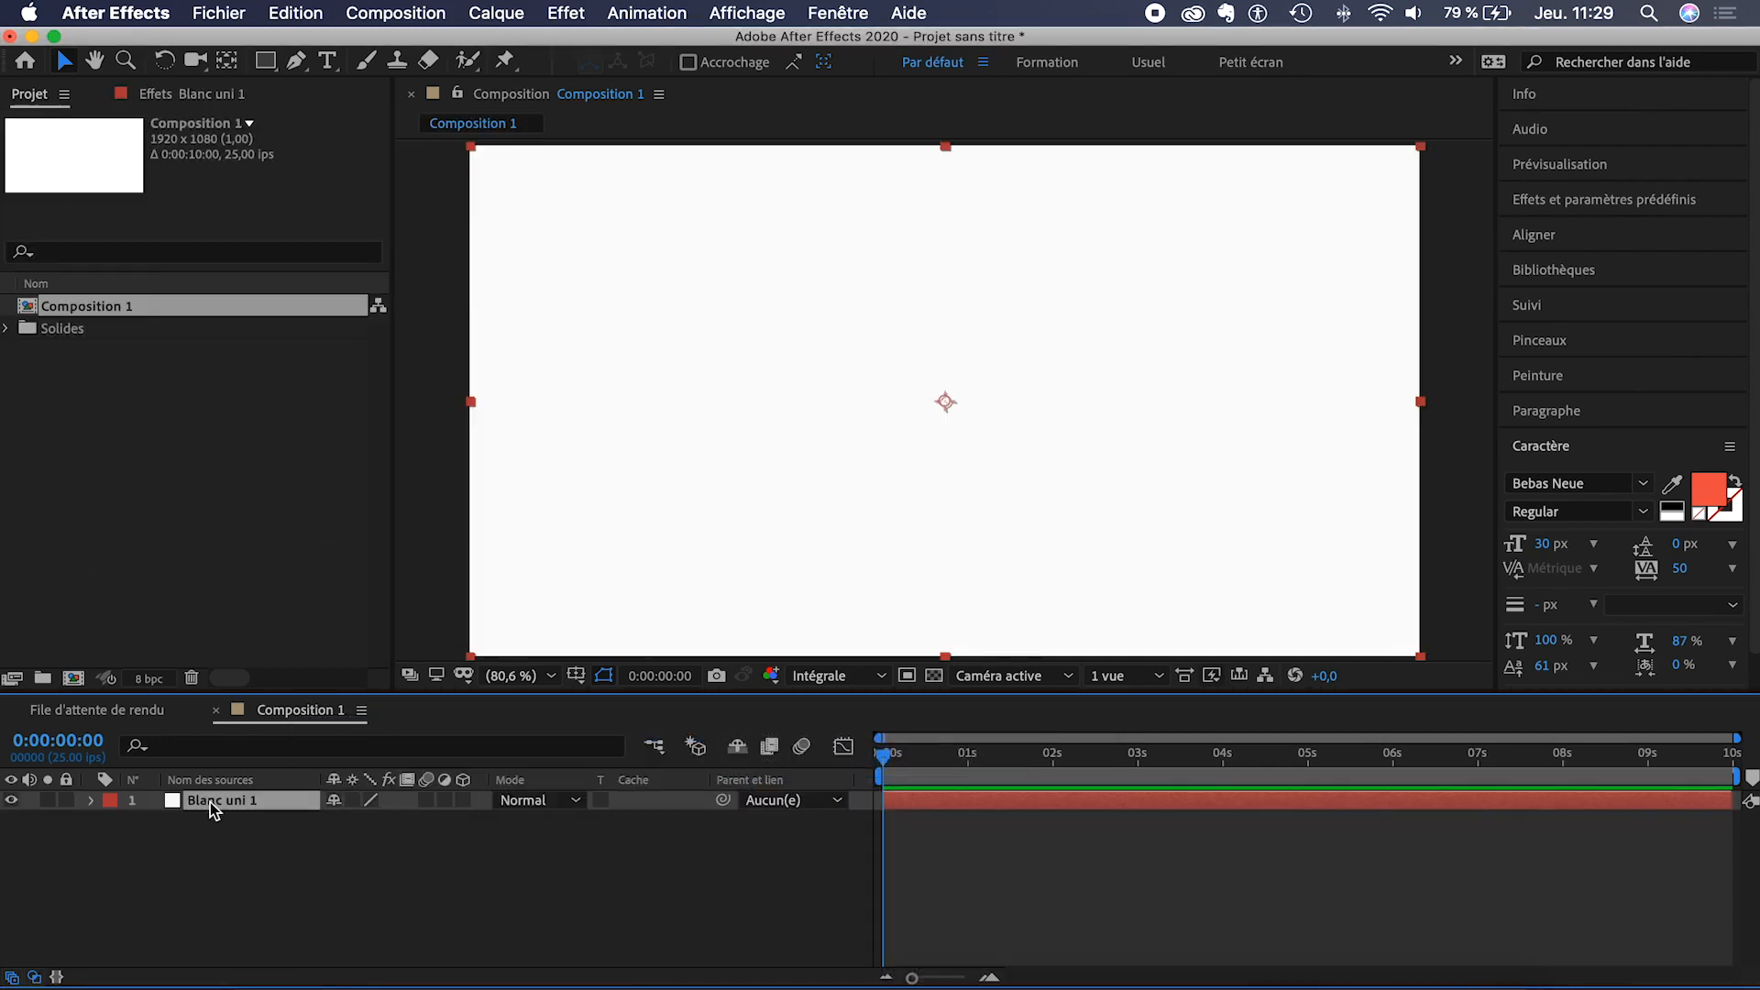
pyautogui.click(469, 803)
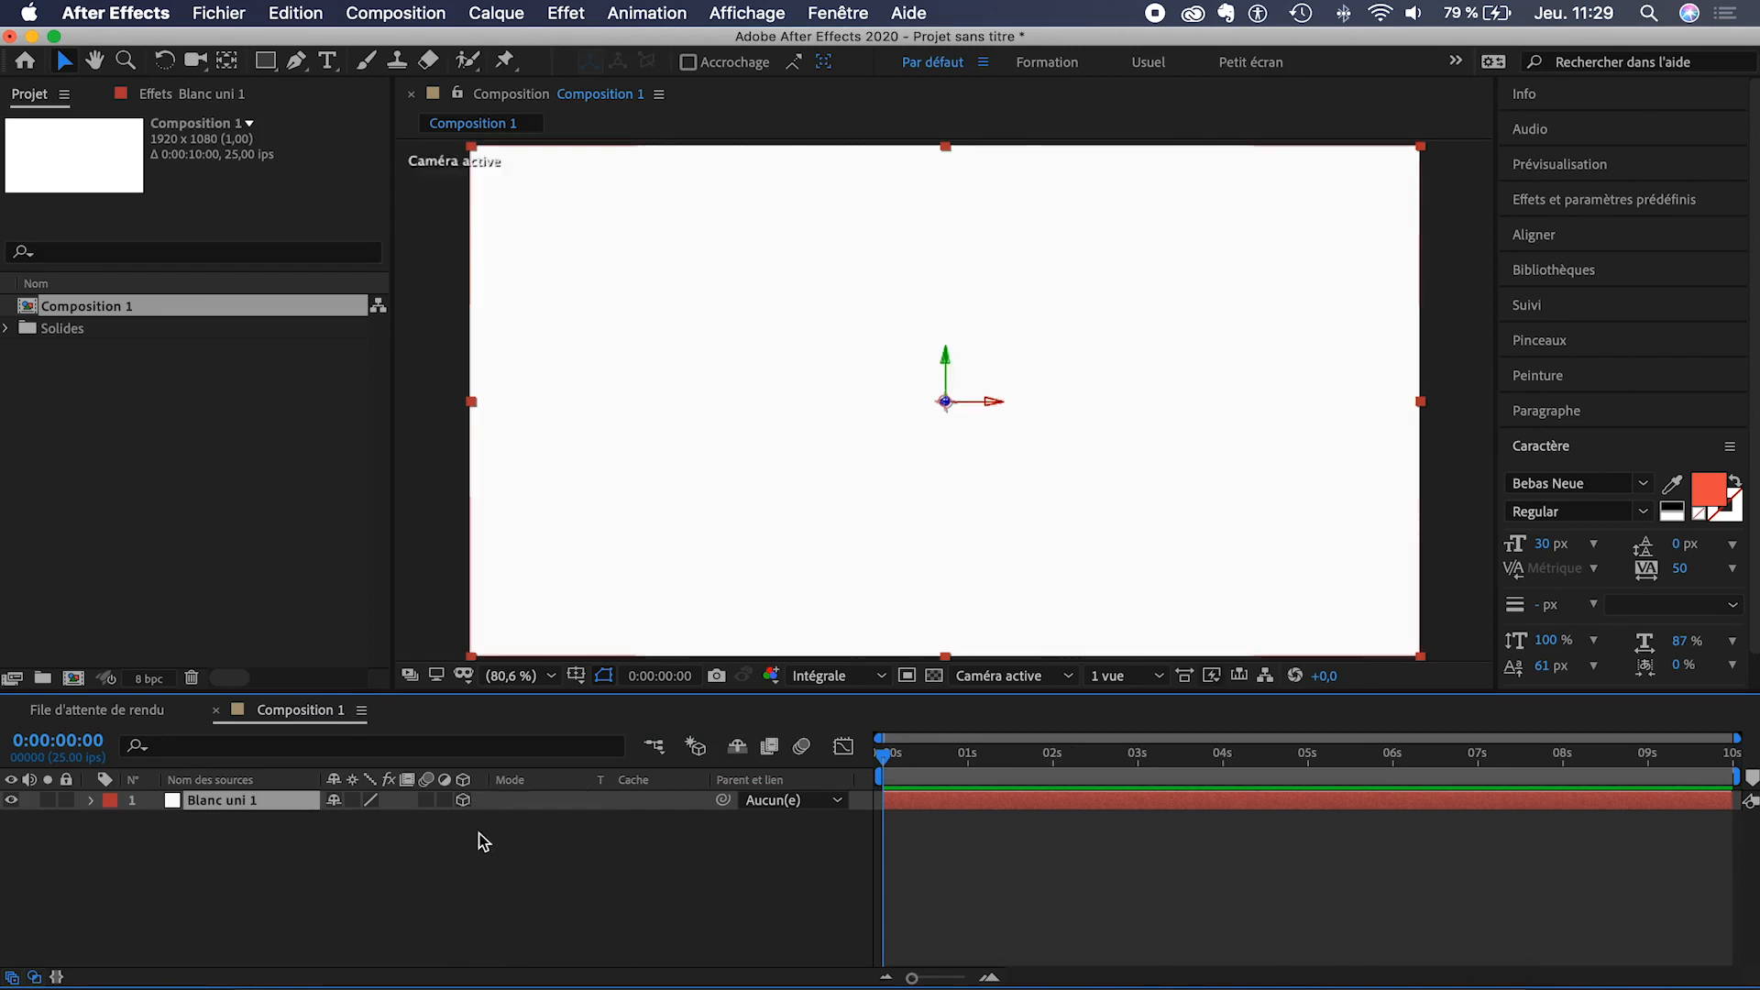
# - Reveal the solid layer's opacity property and set the composition's preview resolution to half (Un demi)
pyautogui.press('t')
pyautogui.click(851, 686)
pyautogui.click(836, 753)
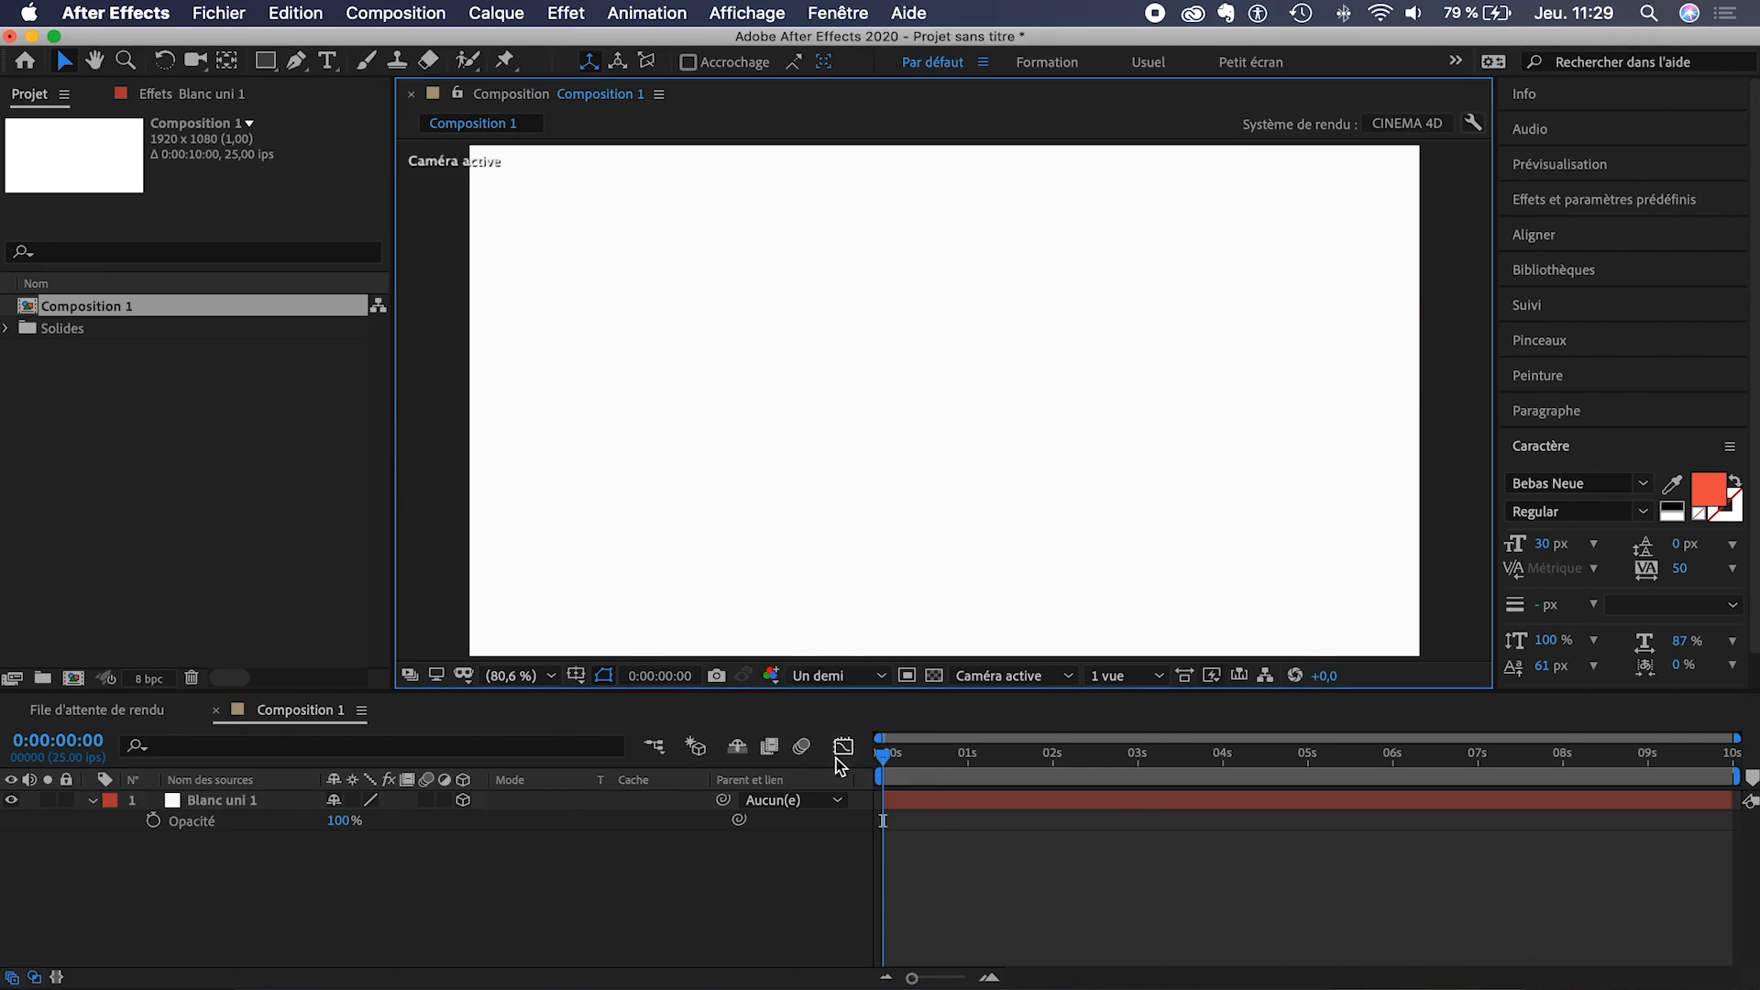
# - Create a text layer reading "NETFLIX" in the composition
pyautogui.click(328, 60)
pyautogui.click(768, 375)
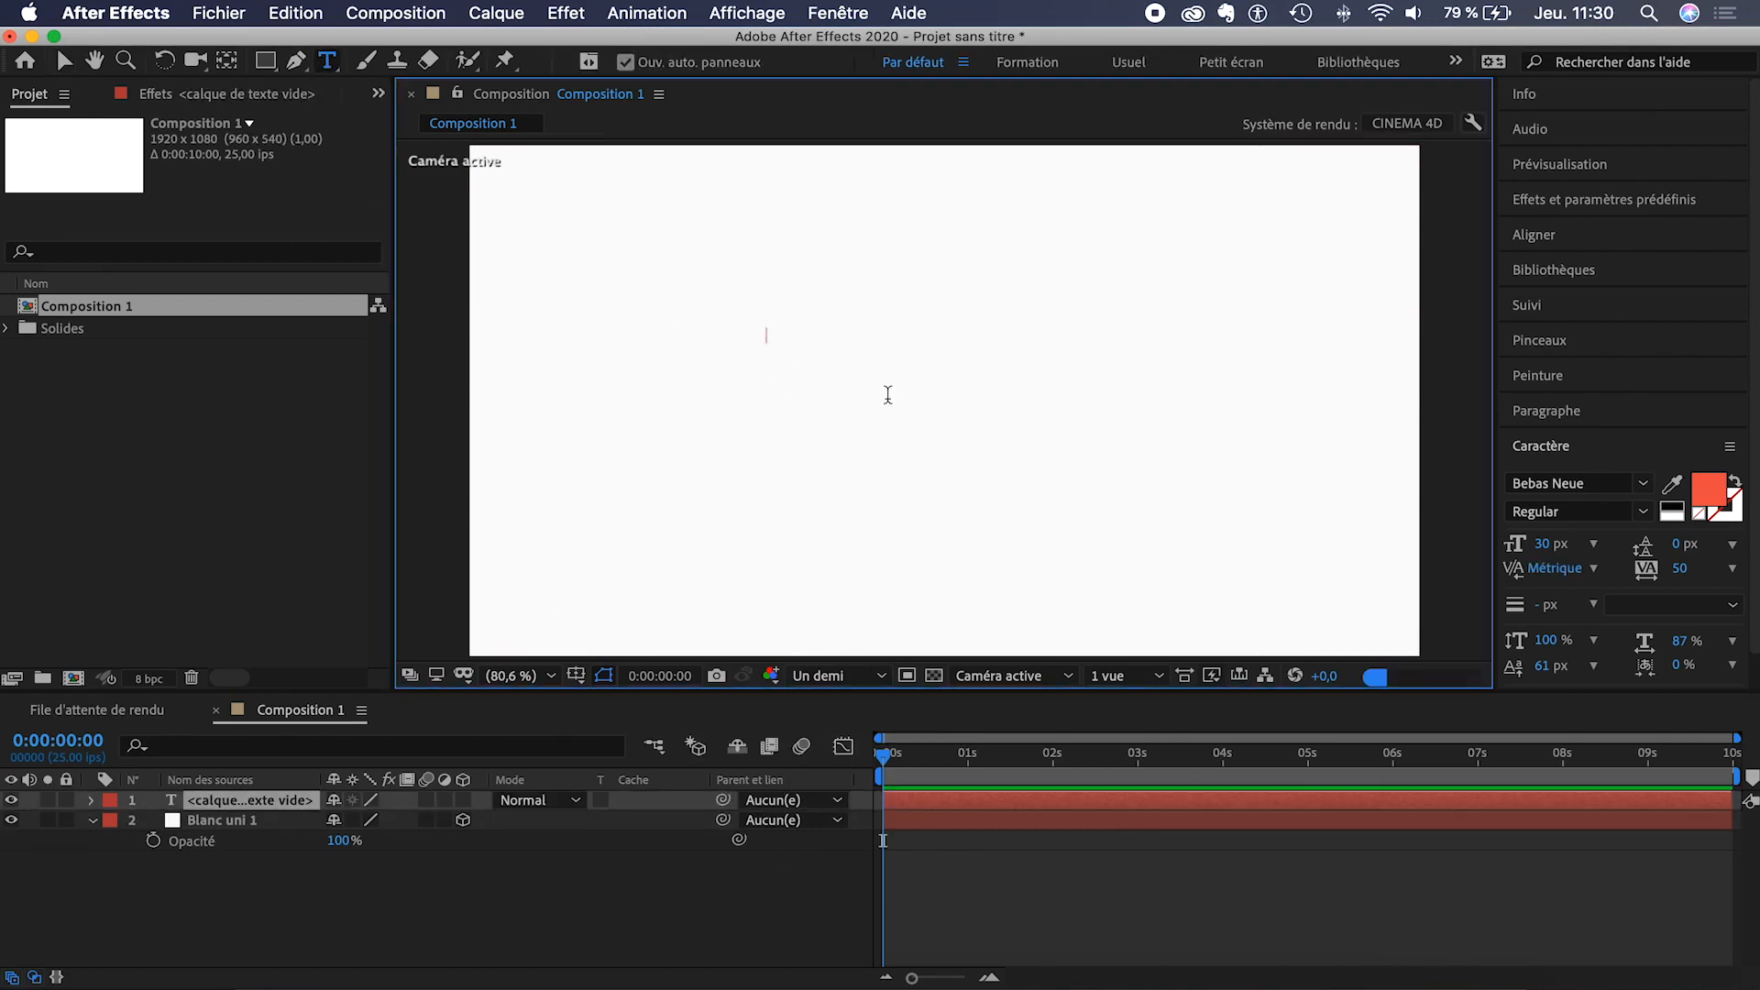
pyautogui.write('N')
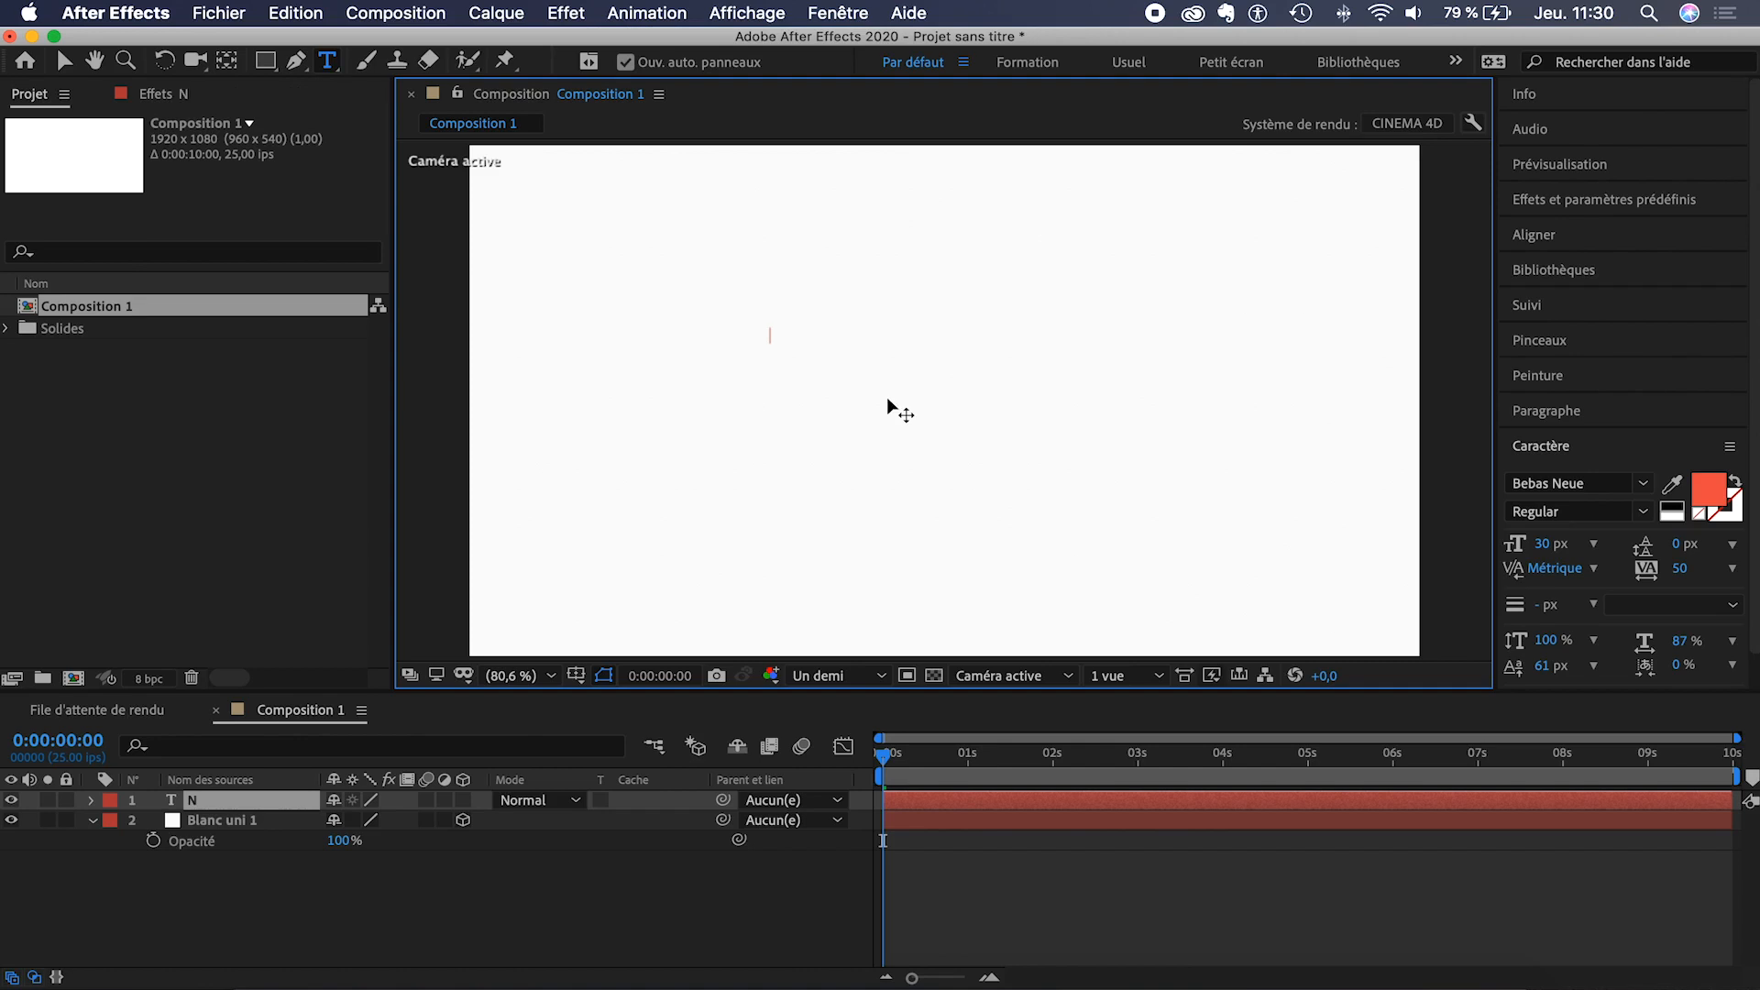
pyautogui.write('ETFLIX')
pyautogui.click(64, 61)
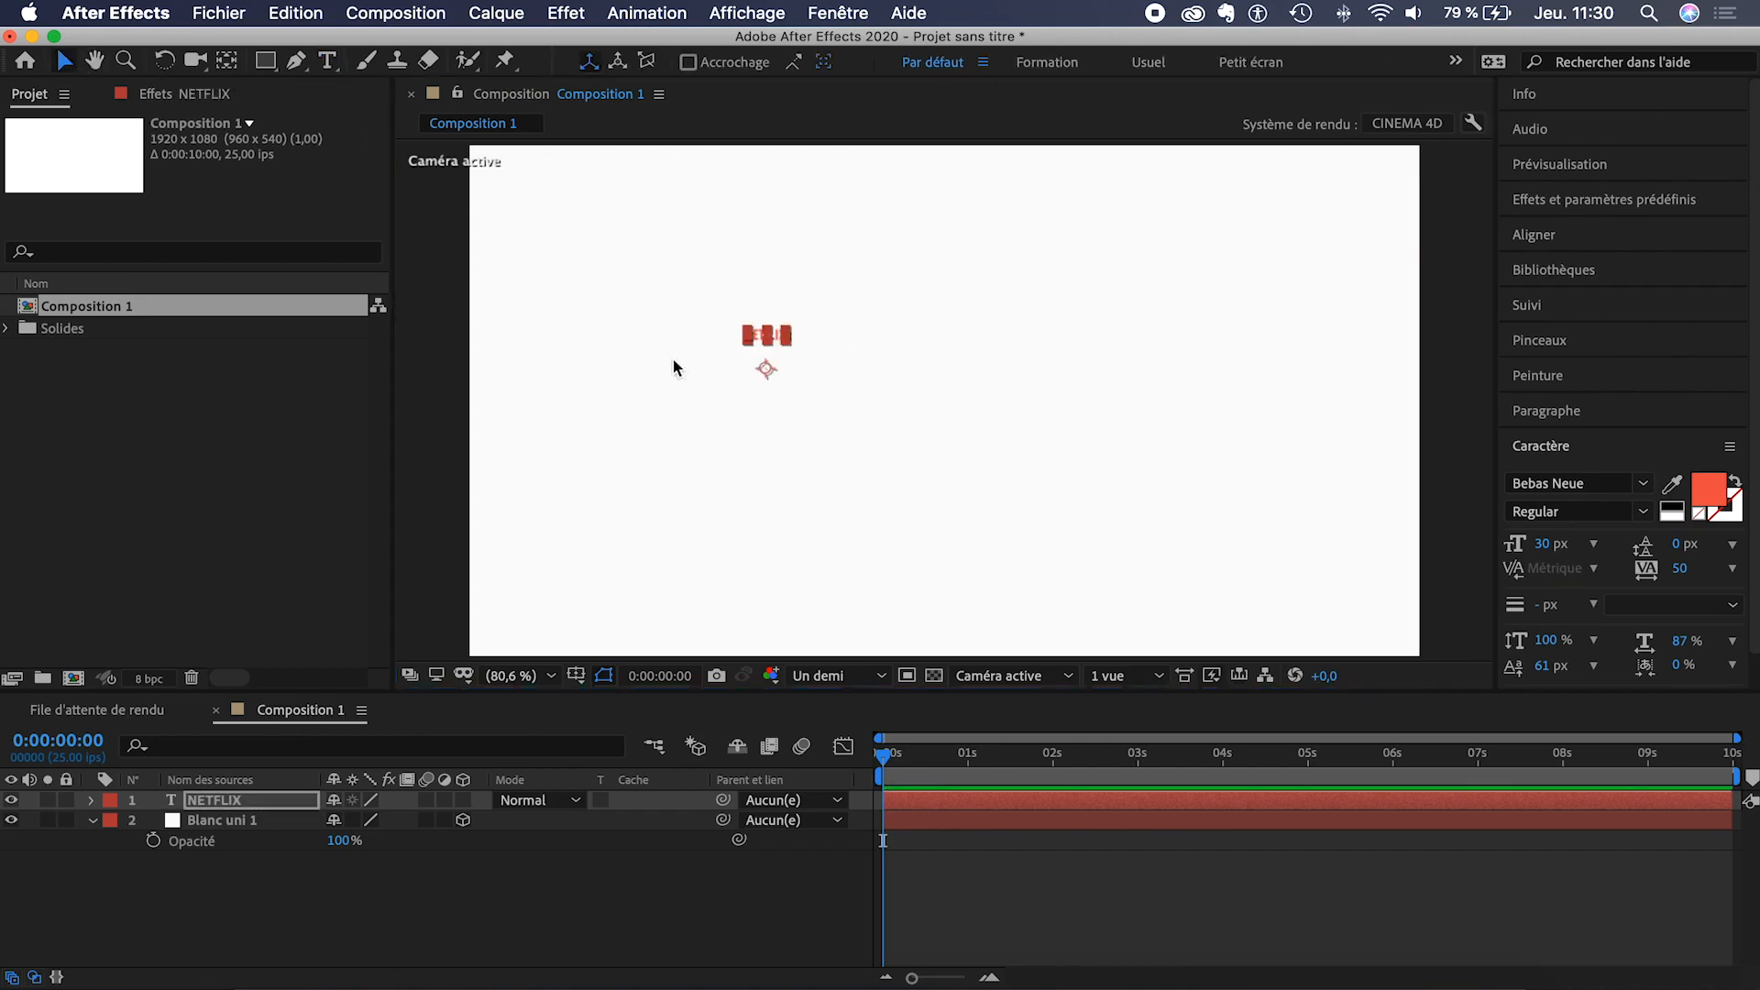
# - Move the NETFLIX layer's anchor point to the centre of its letters
pyautogui.click(227, 60)
pyautogui.moveTo(767, 369); pyautogui.dragTo(768, 338)
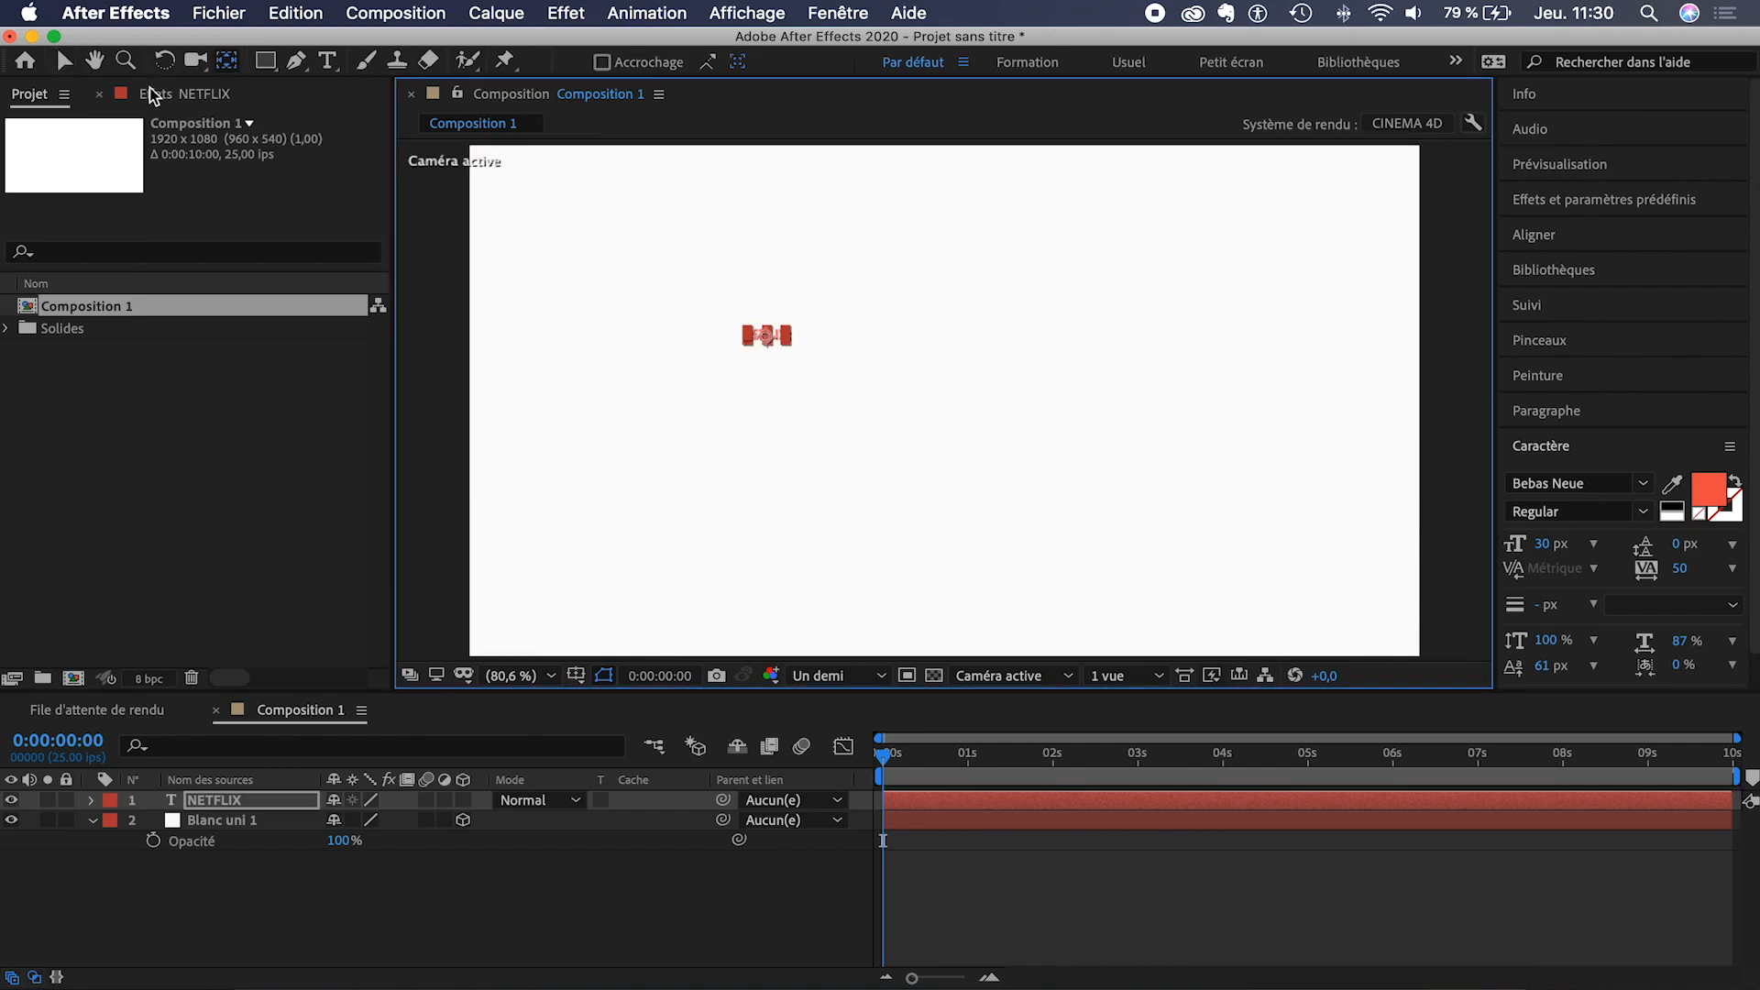
pyautogui.click(65, 61)
# - Enlarge the NETFLIX text to about half the frame's width and place it in the middle of the composition
pyautogui.click(788, 336)
pyautogui.moveTo(809, 313); pyautogui.dragTo(1005, 250)
pyautogui.moveTo(889, 311); pyautogui.dragTo(1054, 373)
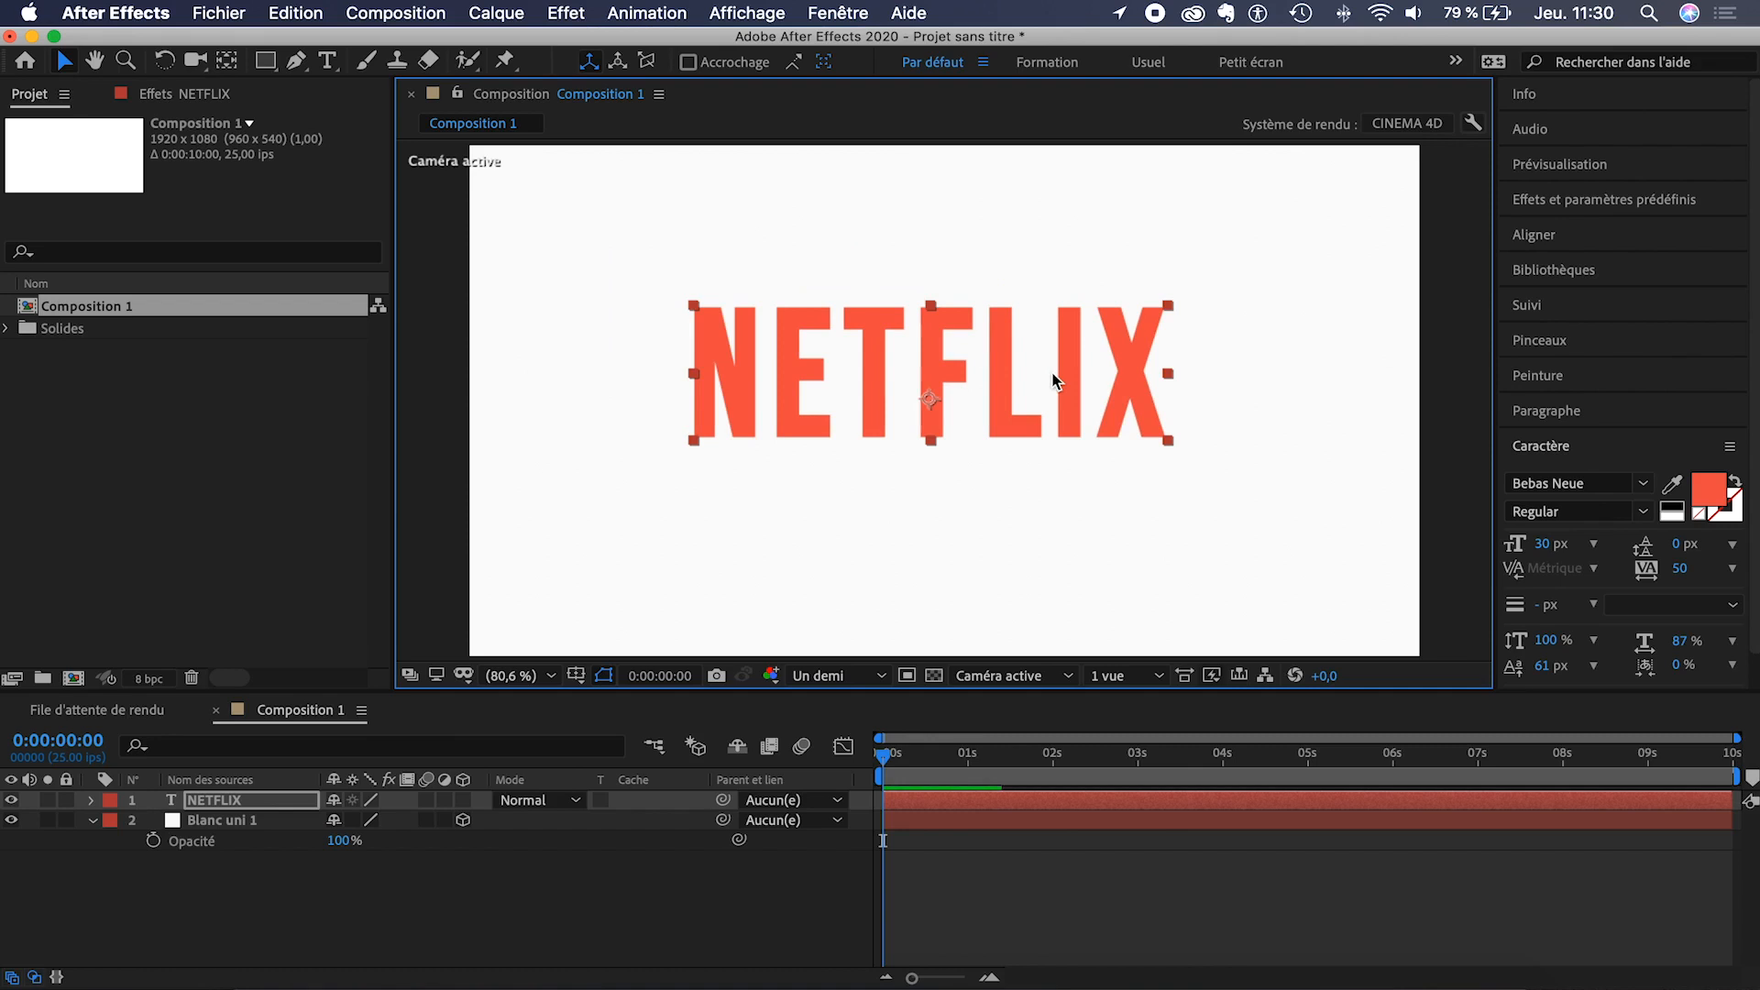
pyautogui.moveTo(931, 312); pyautogui.dragTo(951, 221)
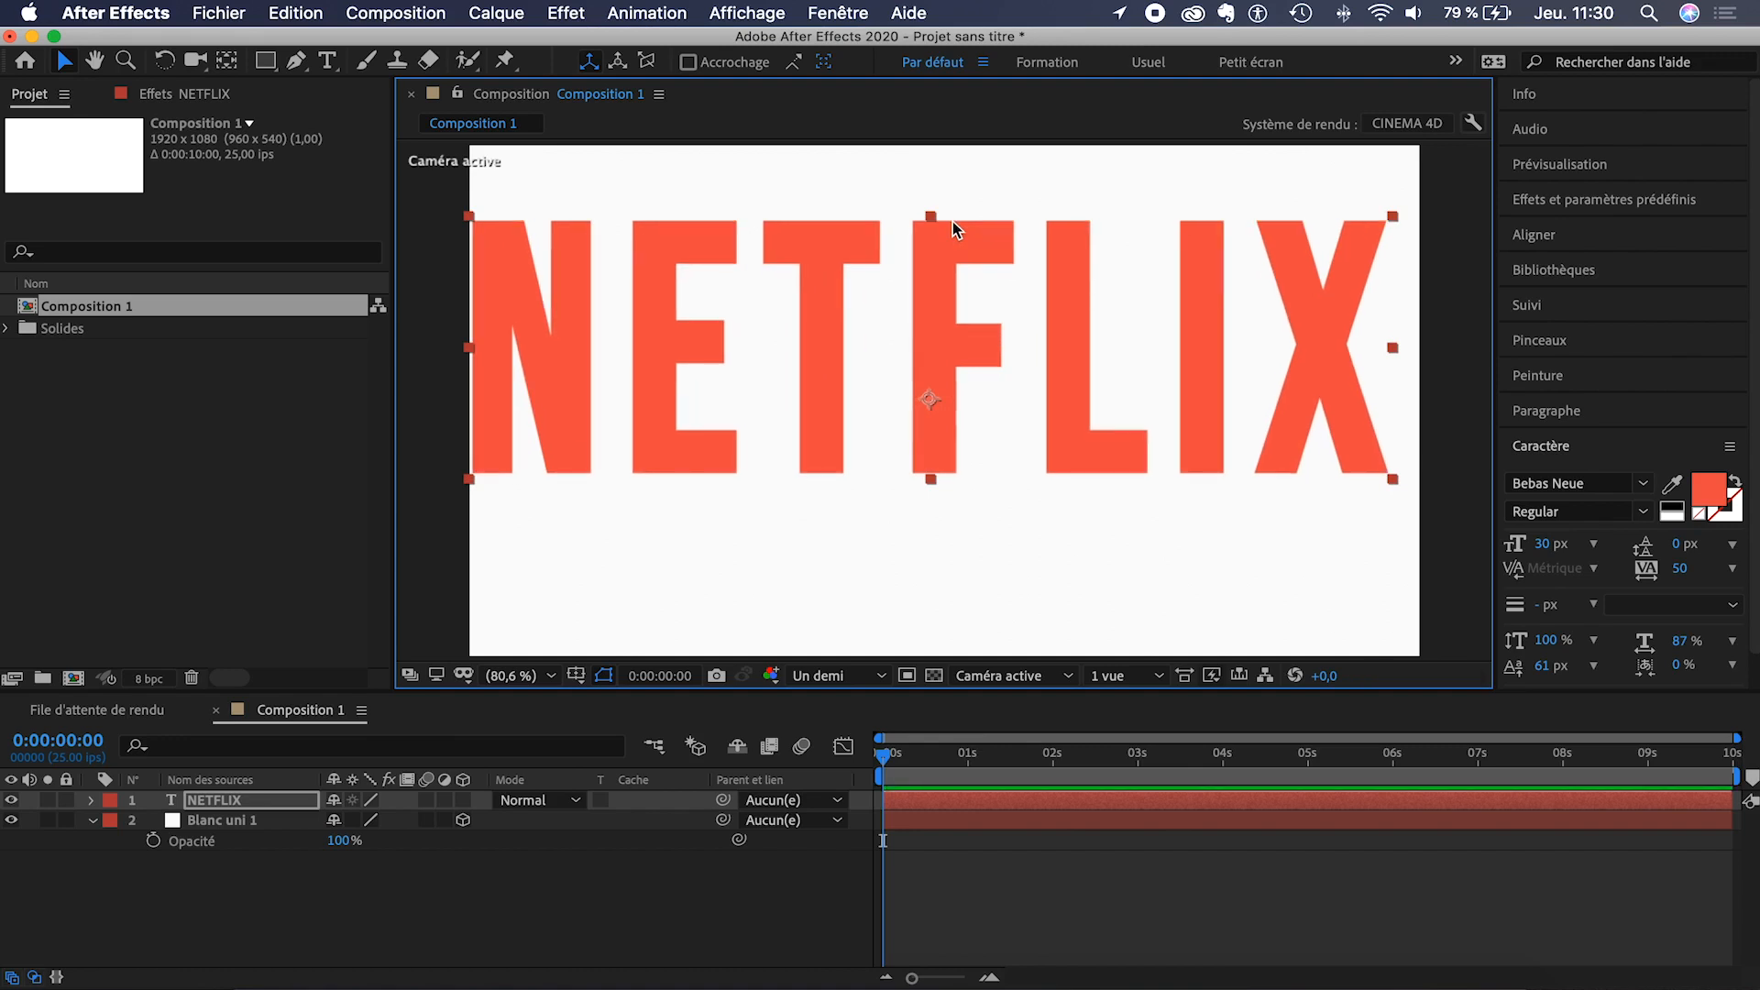
pyautogui.hotkey('shift', 'Right')
pyautogui.hotkey('shift', 'Right')
pyautogui.hotkey('shift', 'Left')
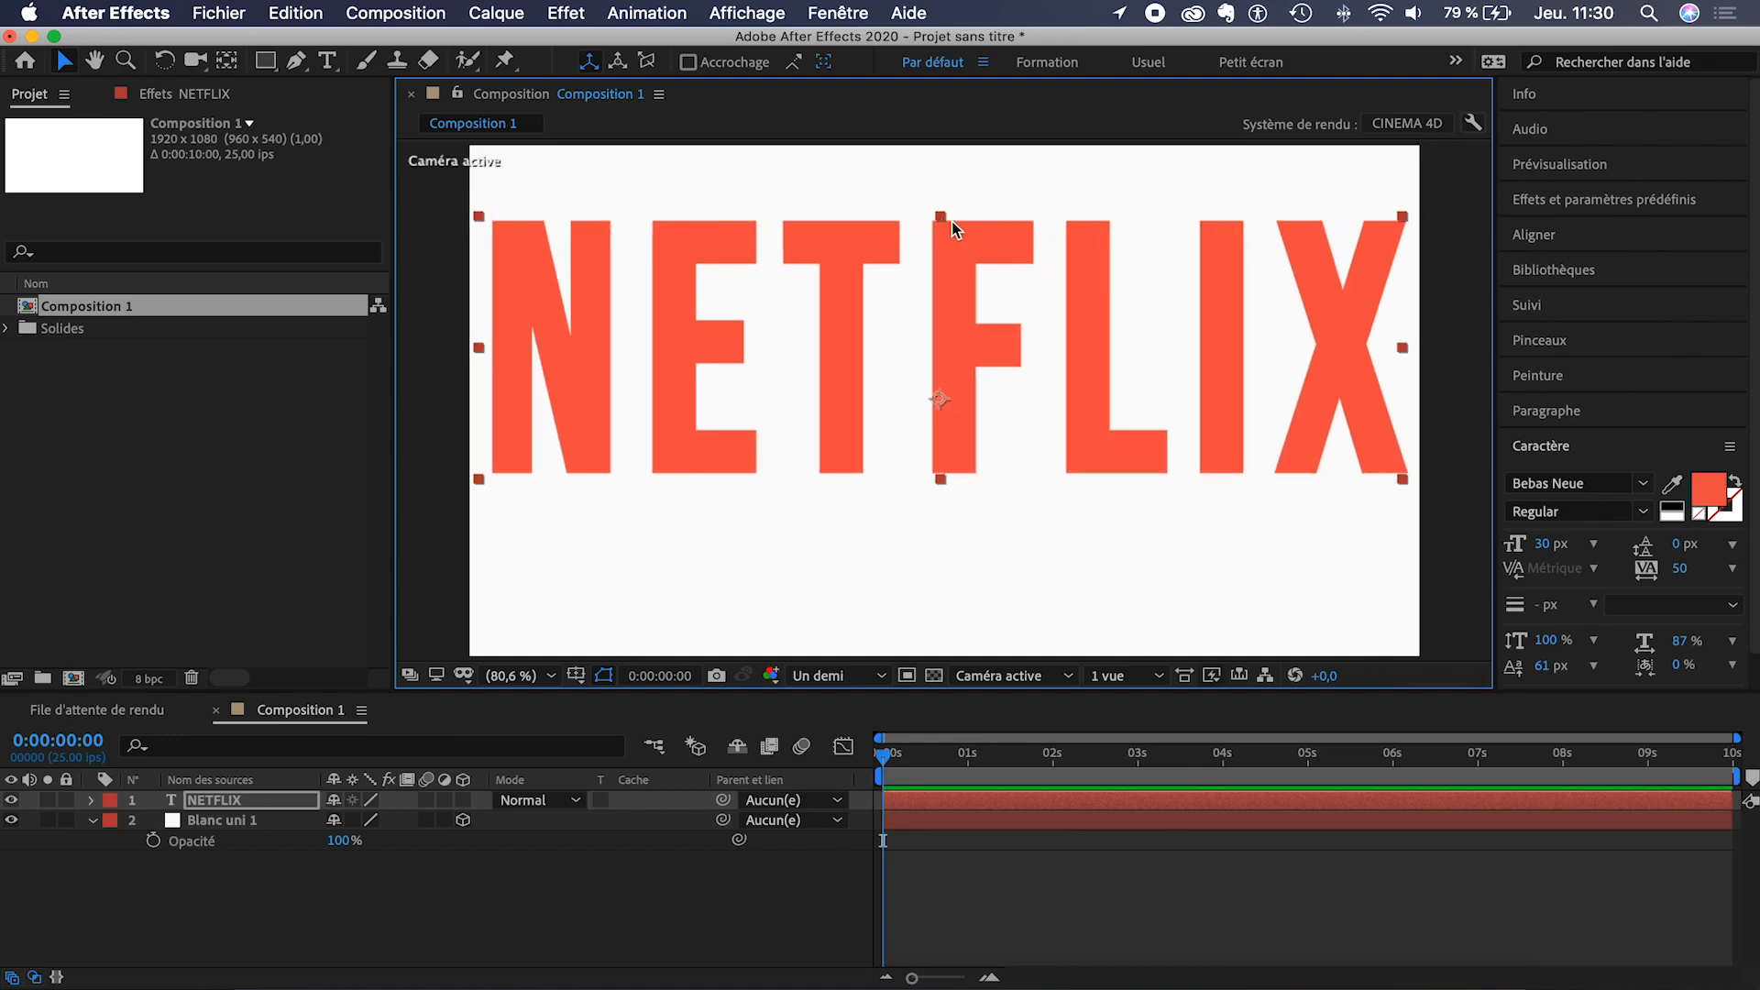
pyautogui.hotkey('shift', 'Right')
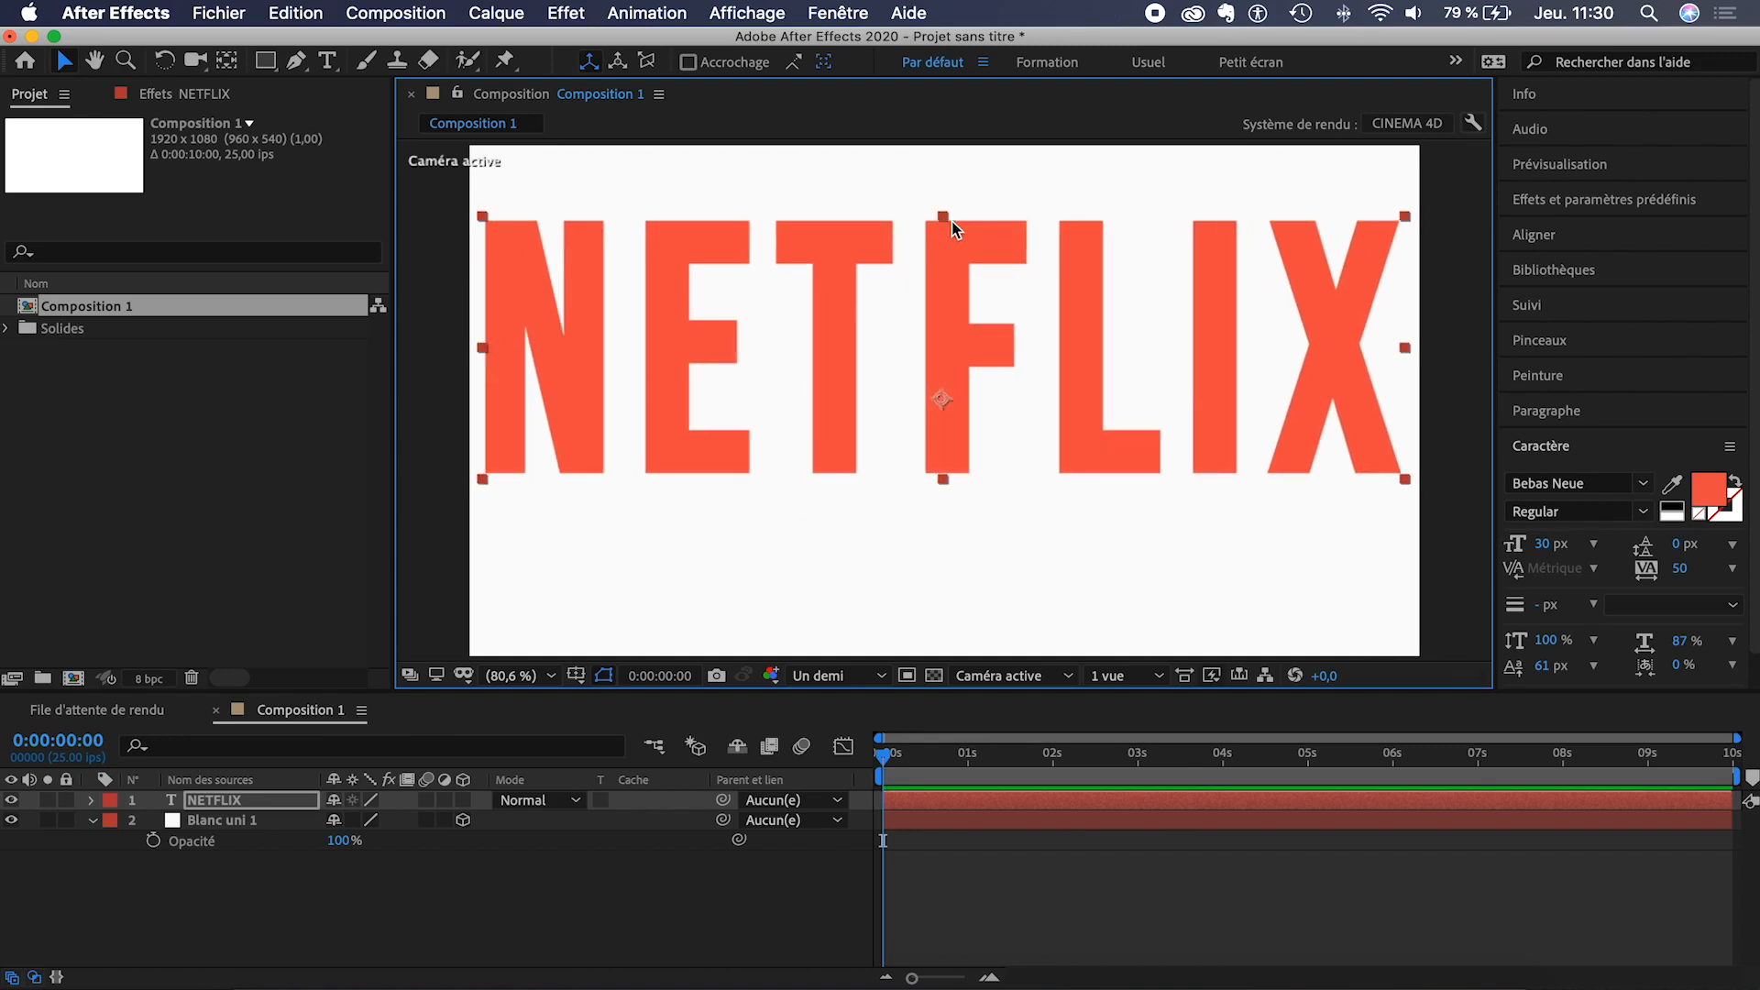
pyautogui.moveTo(945, 218); pyautogui.dragTo(982, 360)
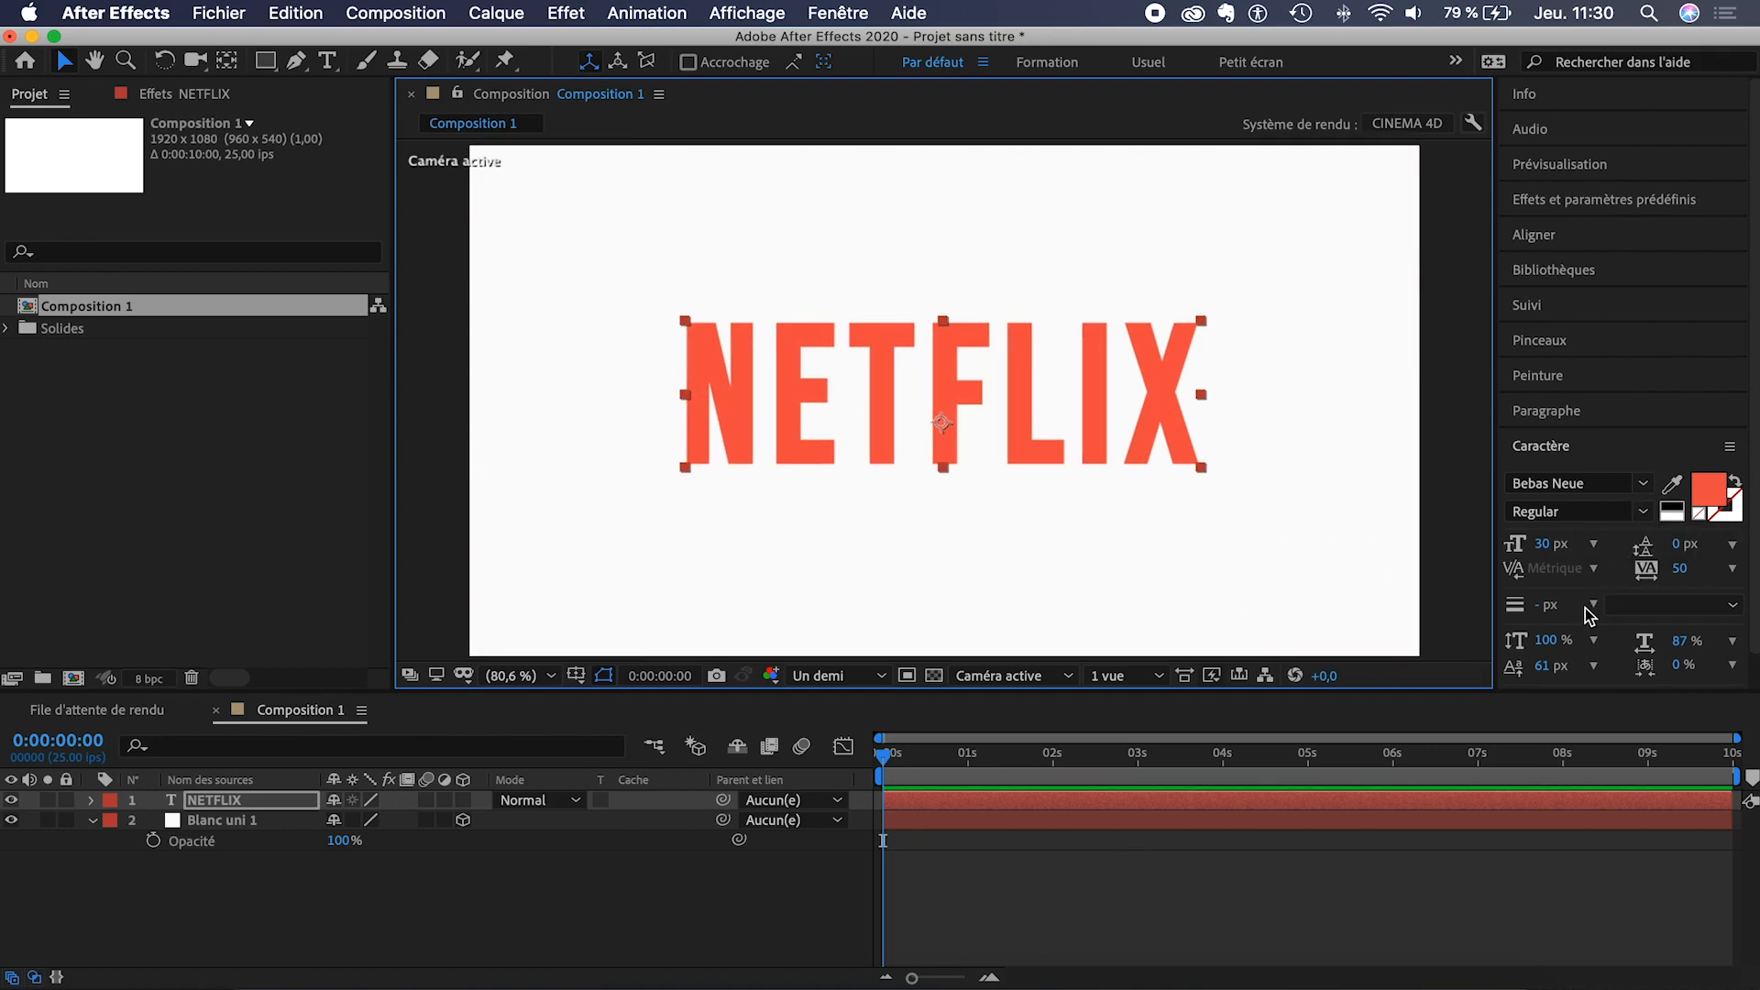
# - Turn faux bold off and on again to compare the weight of the NETFLIX lettering
pyautogui.scroll(-2, 1588, 615)
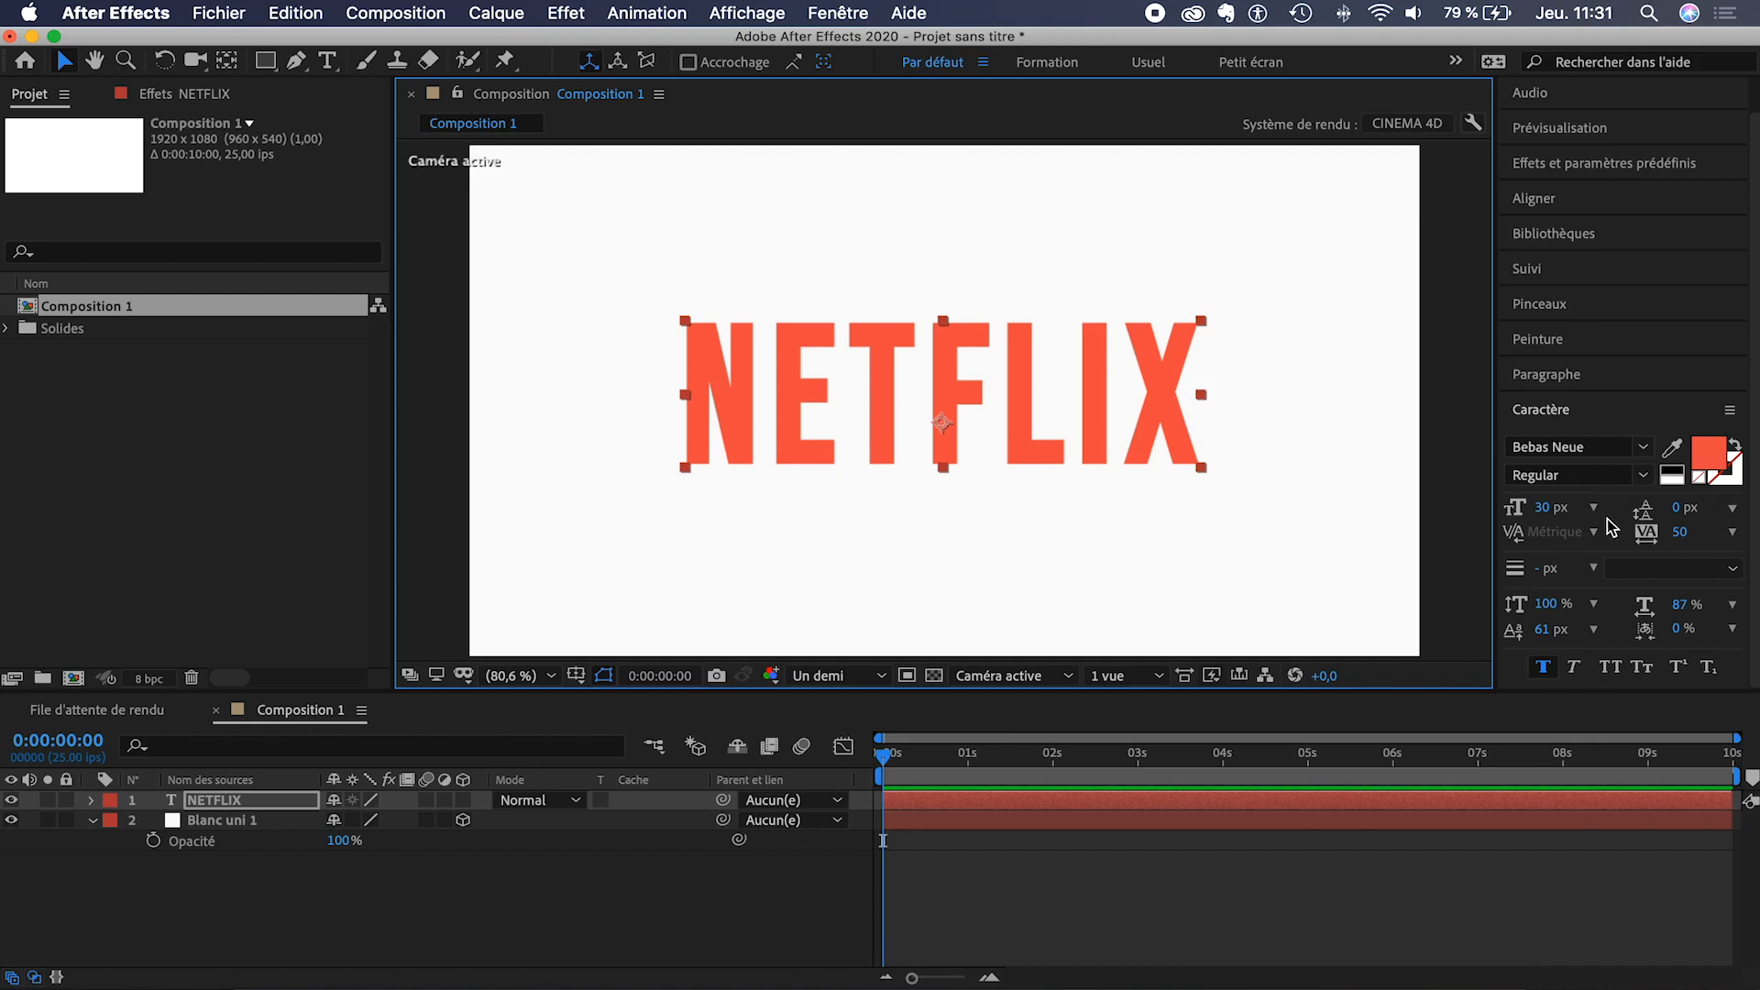
pyautogui.click(1545, 674)
pyautogui.click(1545, 674)
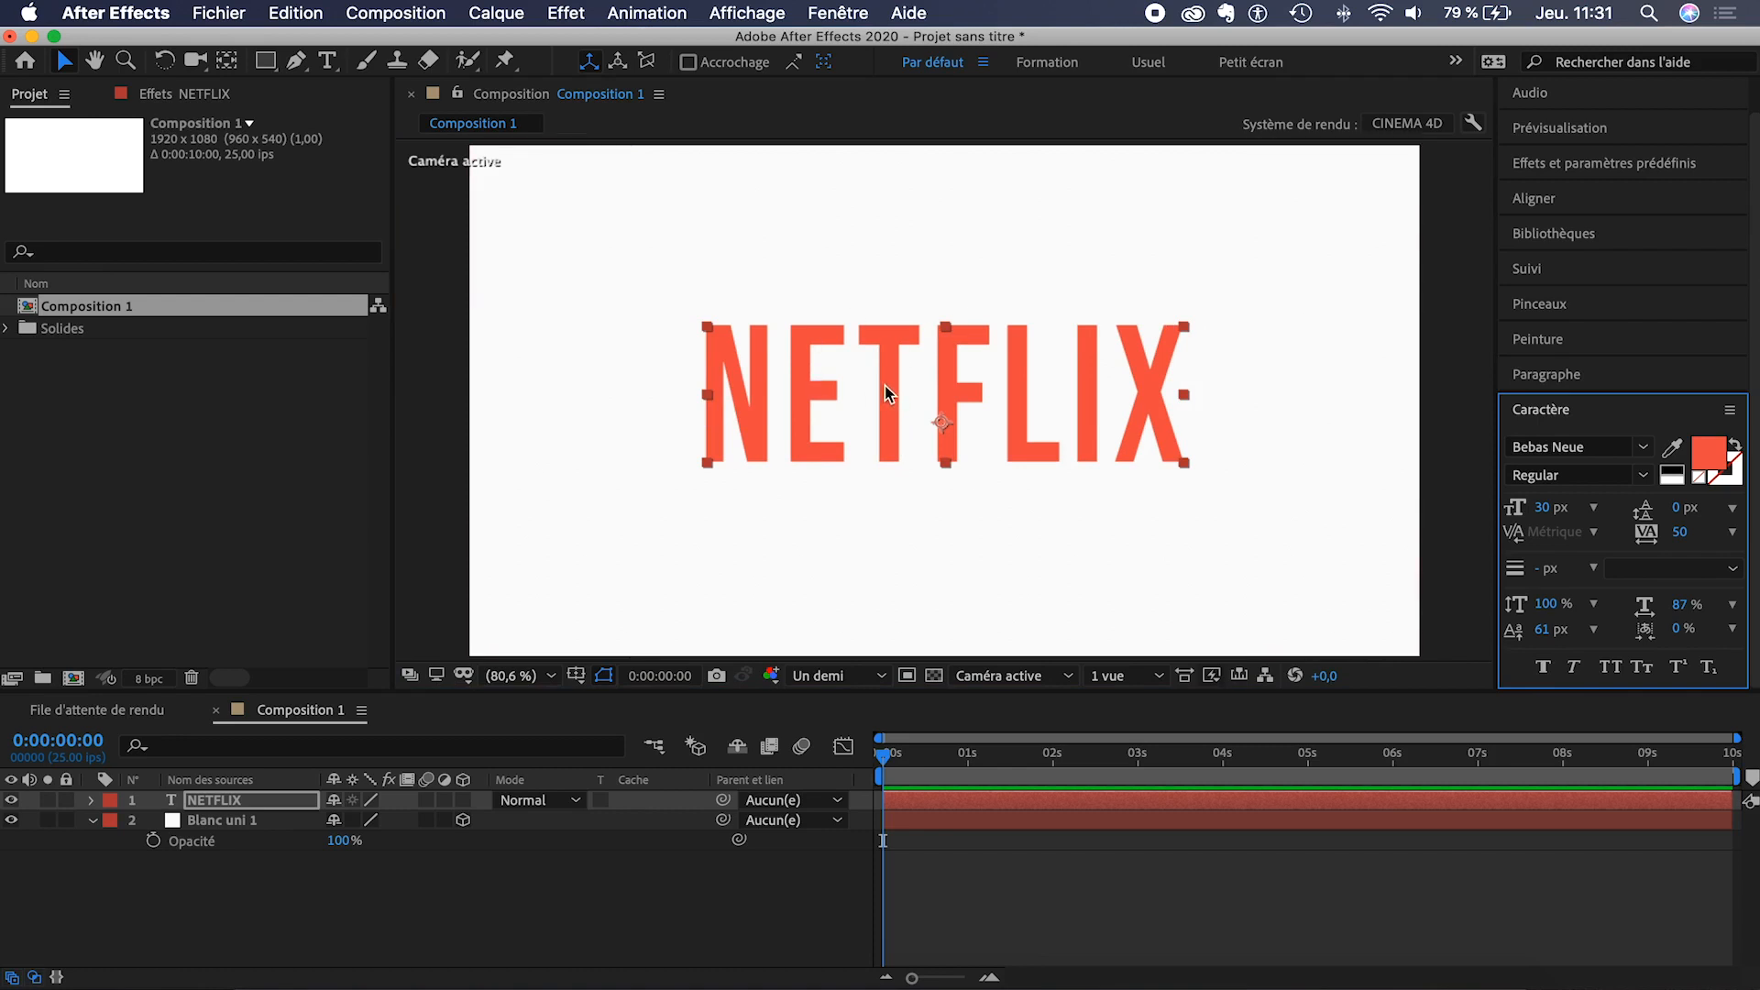
pyautogui.click(1545, 667)
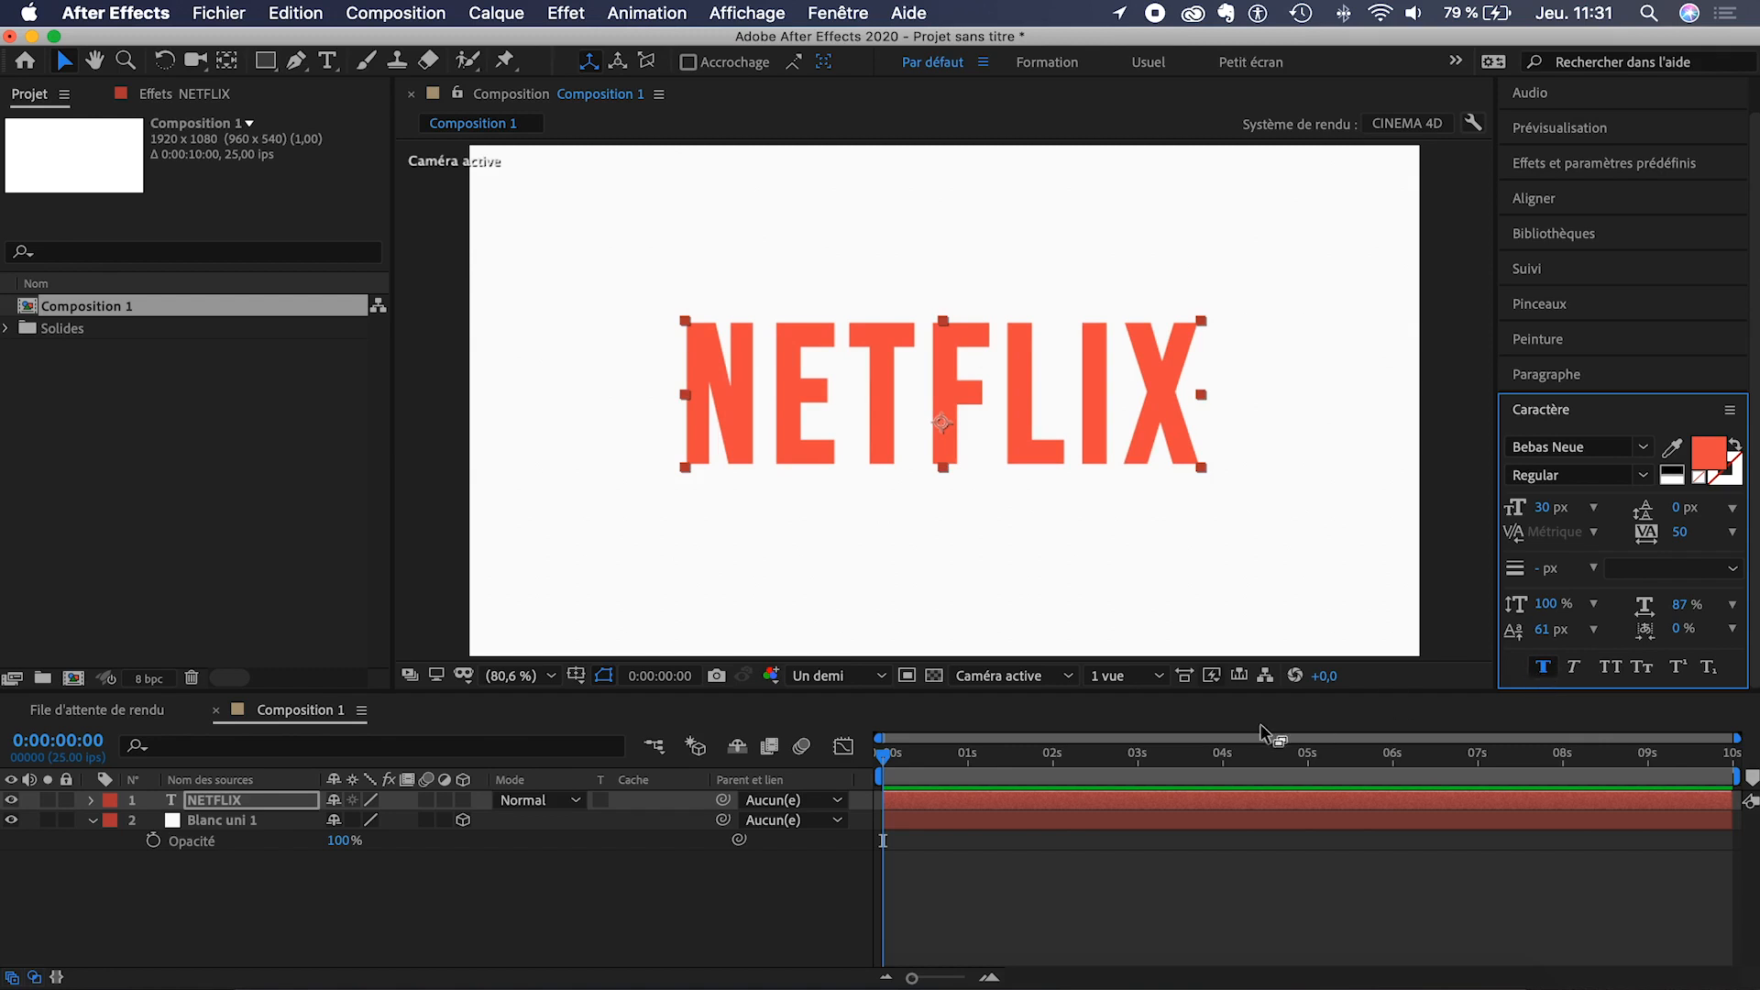
# - Set the NETFLIX text's fill colour to red D80000 and deselect the layer
pyautogui.click(1710, 453)
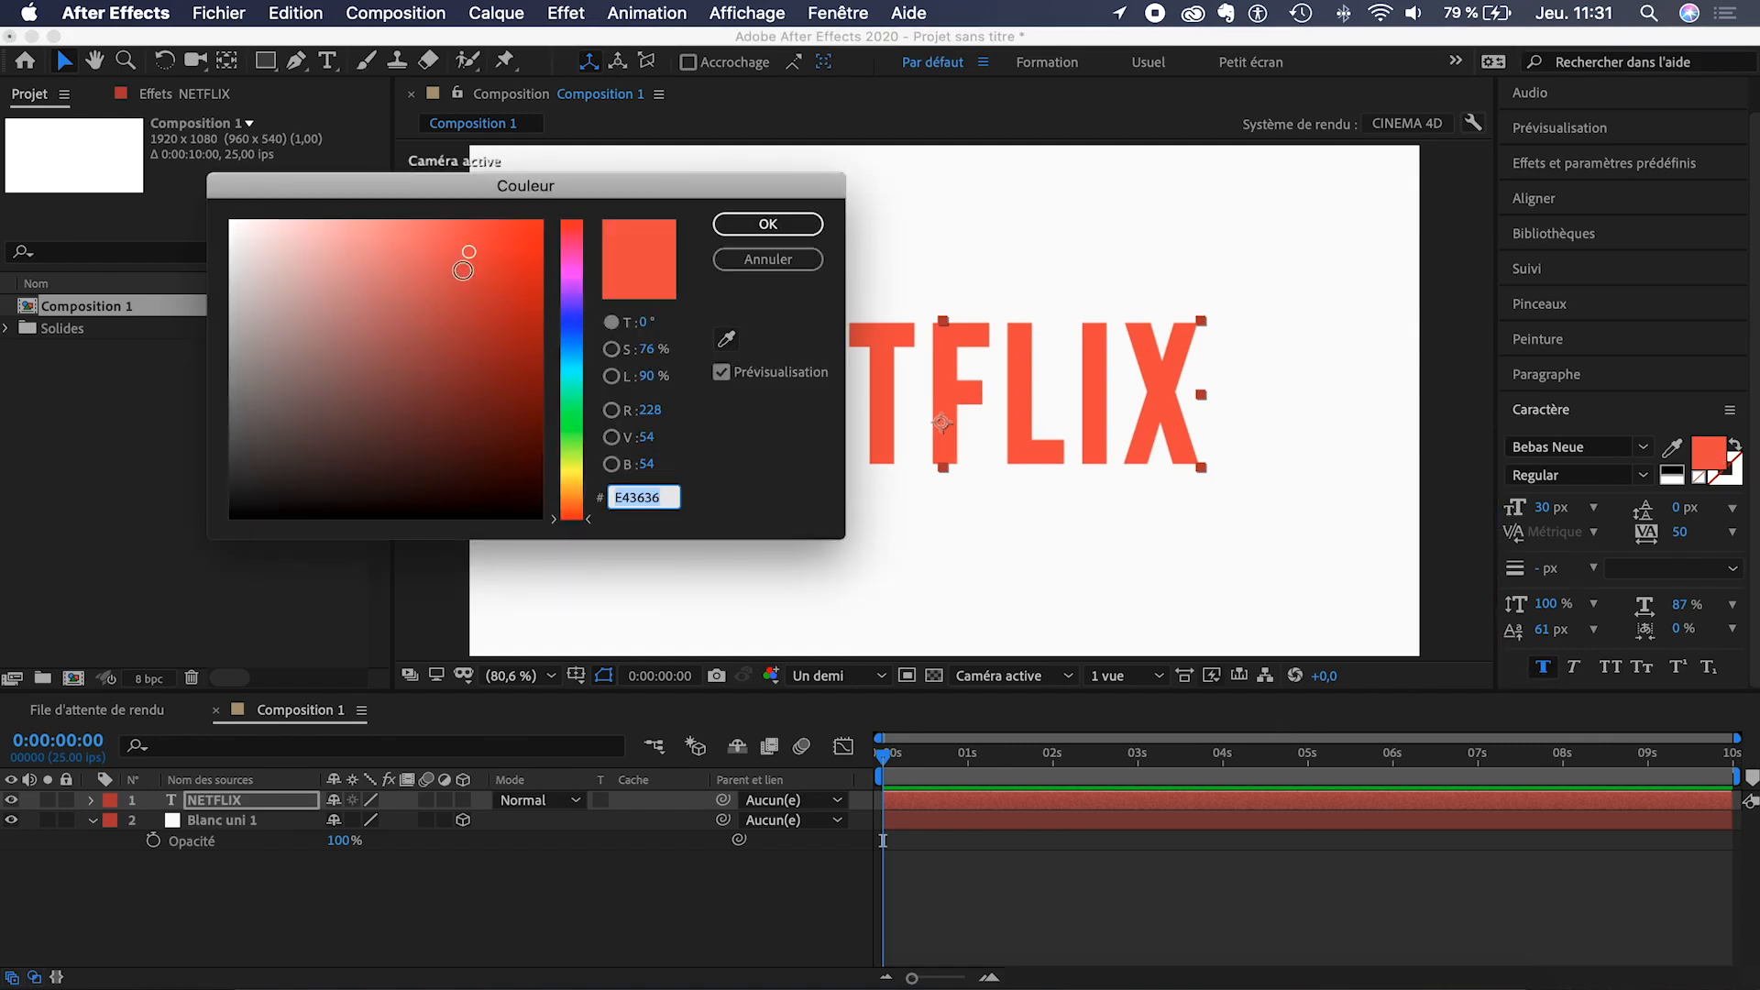
pyautogui.click(496, 217)
pyautogui.moveTo(496, 216); pyautogui.dragTo(559, 267)
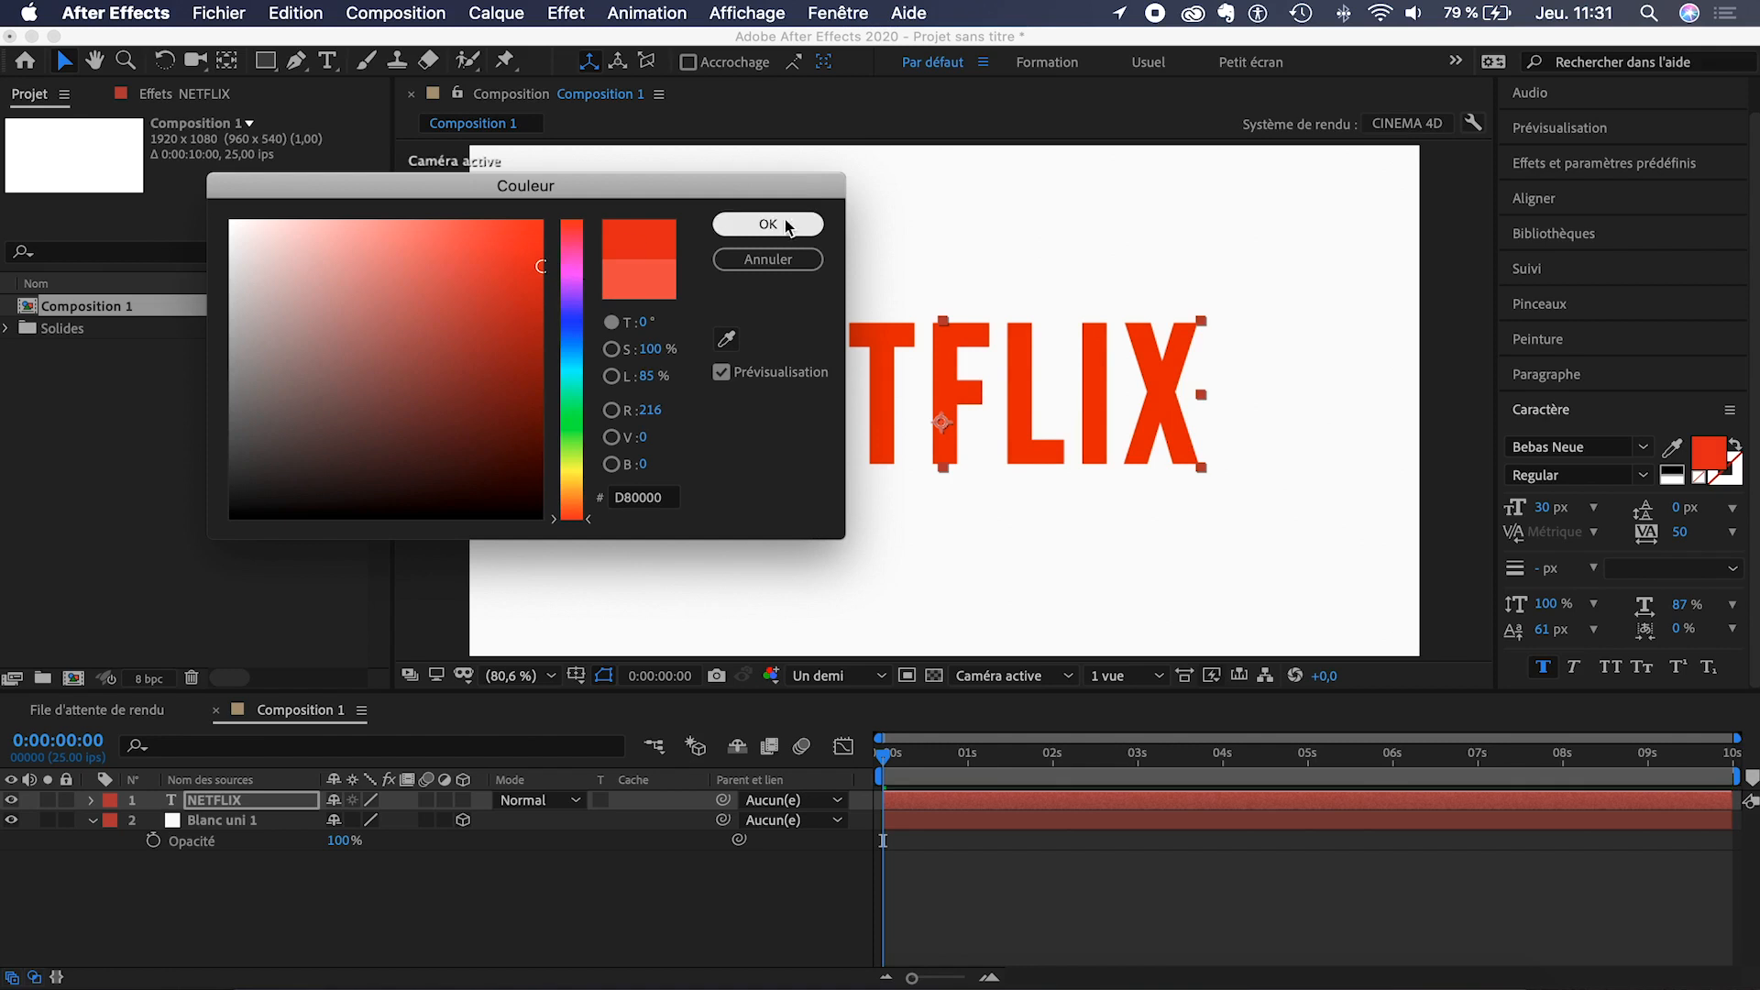
pyautogui.click(785, 224)
pyautogui.click(1075, 883)
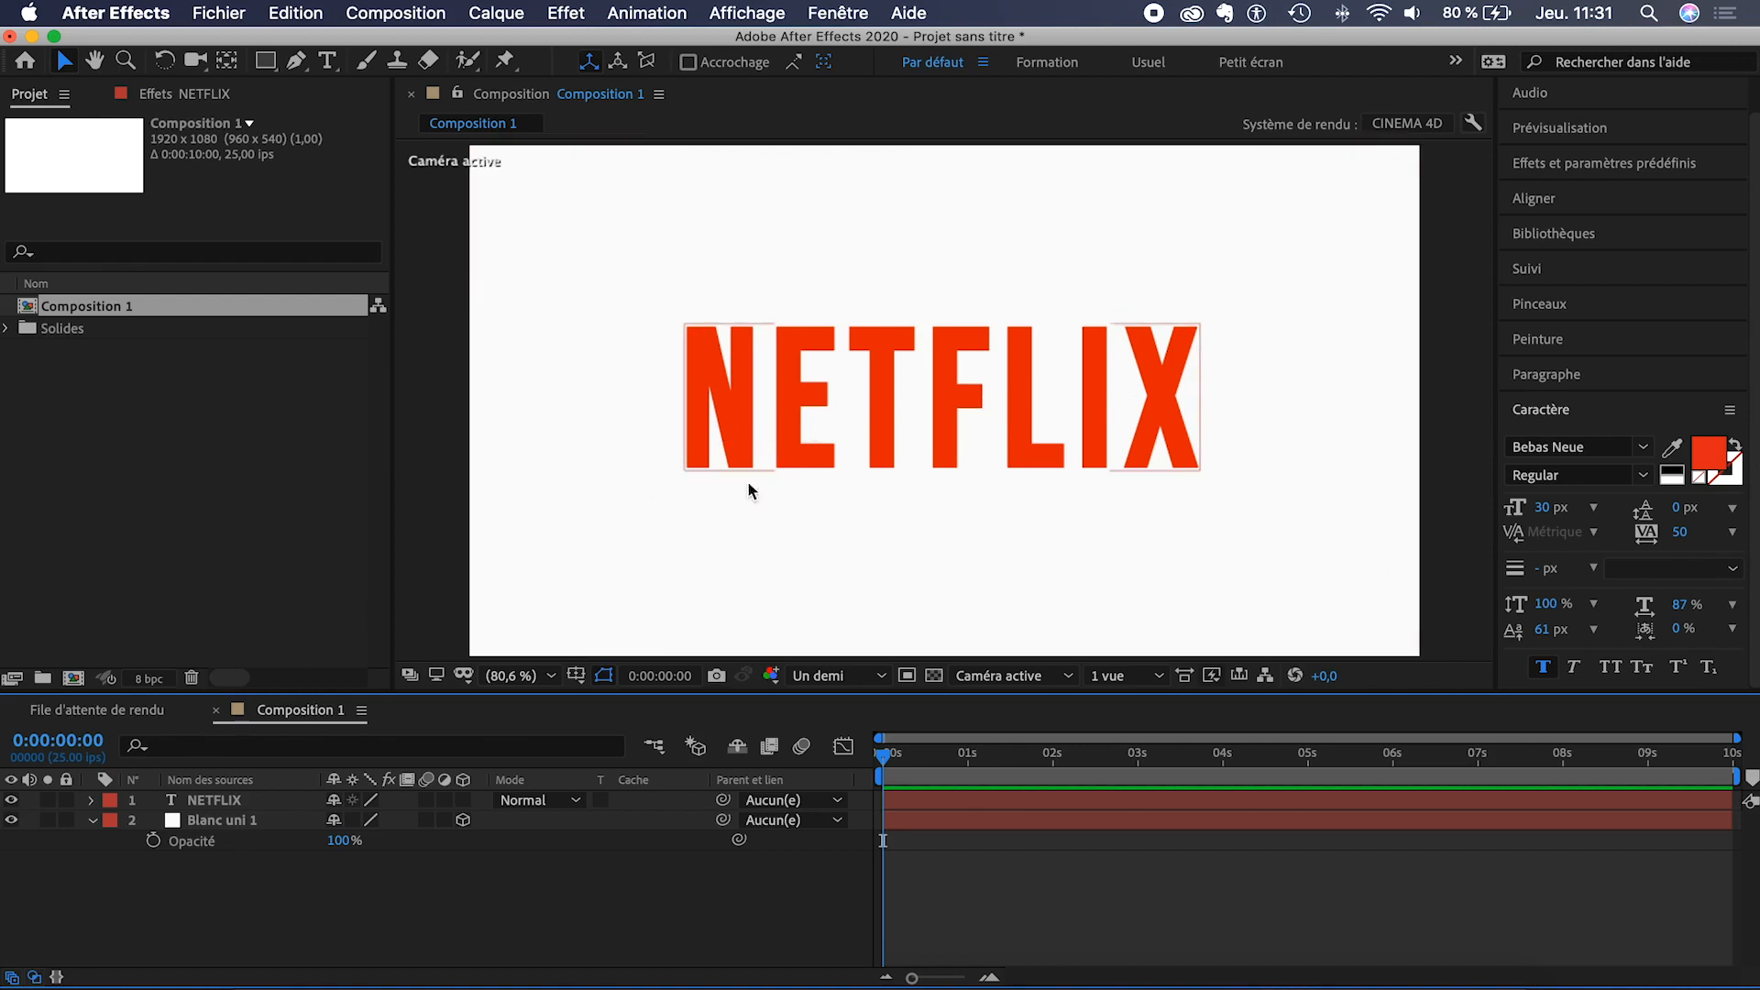
# - Duplicate the NETFLIX text layer and set the copy's fill colour to white
pyautogui.click(239, 802)
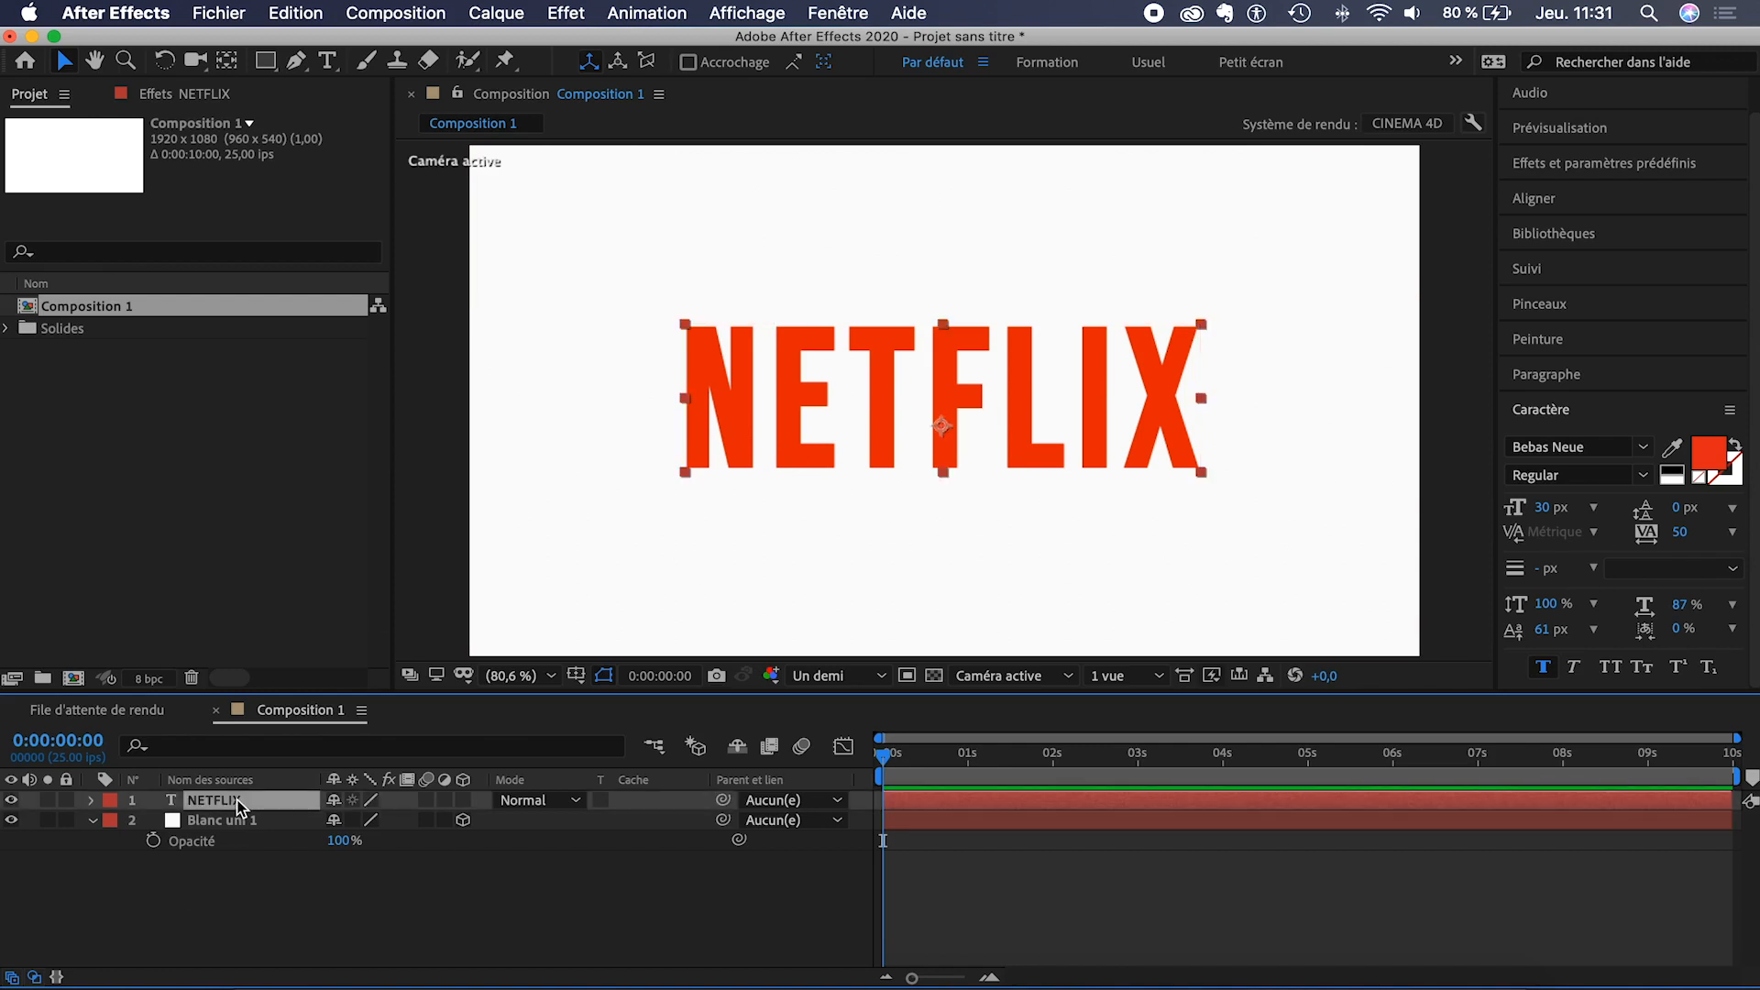
pyautogui.press('super+d')
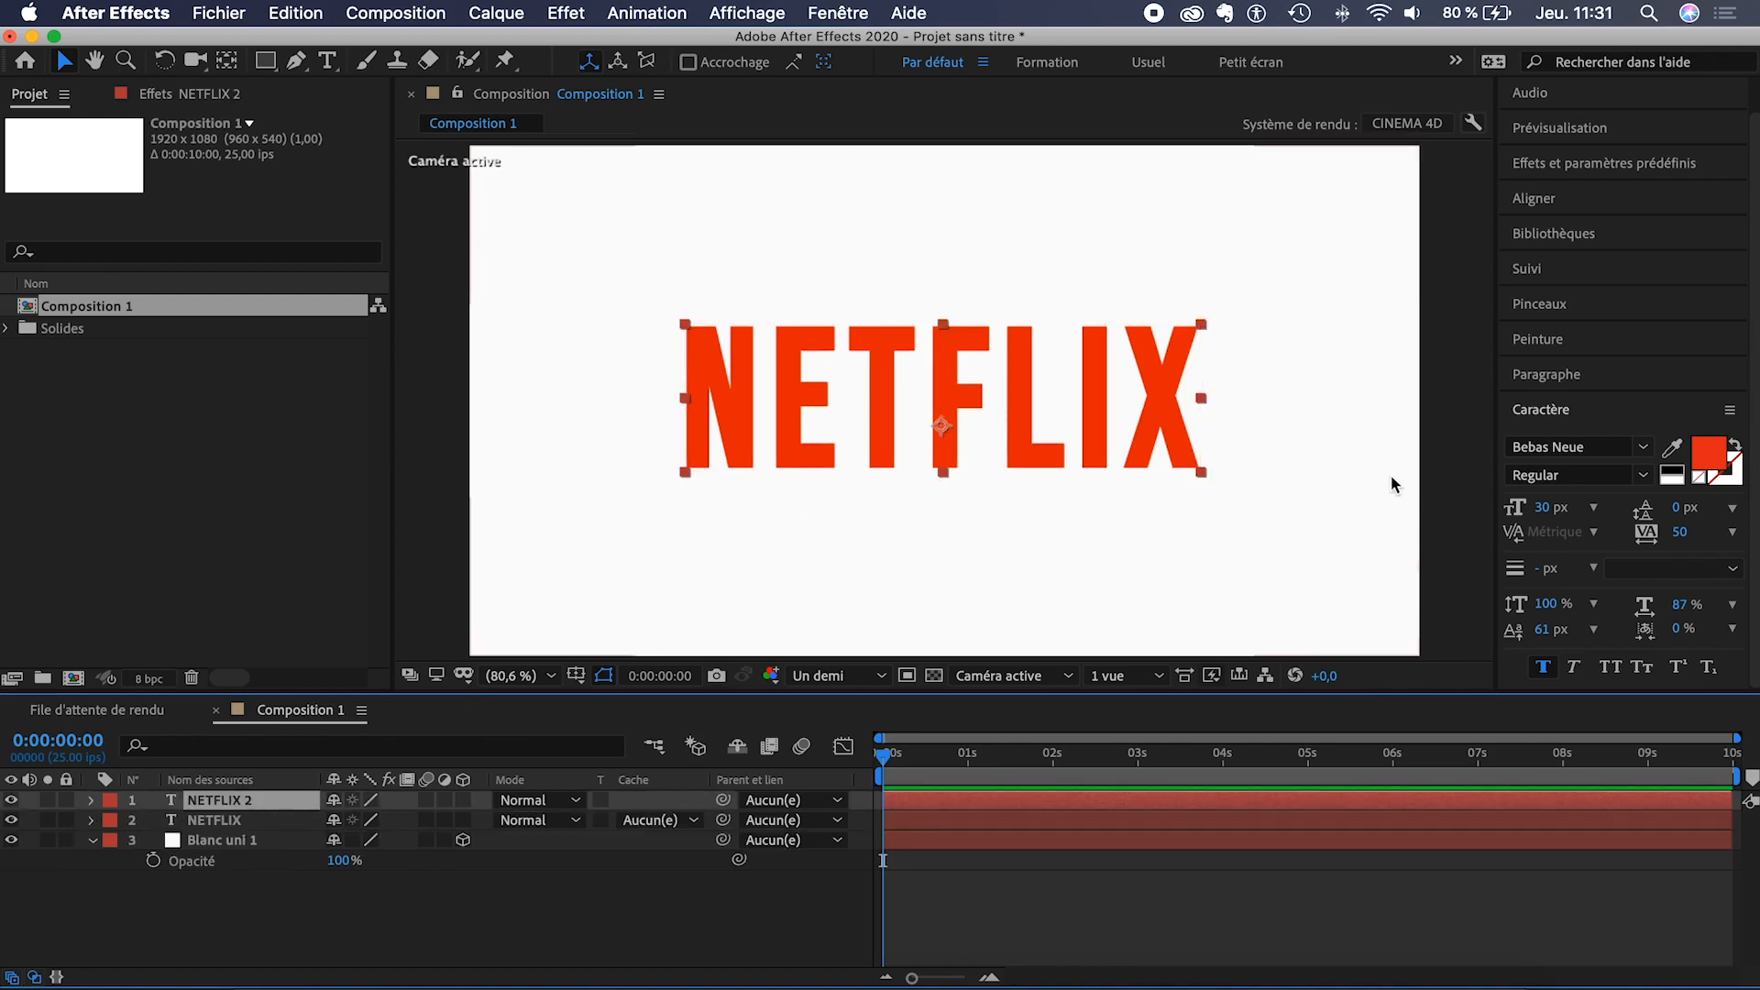
pyautogui.click(1676, 477)
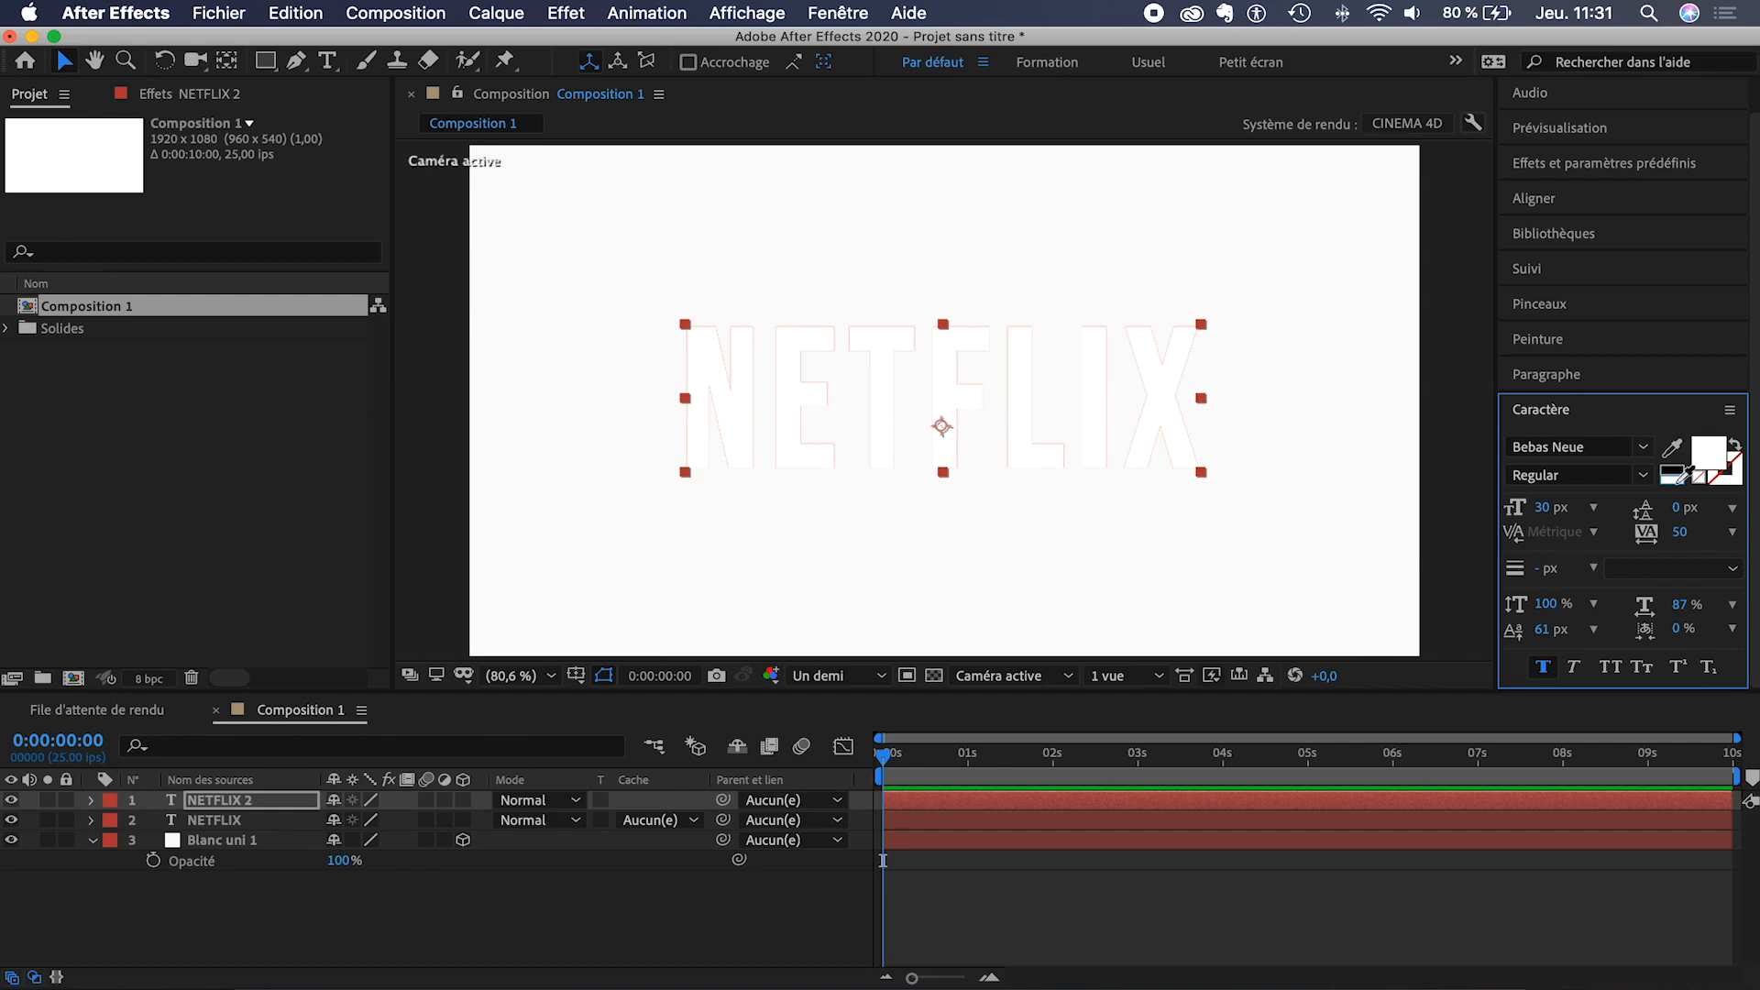
# - Delete "ETFLIX" from the white copy and move its remaining N over the red N, slightly offset to the left
pyautogui.click(64, 61)
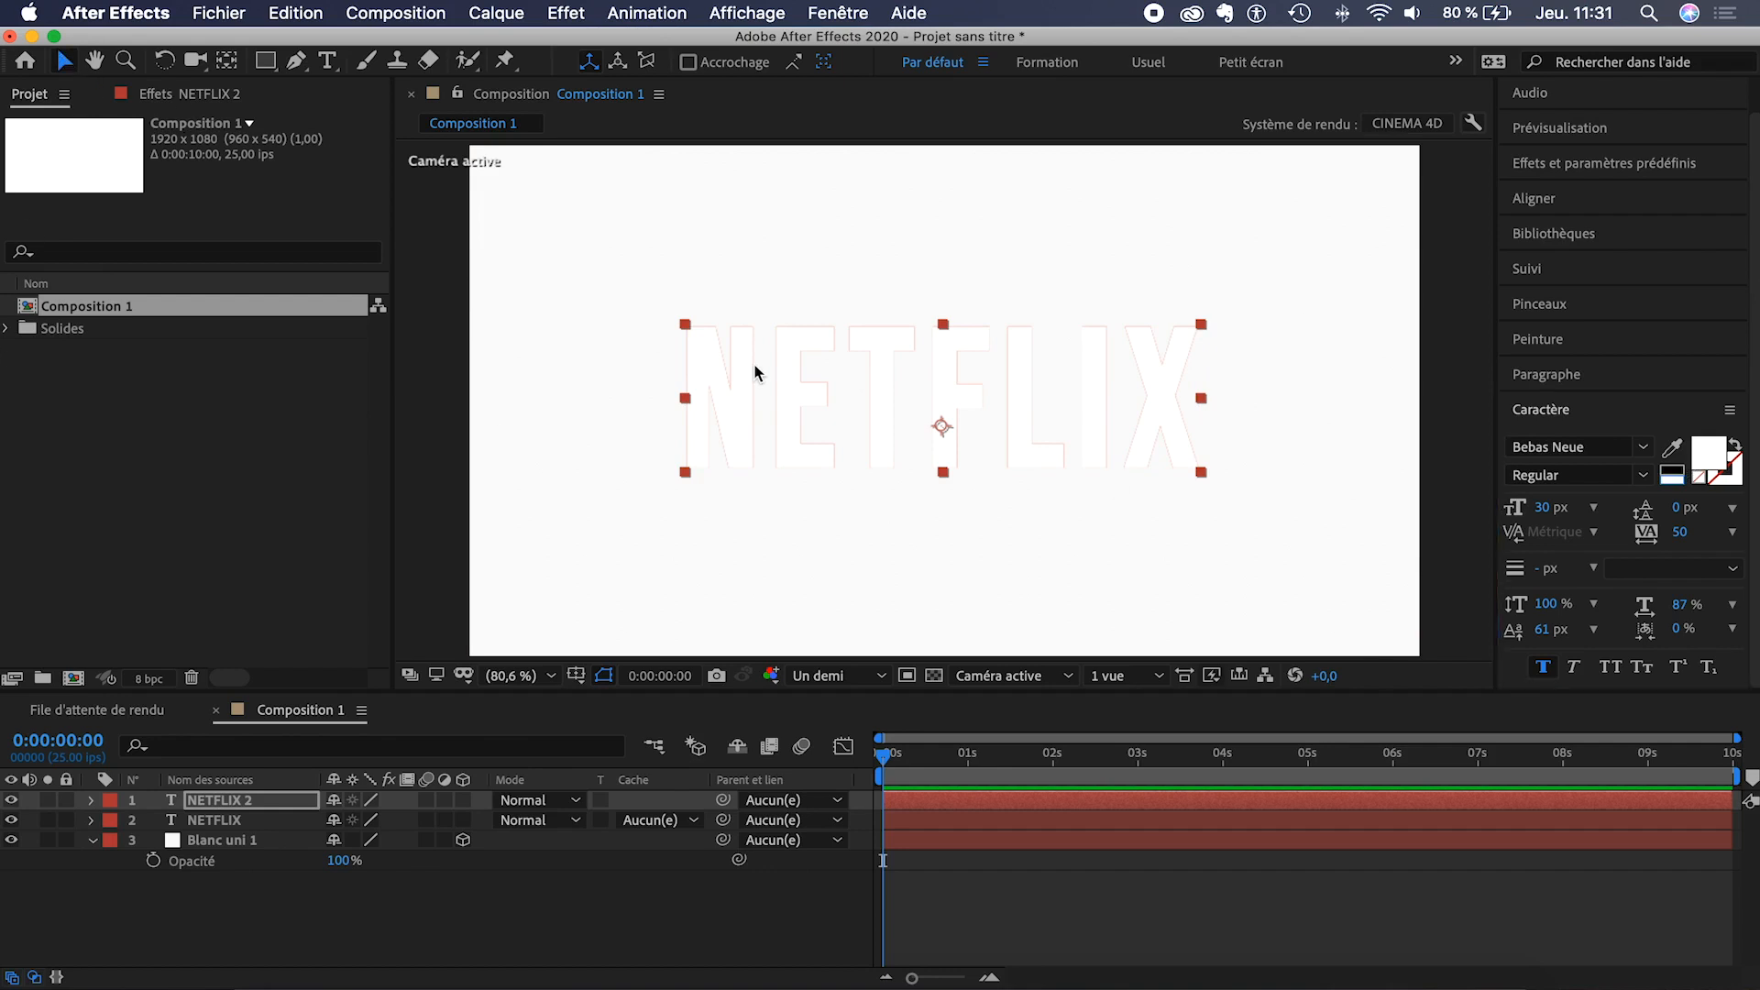
pyautogui.doubleClick(833, 397)
pyautogui.click(775, 394)
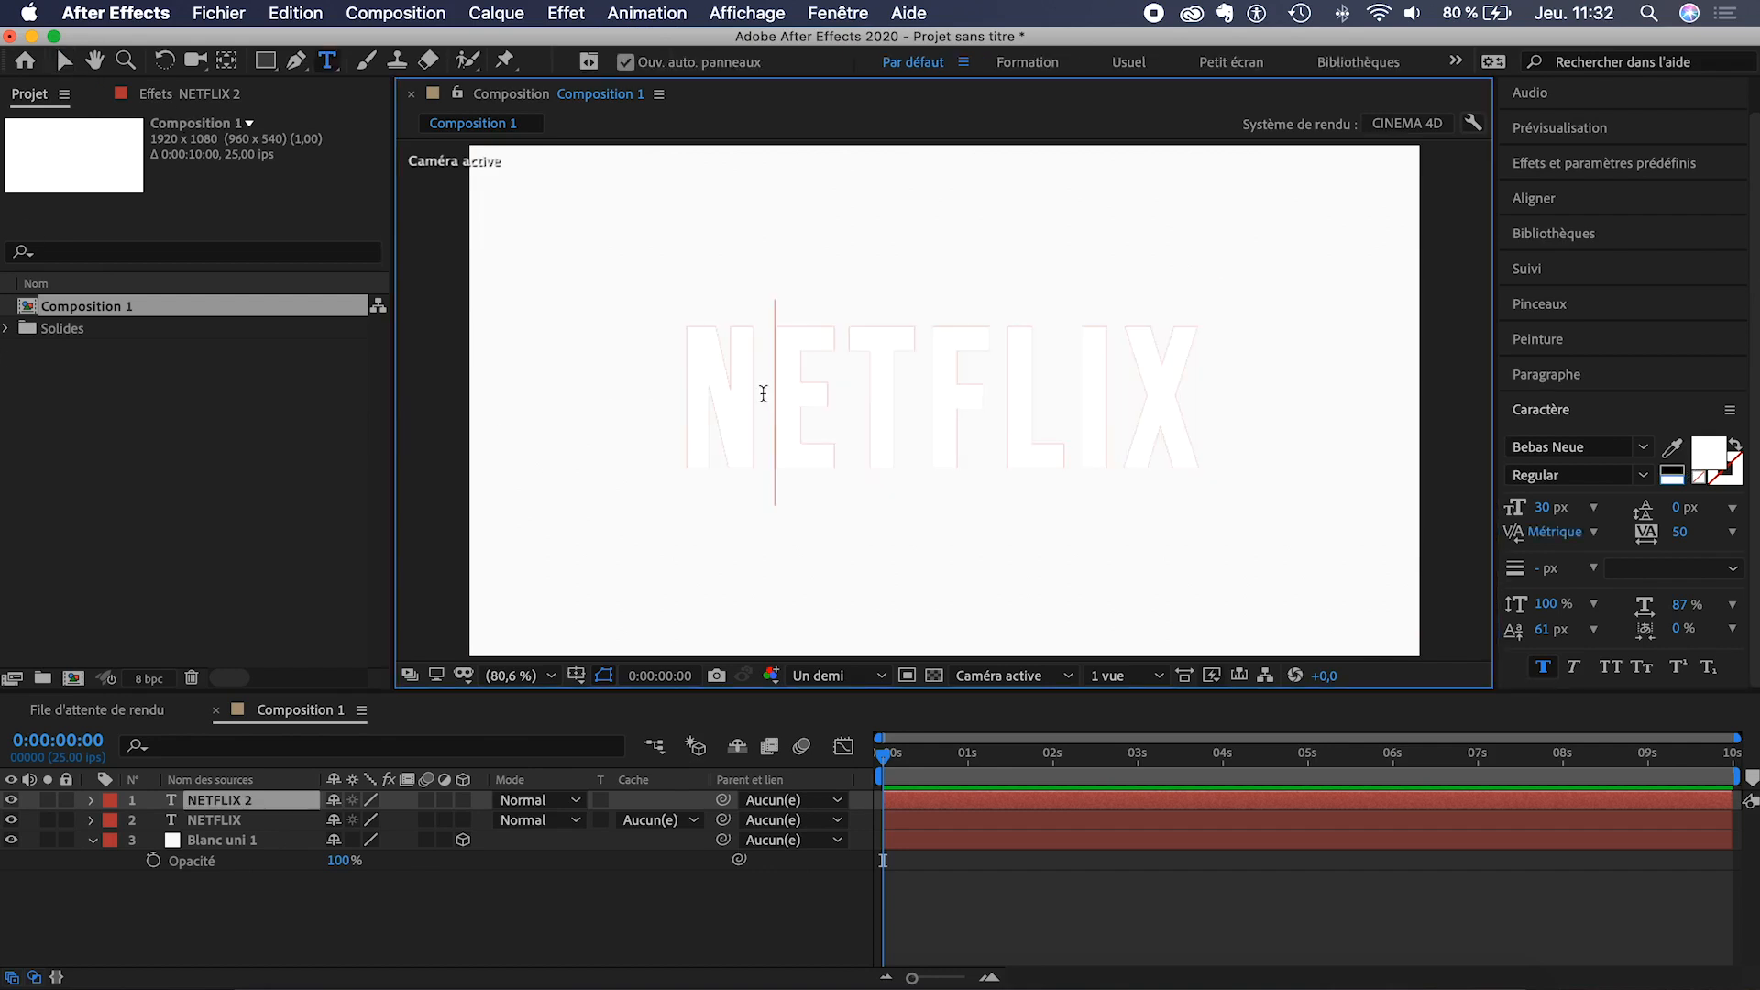
pyautogui.moveTo(764, 394); pyautogui.dragTo(1211, 385)
pyautogui.press('BackSpace')
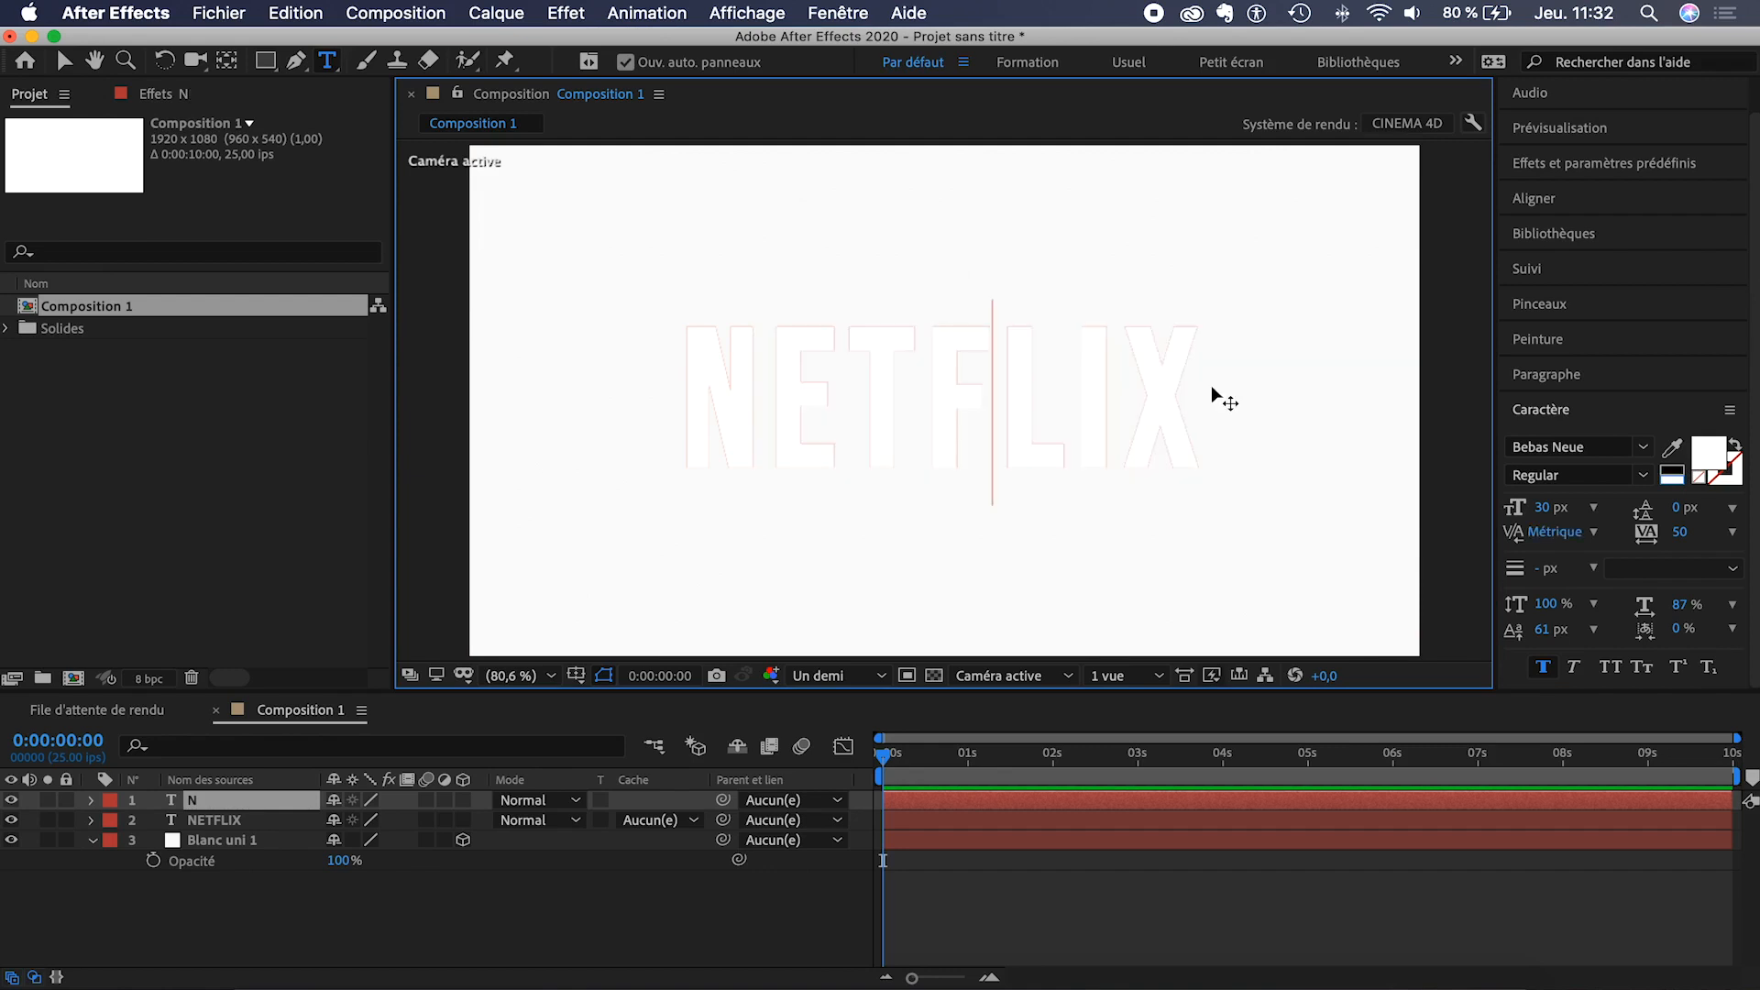
pyautogui.click(65, 62)
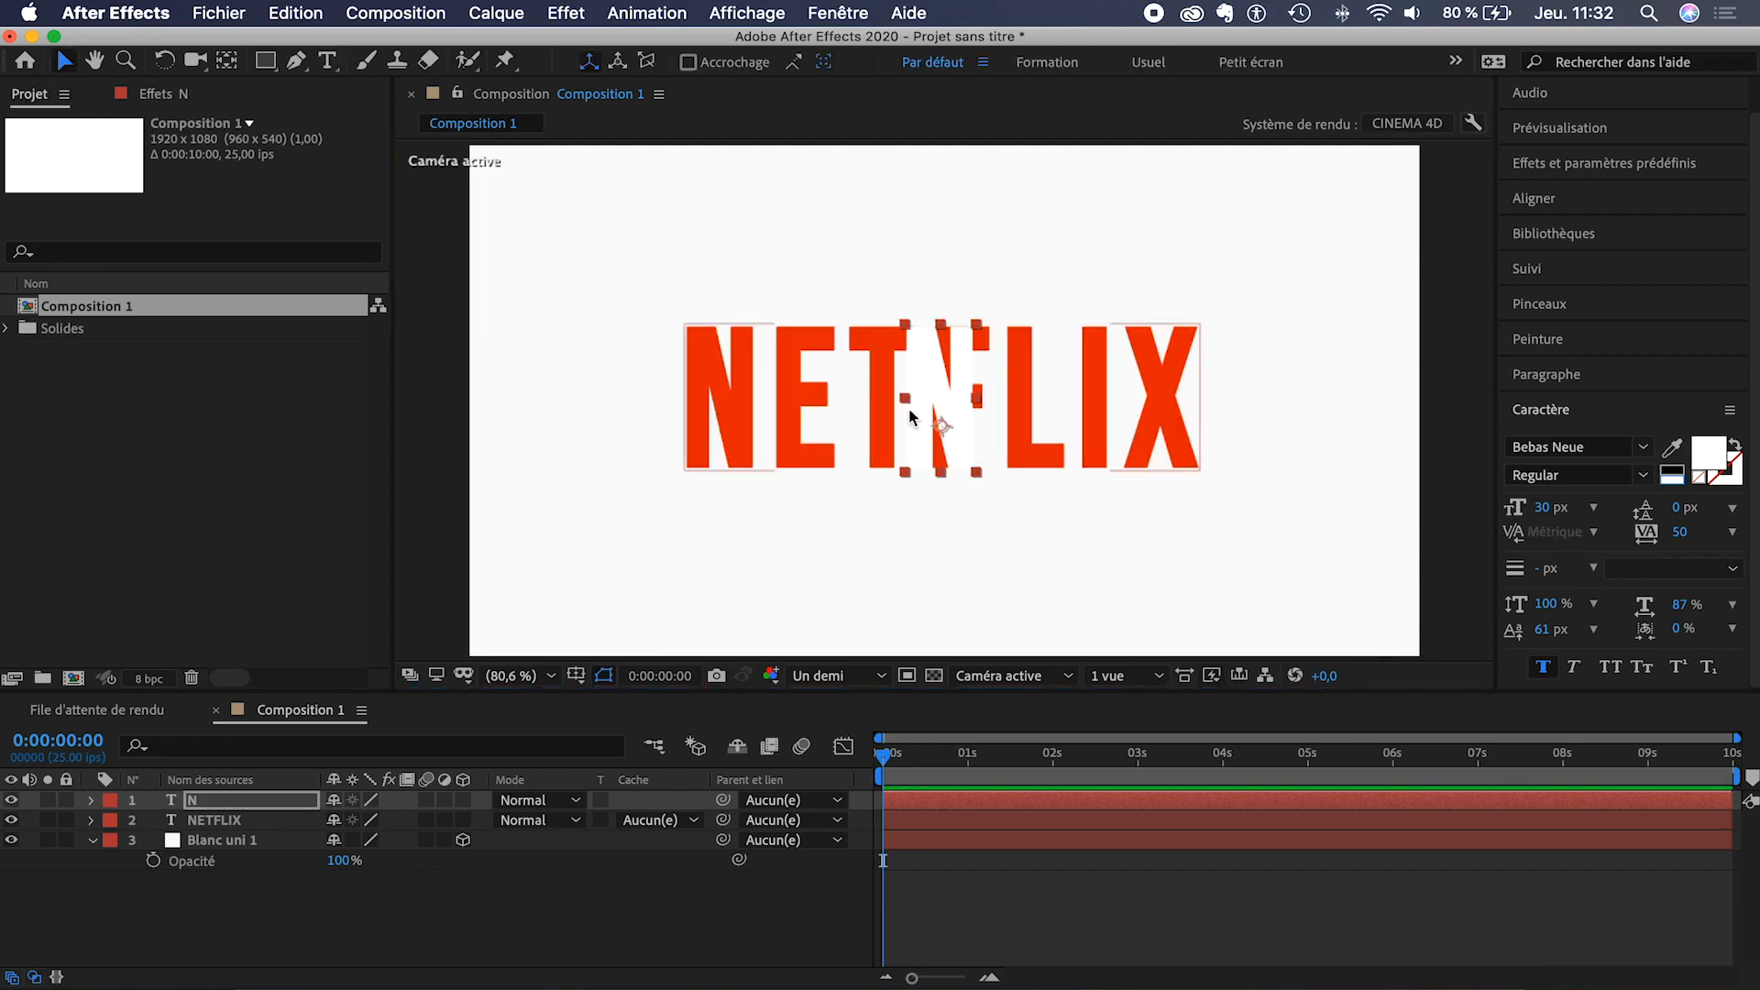
pyautogui.moveTo(932, 399); pyautogui.dragTo(719, 400)
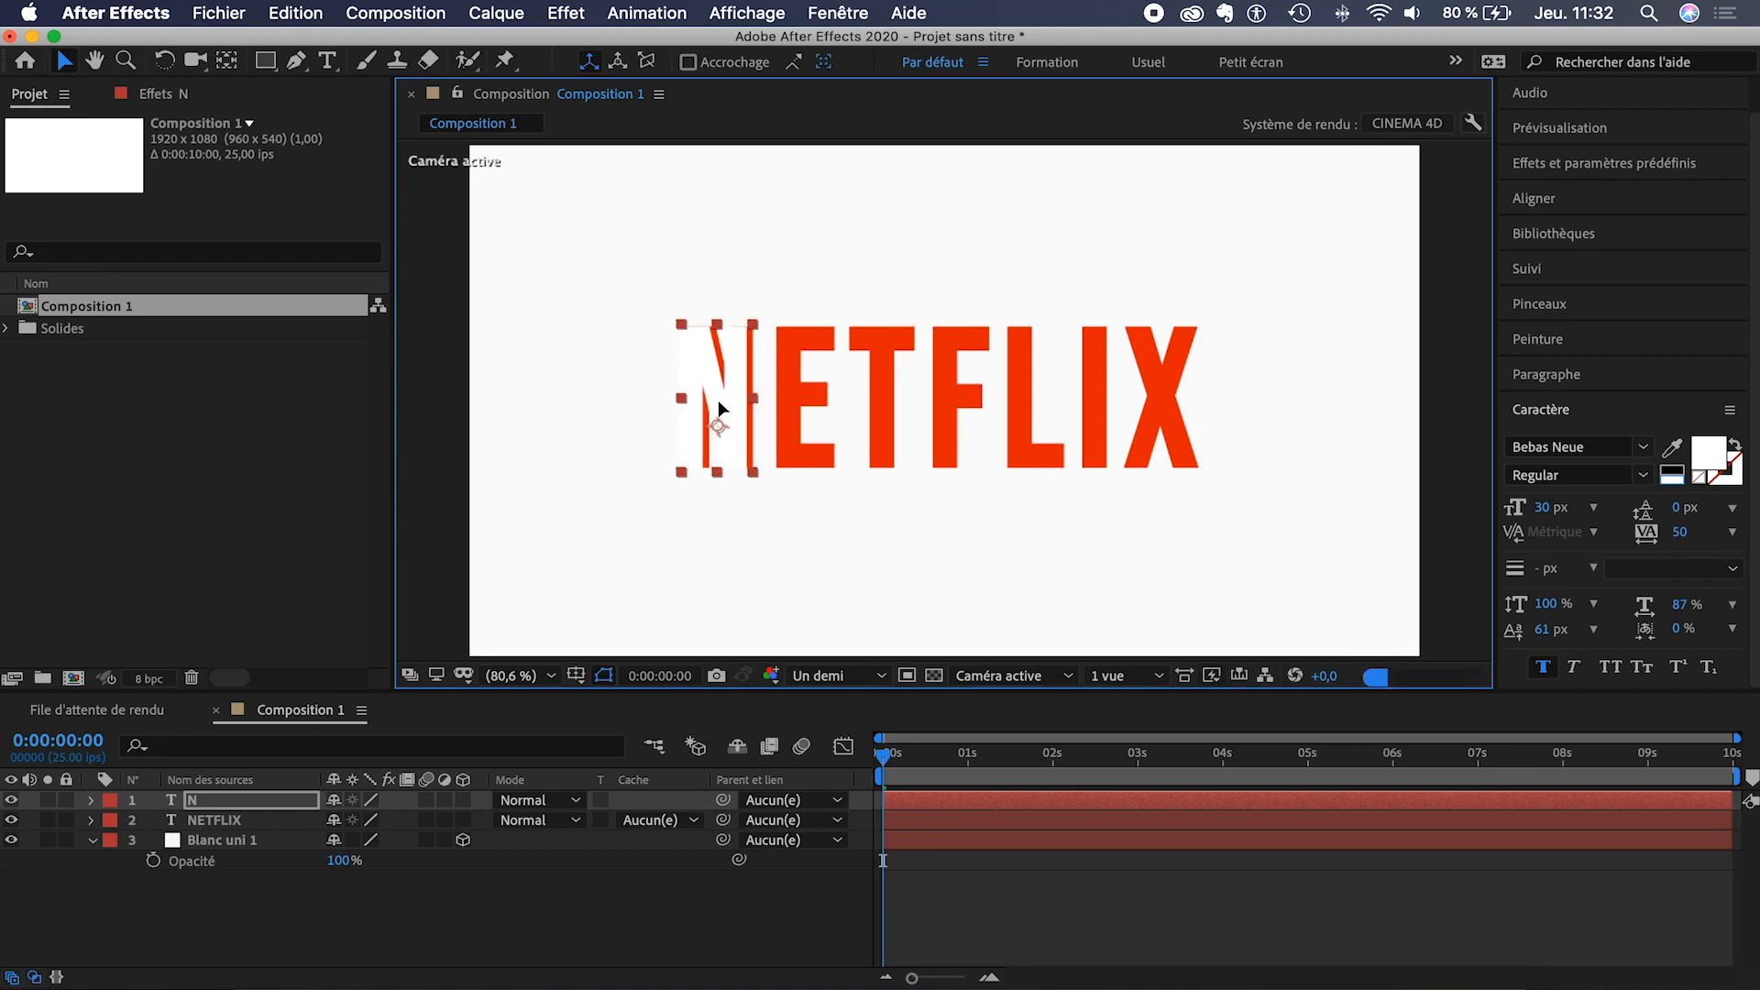
# - Nudge the white N to the right until it sits exactly over the red N
pyautogui.press('/')
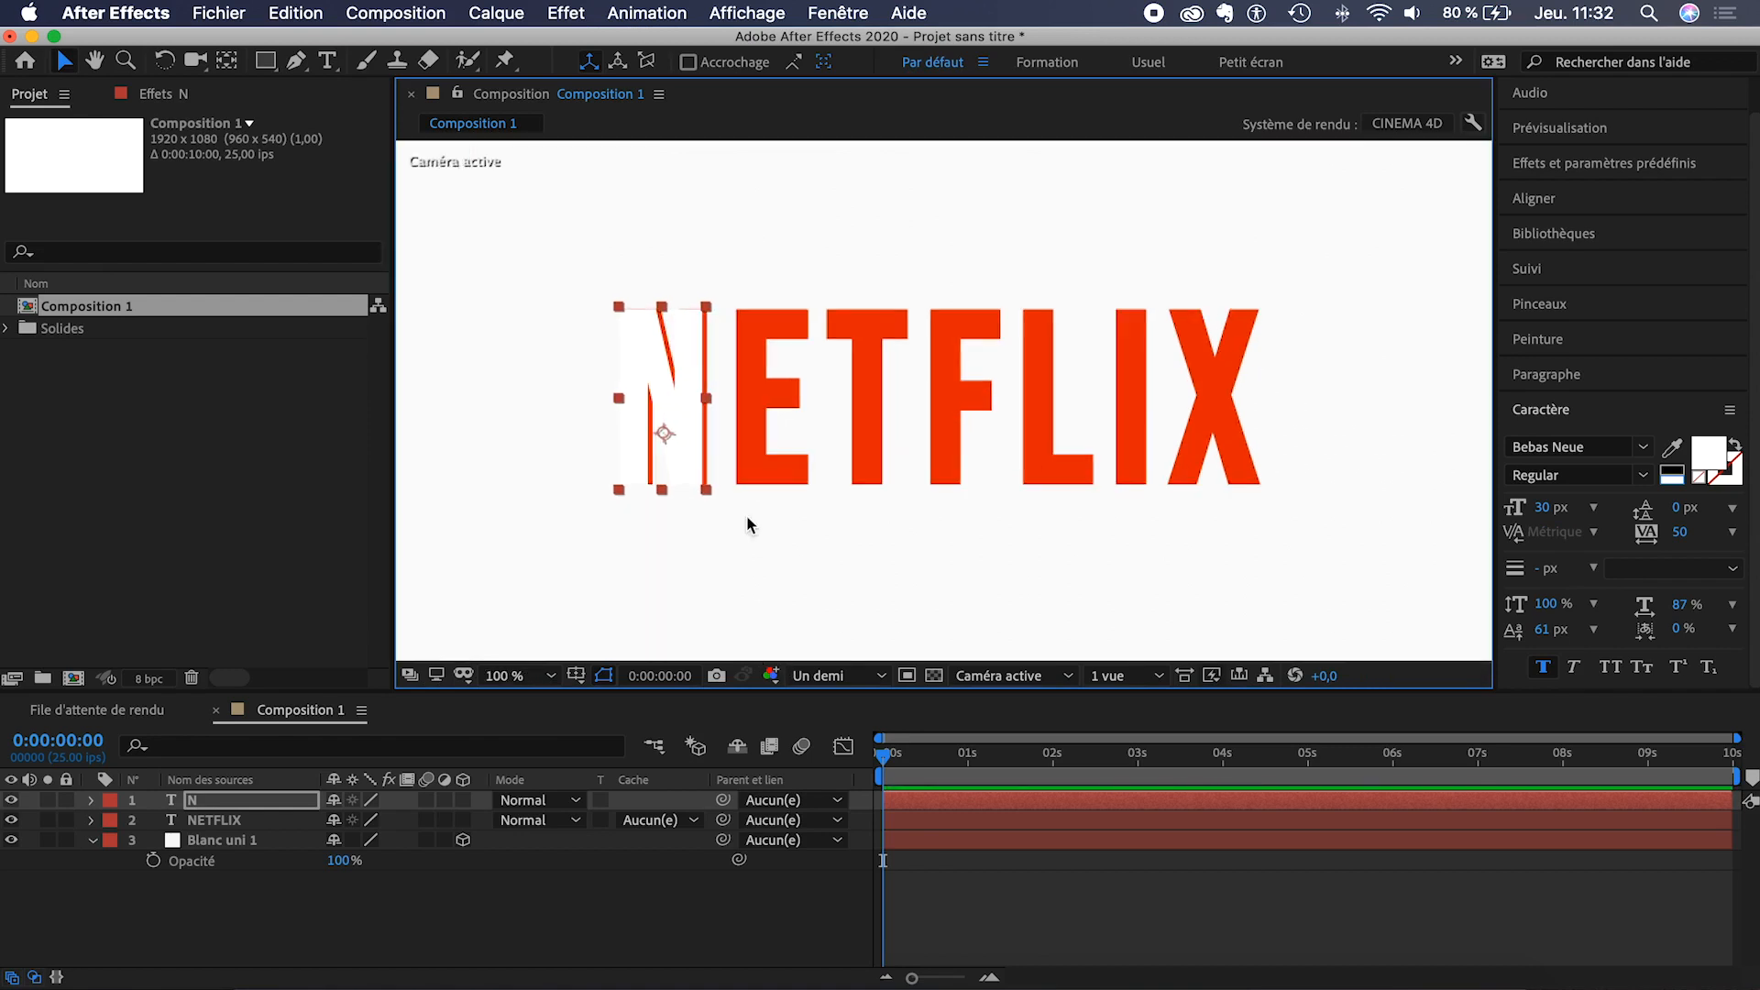
pyautogui.press('.')
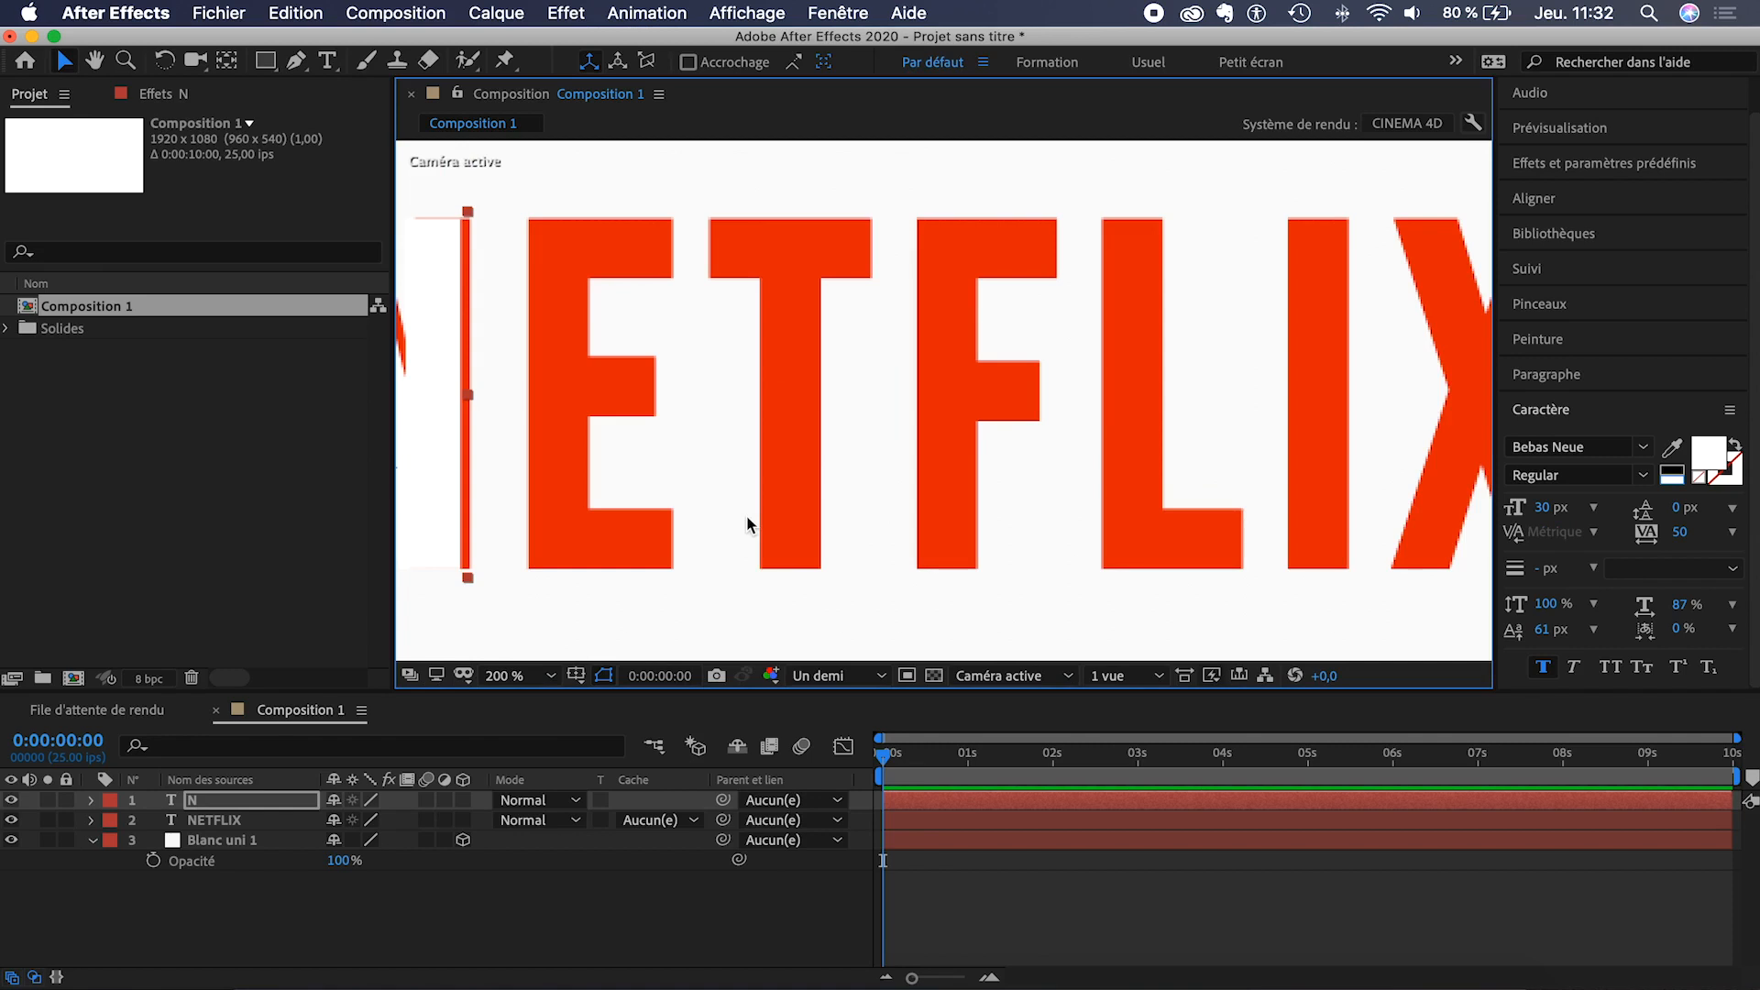
pyautogui.press('space')
pyautogui.moveTo(747, 514); pyautogui.dragTo(1021, 515)
pyautogui.press('Right')
pyautogui.press('Right')
pyautogui.press('Right')
pyautogui.press('Right')
pyautogui.press('Right')
pyautogui.press('Right')
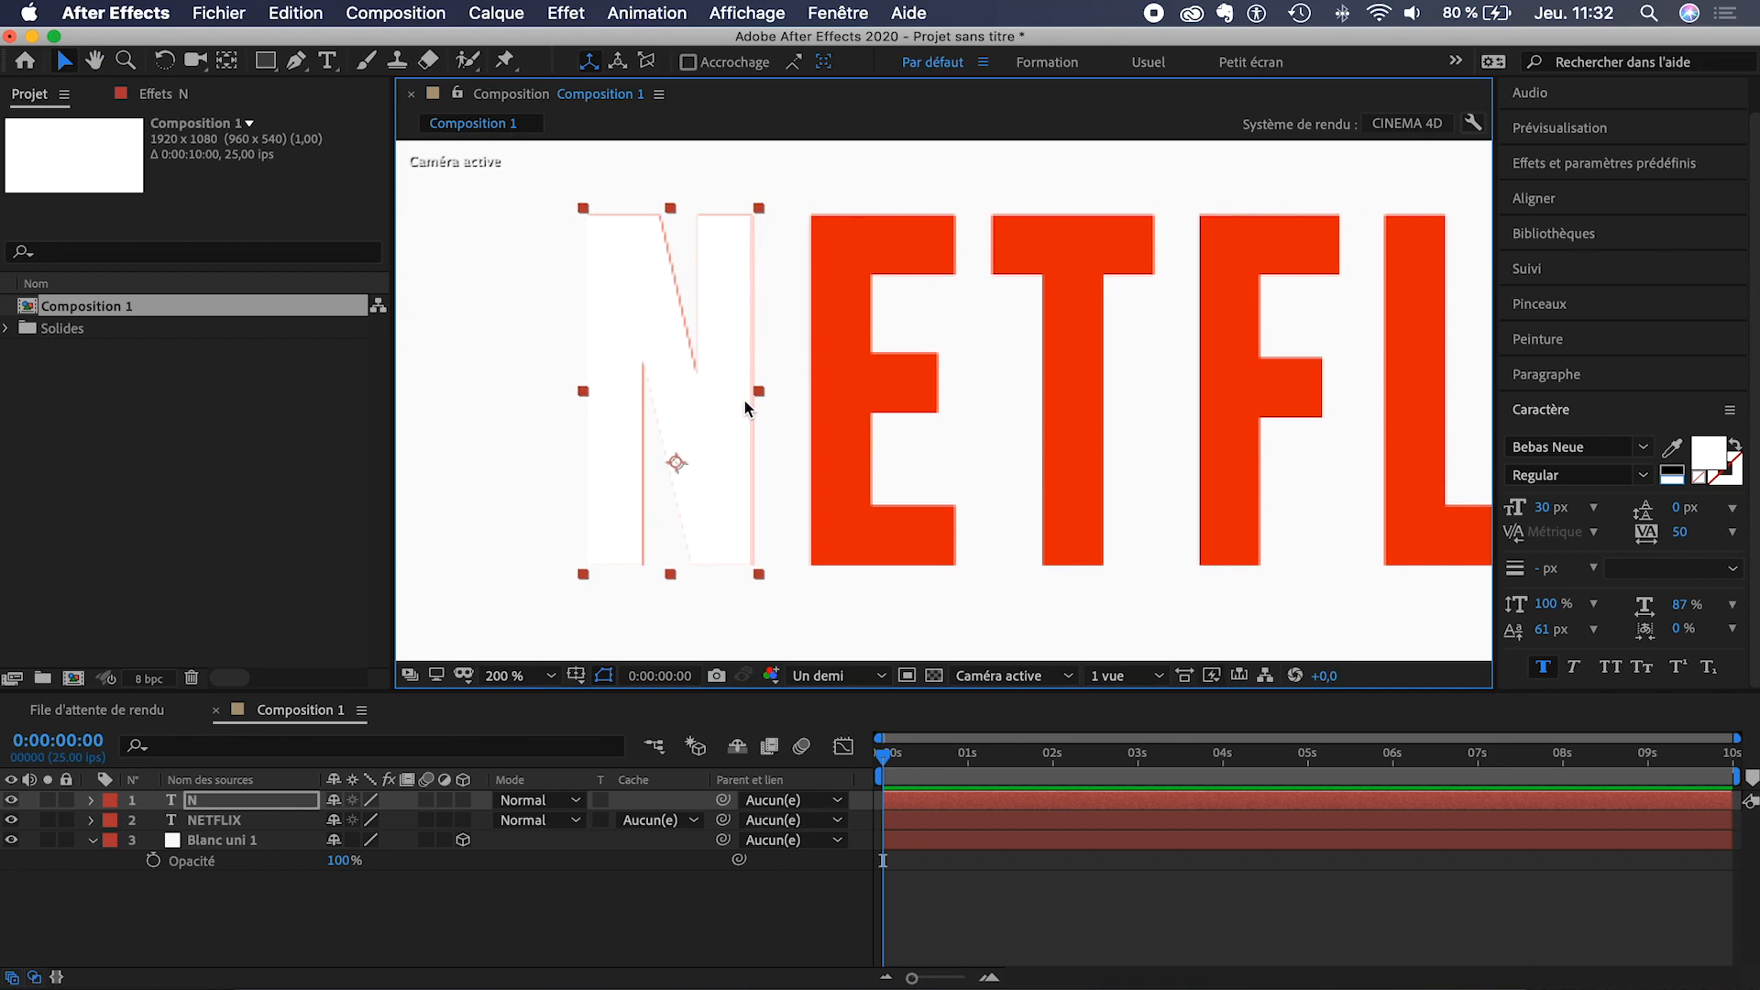
pyautogui.press('Right')
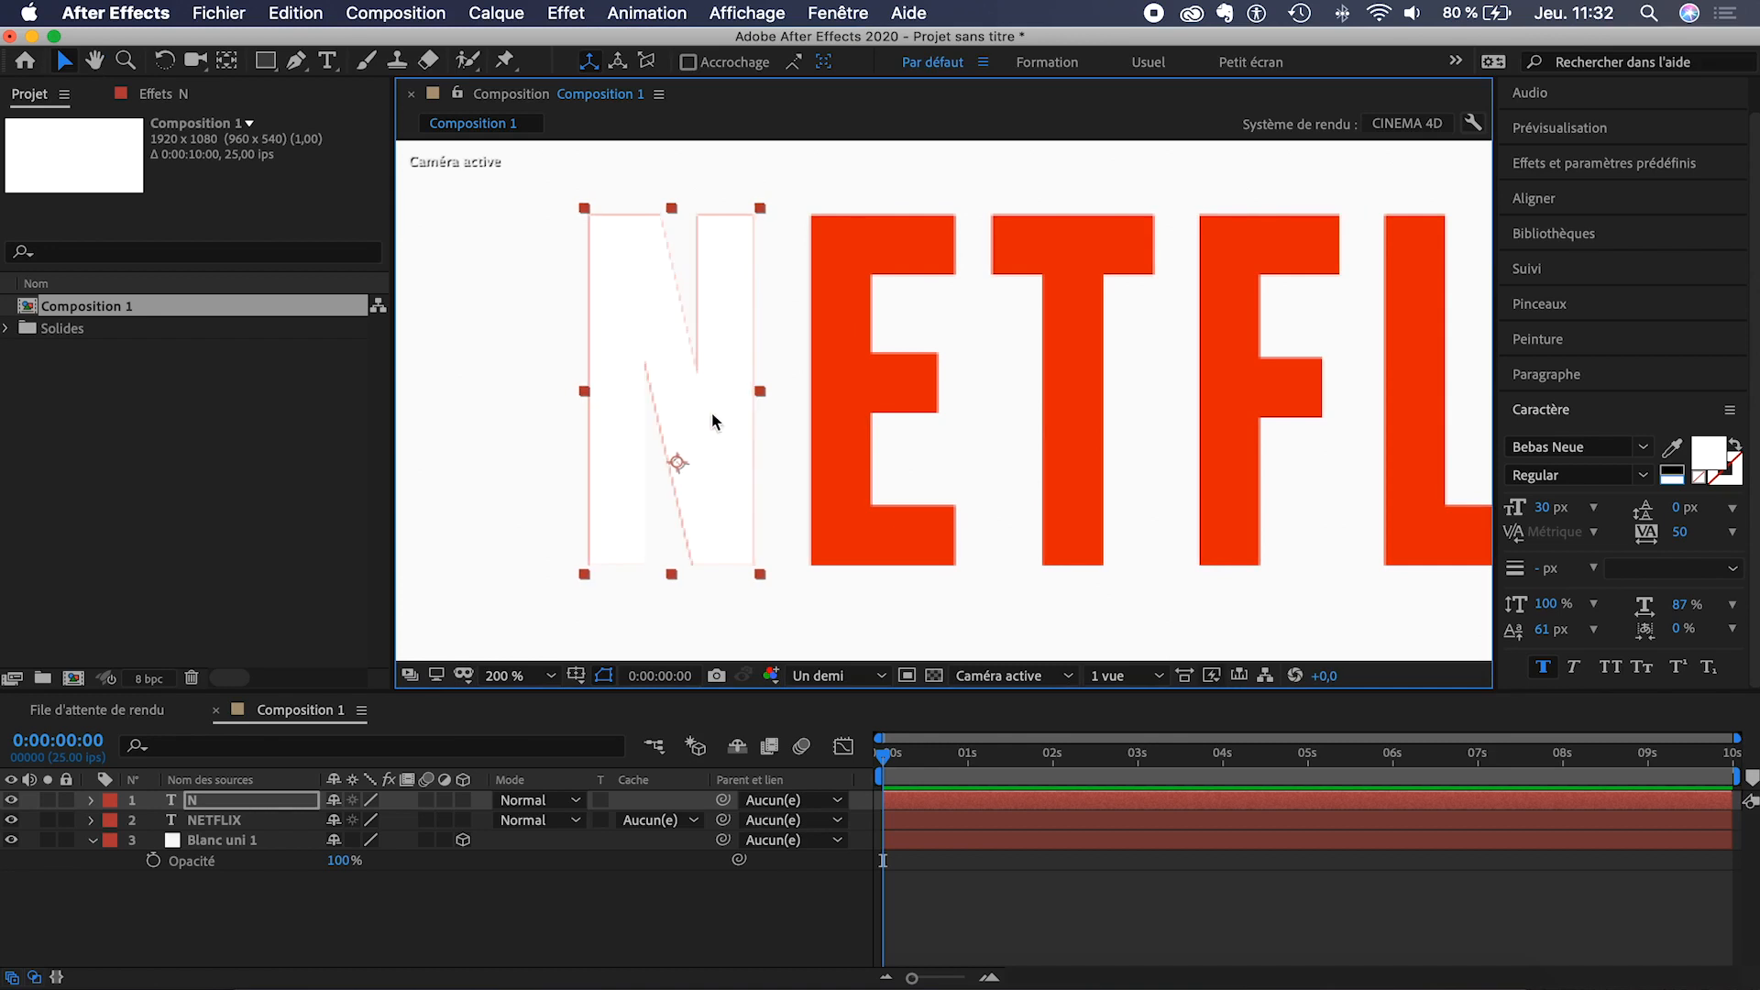
# - Duplicate the white N layer, place the copy over the red E and change its text to E
pyautogui.click(260, 805)
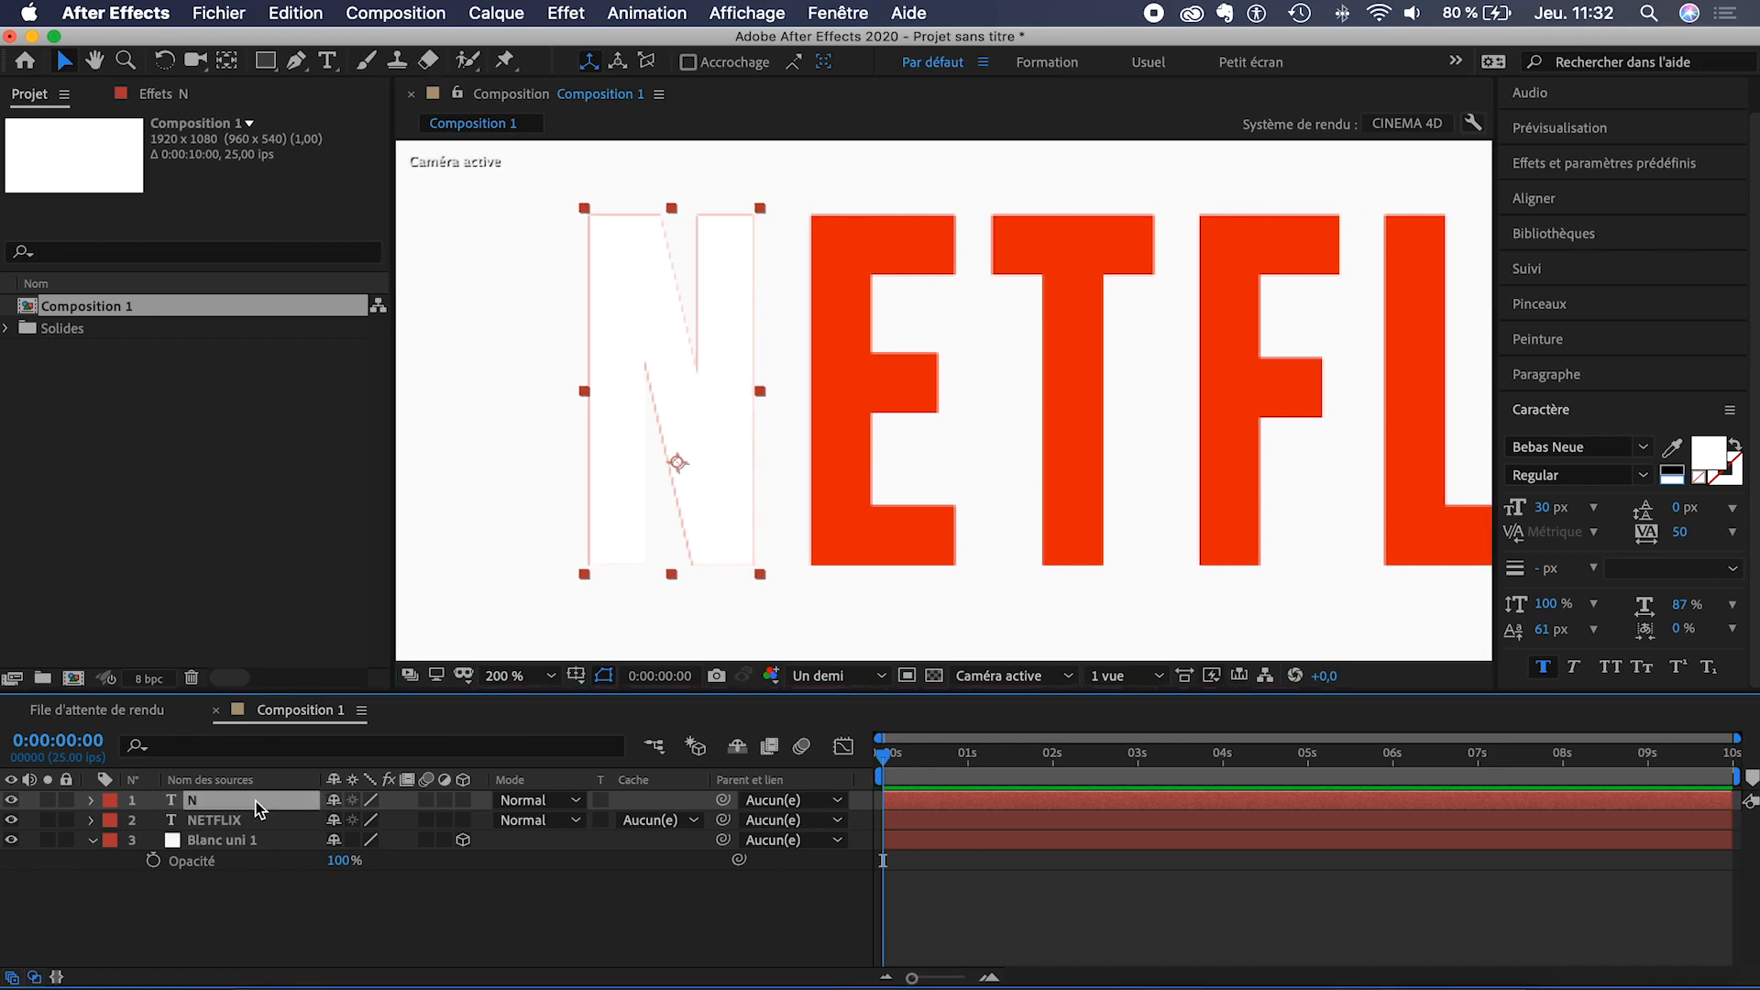
pyautogui.press('super+d')
pyautogui.moveTo(699, 486); pyautogui.dragTo(909, 467)
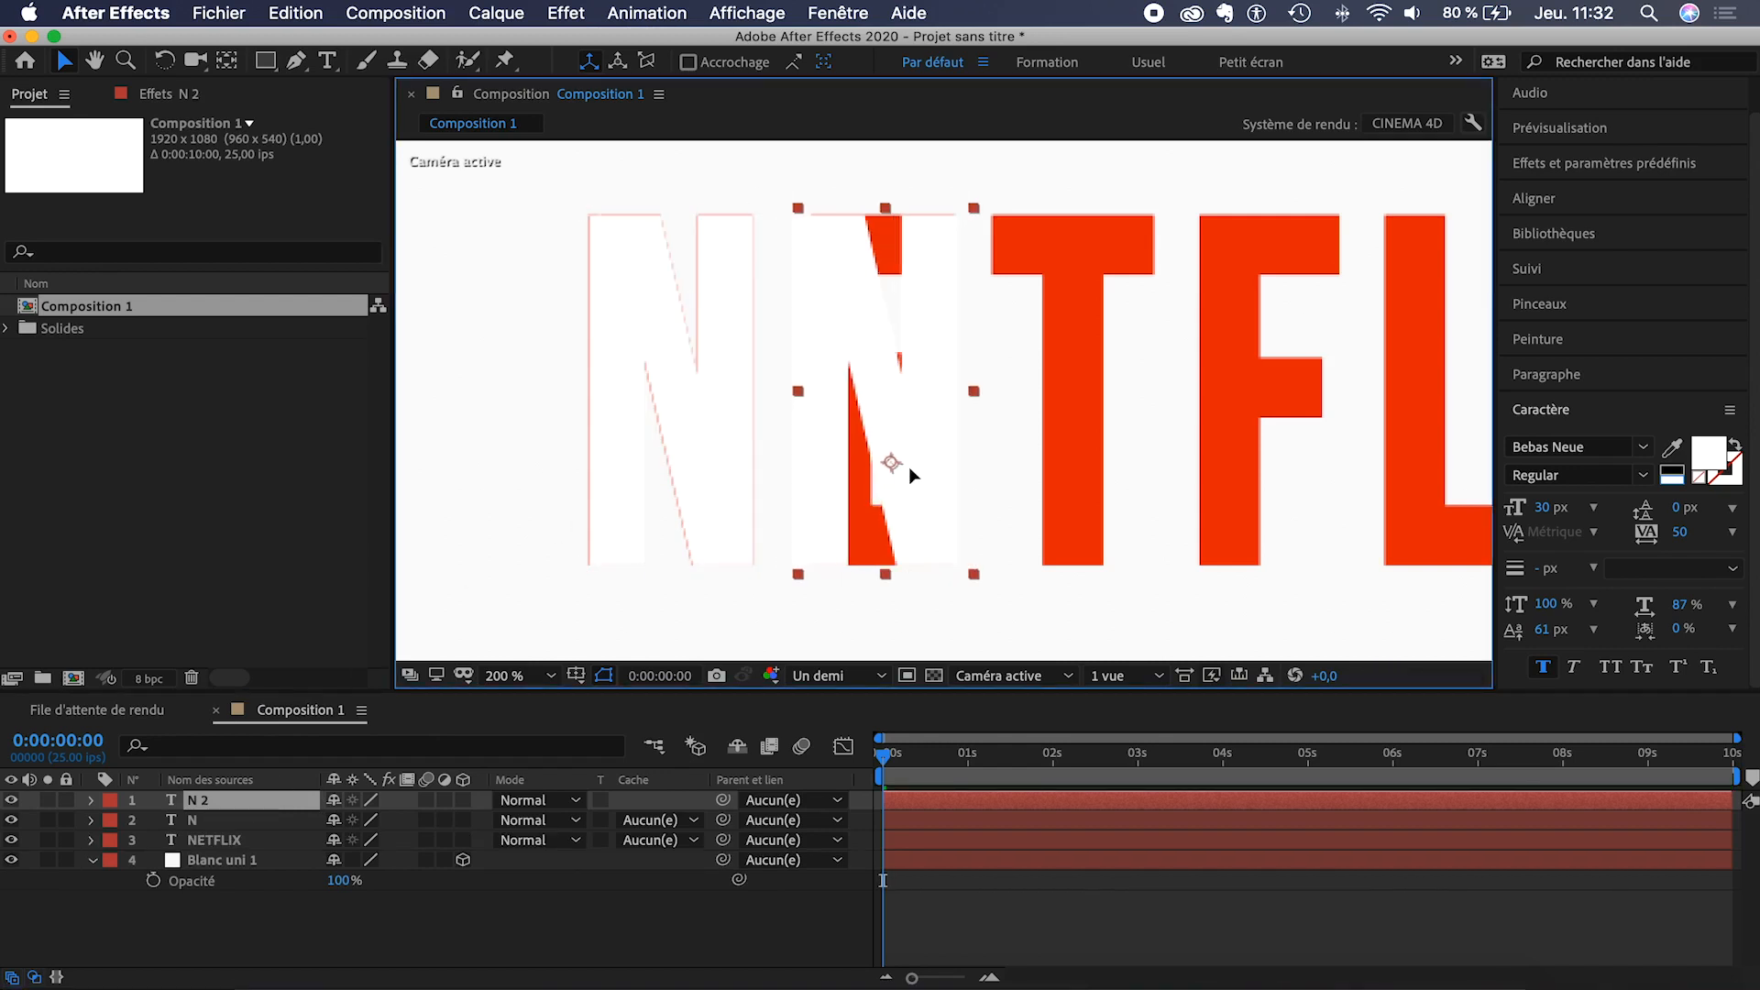
pyautogui.doubleClick(909, 467)
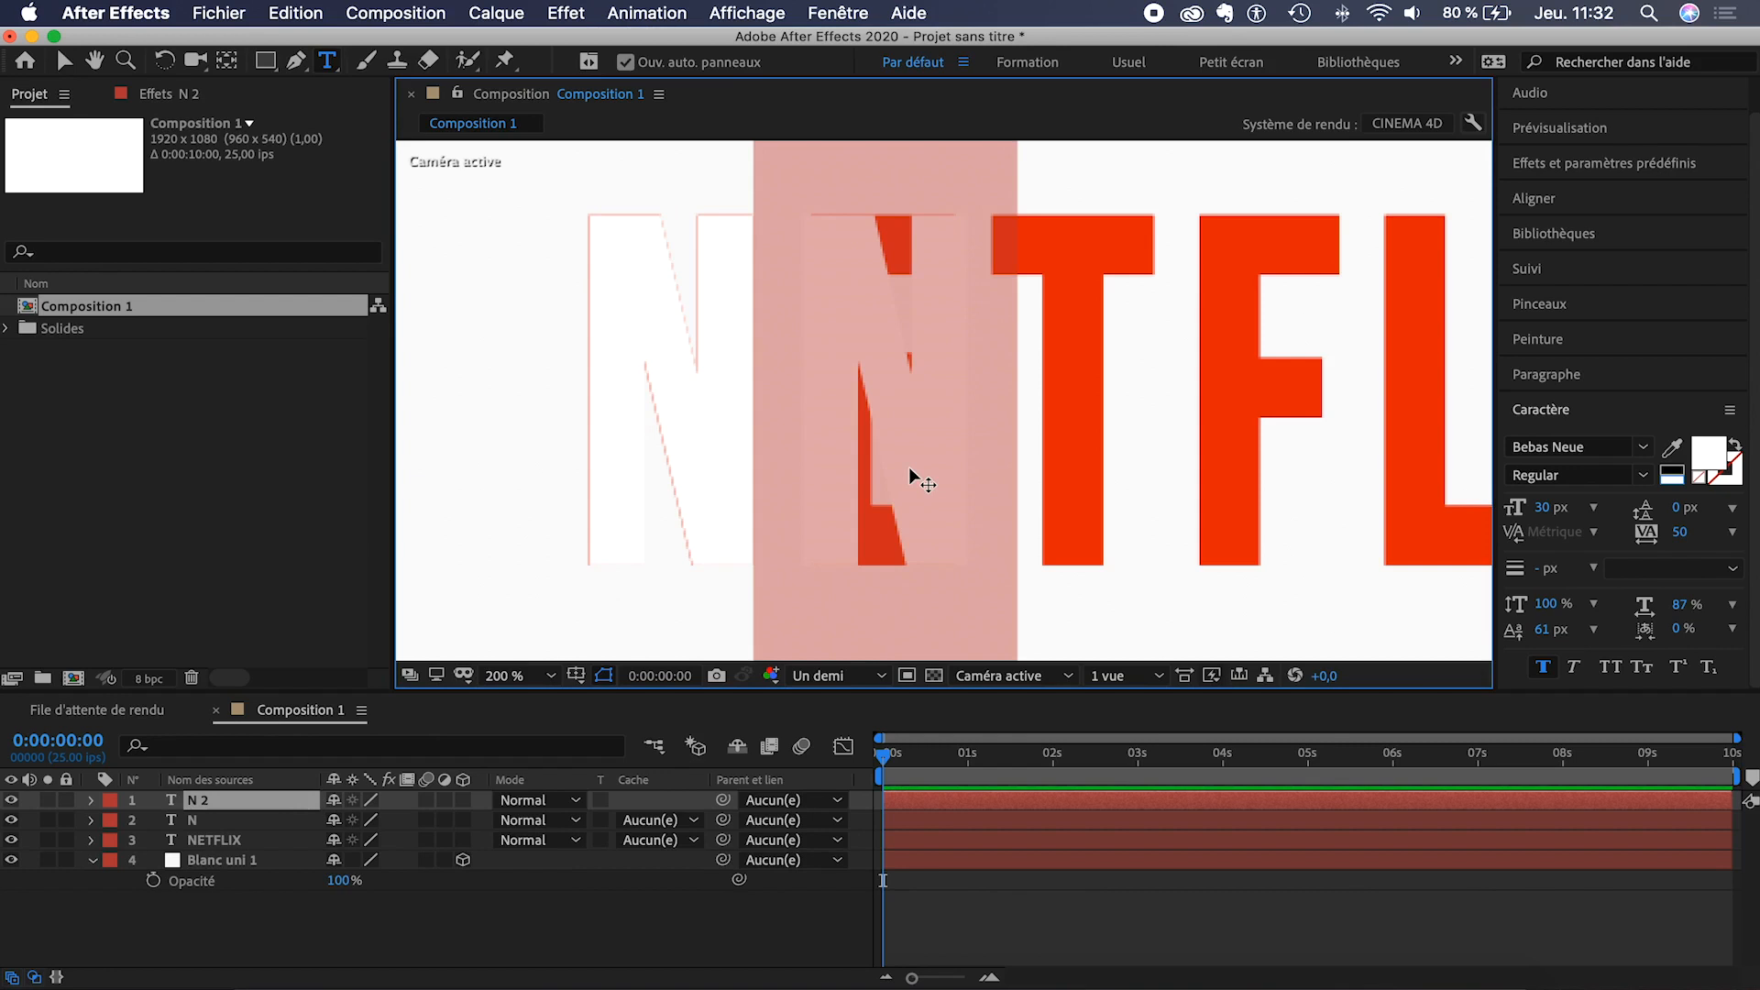
pyautogui.write('E')
pyautogui.click(64, 63)
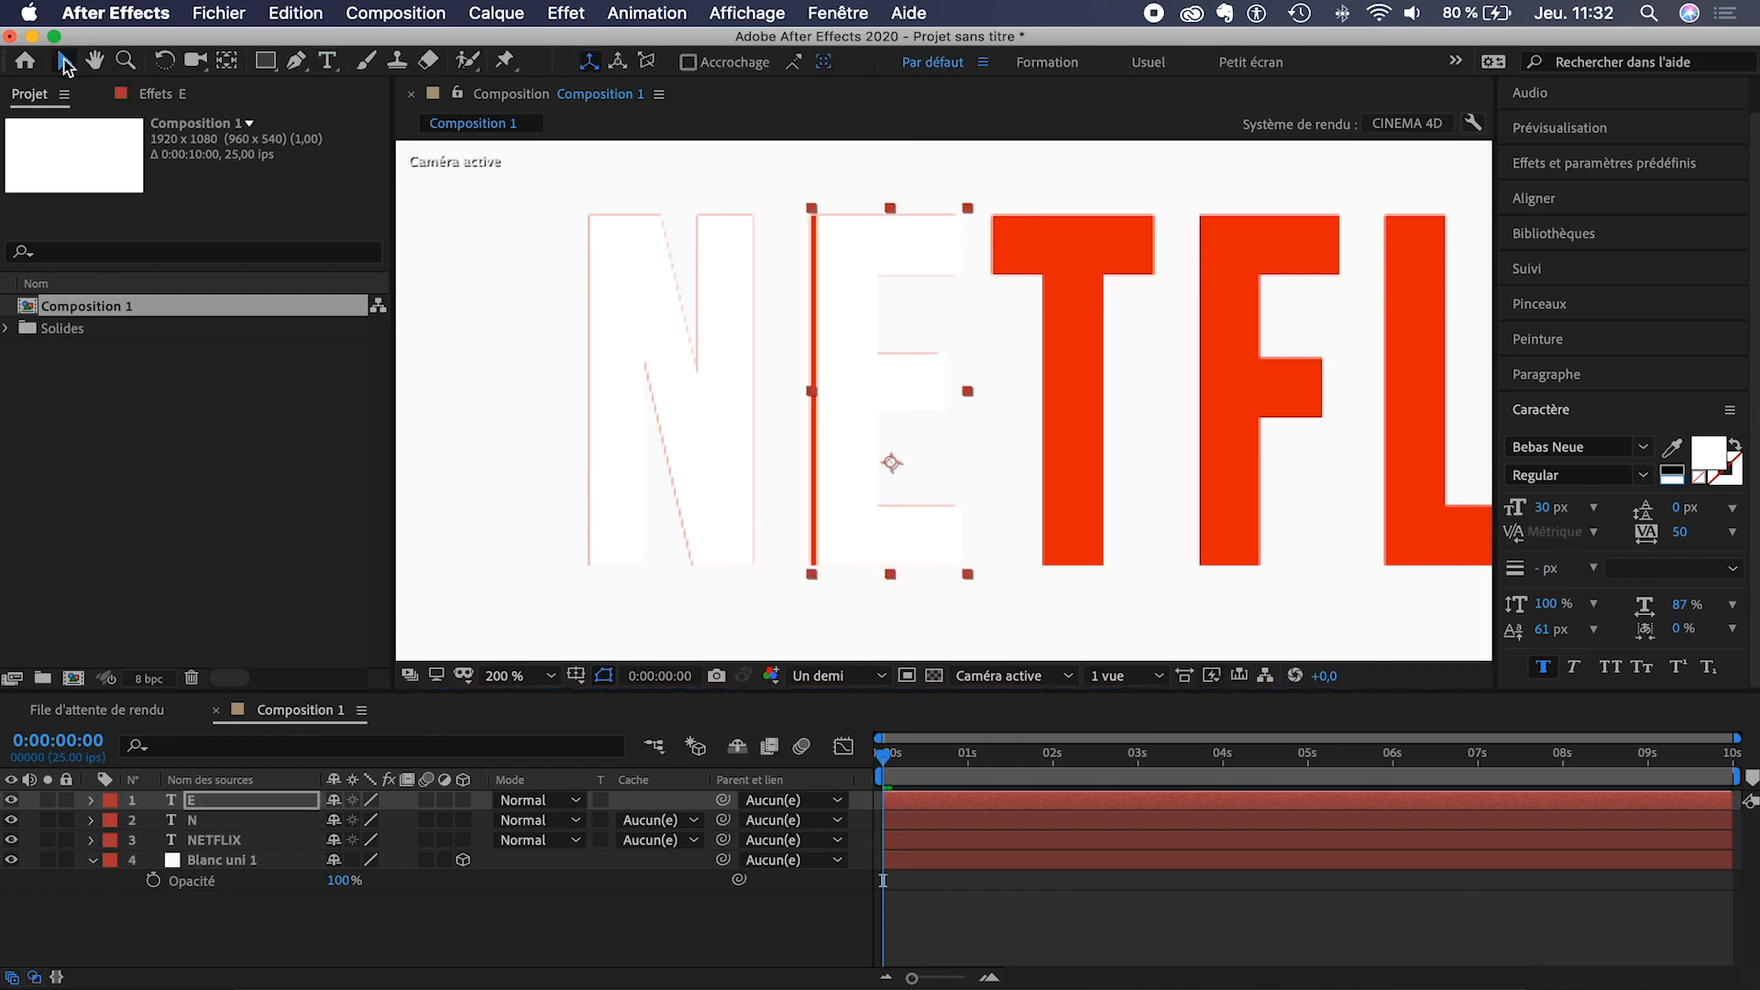
# - Nudge the white E to the left until it covers the red E
pyautogui.press('Left')
pyautogui.press('Left')
pyautogui.press('Left')
pyautogui.press('Left')
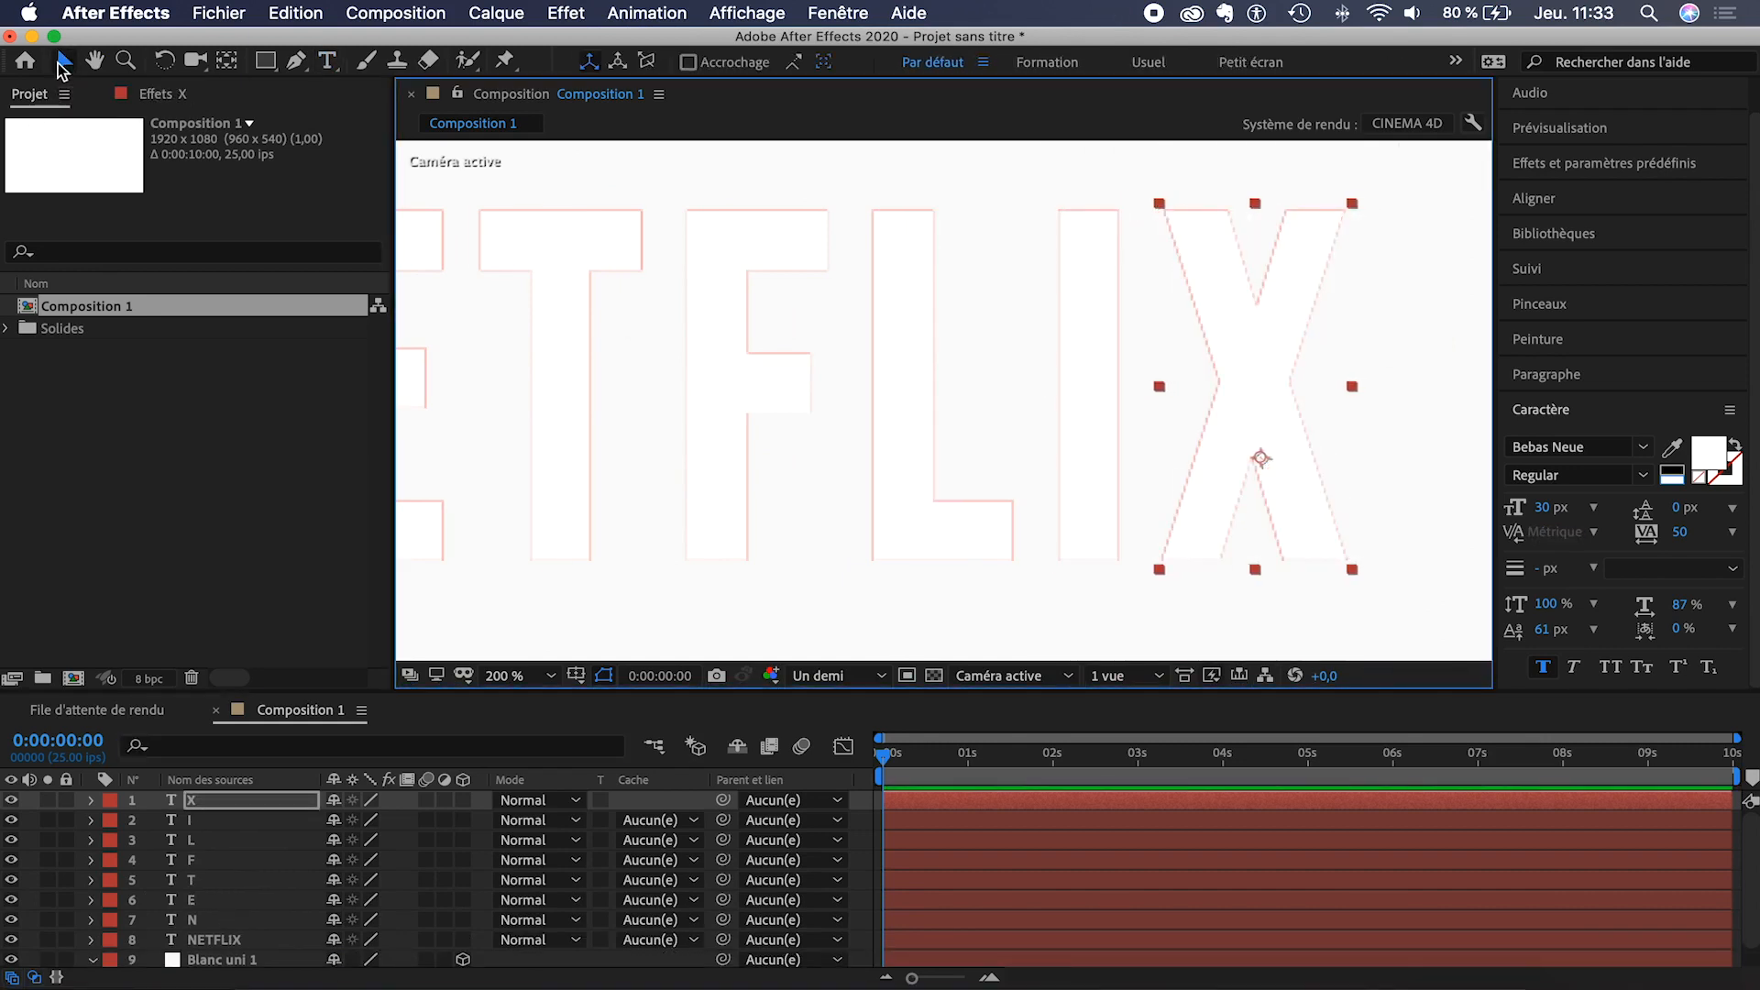
# - Select the NETFLIX layer, examine the white and red lettering in the Netflix Logo Animation (2013) video, and return to After Effects
pyautogui.click(531, 676)
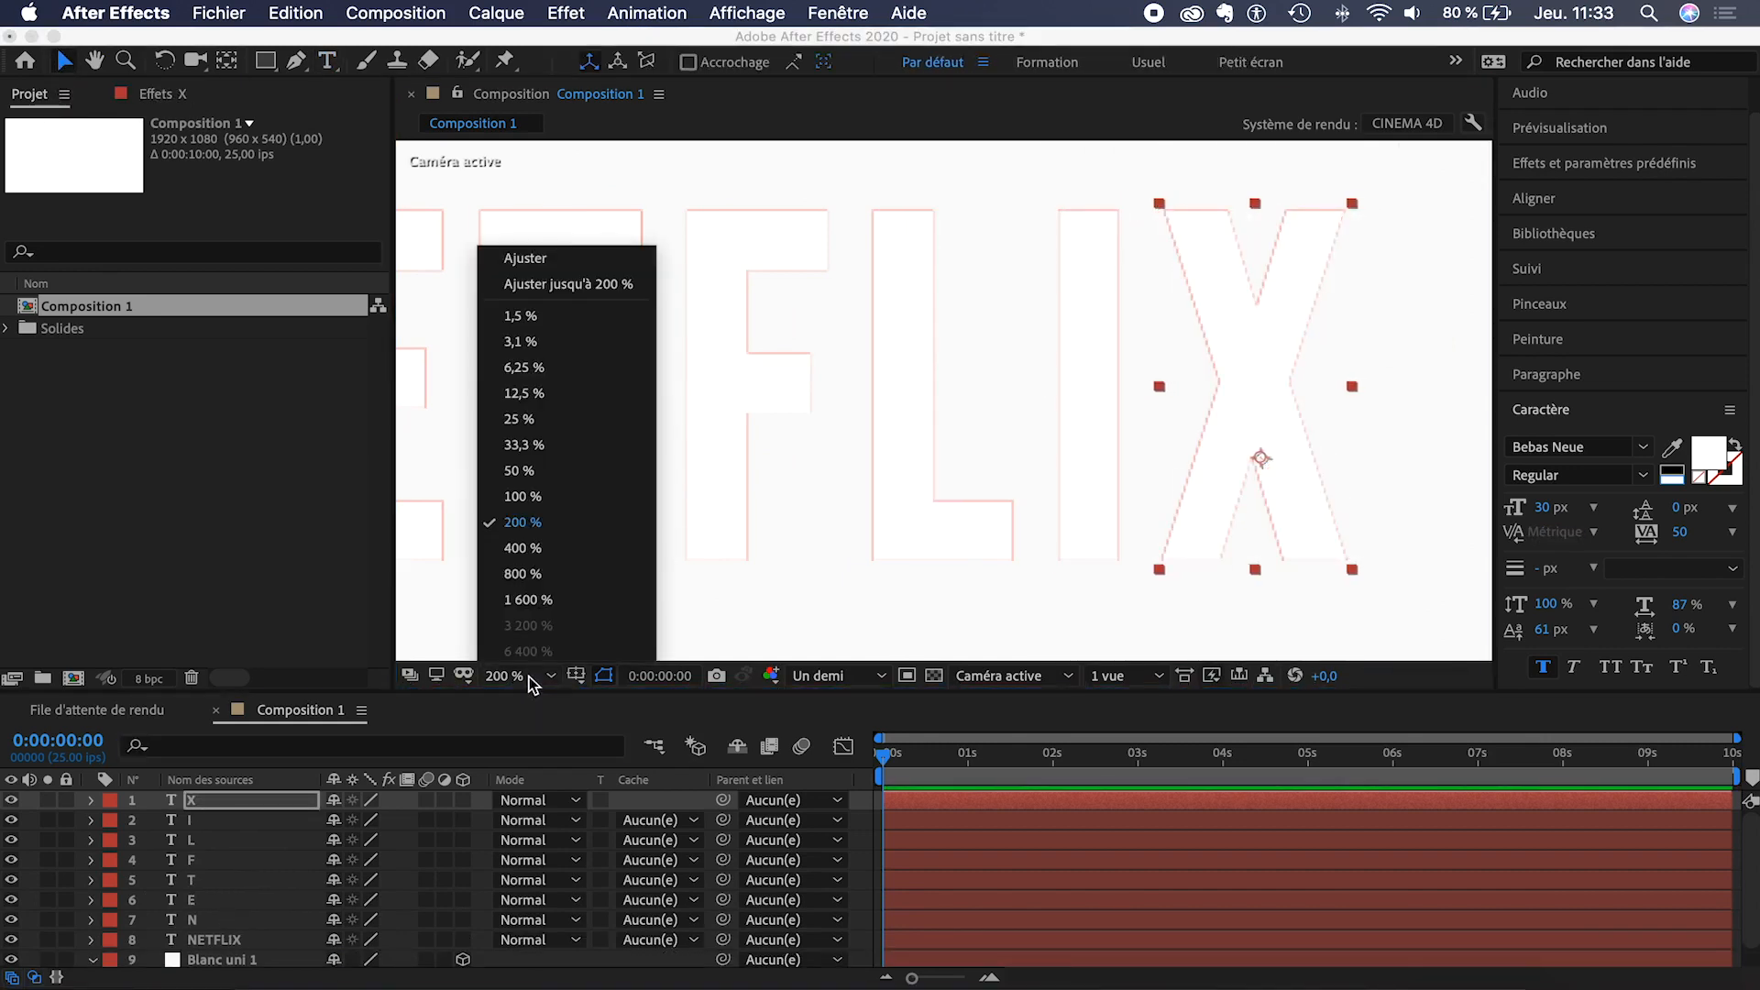
pyautogui.click(580, 263)
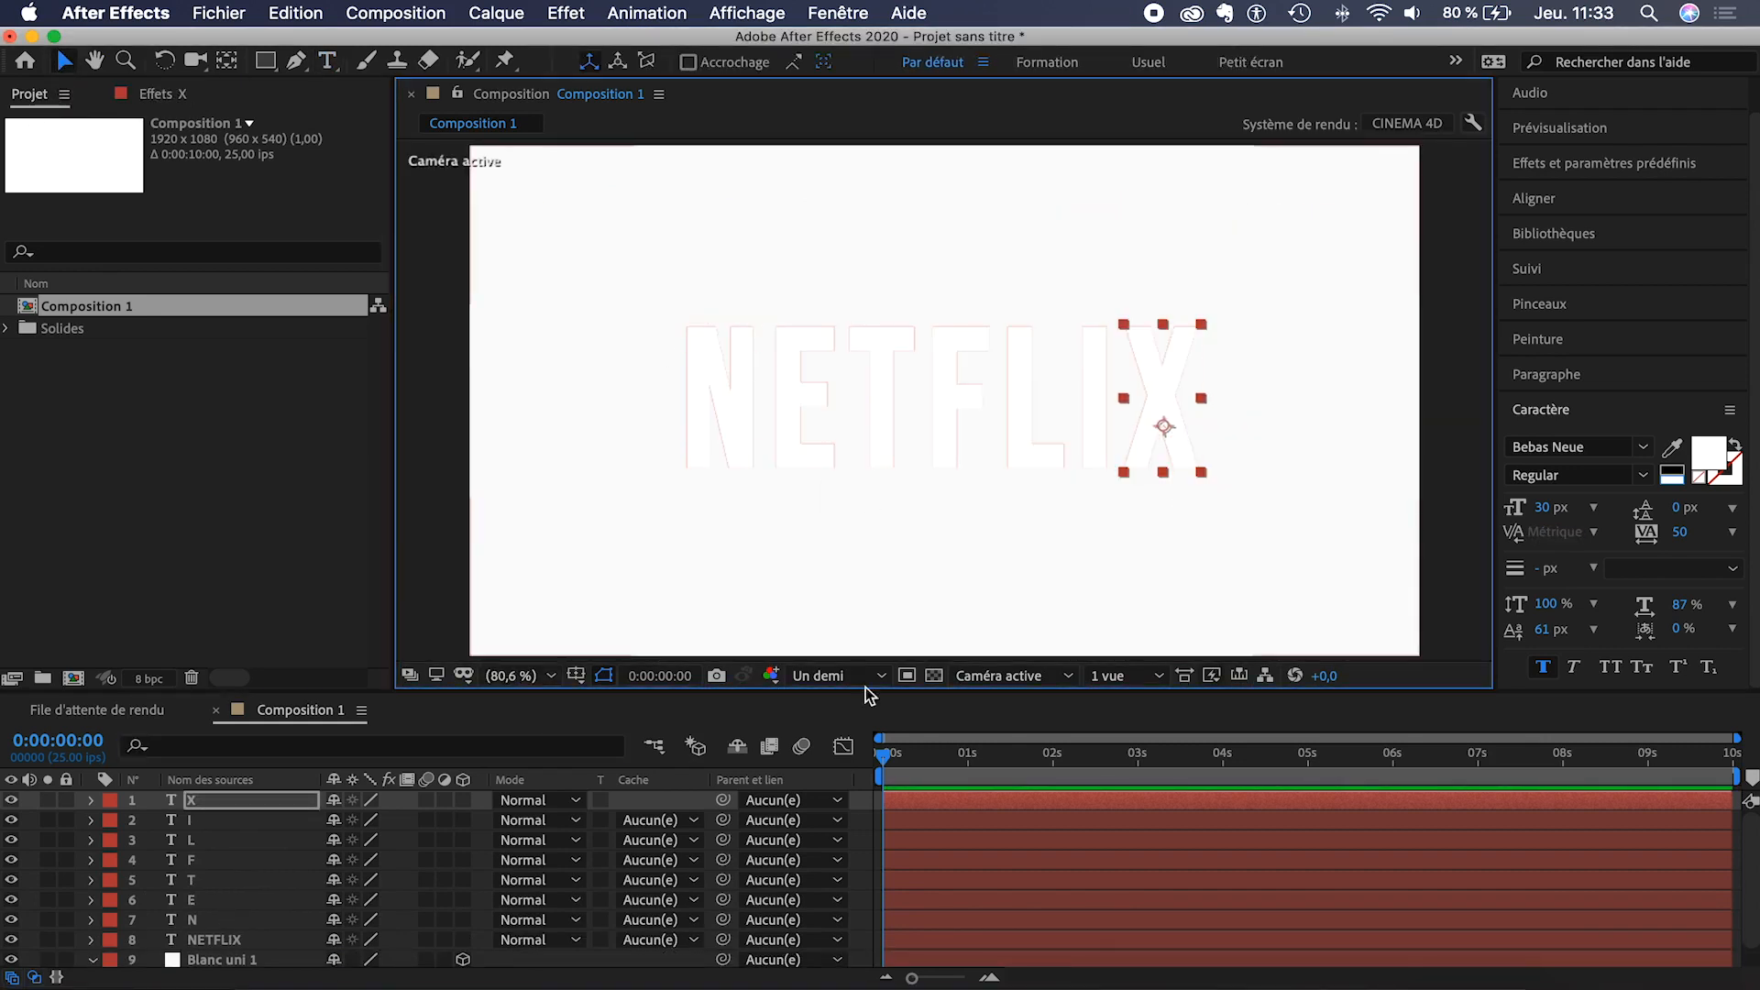
pyautogui.click(206, 937)
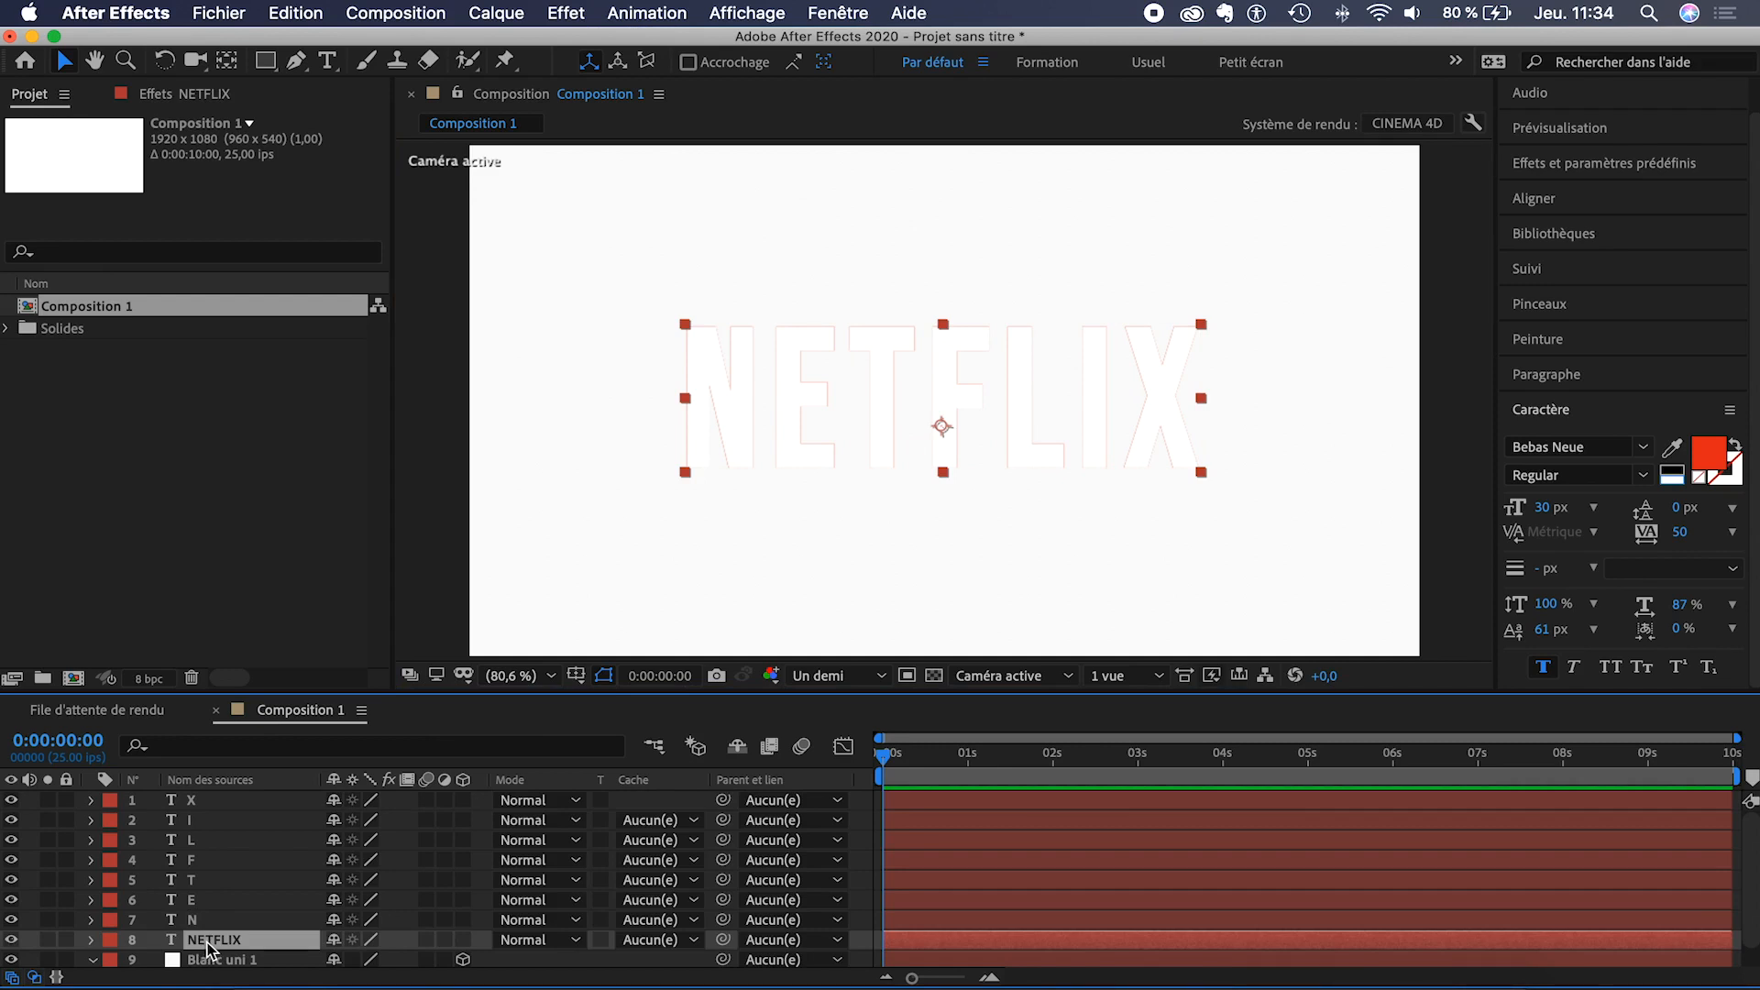
pyautogui.hotkey('ctrl', 'Right')
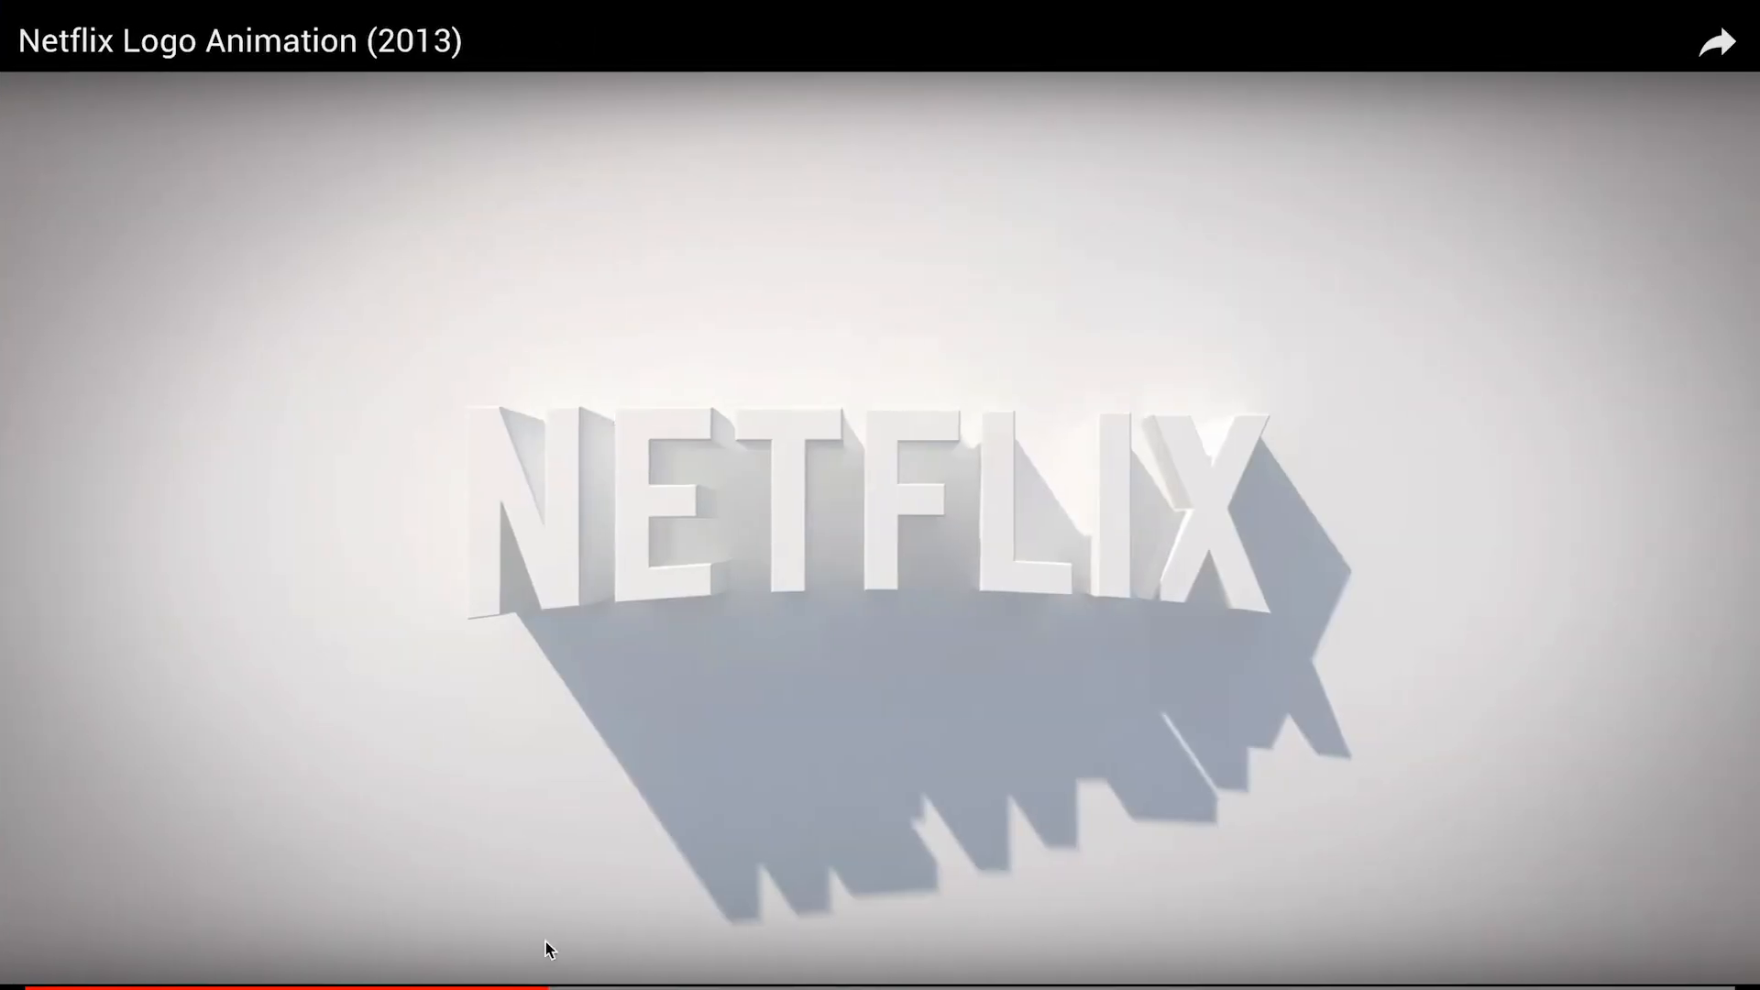
pyautogui.click(736, 986)
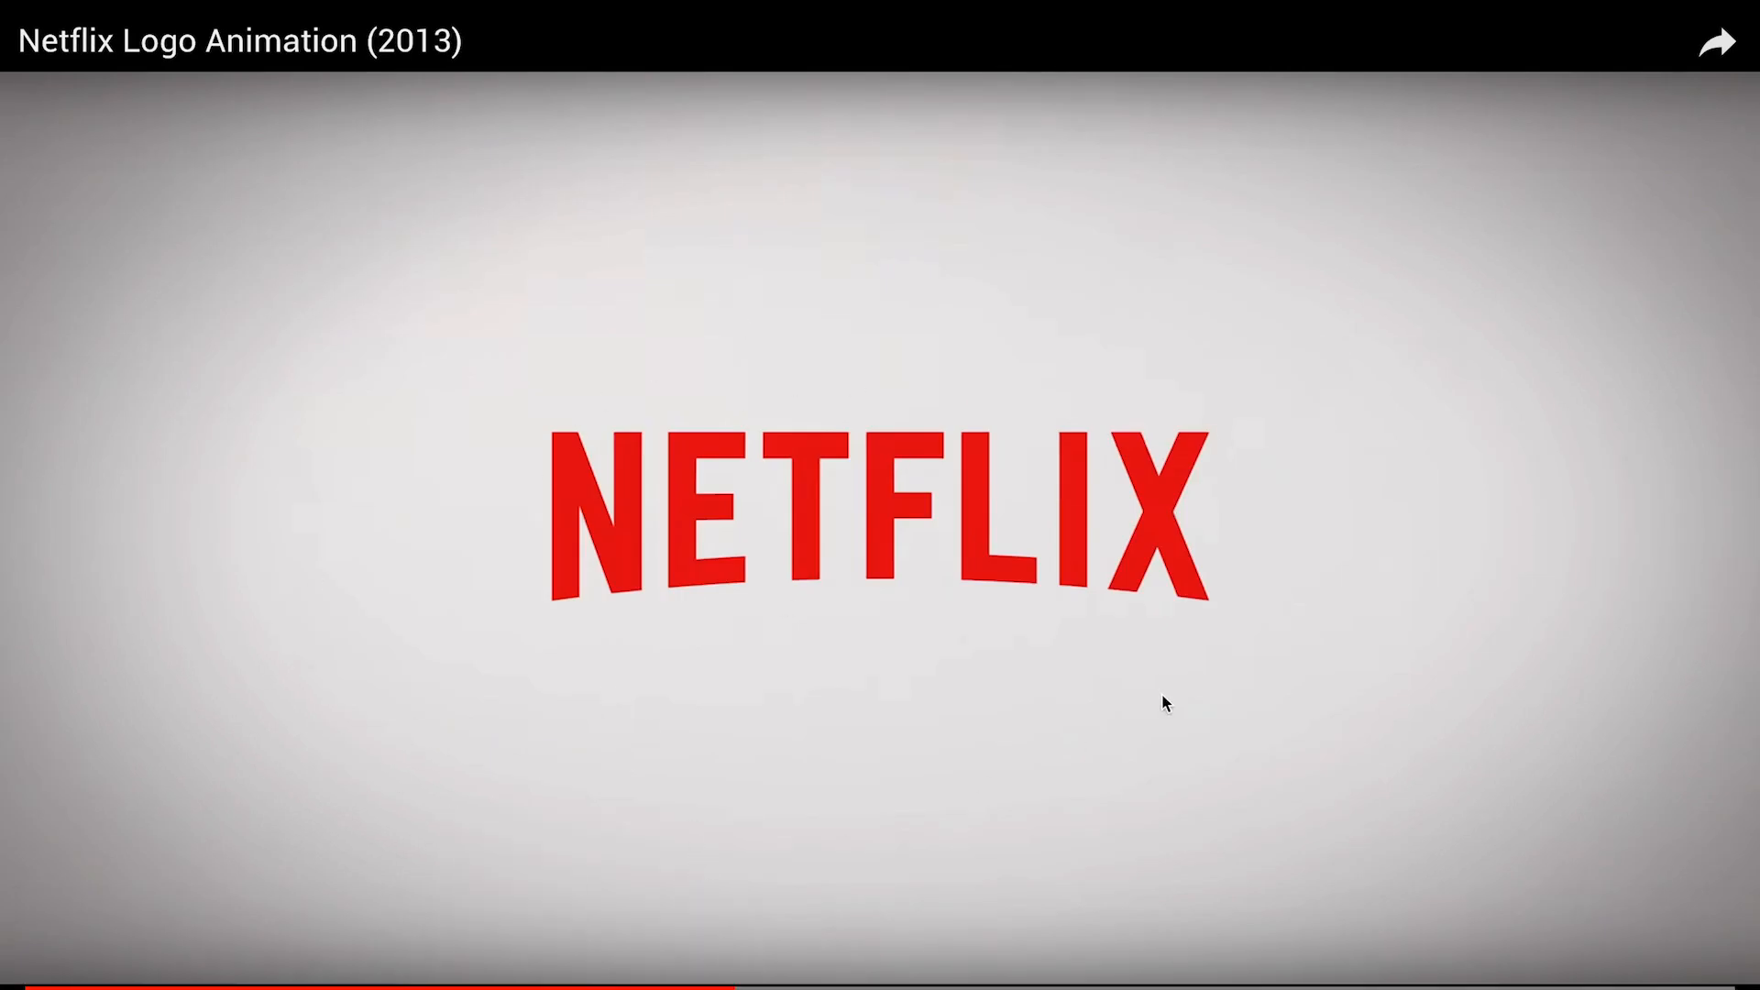
pyautogui.hotkey('ctrl', 'Left')
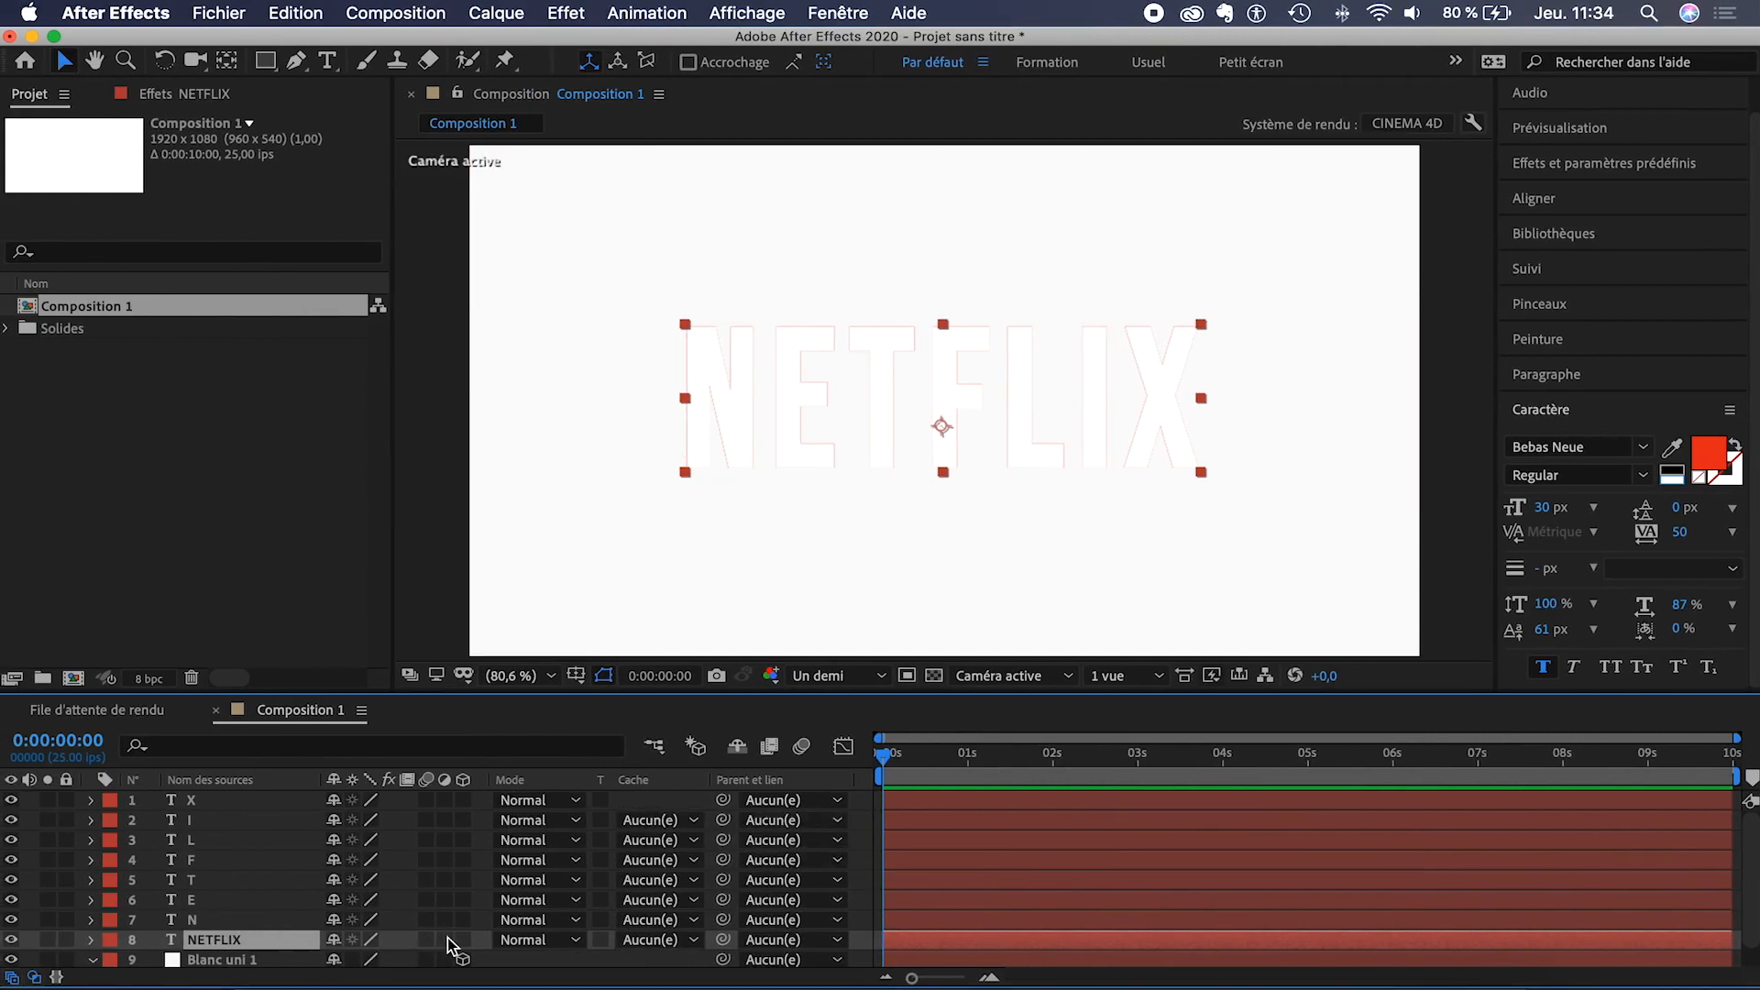
# - Make the NETFLIX text layer and the seven white letter layers above it 3D
pyautogui.moveTo(463, 960); pyautogui.dragTo(466, 801)
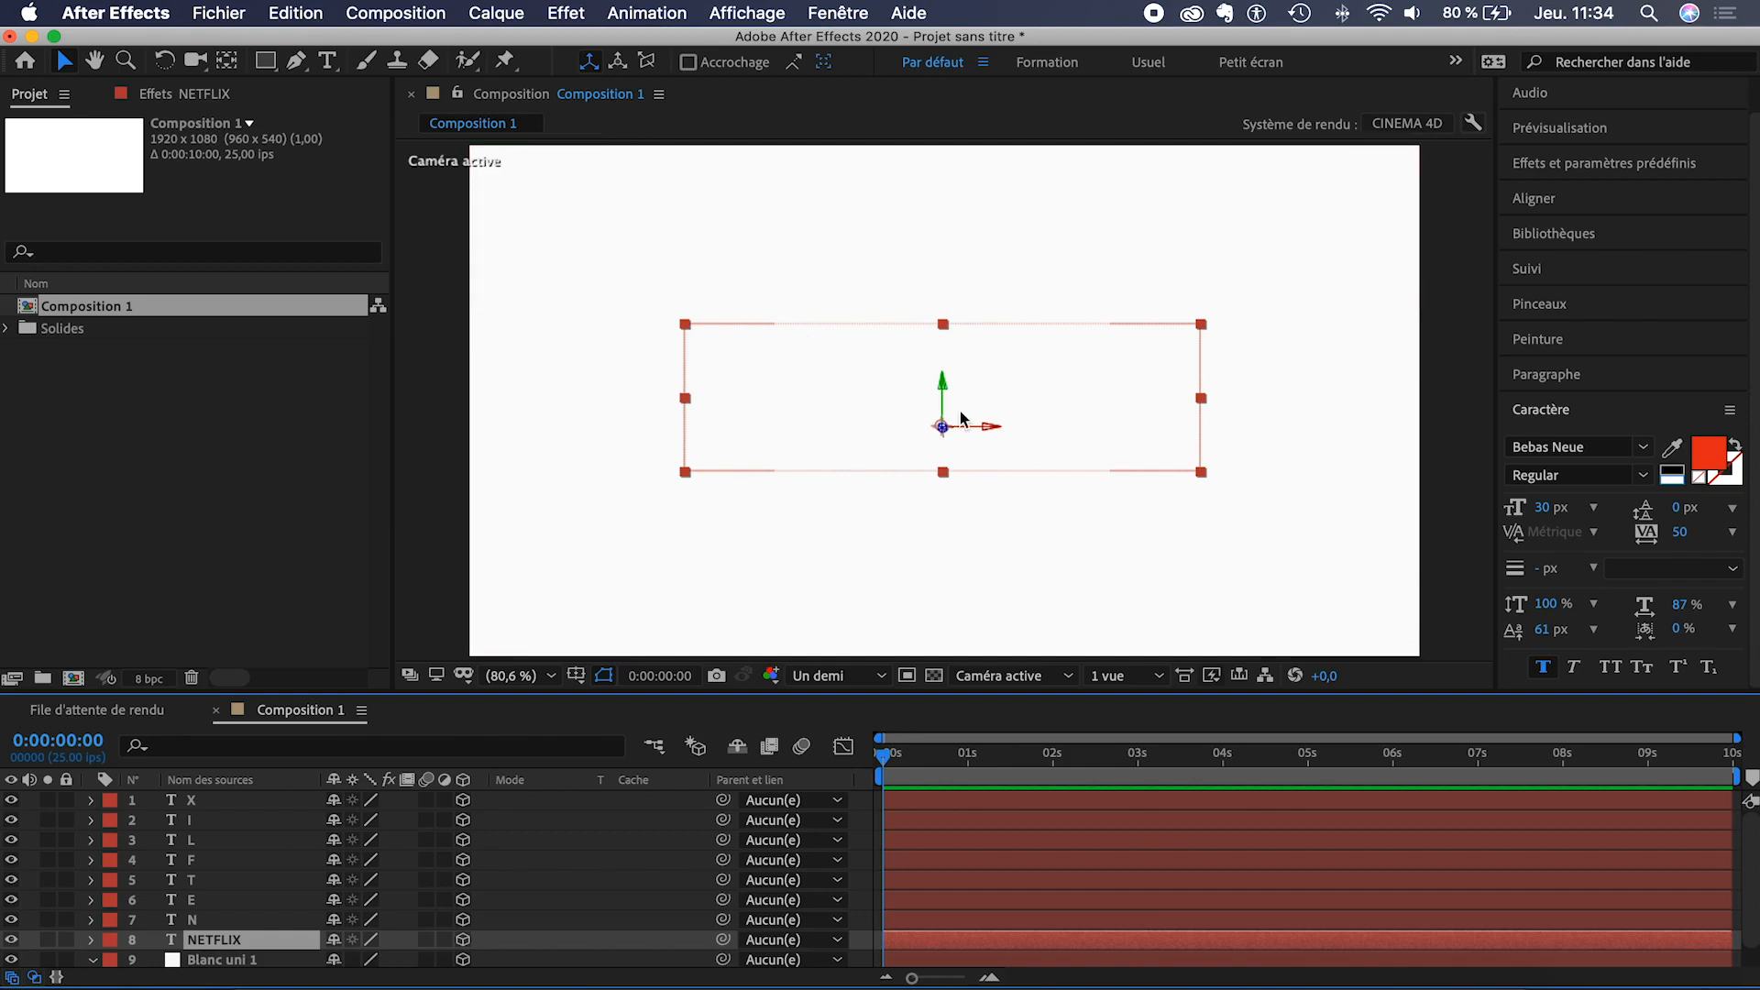
pyautogui.scroll(-1, 234, 965)
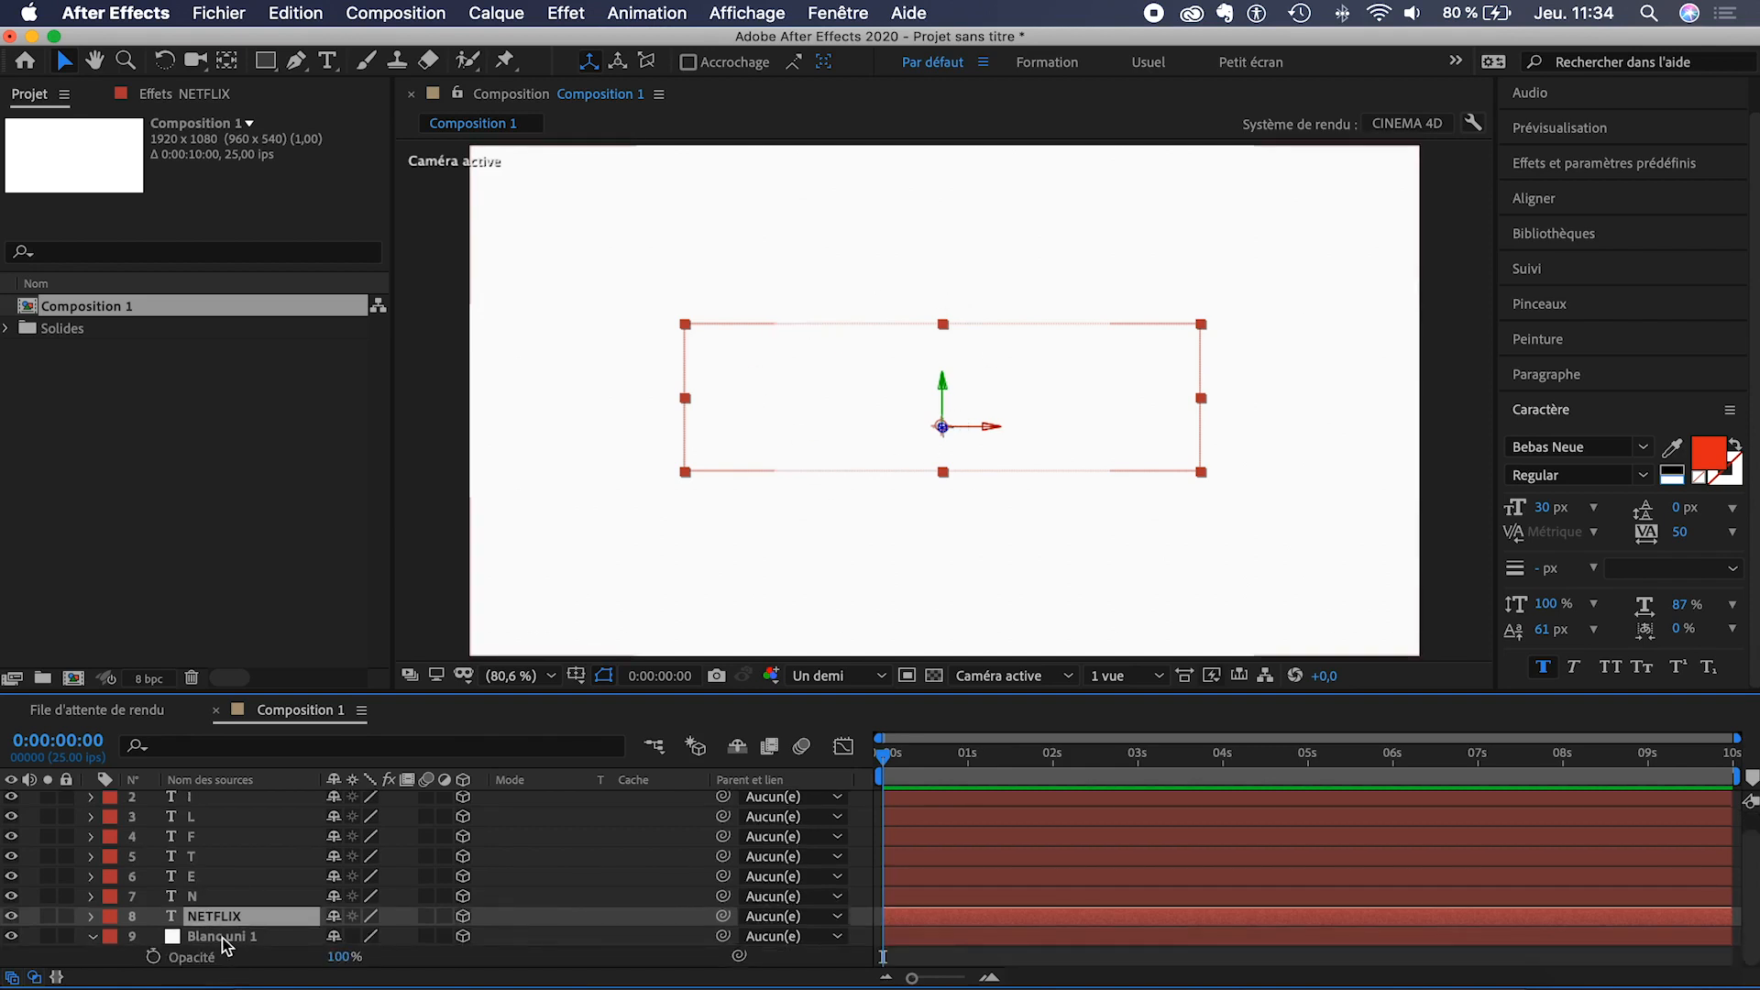
pyautogui.scroll(1, 229, 937)
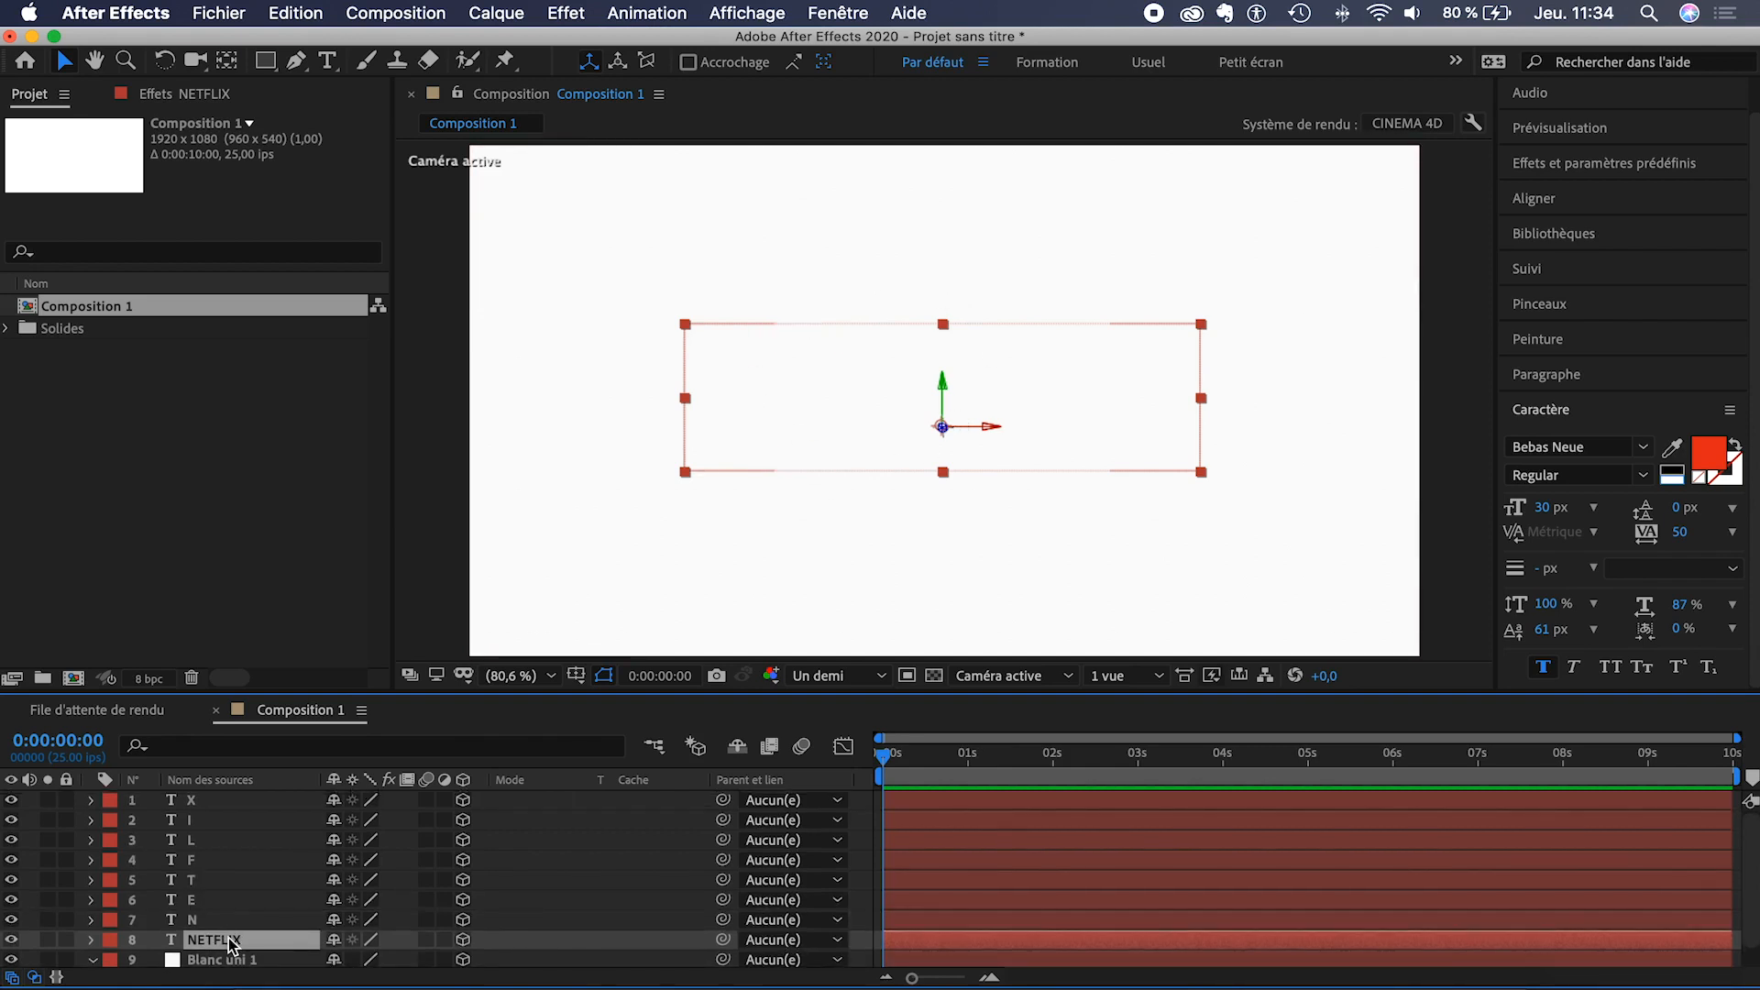
# - Select the NETFLIX layer and all letter layers, reveal their Position and set the Z position to -3
pyautogui.keyDown('shift'); pyautogui.click(236, 800); pyautogui.keyUp('shift')
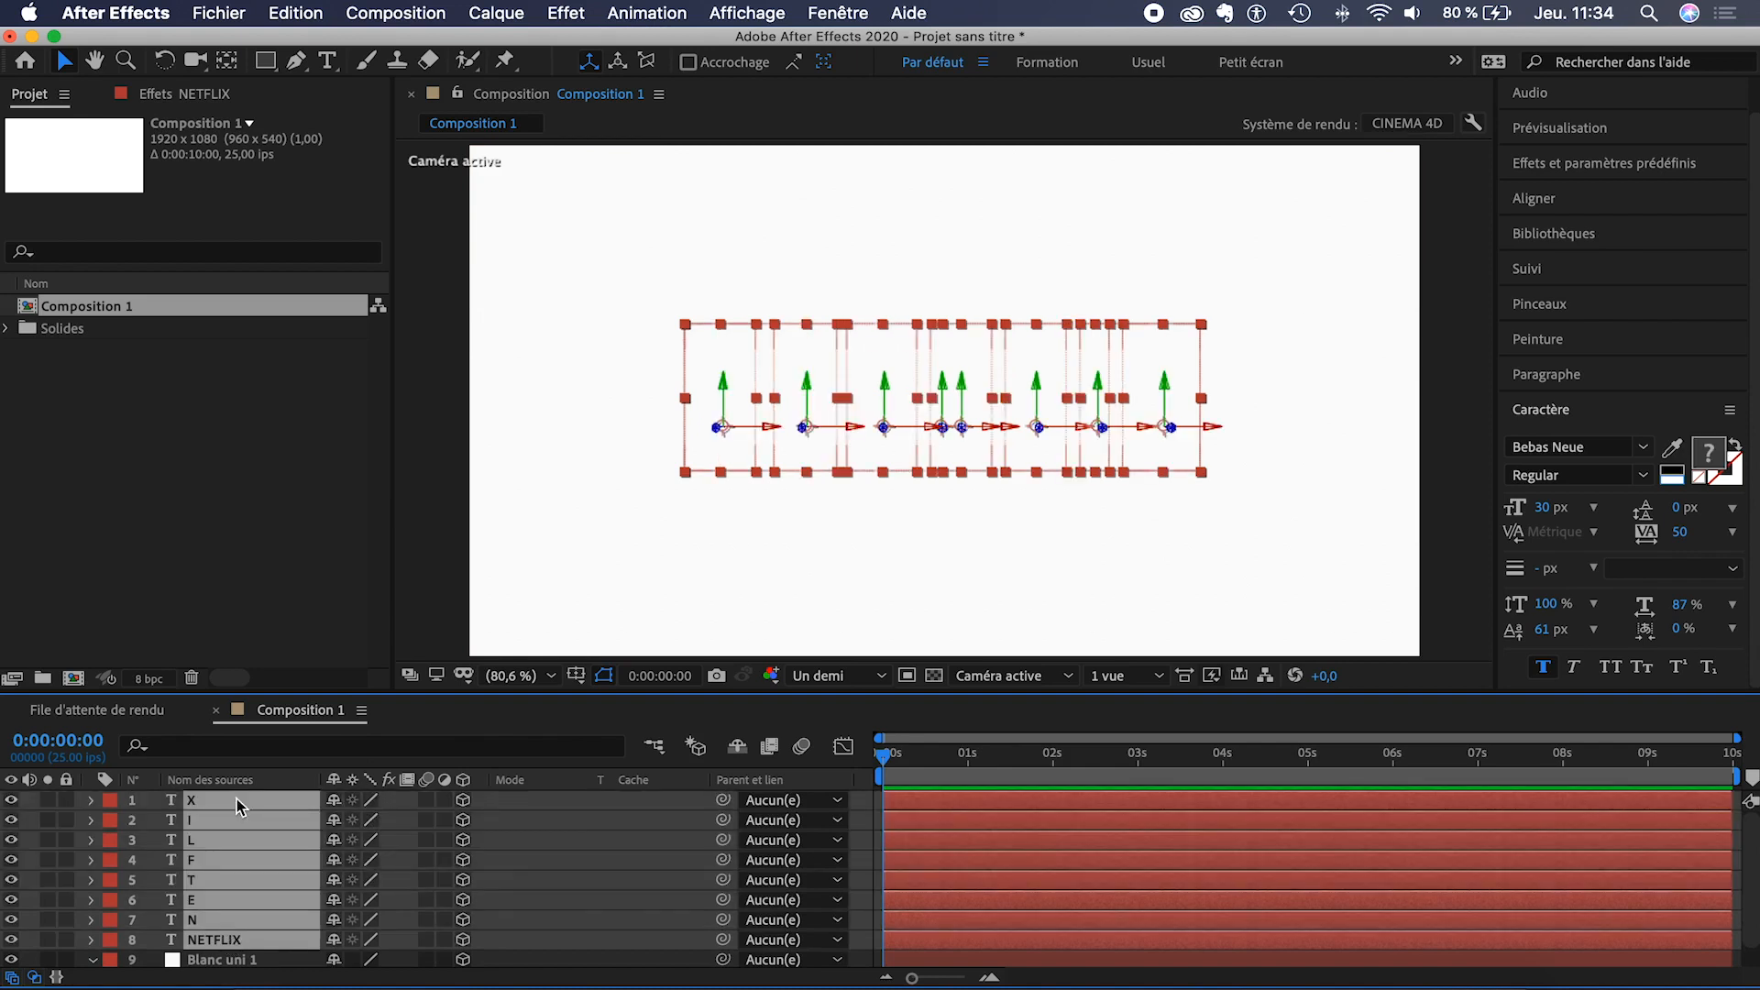
pyautogui.click(242, 956)
pyautogui.click(242, 943)
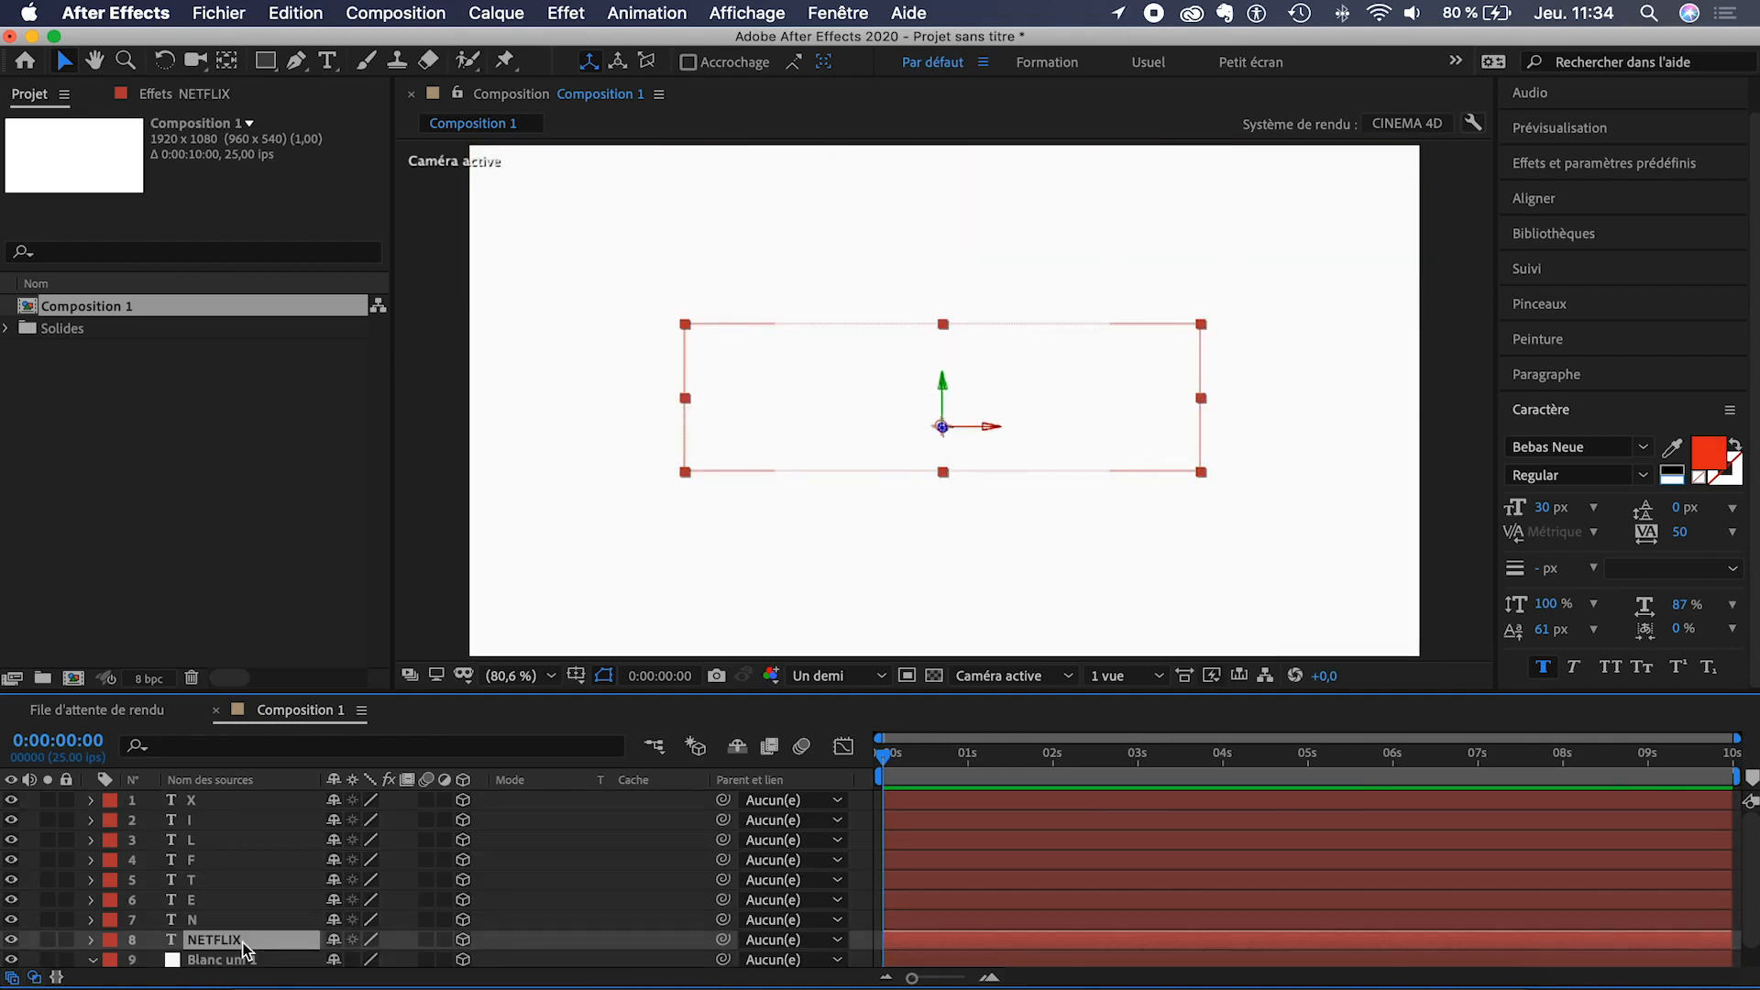
pyautogui.keyDown('shift'); pyautogui.click(223, 805); pyautogui.keyUp('shift')
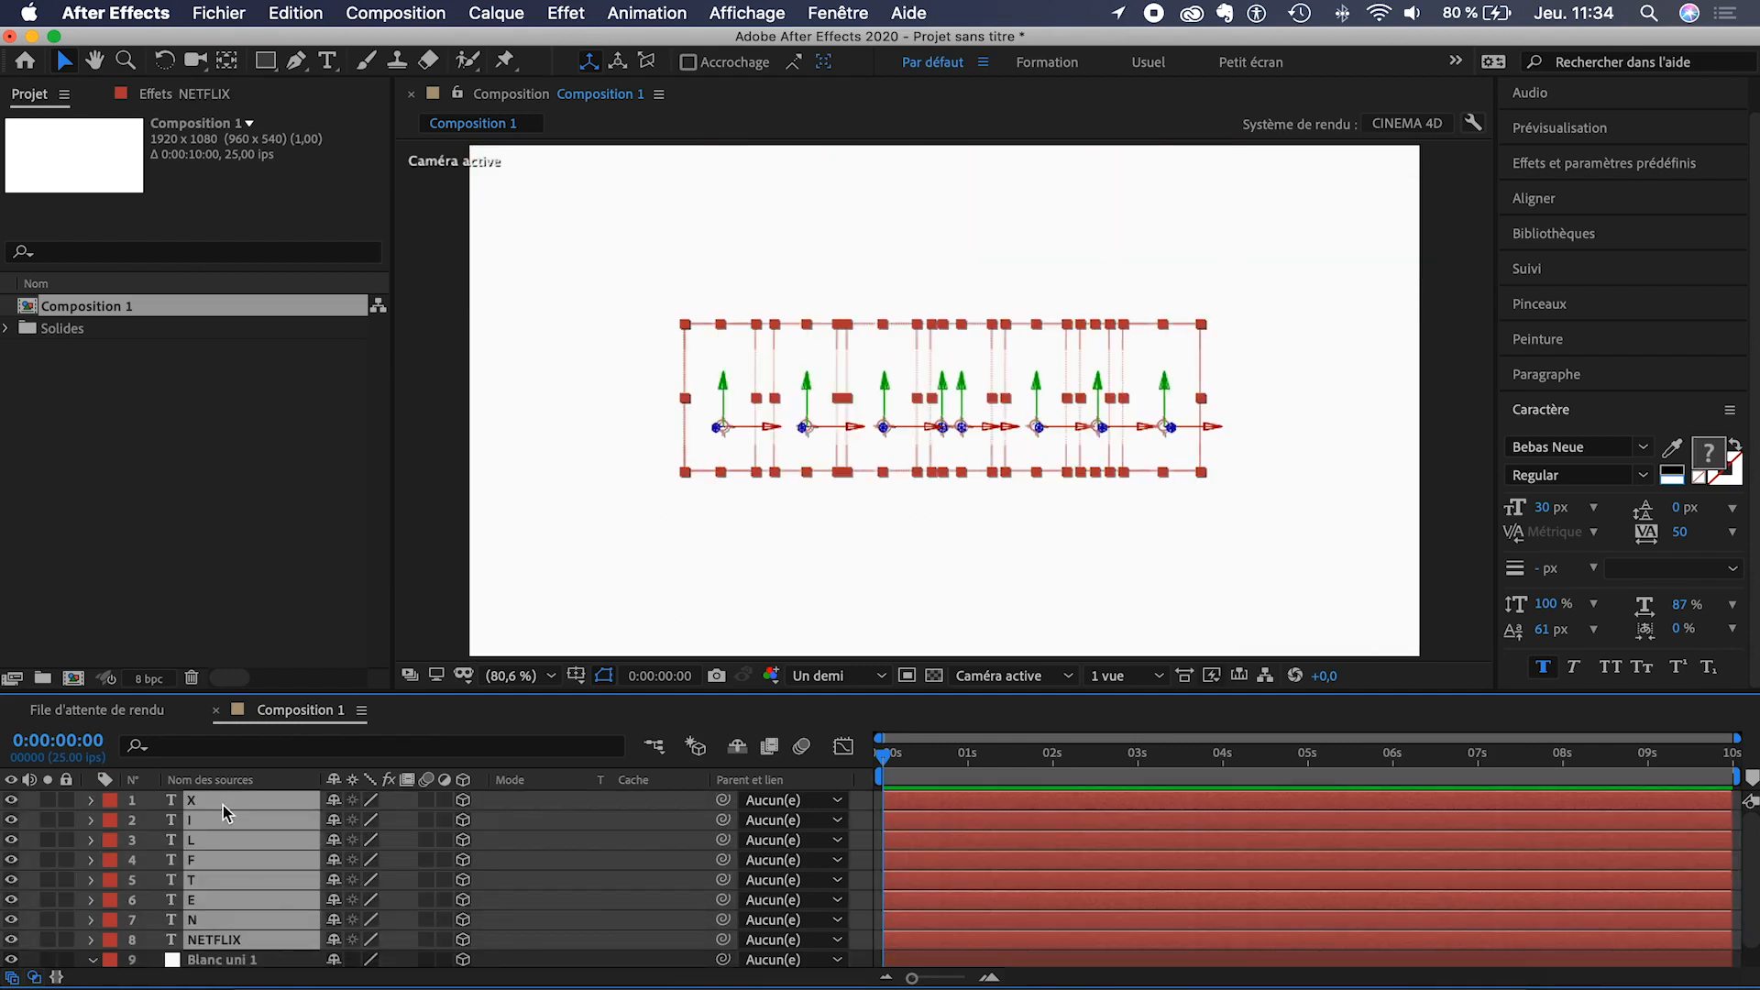
pyautogui.press('p')
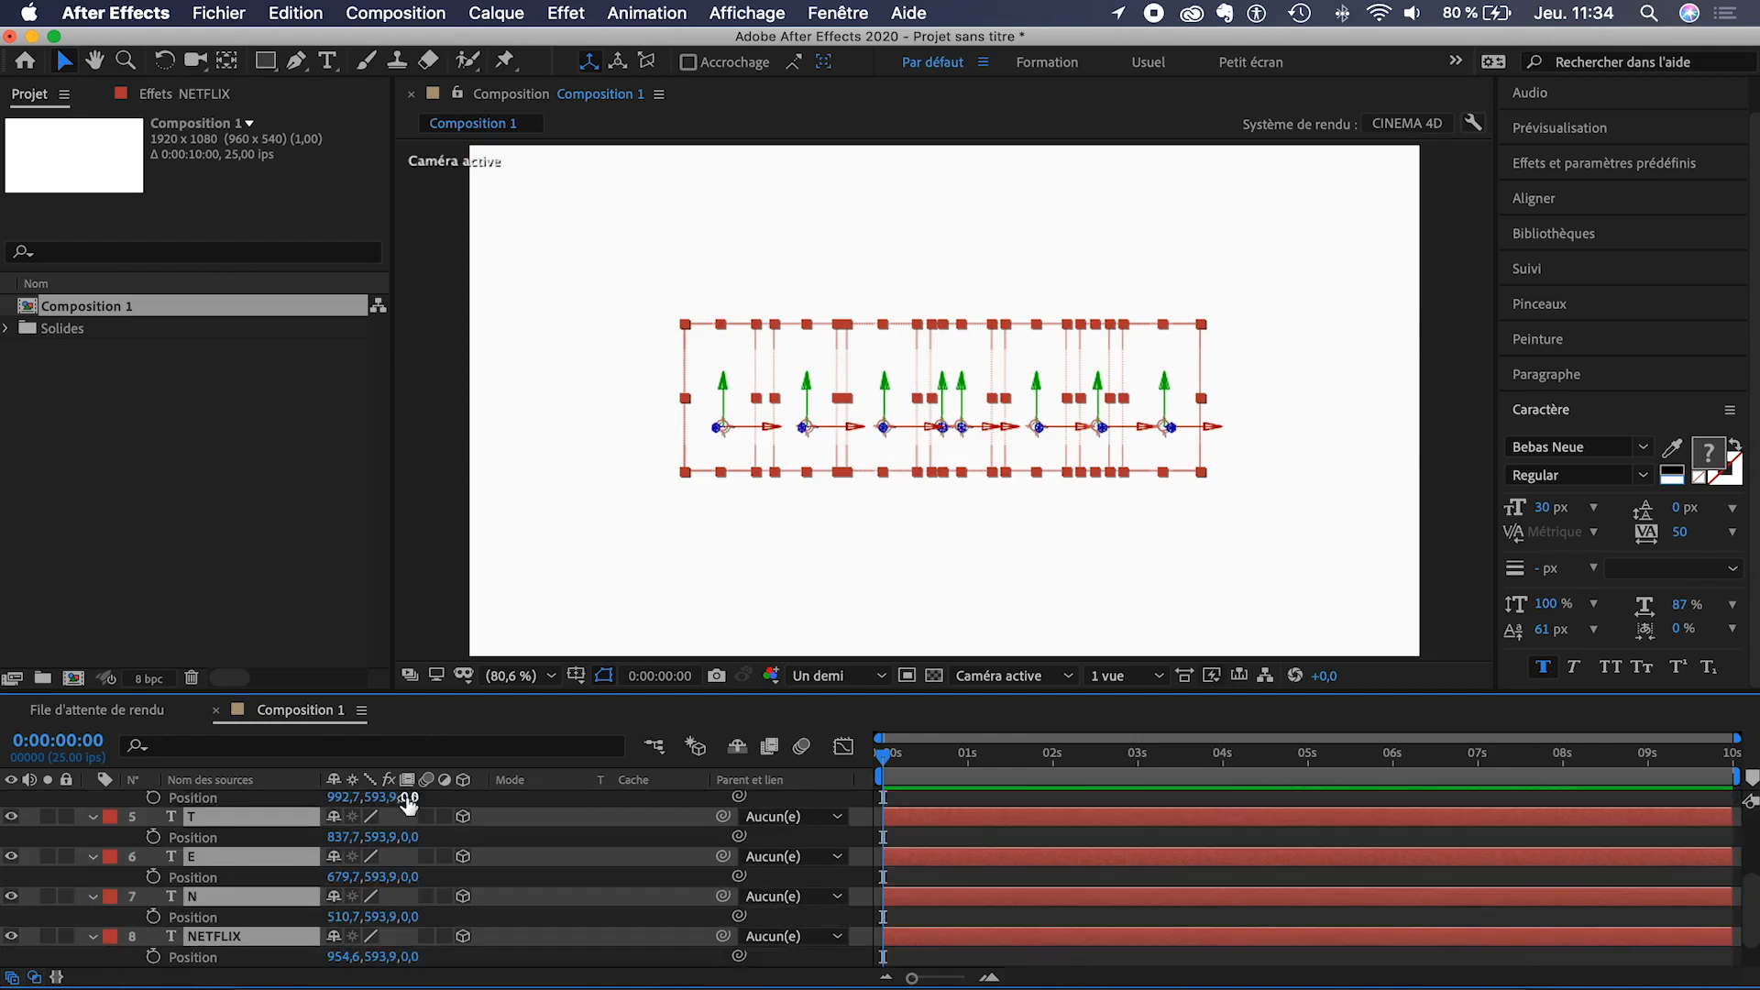
pyautogui.moveTo(410, 802); pyautogui.dragTo(416, 804)
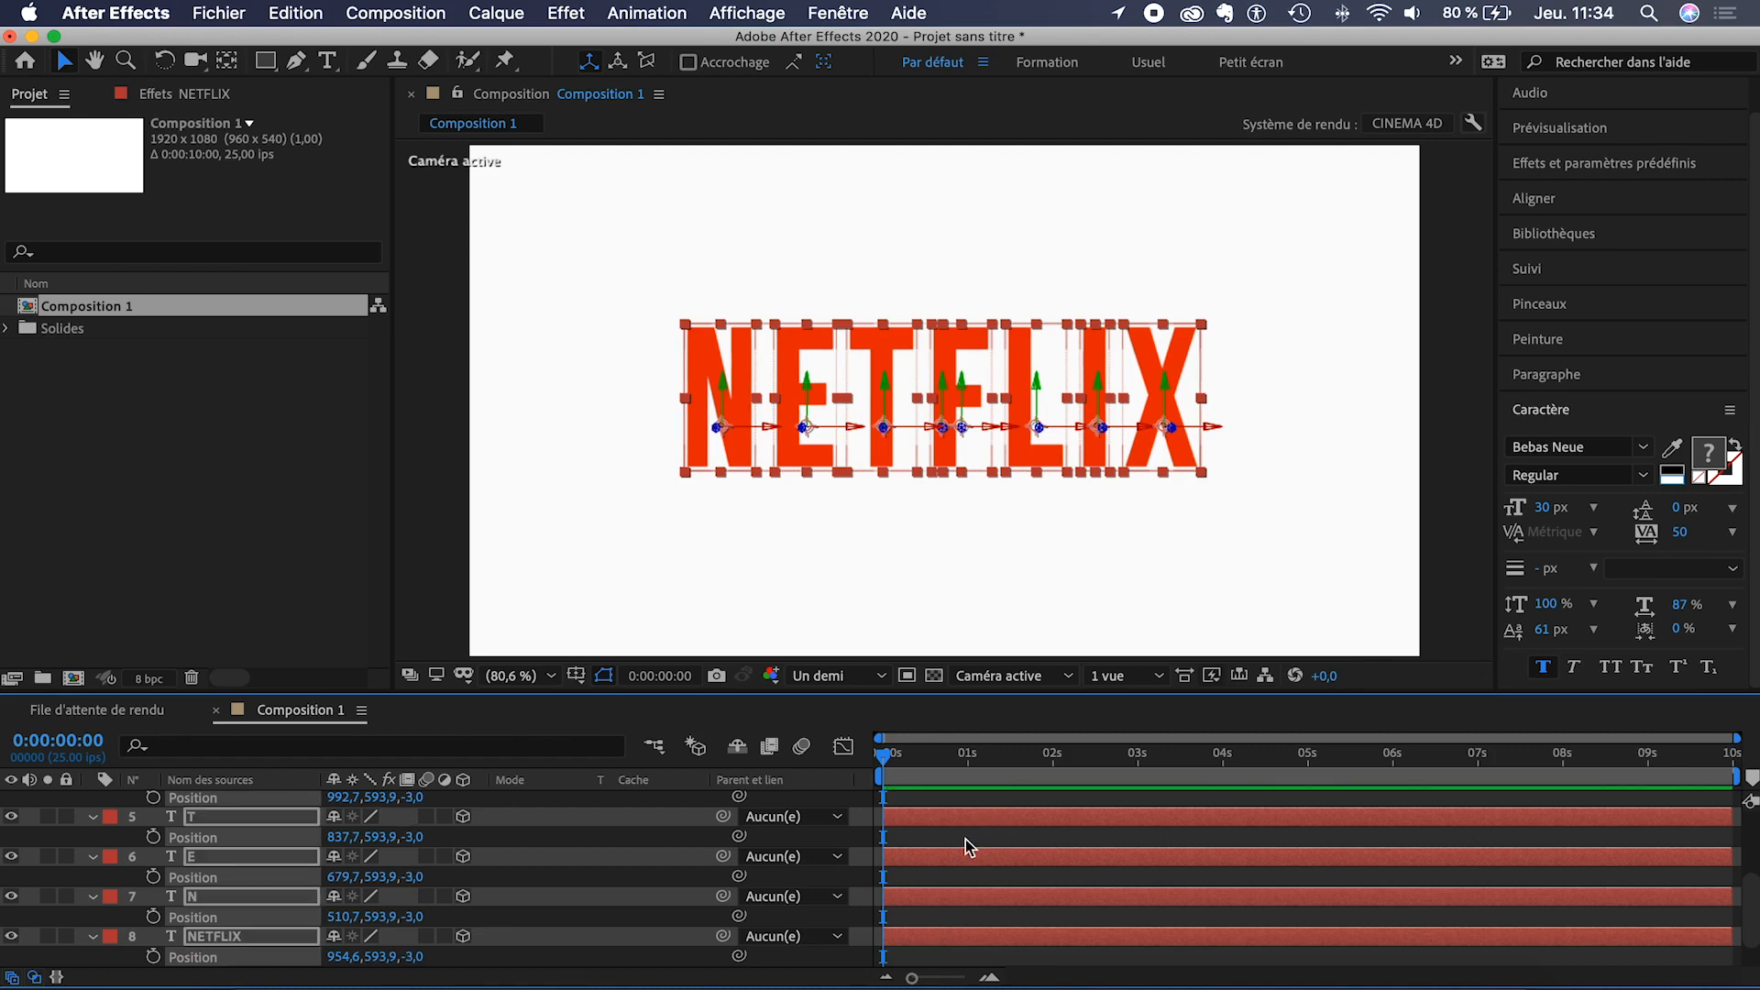
pyautogui.click(974, 828)
# - Set the NETFLIX layer's Z position to -2 and hide that layer
pyautogui.scroll(-1, 220, 907)
pyautogui.click(220, 898)
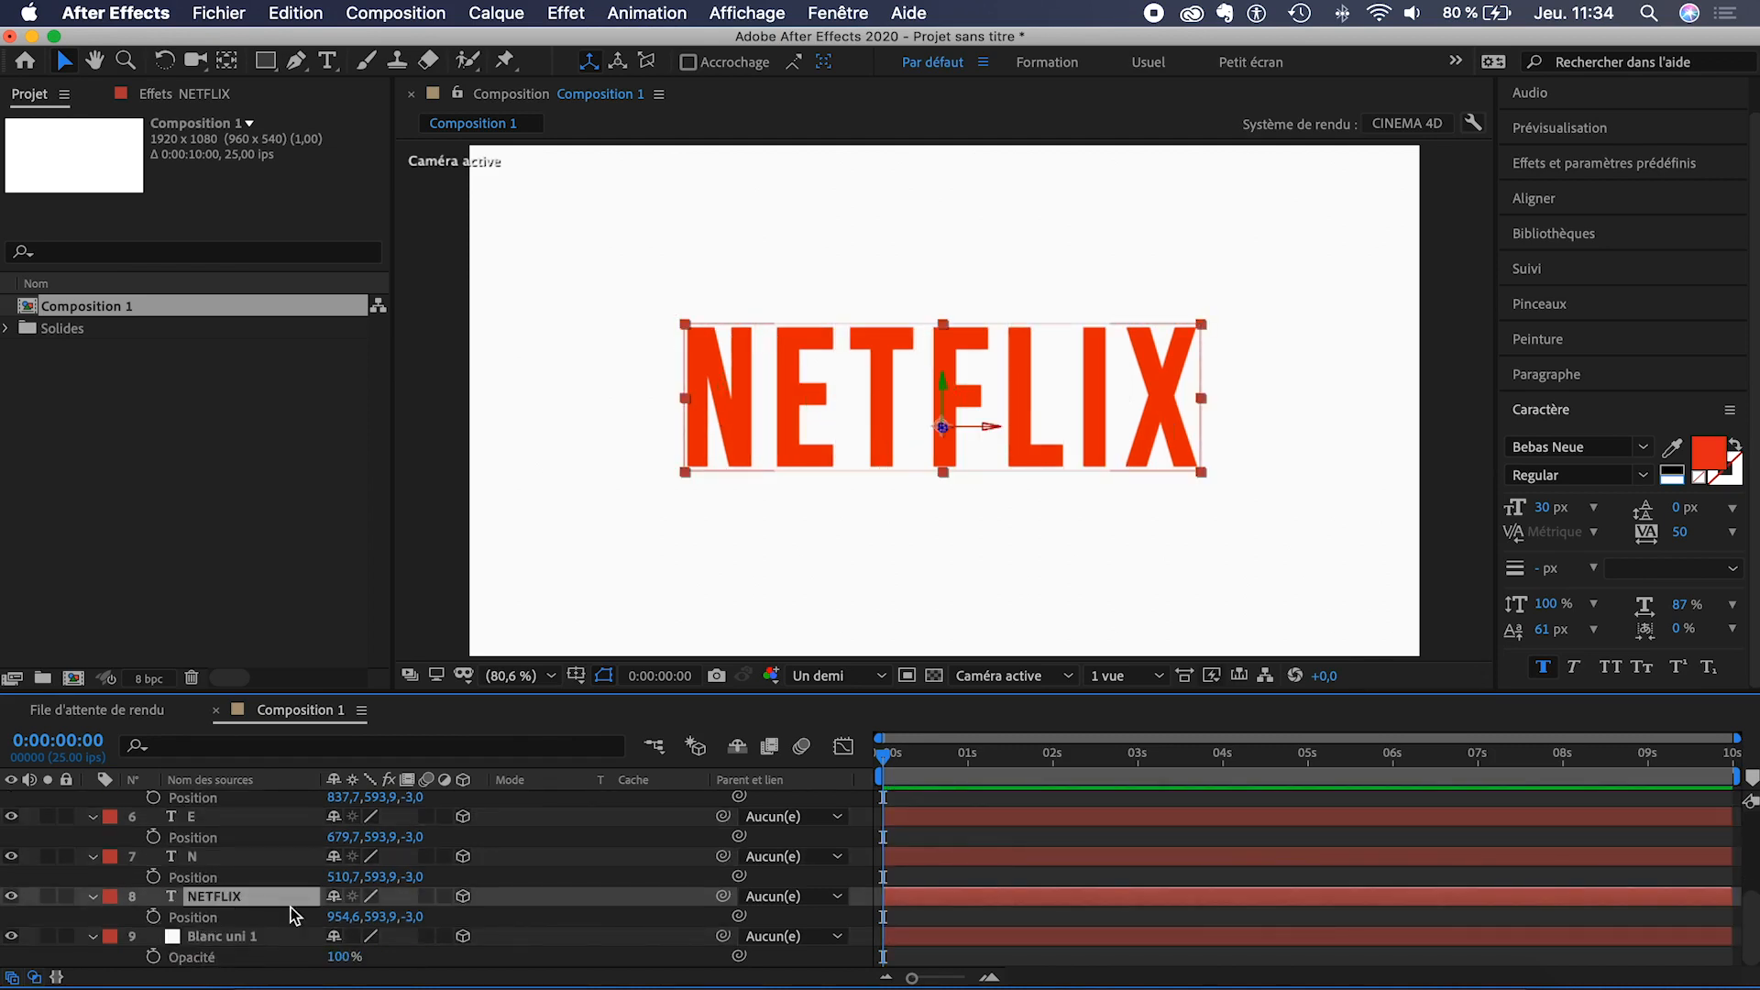
pyautogui.click(419, 917)
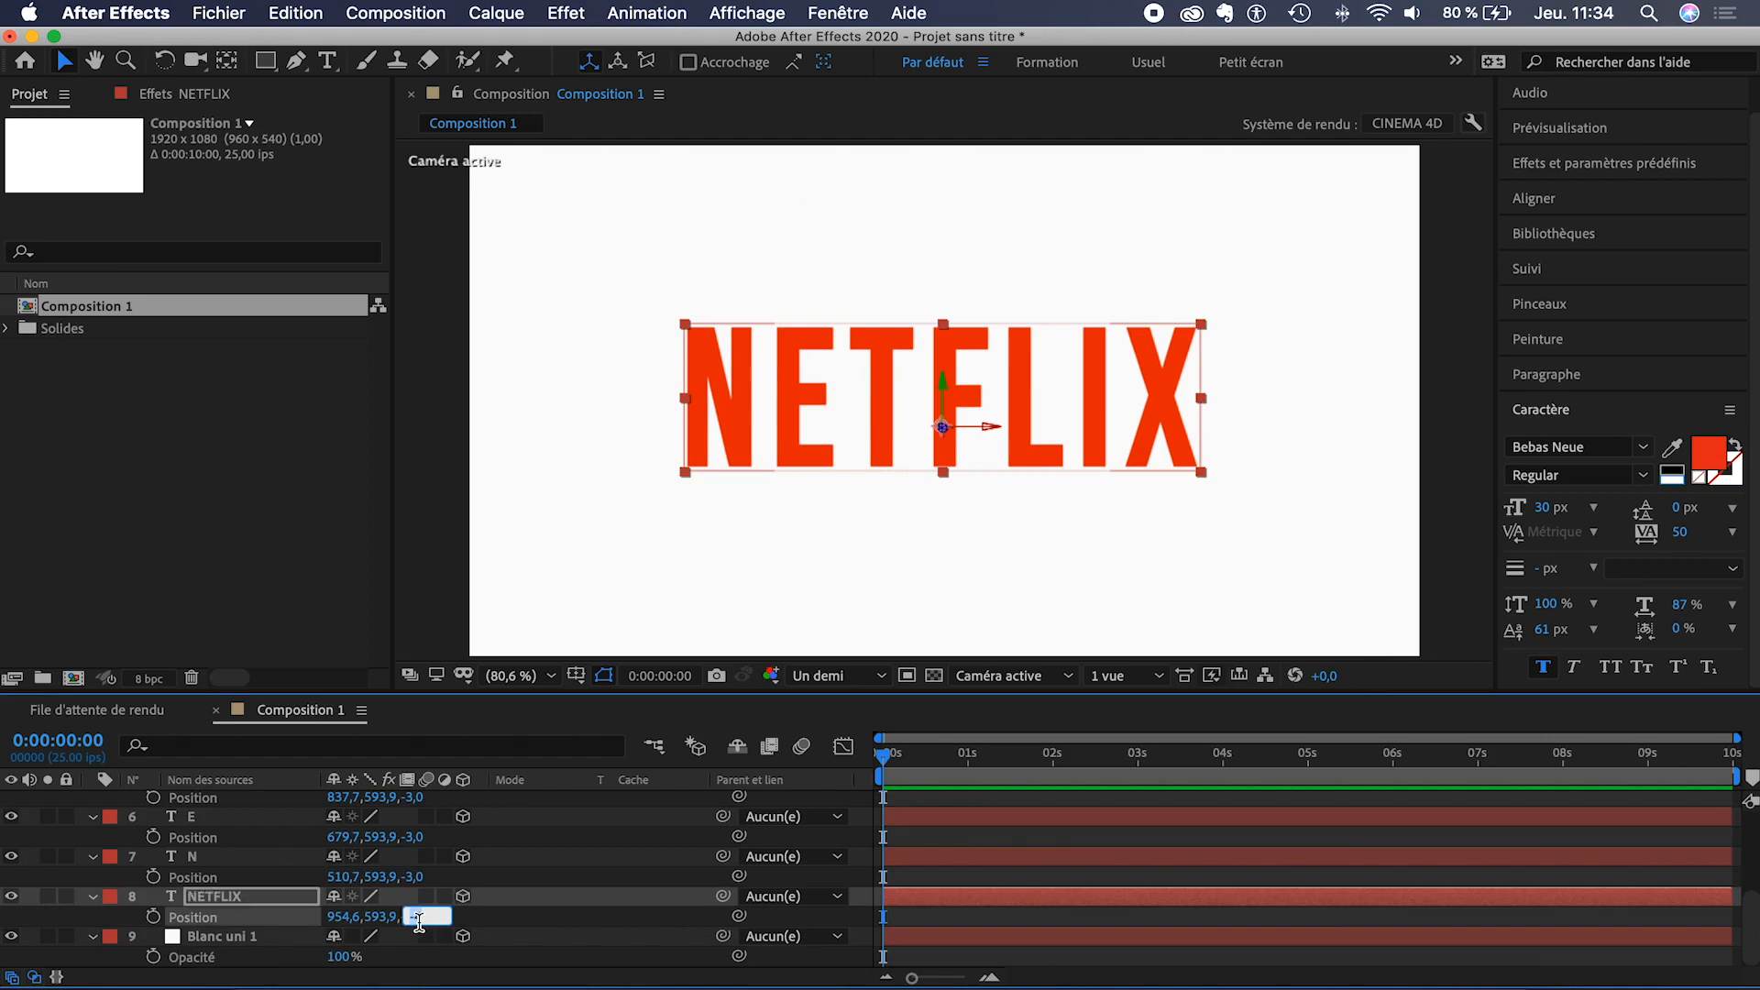
pyautogui.click(540, 917)
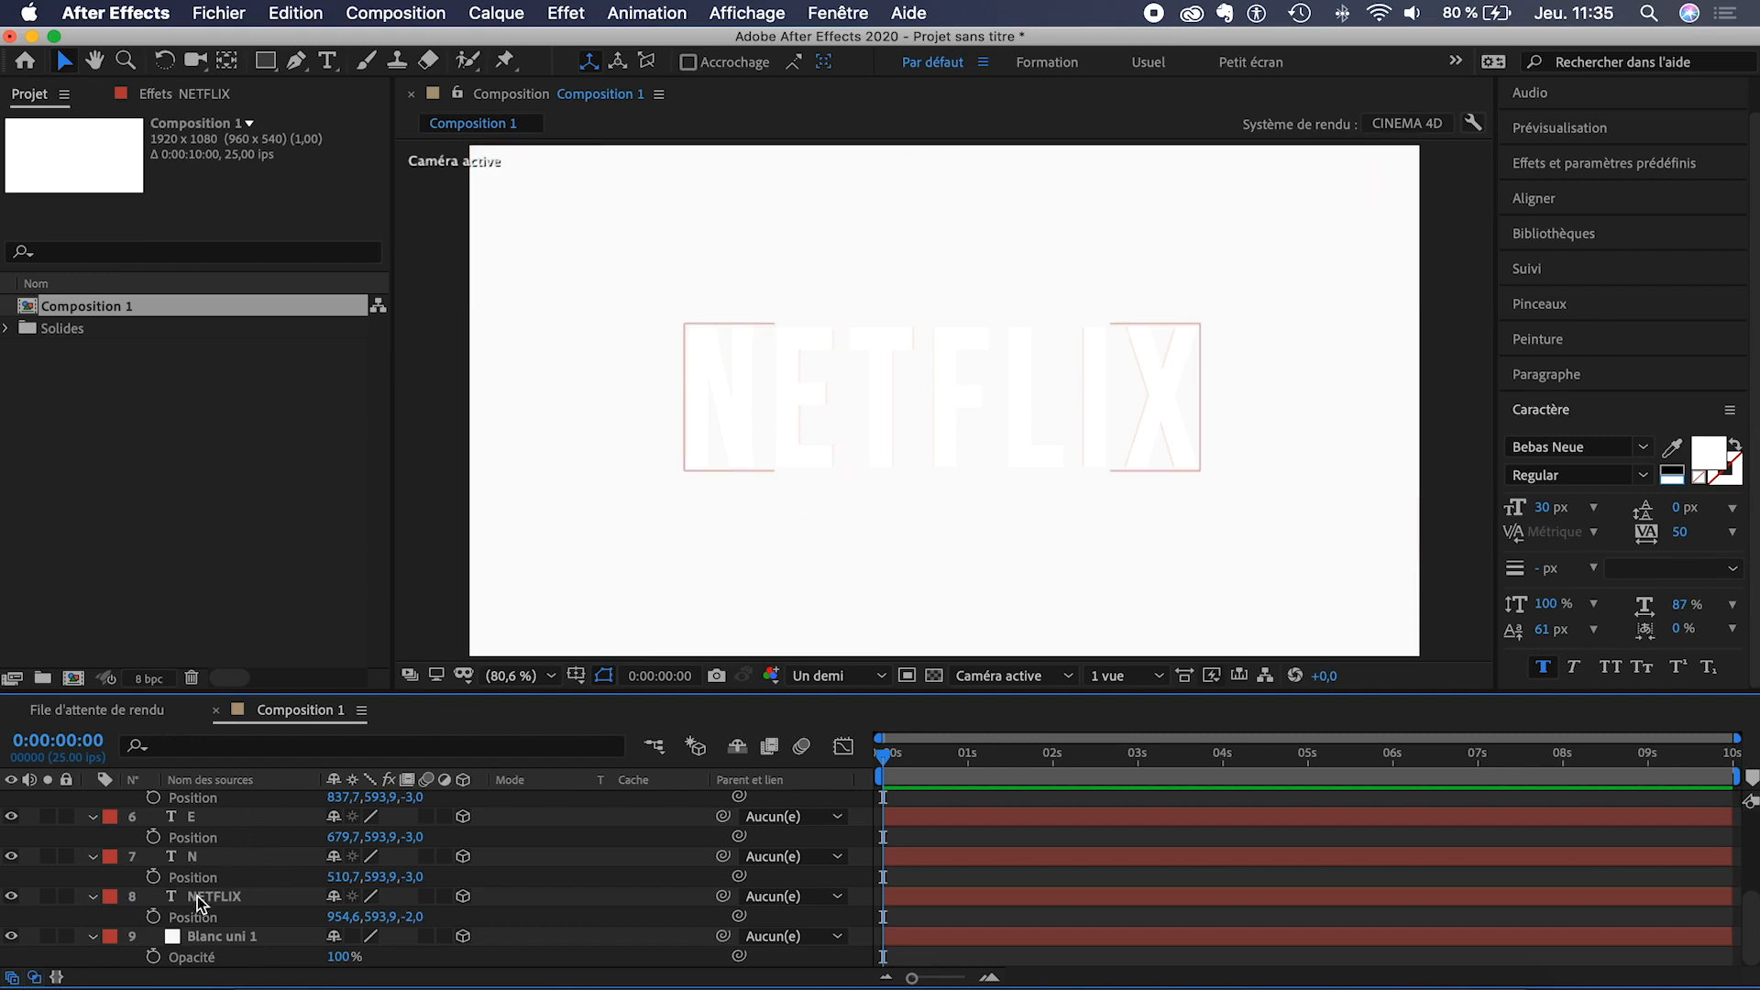
pyautogui.click(12, 896)
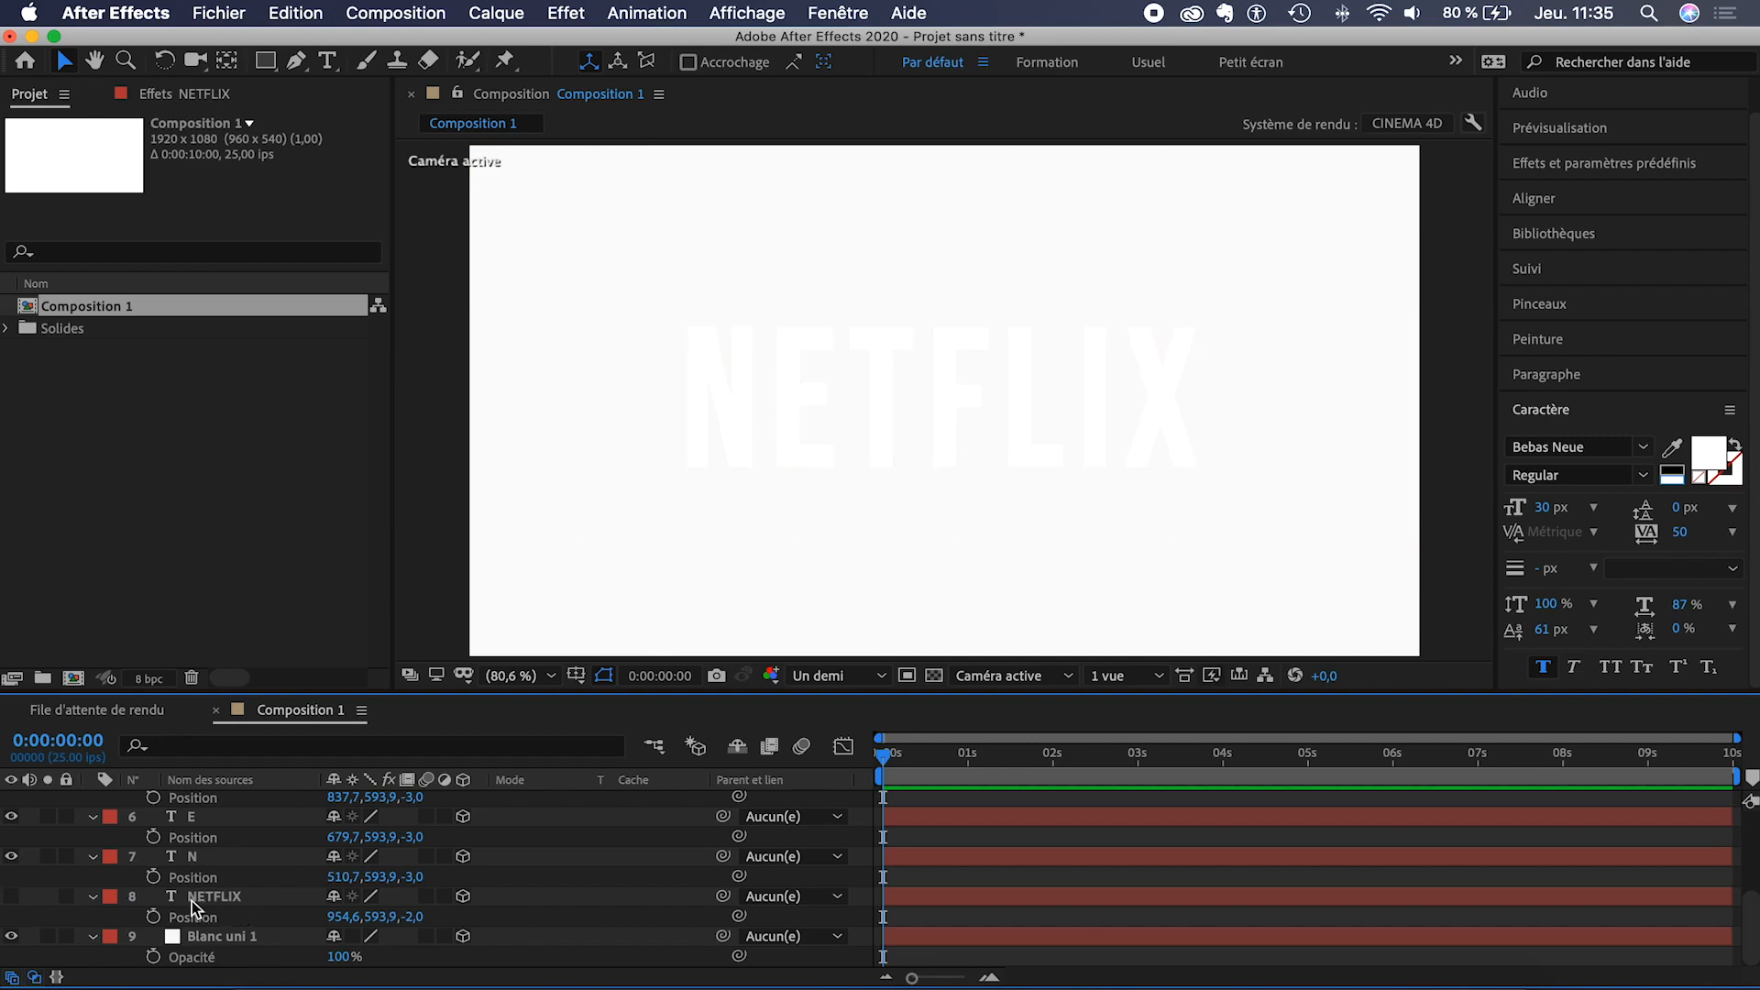
# - Add a Position keyframe to all seven single-letter layers, N to X, at 0:00:00:13
pyautogui.scroll(2, 246, 864)
pyautogui.click(238, 899)
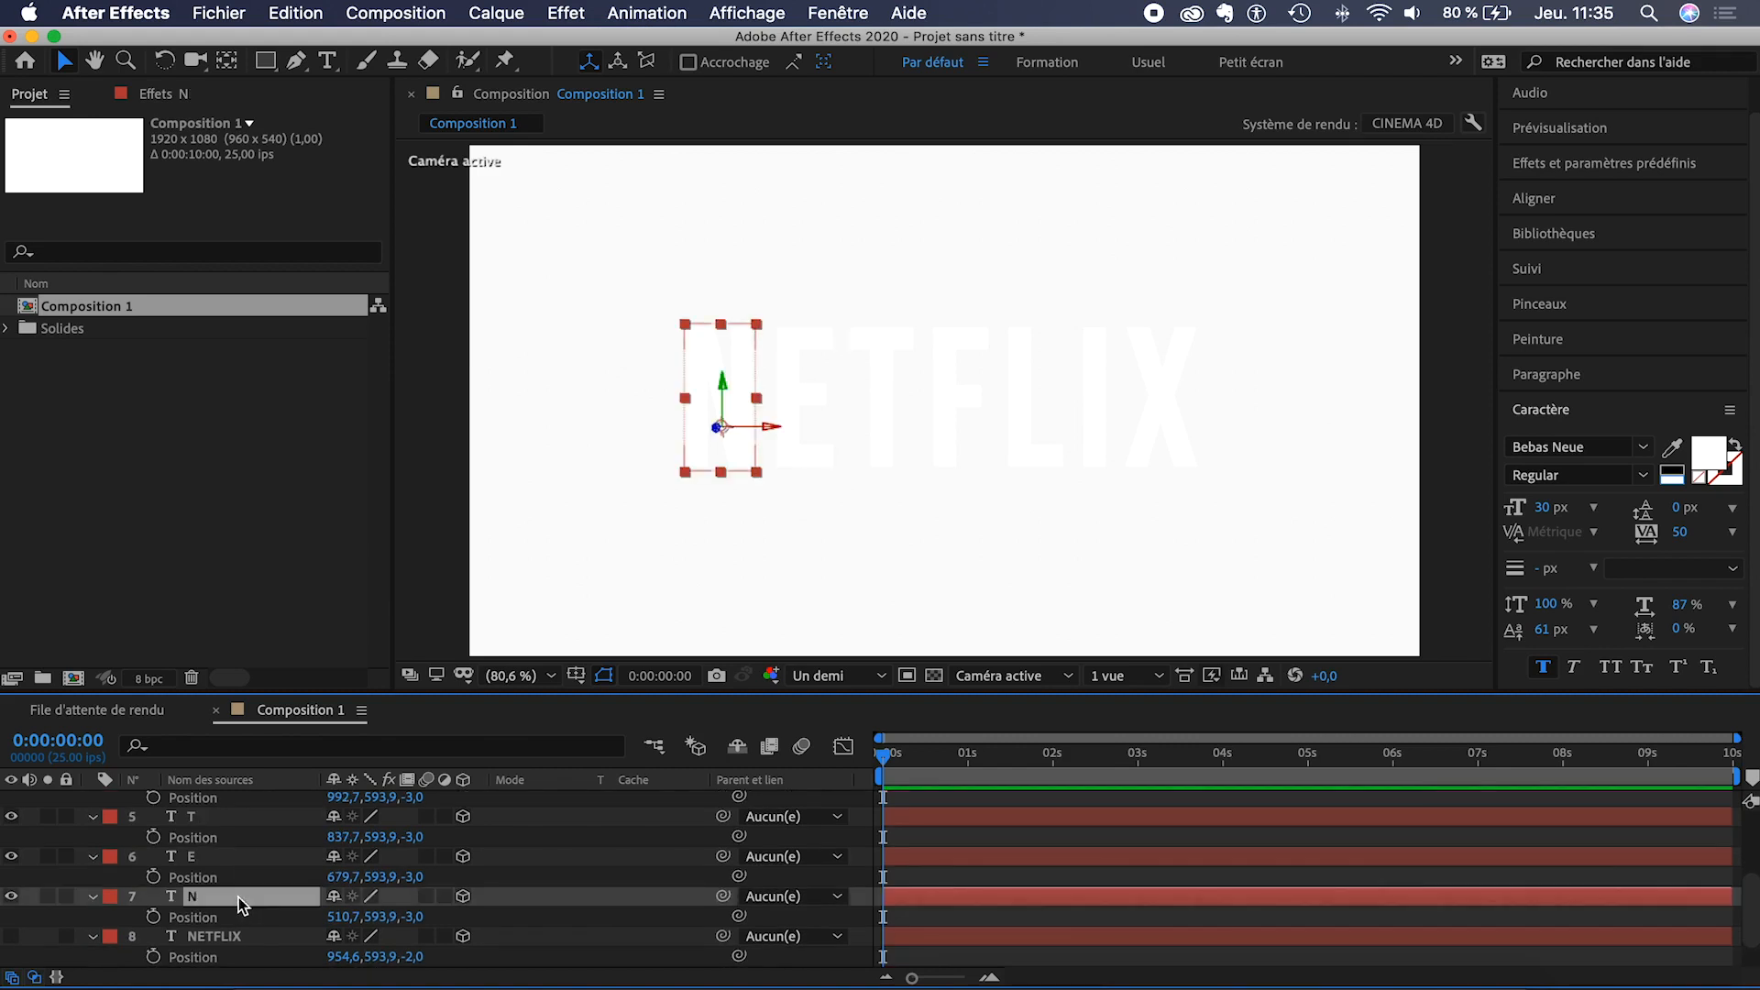
pyautogui.scroll(2, 240, 901)
pyautogui.scroll(3, 240, 902)
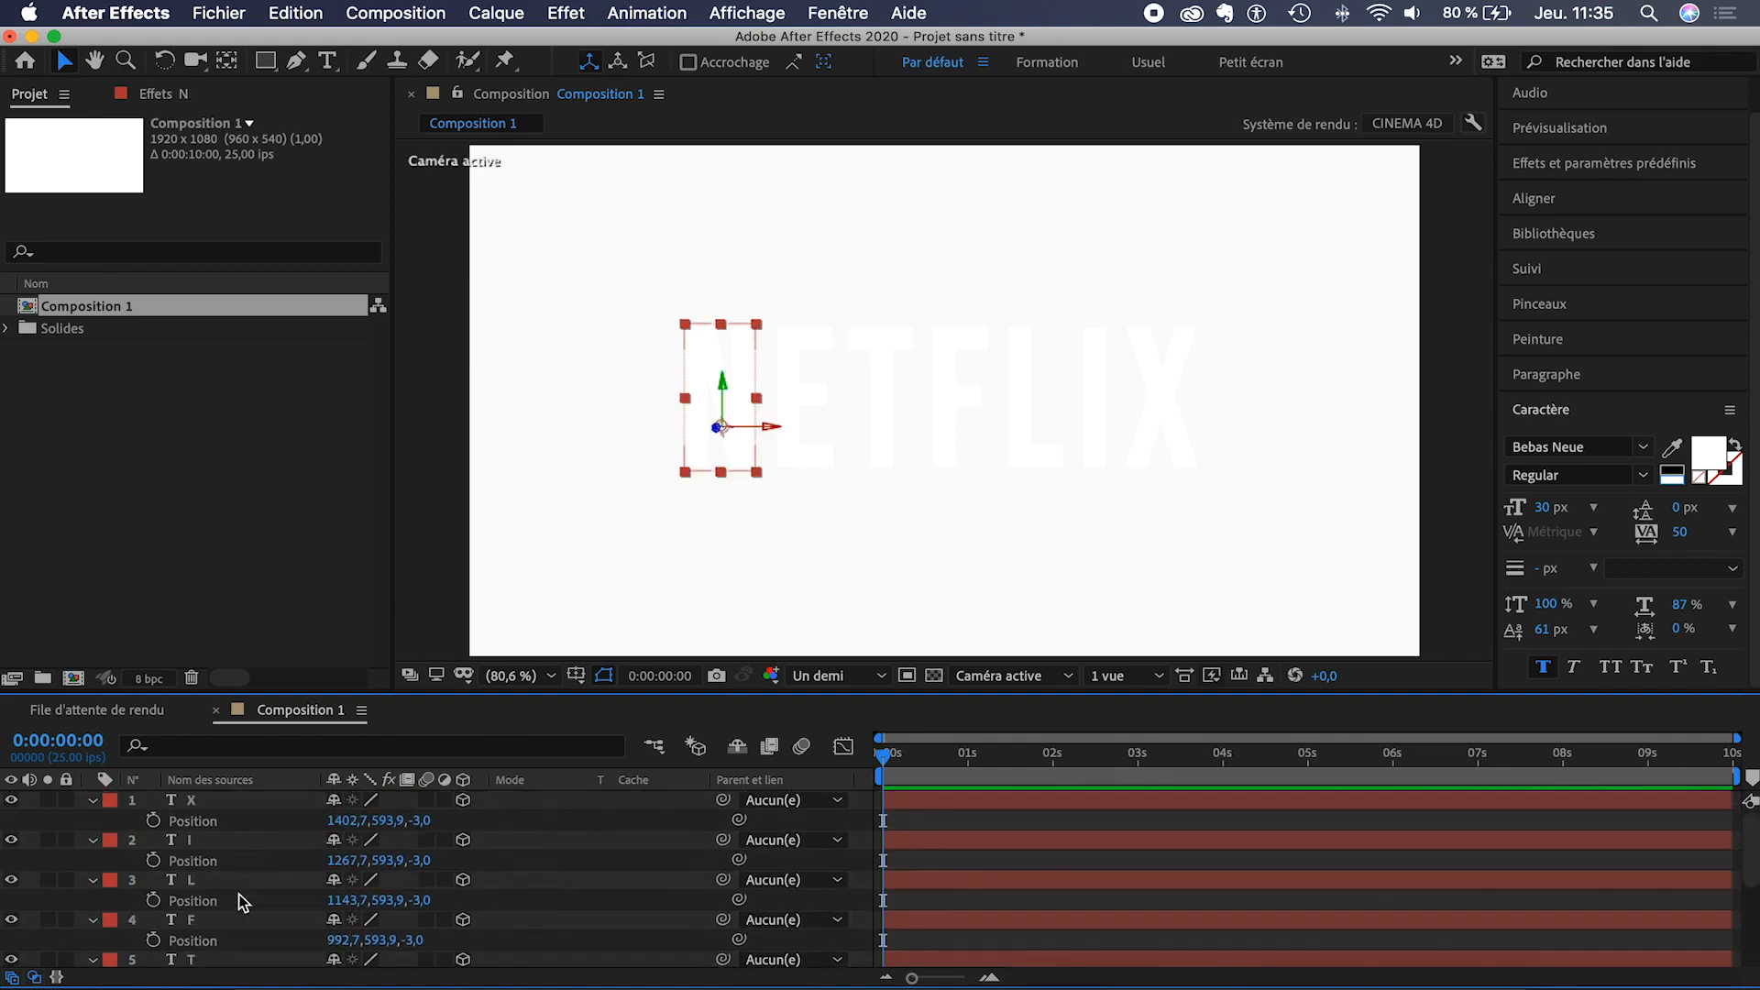
pyautogui.keyDown('shift'); pyautogui.click(232, 801); pyautogui.keyUp('shift')
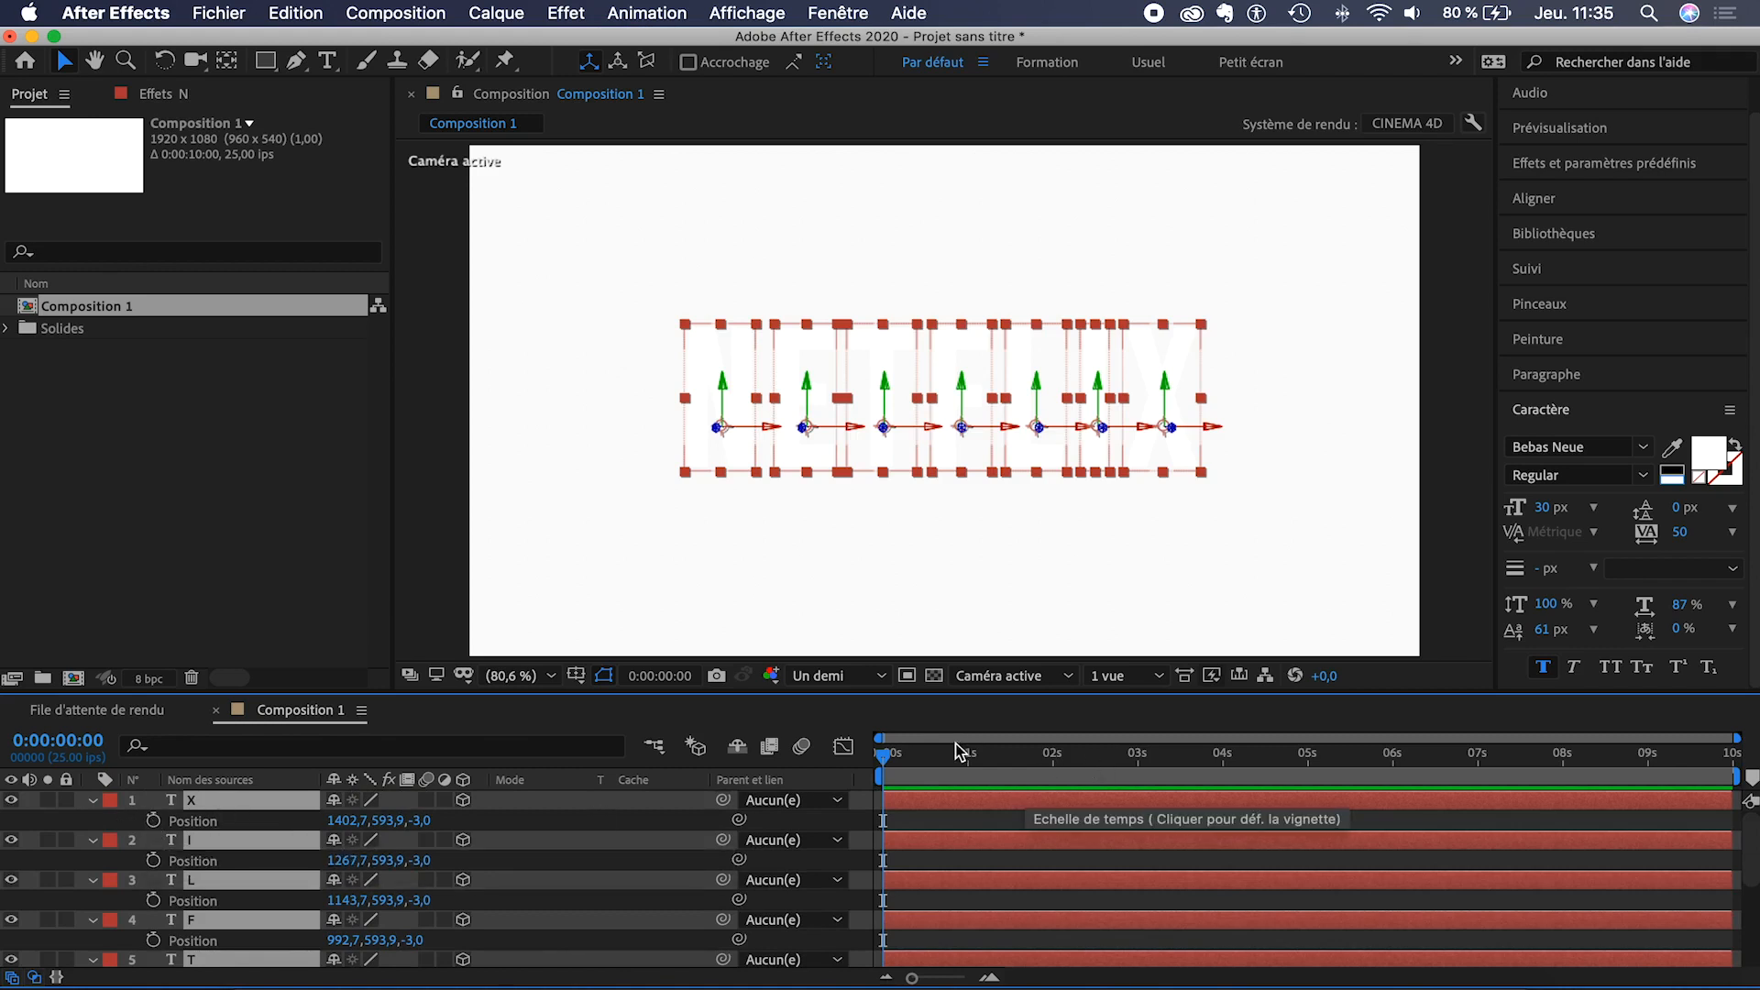
pyautogui.click(922, 759)
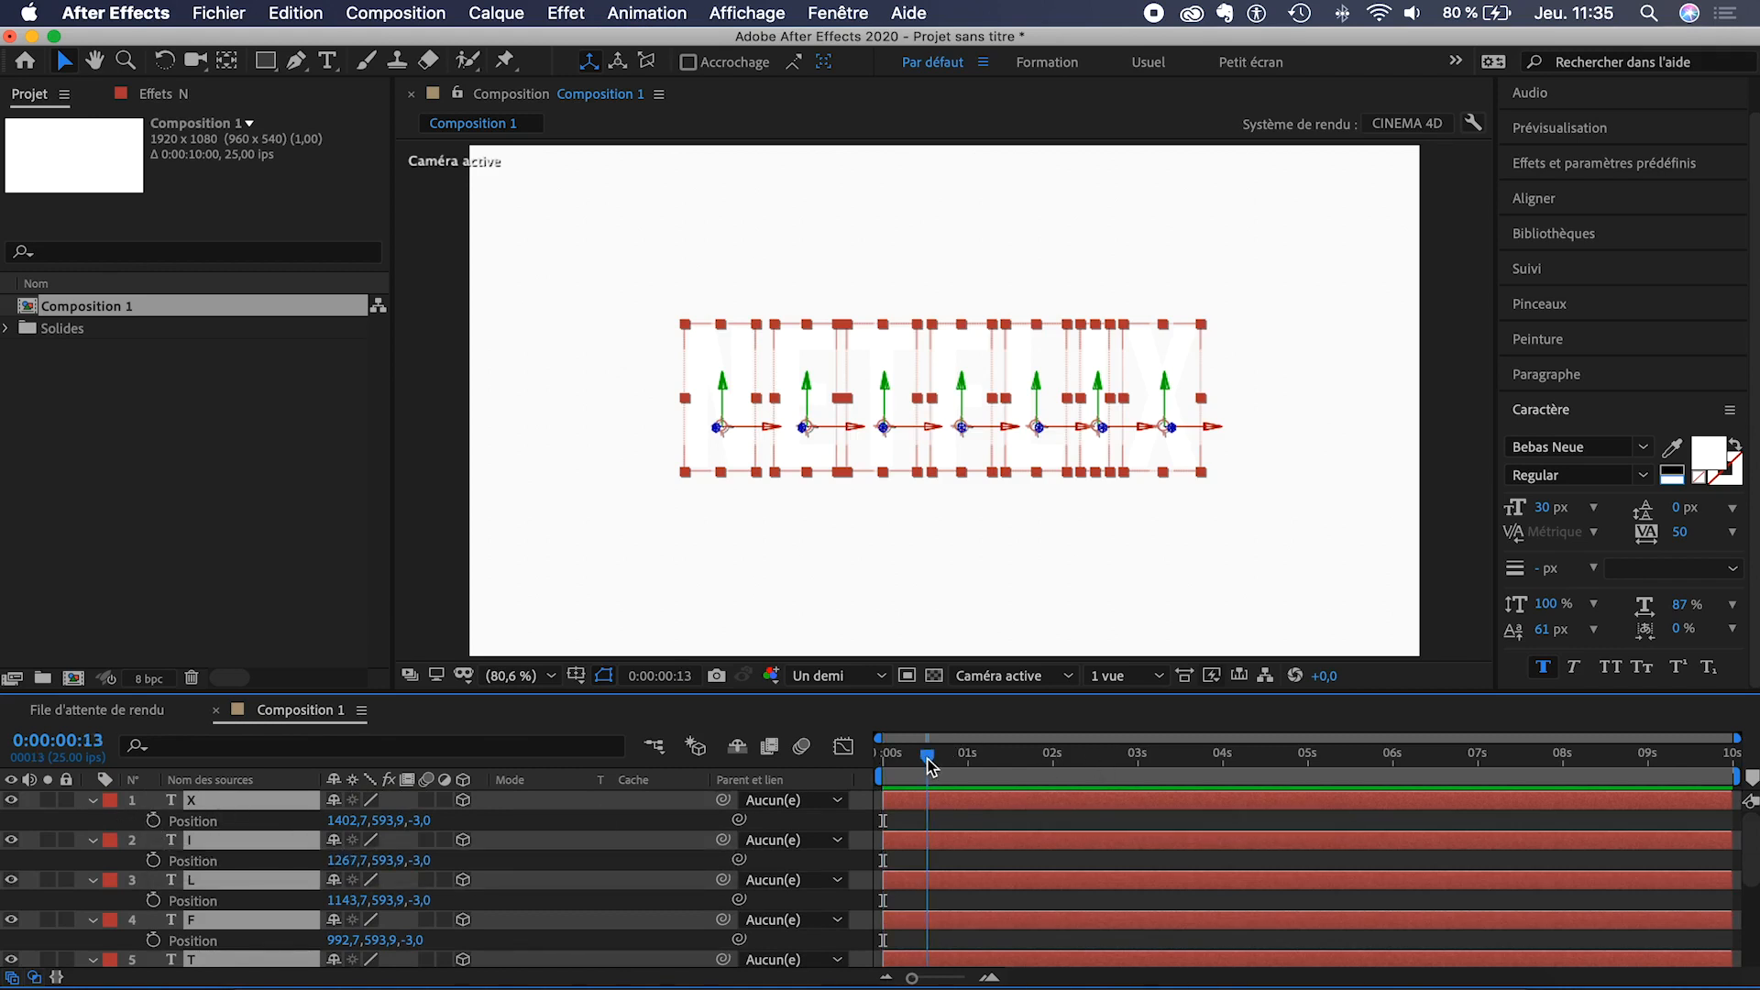
pyautogui.scroll(5, 959, 832)
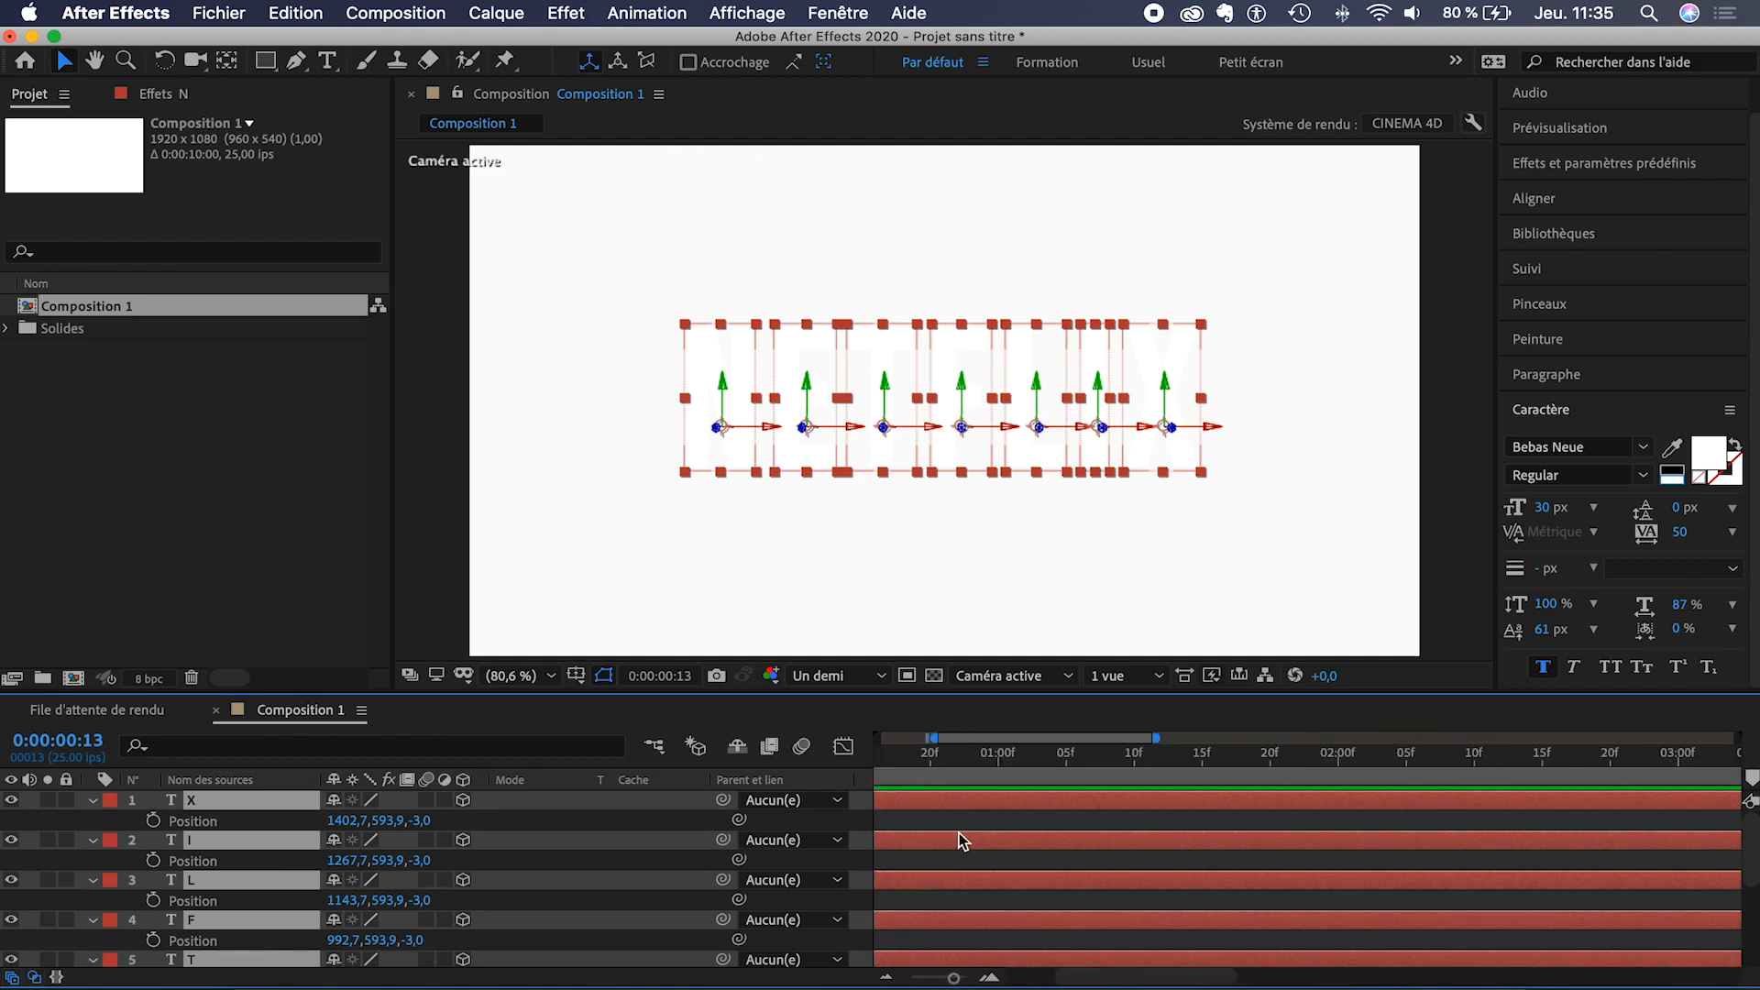
pyautogui.scroll(-5, 959, 832)
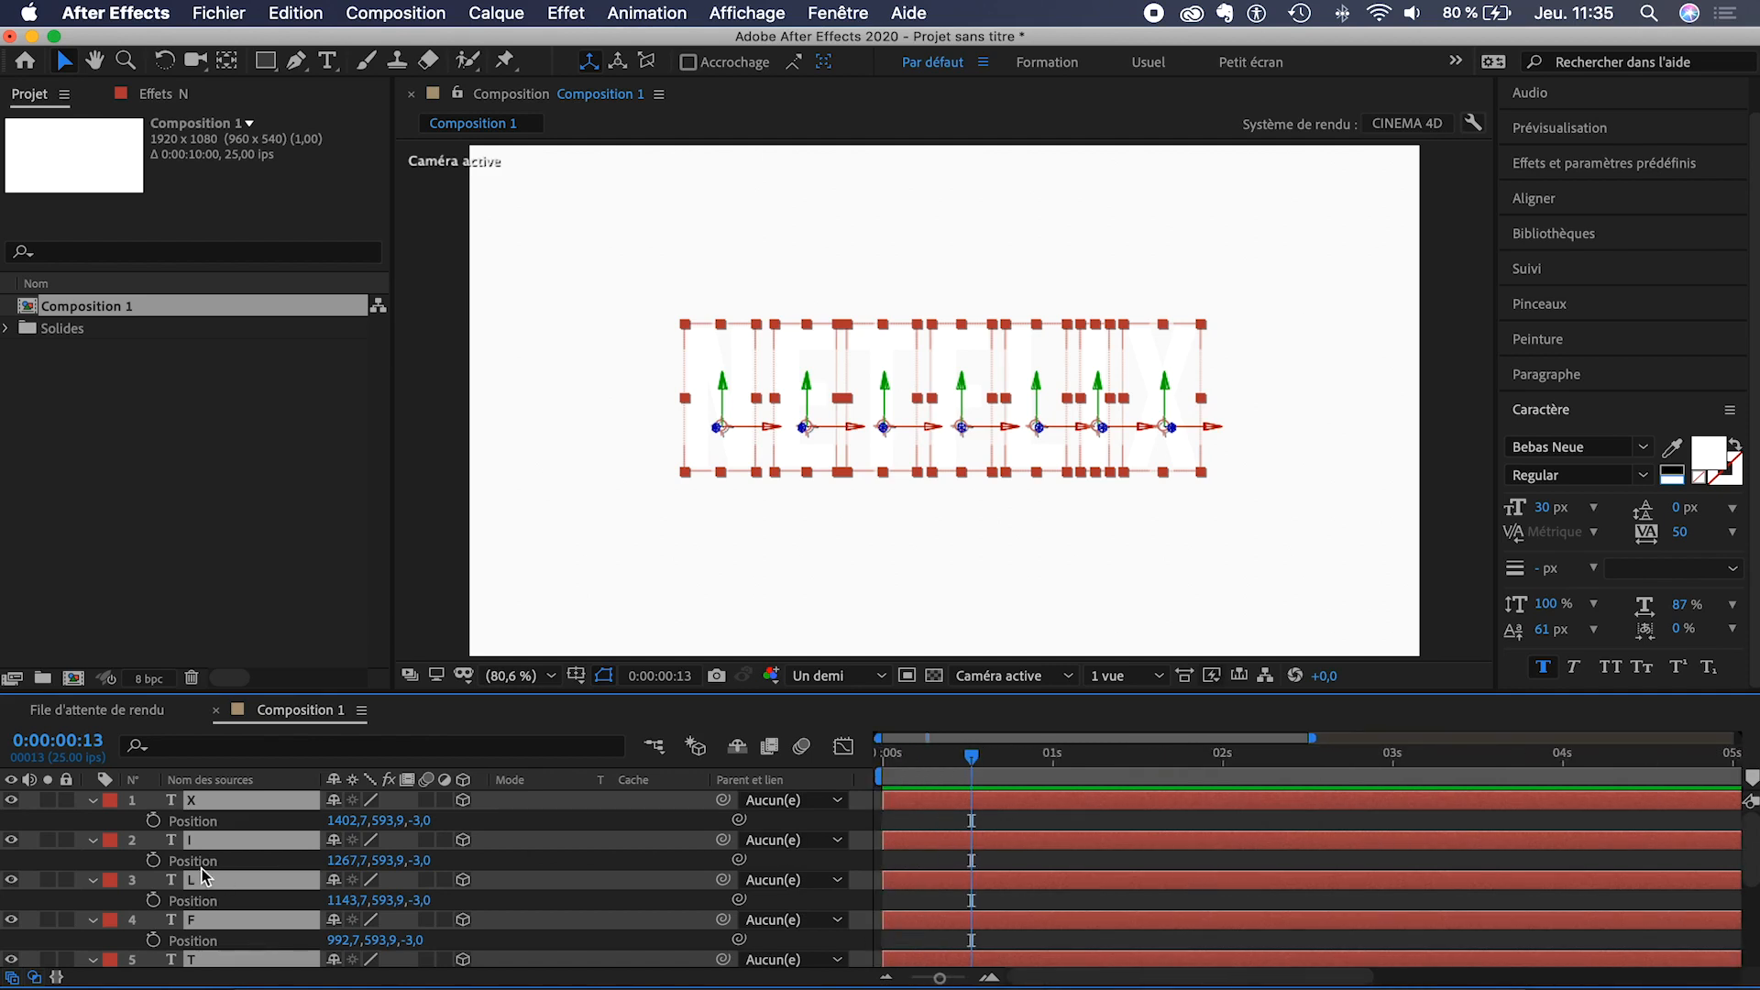
pyautogui.click(153, 820)
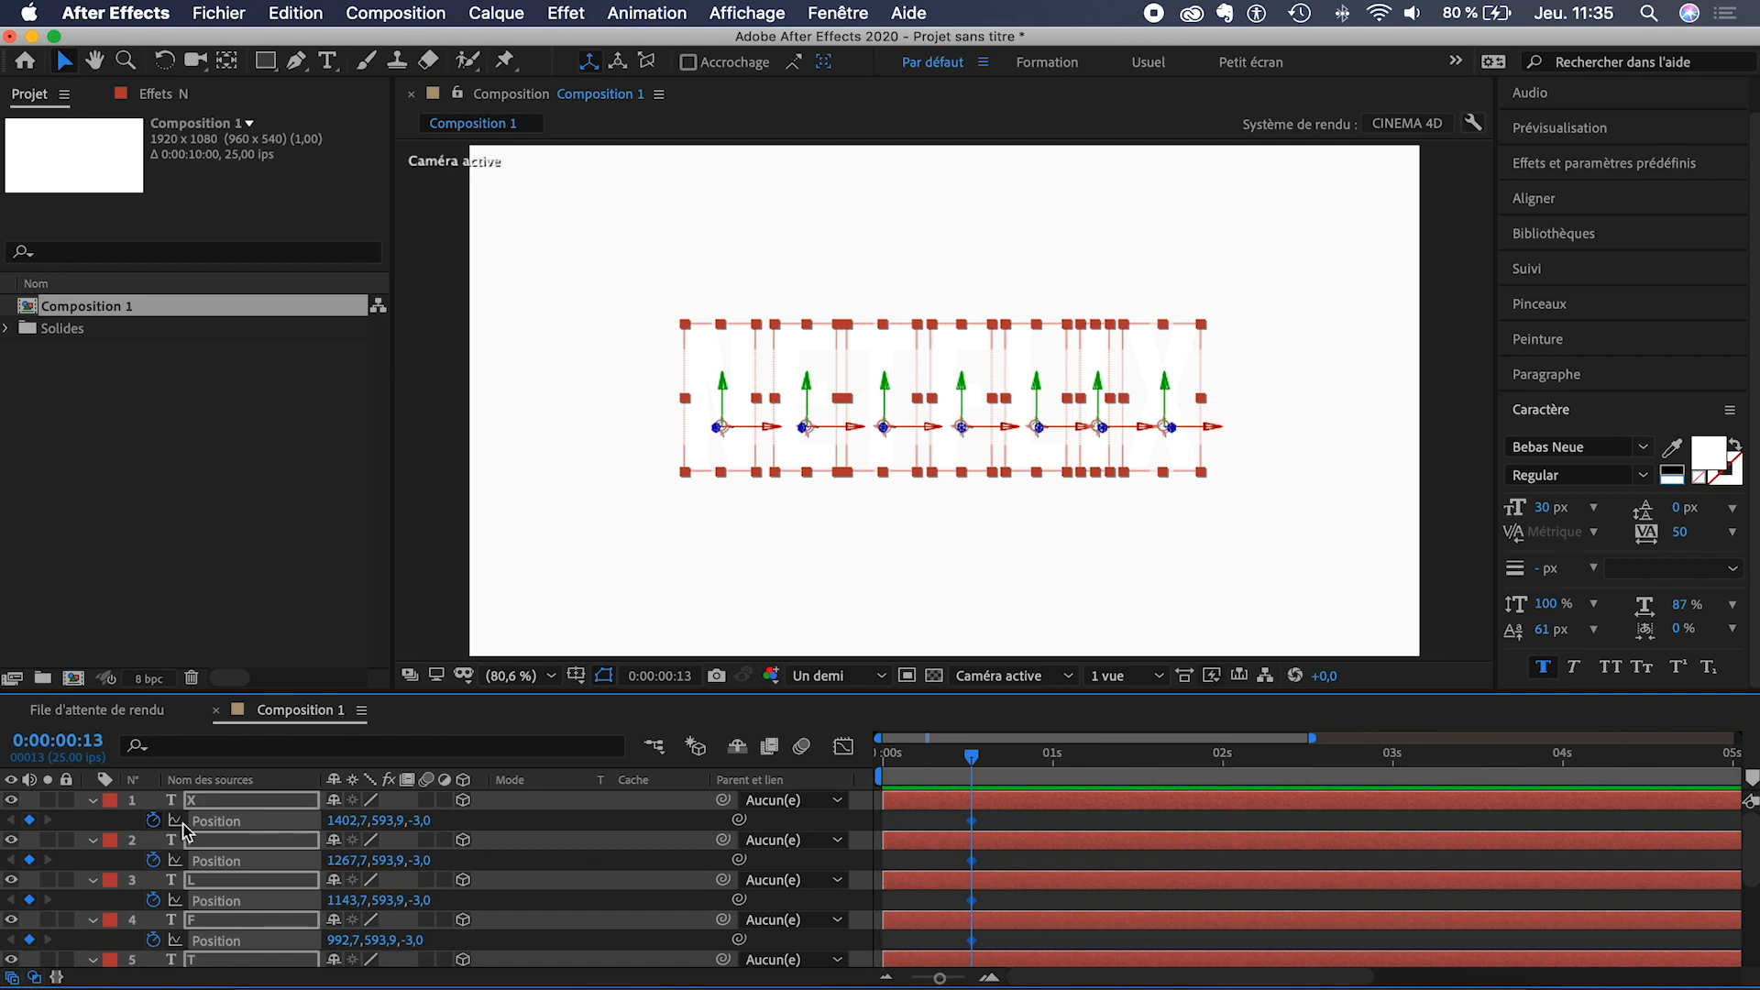
# - Review the Netflix Logo Animation (2013) reference video from the blank background to the red lettering, stop it at the blank background and return to After Effects
pyautogui.click(1047, 757)
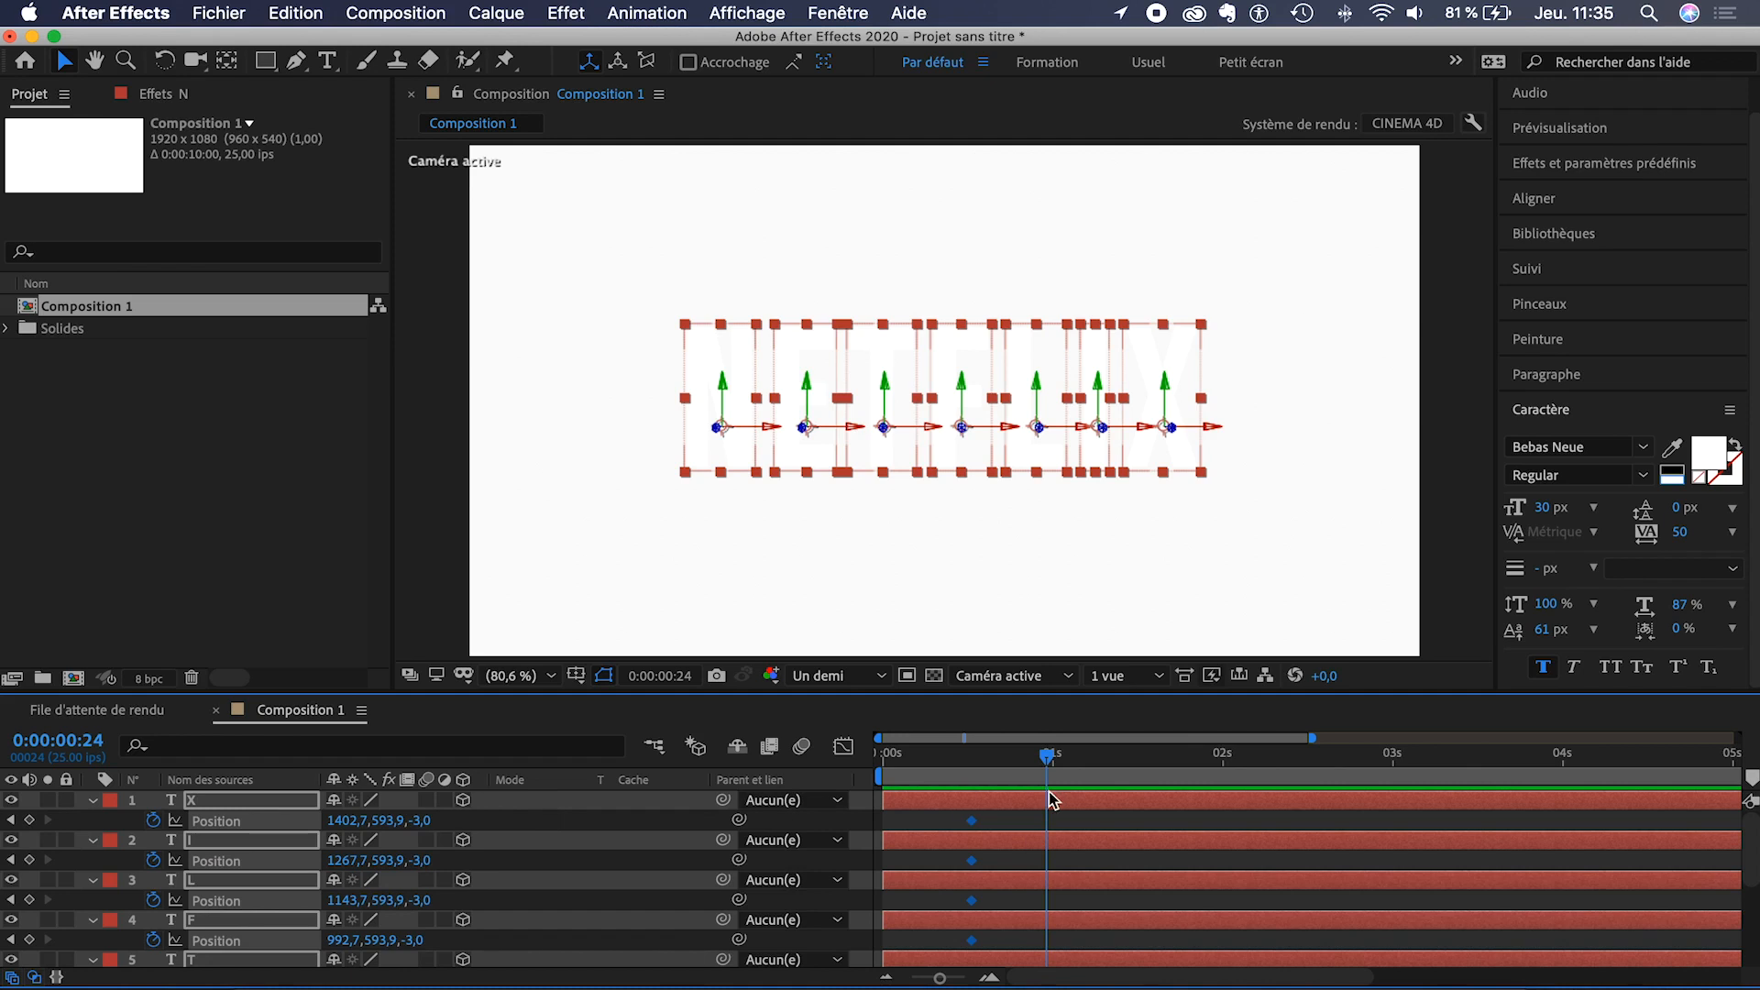
pyautogui.click(970, 760)
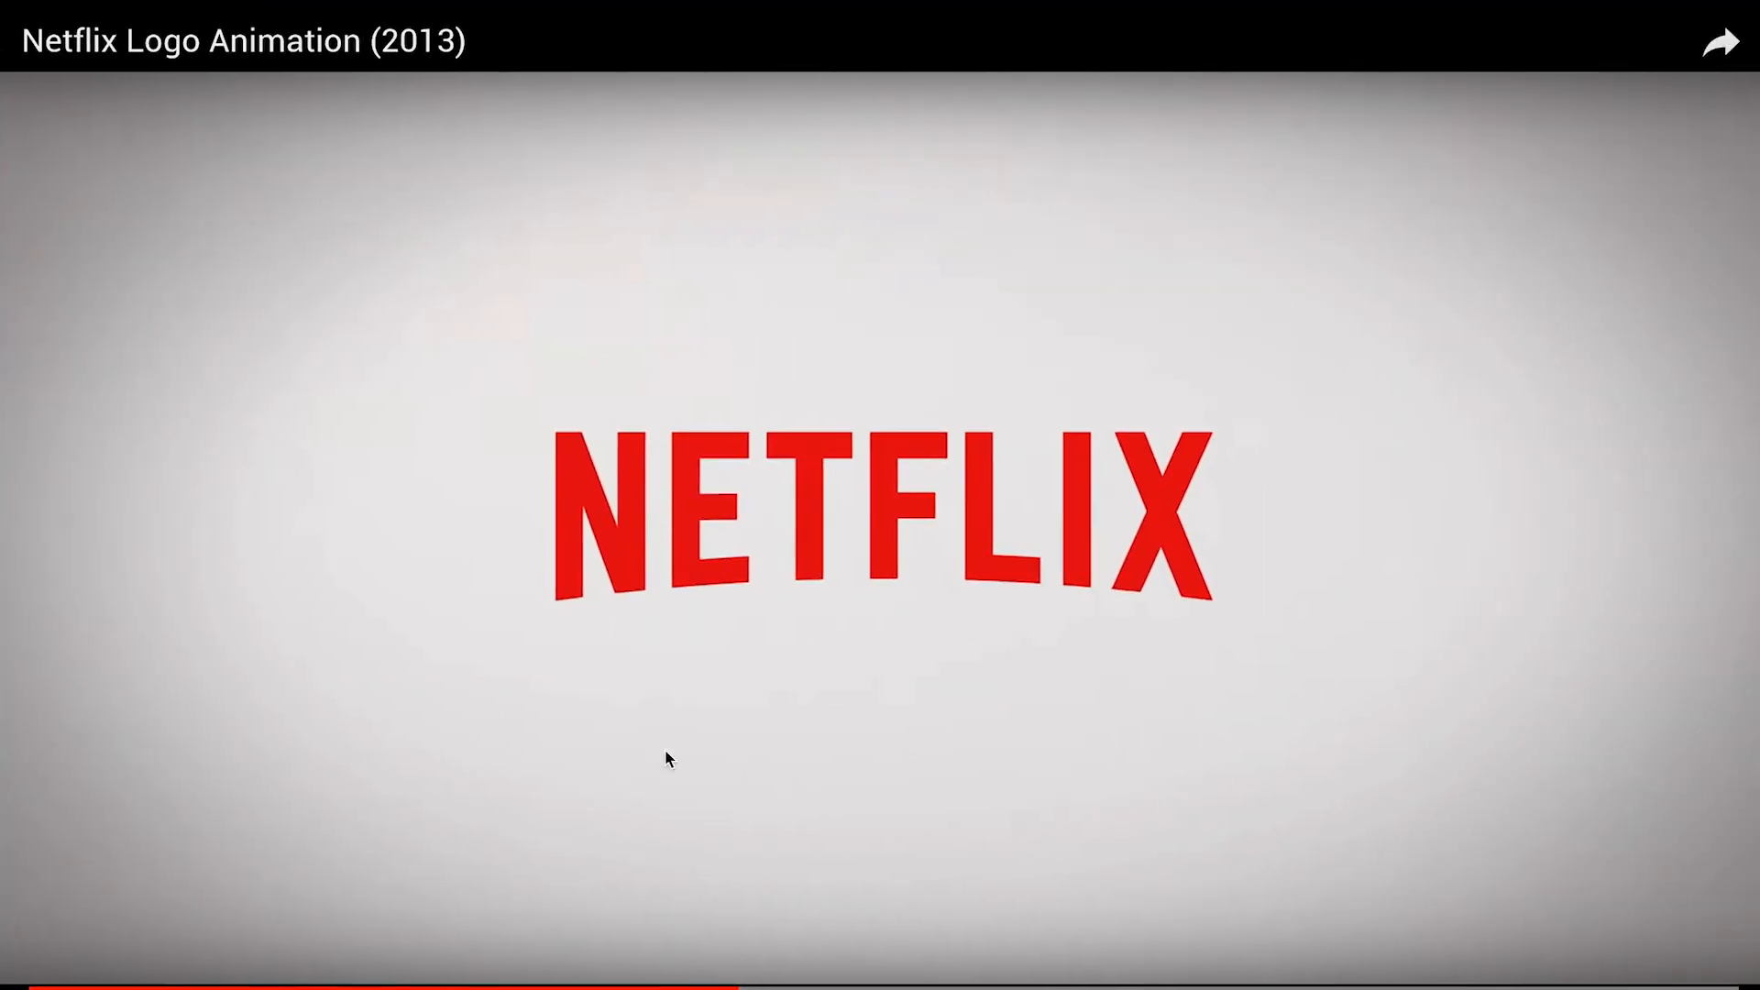
pyautogui.click(422, 839)
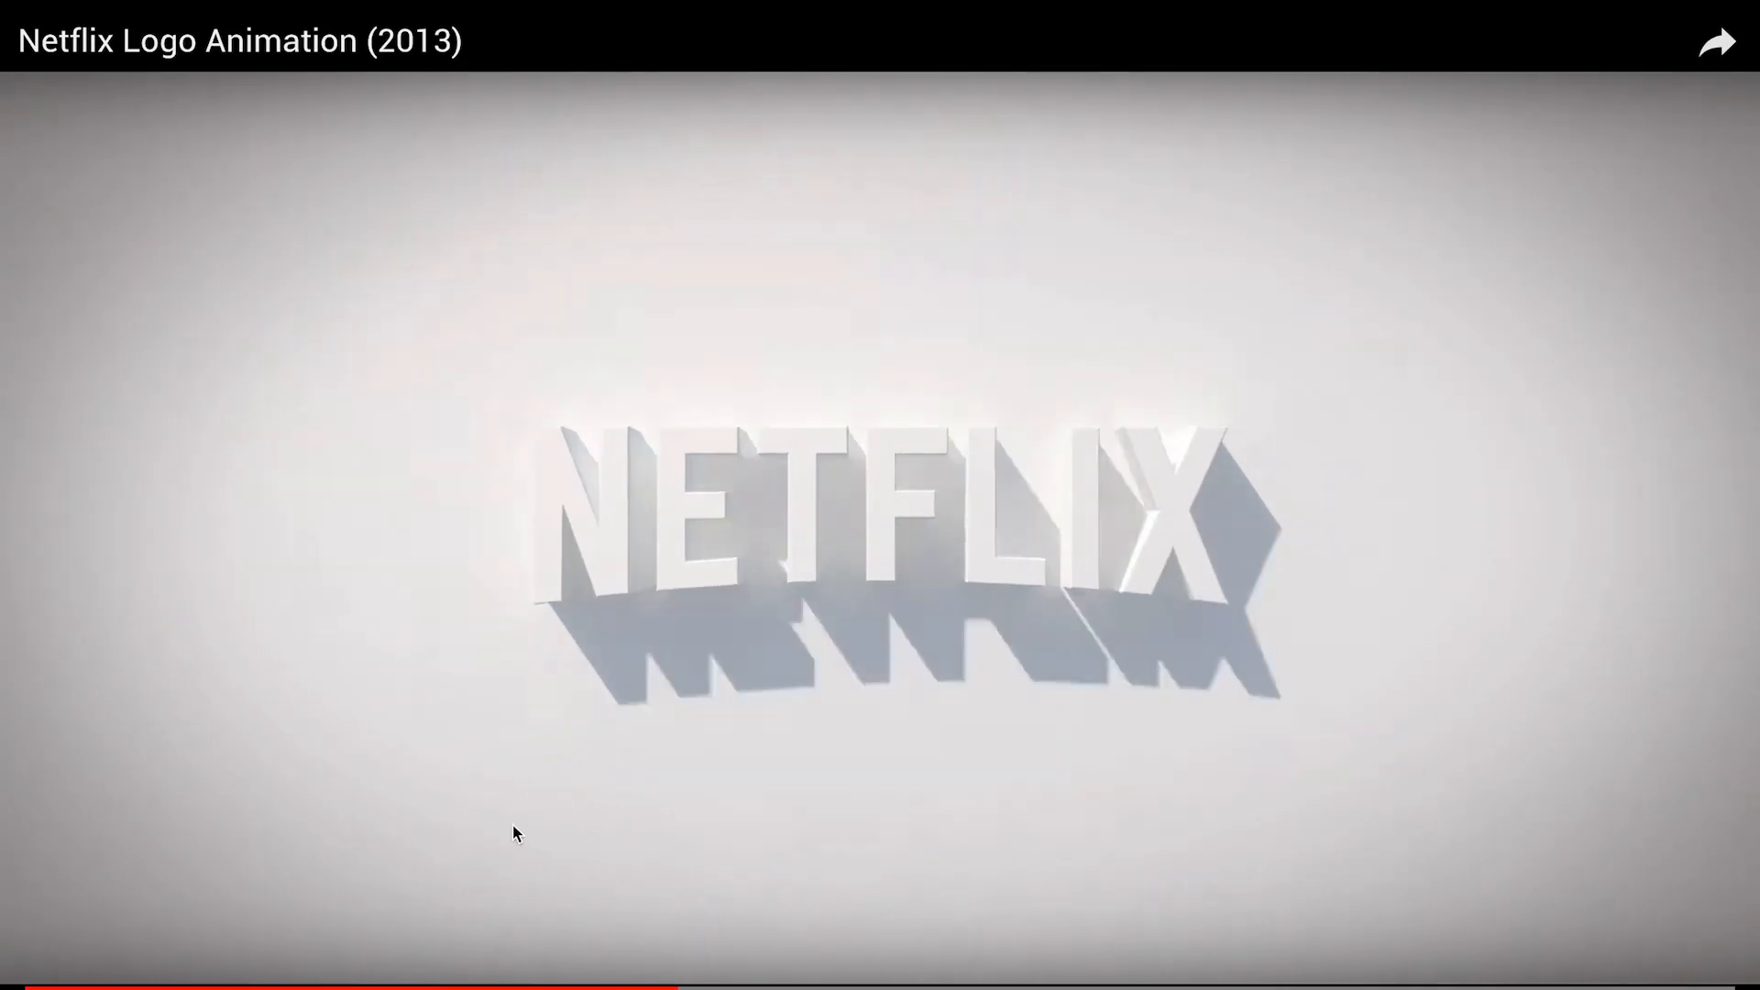
pyautogui.click(350, 986)
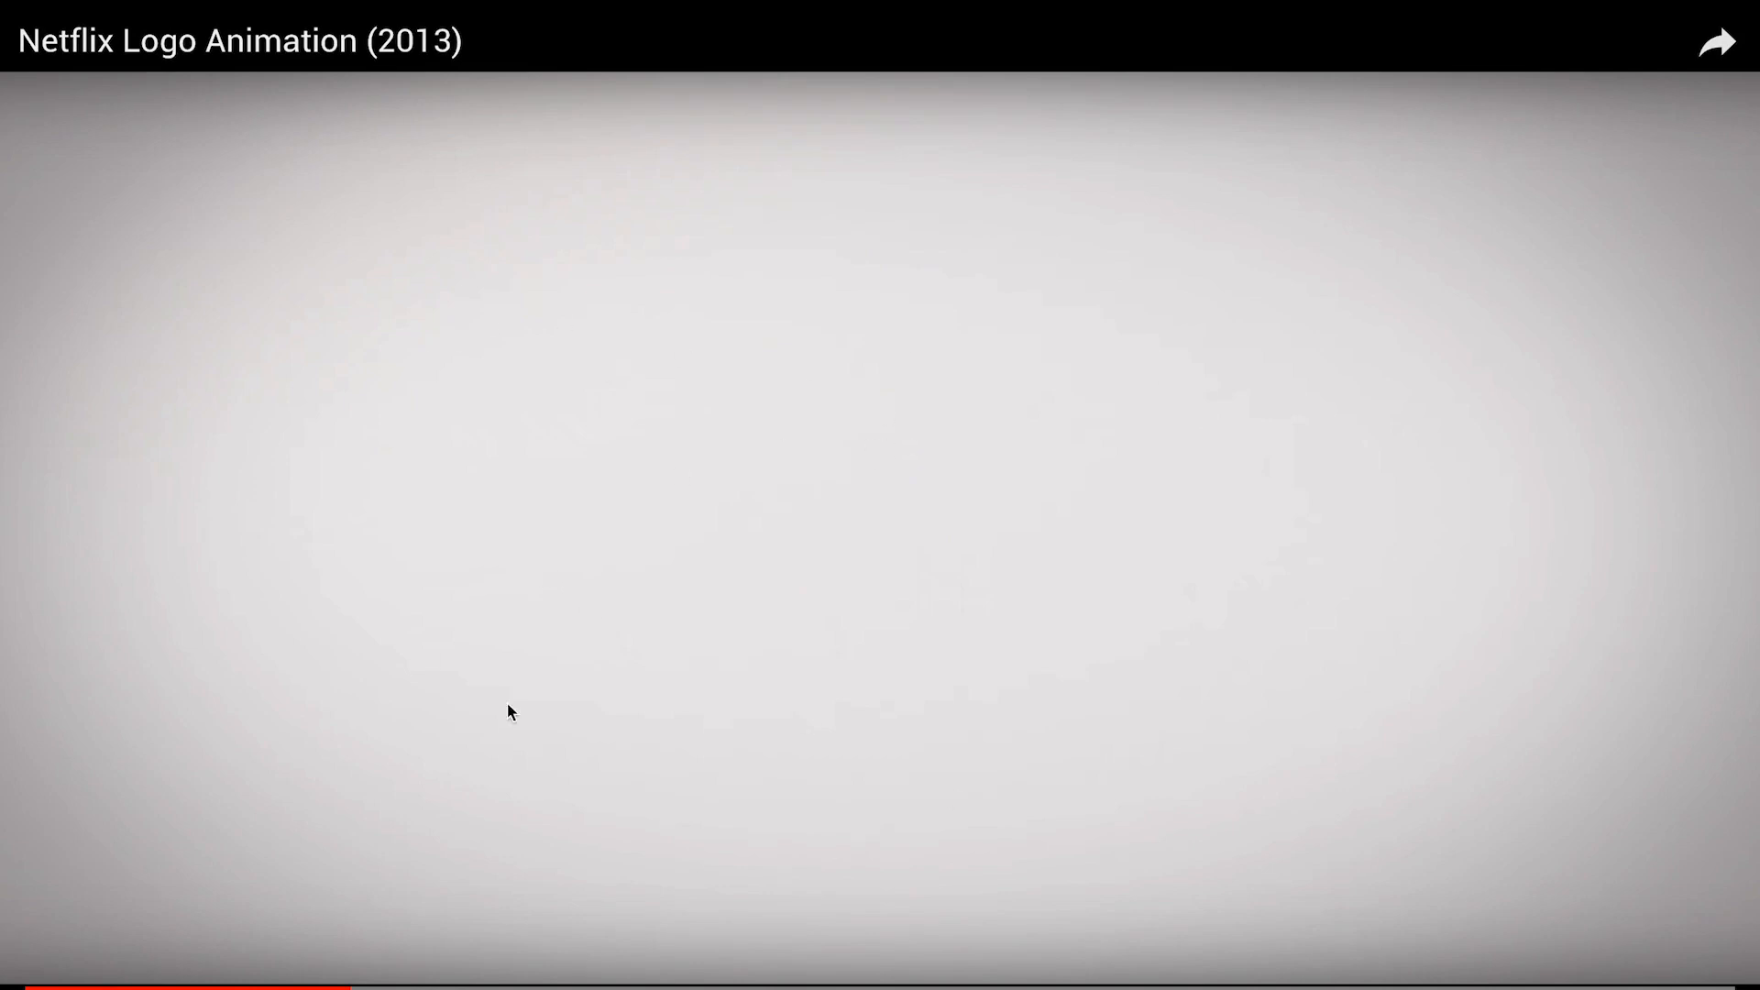
pyautogui.hotkey('ctrl', 'Left')
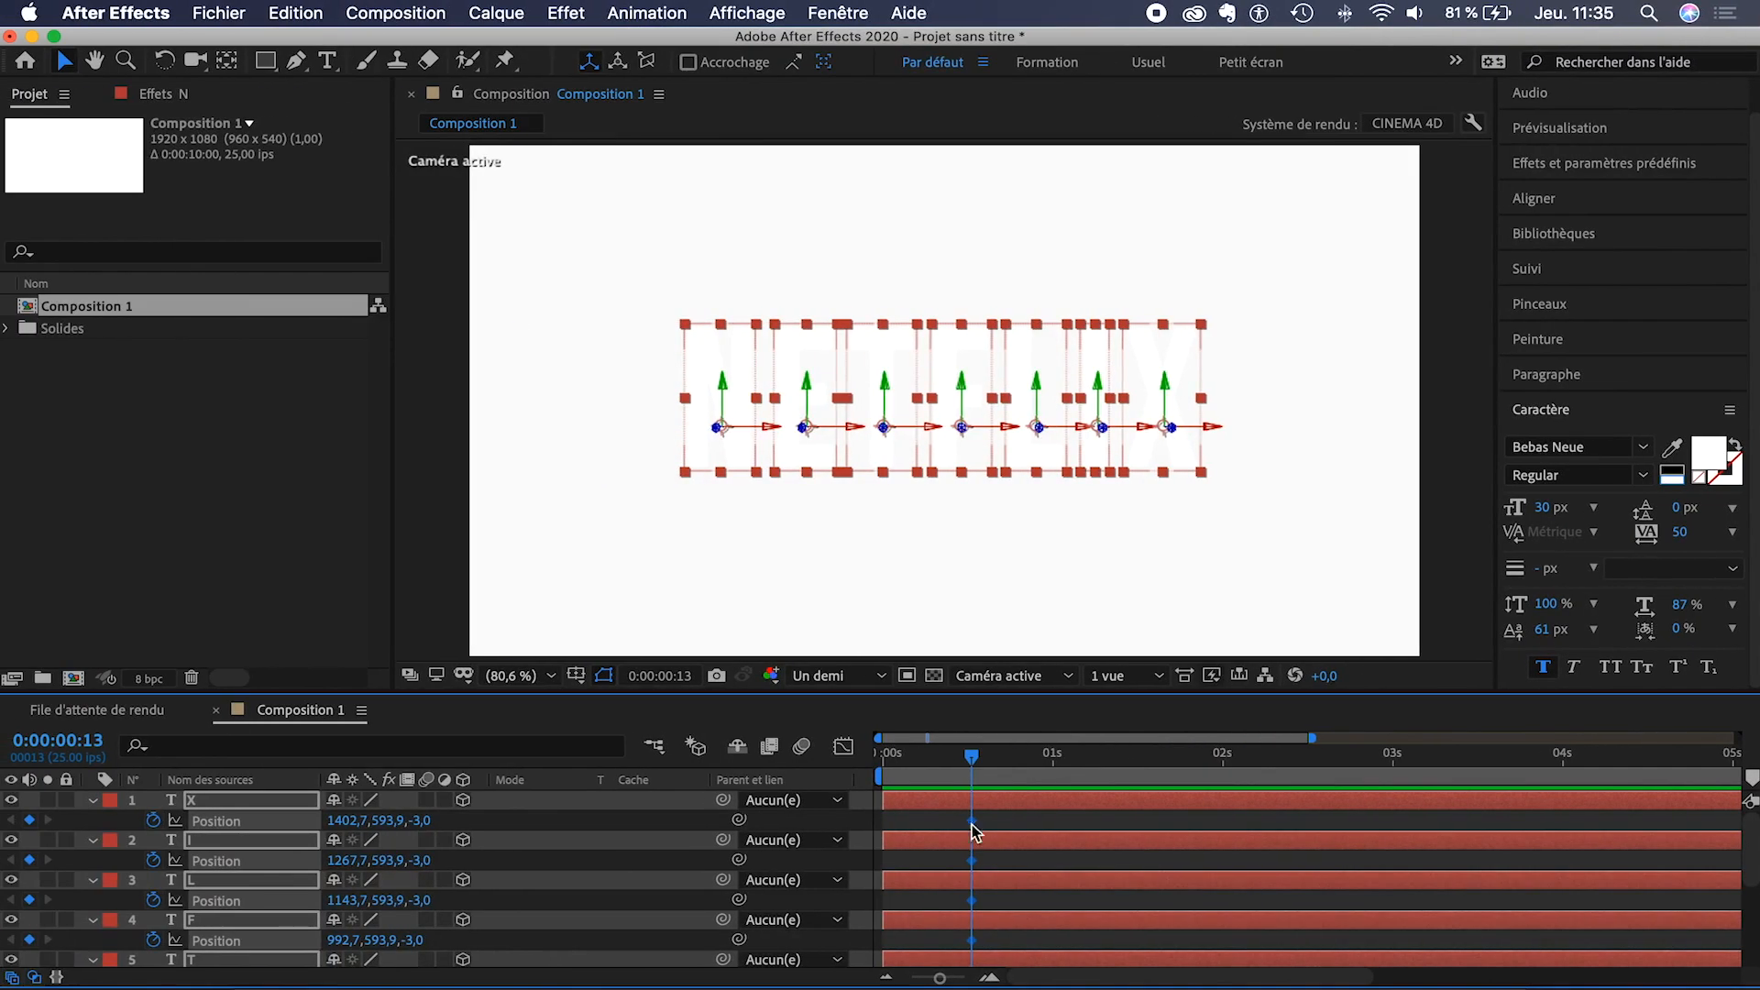
# - Set the Z position of the seven letter layers to 2 at 0:00:00:13 and to -352 at 0:00:00:24
pyautogui.moveTo(418, 821); pyautogui.dragTo(420, 823)
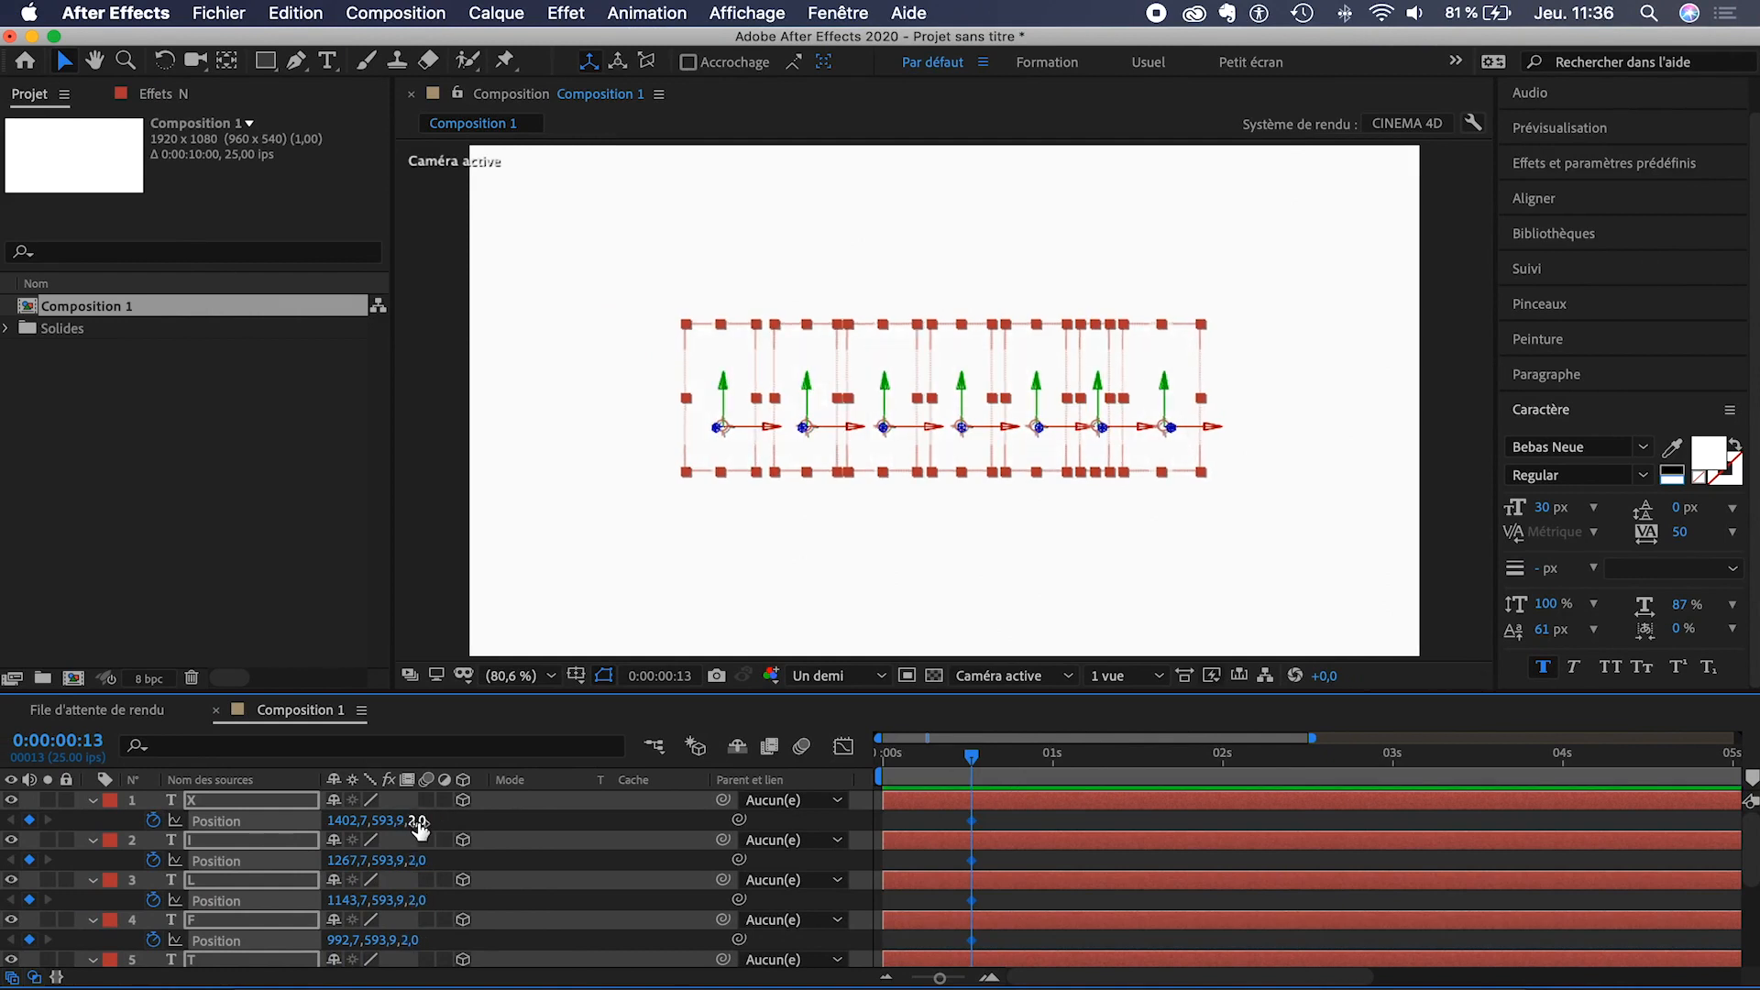
pyautogui.moveTo(979, 760); pyautogui.dragTo(1048, 758)
pyautogui.moveTo(417, 820); pyautogui.dragTo(47, 820)
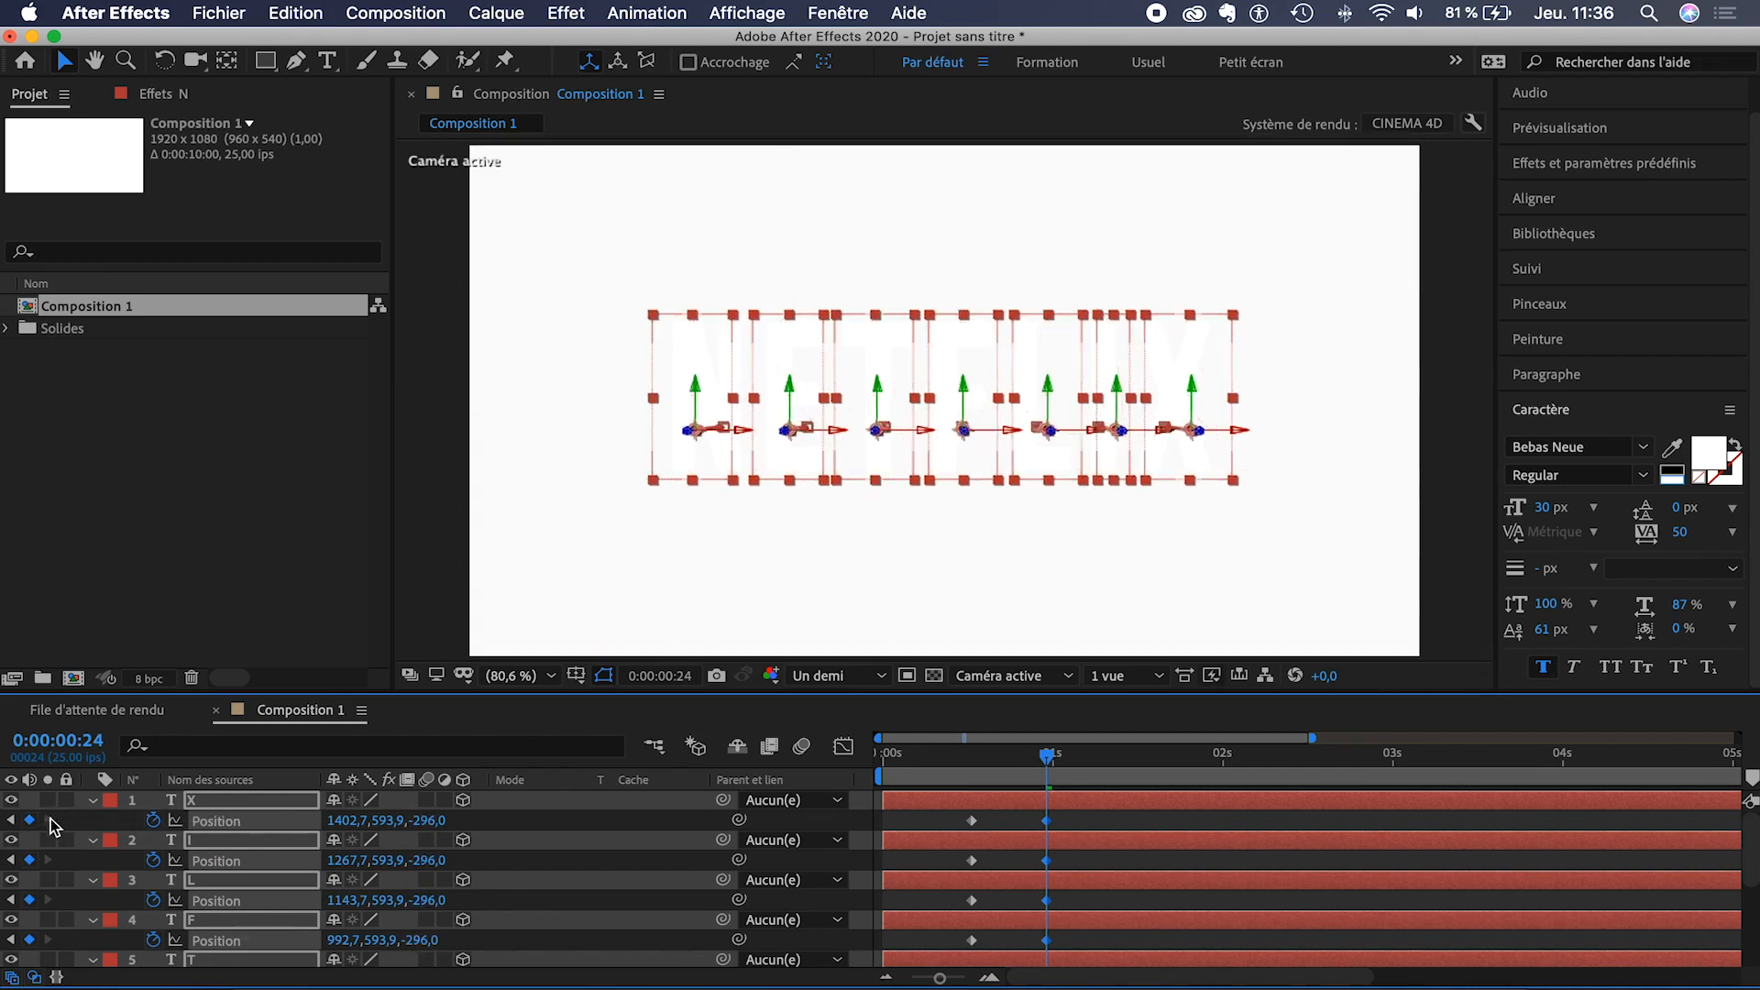
pyautogui.moveTo(425, 819); pyautogui.dragTo(352, 818)
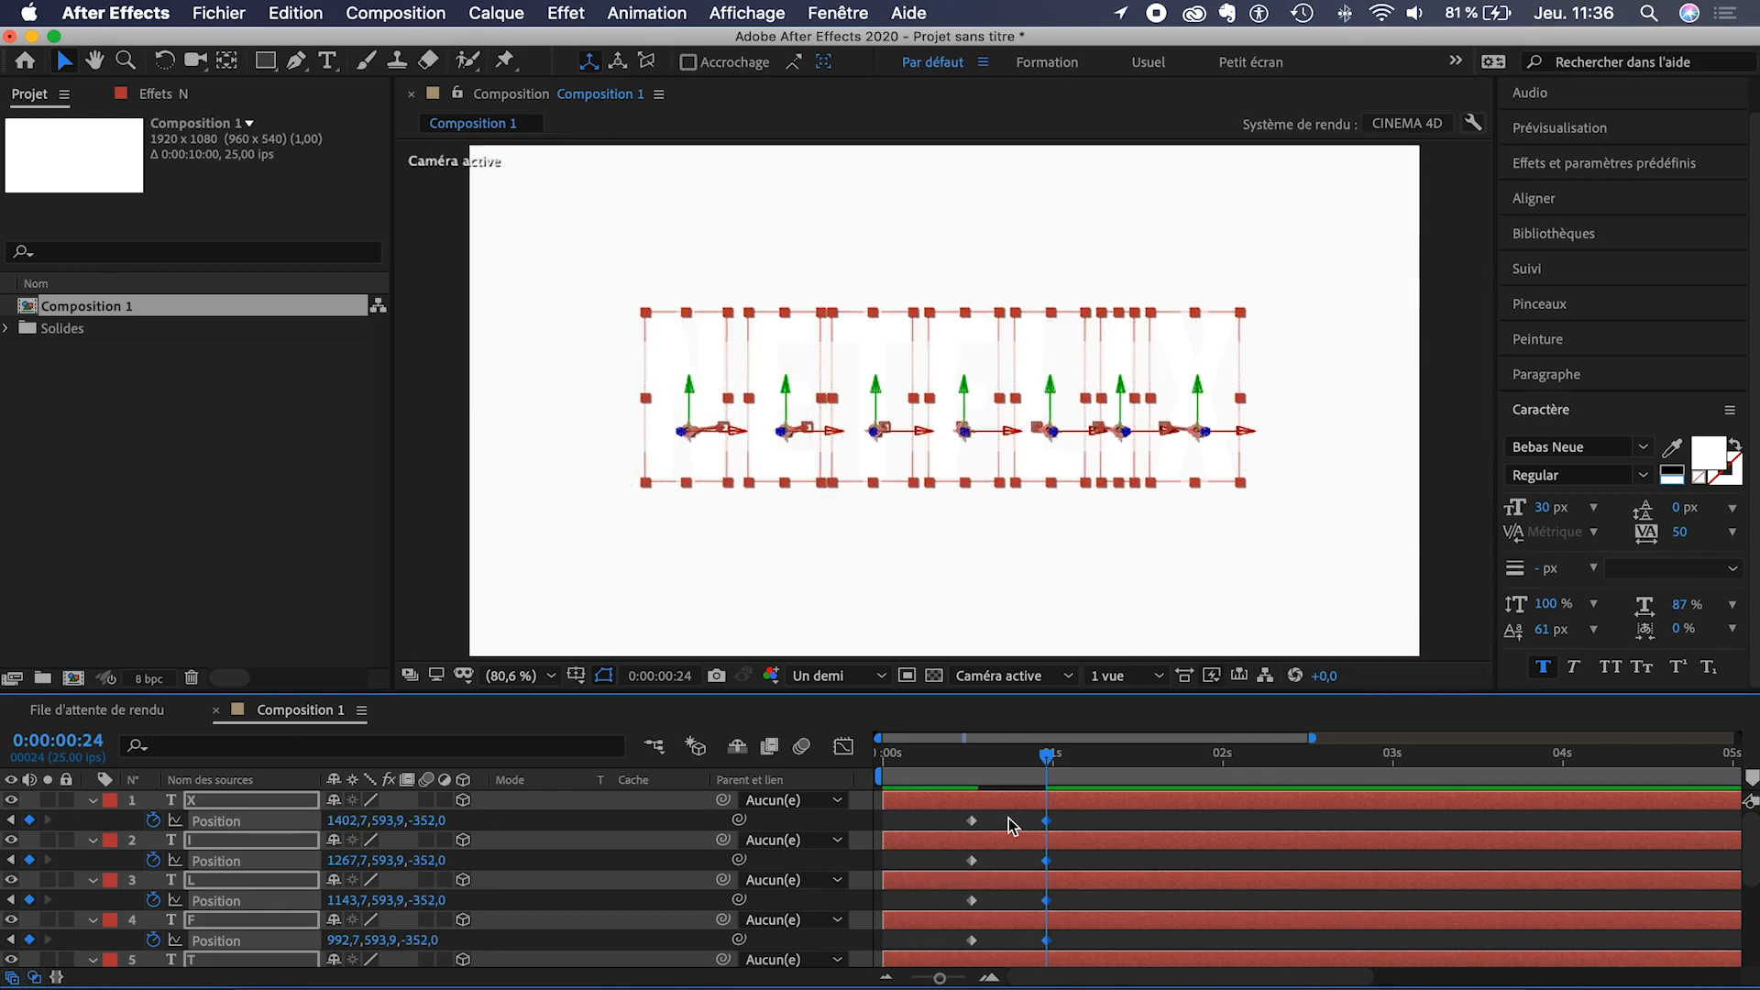
pyautogui.click(1012, 761)
pyautogui.click(1082, 815)
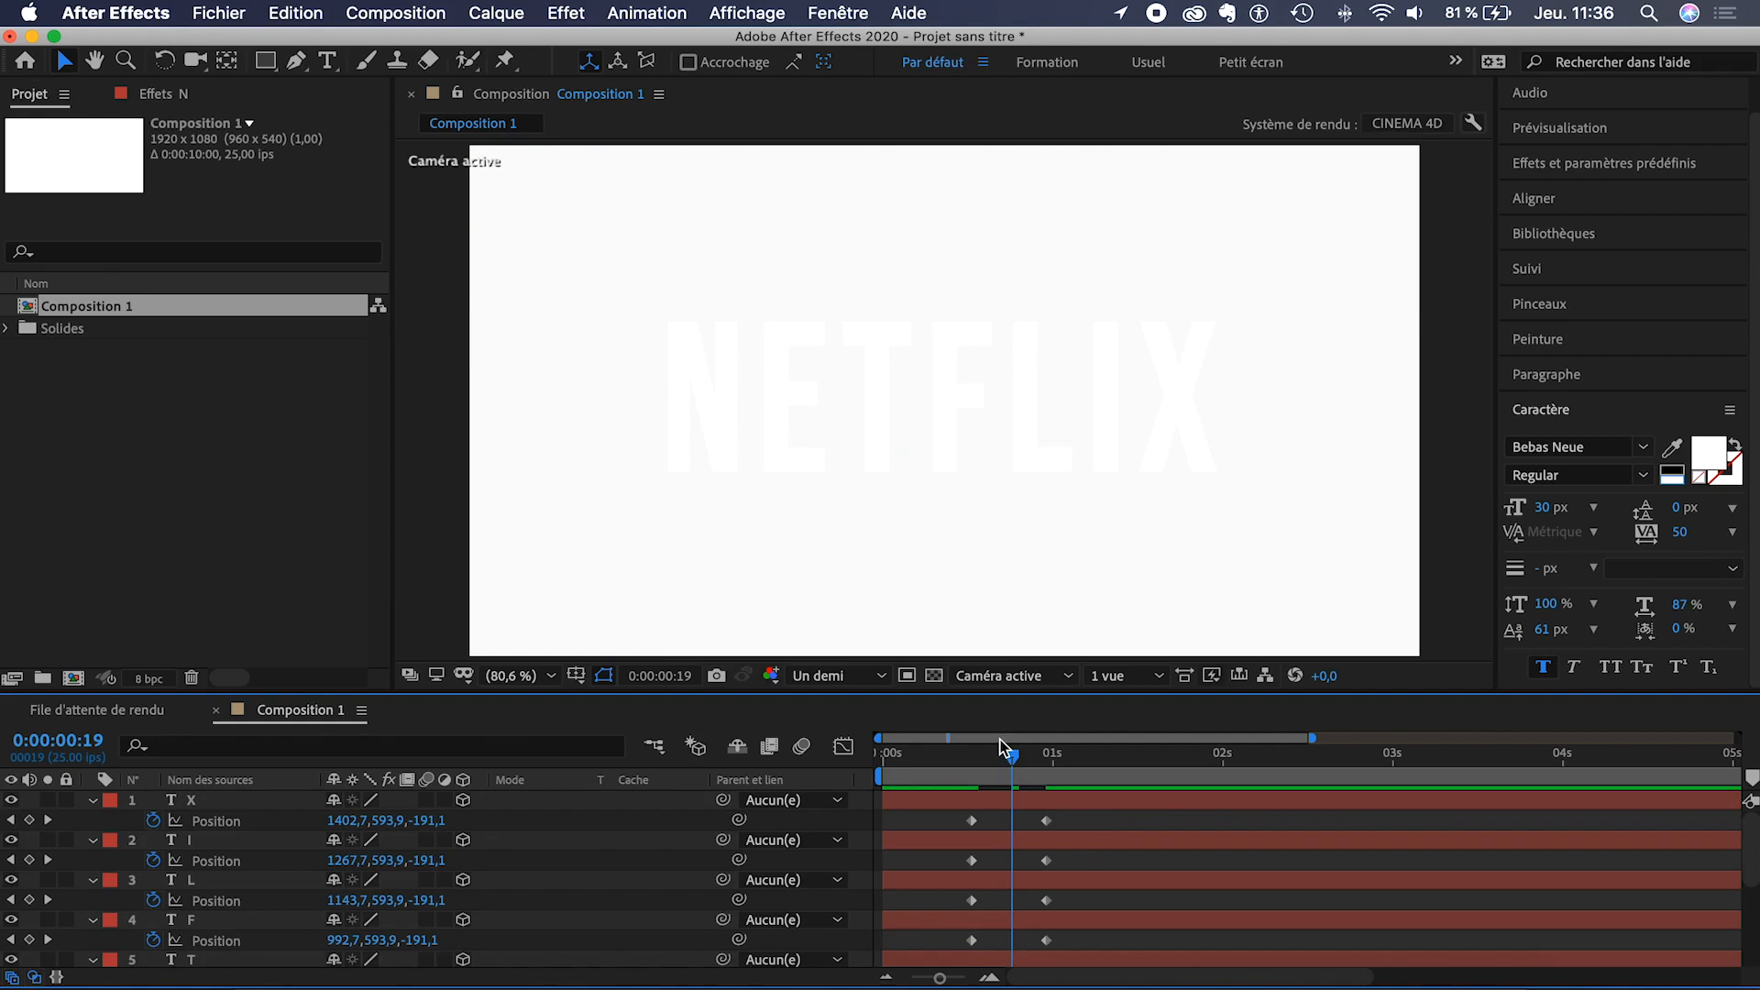
pyautogui.moveTo(1016, 764); pyautogui.dragTo(1047, 757)
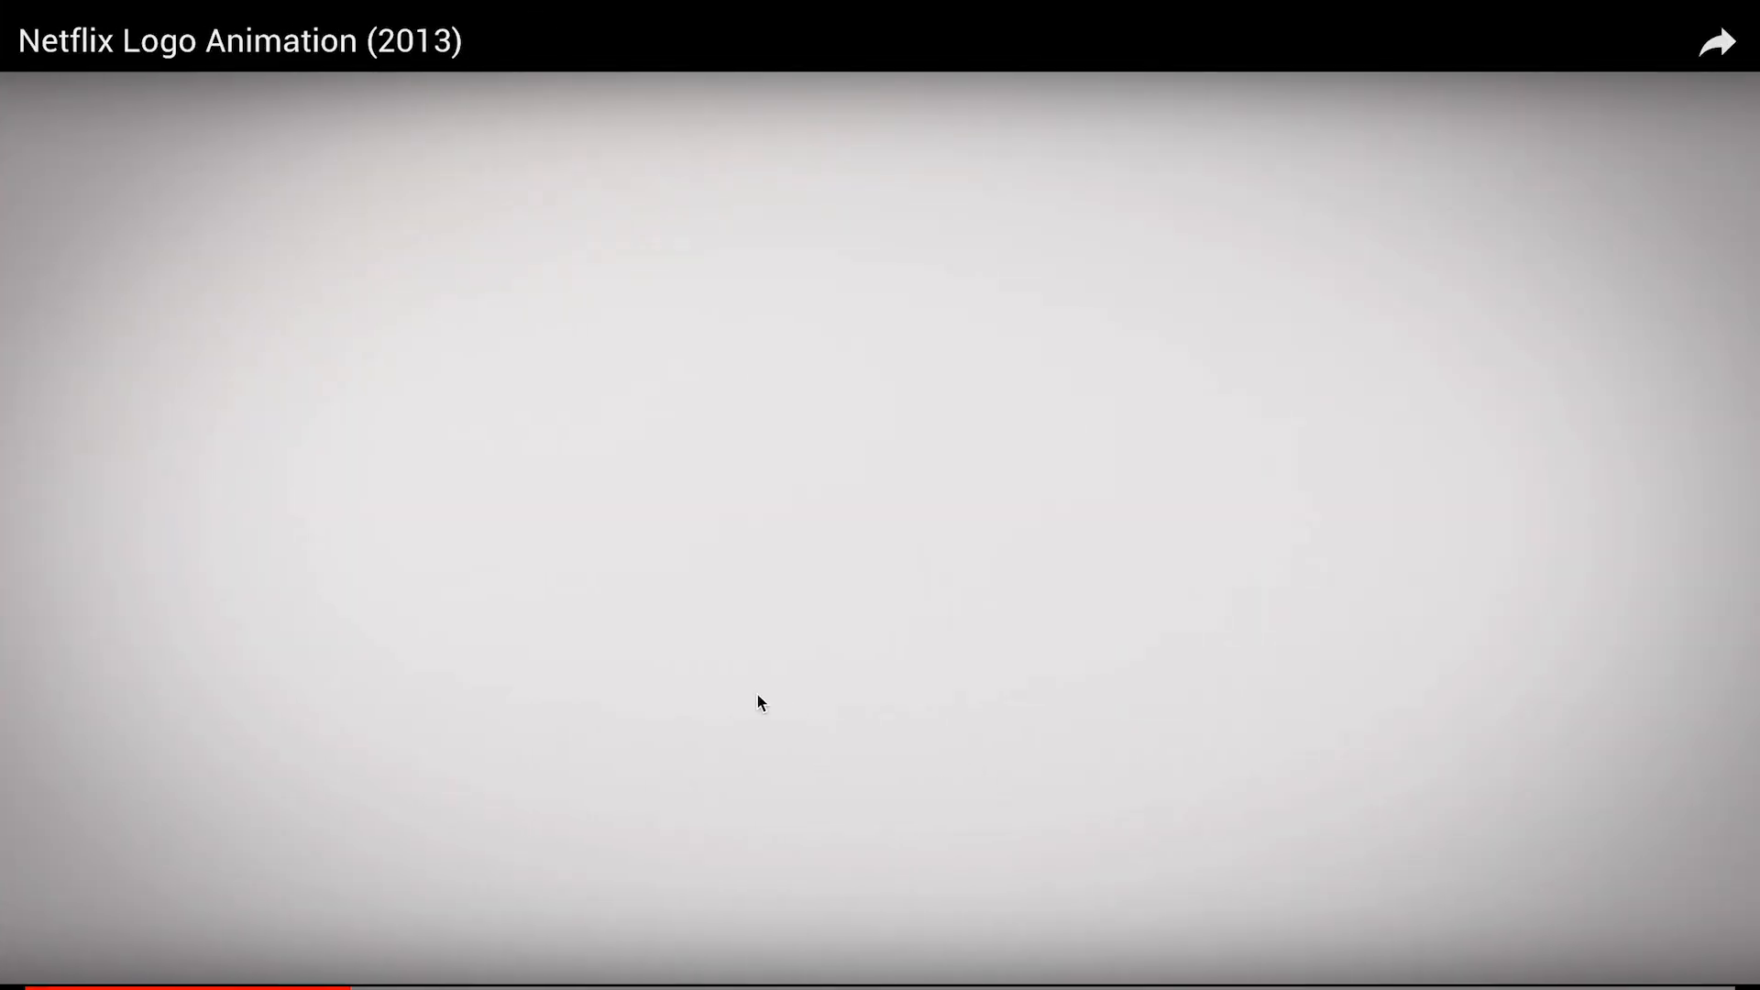
# - Replay the reference video at 0.25 playback speed to study the order in which the letters rise, and return to After Effects
pyautogui.click(757, 695)
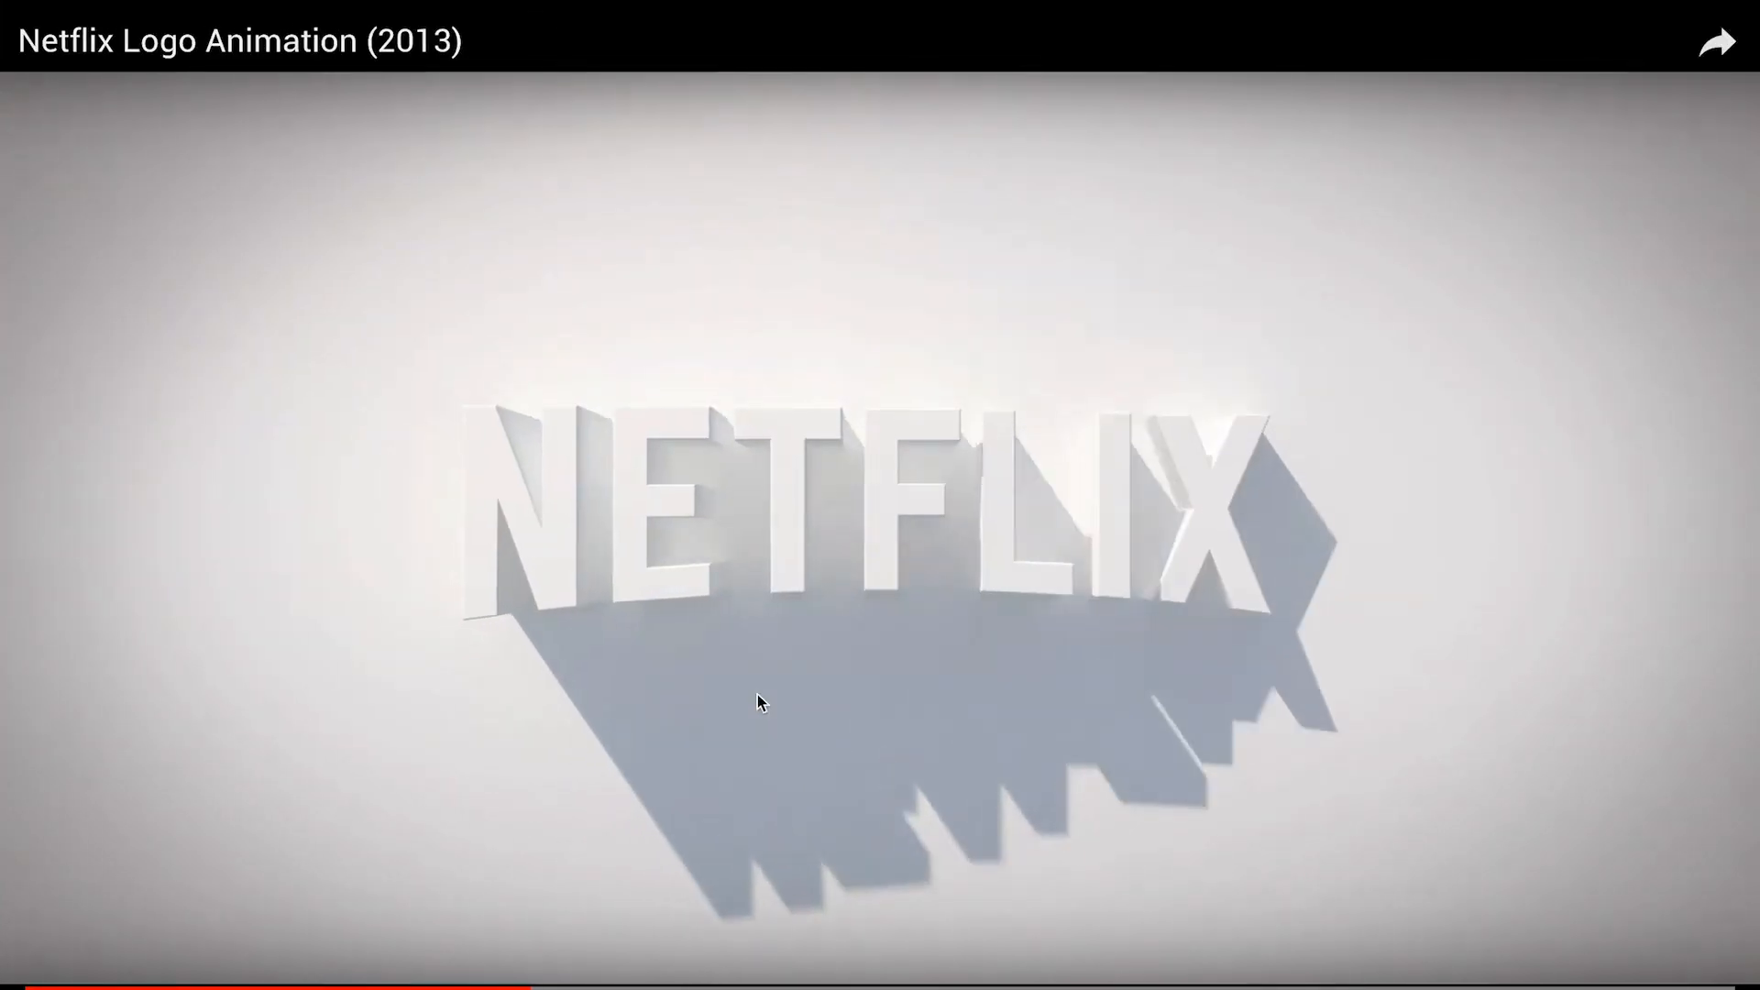
pyautogui.click(762, 693)
pyautogui.click(1641, 979)
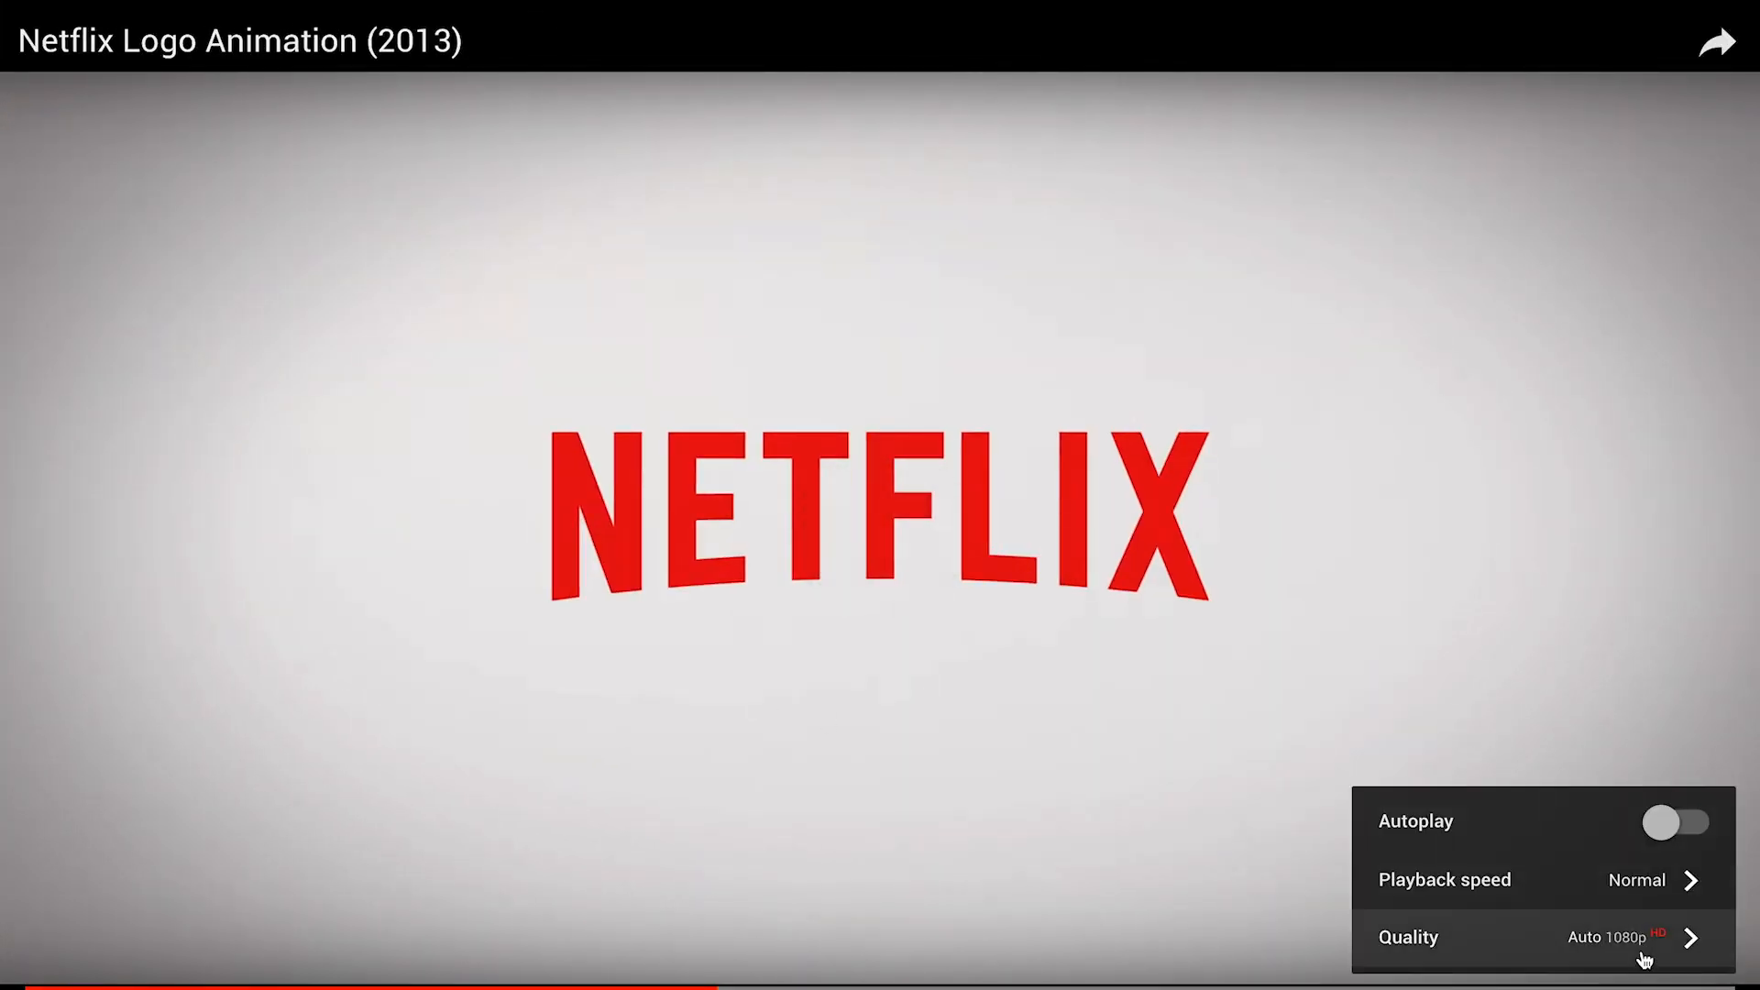
pyautogui.click(1613, 886)
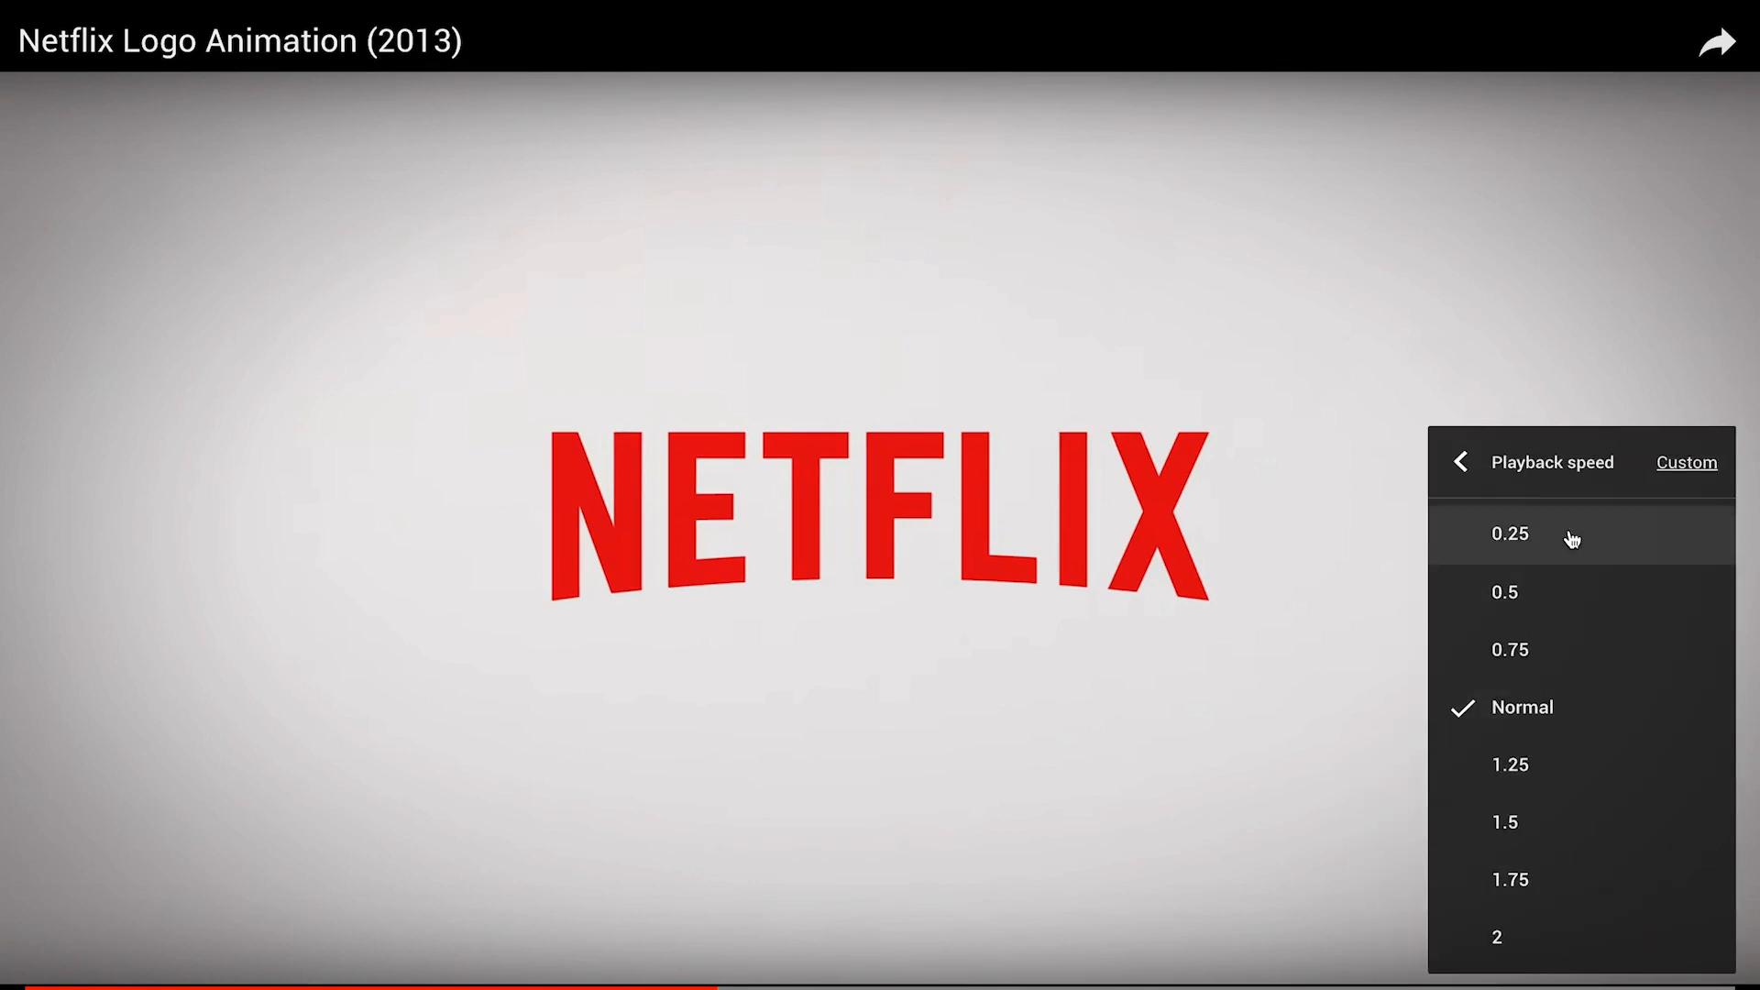
pyautogui.click(1467, 536)
pyautogui.click(335, 986)
pyautogui.click(477, 891)
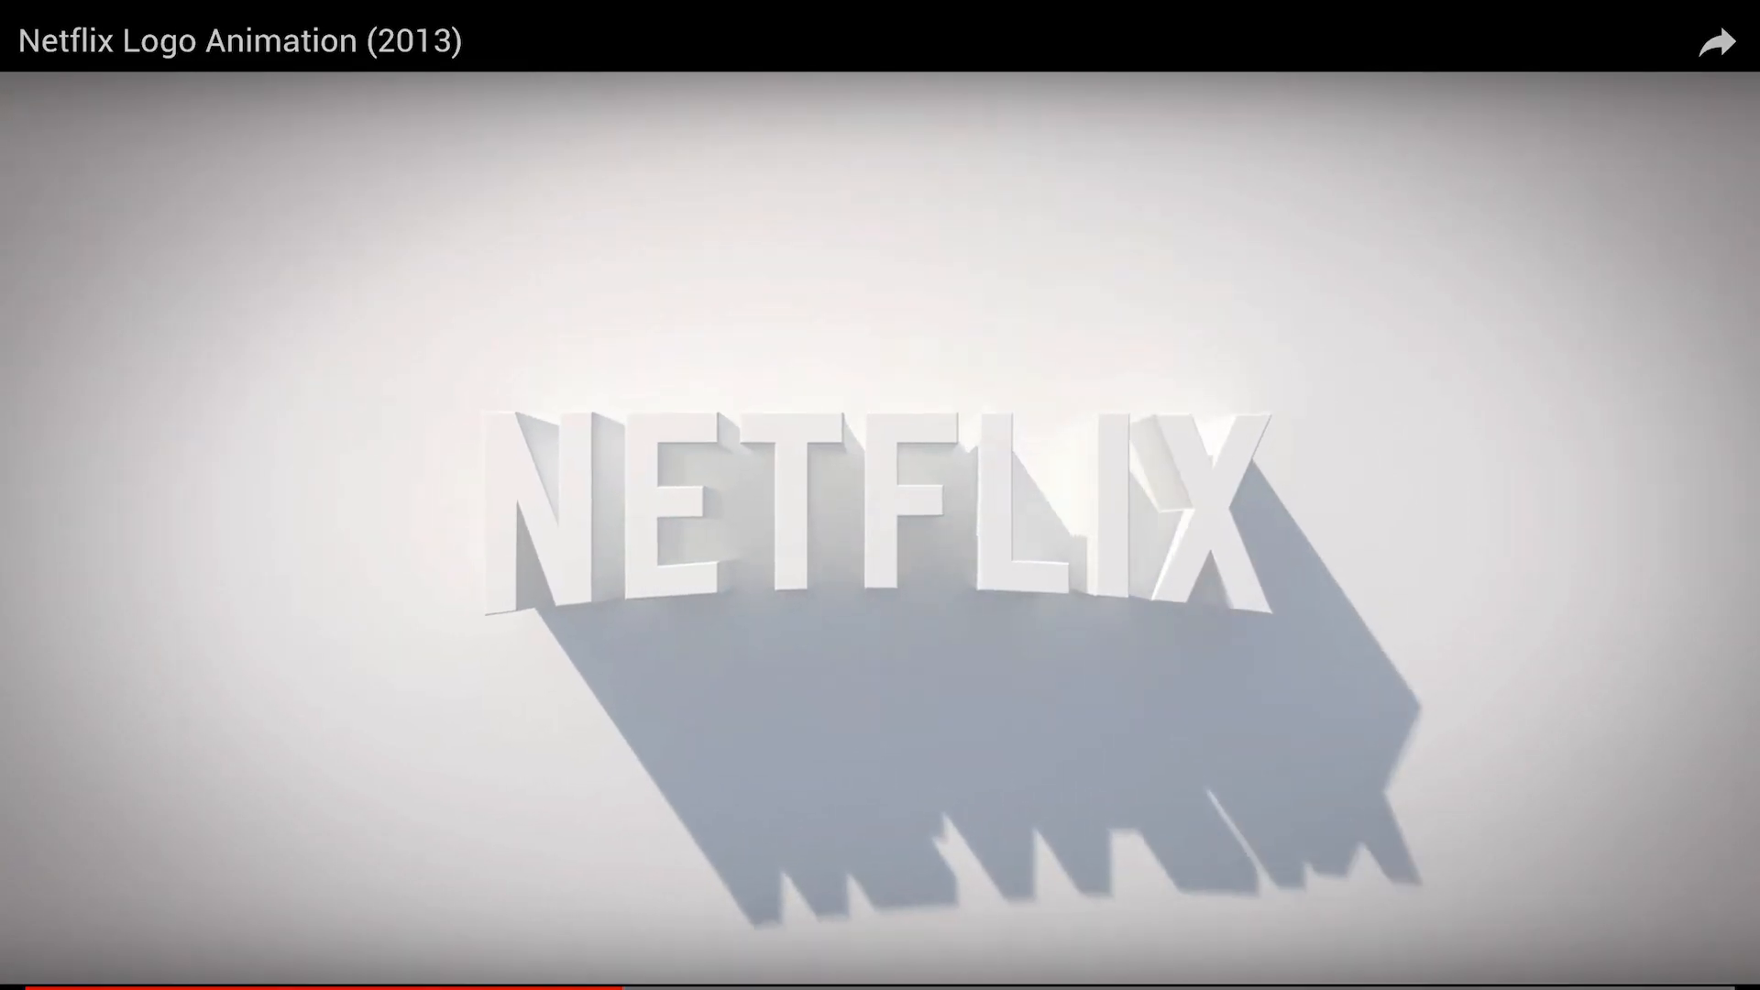
pyautogui.click(680, 594)
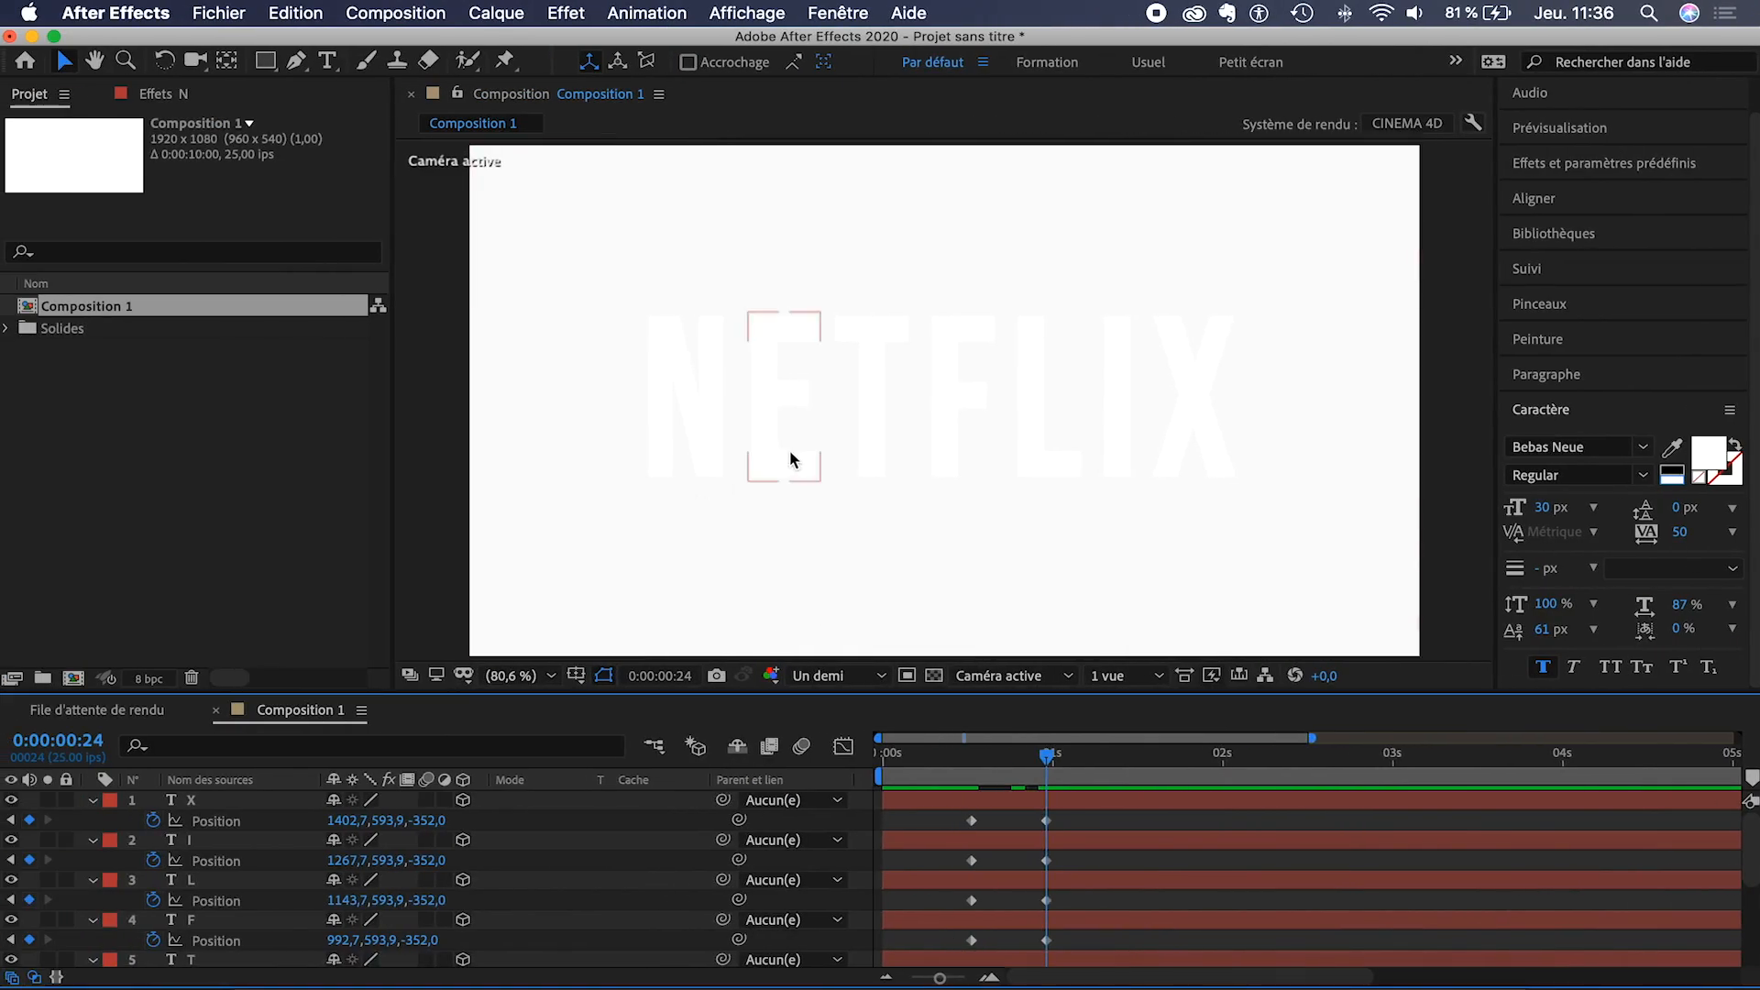
# - Stagger the letter layers E to X in time so that each one starts about two frames after the preceding letter
pyautogui.moveTo(1048, 756); pyautogui.dragTo(1101, 760)
pyautogui.click(949, 844)
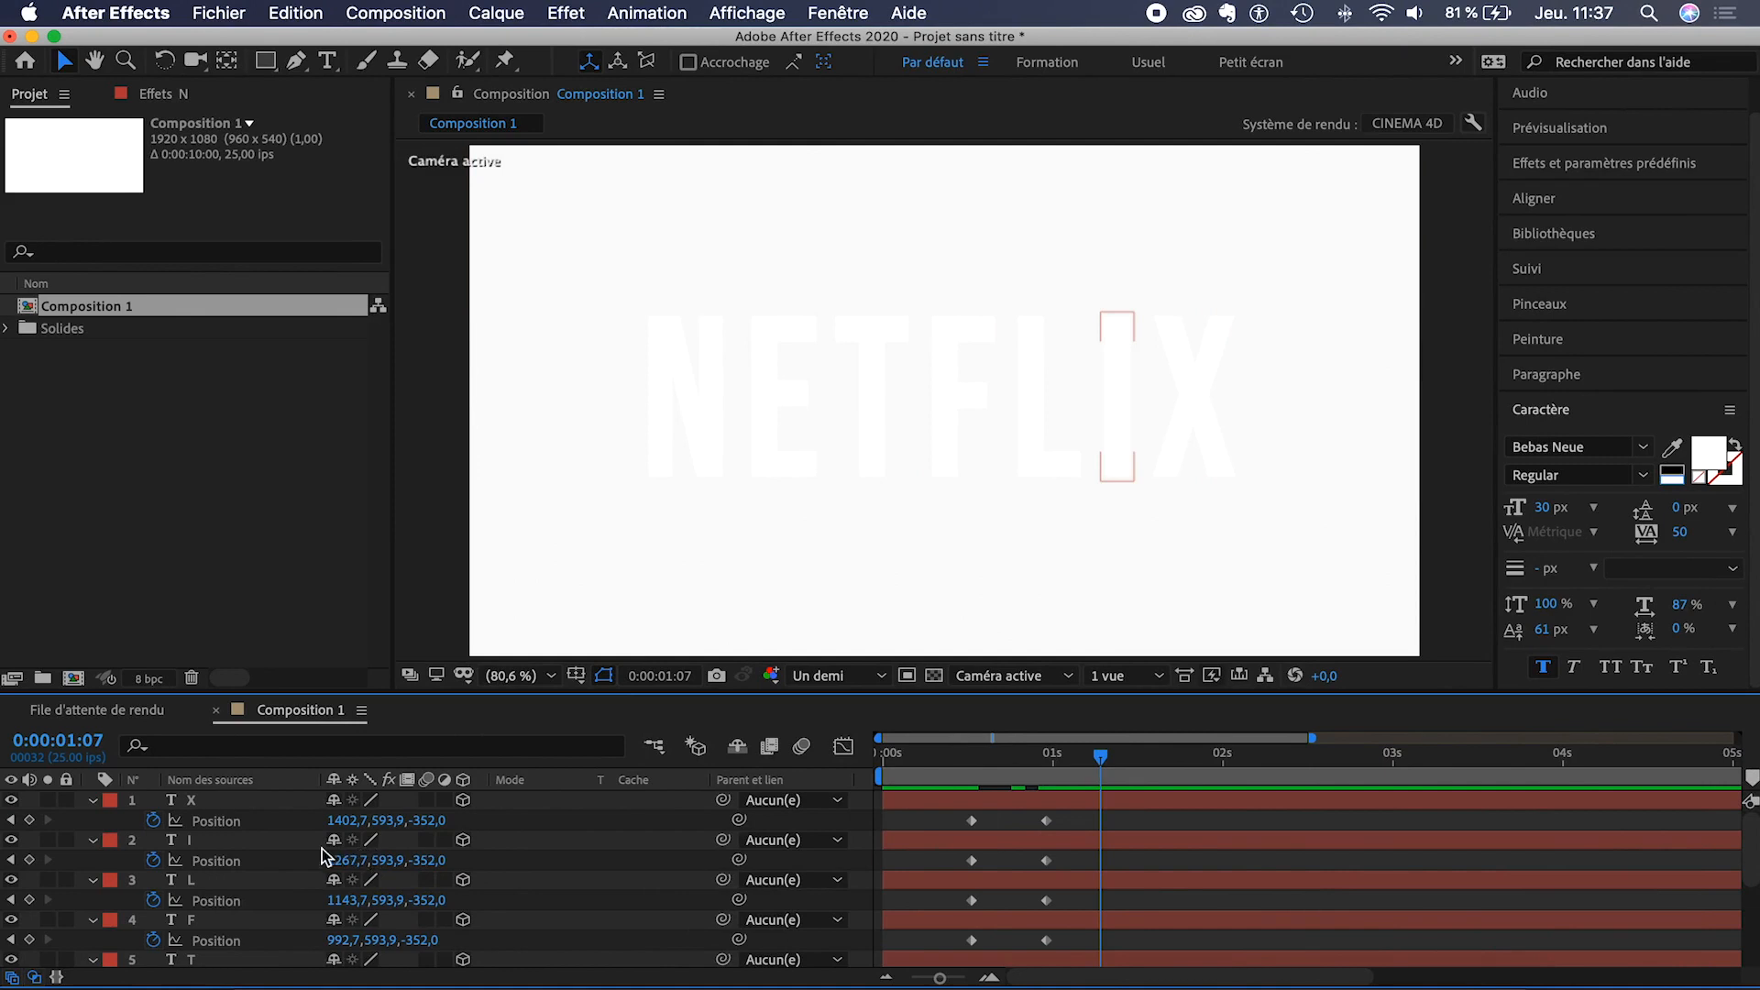
pyautogui.scroll(-5, 239, 845)
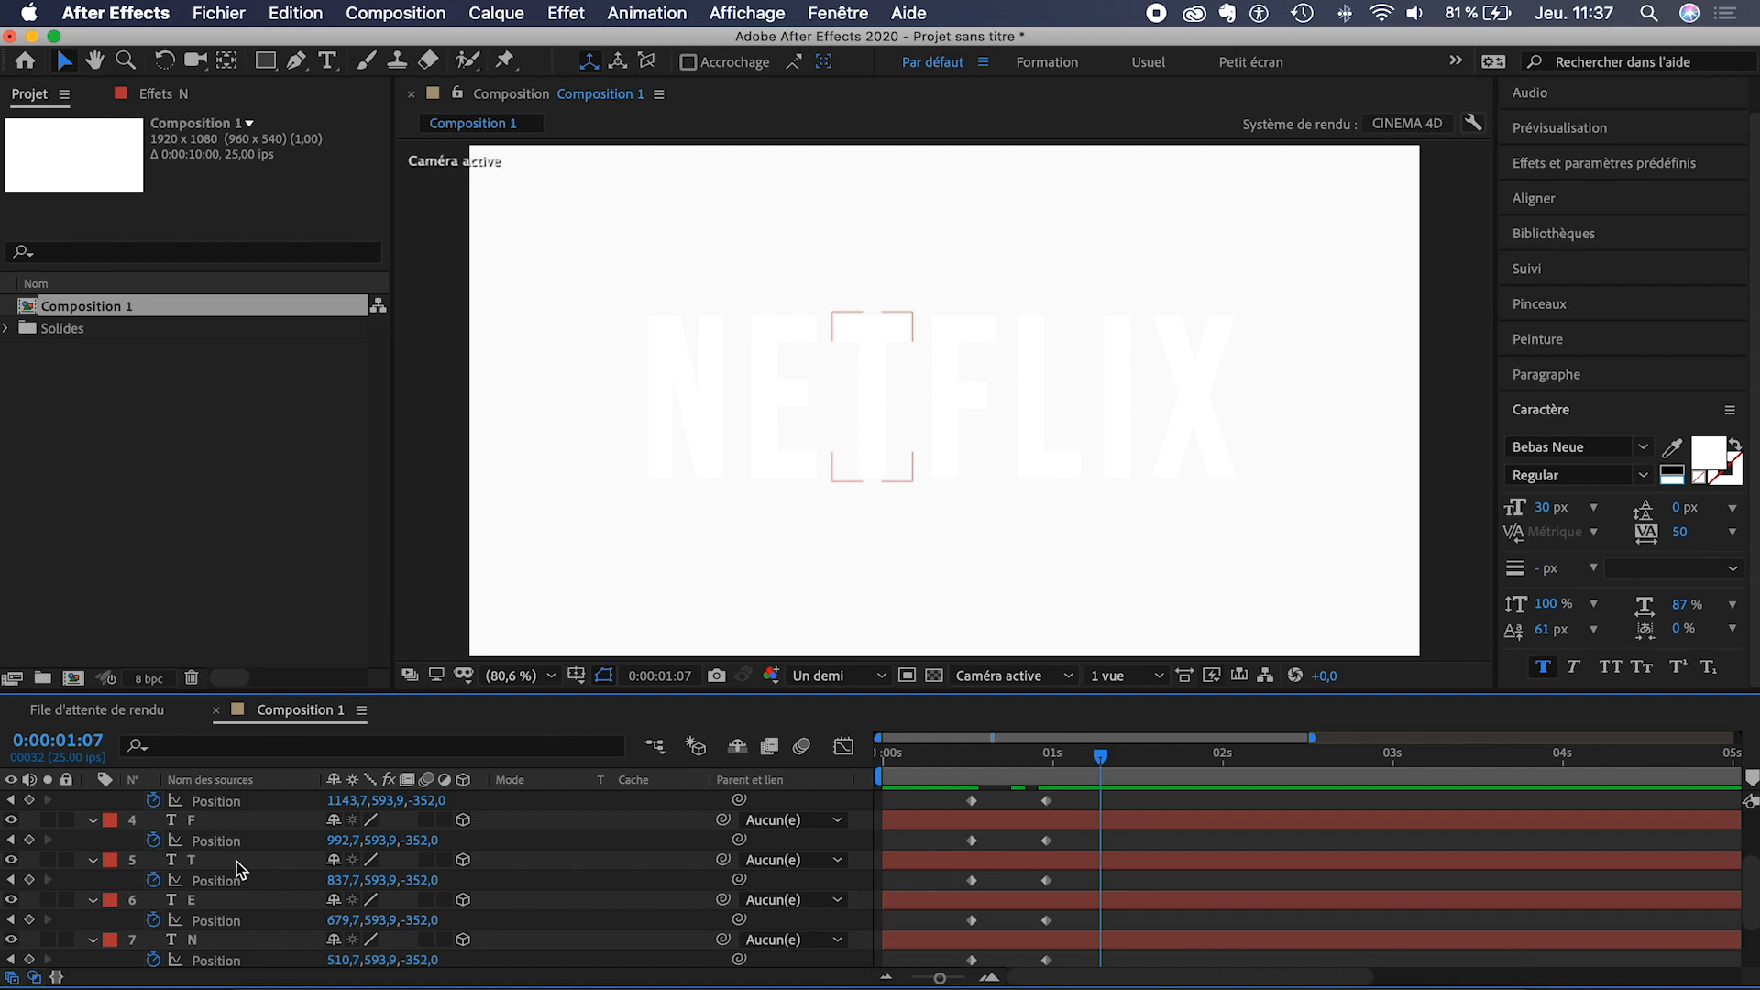
pyautogui.click(228, 899)
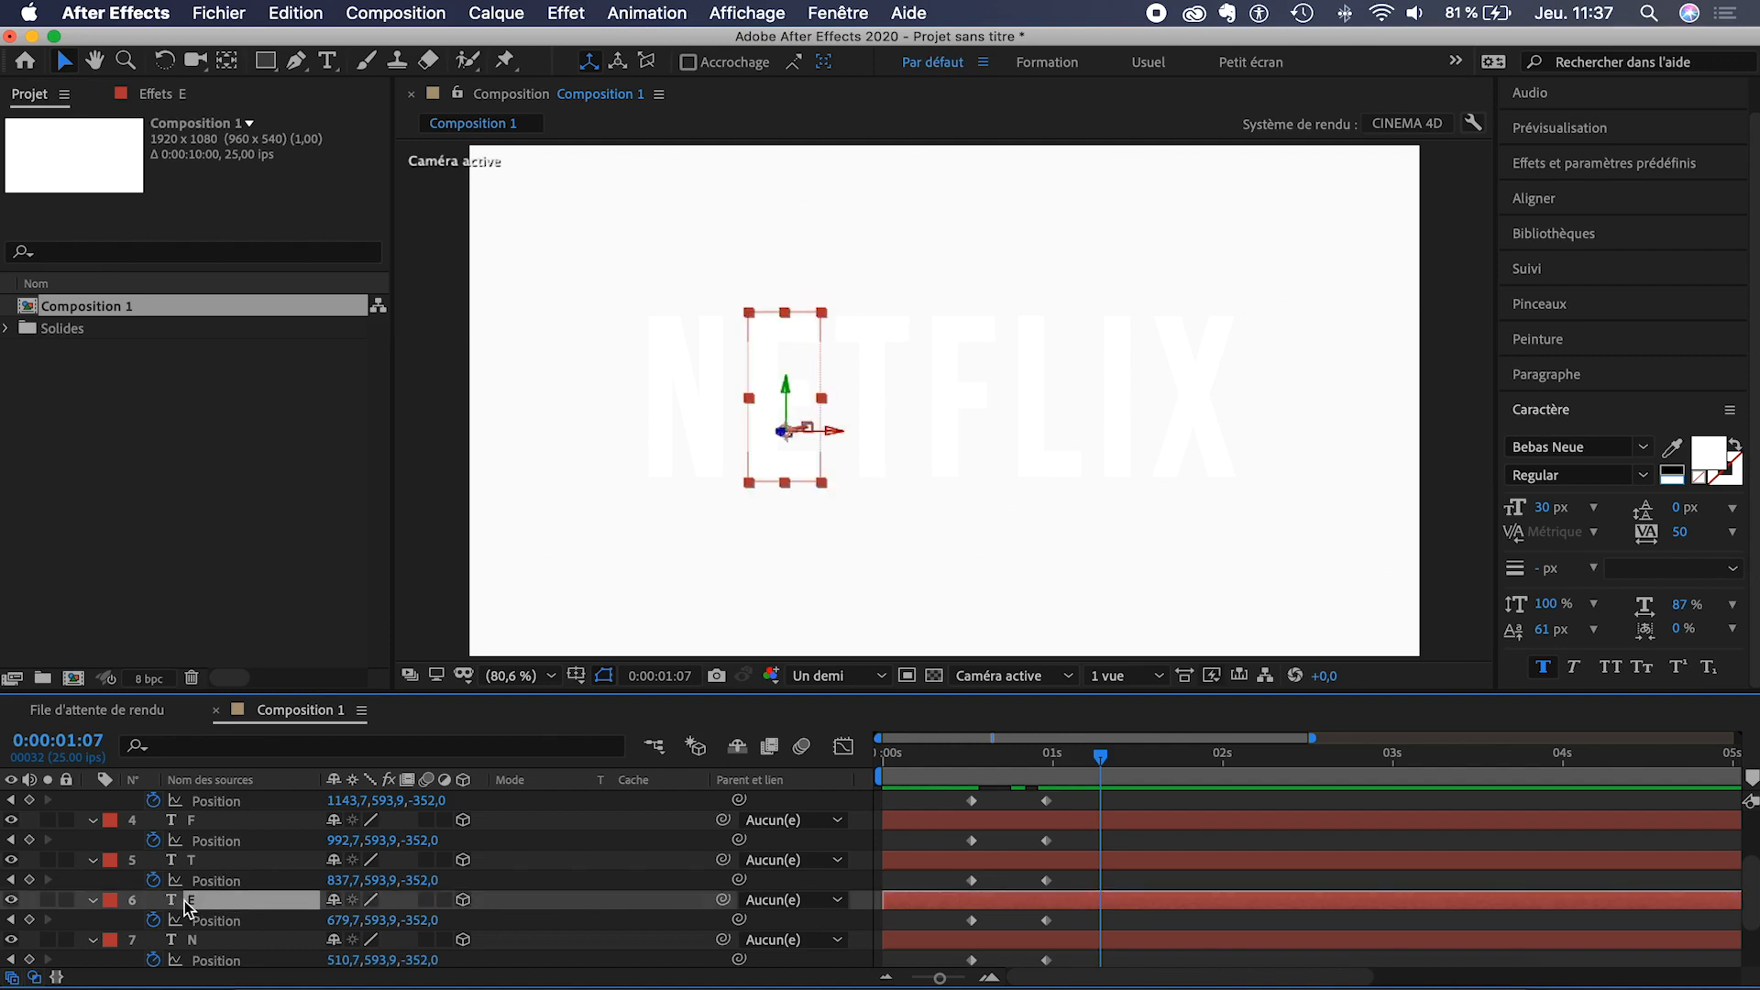
pyautogui.scroll(3, 233, 891)
pyautogui.keyDown('shift'); pyautogui.click(240, 800); pyautogui.keyUp('shift')
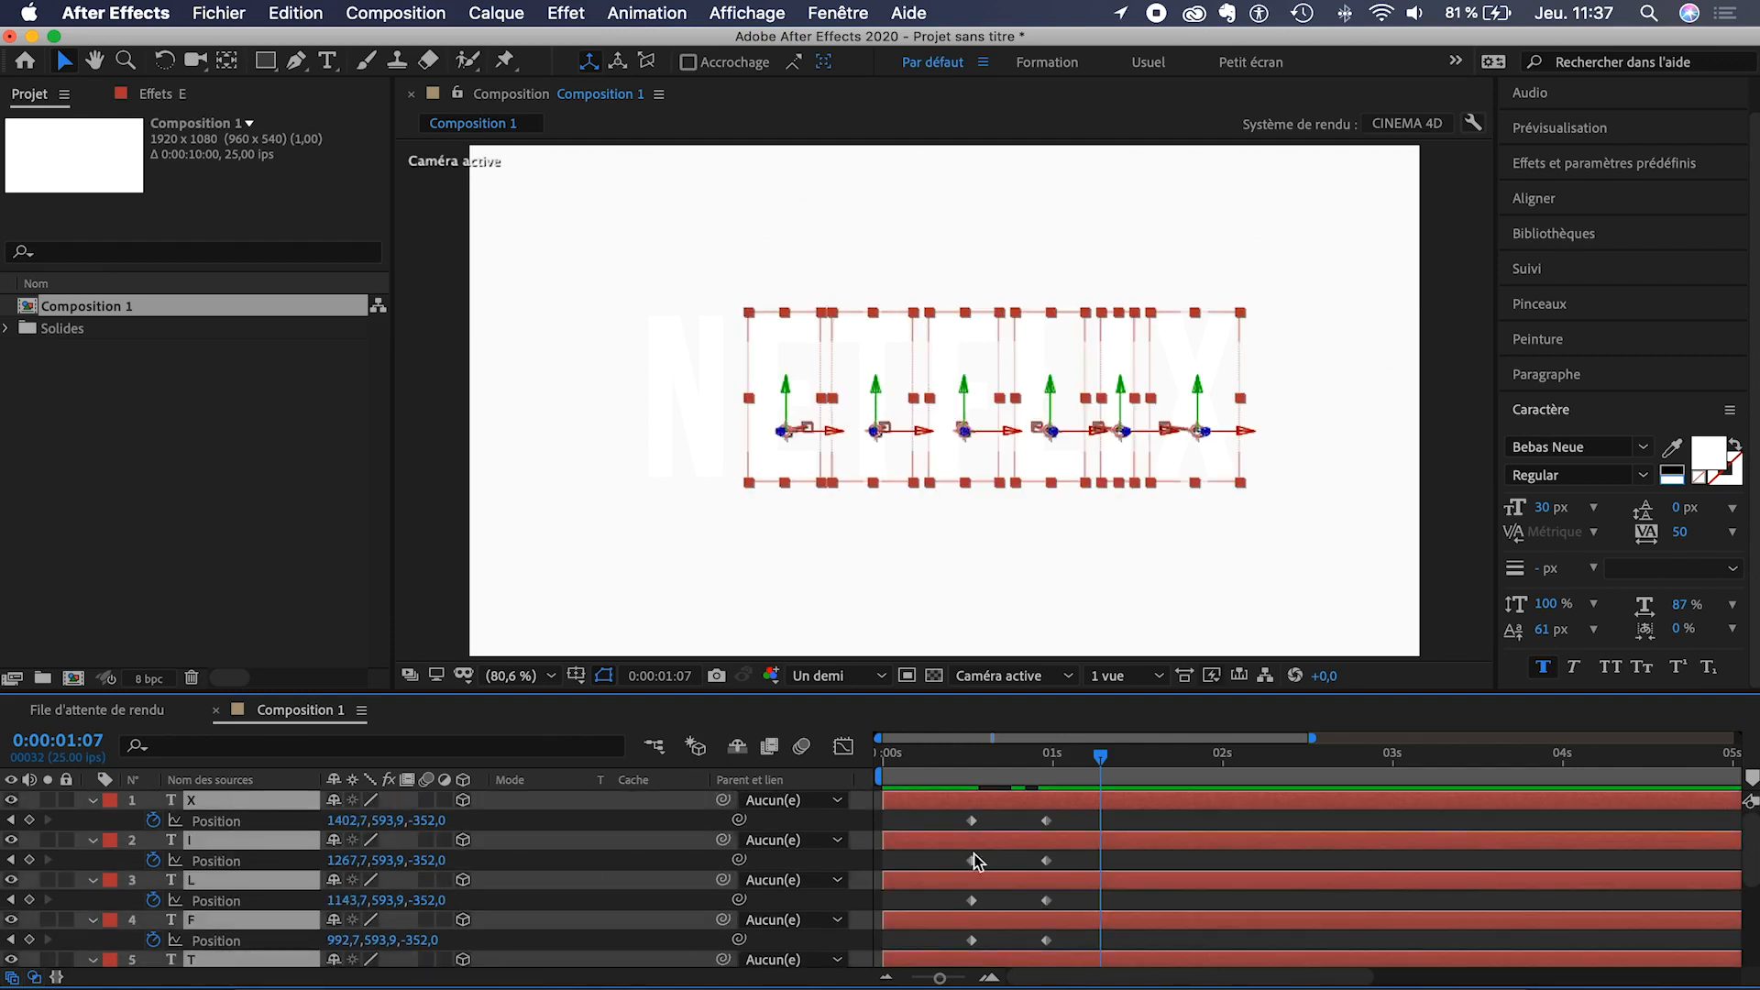
pyautogui.scroll(-3, 1028, 899)
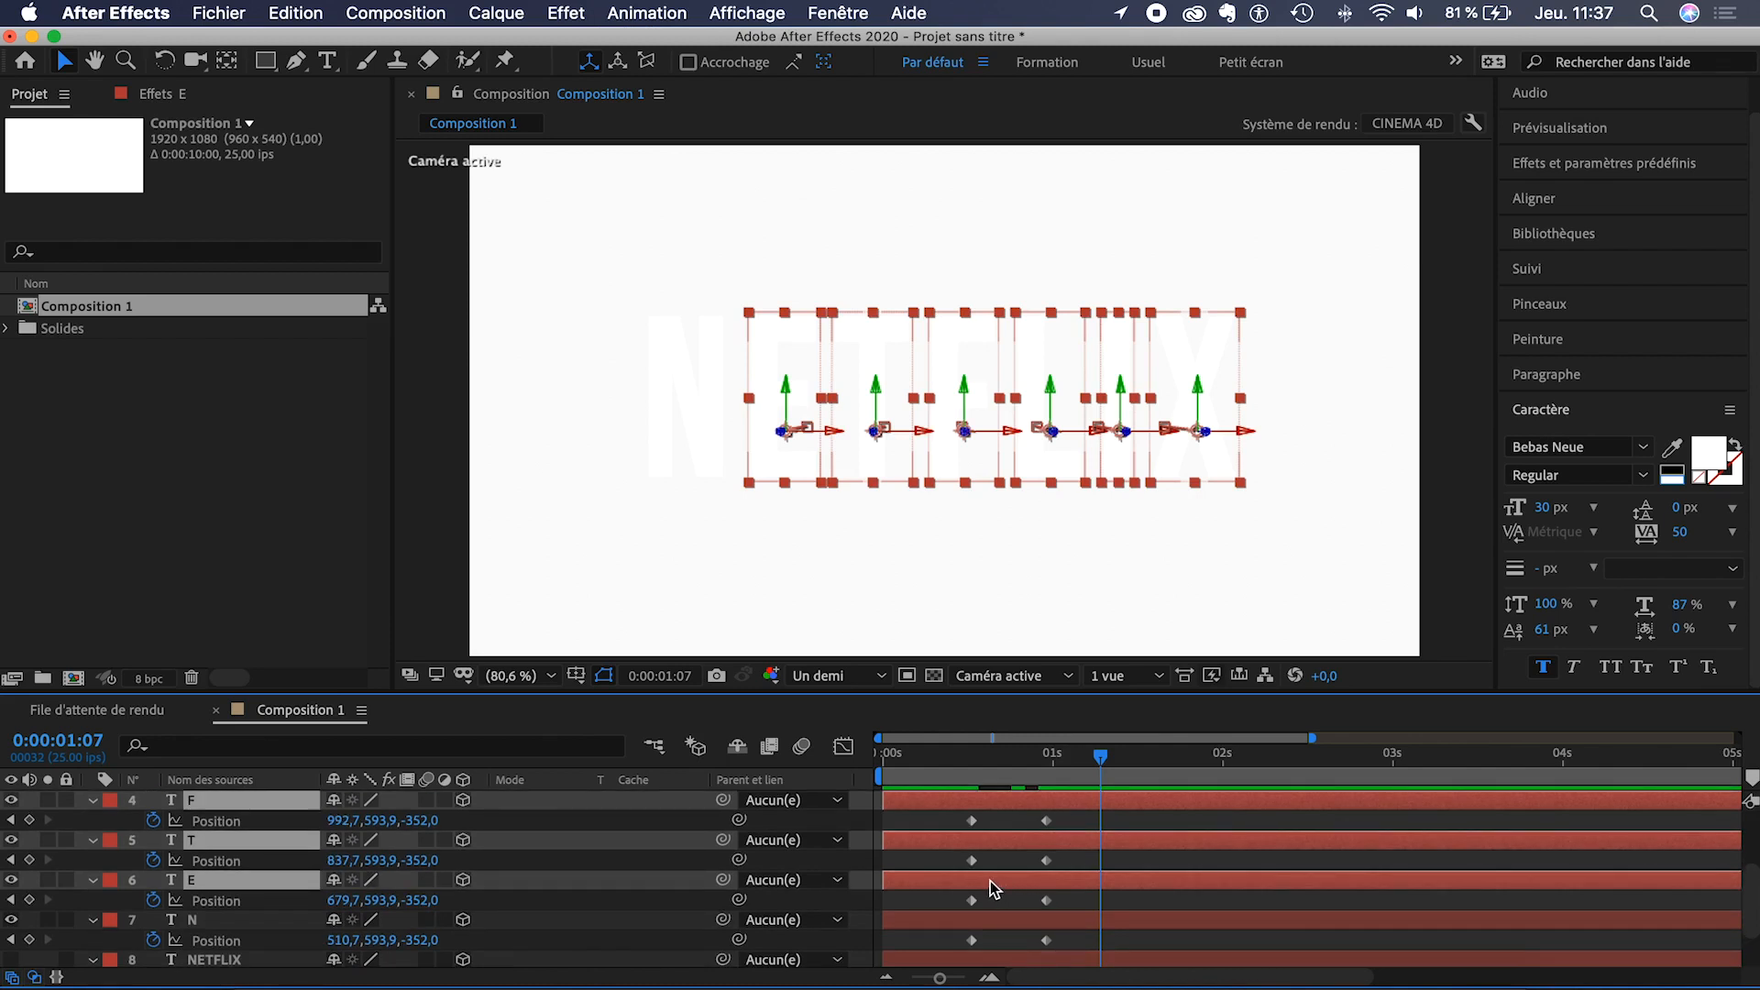
pyautogui.moveTo(989, 882); pyautogui.dragTo(1043, 801)
pyautogui.keyDown('shift'); pyautogui.click(1022, 842); pyautogui.keyUp('shift')
pyautogui.click(1032, 799)
pyautogui.scroll(4, 1036, 863)
pyautogui.keyDown('shift'); pyautogui.click(1034, 863); pyautogui.keyUp('shift')
pyautogui.moveTo(1039, 871); pyautogui.dragTo(1071, 822)
pyautogui.scroll(1, 1056, 865)
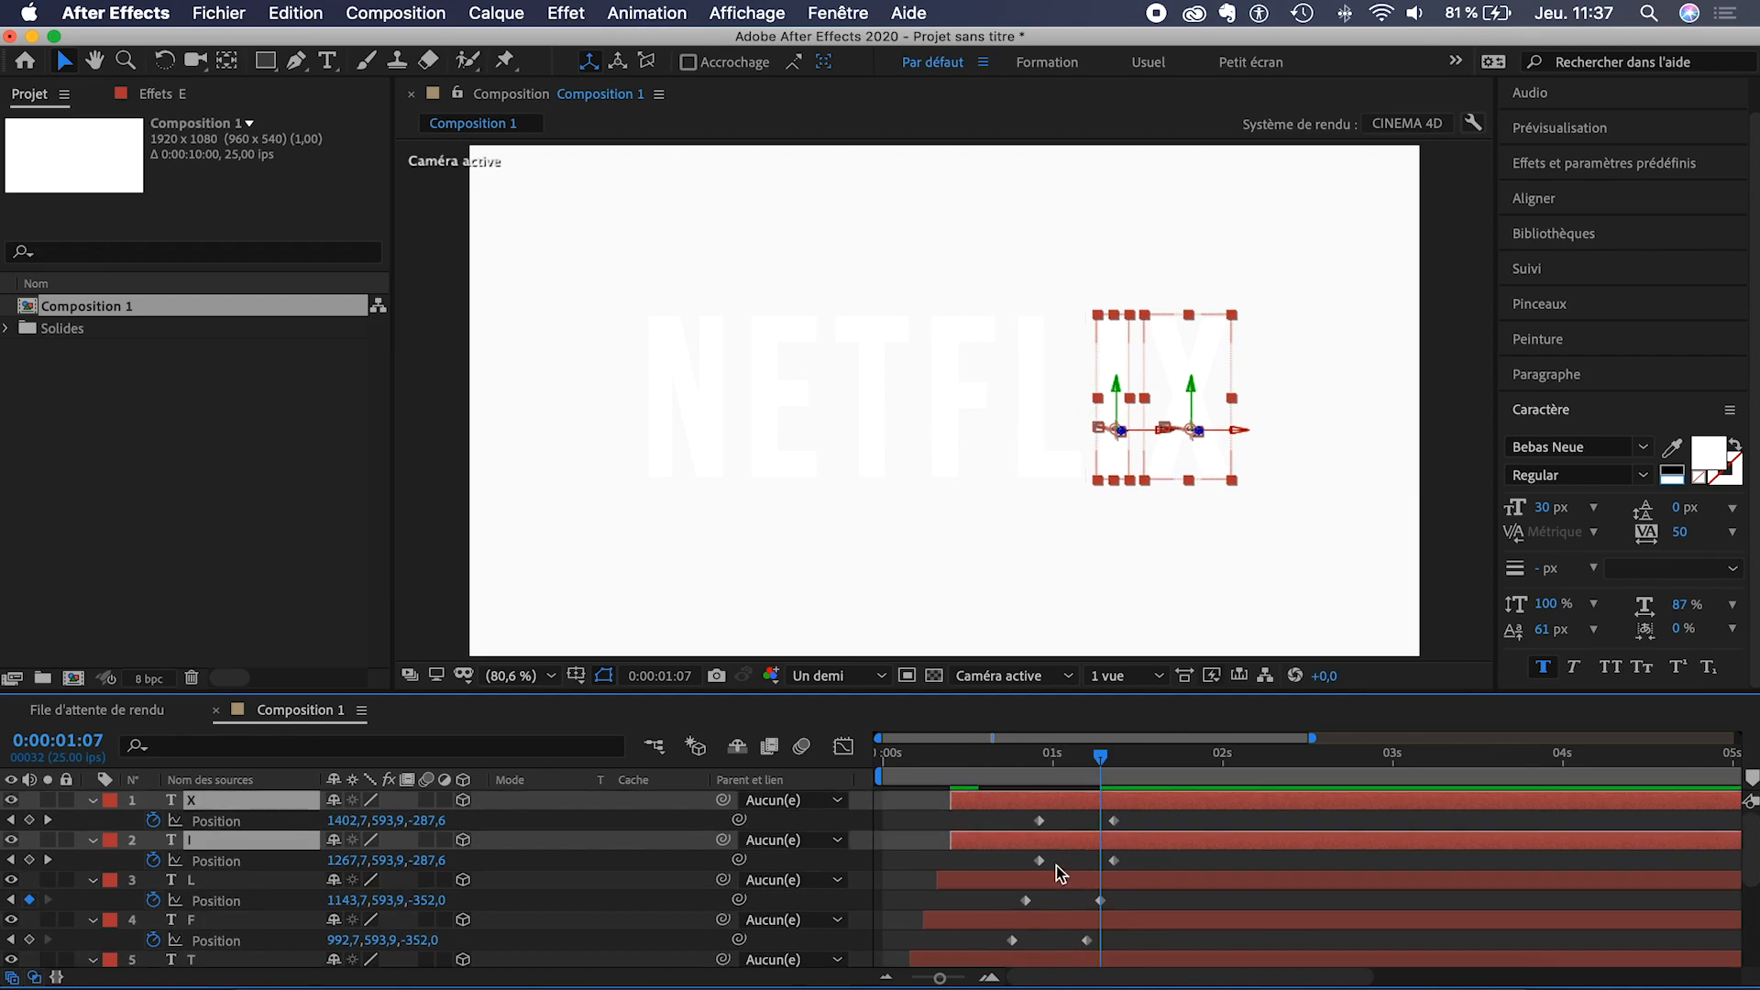
pyautogui.click(1070, 856)
pyautogui.moveTo(1060, 801); pyautogui.dragTo(928, 757)
pyautogui.click(1067, 859)
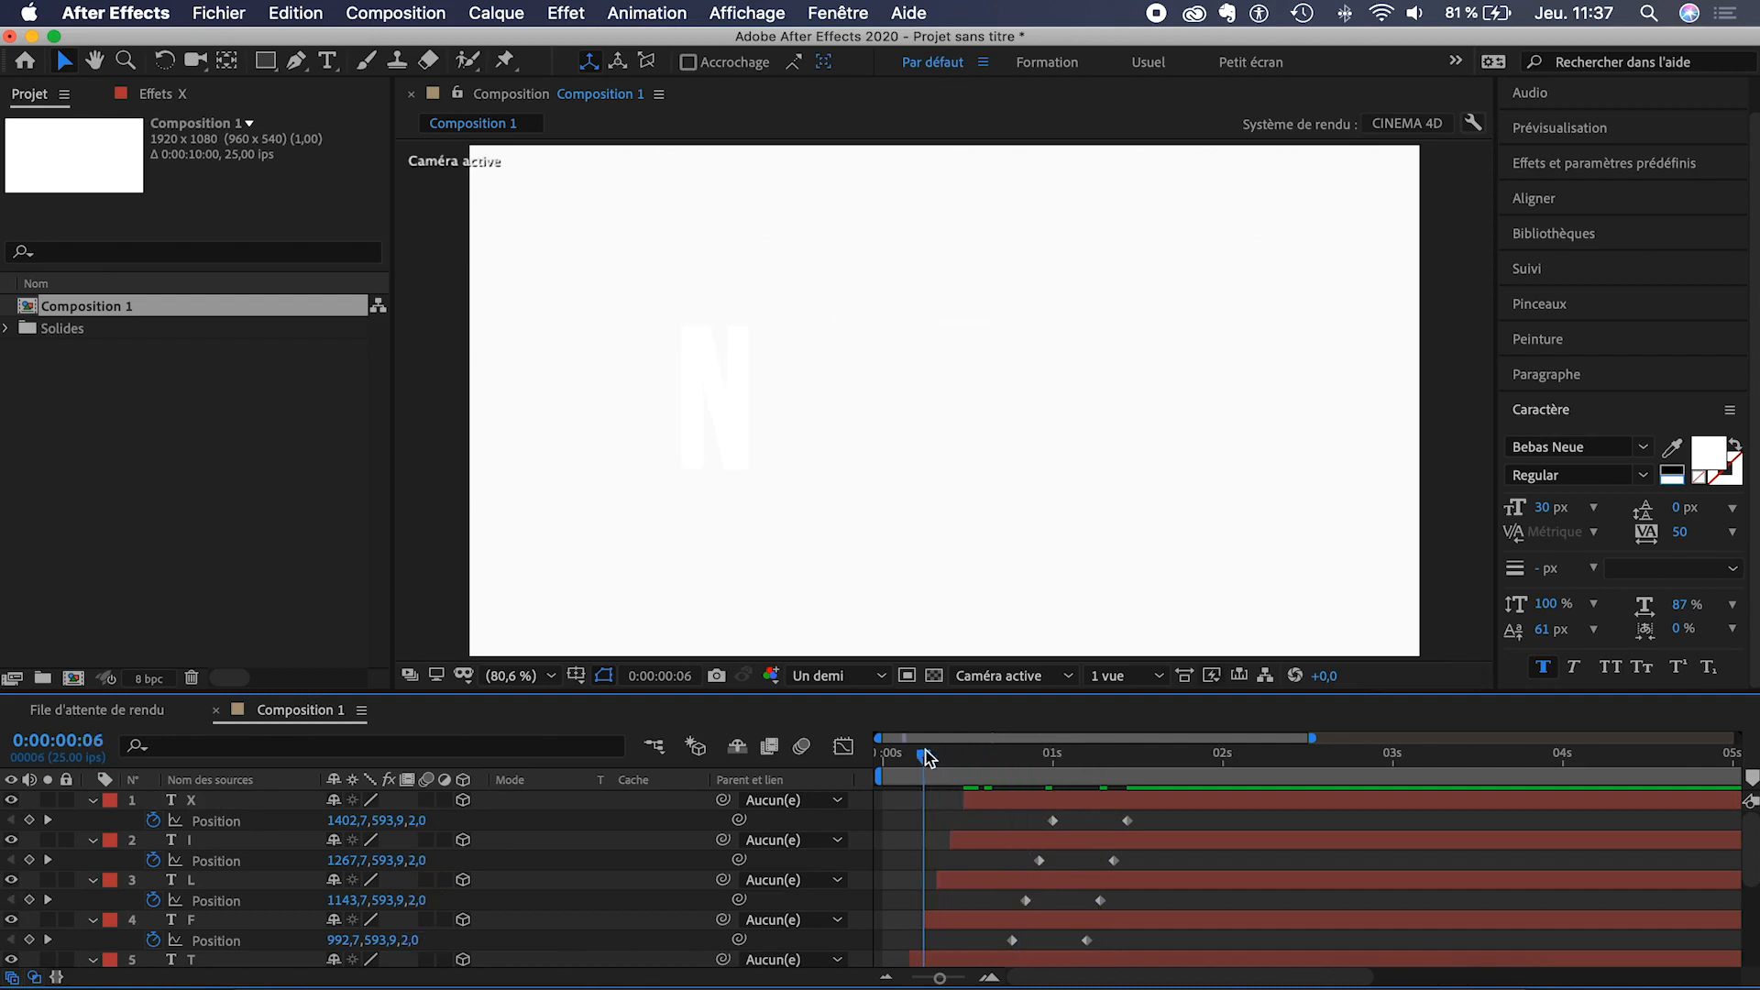
# - Lower the preview resolution to one third (Un tiers) and preview the staggered letter animation from the beginning
pyautogui.click(853, 678)
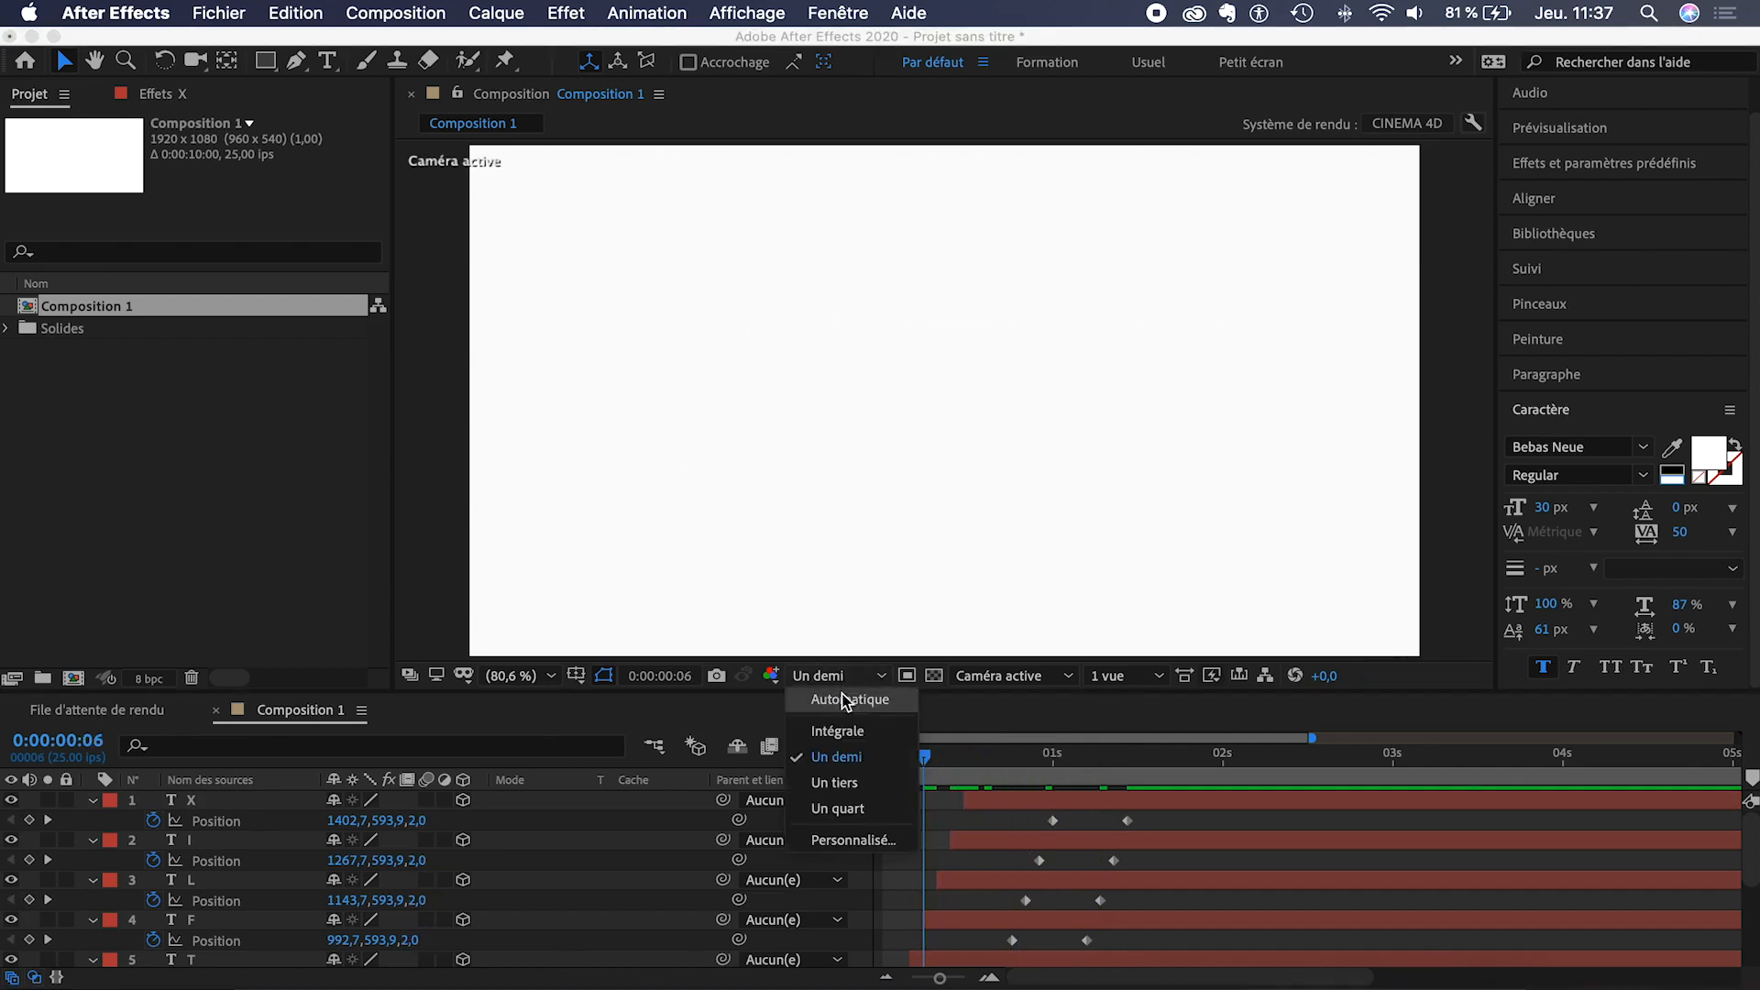
pyautogui.click(837, 784)
pyautogui.click(890, 757)
pyautogui.moveTo(887, 759); pyautogui.dragTo(874, 761)
pyautogui.press('space')
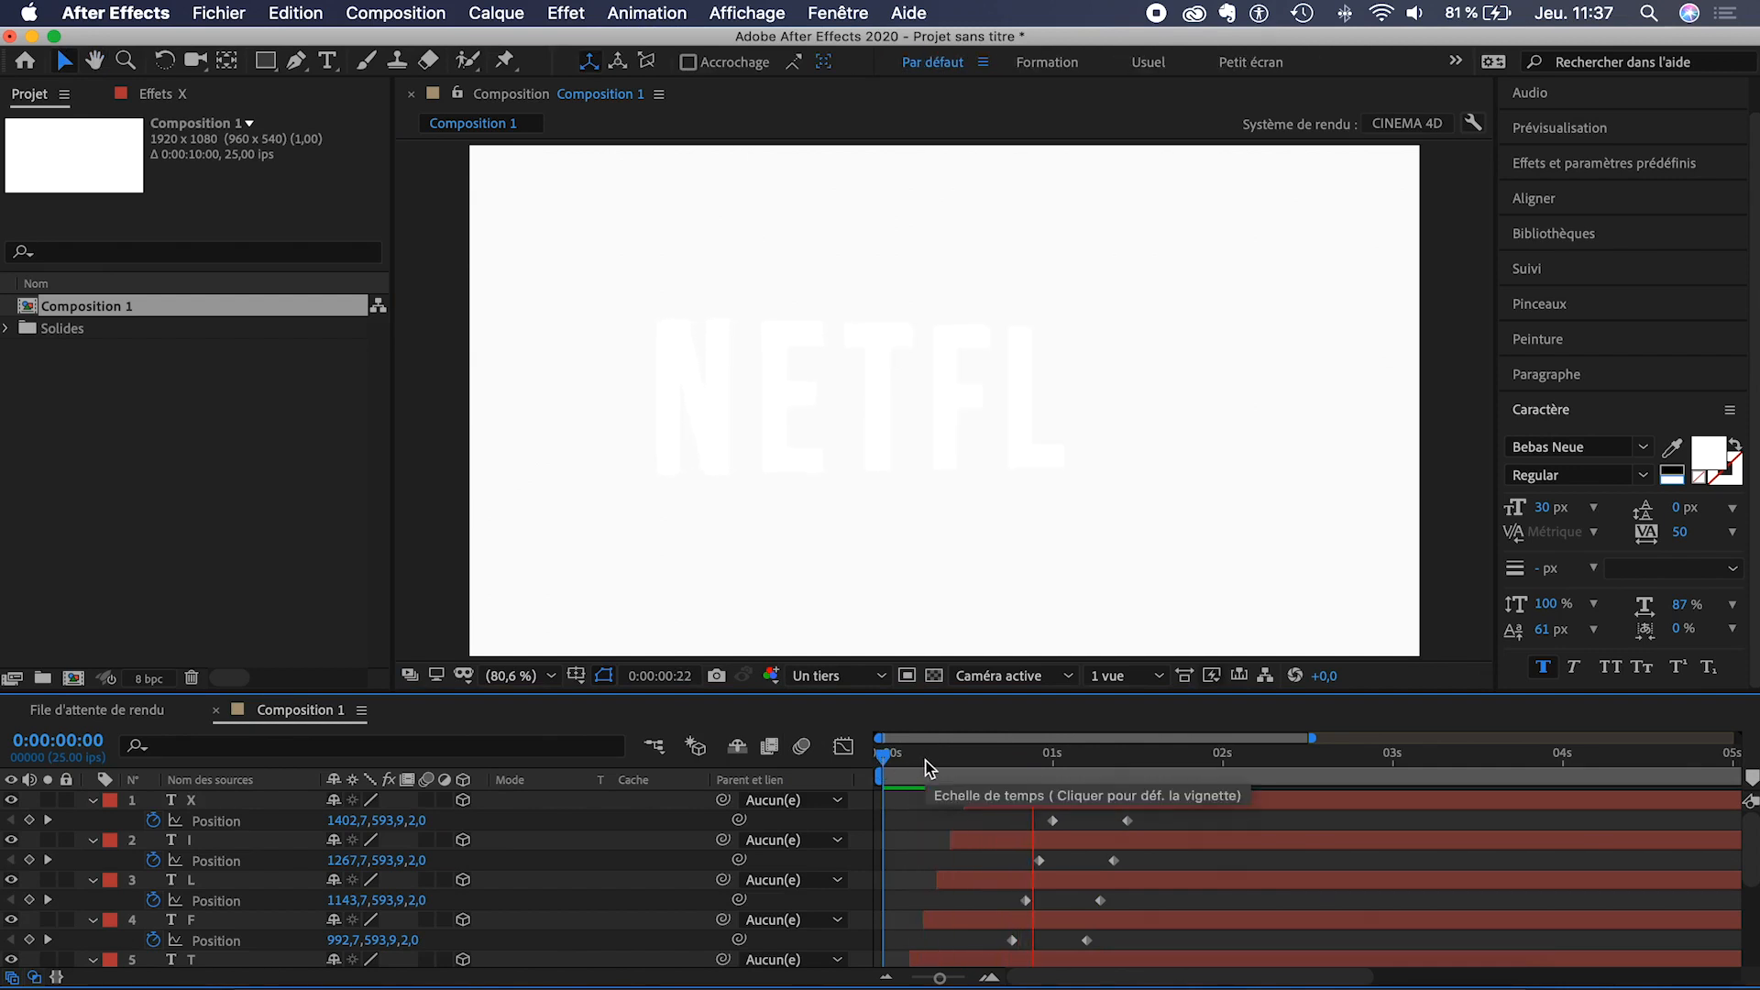
# - Set the Z position of all seven letter layers to 2 at 0:00:01:16
pyautogui.moveTo(928, 768); pyautogui.dragTo(1166, 763)
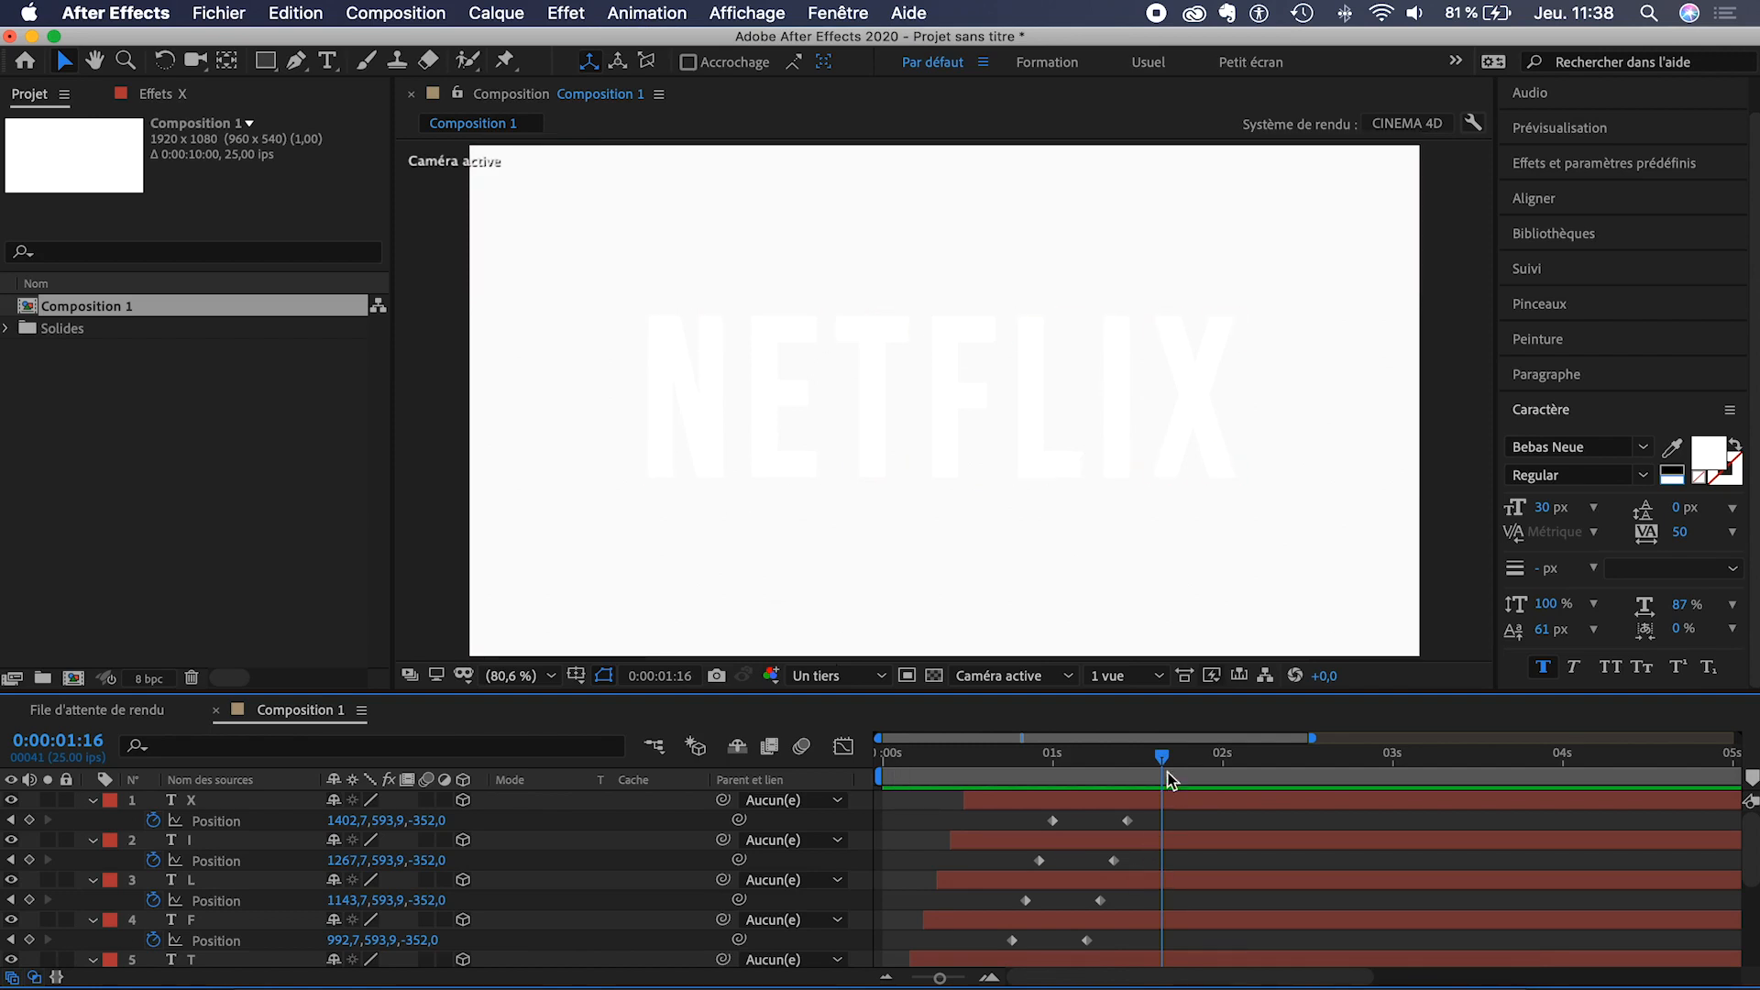
pyautogui.moveTo(1162, 762); pyautogui.dragTo(1156, 765)
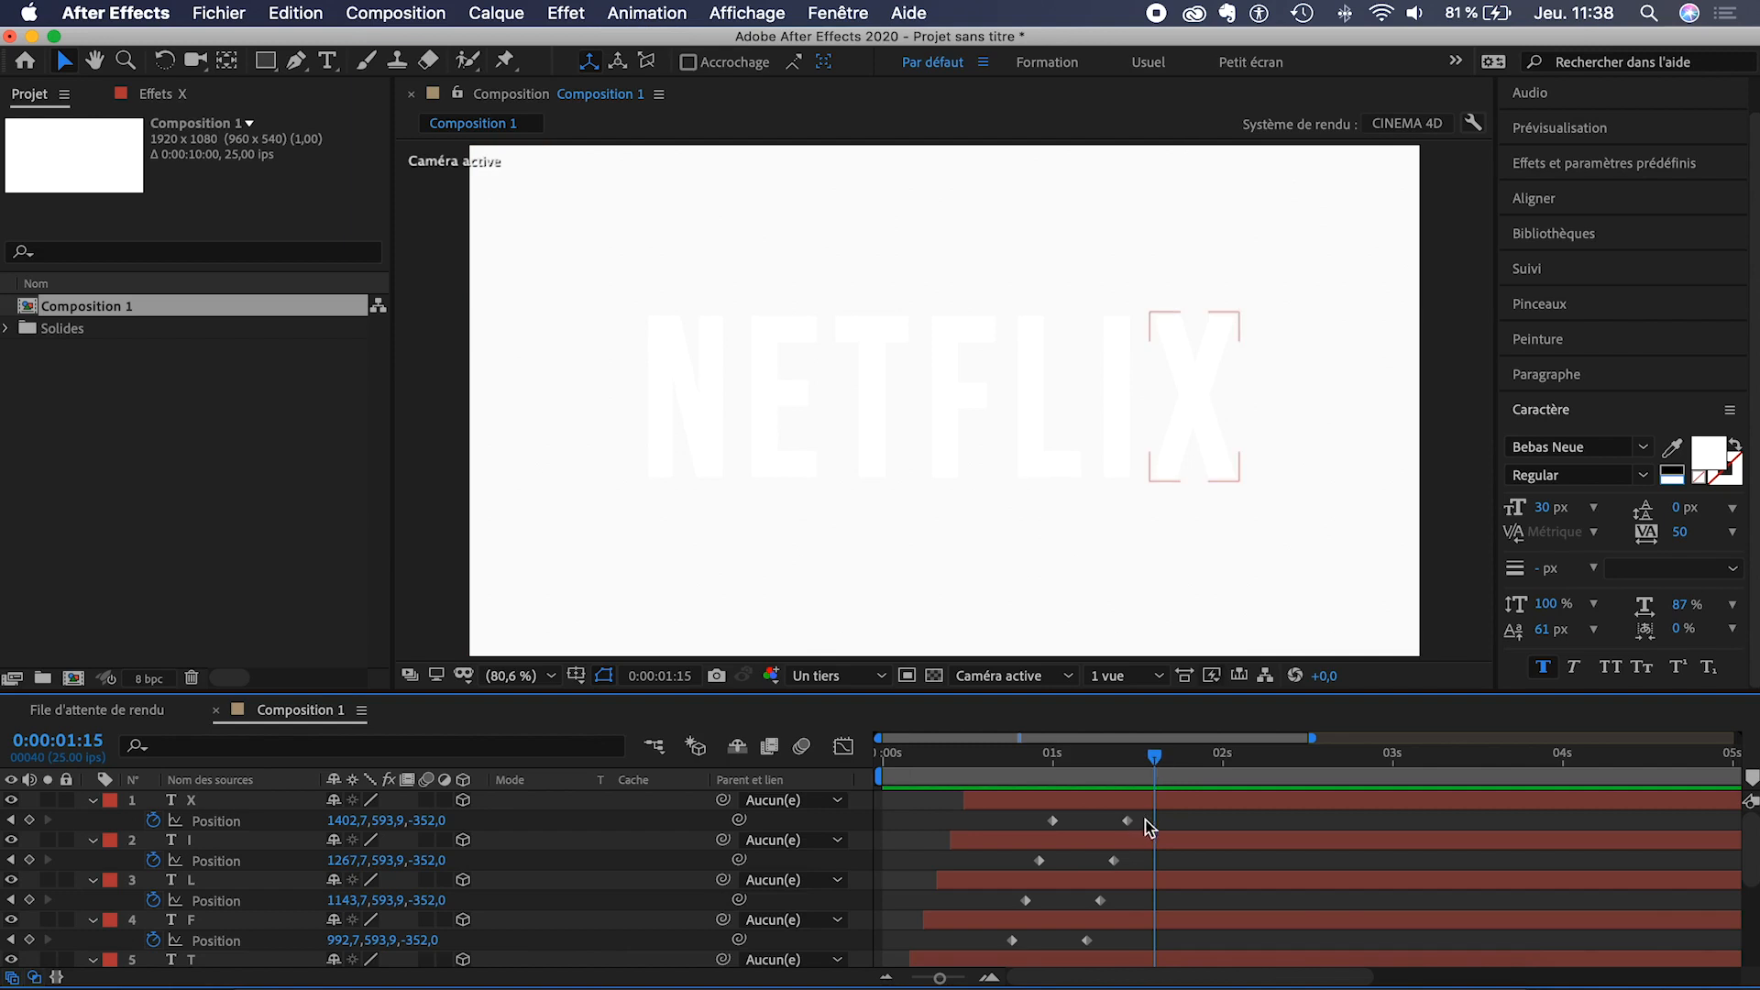
pyautogui.click(1162, 761)
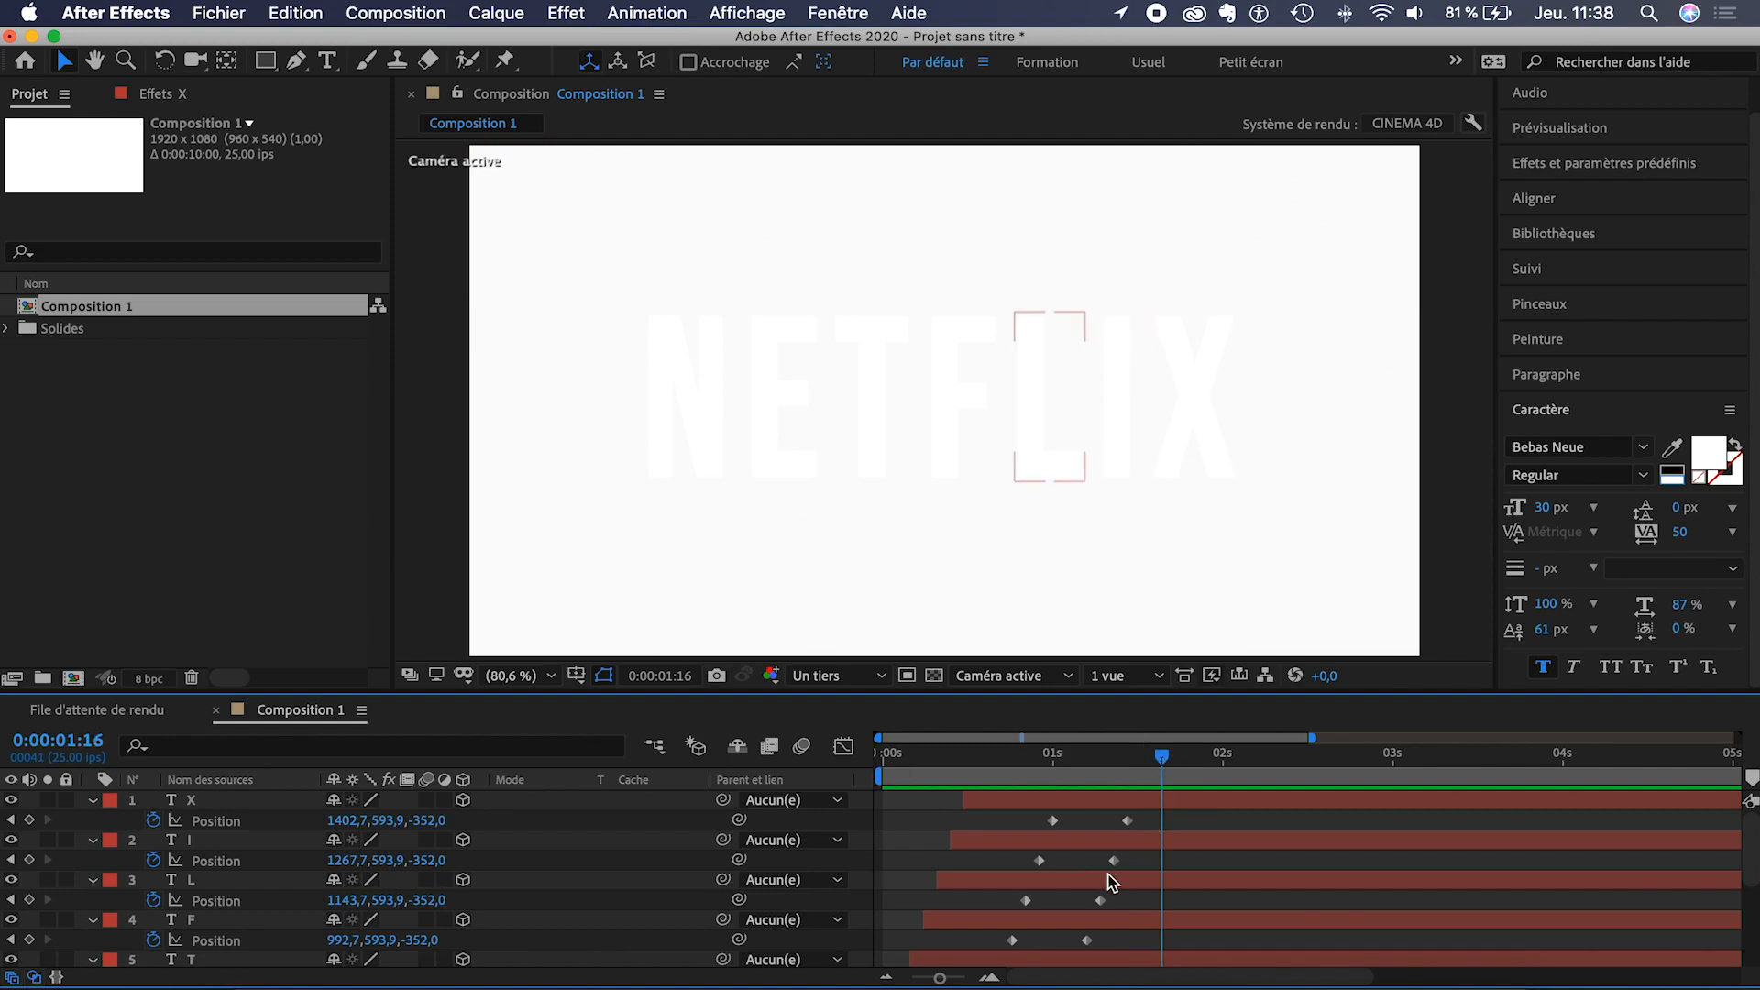
pyautogui.click(1103, 807)
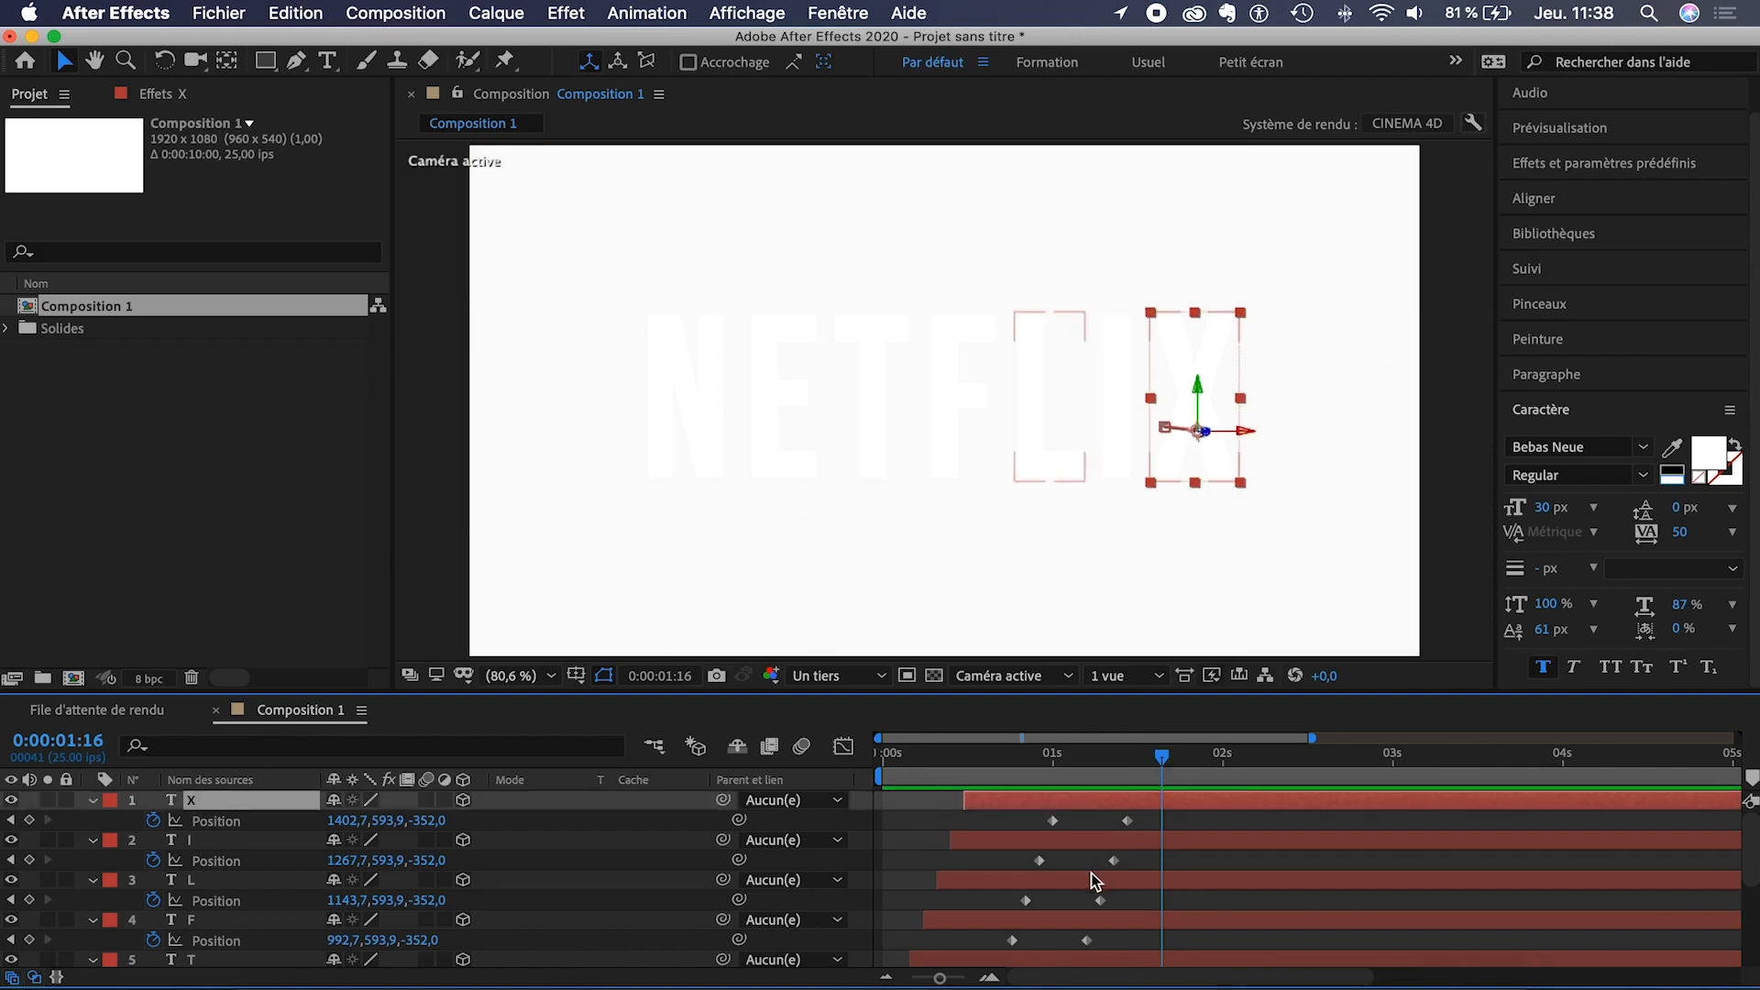
pyautogui.scroll(-5, 1091, 873)
pyautogui.scroll(-1, 1094, 912)
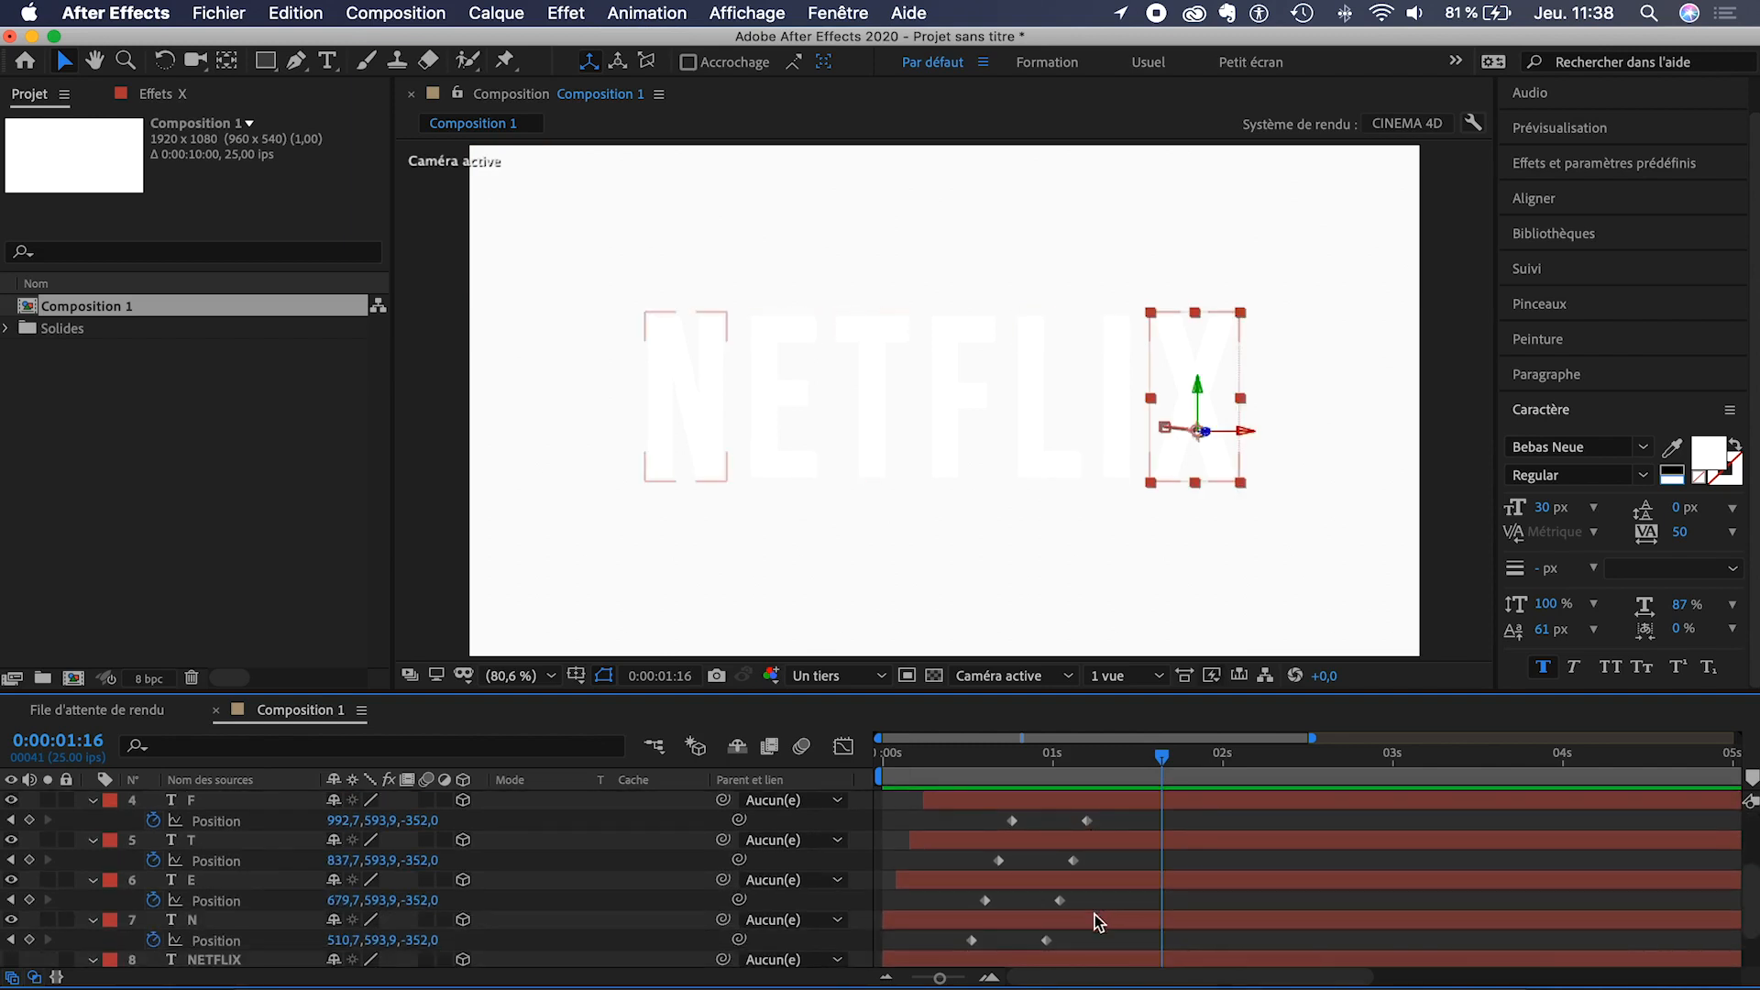
pyautogui.press('super+a')
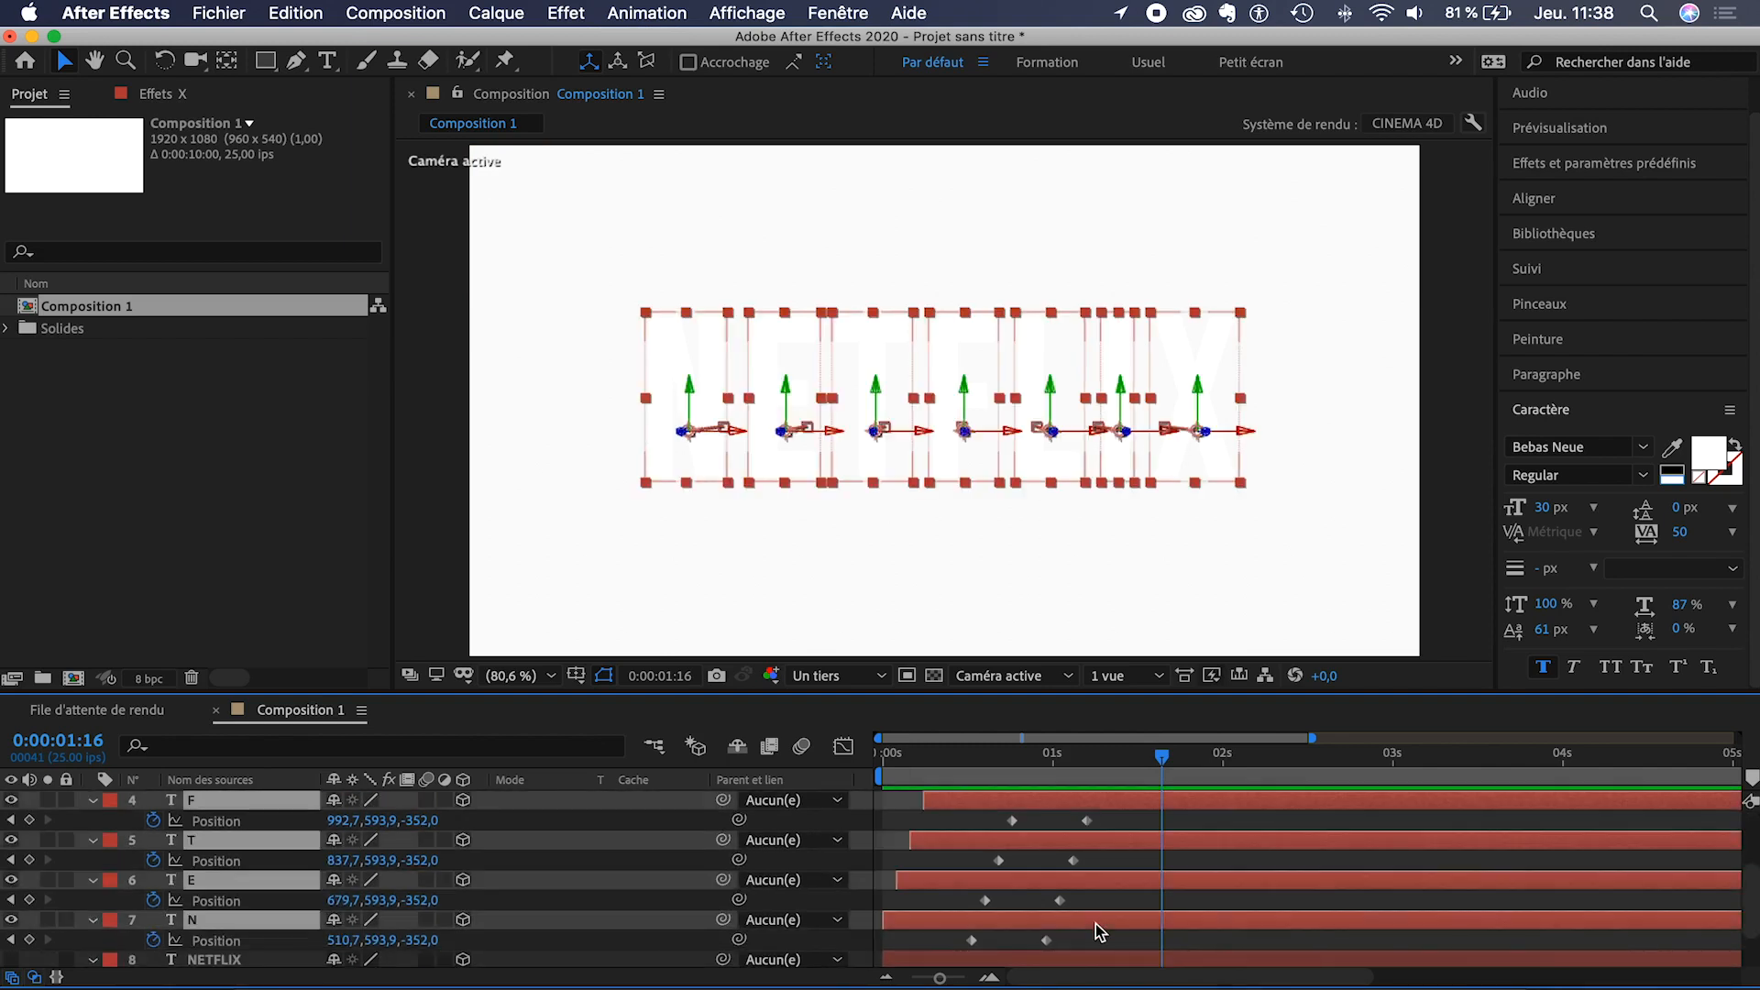
pyautogui.moveTo(425, 940); pyautogui.dragTo(743, 949)
pyautogui.click(410, 941)
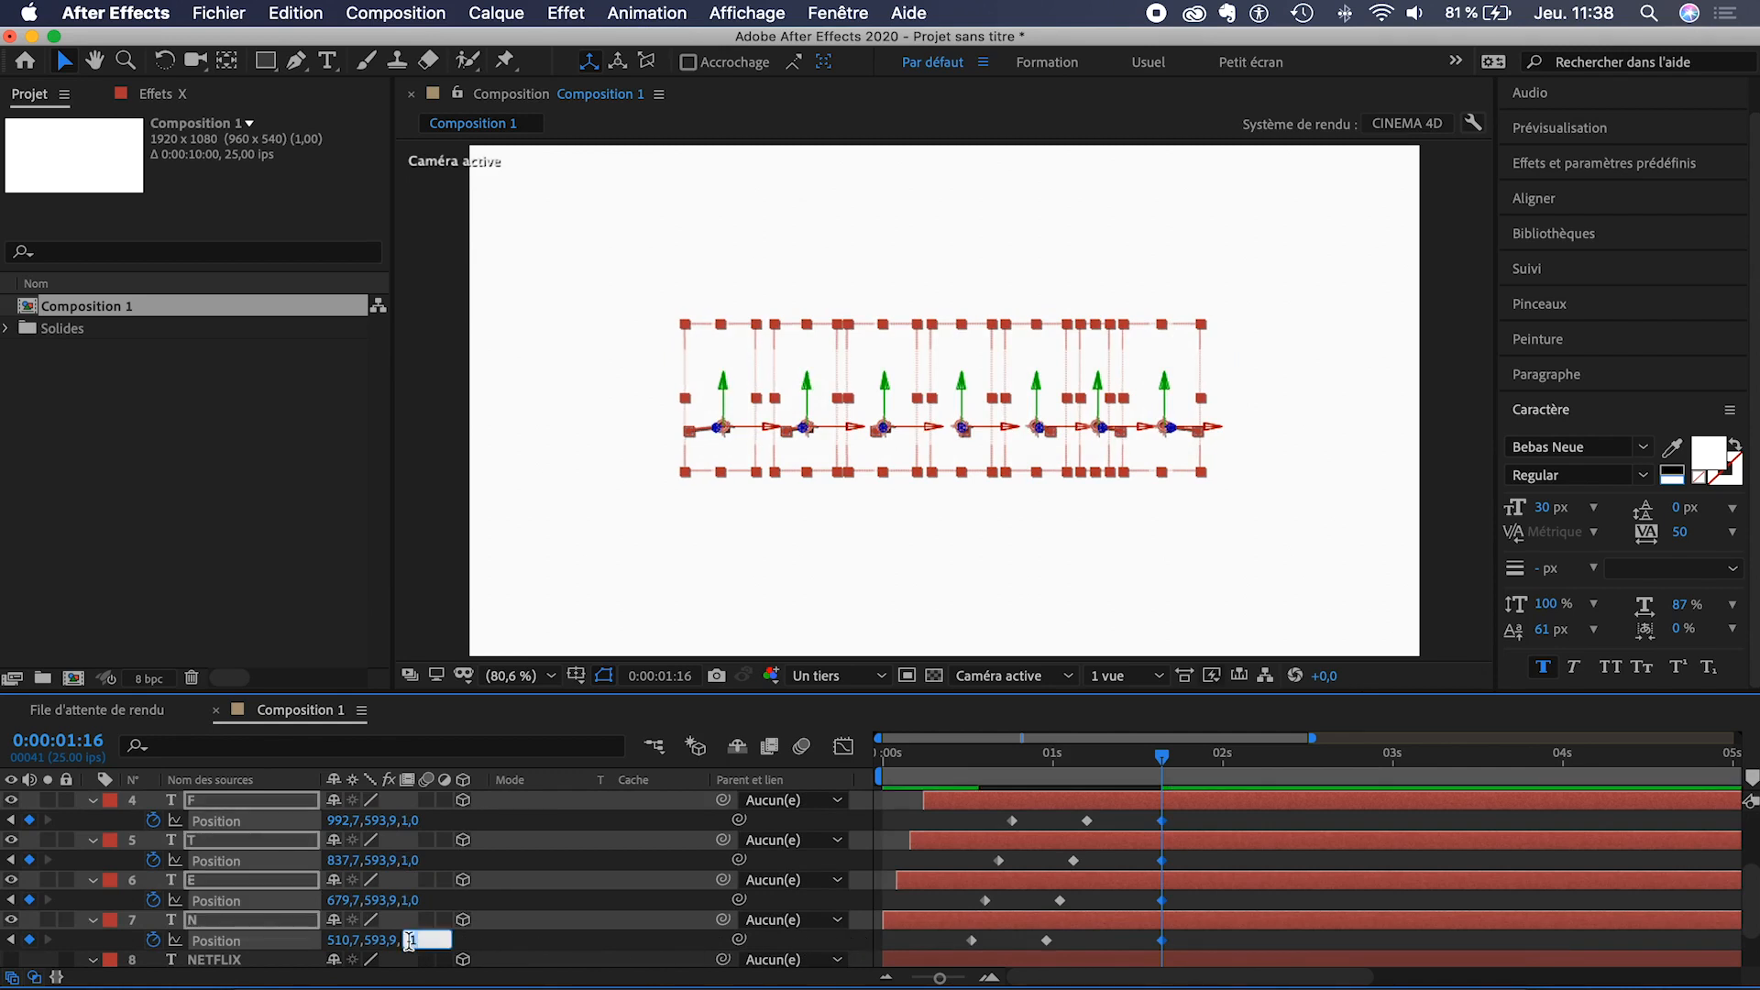
pyautogui.write('2')
pyautogui.click(521, 943)
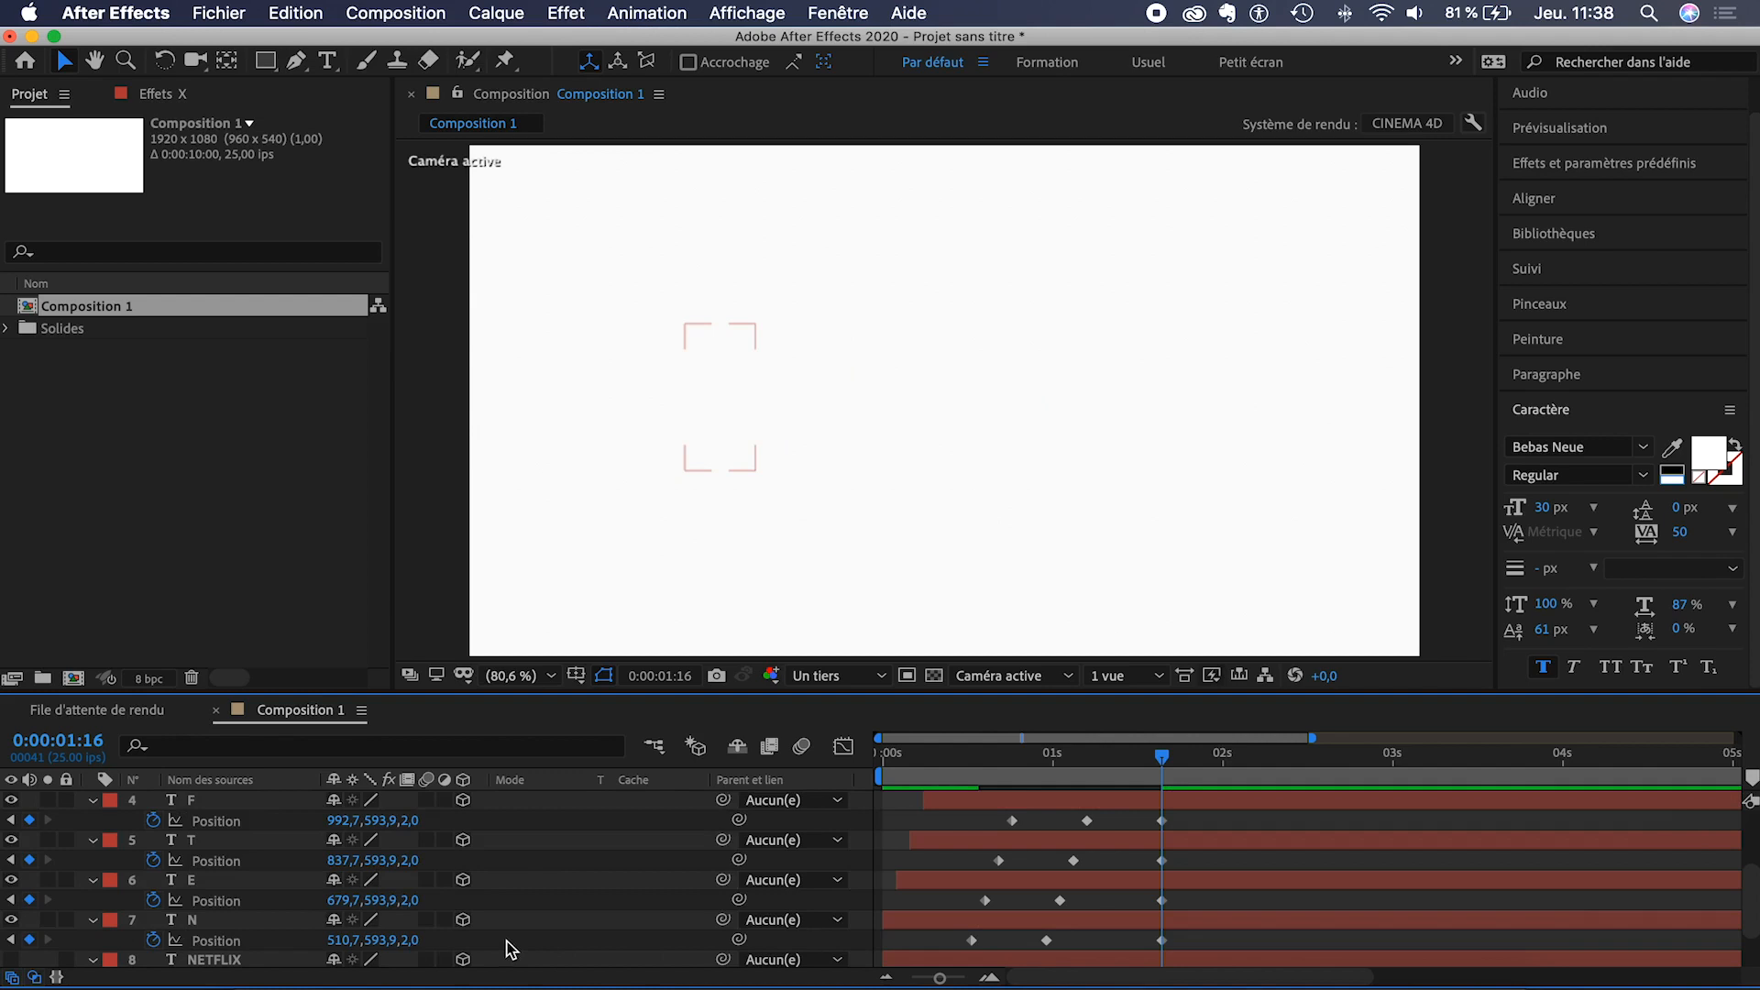
# - Apply Easy Ease to all Position keyframes of the seven letter layers in the speed graph
pyautogui.moveTo(1156, 753)
pyautogui.mouseDown()
pyautogui.moveTo(933, 763)
pyautogui.moveTo(1166, 768)
pyautogui.mouseUp()
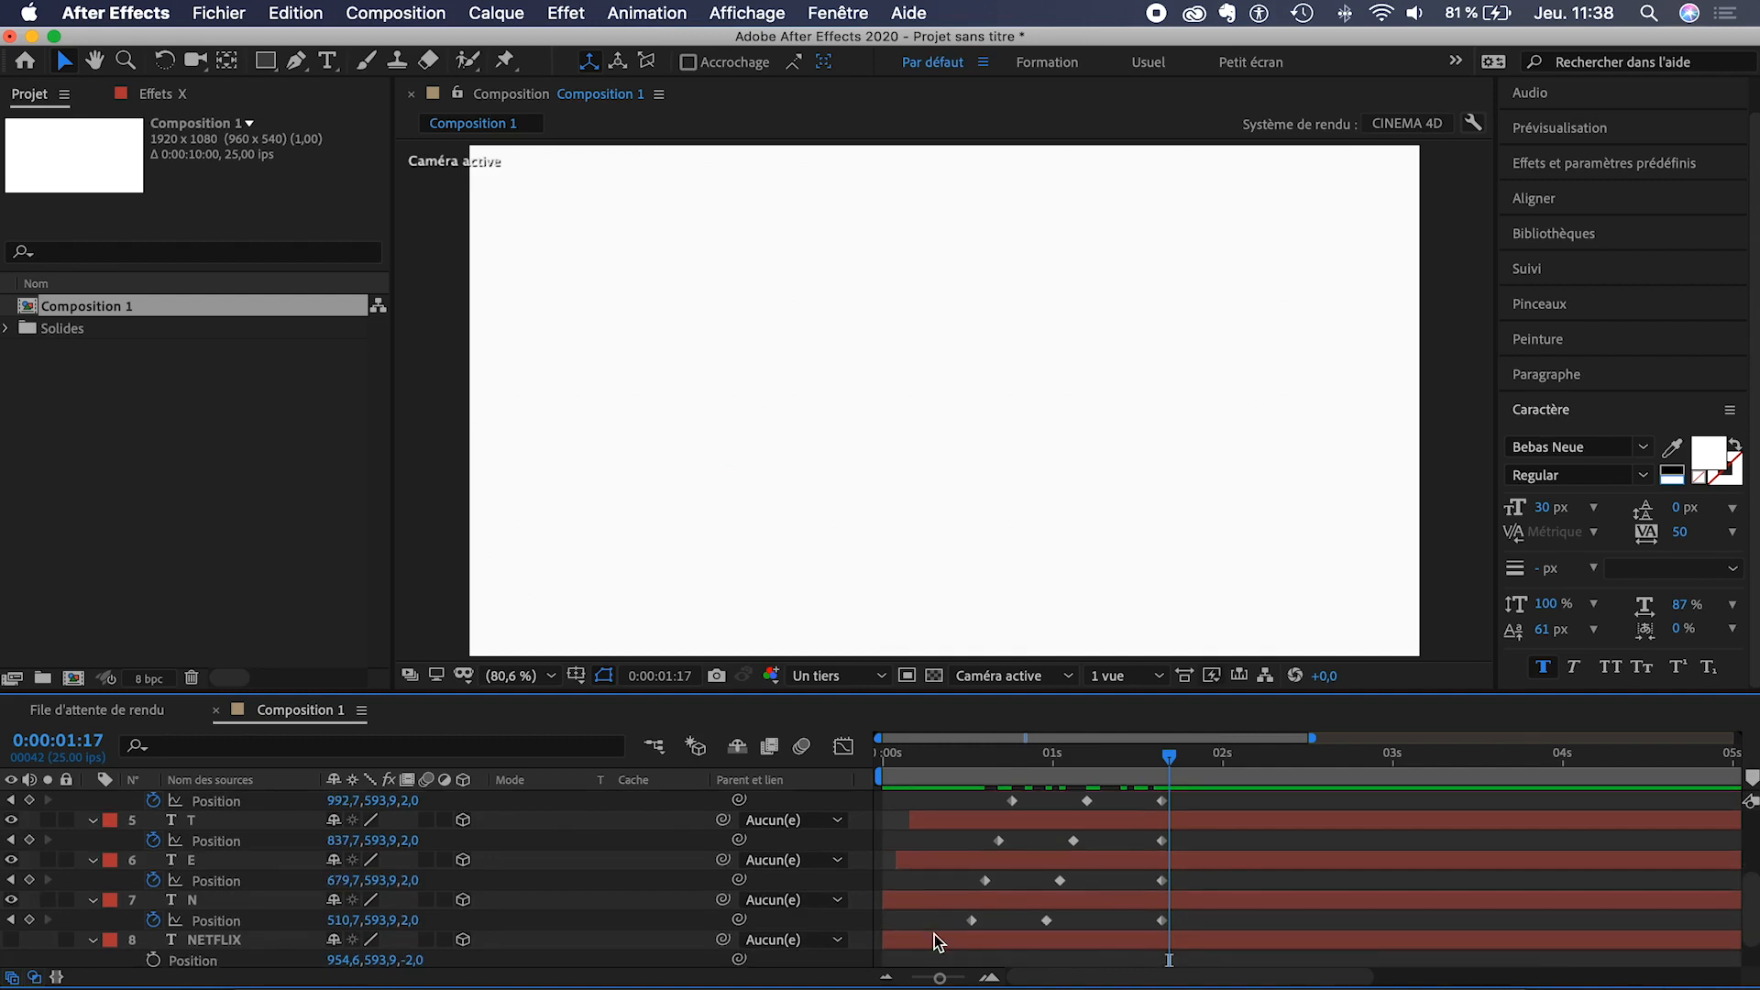
pyautogui.moveTo(949, 944); pyautogui.dragTo(1180, 811)
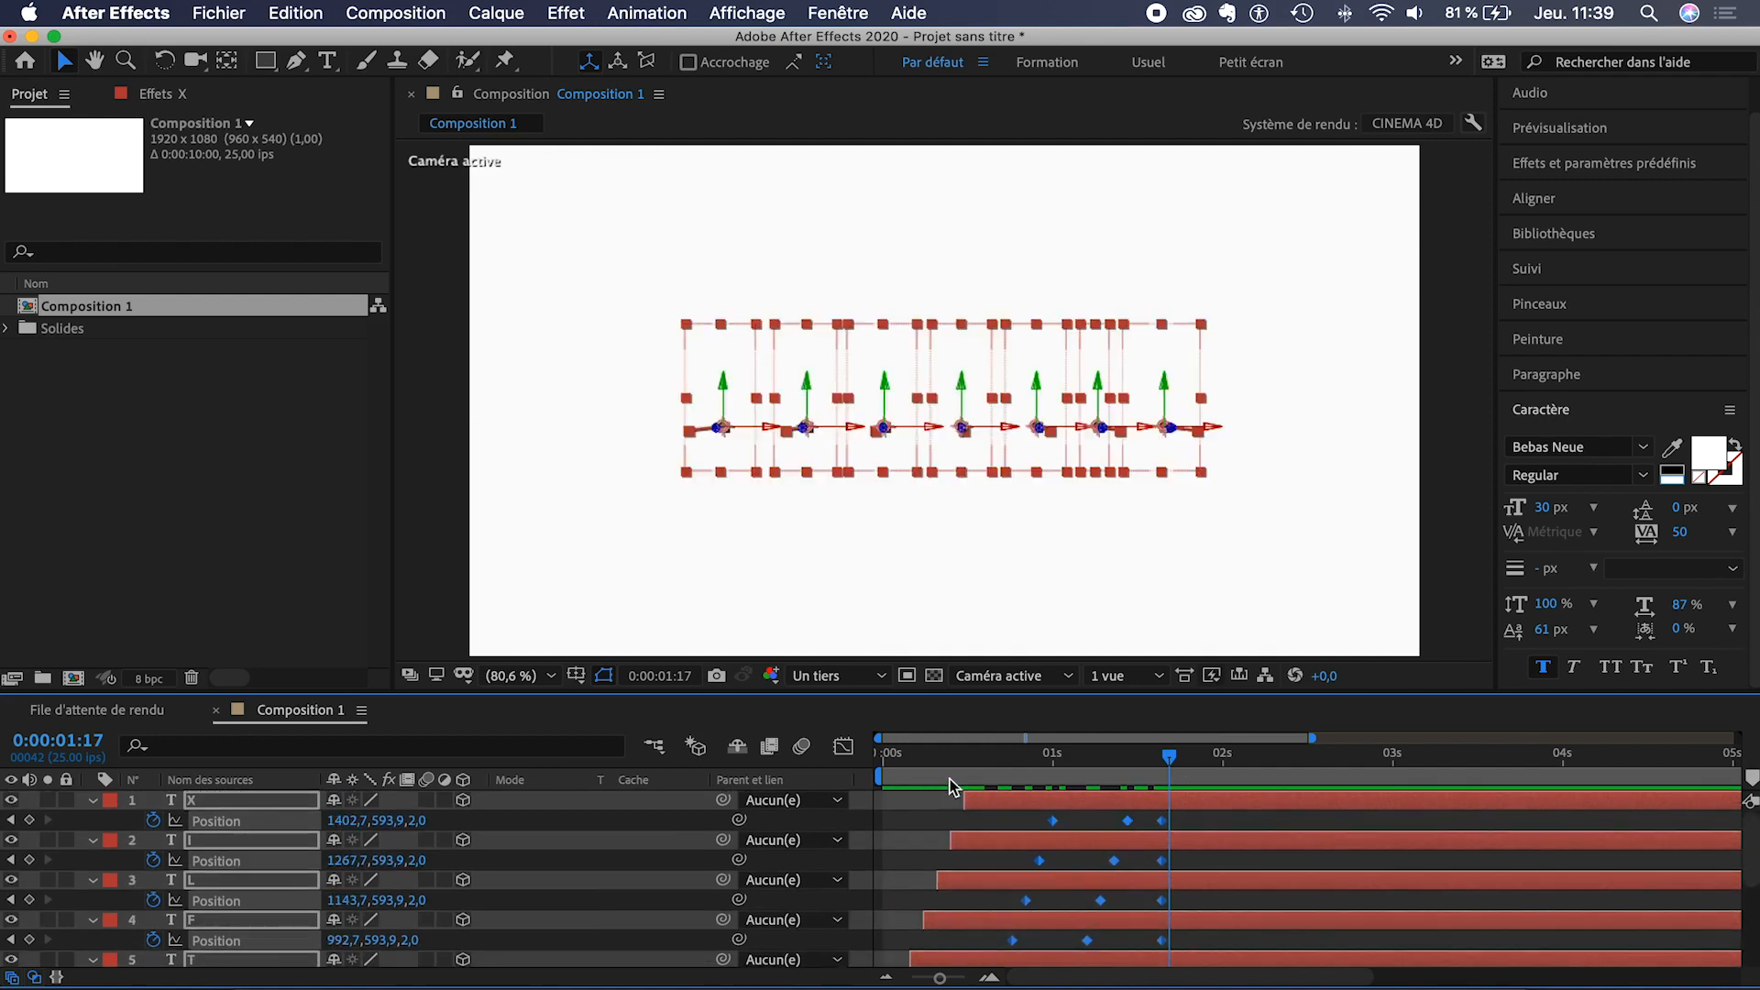
pyautogui.click(842, 745)
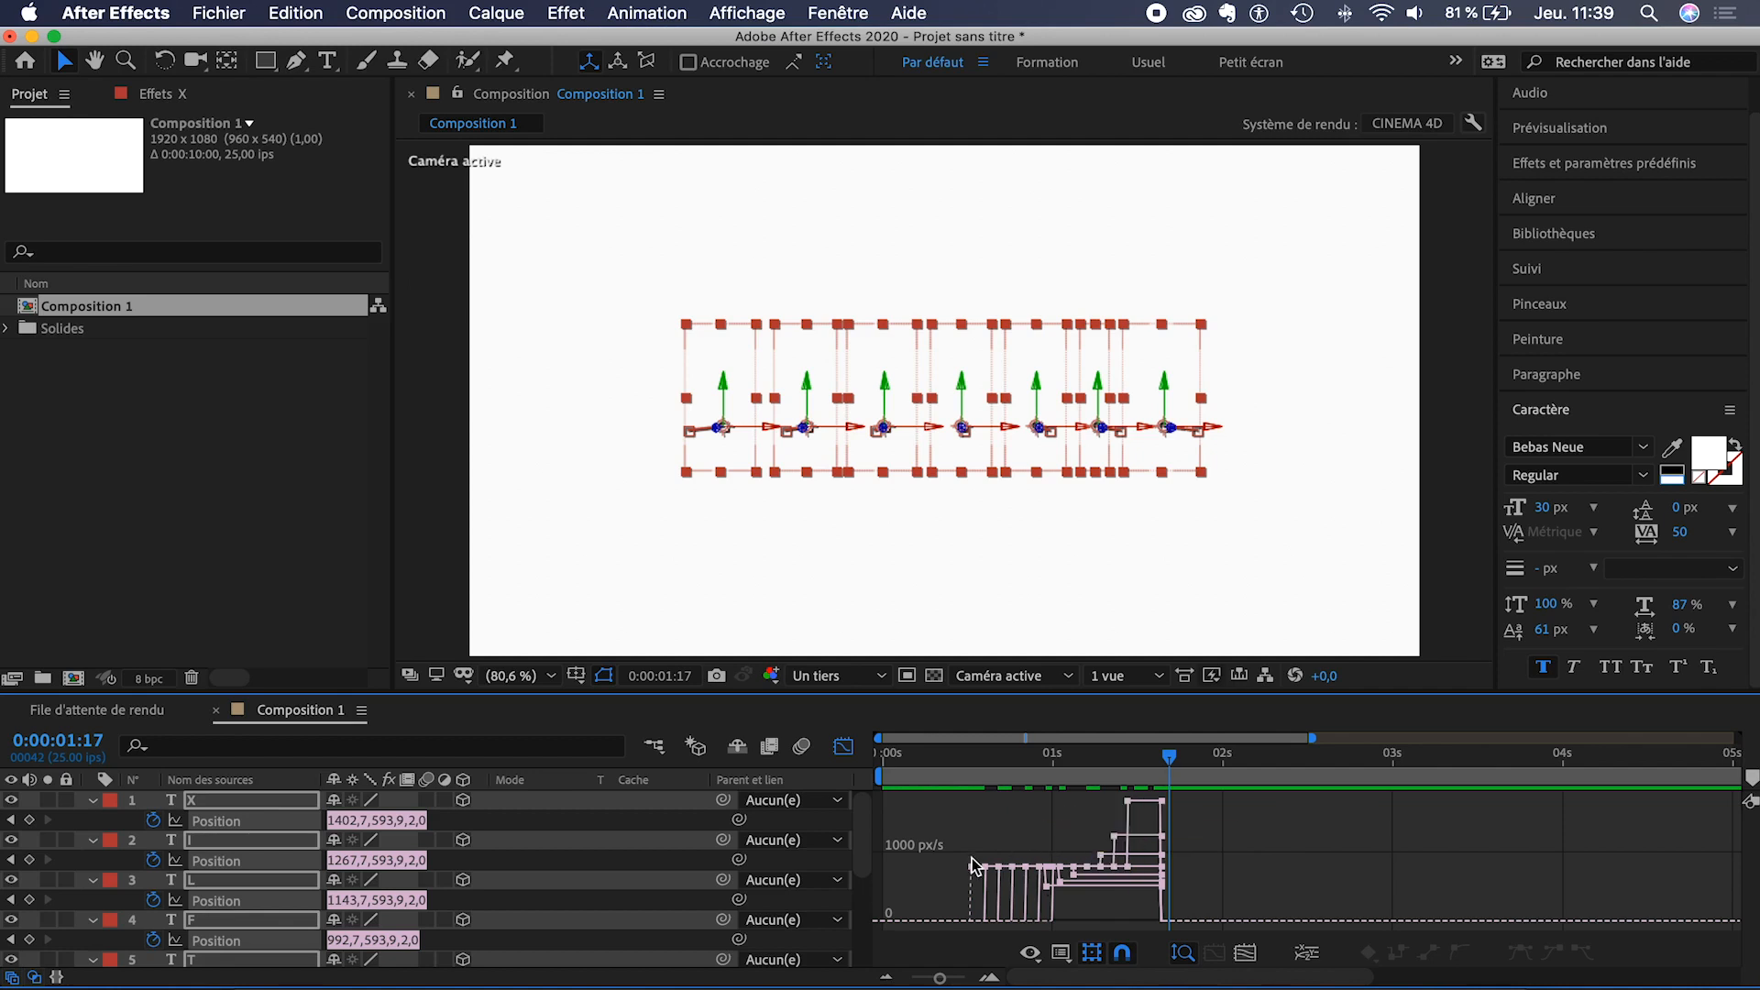
pyautogui.moveTo(927, 805); pyautogui.dragTo(1178, 917)
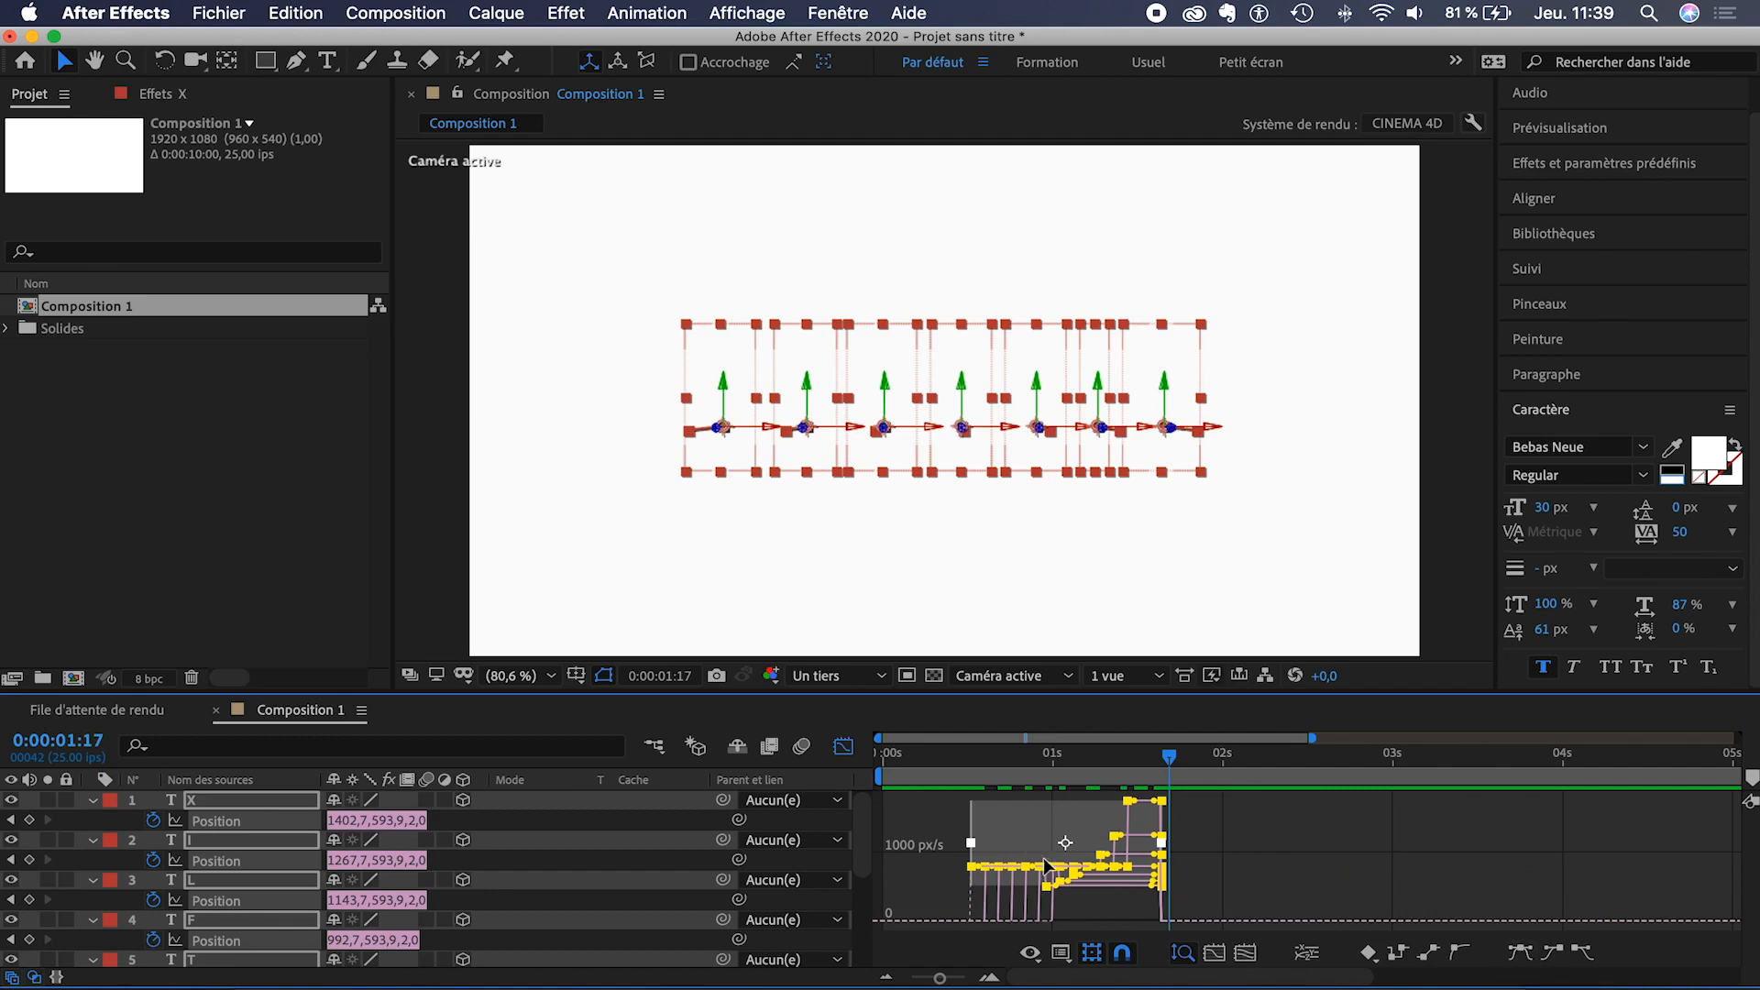
pyautogui.click(1519, 955)
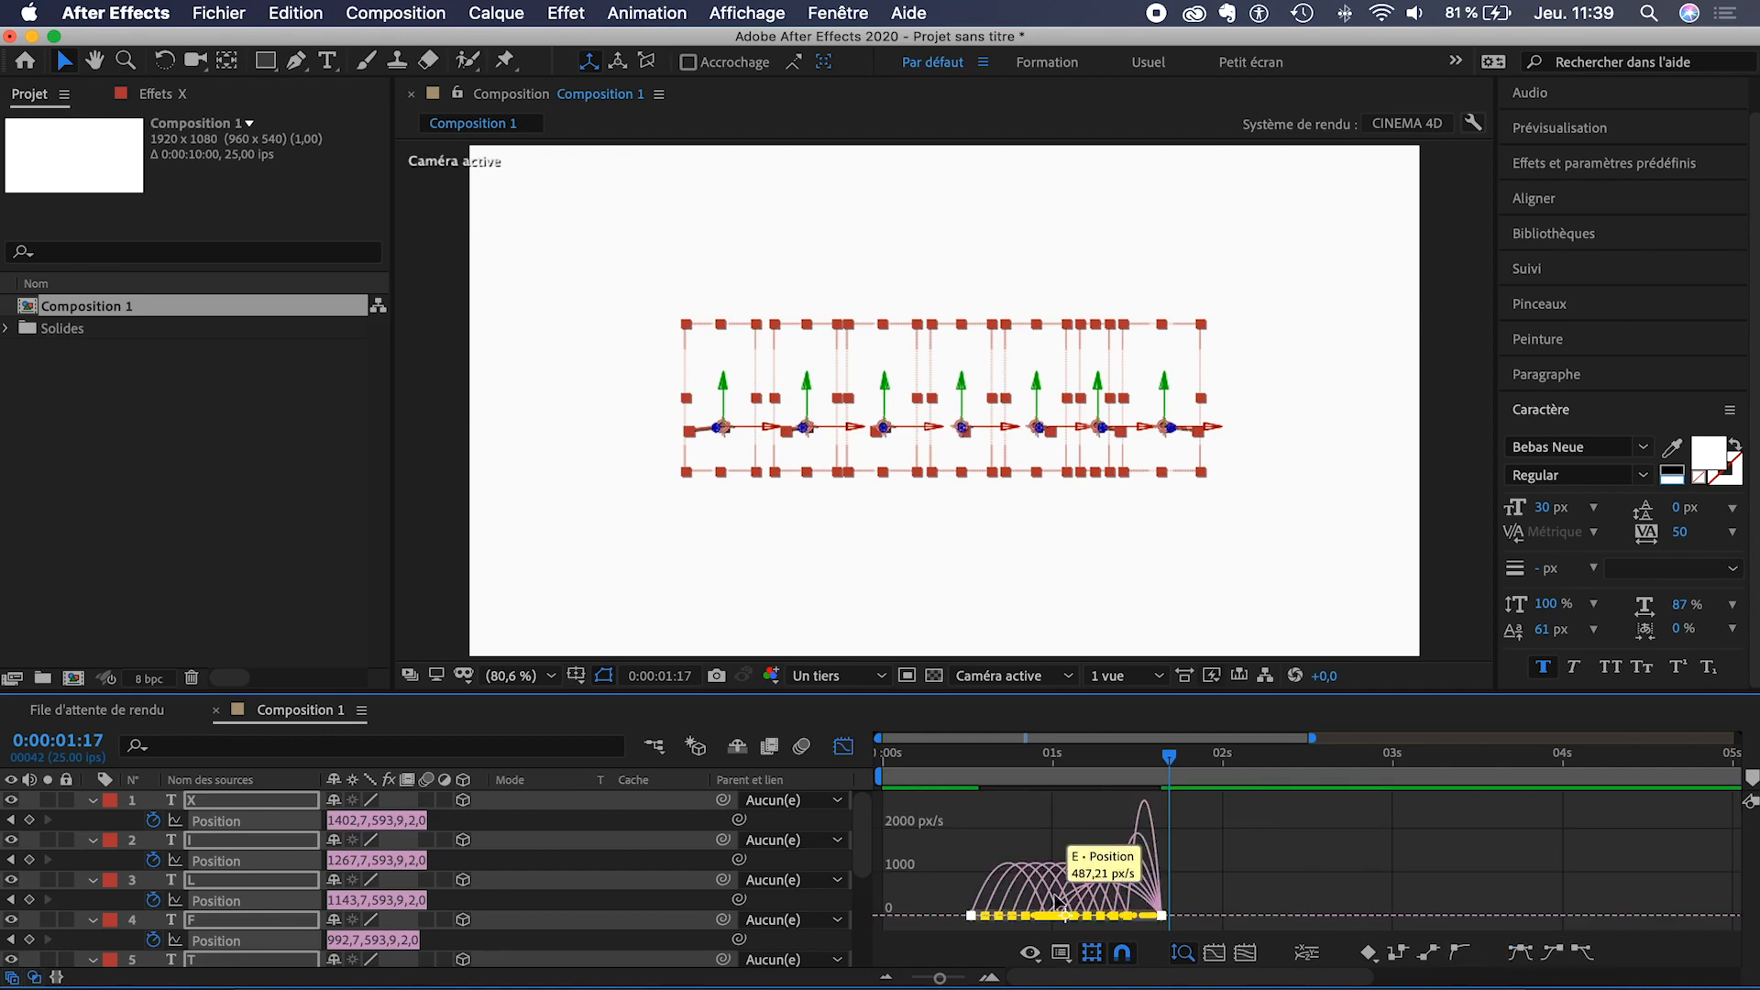
pyautogui.scroll(3, 1054, 899)
pyautogui.hscroll(-3, 1055, 903)
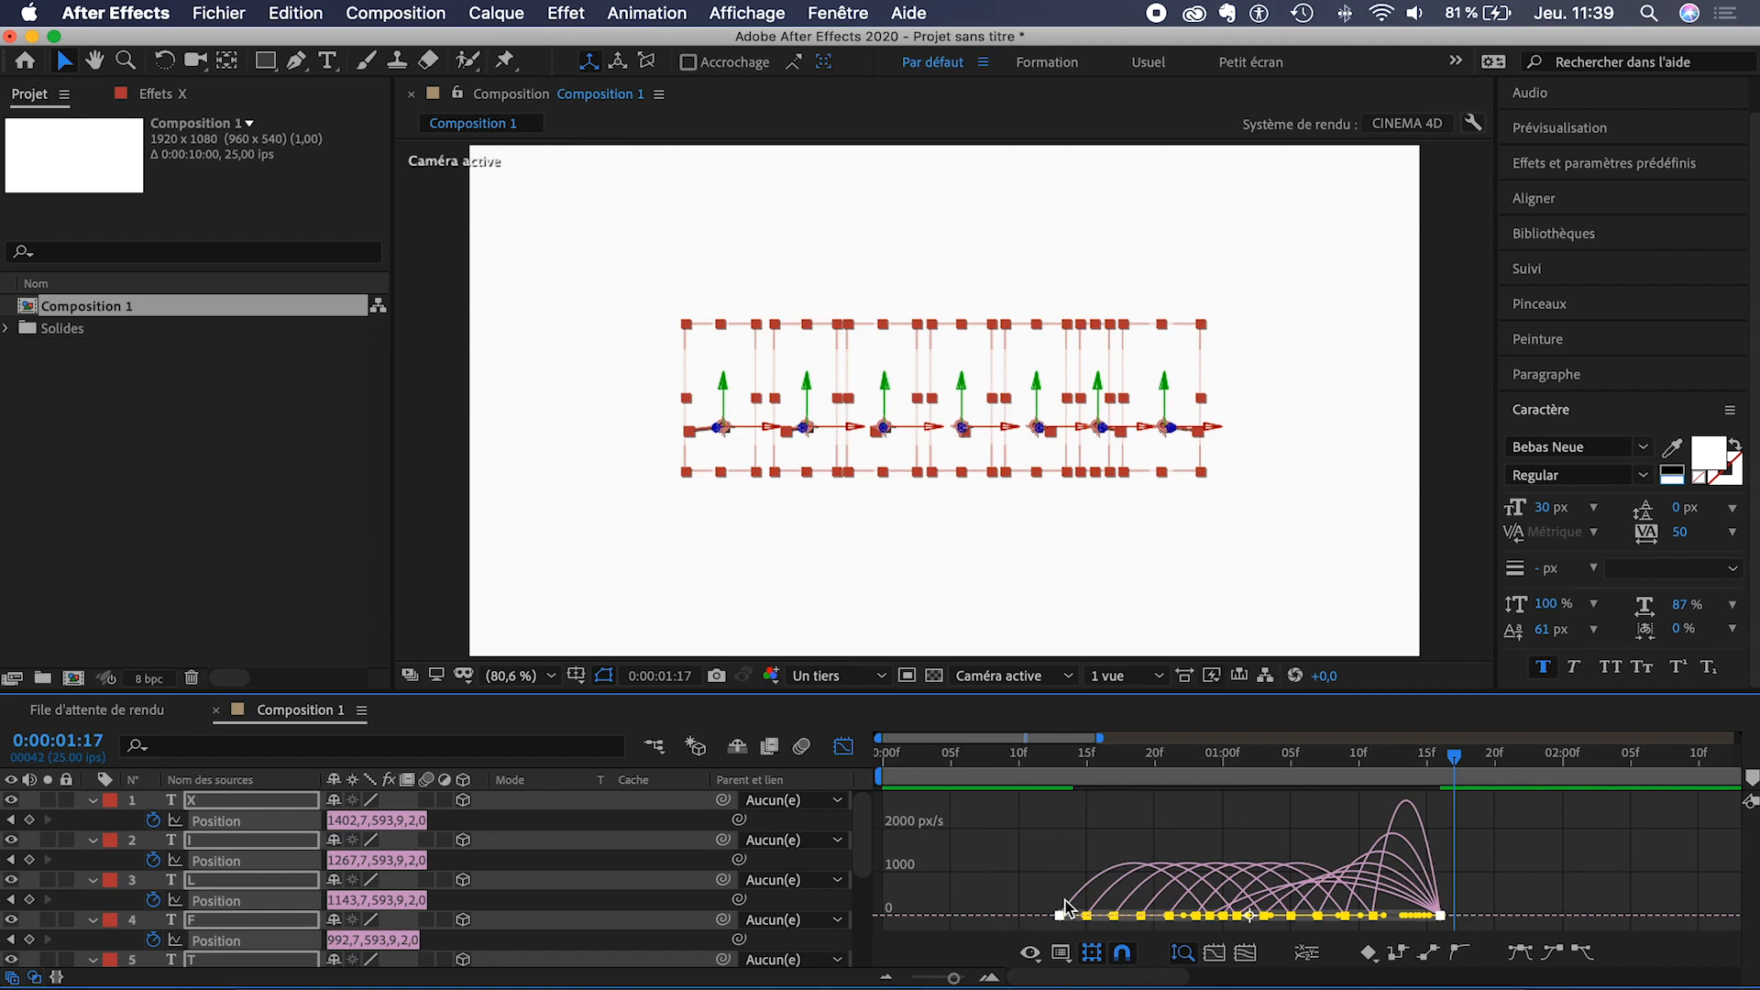
pyautogui.click(842, 746)
pyautogui.click(1164, 815)
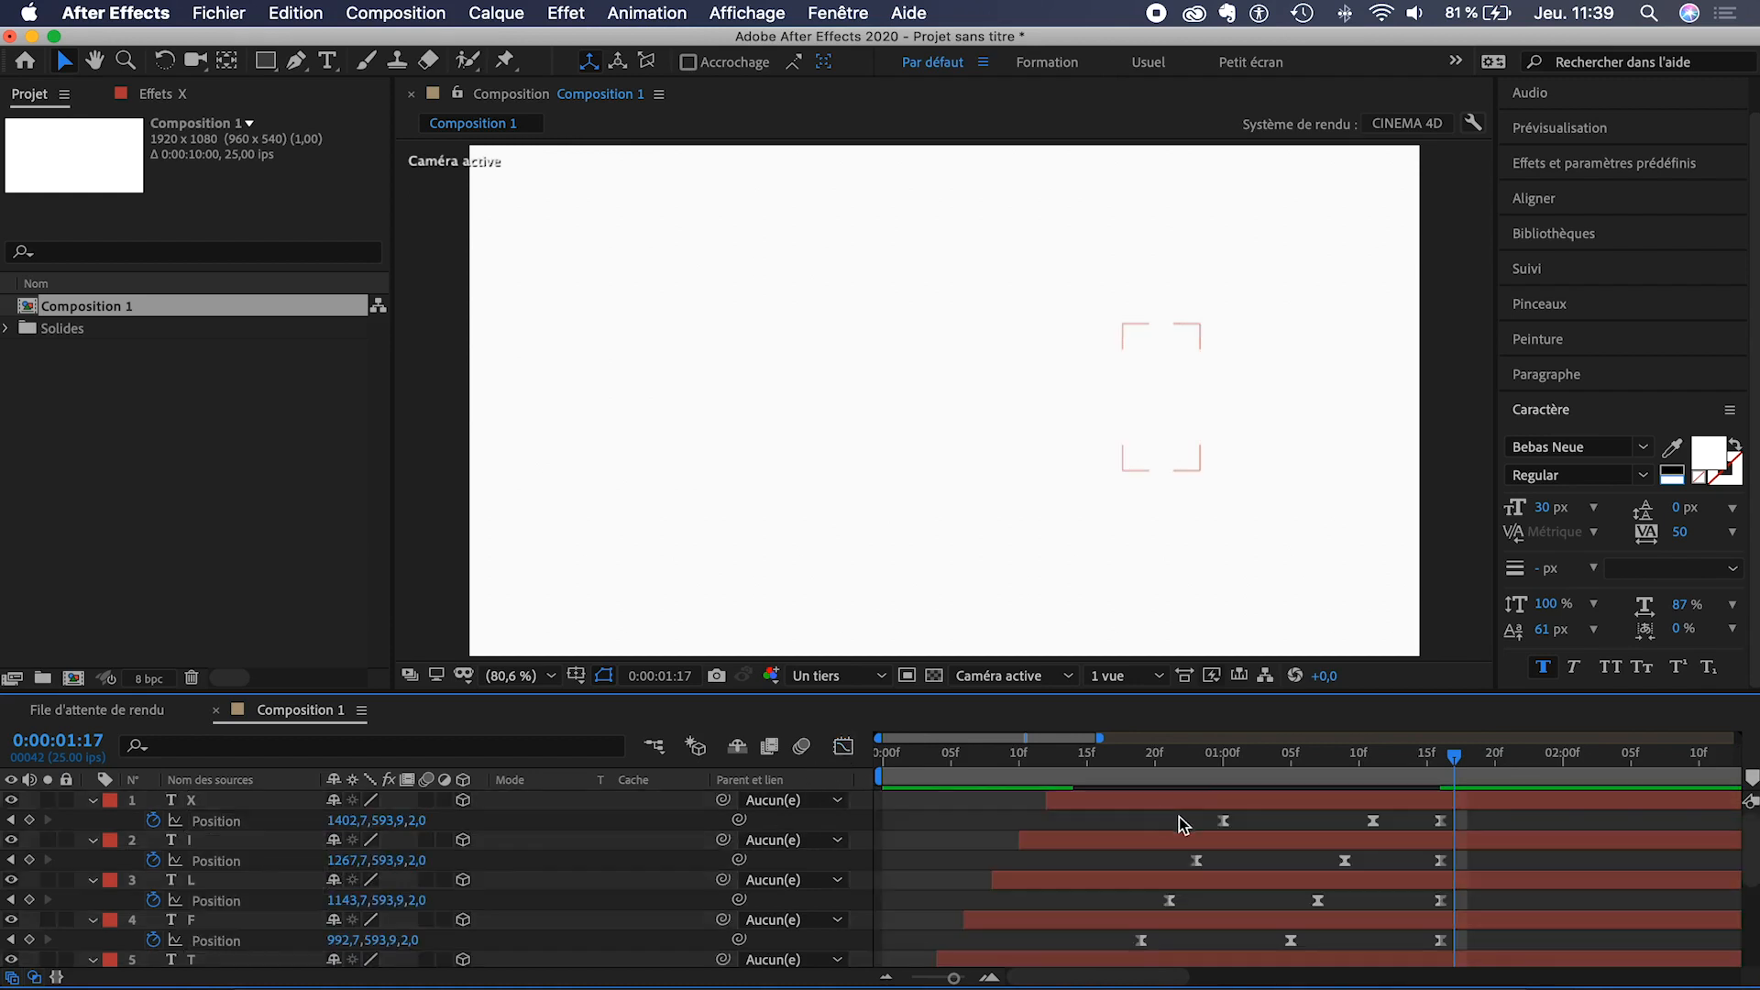
pyautogui.moveTo(1398, 817); pyautogui.dragTo(1037, 904)
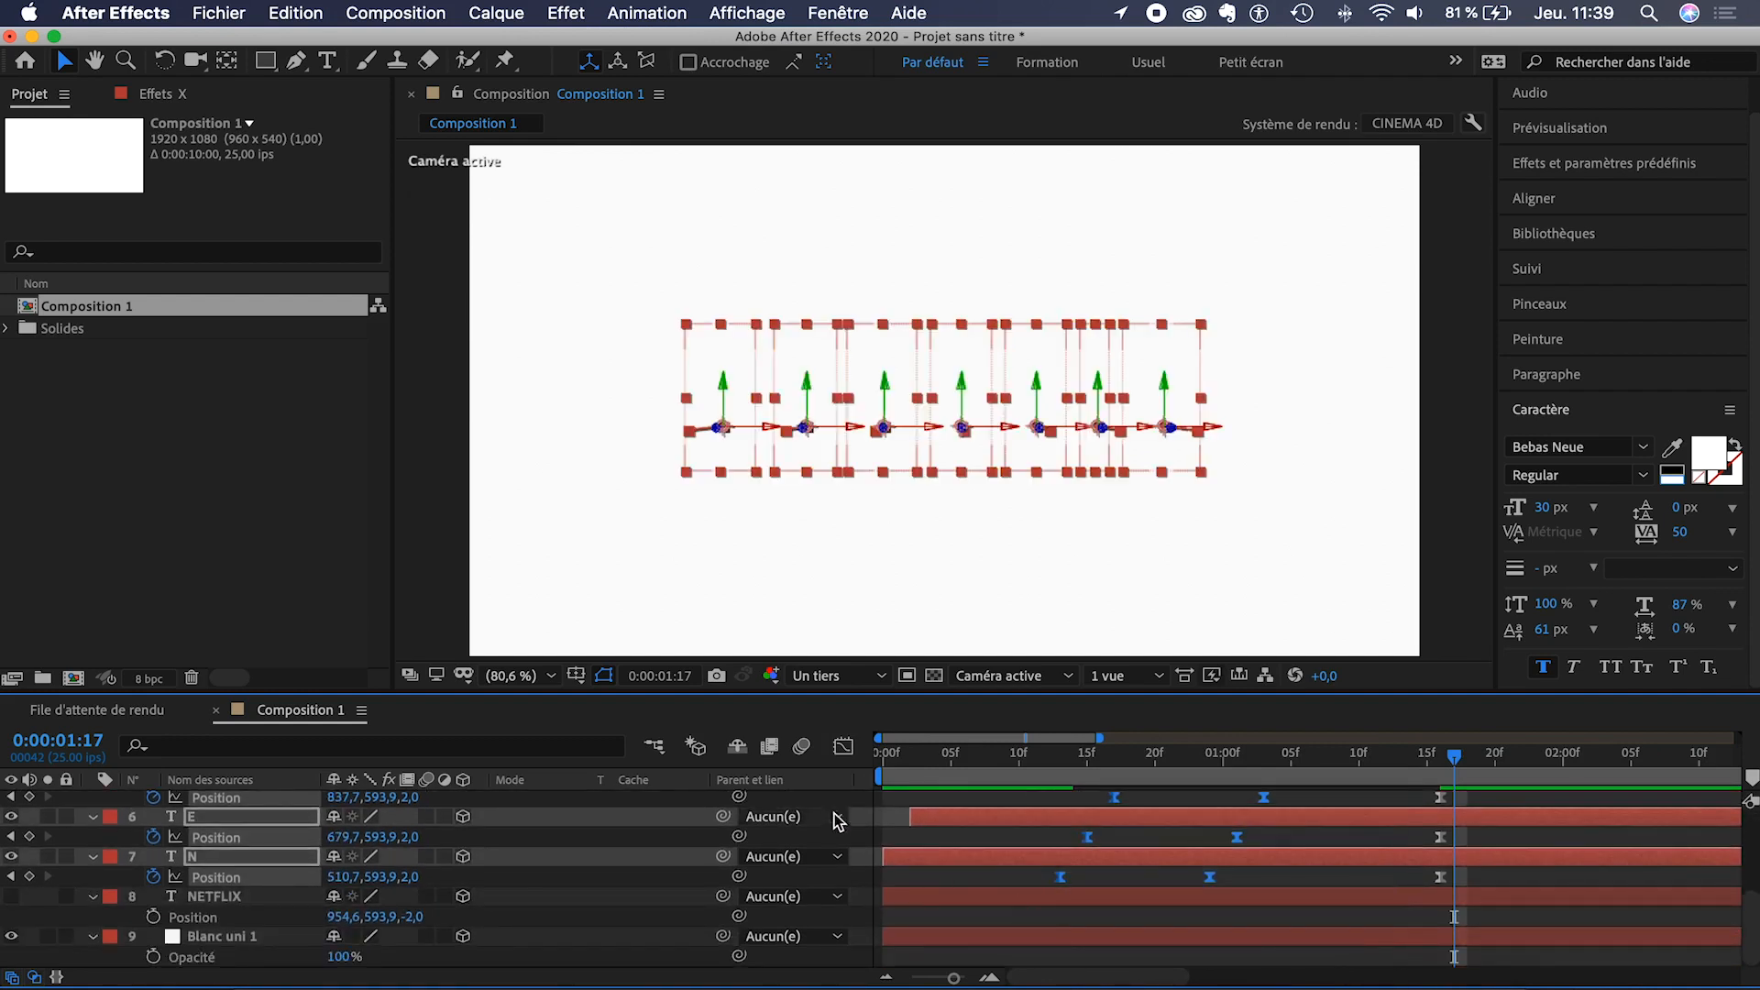
pyautogui.click(842, 746)
pyautogui.keyDown('alt'); pyautogui.scroll(2, 1270, 871); pyautogui.keyUp('alt')
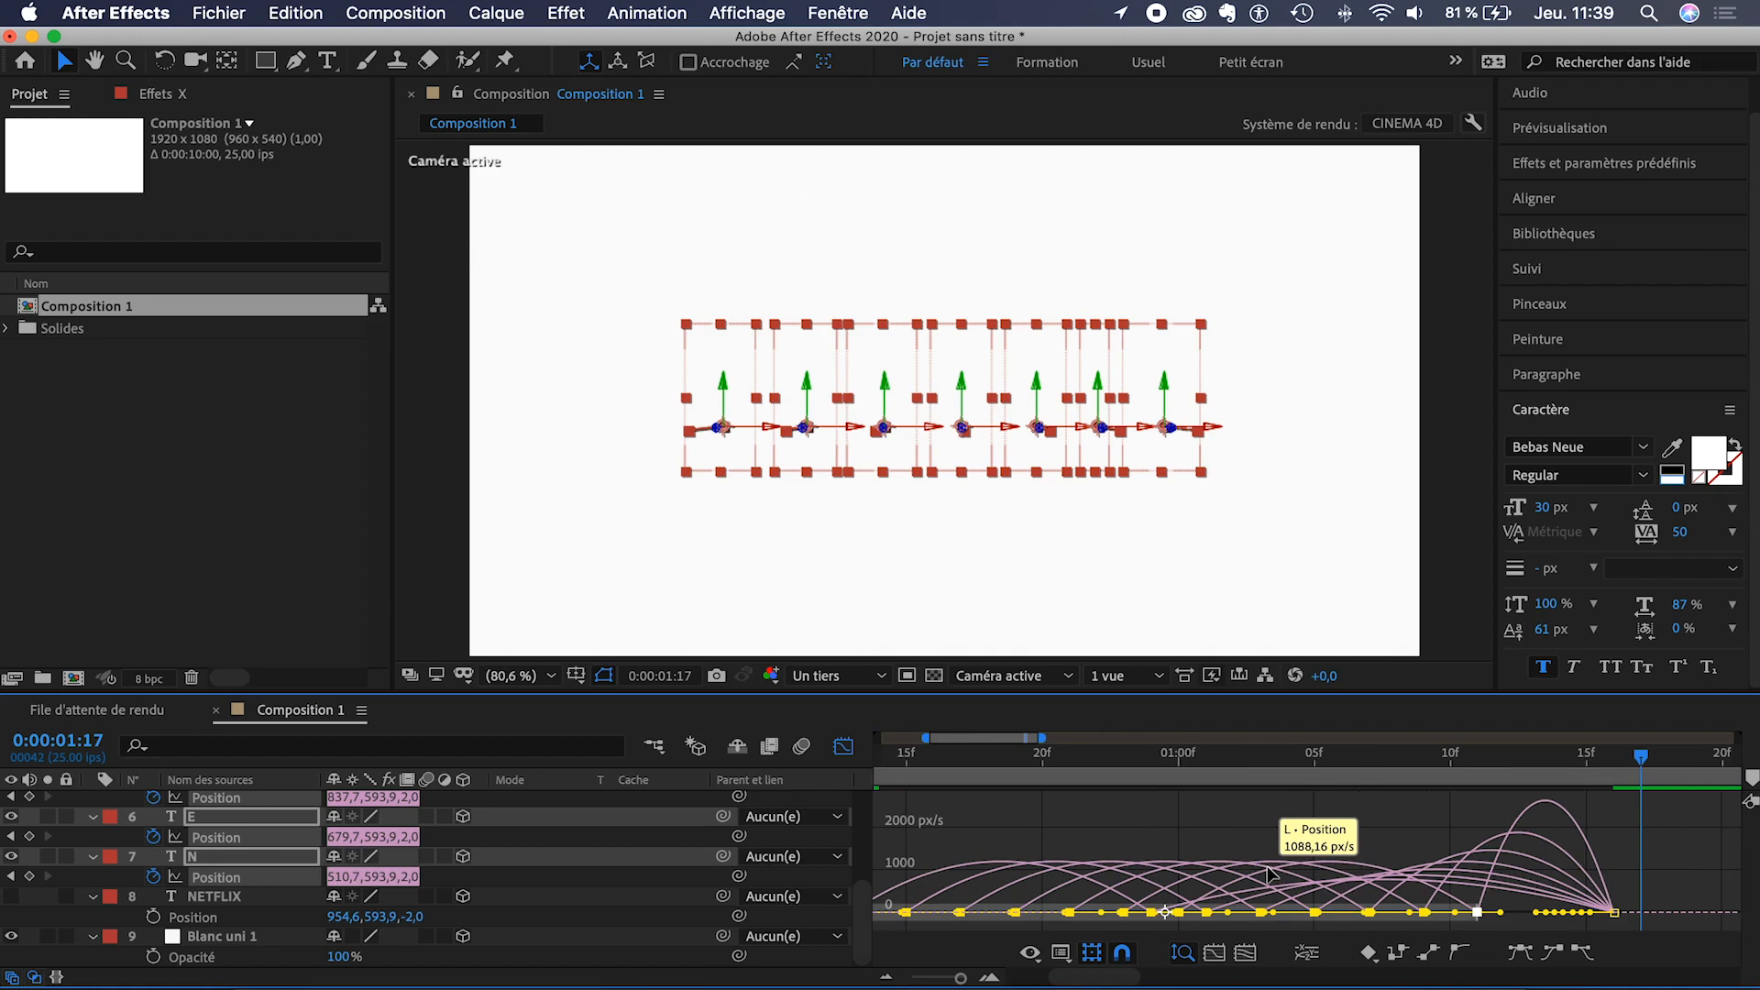
pyautogui.hscroll(-3, 1269, 871)
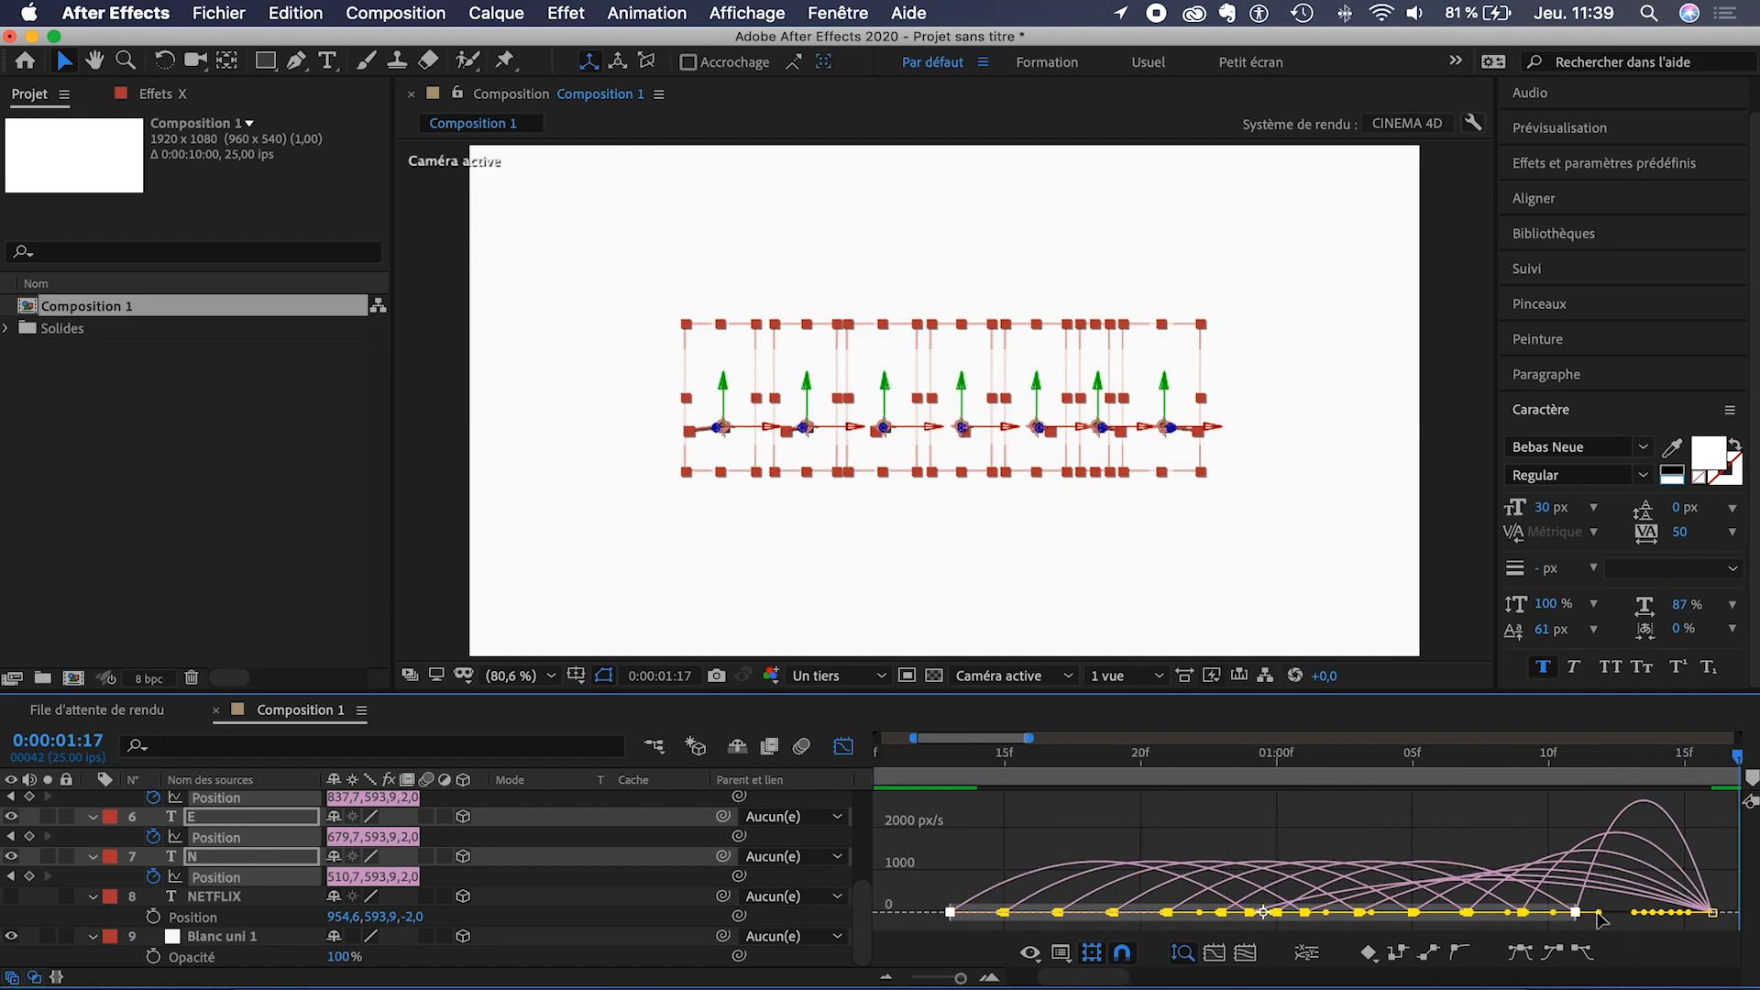
pyautogui.moveTo(1599, 915); pyautogui.dragTo(1483, 919)
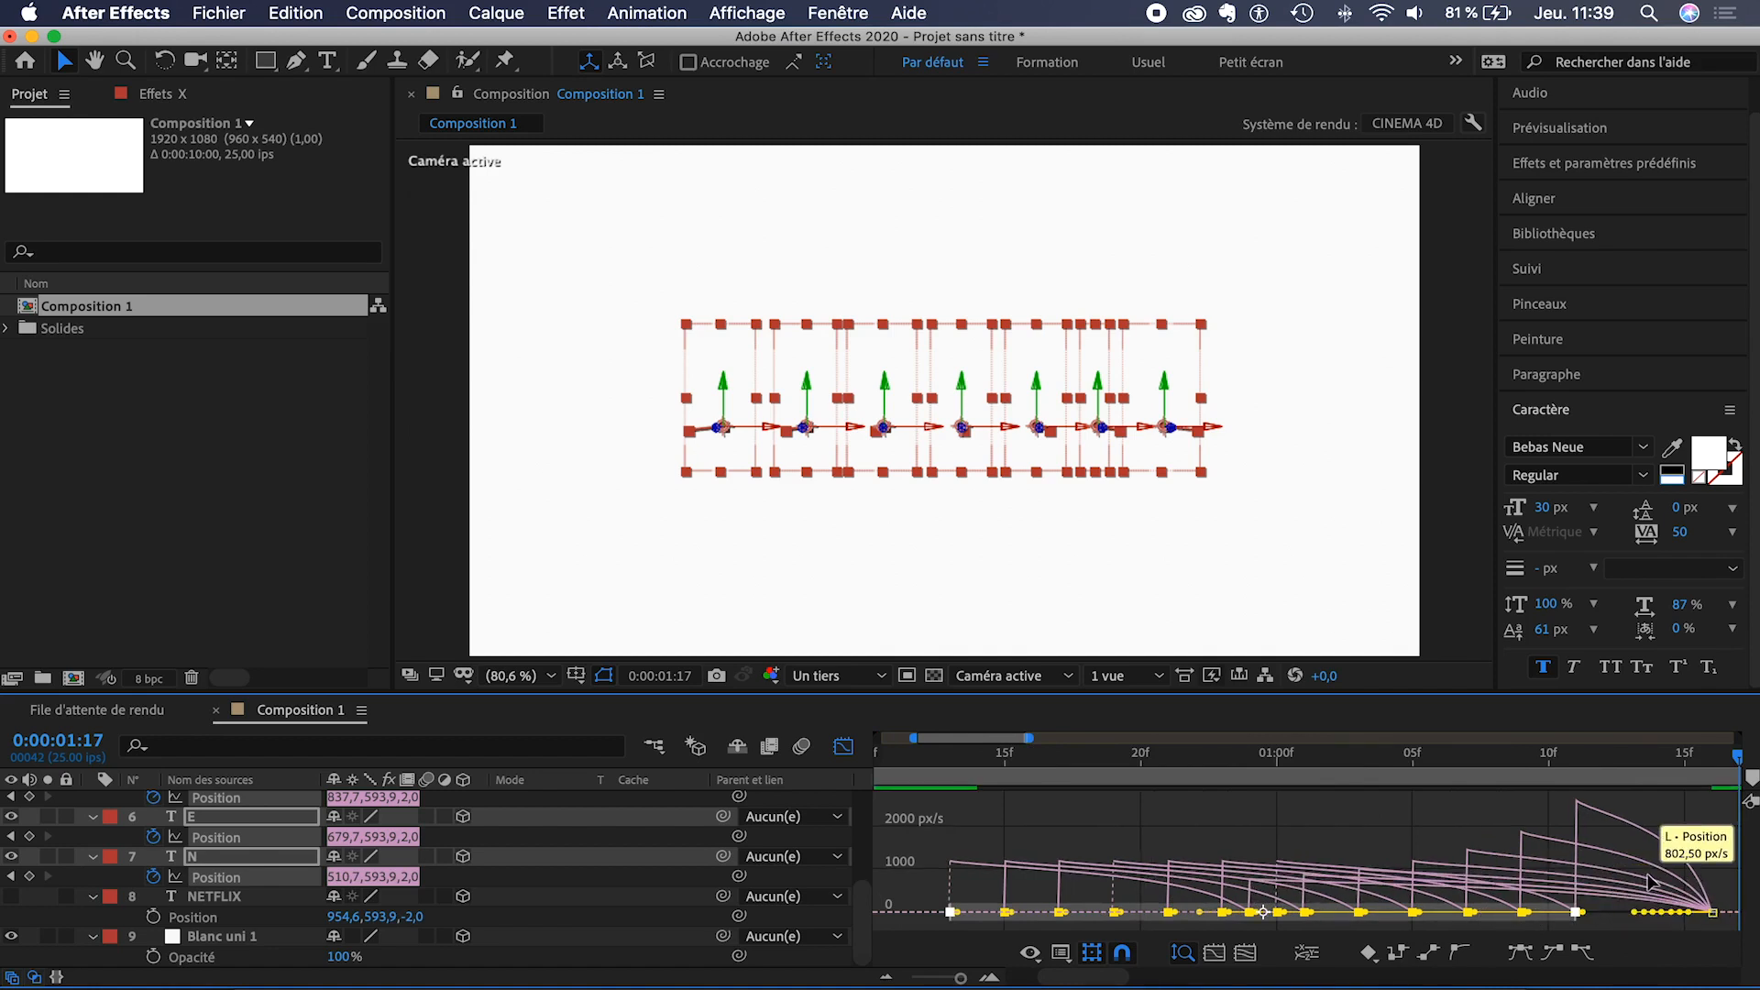
pyautogui.press('F9')
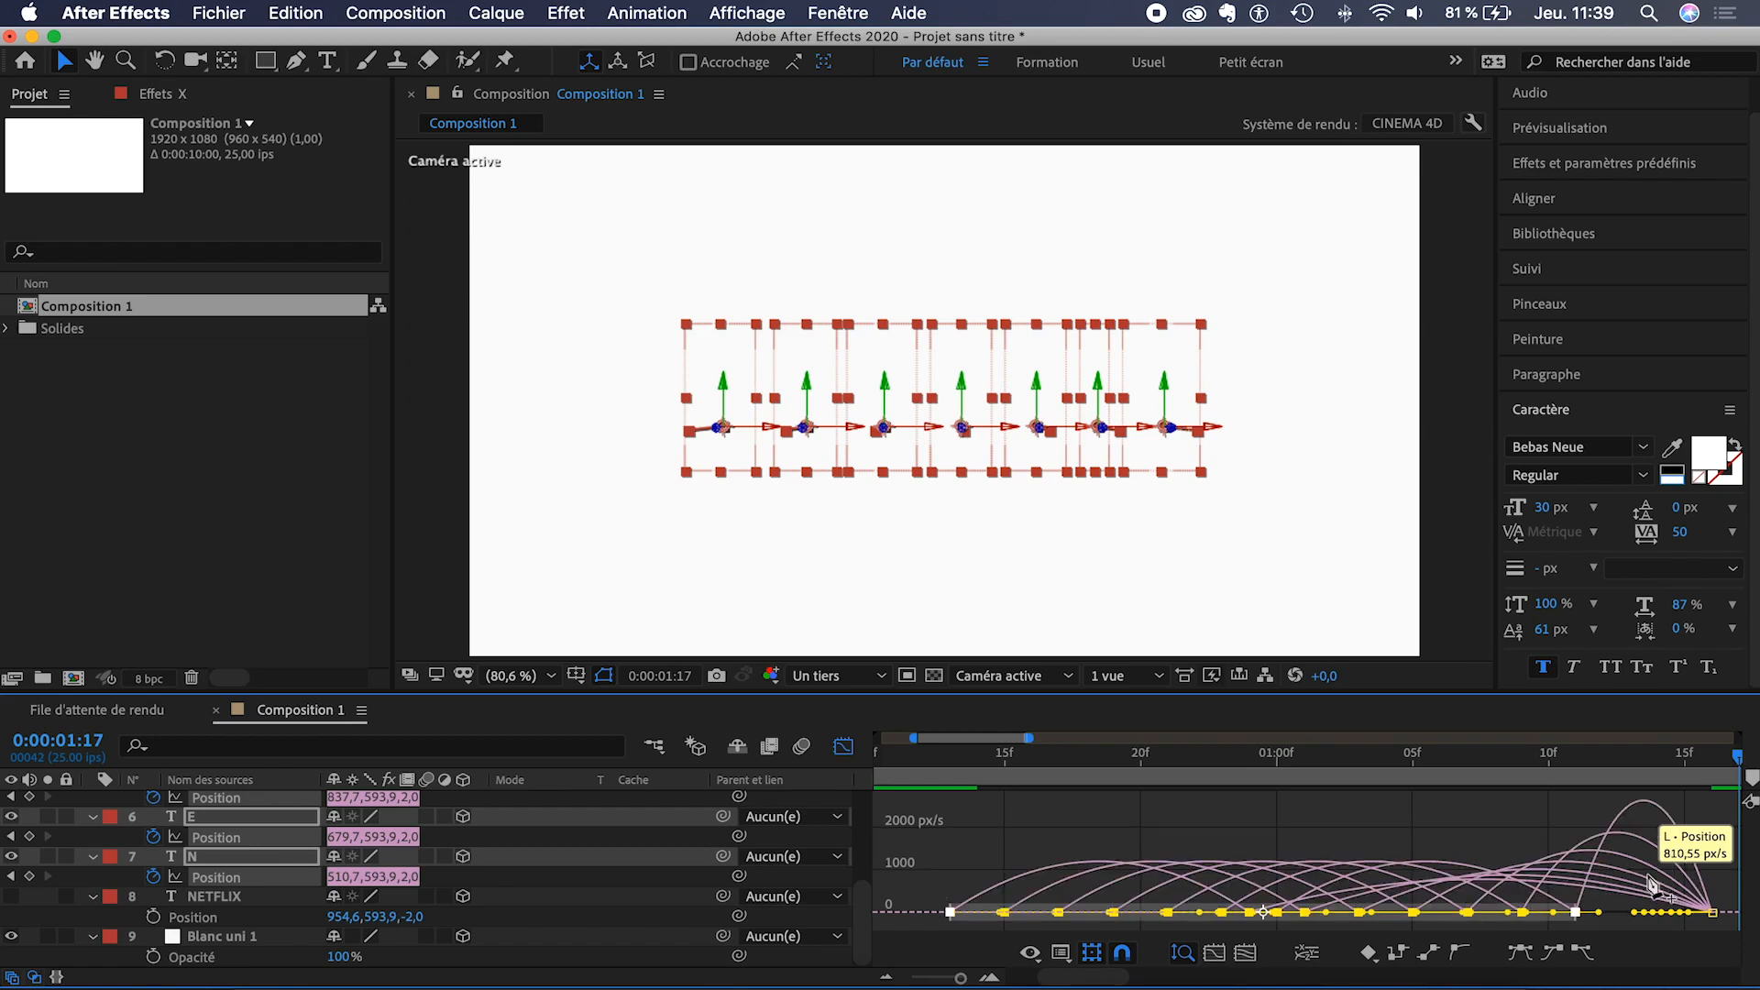
pyautogui.click(844, 747)
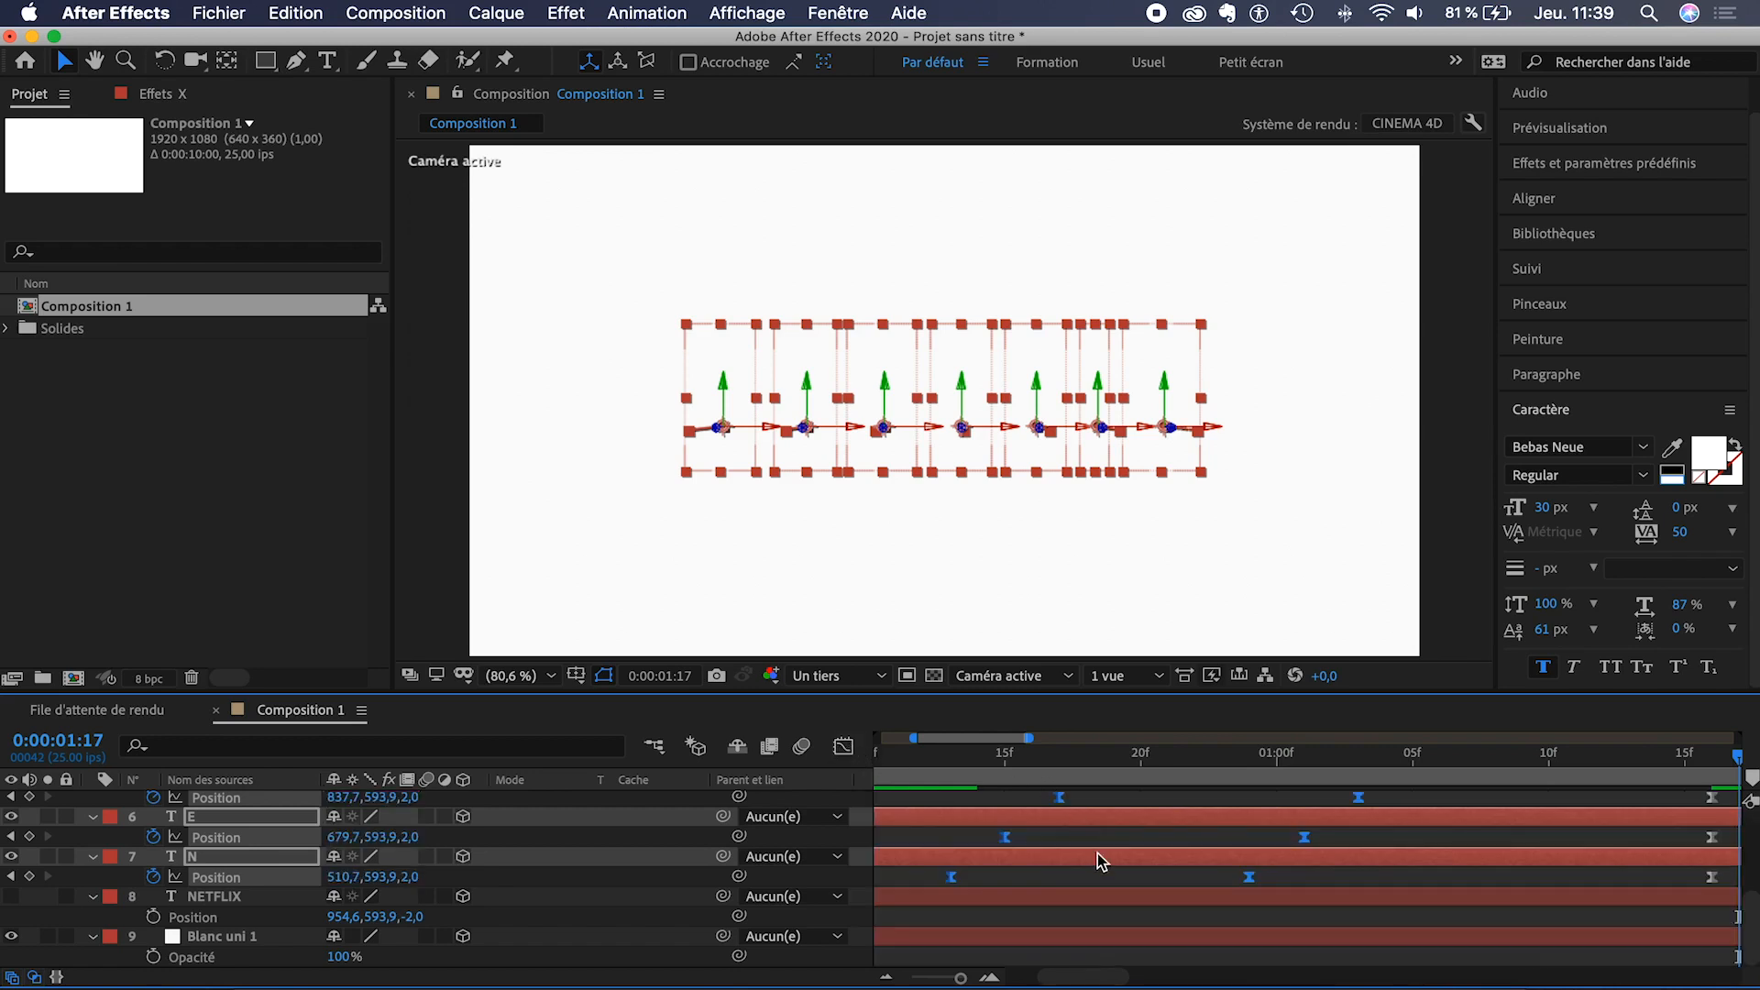
# - Select the first Position keyframe of all seven letters and shorten its outgoing speed handle so each rise starts abruptly
pyautogui.click(1121, 885)
pyautogui.scroll(-2, 1135, 888)
pyautogui.scroll(5, 1129, 887)
pyautogui.scroll(-2, 1127, 887)
pyautogui.moveTo(1004, 939); pyautogui.dragTo(1174, 818)
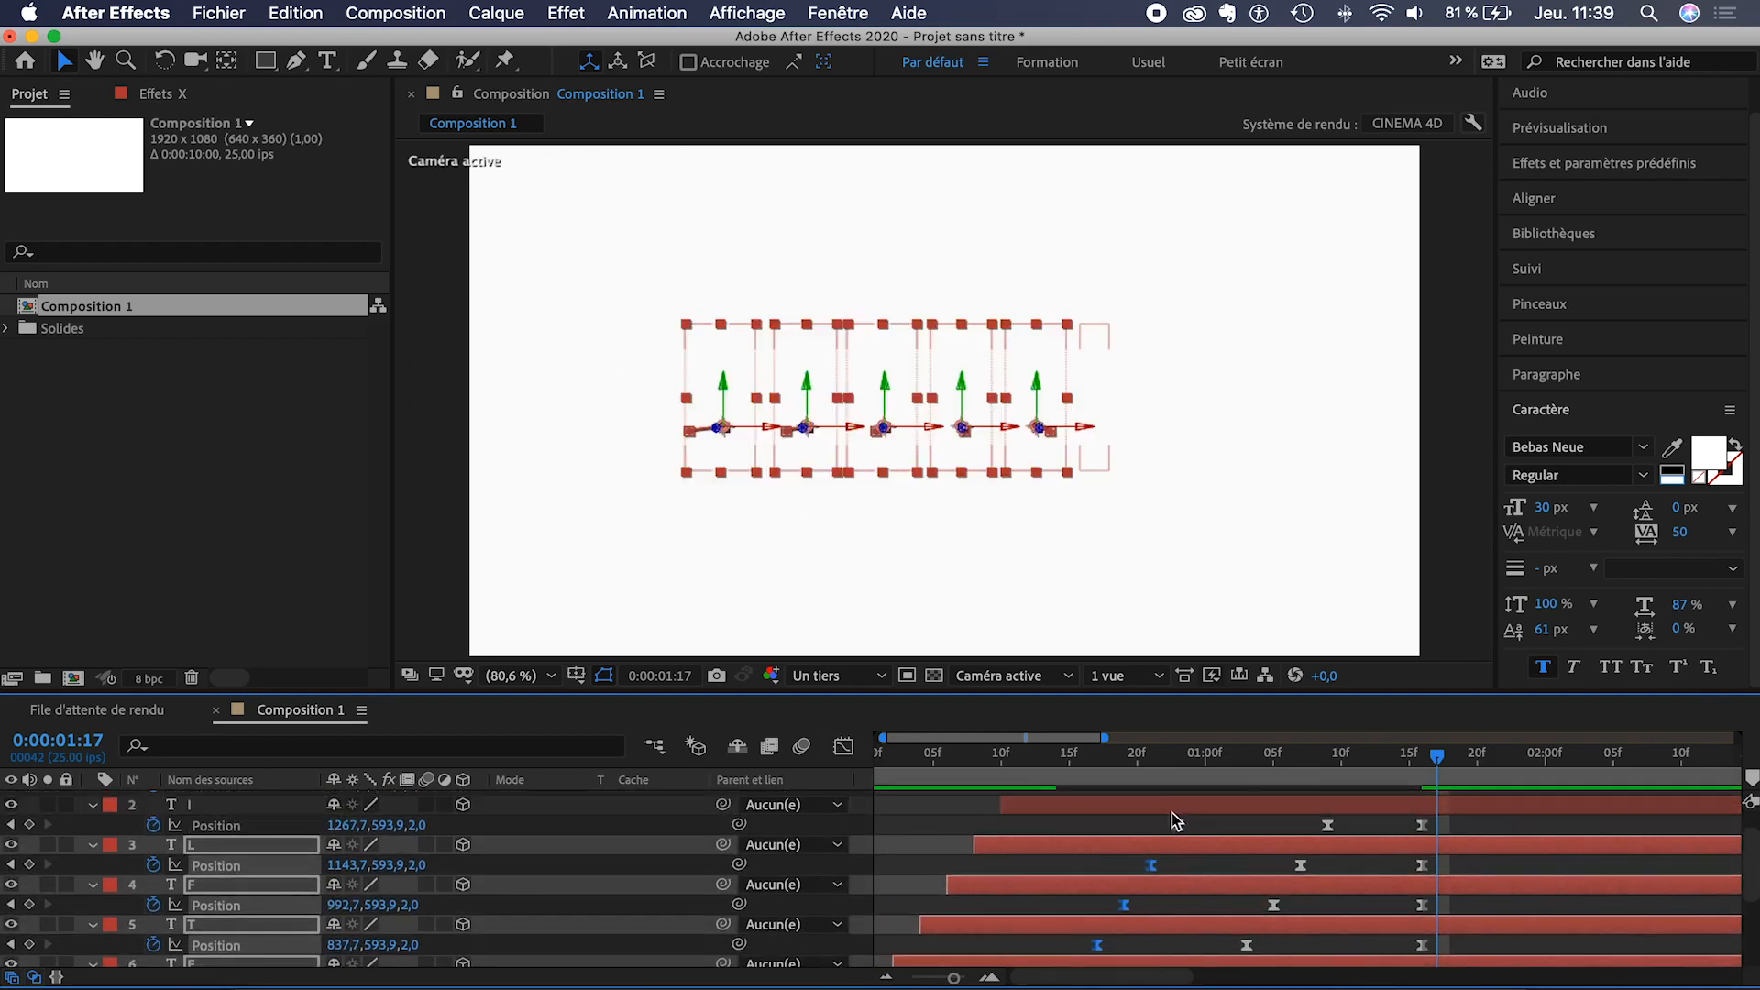
pyautogui.keyDown('shift'); pyautogui.click(1176, 825); pyautogui.keyUp('shift')
pyautogui.scroll(2, 1177, 827)
pyautogui.keyDown('shift'); pyautogui.click(1205, 823); pyautogui.keyUp('shift')
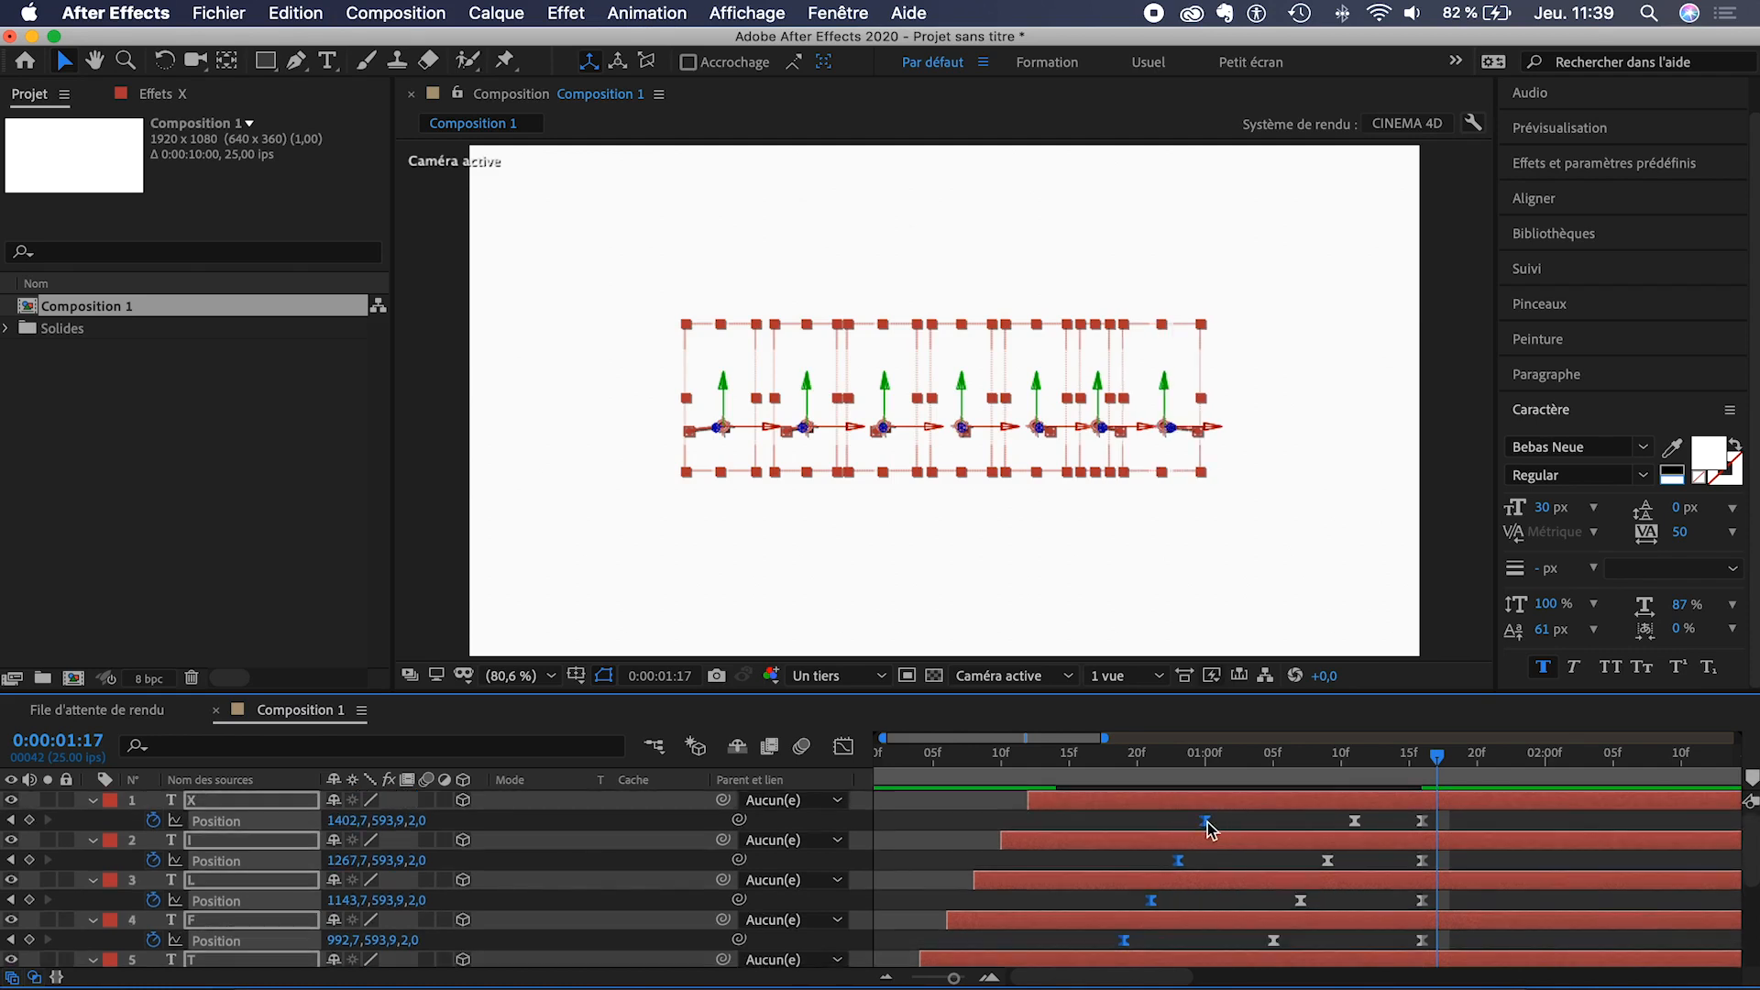
pyautogui.scroll(-5, 1223, 838)
pyautogui.scroll(-1, 1008, 806)
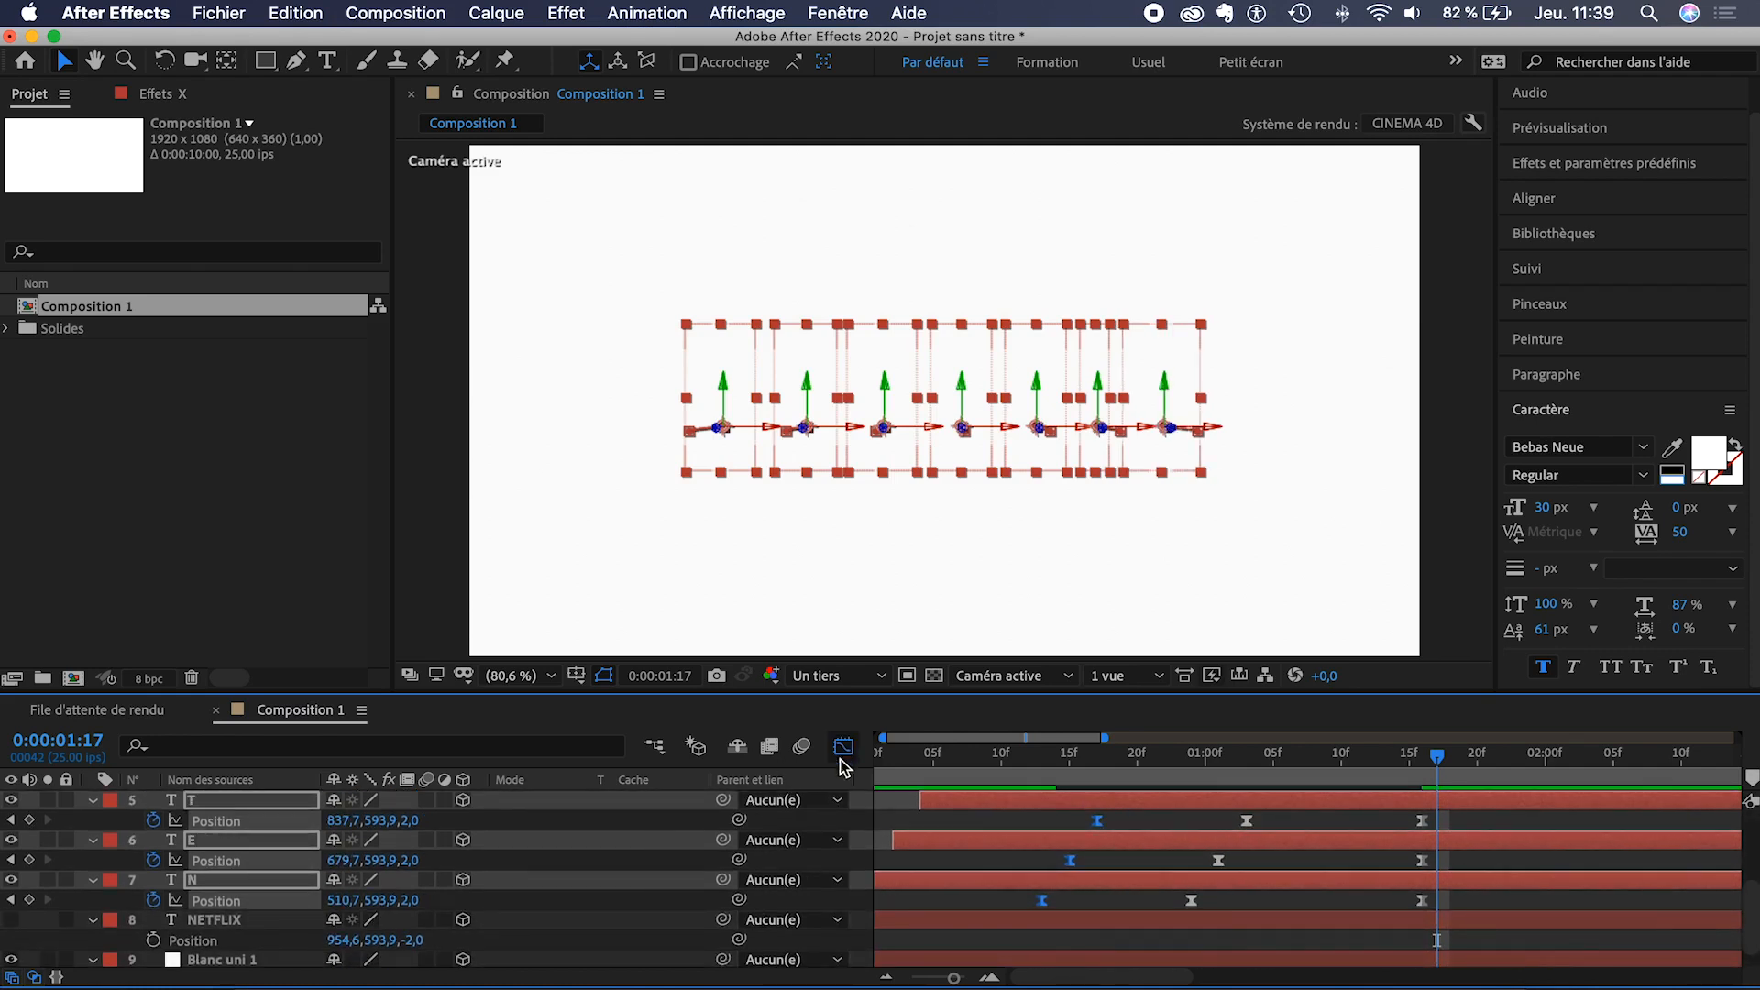
pyautogui.click(842, 750)
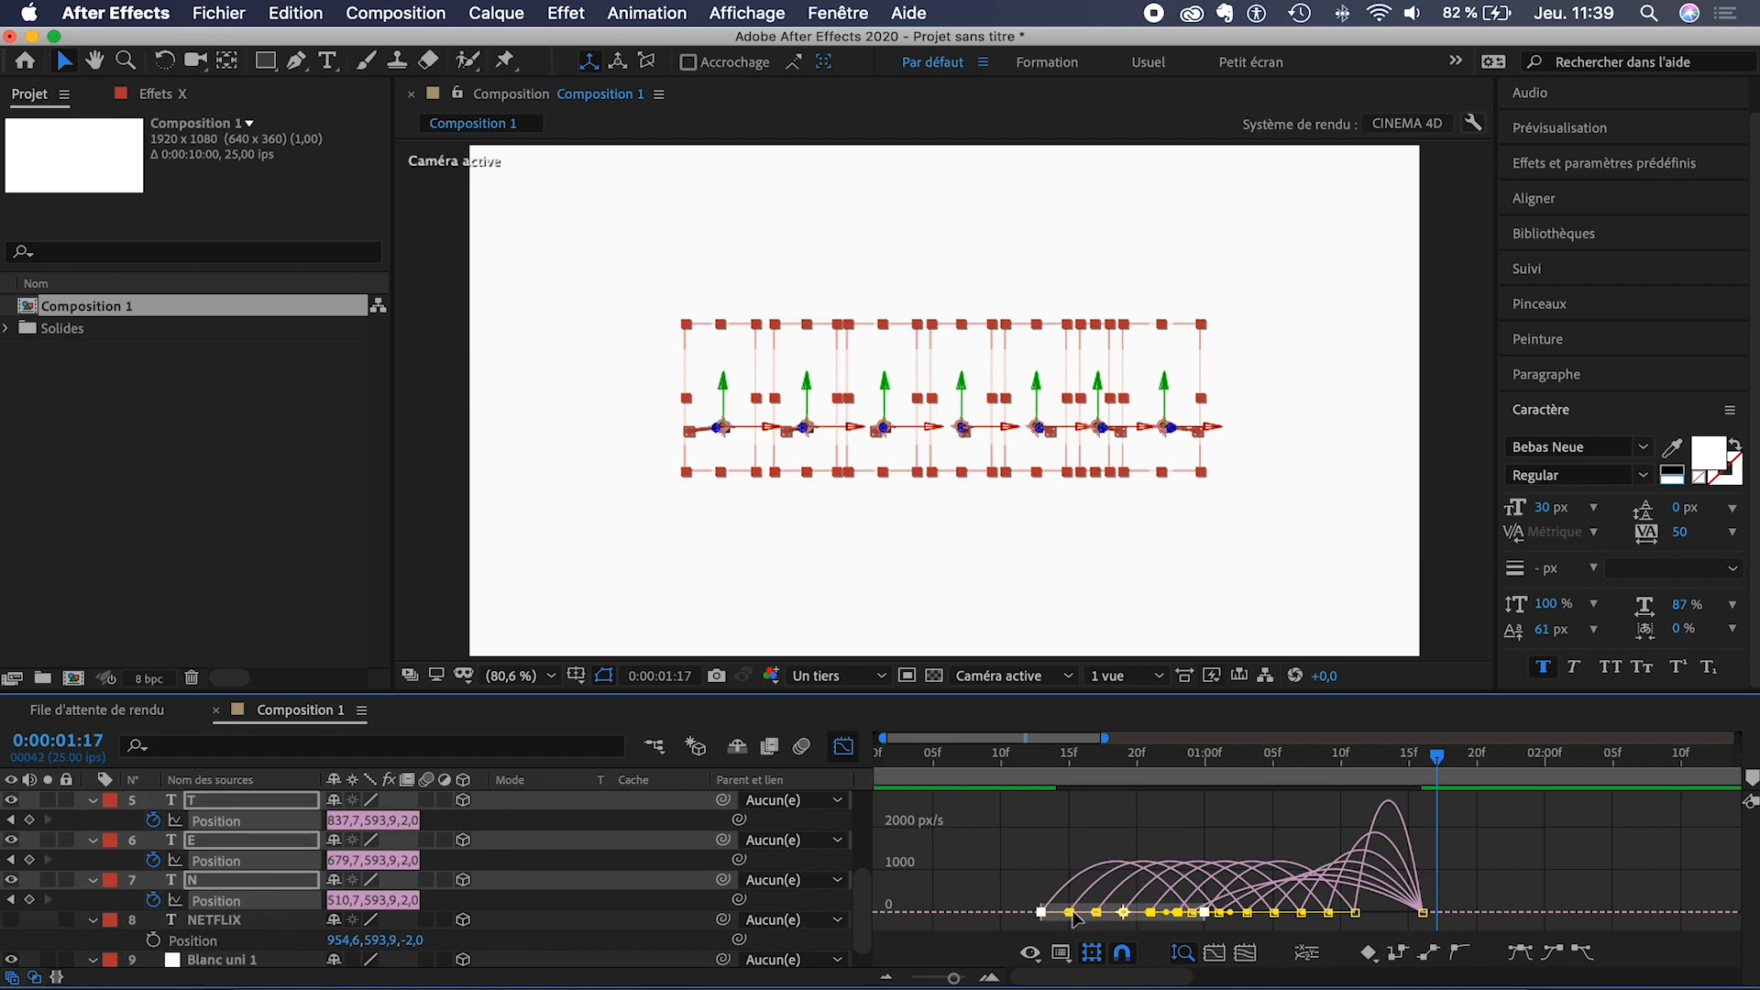
pyautogui.keyDown('alt'); pyautogui.scroll(2, 1075, 919); pyautogui.keyUp('alt')
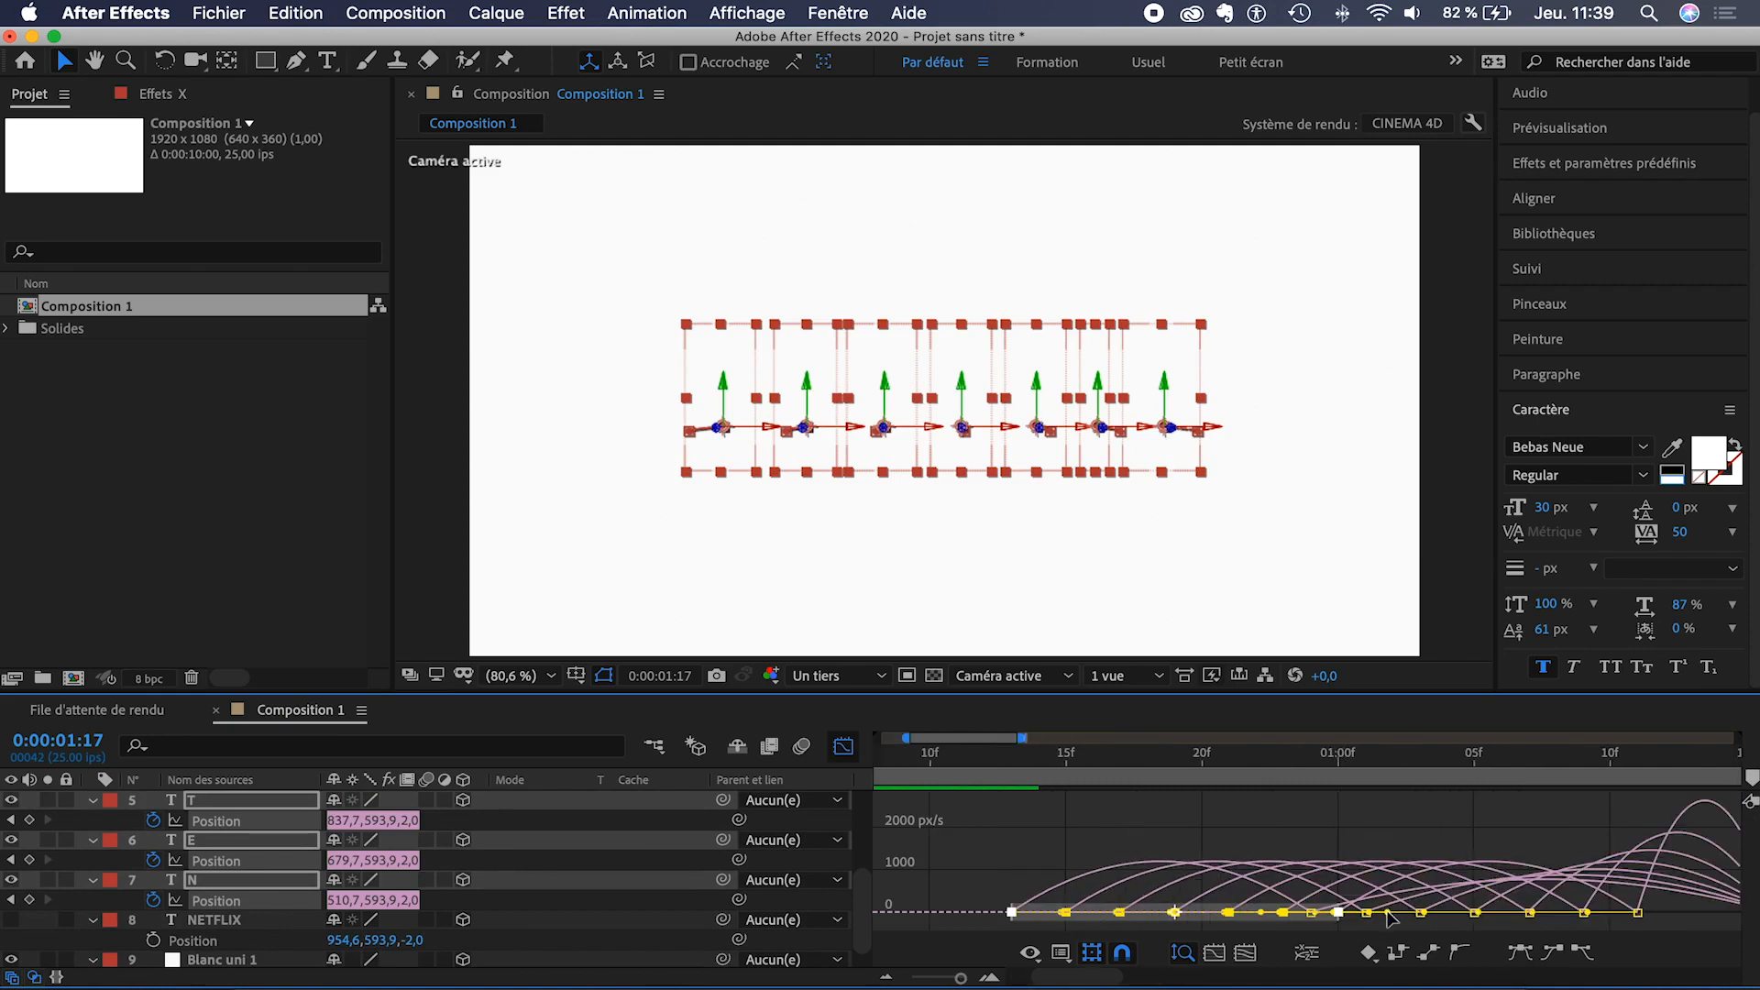
pyautogui.moveTo(1388, 919); pyautogui.dragTo(1290, 915)
pyautogui.click(840, 748)
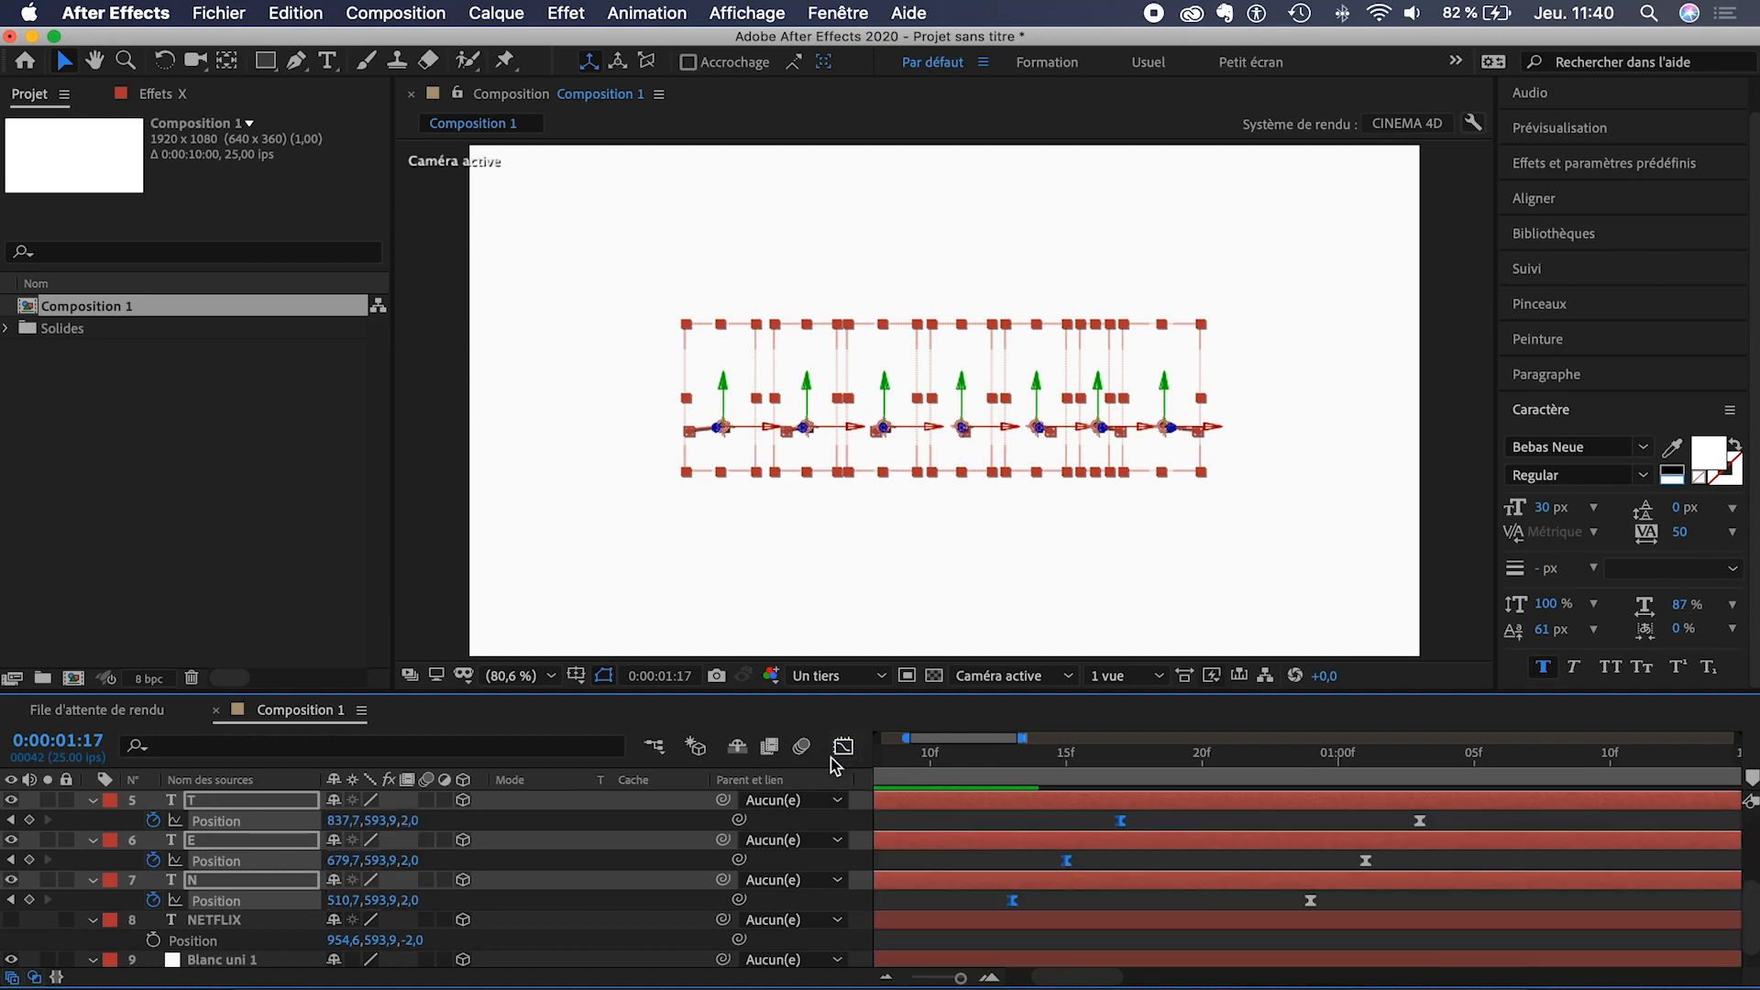
# - Select the last Position keyframe of all seven letters and shorten its incoming speed handle so the speed peaks at the end
pyautogui.scroll(-4, 1269, 866)
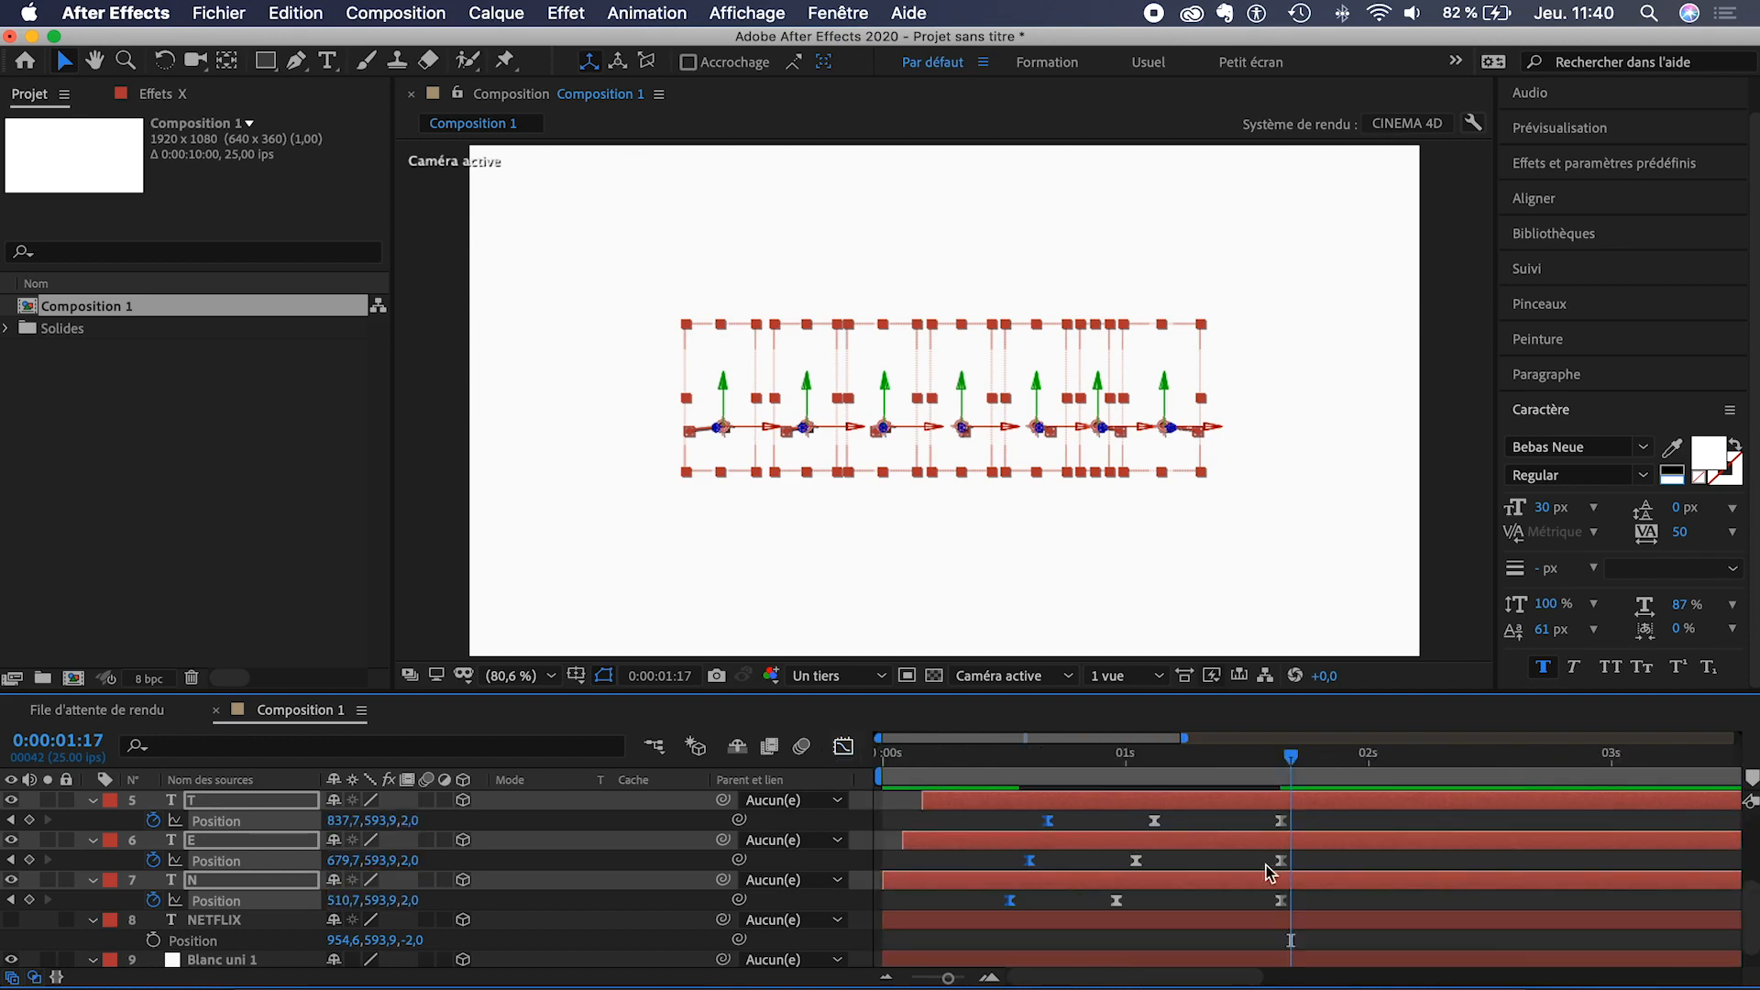
pyautogui.moveTo(1100, 910); pyautogui.dragTo(1203, 844)
pyautogui.click(1263, 817)
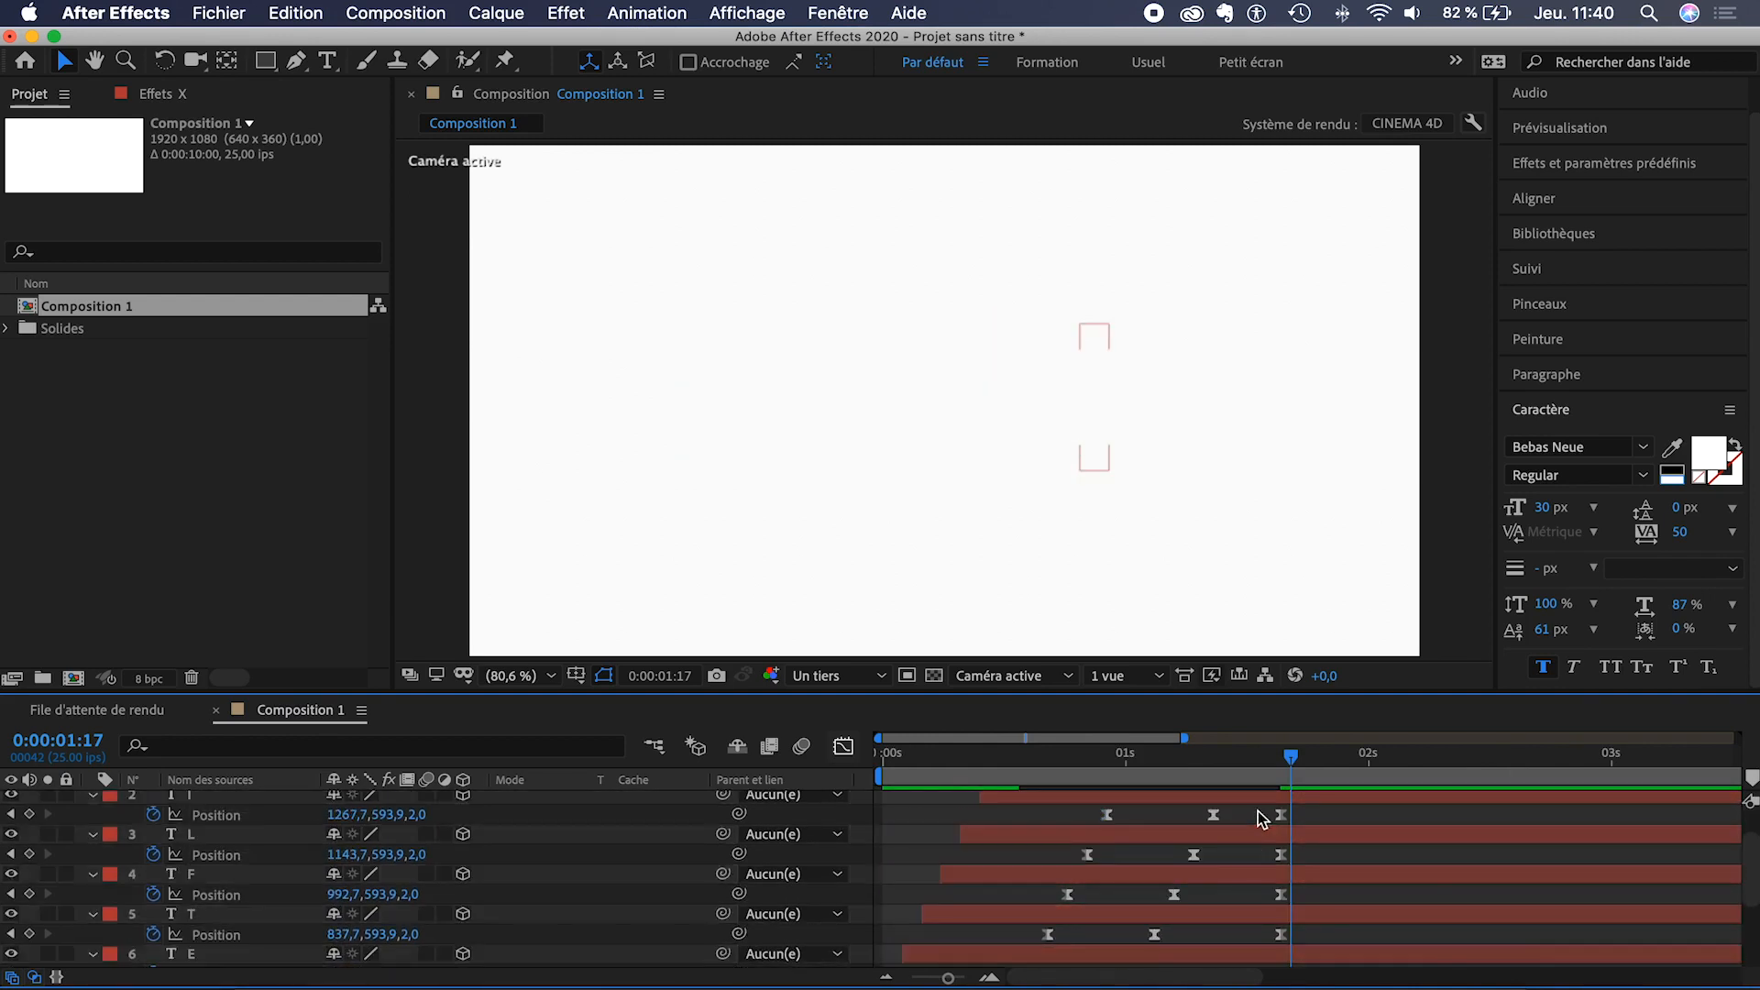
pyautogui.scroll(1, 1261, 818)
pyautogui.moveTo(1259, 820); pyautogui.dragTo(1304, 933)
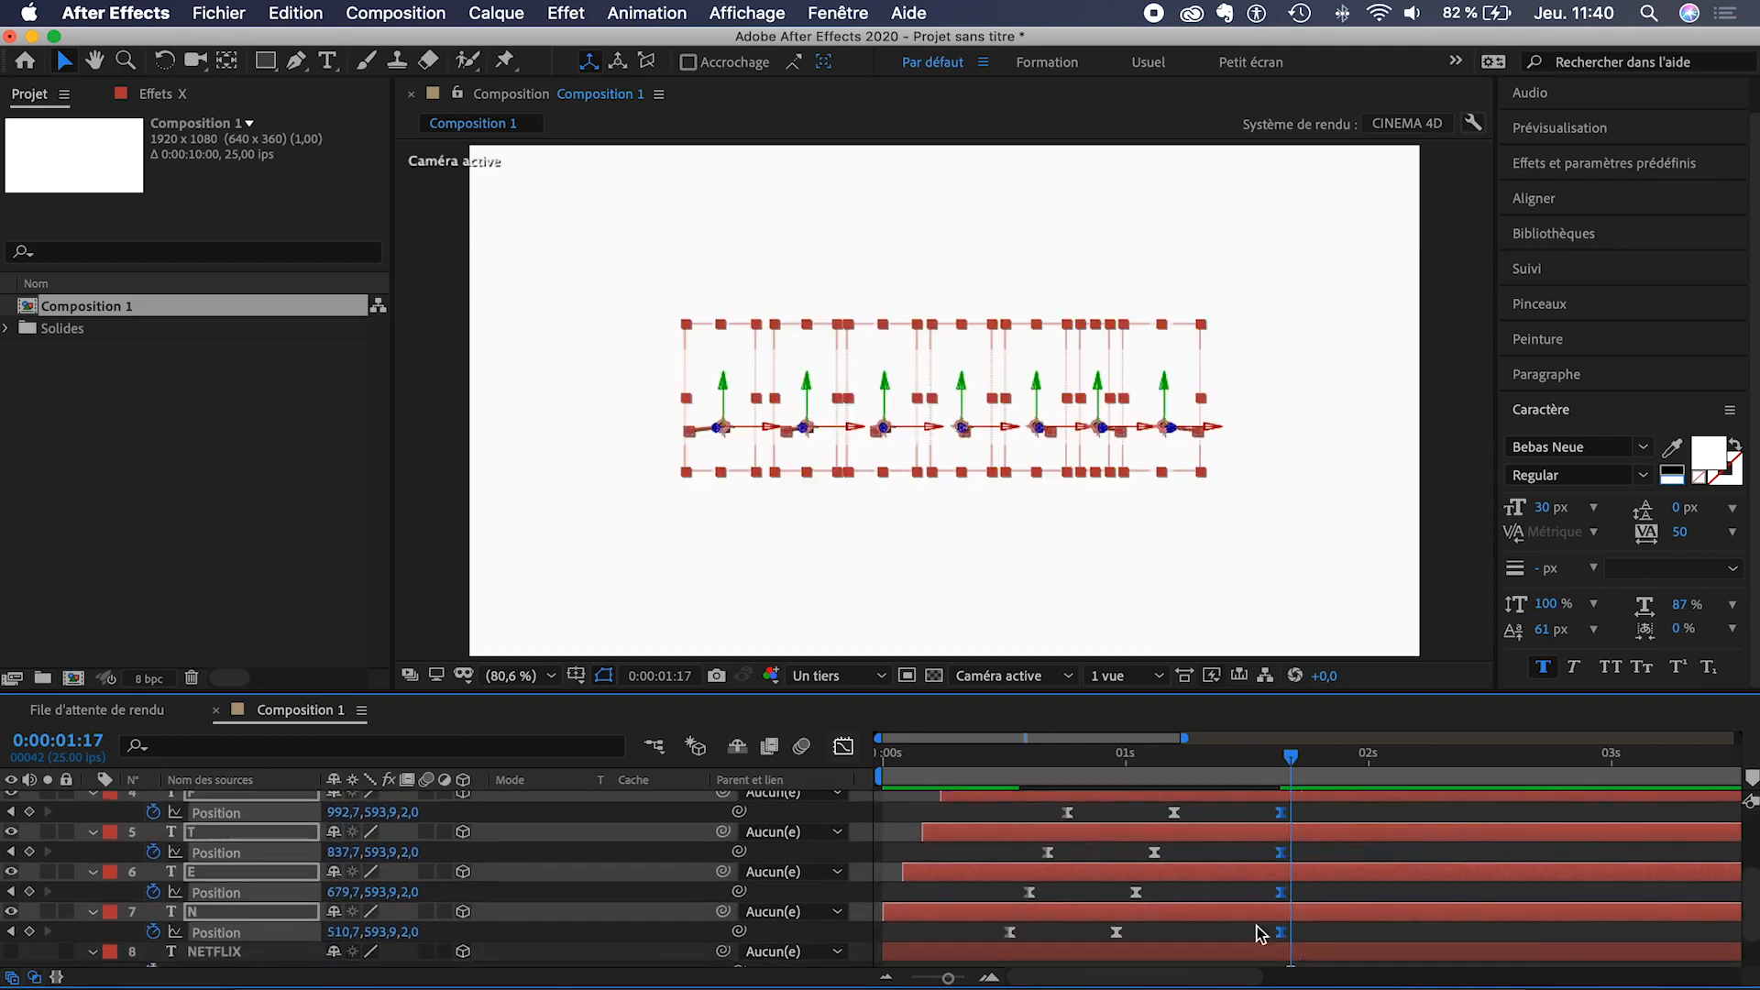
pyautogui.click(843, 747)
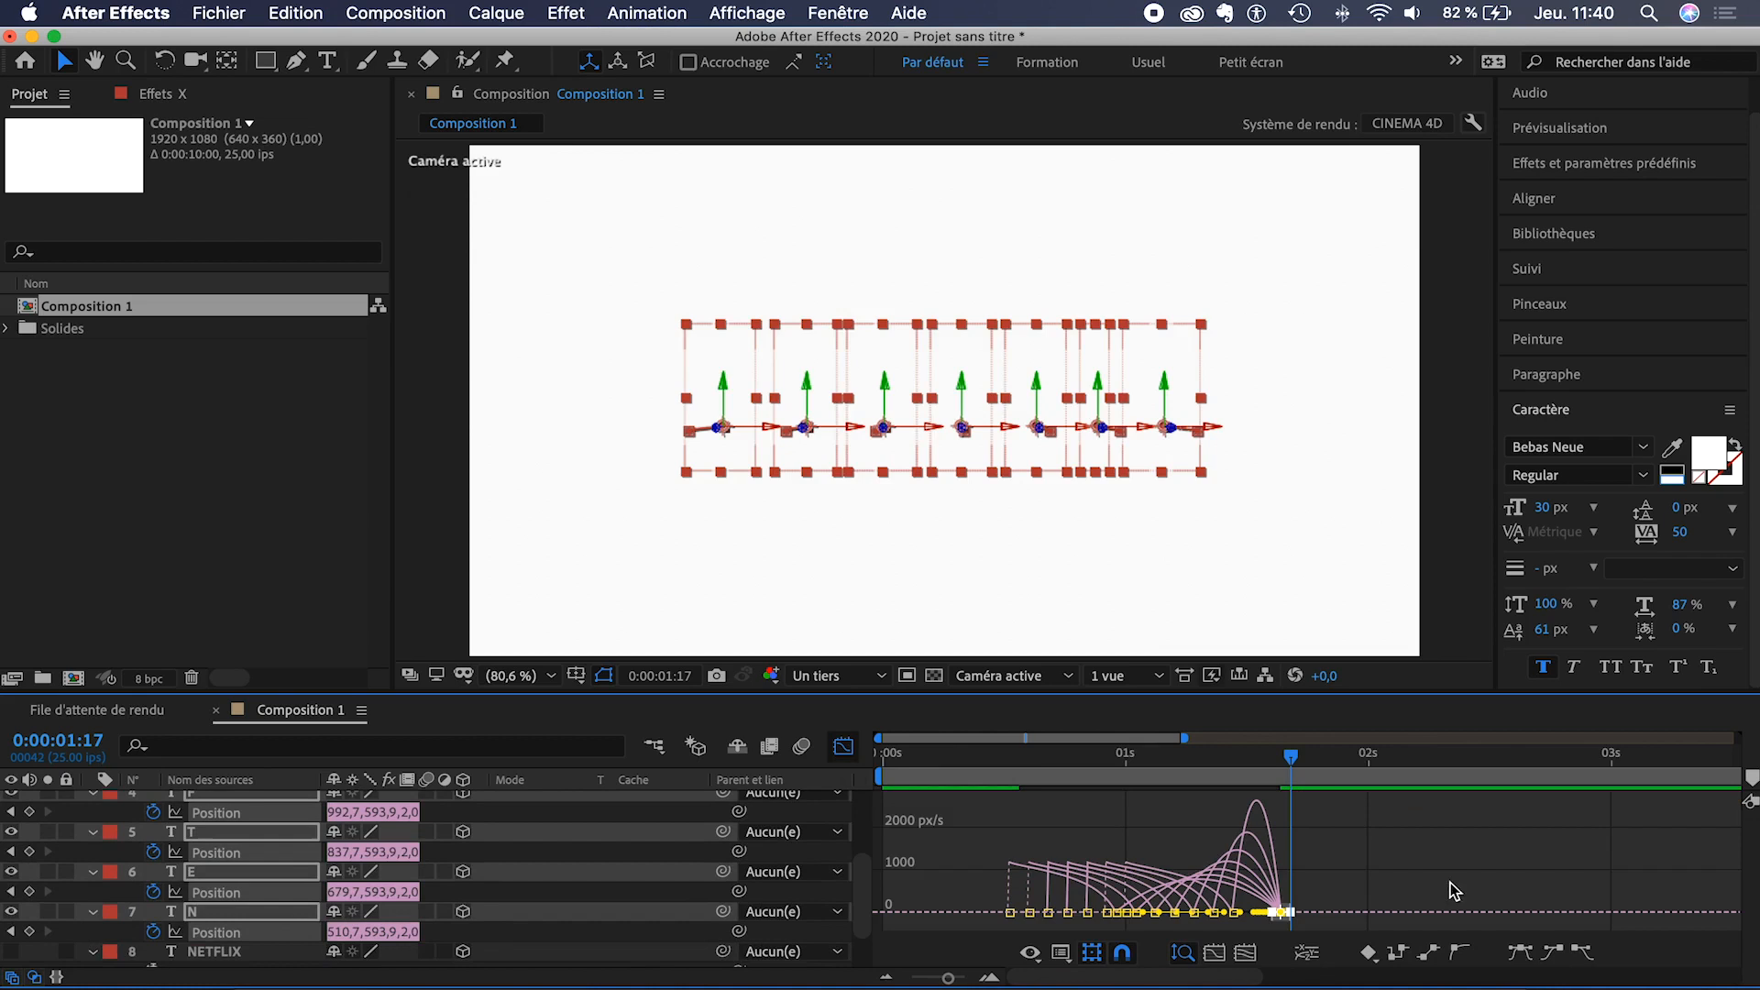
pyautogui.scroll(1, 1252, 922)
pyautogui.moveTo(1256, 913); pyautogui.dragTo(1329, 912)
pyautogui.hscroll(-2, 1125, 770)
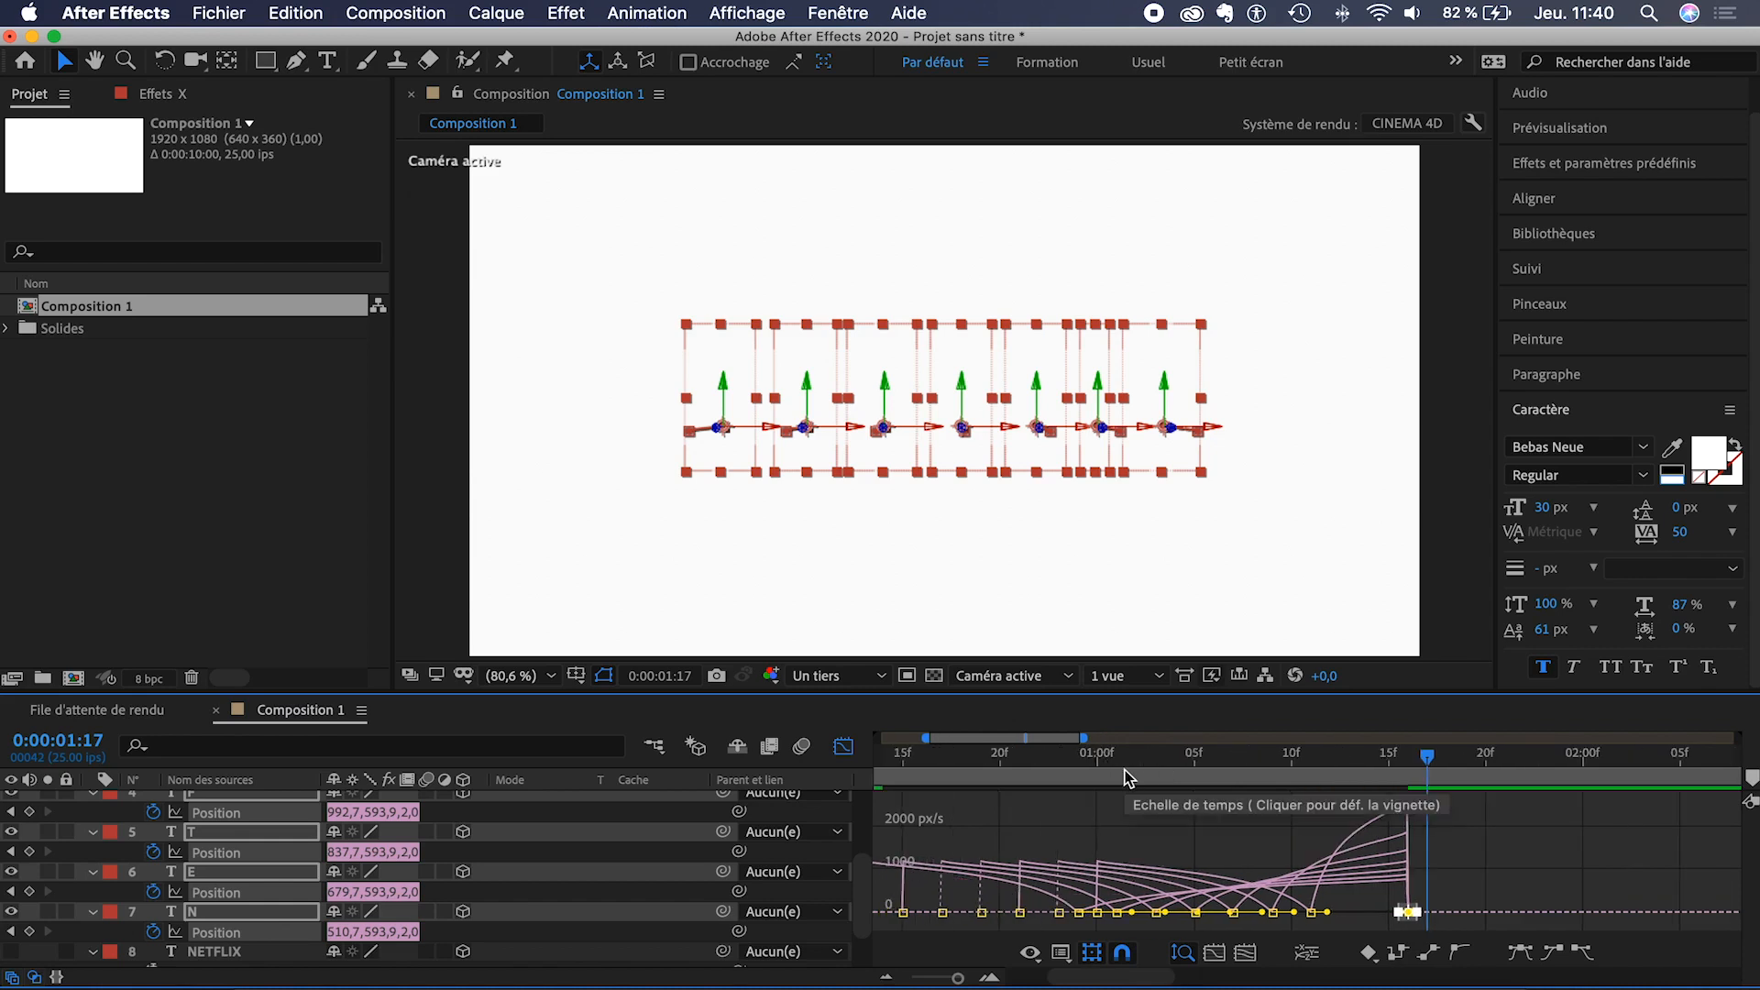
# - Preview the eased letter animation from 0:00:00:03
pyautogui.moveTo(954, 753)
pyautogui.mouseDown()
pyautogui.moveTo(855, 757)
pyautogui.moveTo(946, 757)
pyautogui.mouseUp()
pyautogui.press('space')
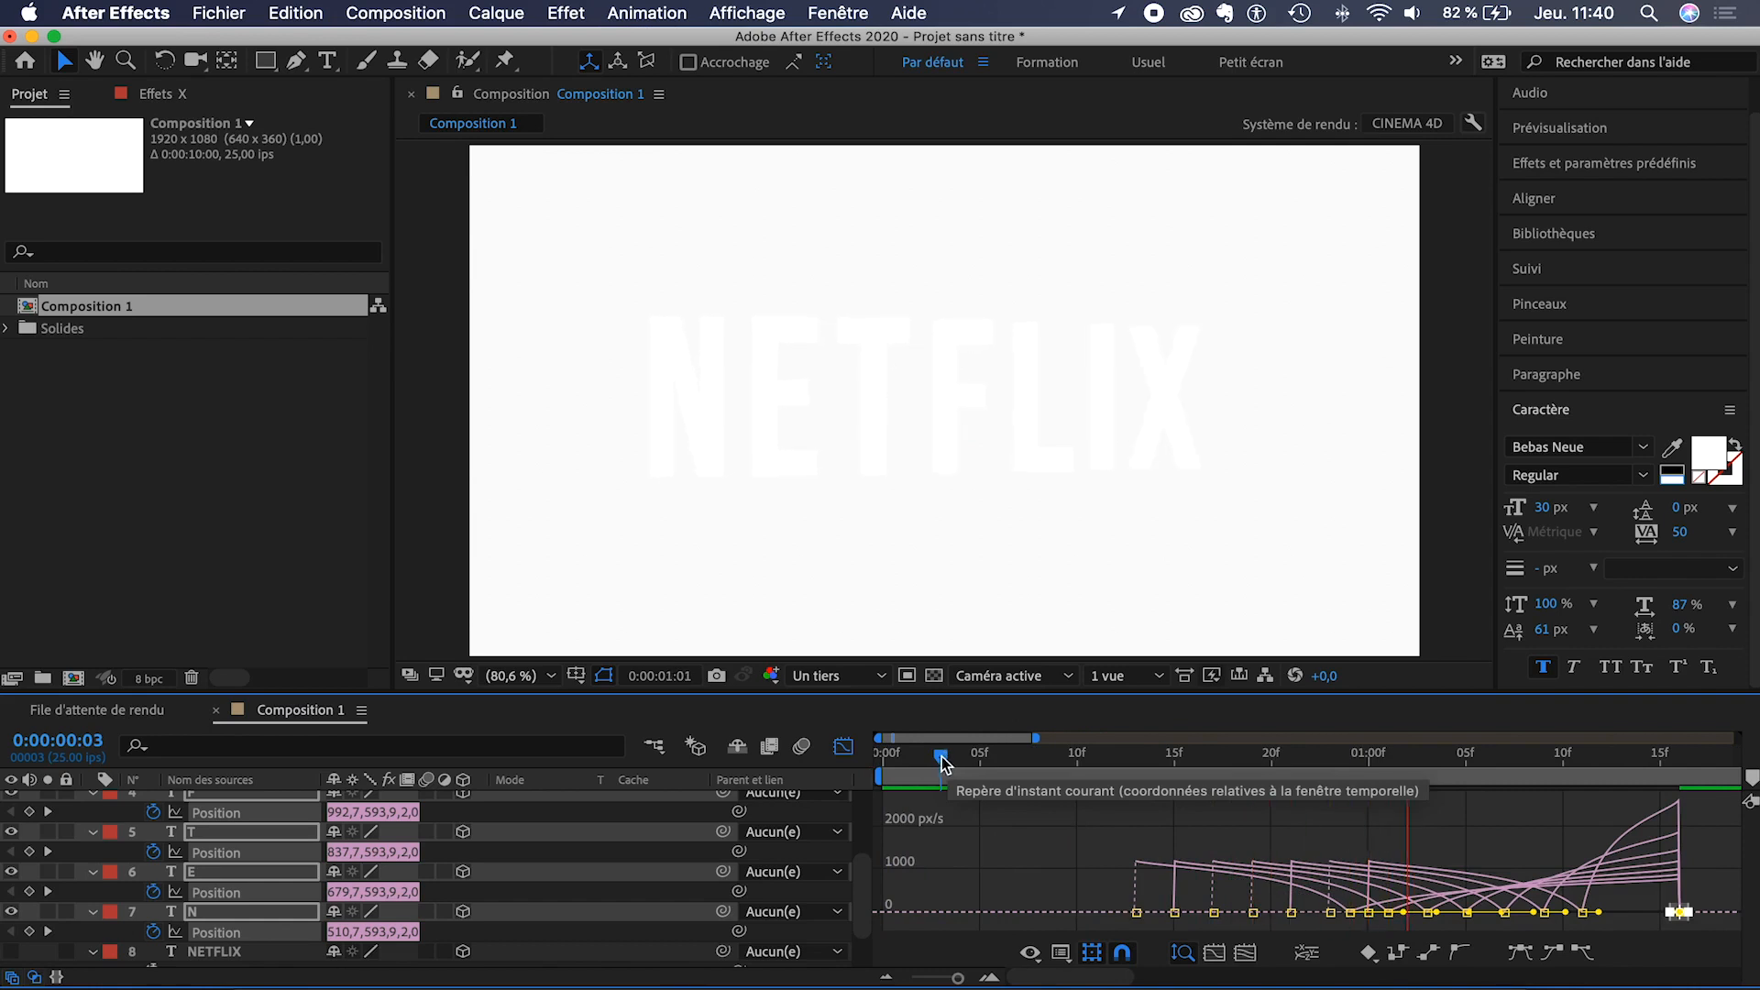
pyautogui.moveTo(941, 757); pyautogui.dragTo(927, 757)
# - Change the colour of the white background solid to light grey and return to the layer-bar timeline
pyautogui.scroll(-2, 229, 893)
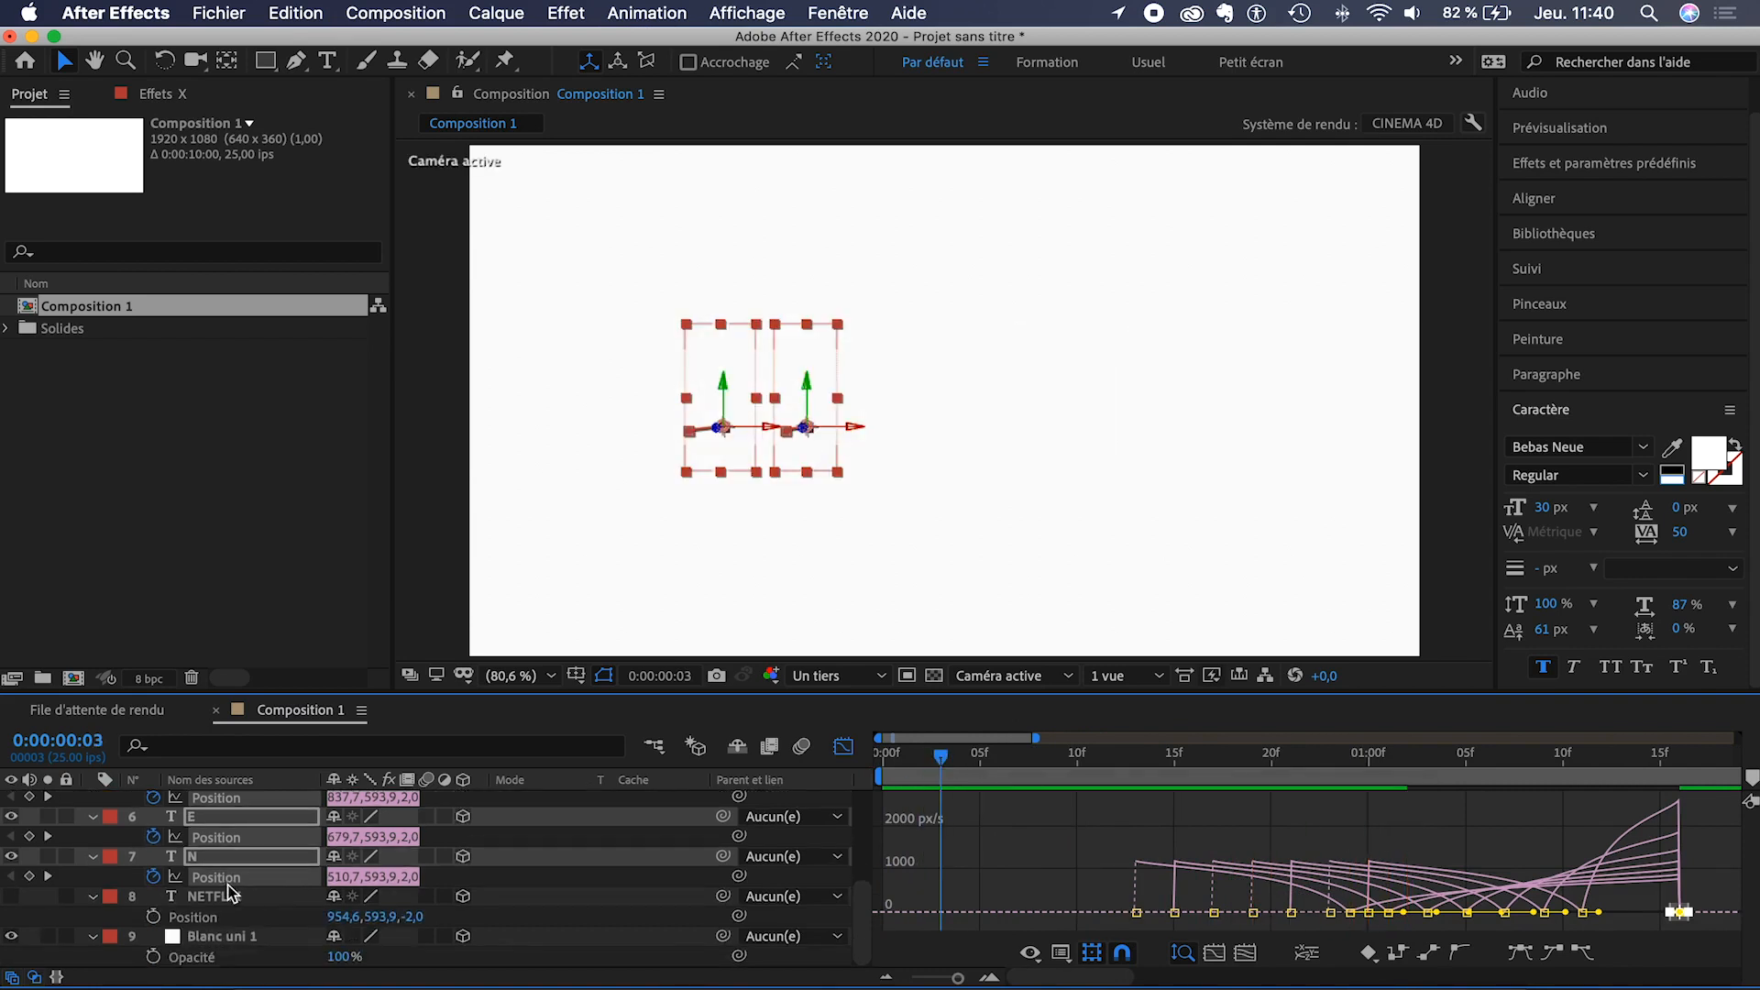
pyautogui.click(222, 939)
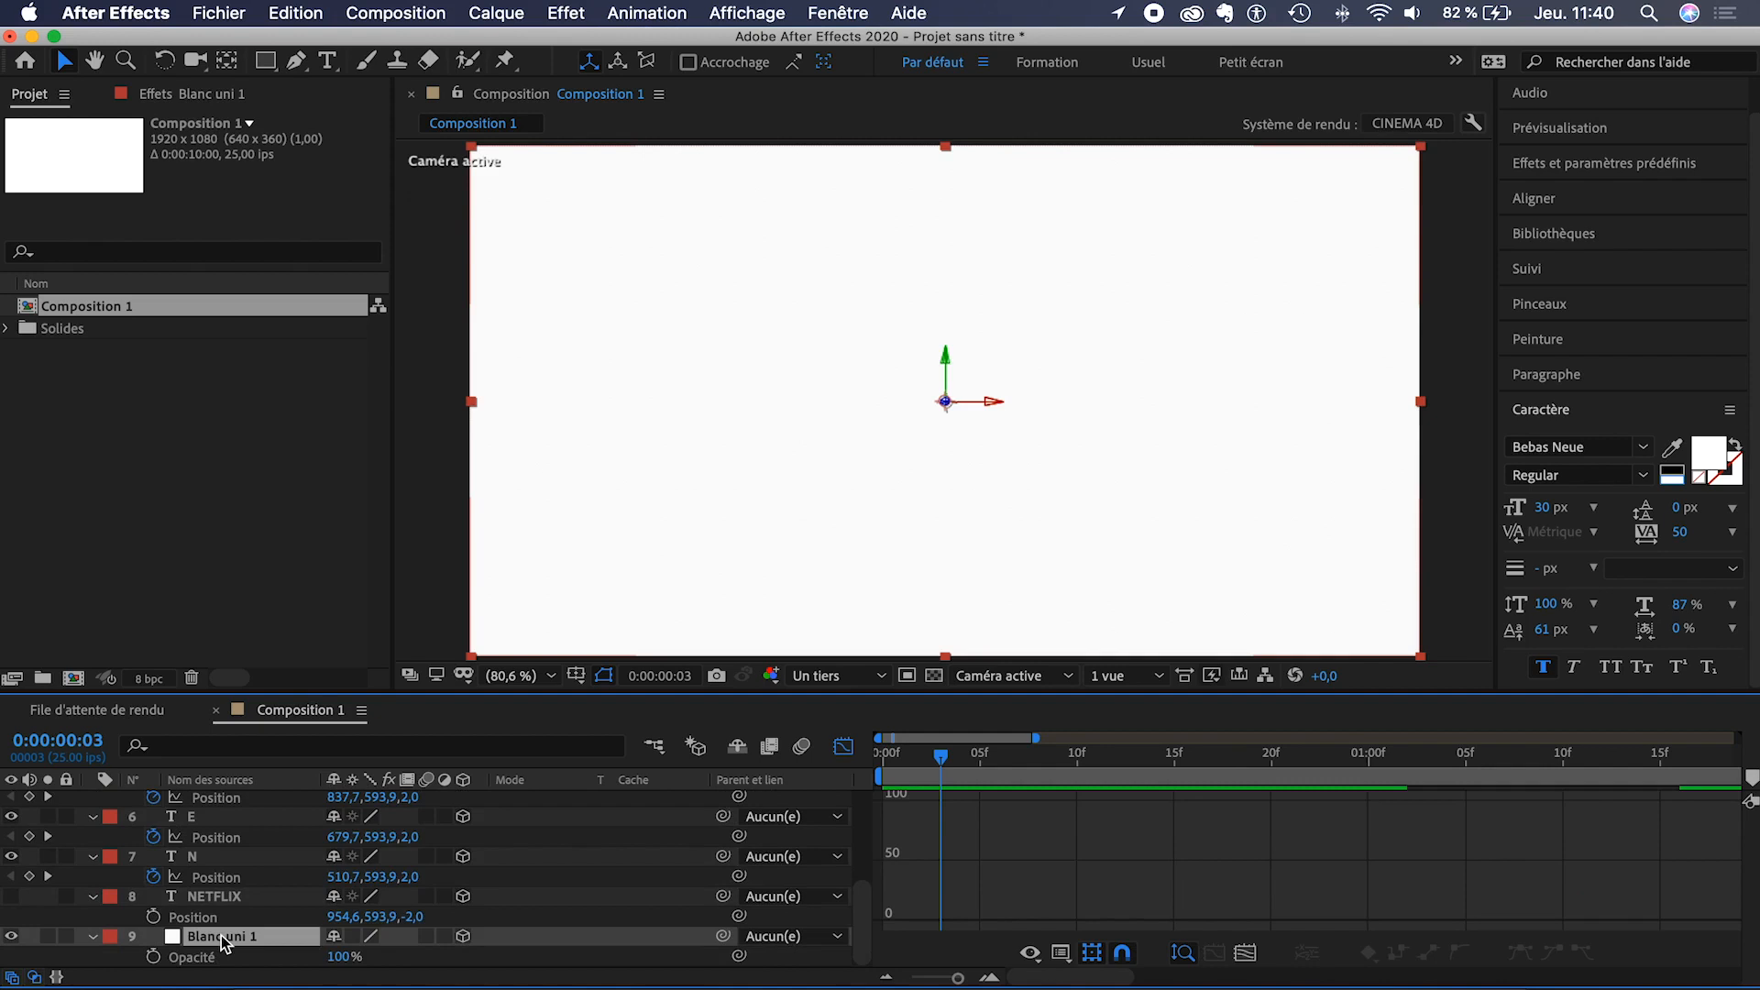
pyautogui.press('super+shift+y')
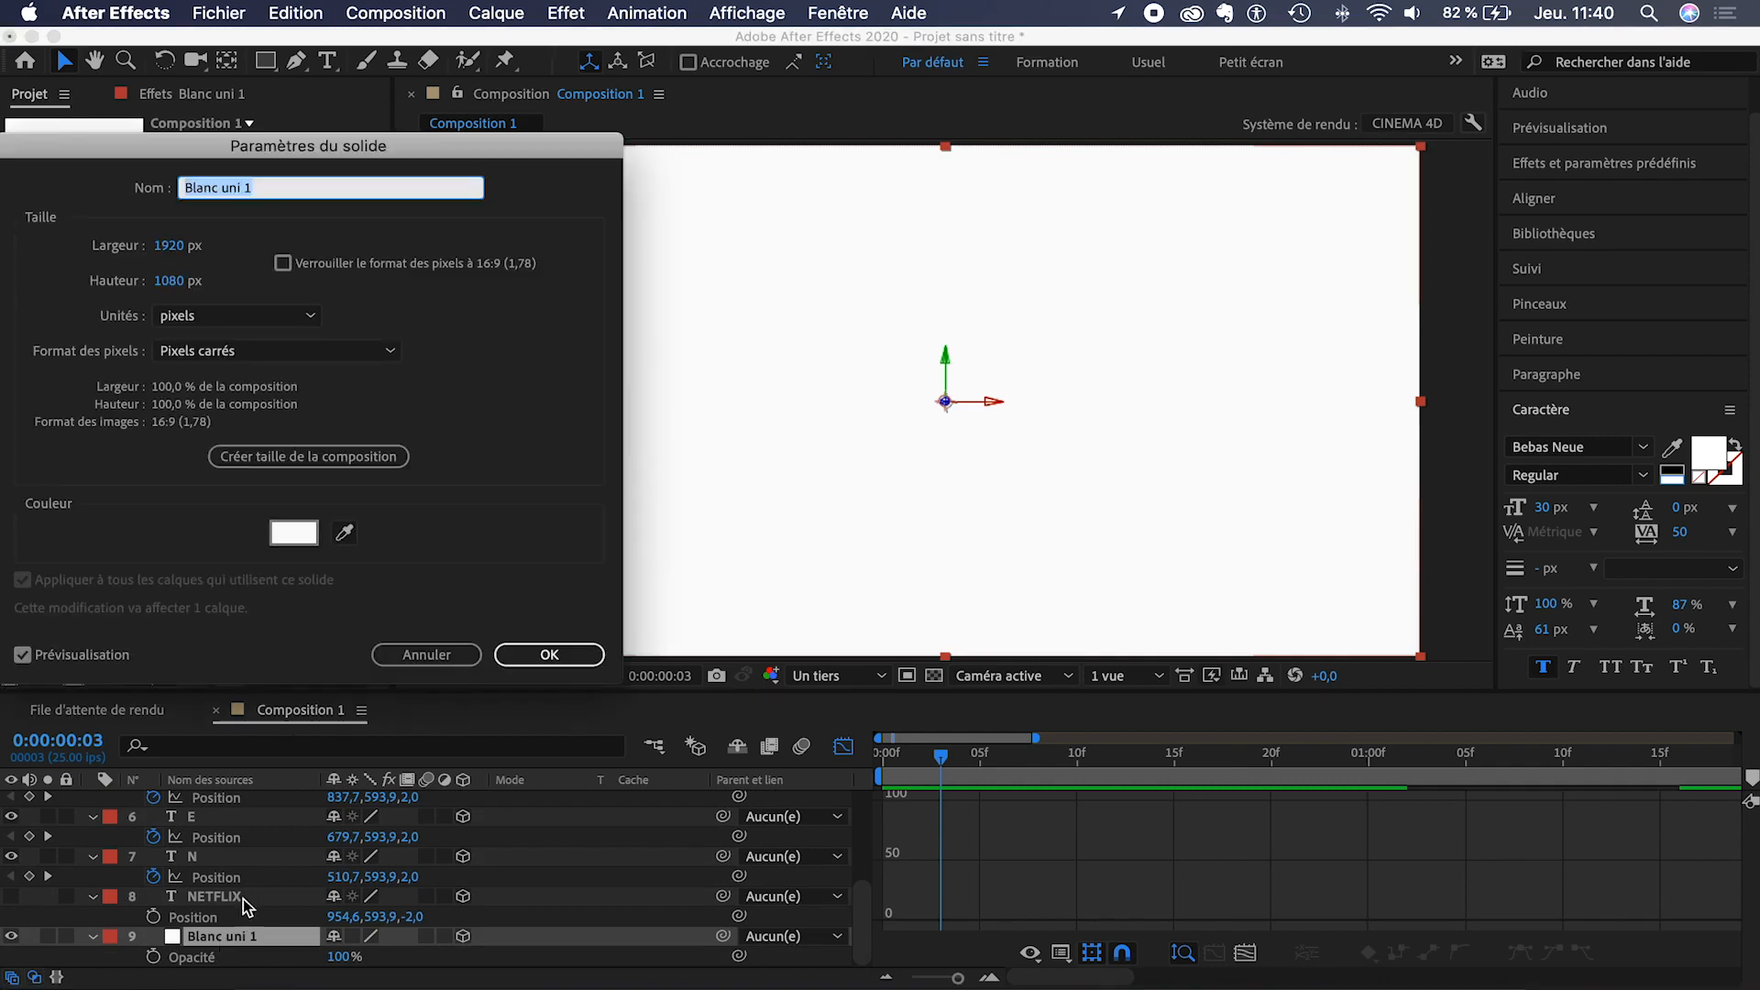
pyautogui.click(293, 533)
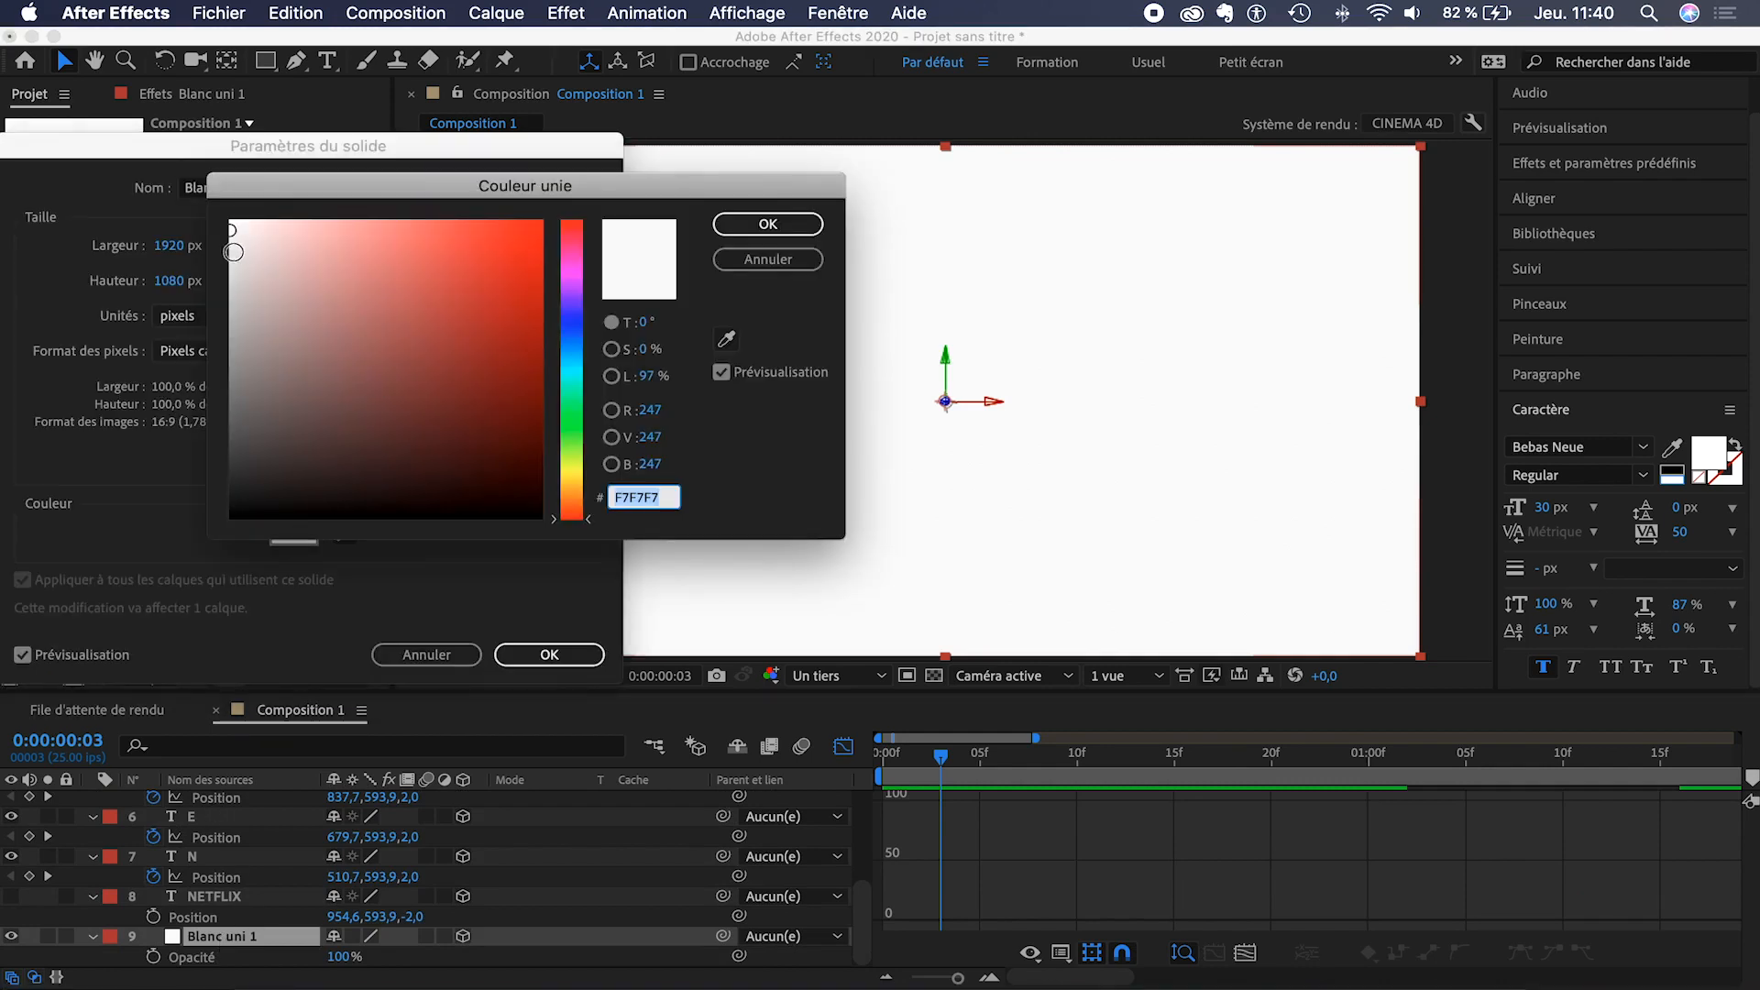
pyautogui.click(230, 271)
pyautogui.click(767, 229)
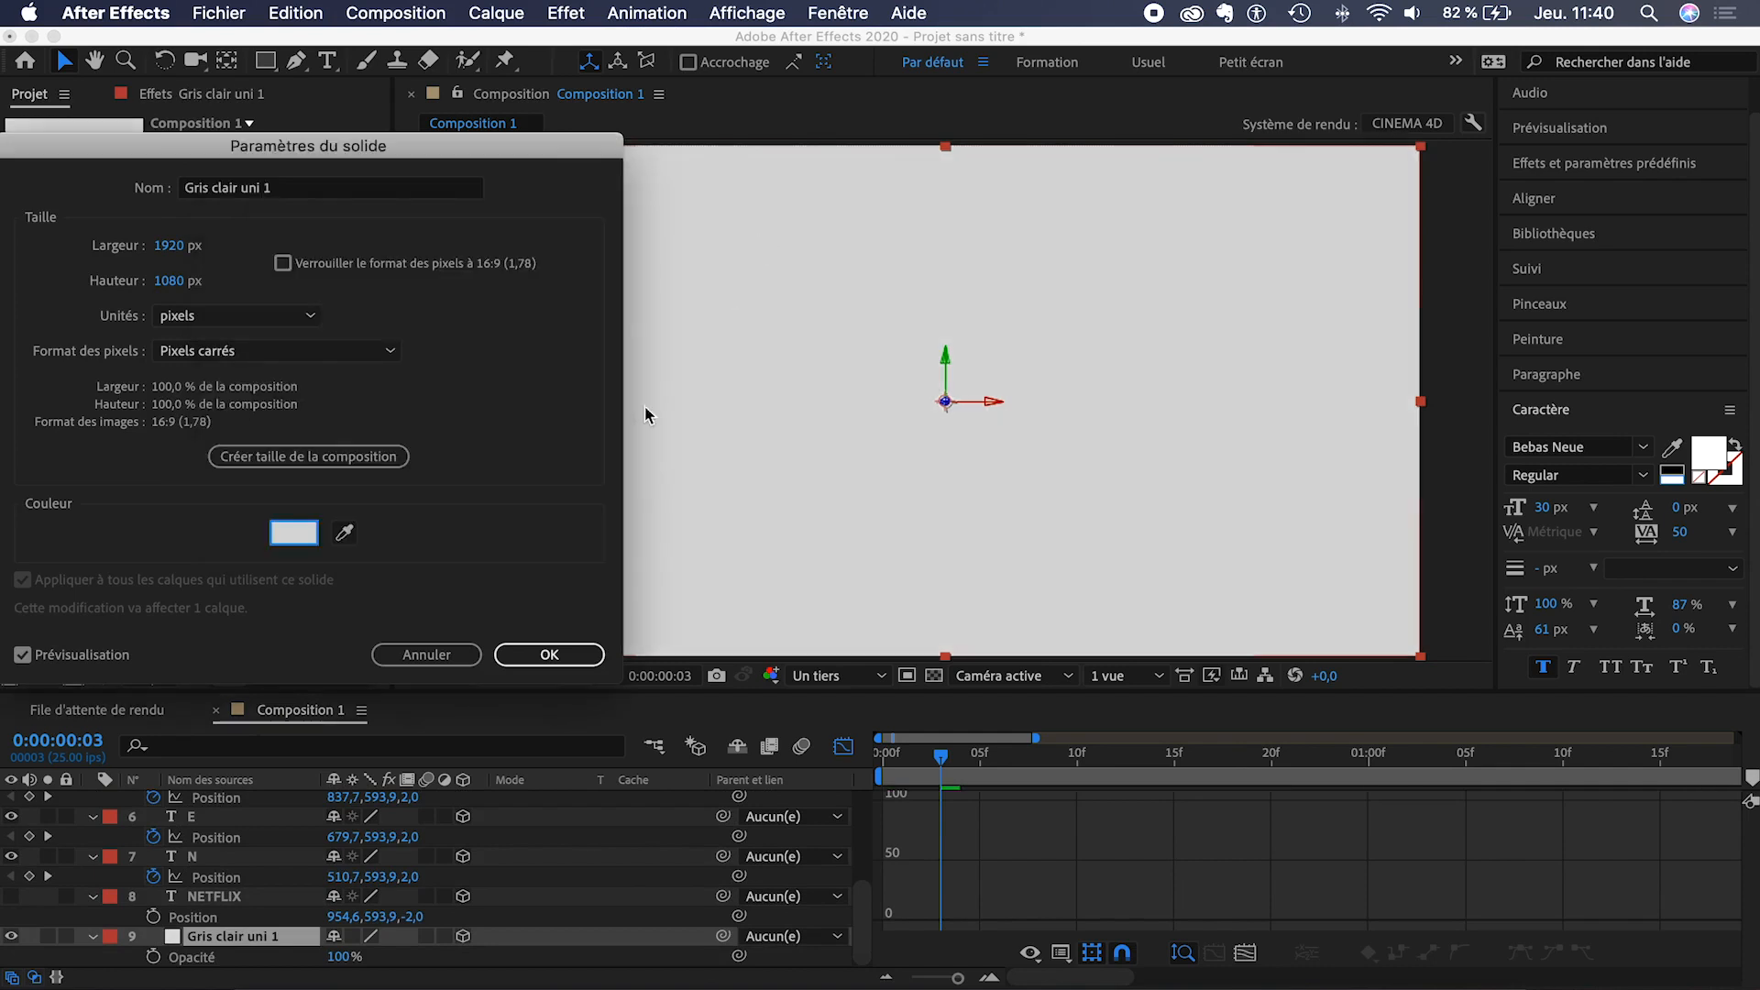
pyautogui.click(510, 656)
pyautogui.click(844, 745)
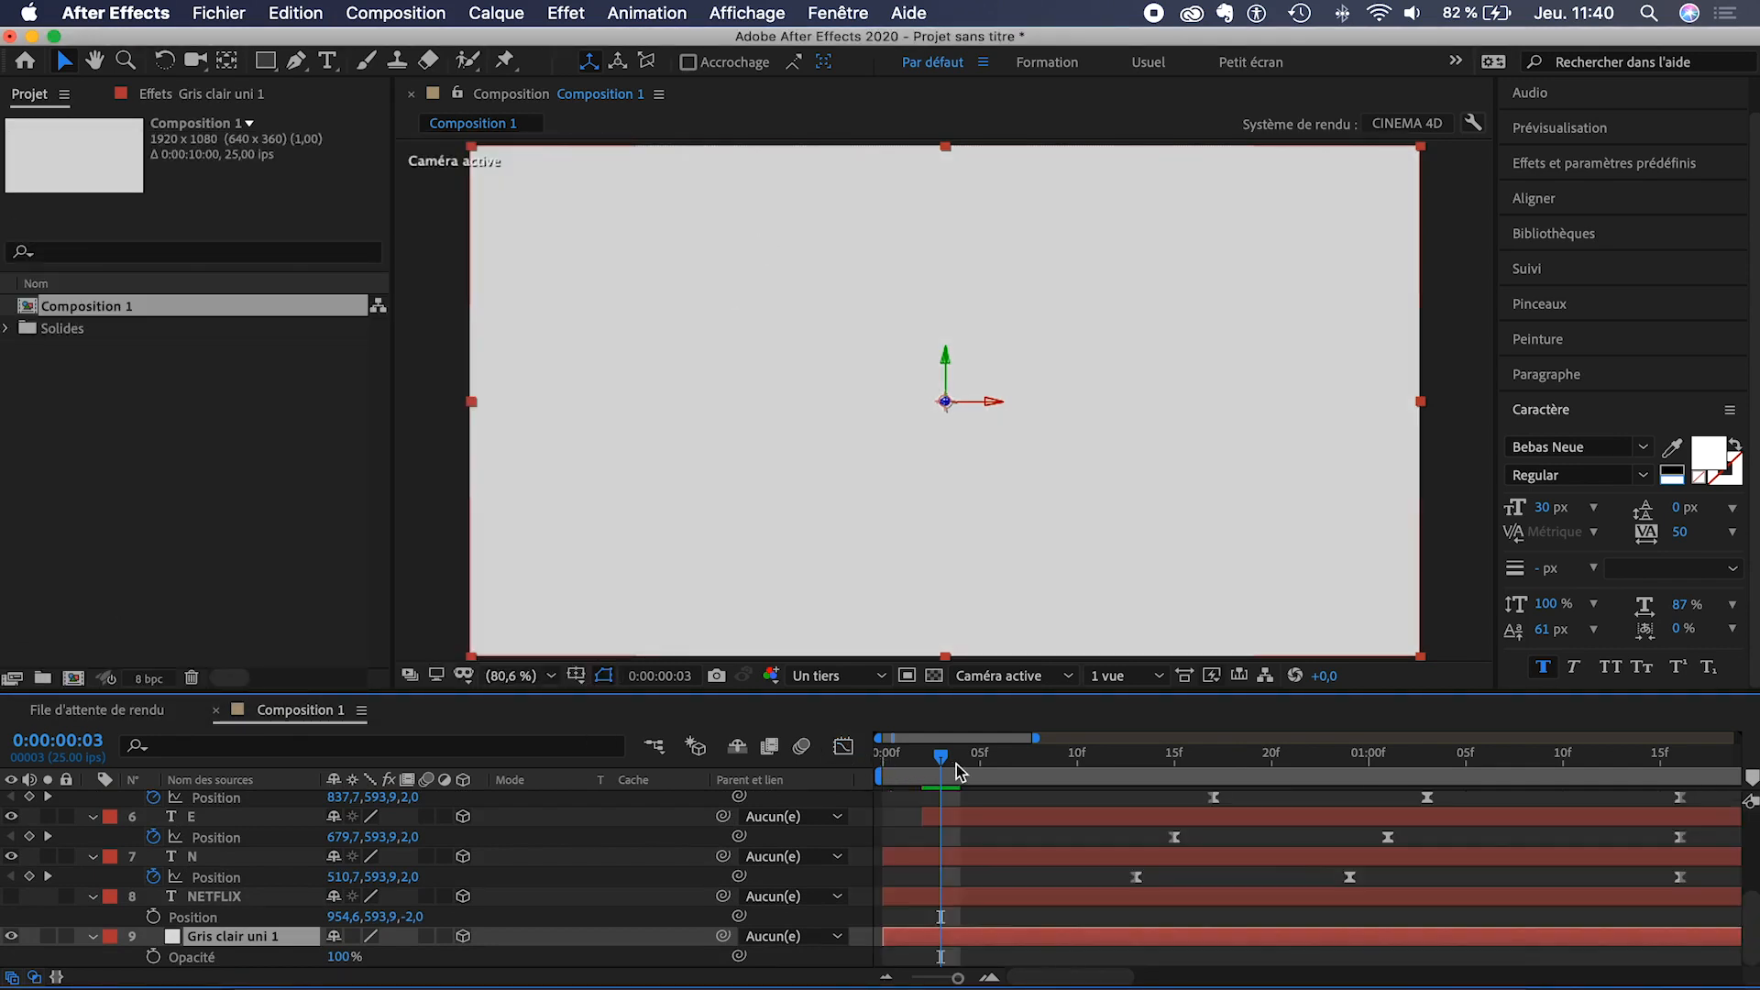
# - Shorten the work area to end a little after two seconds and preview the letter animation over the grey background
pyautogui.press('space')
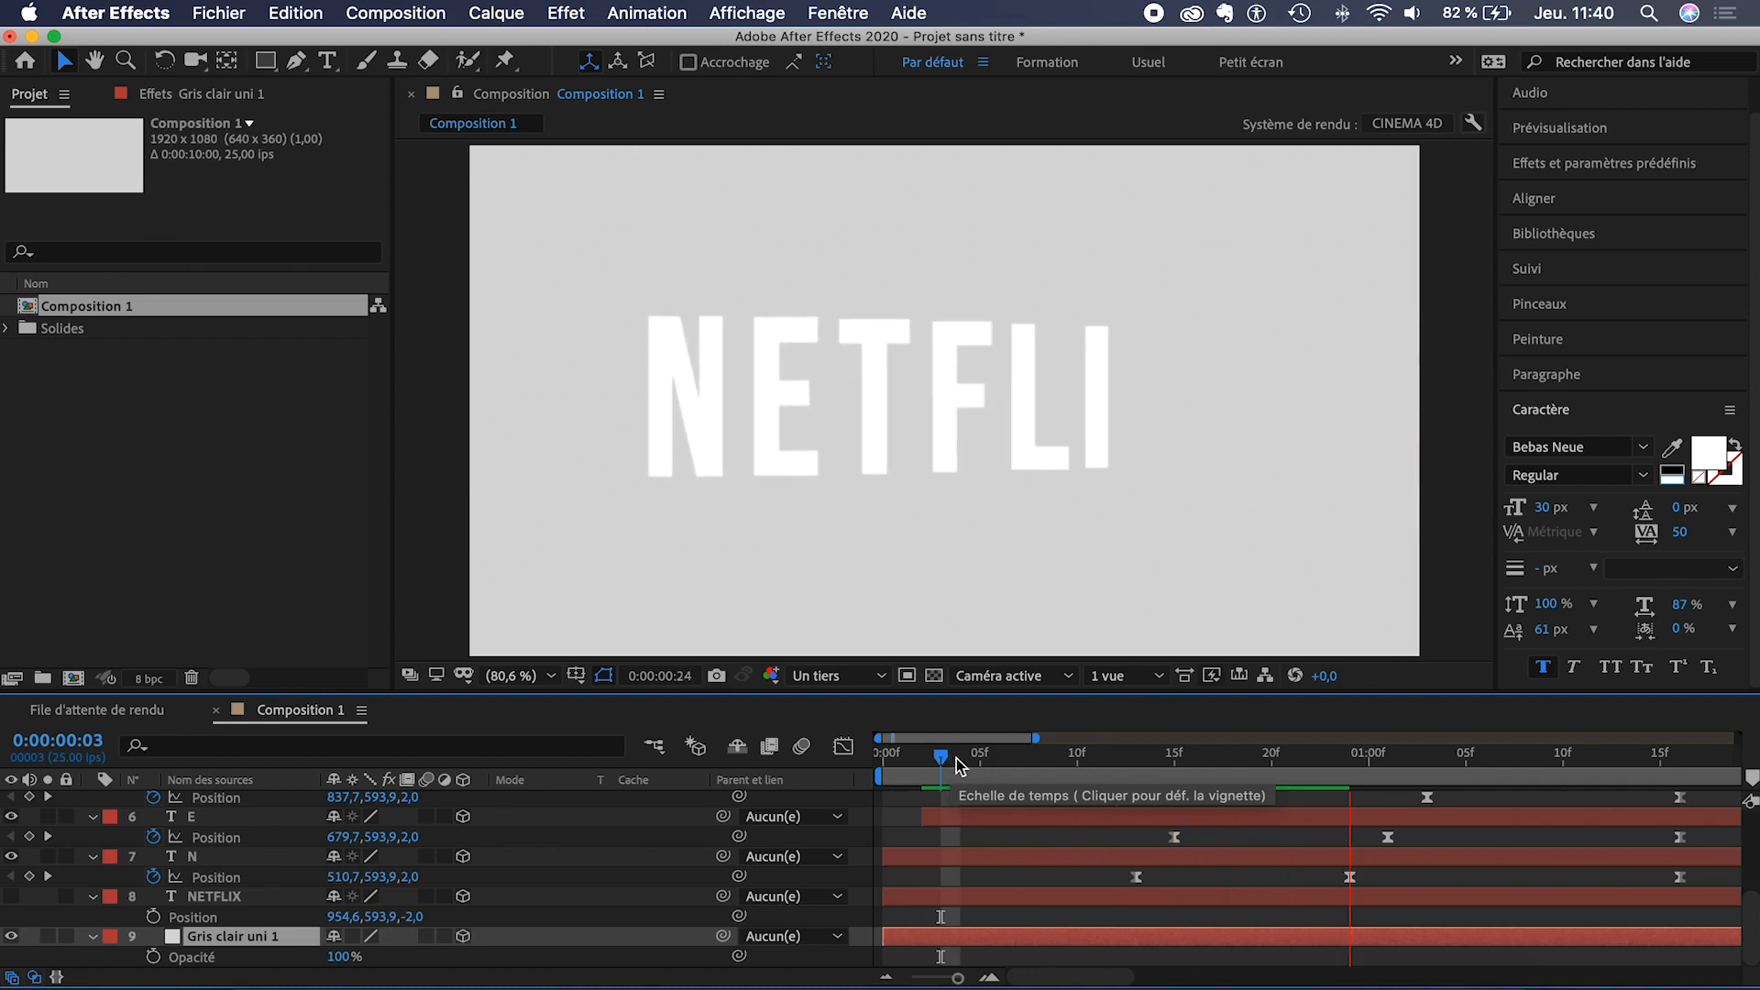
pyautogui.click(954, 760)
pyautogui.scroll(-5, 946, 777)
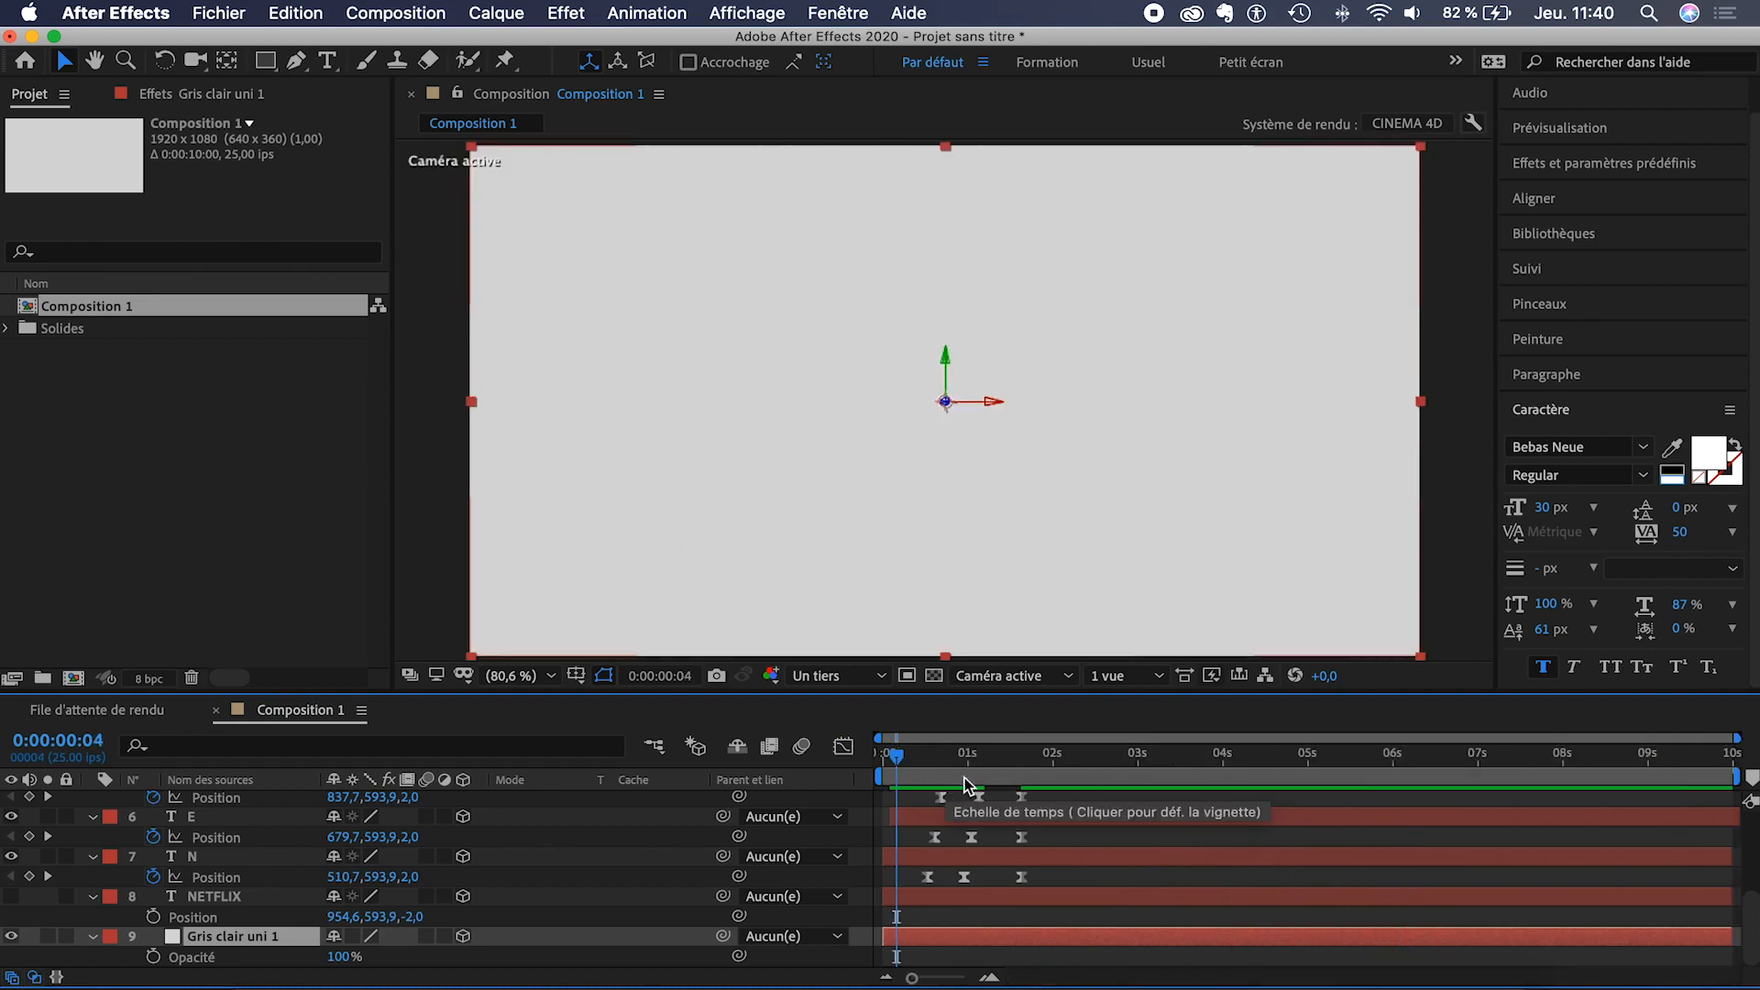
pyautogui.moveTo(1746, 777); pyautogui.dragTo(1073, 786)
pyautogui.click(881, 759)
pyautogui.press('space')
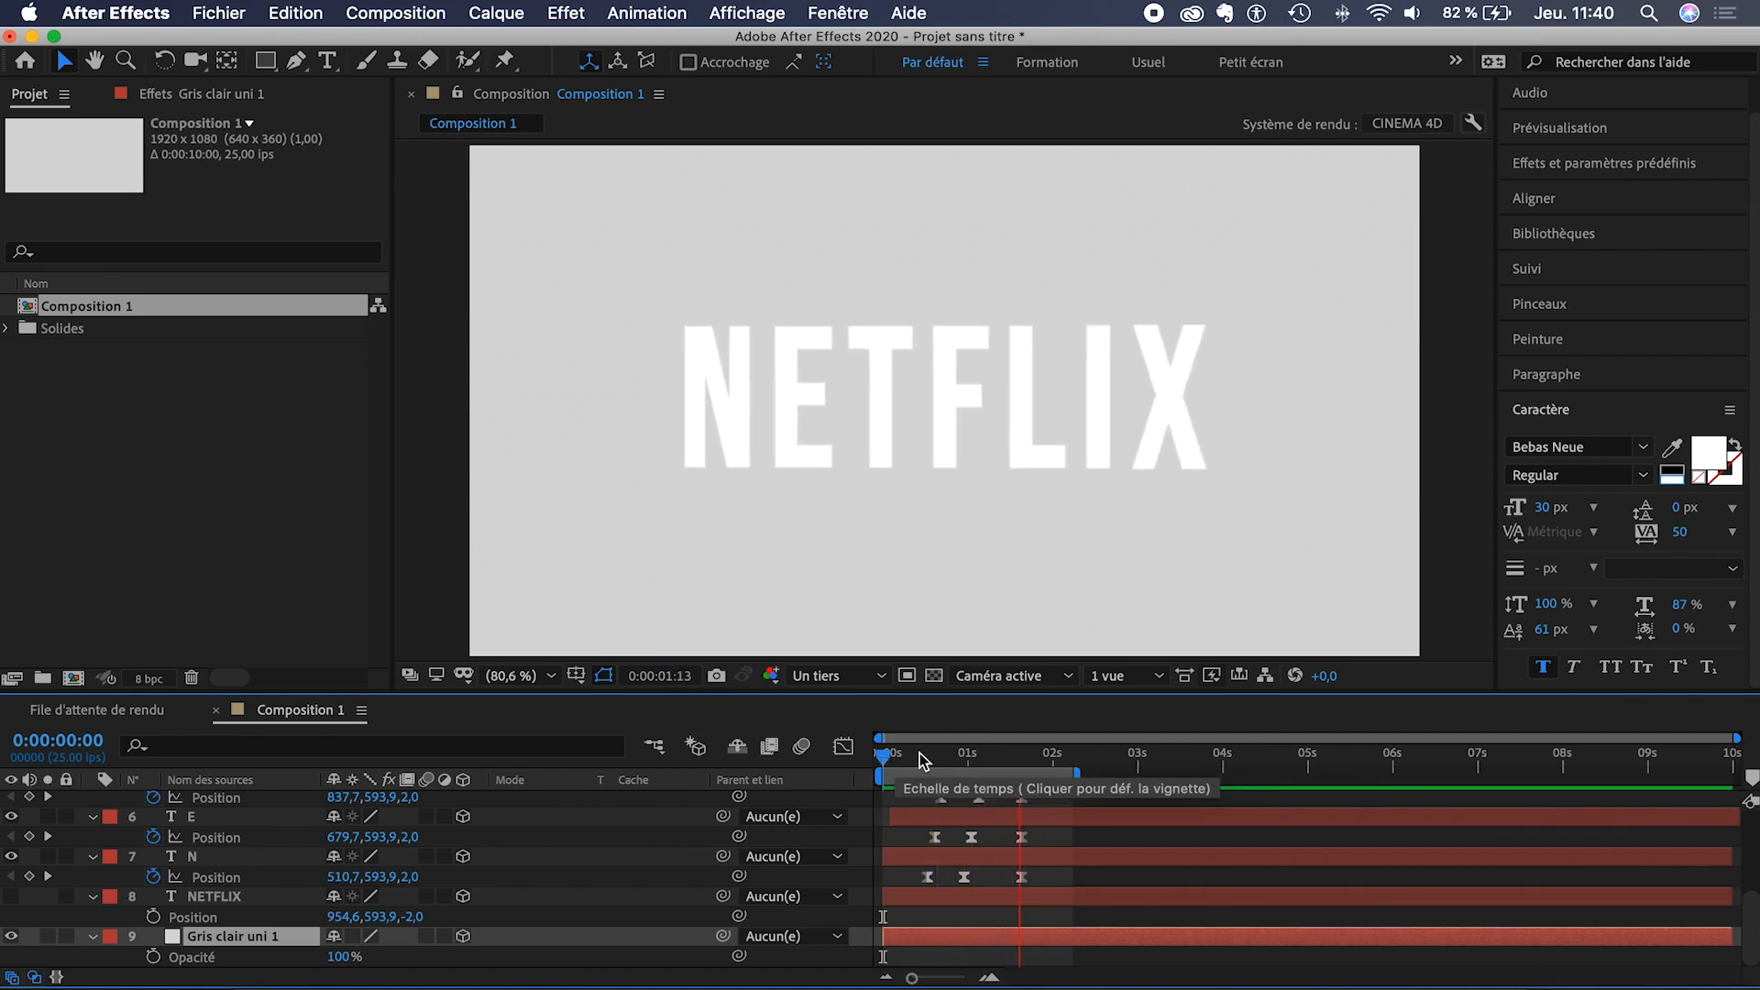
pyautogui.press('space')
# - Select the middle Position keyframe of all seven letters and extend its speed influence on both sides to smooth the turnaround
pyautogui.click(968, 753)
pyautogui.moveTo(951, 878); pyautogui.dragTo(997, 847)
pyautogui.keyDown('shift'); pyautogui.click(993, 829); pyautogui.keyUp('shift')
pyautogui.scroll(3, 993, 830)
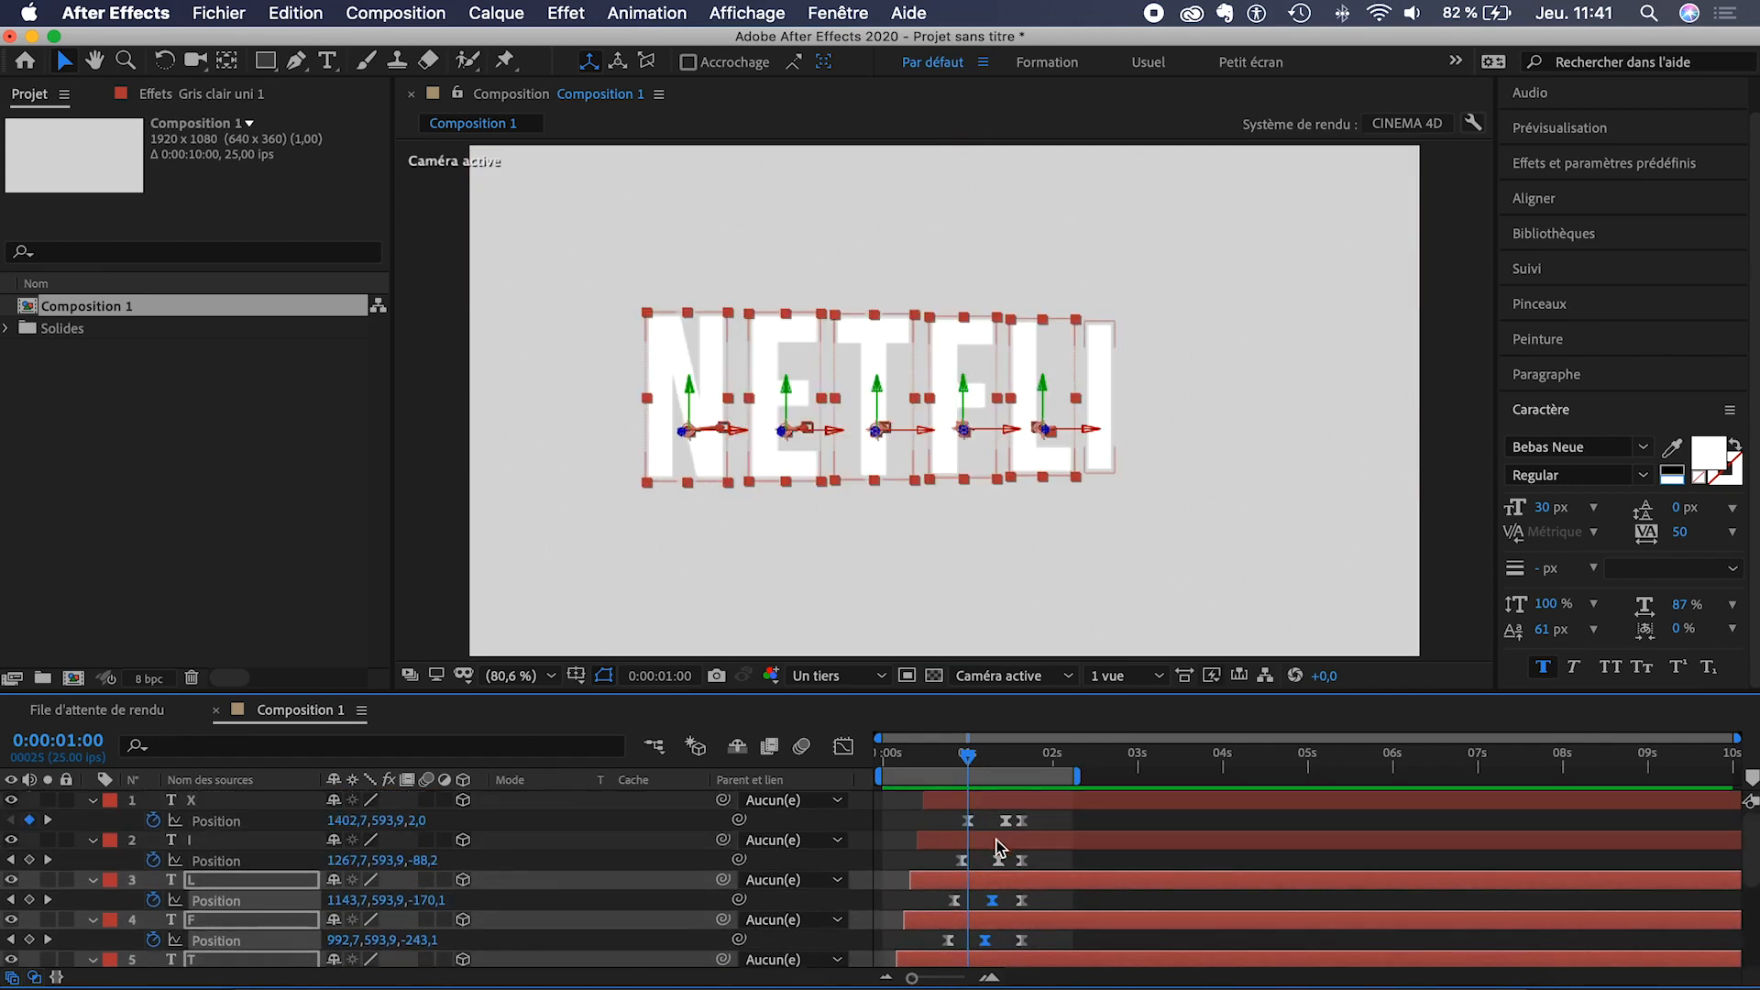
pyautogui.keyDown('shift'); pyautogui.click(997, 863); pyautogui.keyUp('shift')
pyautogui.keyDown('shift'); pyautogui.click(1005, 820); pyautogui.keyUp('shift')
pyautogui.click(844, 745)
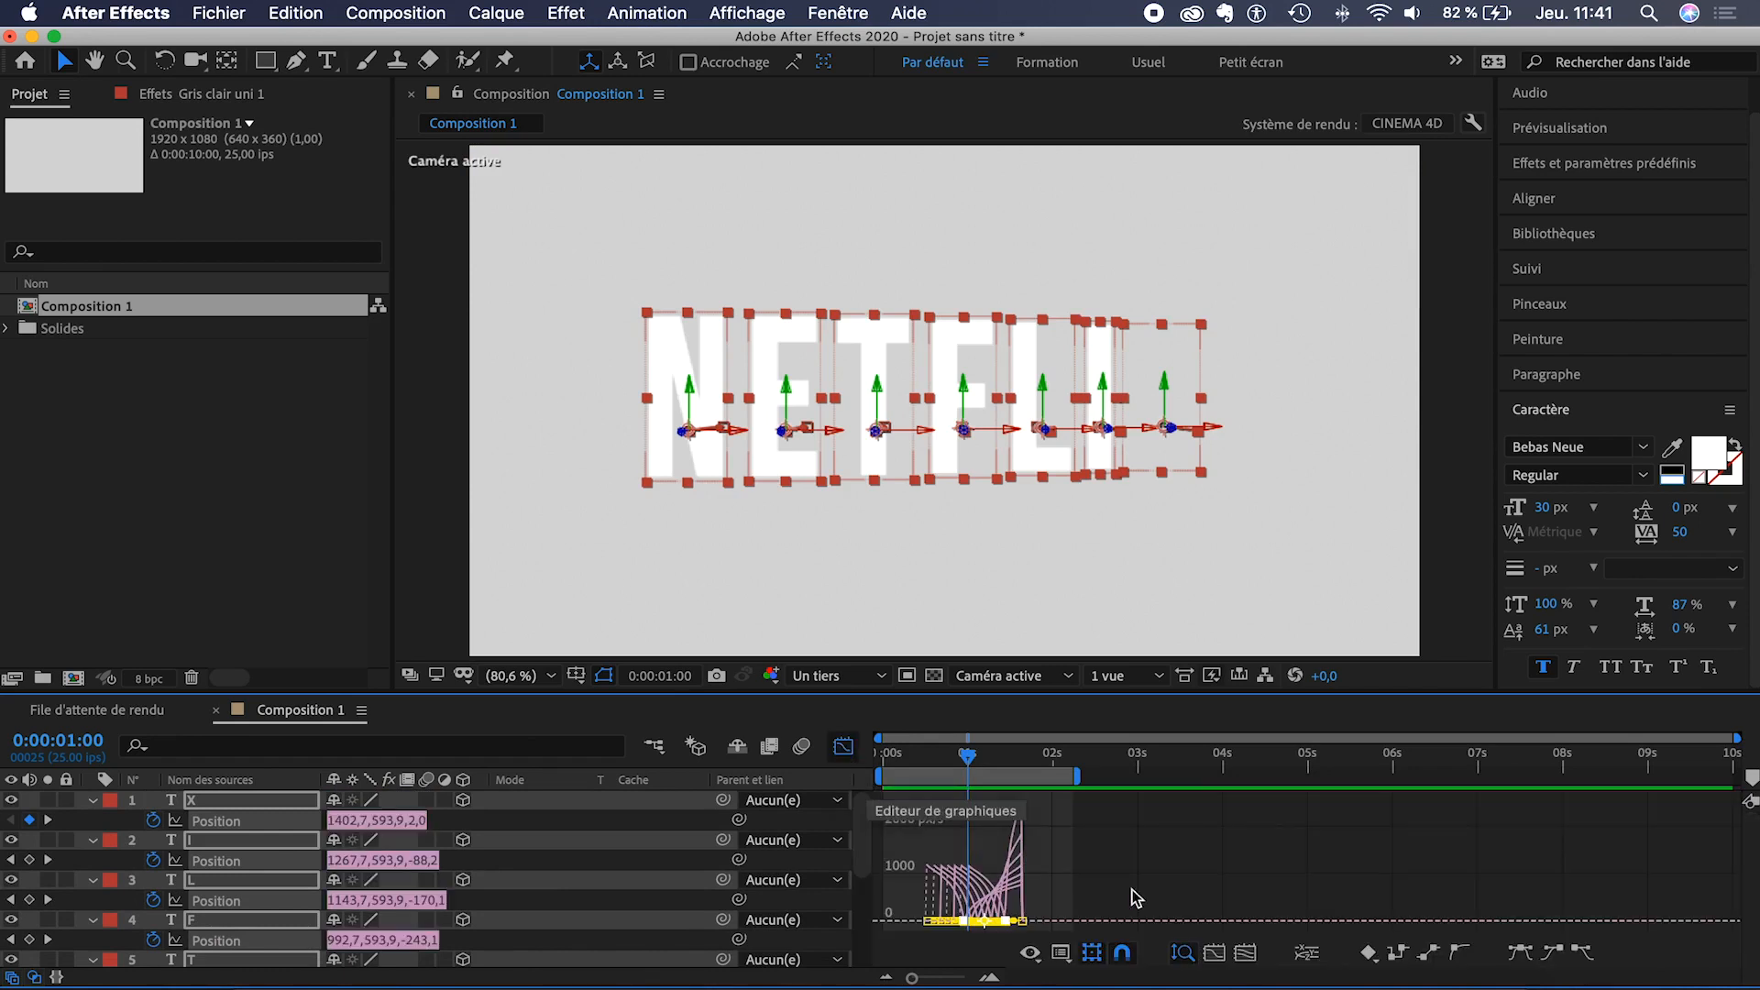
pyautogui.scroll(4, 916, 912)
pyautogui.scroll(2, 1194, 922)
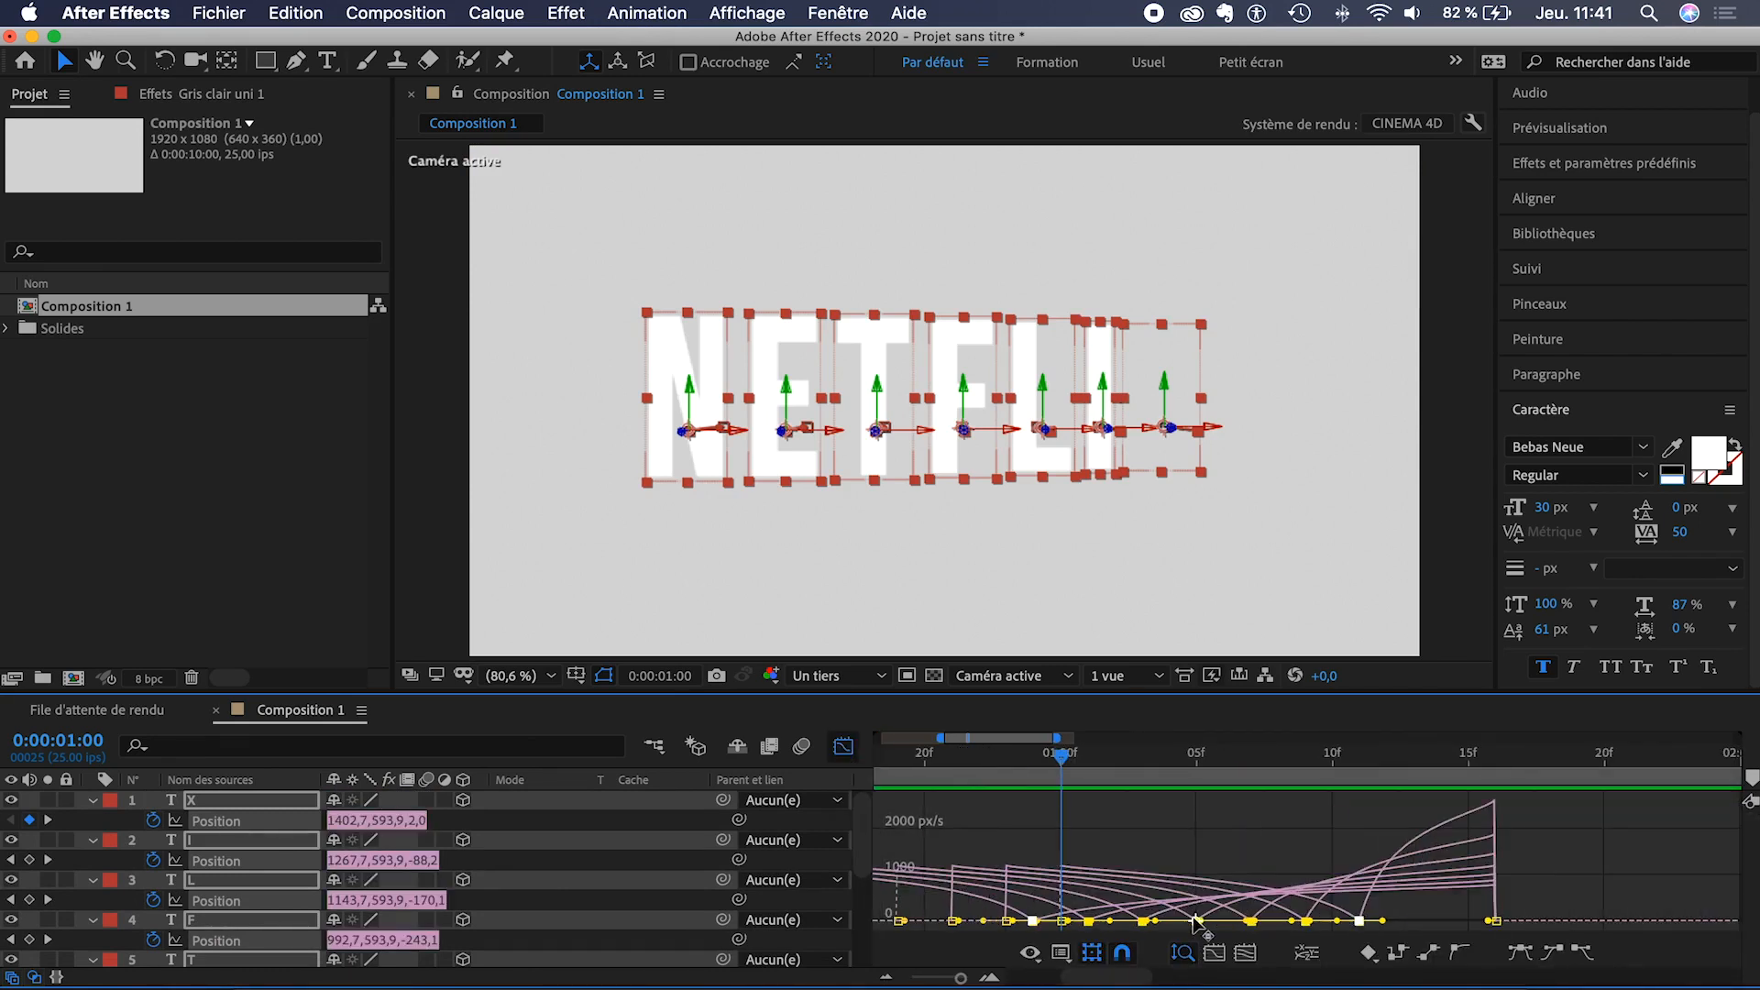
pyautogui.moveTo(1112, 926); pyautogui.dragTo(1307, 921)
pyautogui.moveTo(983, 919); pyautogui.dragTo(911, 917)
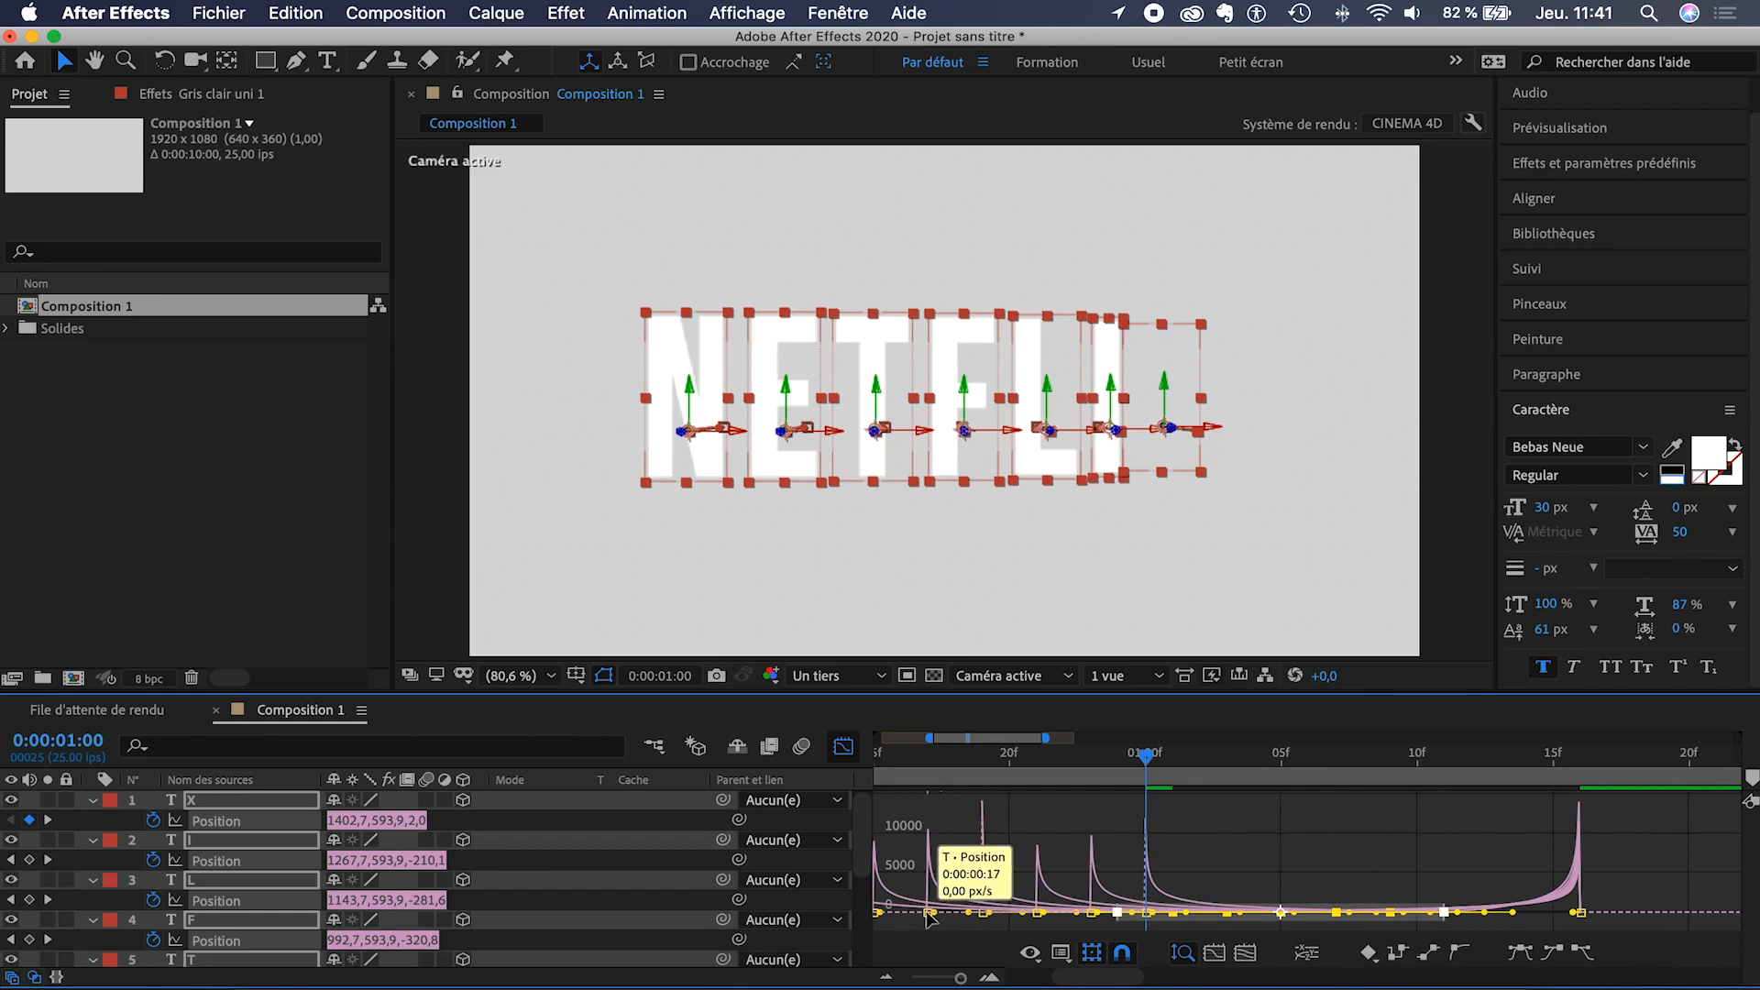
pyautogui.moveTo(972, 917); pyautogui.dragTo(997, 918)
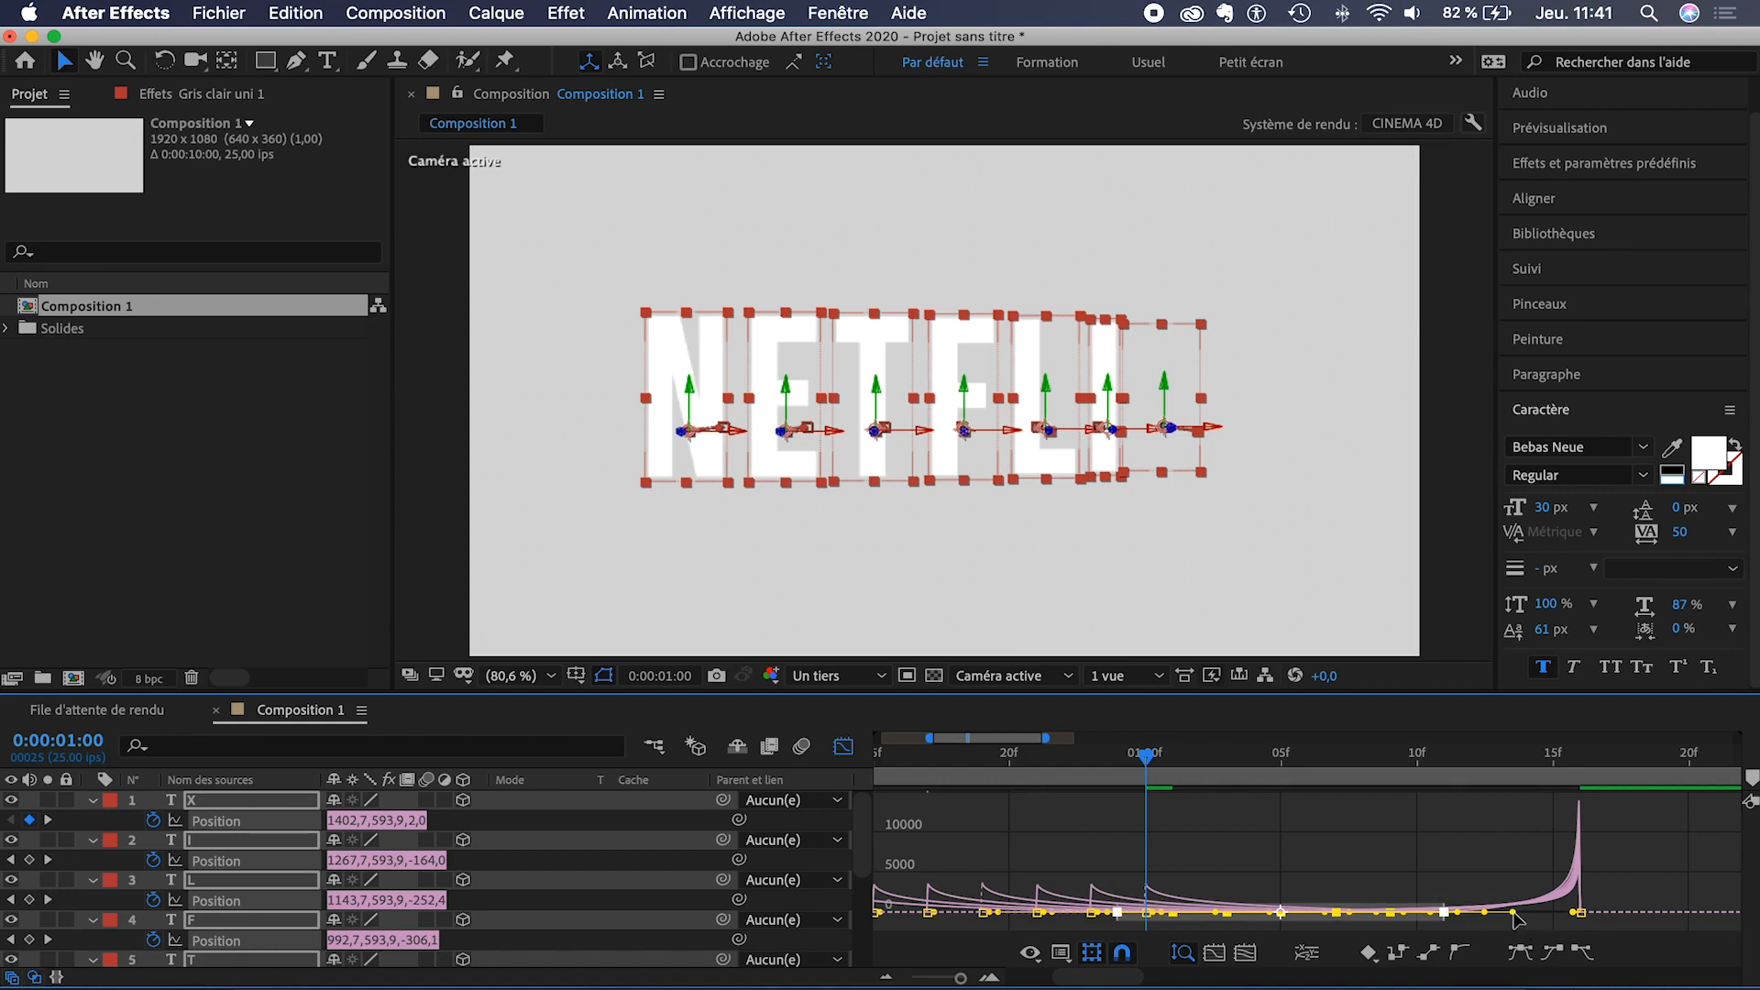
pyautogui.moveTo(1513, 916); pyautogui.dragTo(1499, 915)
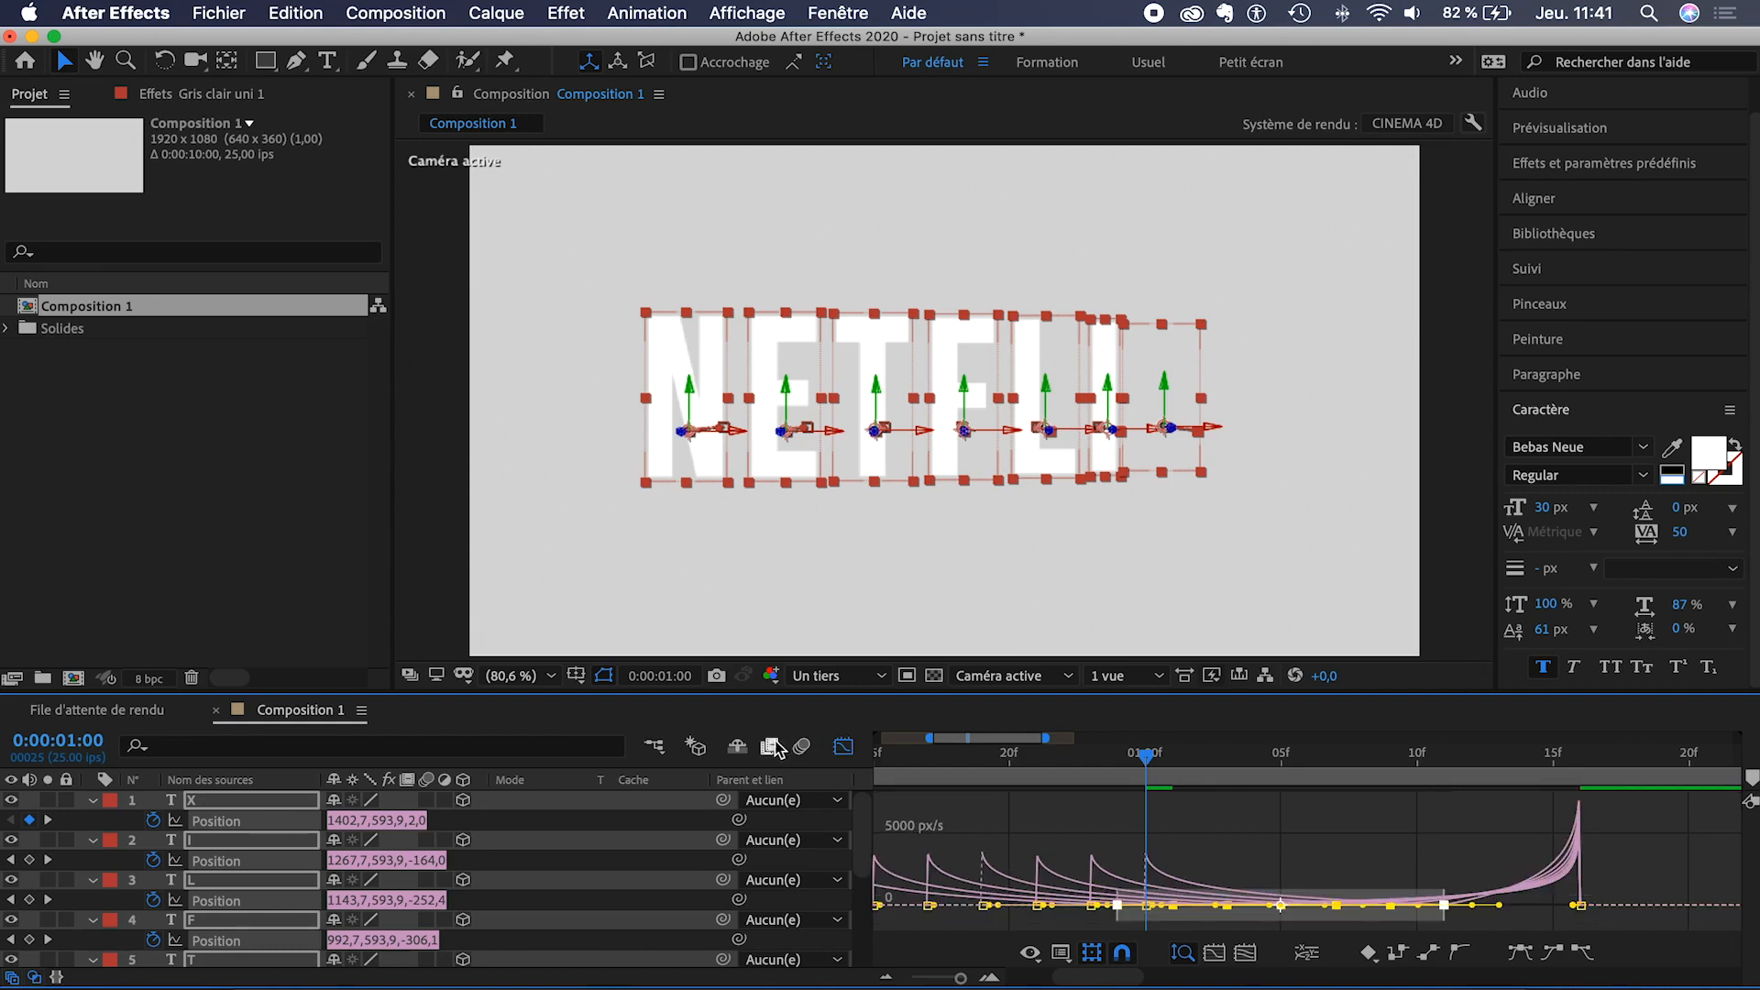
# - Return to the layer-bar timeline and preview the letter animation from its beginning
pyautogui.click(843, 746)
pyautogui.scroll(-2, 1072, 853)
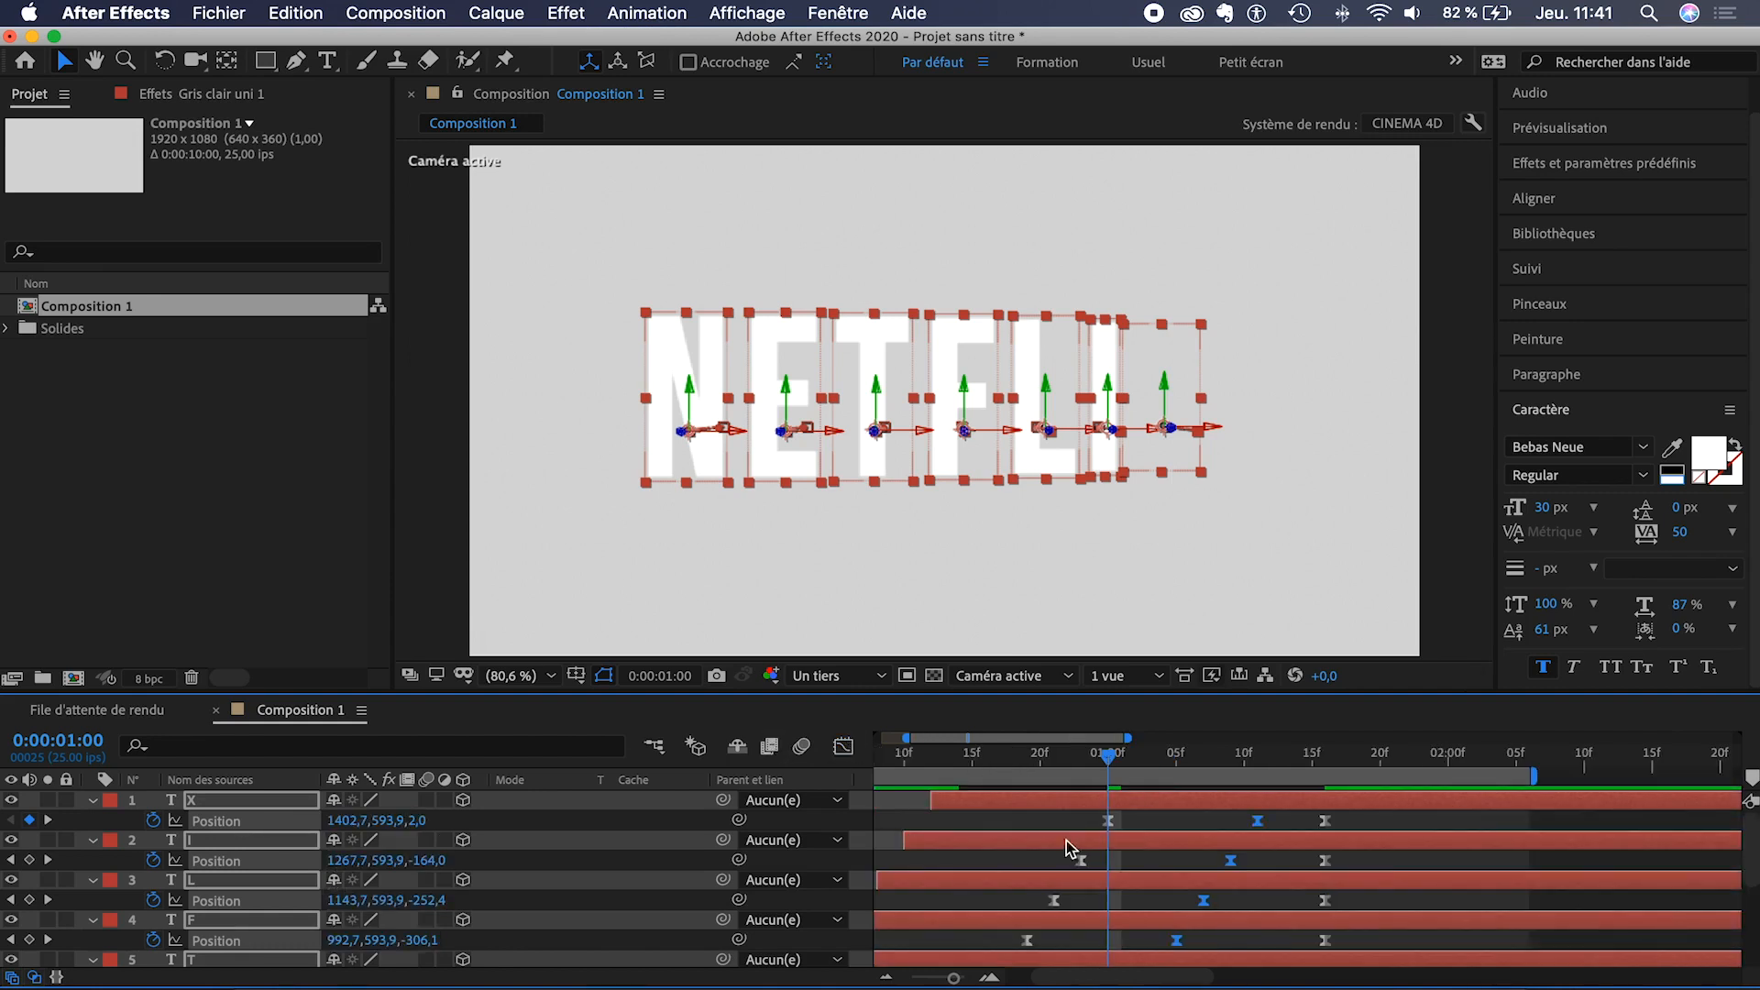
pyautogui.hscroll(-3, 1002, 815)
pyautogui.moveTo(914, 755); pyautogui.dragTo(854, 752)
pyautogui.press('space')
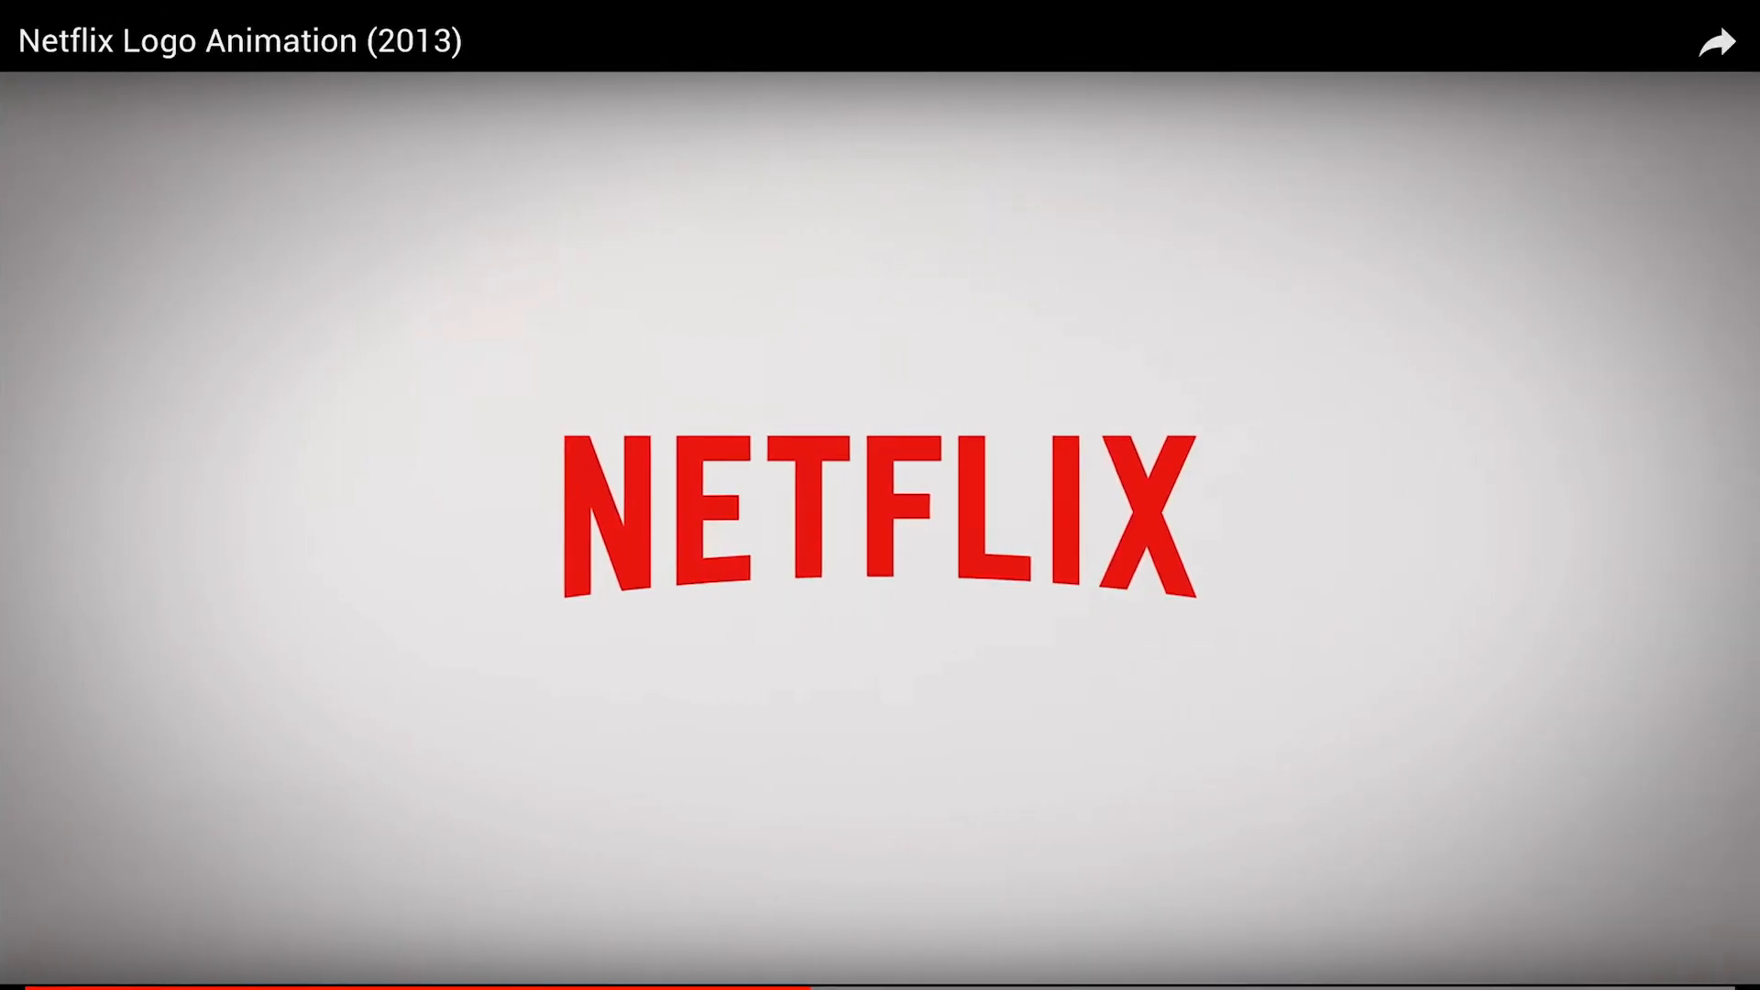
# - Compare the reference Netflix Logo Animation (2013) video with the composition at 0:00:01:04
pyautogui.click(321, 986)
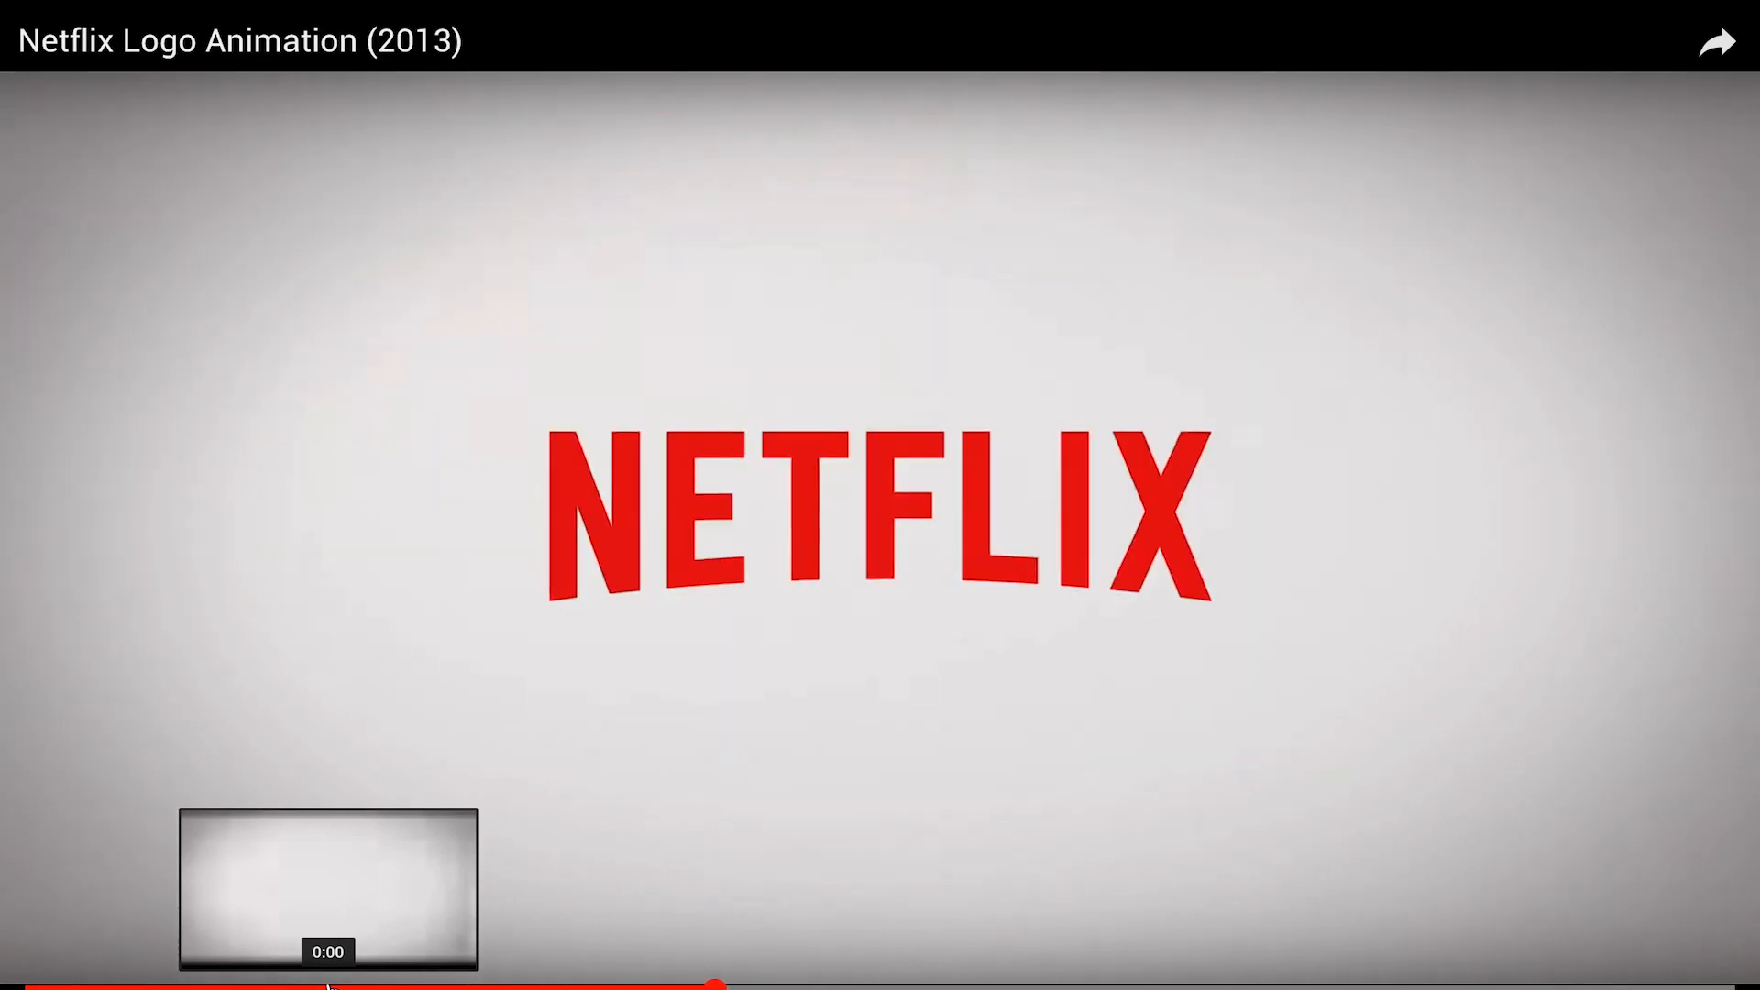
pyautogui.click(598, 849)
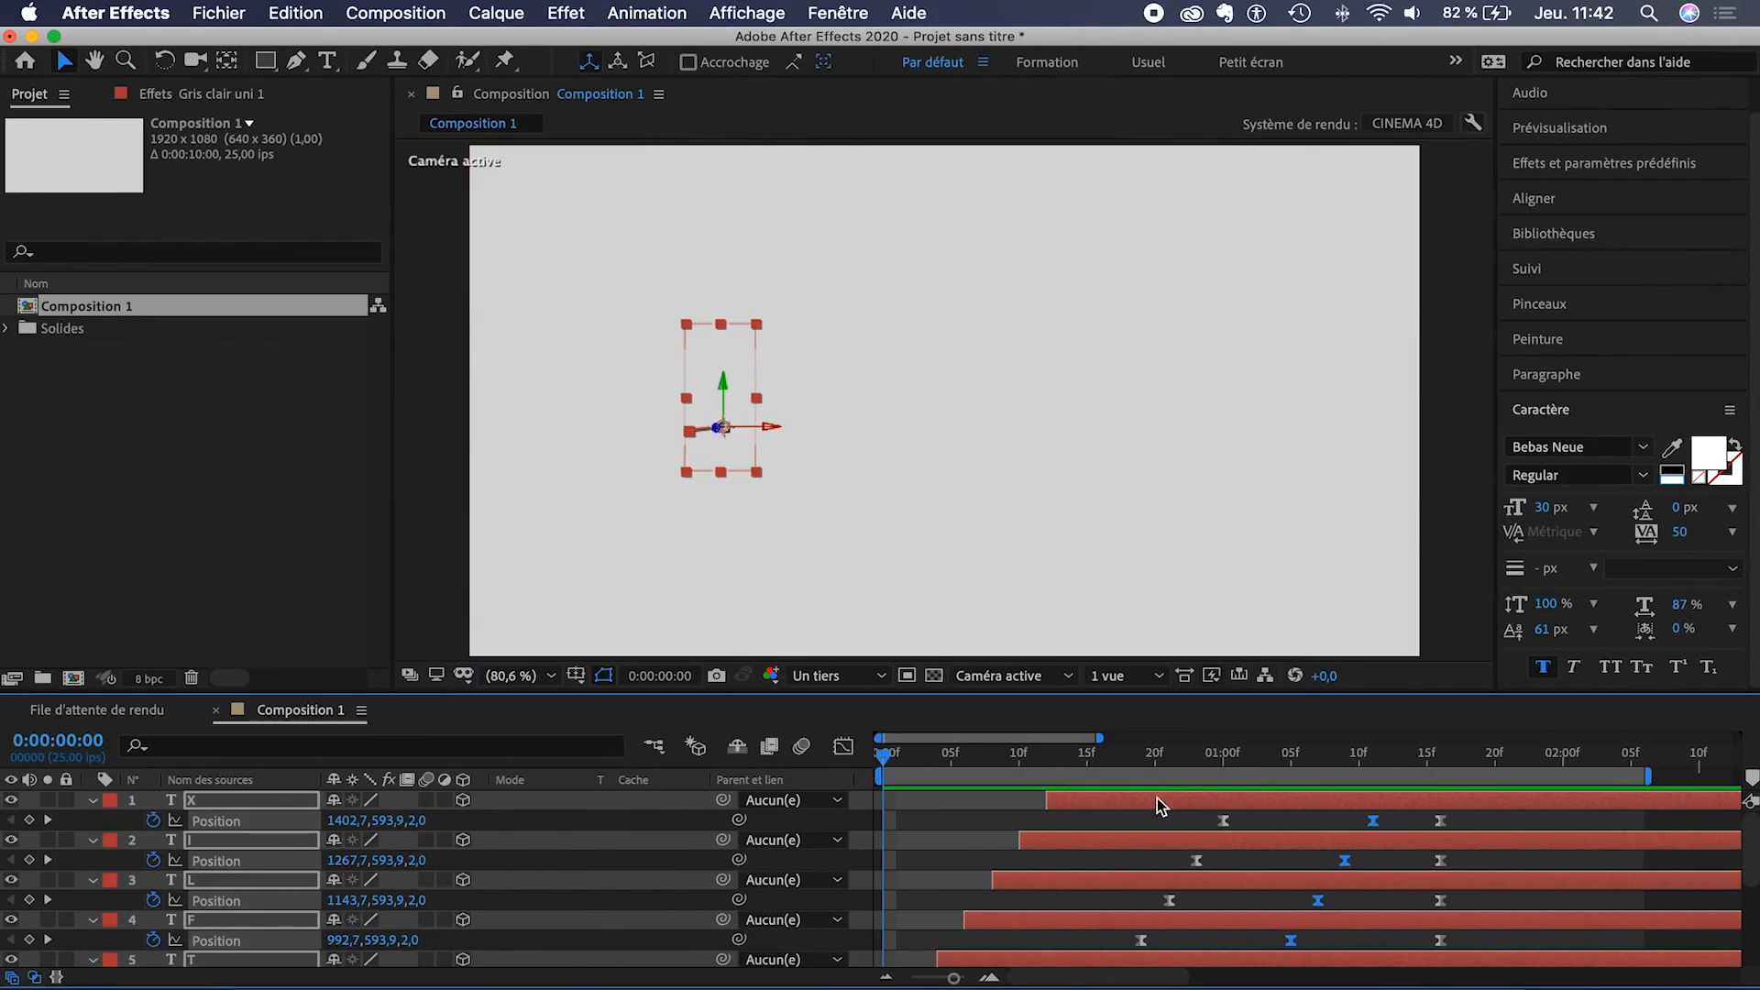
pyautogui.moveTo(1073, 753); pyautogui.dragTo(1276, 767)
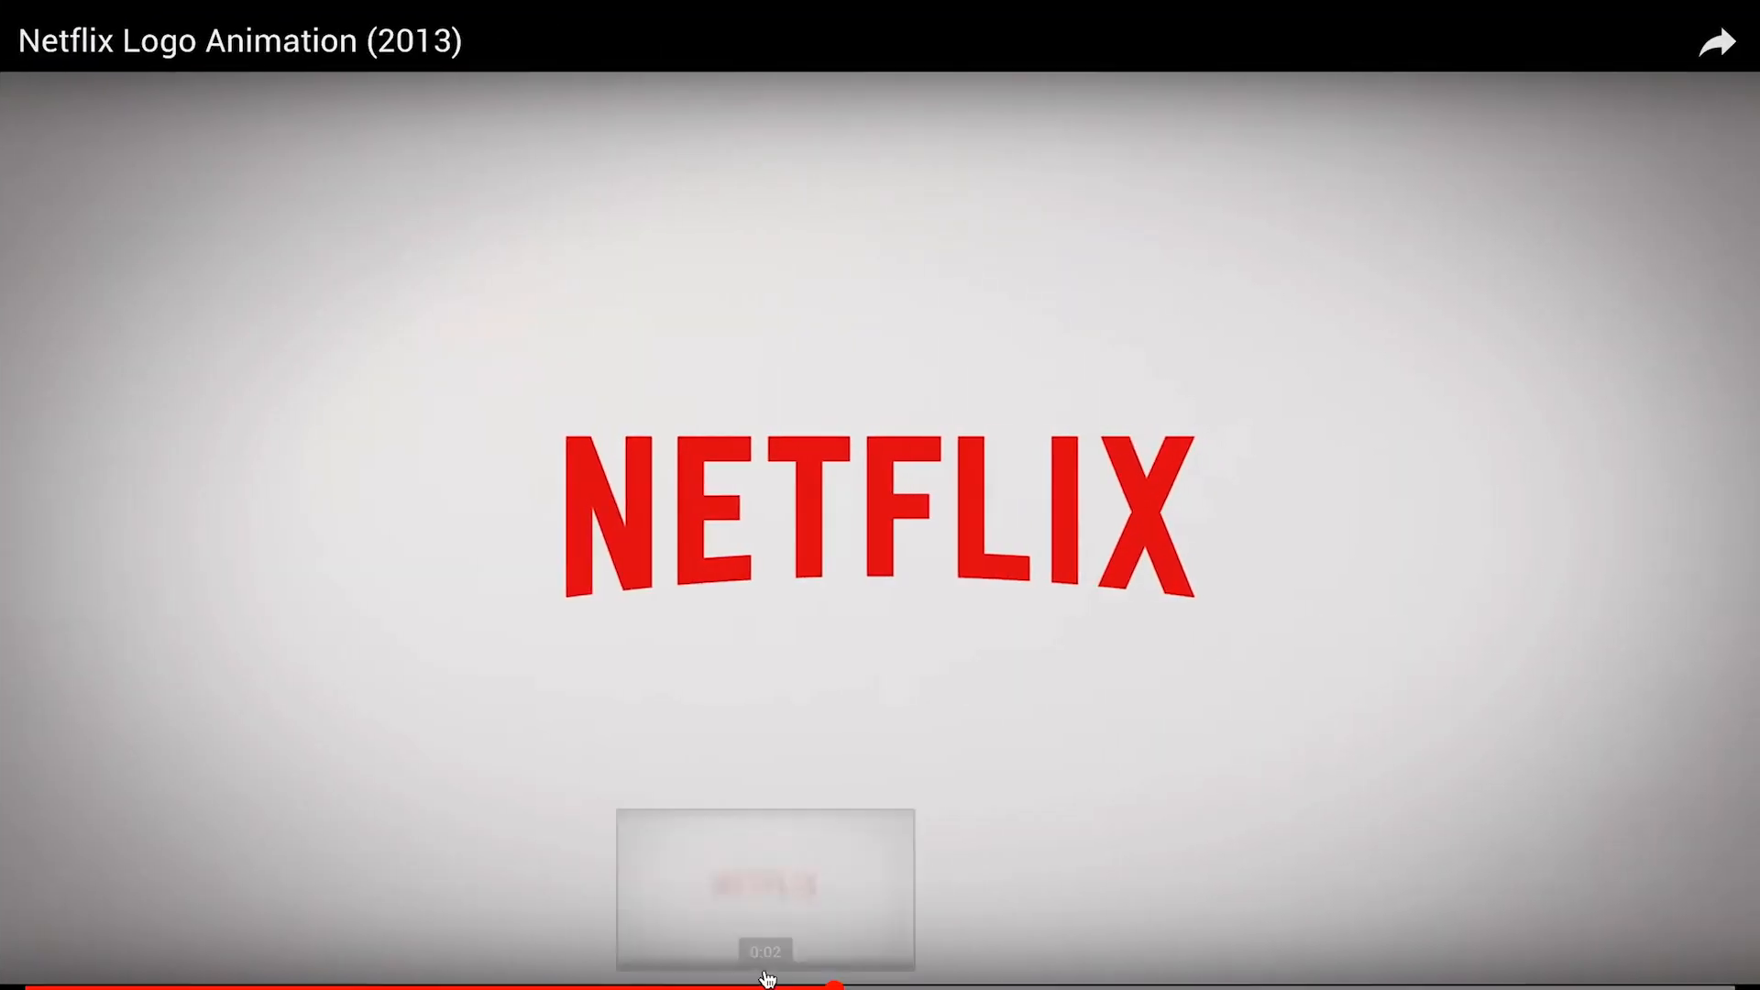
pyautogui.click(589, 987)
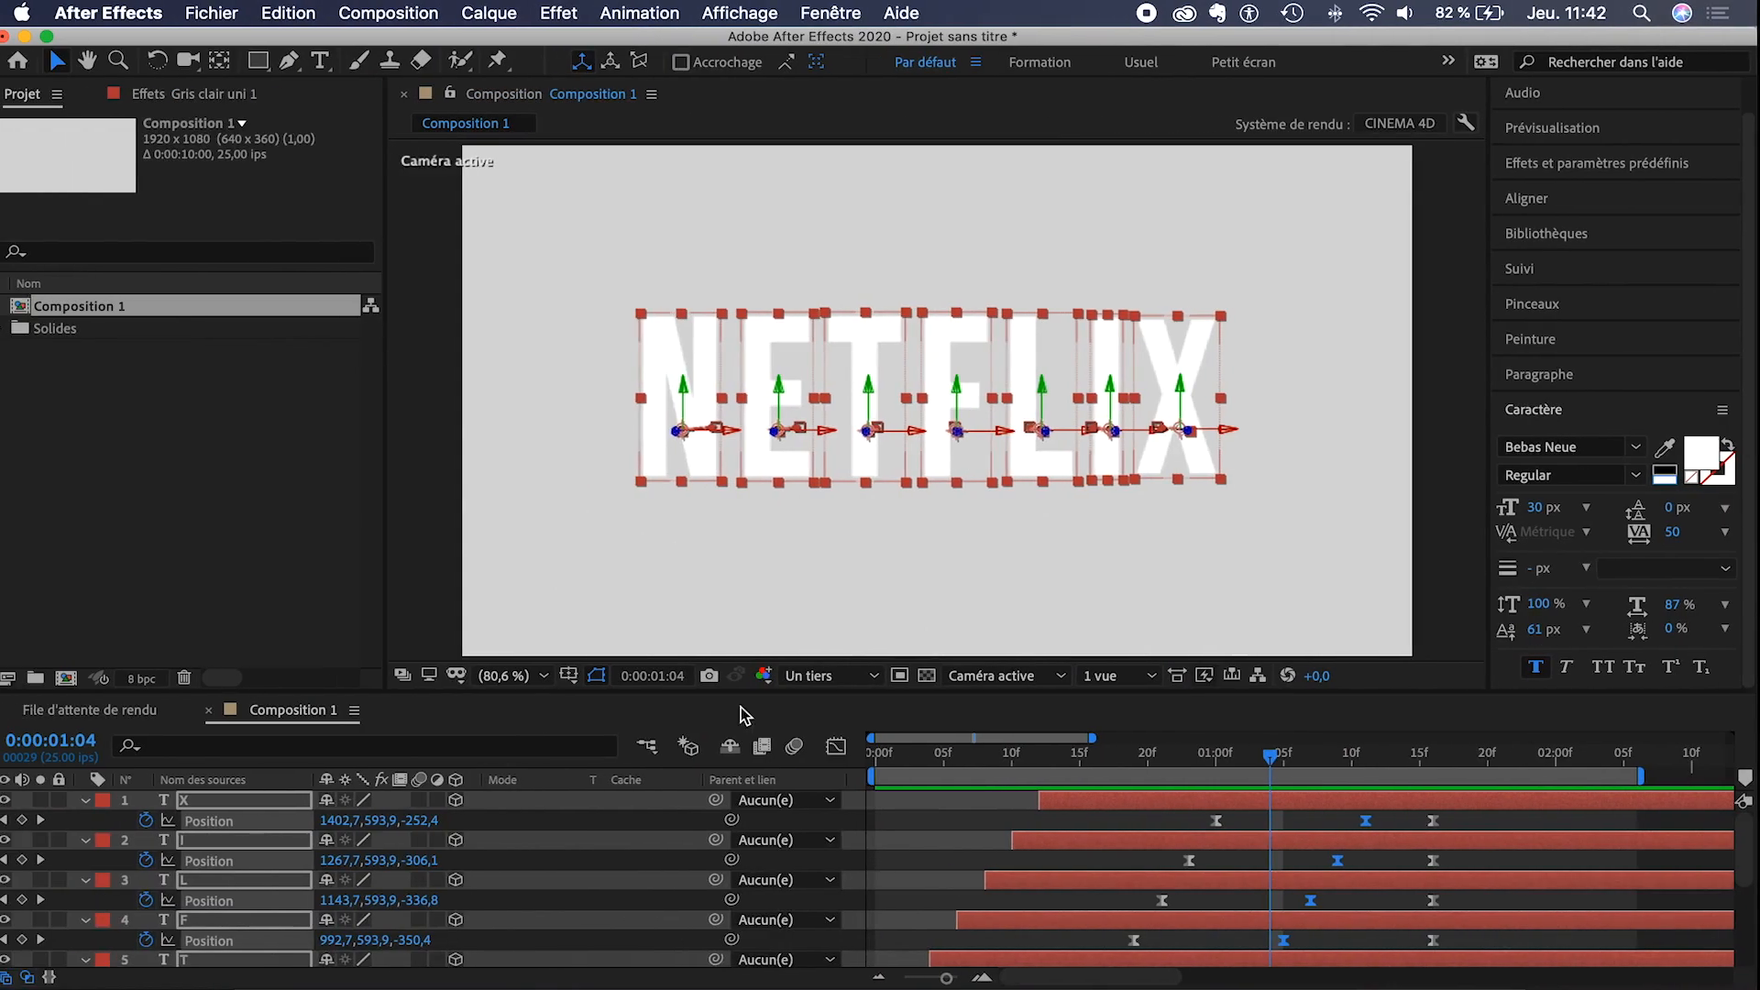
# - Deselect the letters and expand all properties of the X layer to find its geometry options
pyautogui.scroll(-5, 212, 862)
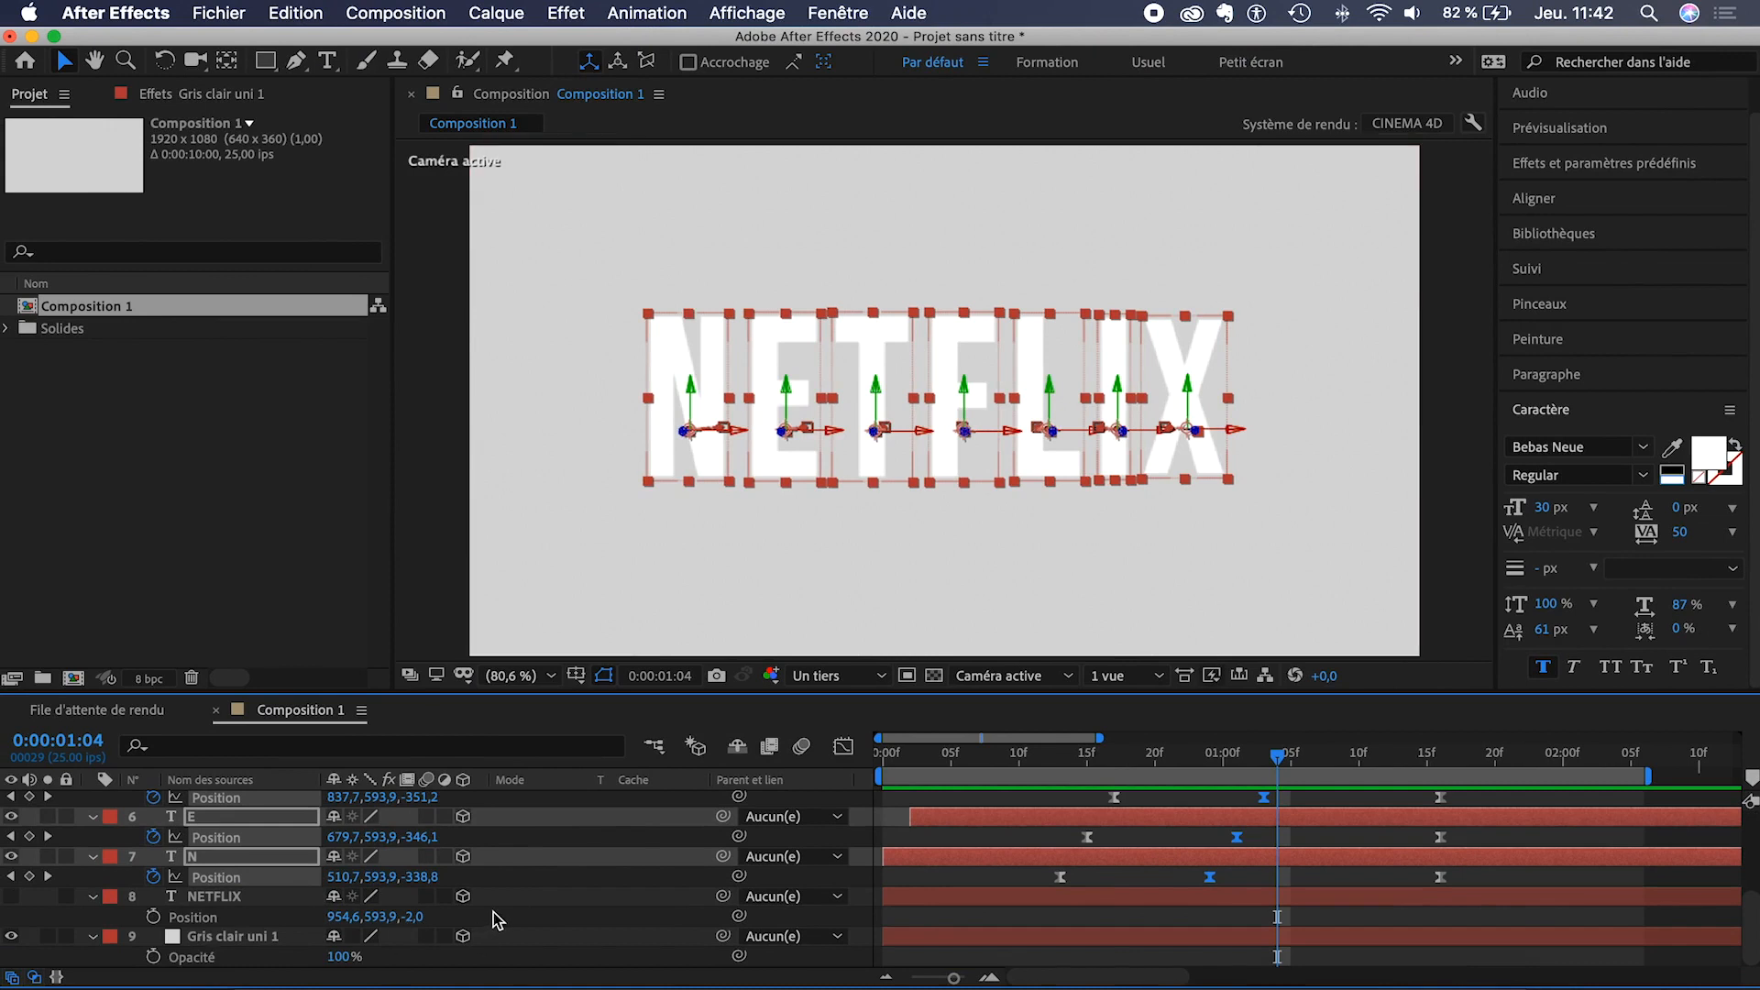
pyautogui.scroll(5, 528, 884)
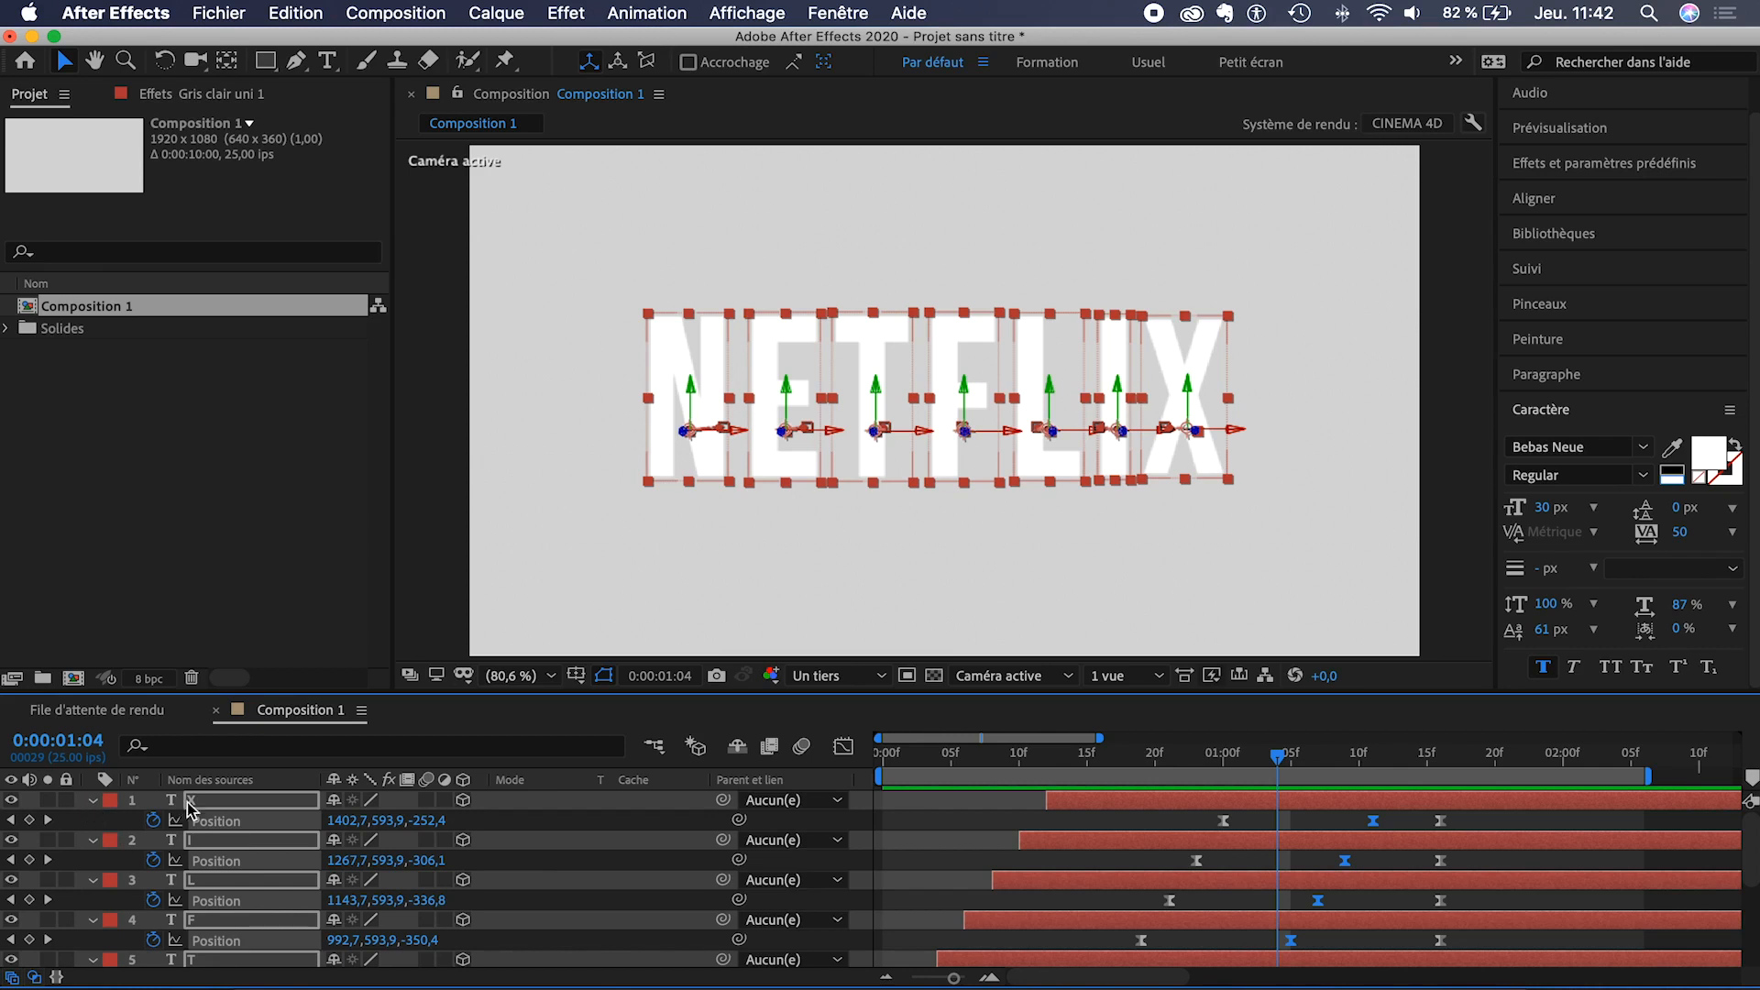
pyautogui.click(516, 830)
pyautogui.click(93, 799)
pyautogui.click(94, 799)
pyautogui.scroll(-4, 112, 857)
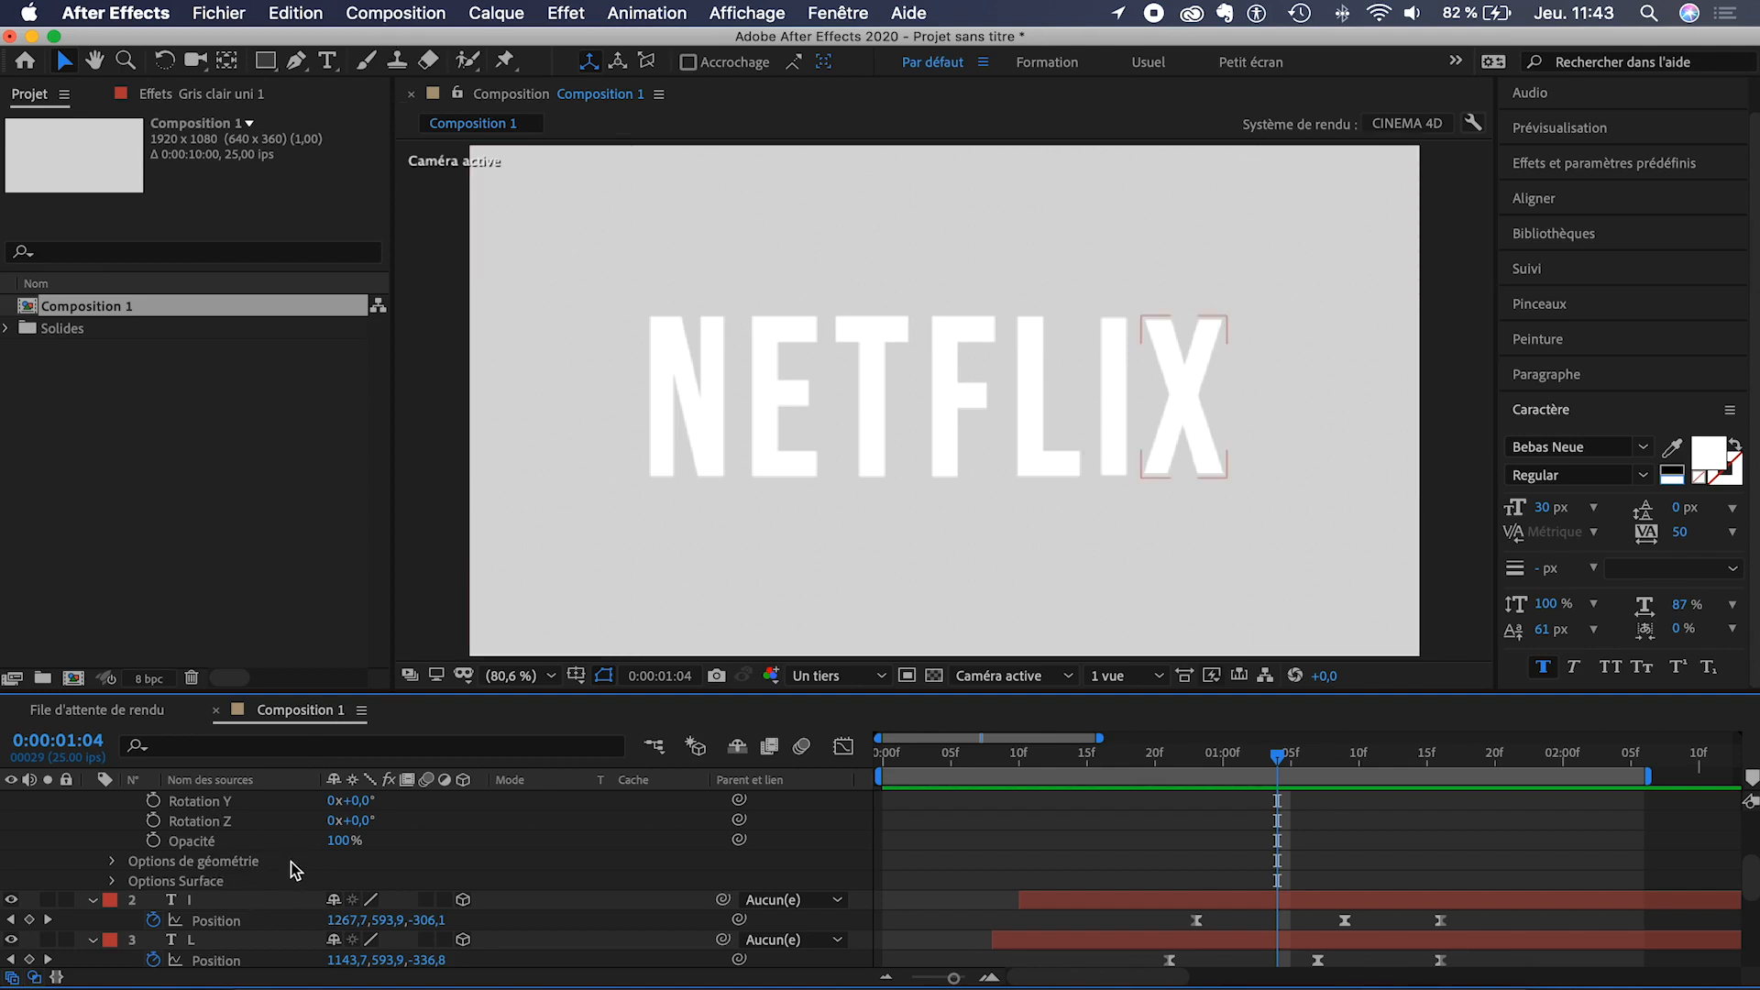
# - Check in the composition settings that the 3D renderer is CINEMA 4D, and keep it
pyautogui.click(417, 12)
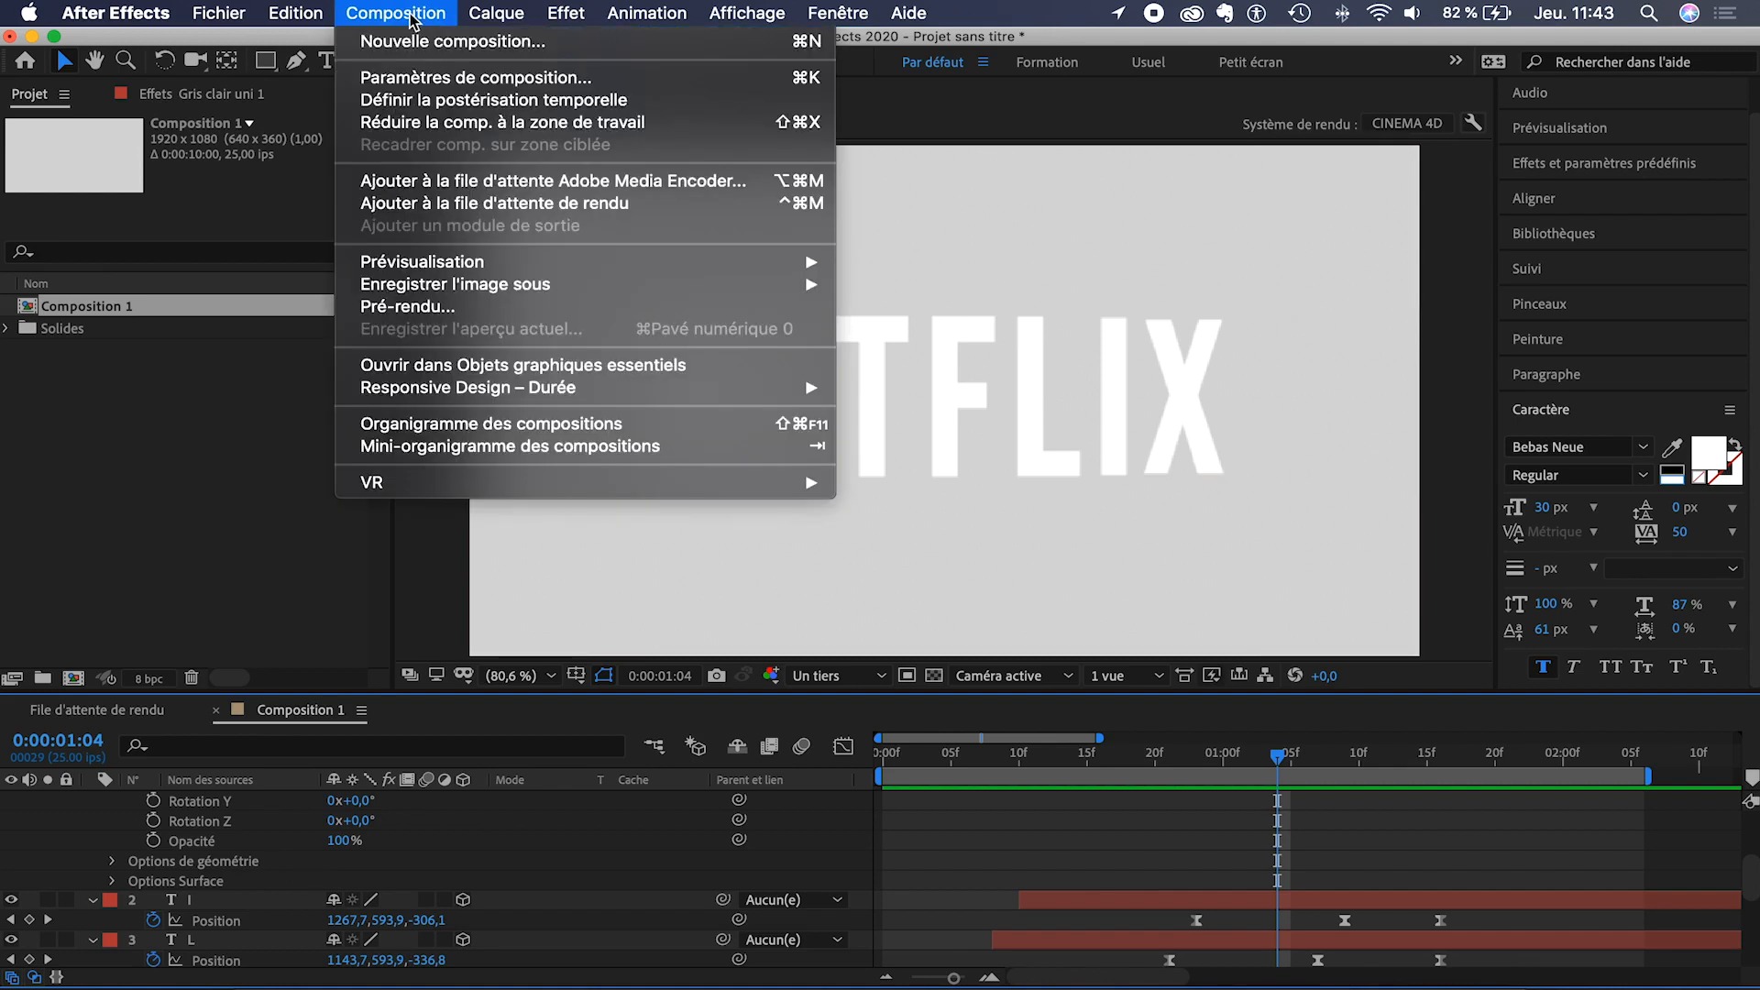
pyautogui.click(429, 77)
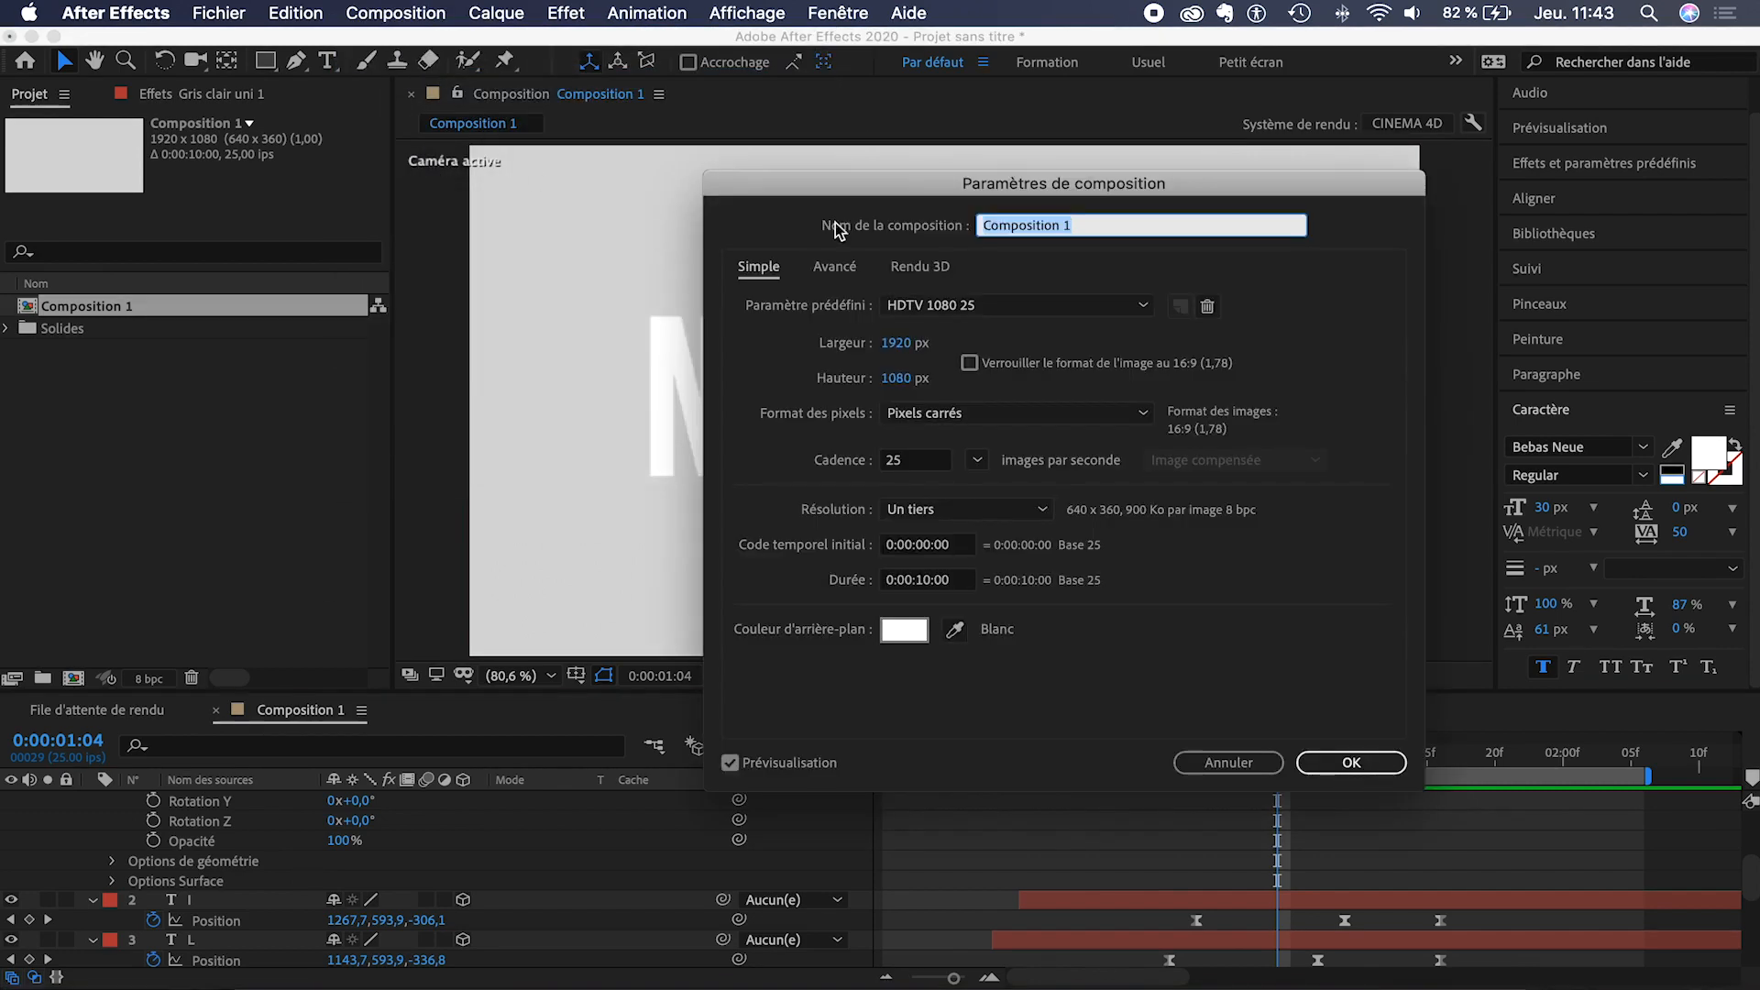
pyautogui.click(919, 267)
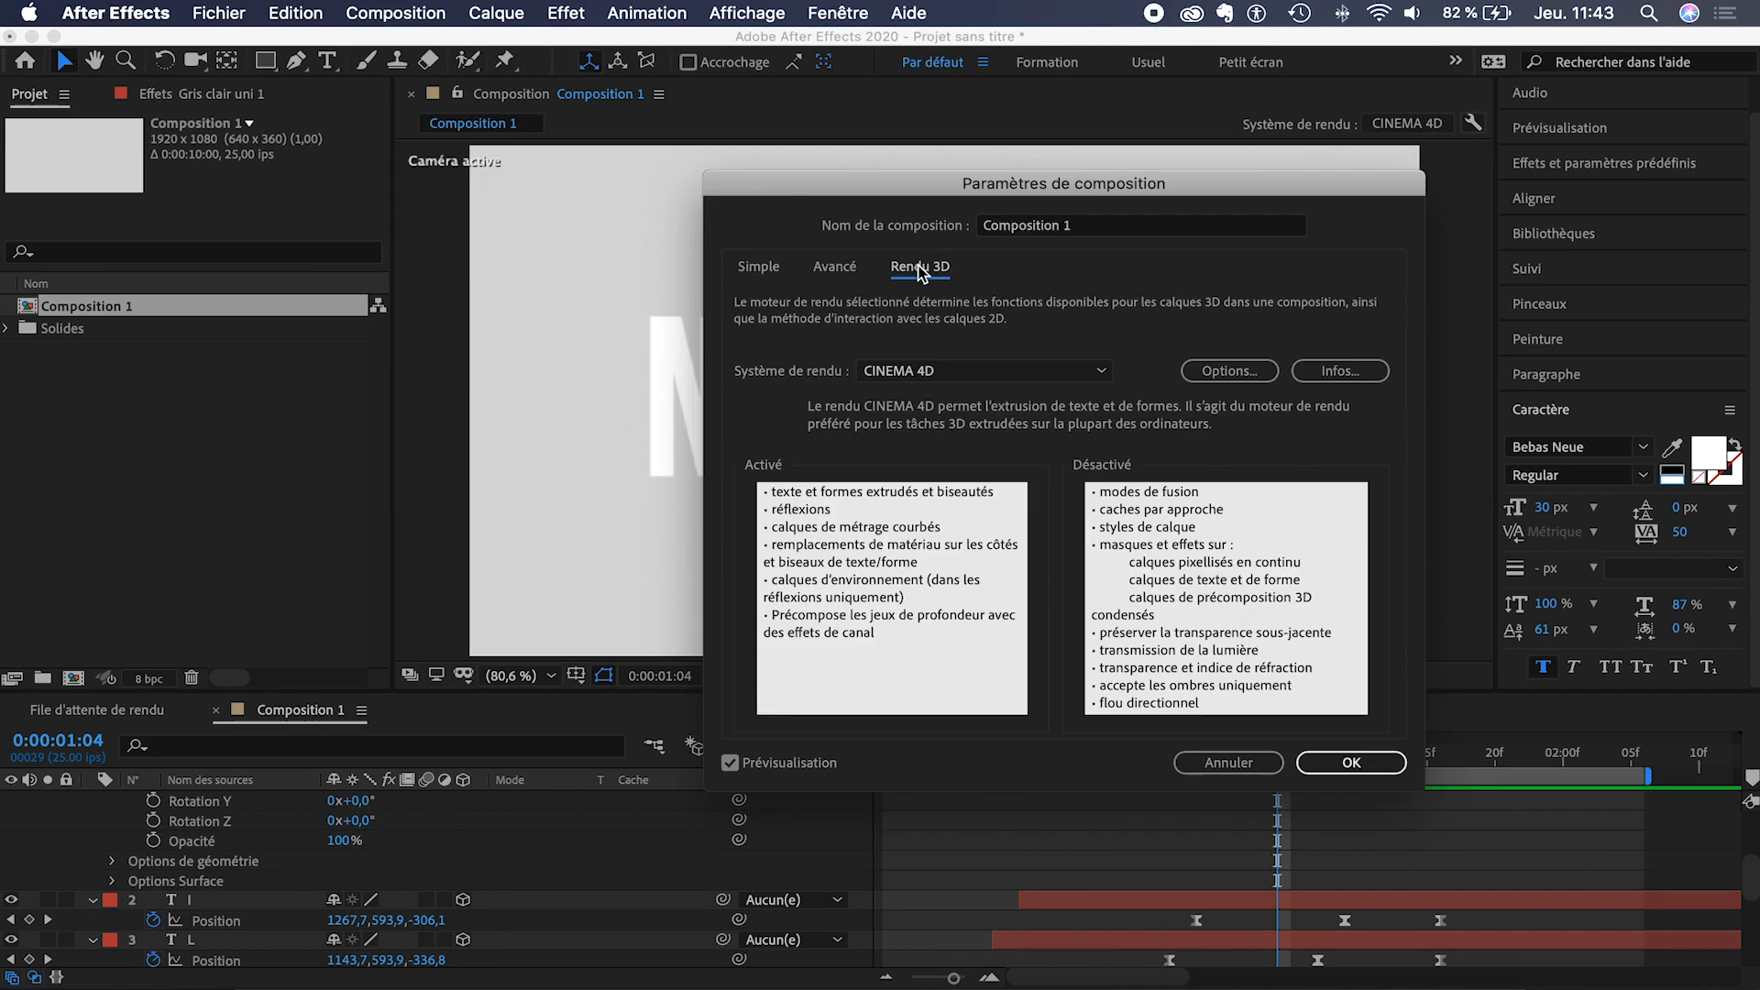
pyautogui.click(1019, 374)
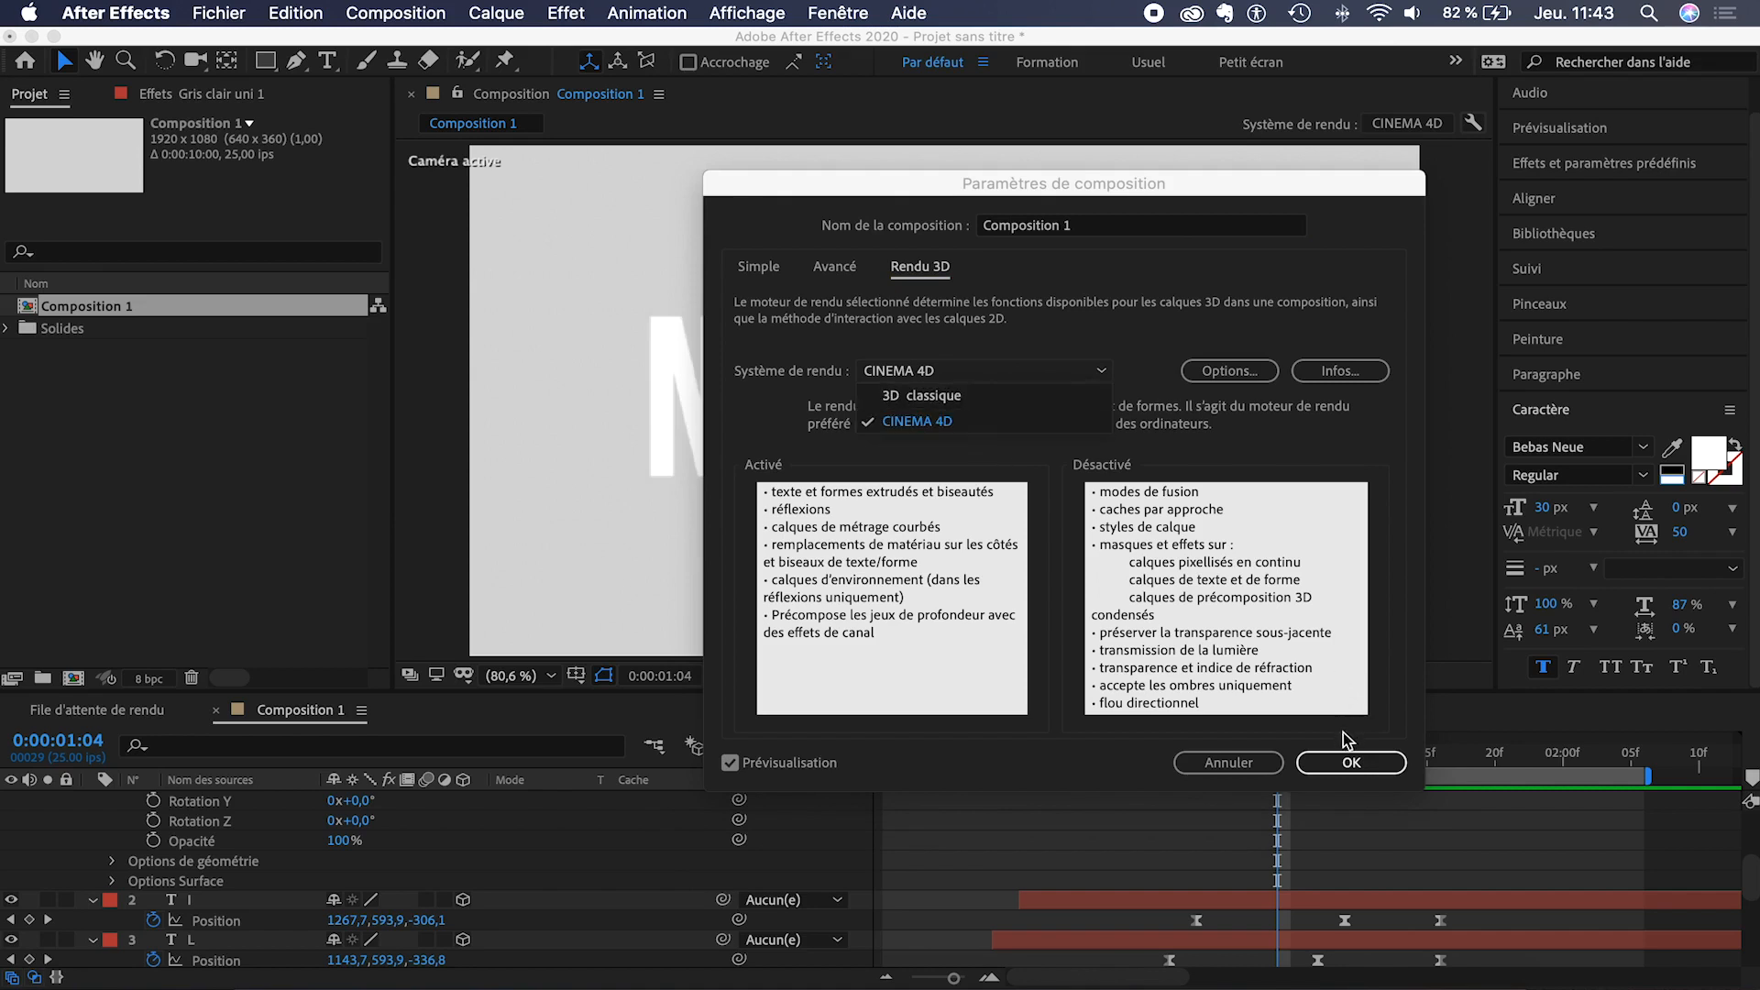
pyautogui.click(1349, 761)
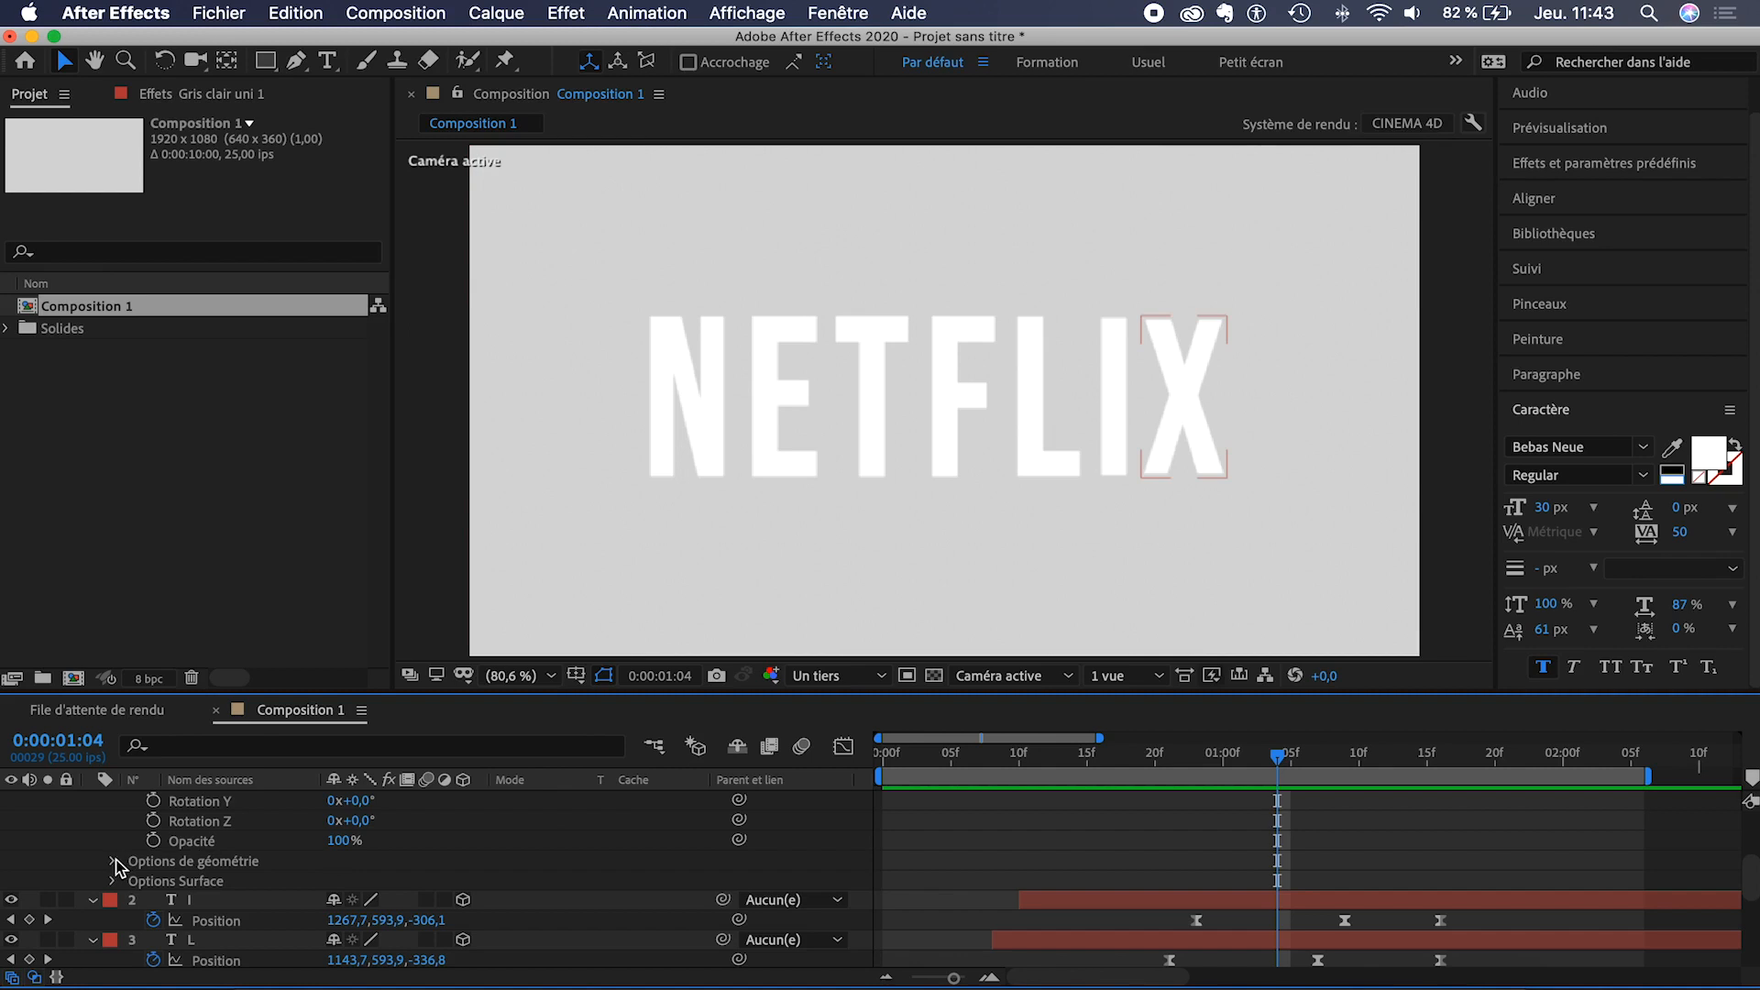
# - Collapse the Transform group of the X layer and fold away the properties of all layers
pyautogui.scroll(5, 113, 865)
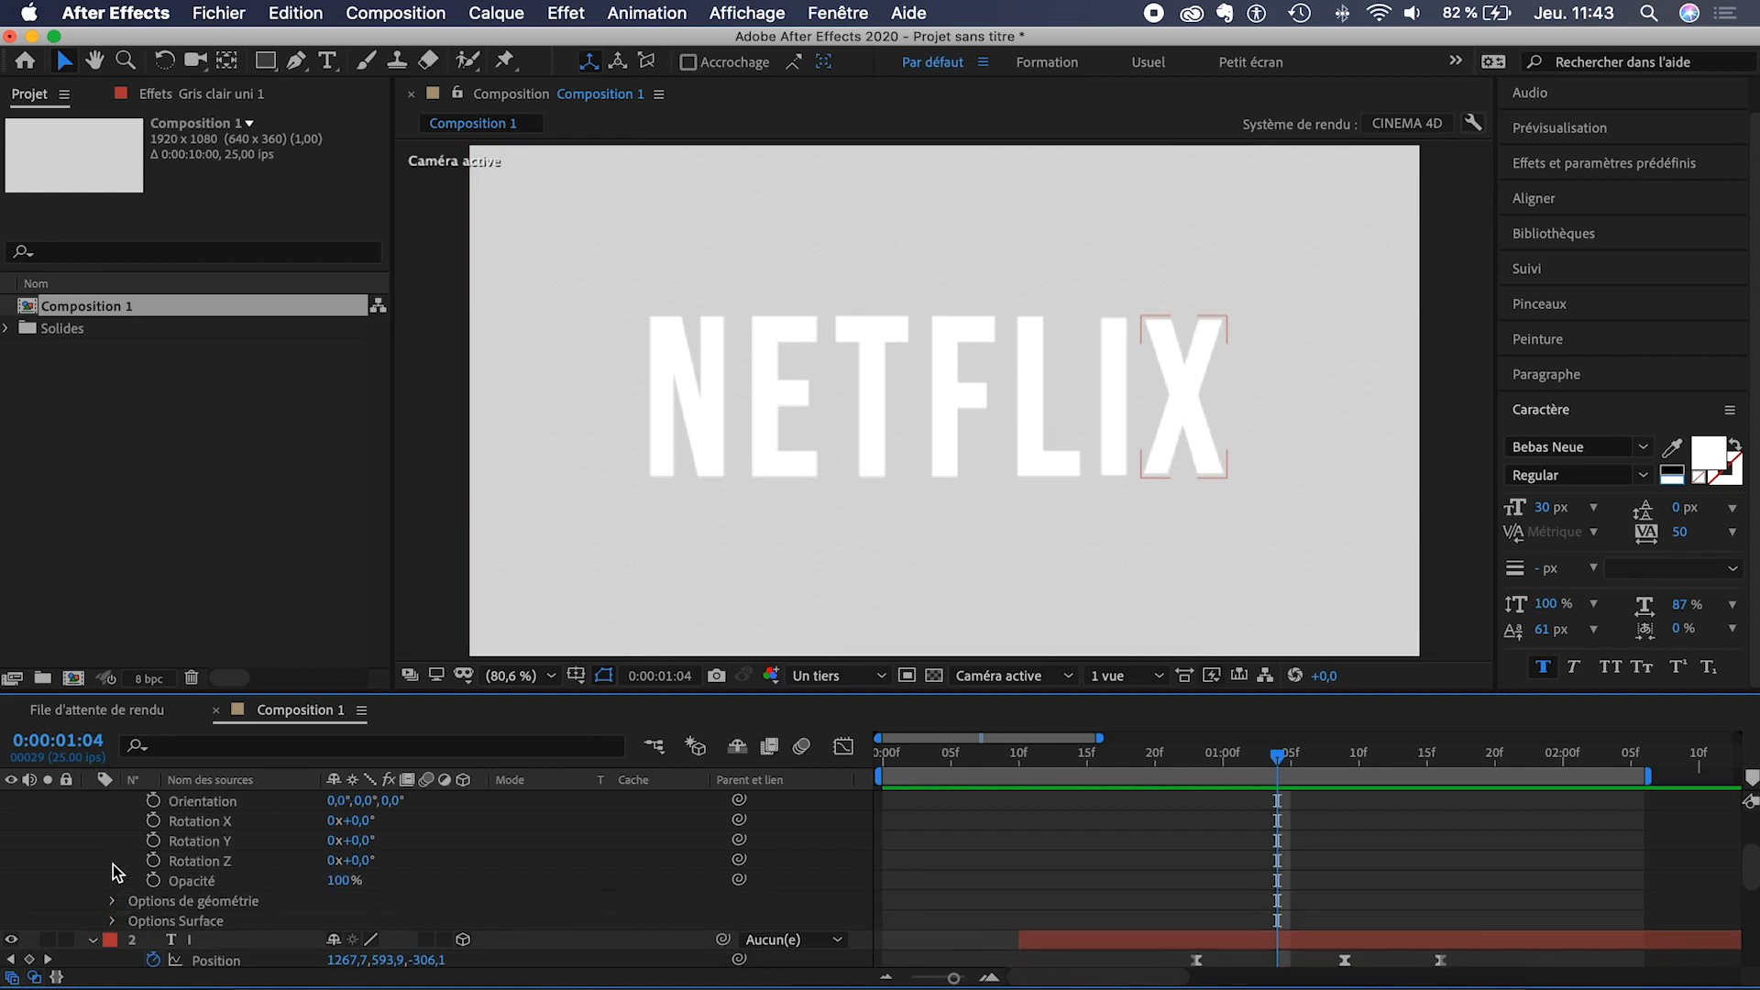
pyautogui.click(113, 841)
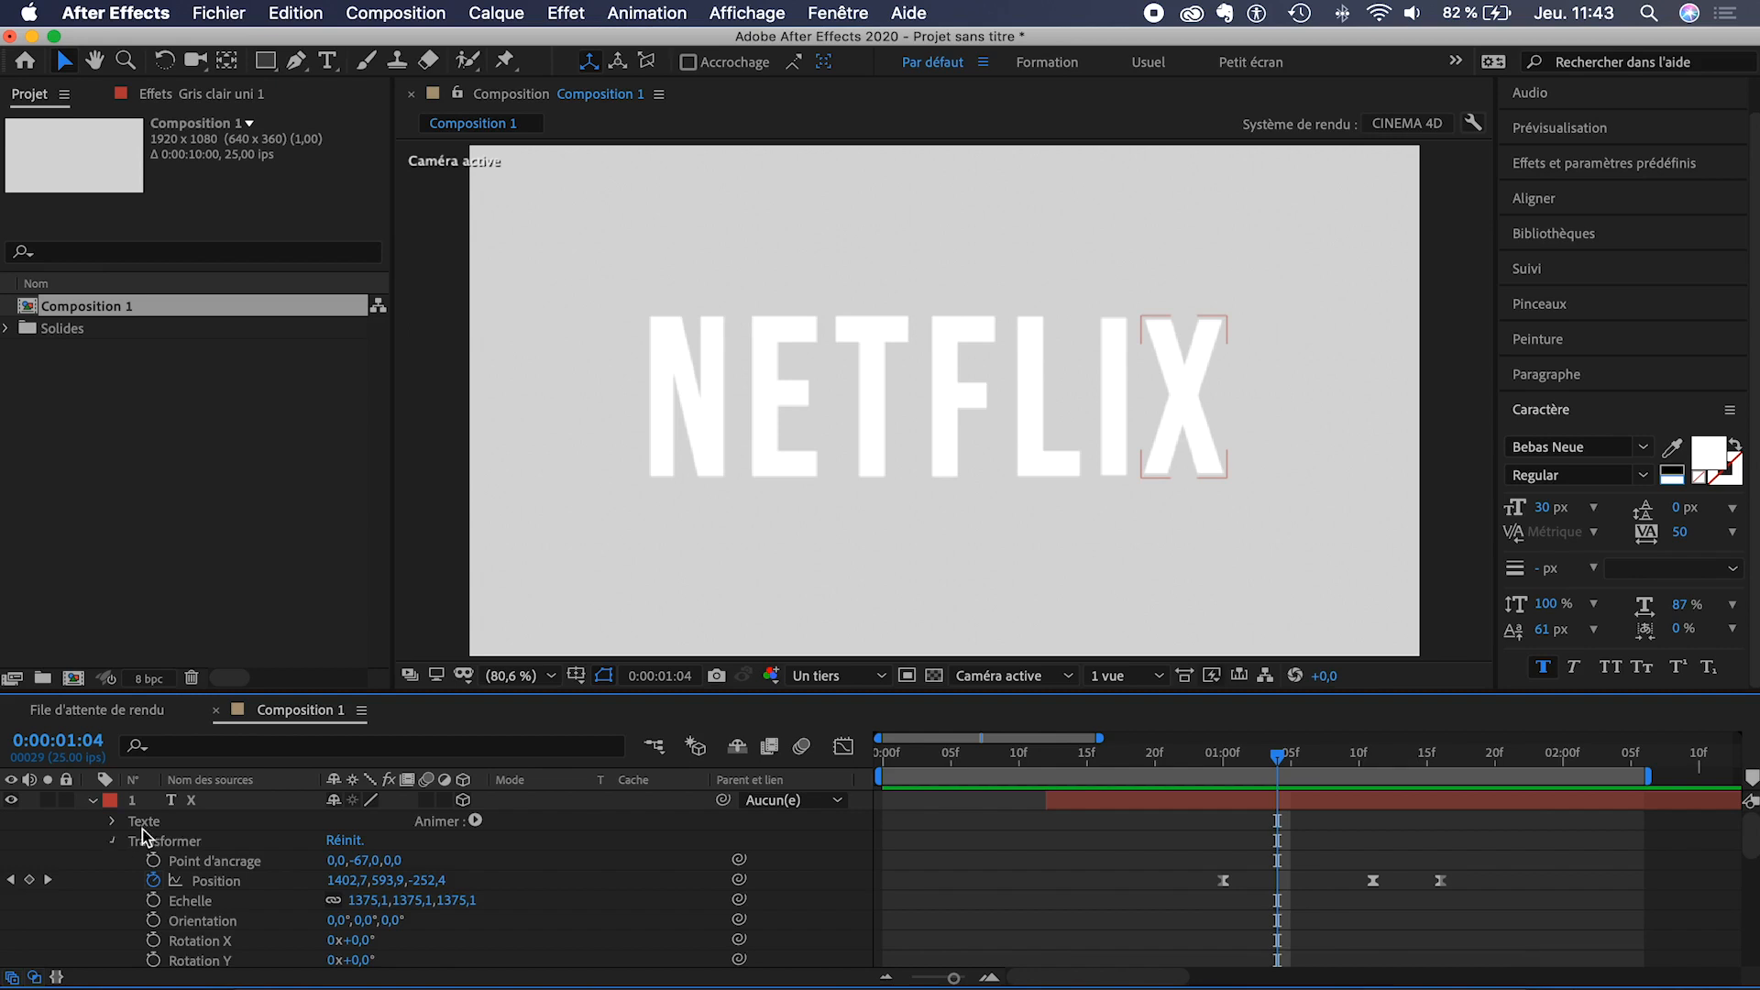
pyautogui.click(215, 801)
pyautogui.scroll(-4, 227, 921)
pyautogui.scroll(4, 227, 922)
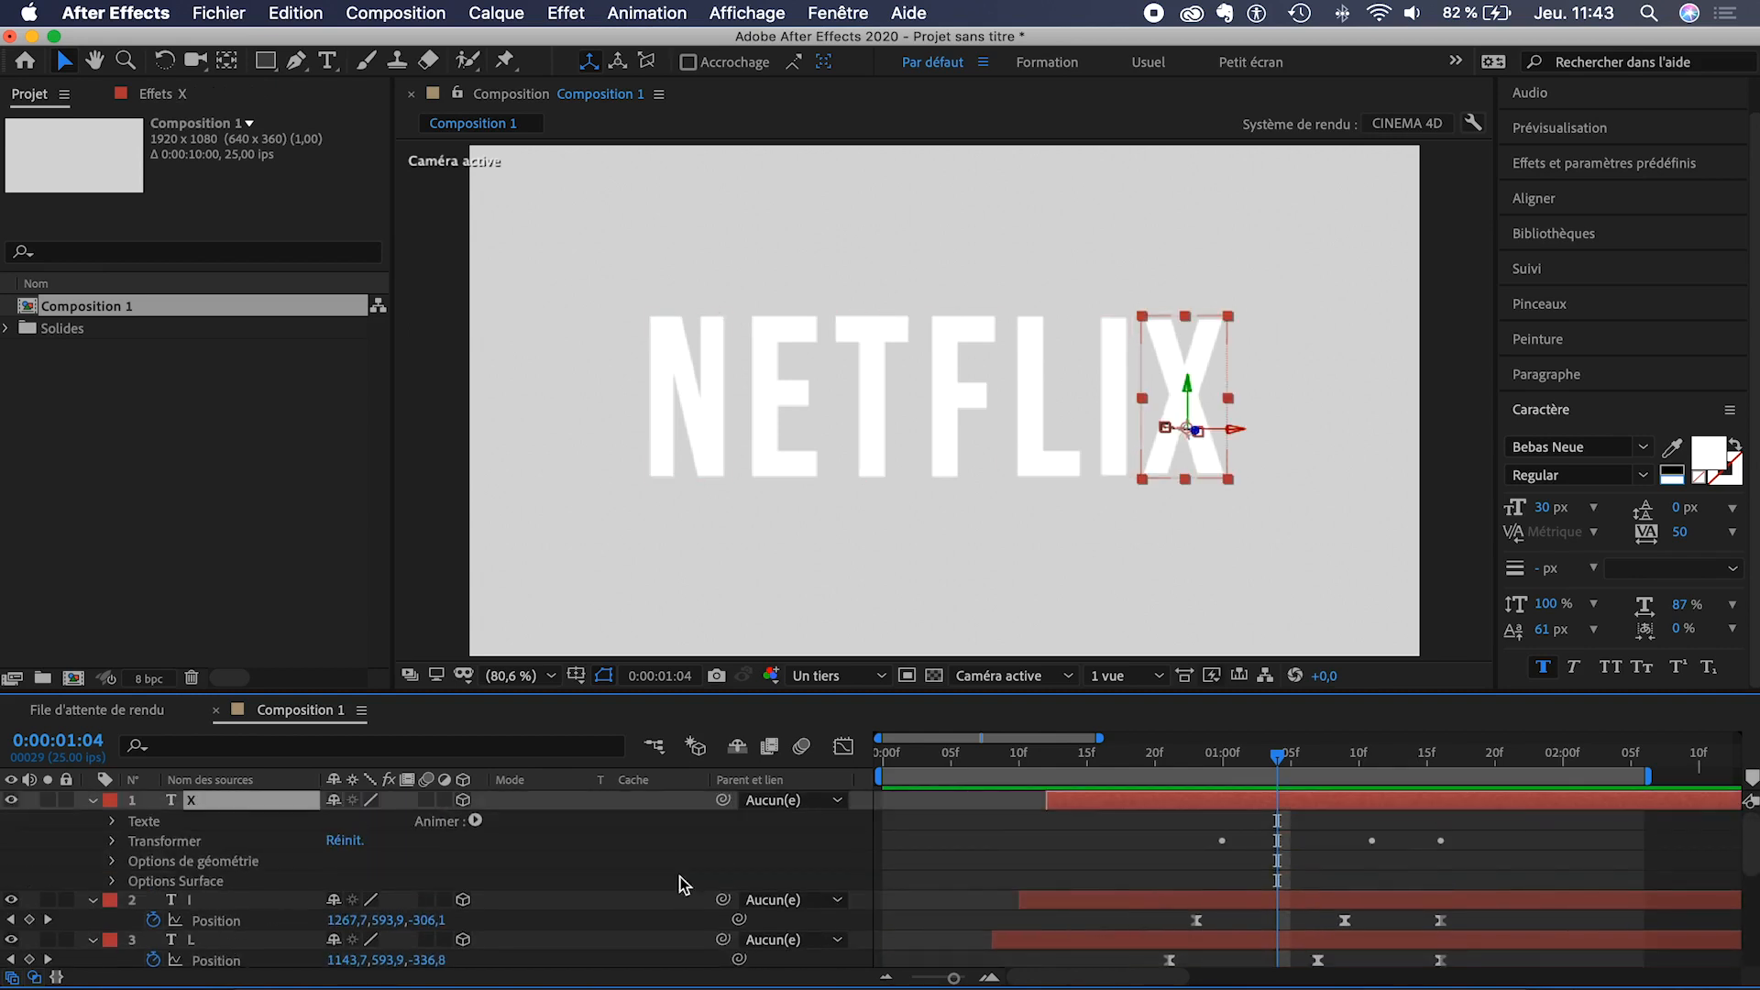
pyautogui.click(1018, 862)
pyautogui.press('p')
pyautogui.press('p')
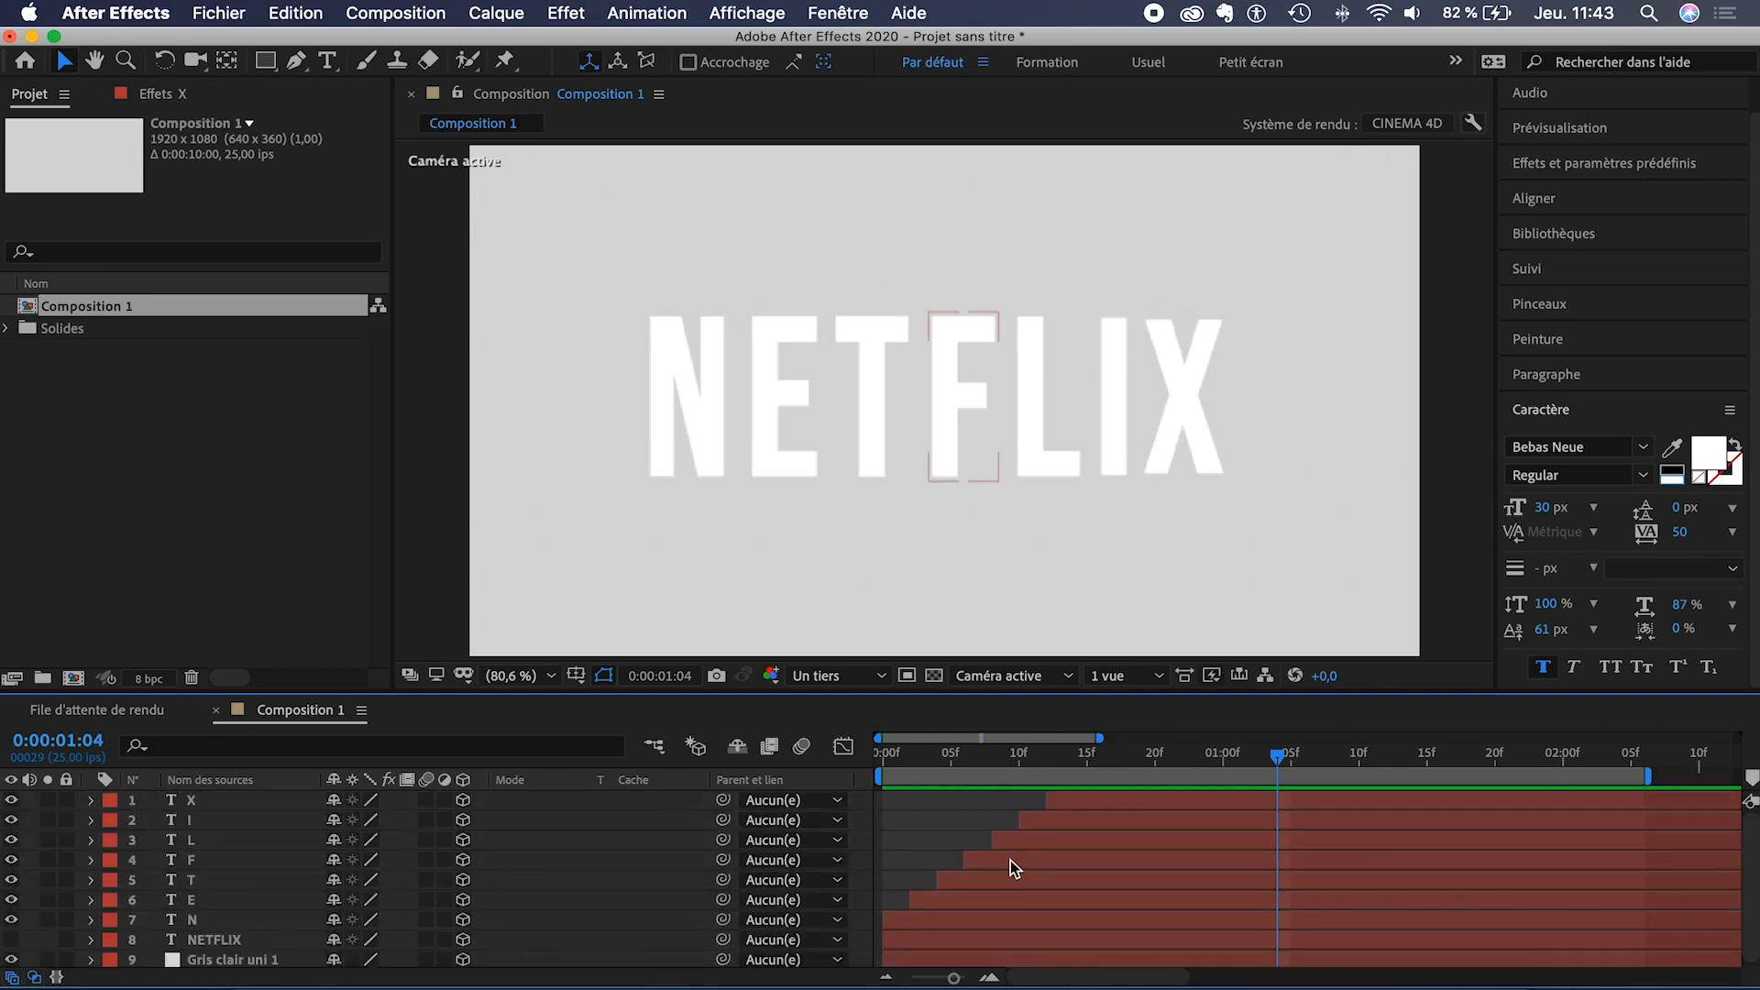
# - Select the seven letter layers, expand their geometry options and set the extrusion depth to 124
pyautogui.click(208, 920)
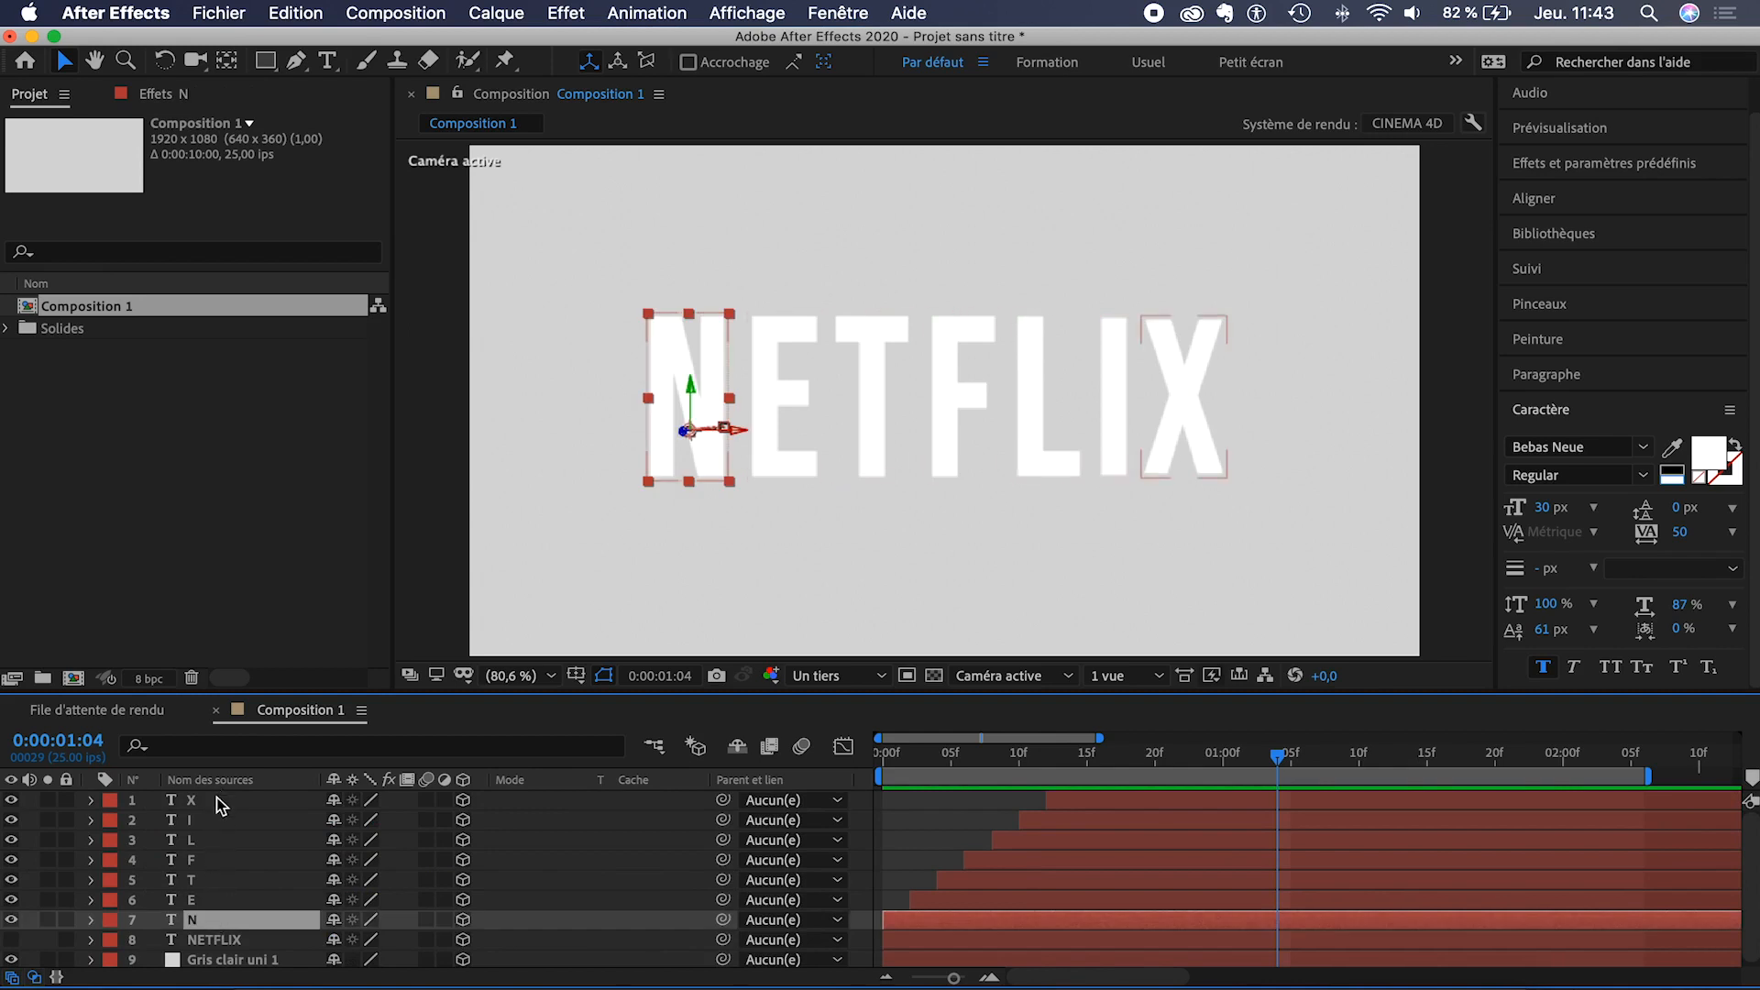
pyautogui.keyDown('shift'); pyautogui.click(227, 808); pyautogui.keyUp('shift')
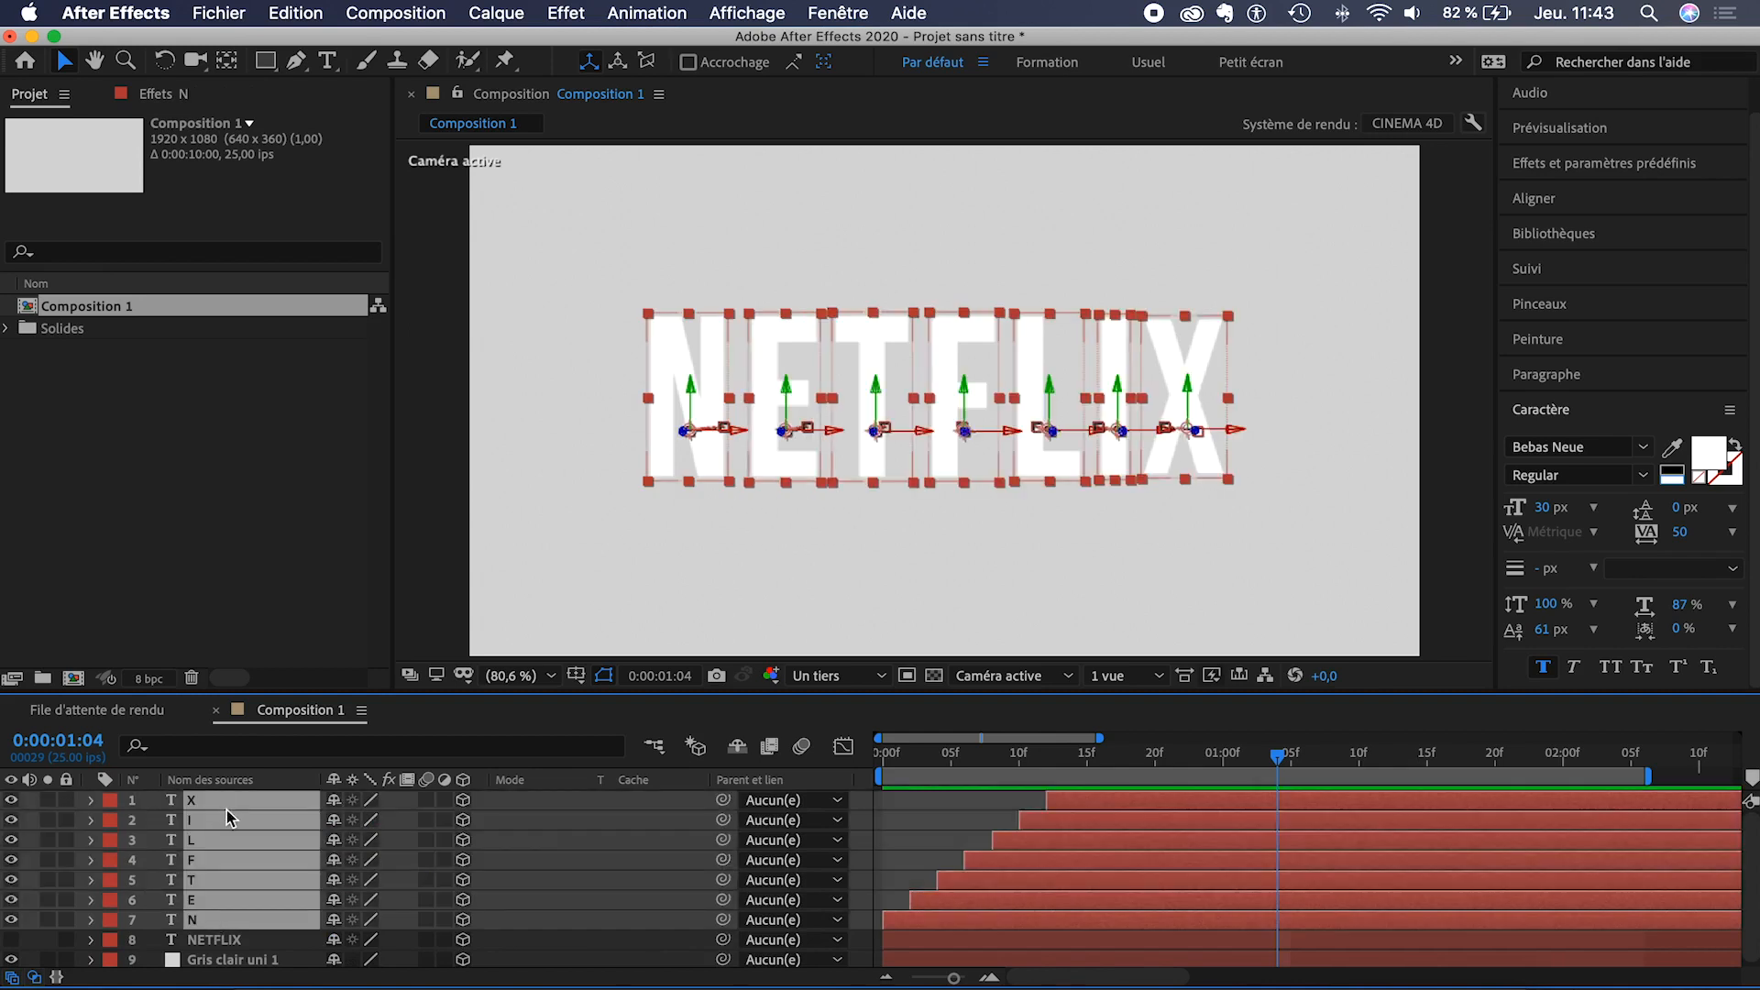
pyautogui.click(91, 800)
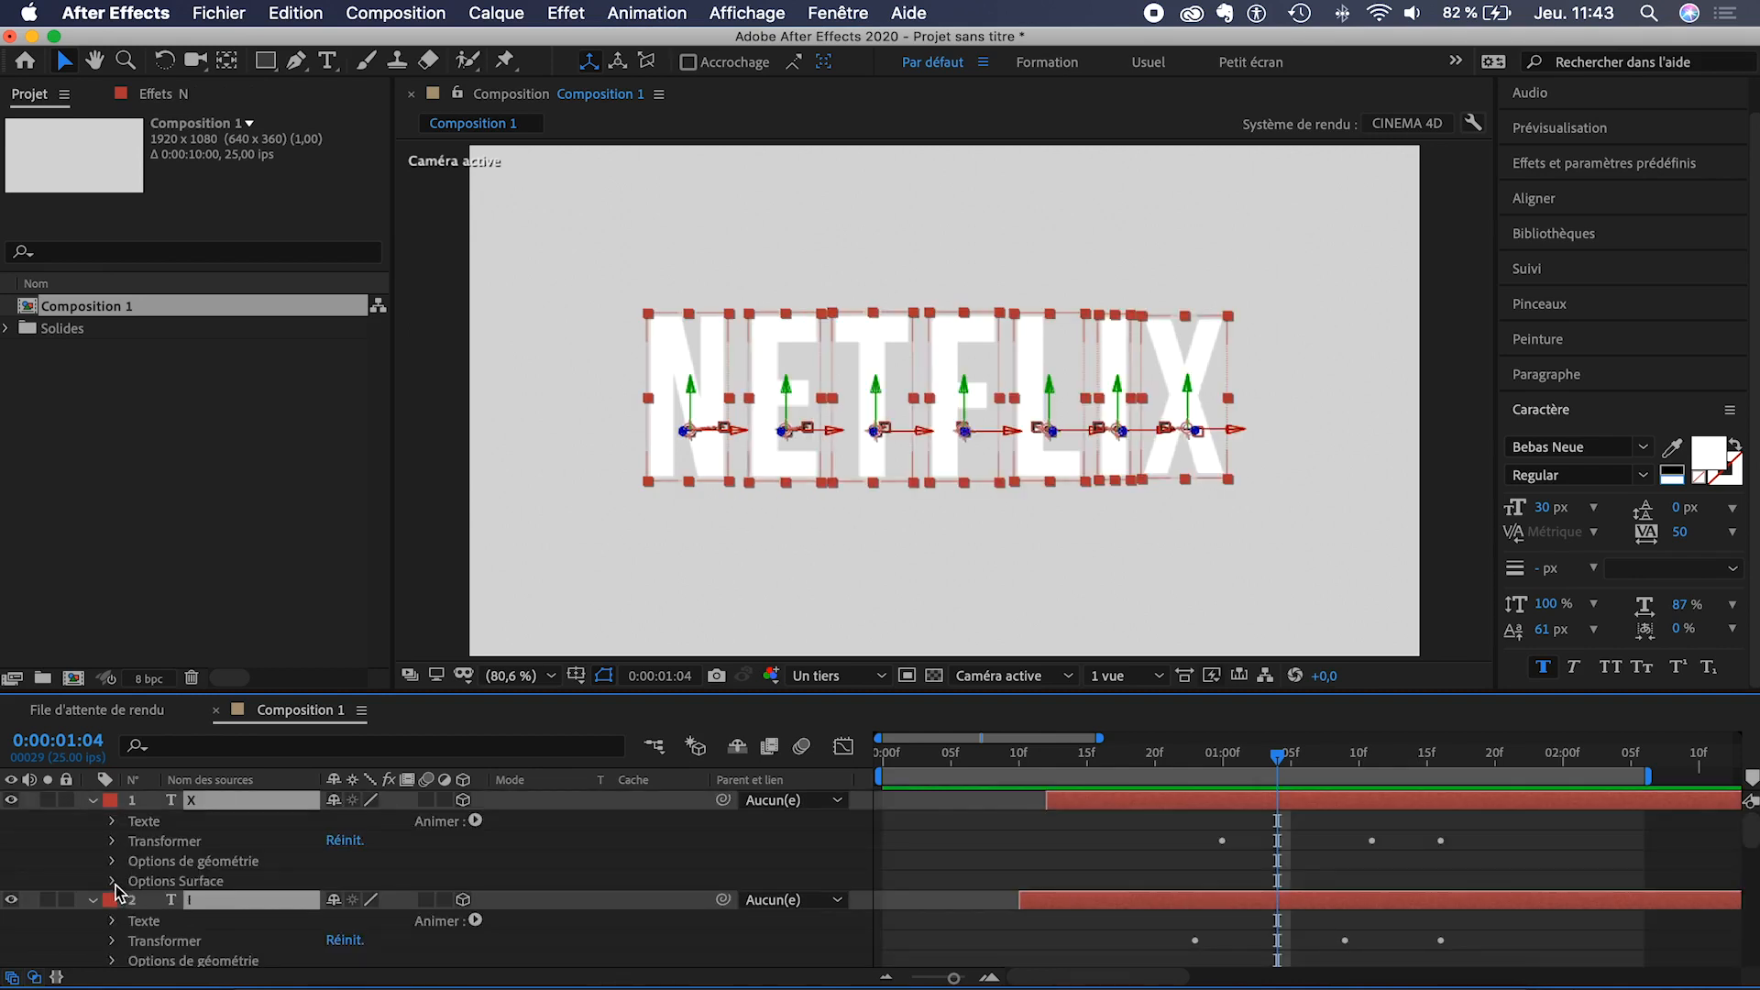
pyautogui.click(115, 861)
pyautogui.scroll(-1, 154, 873)
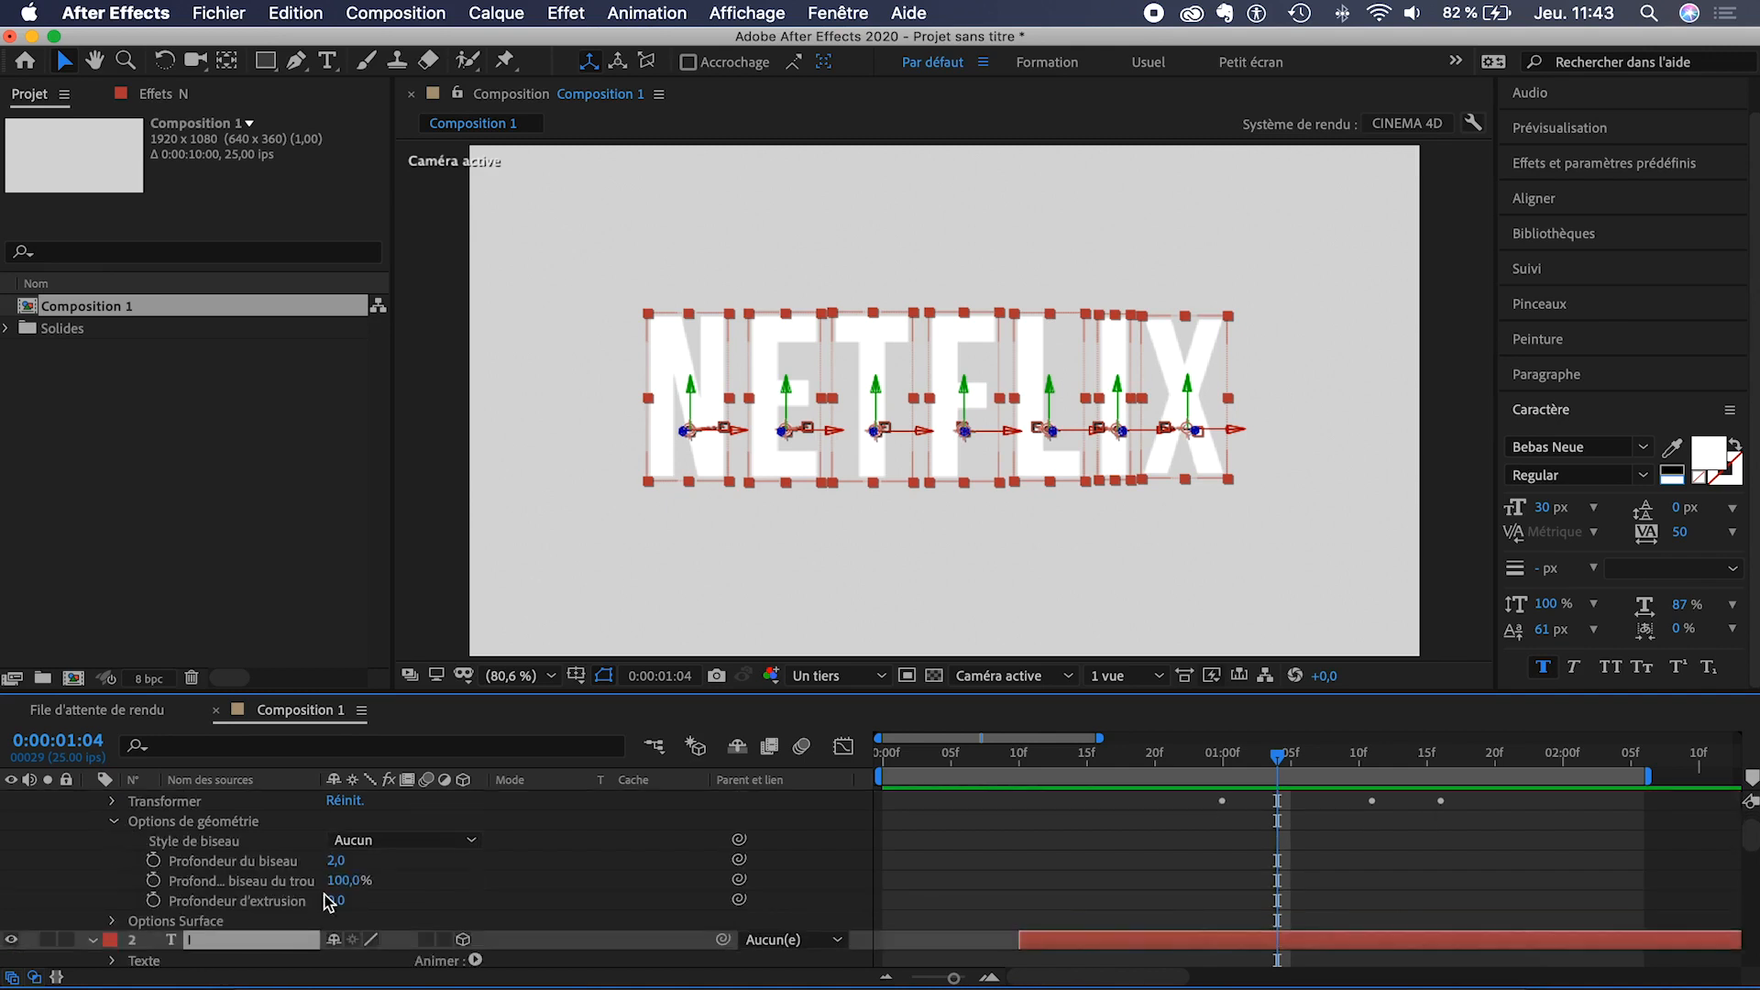
pyautogui.moveTo(335, 901); pyautogui.dragTo(484, 900)
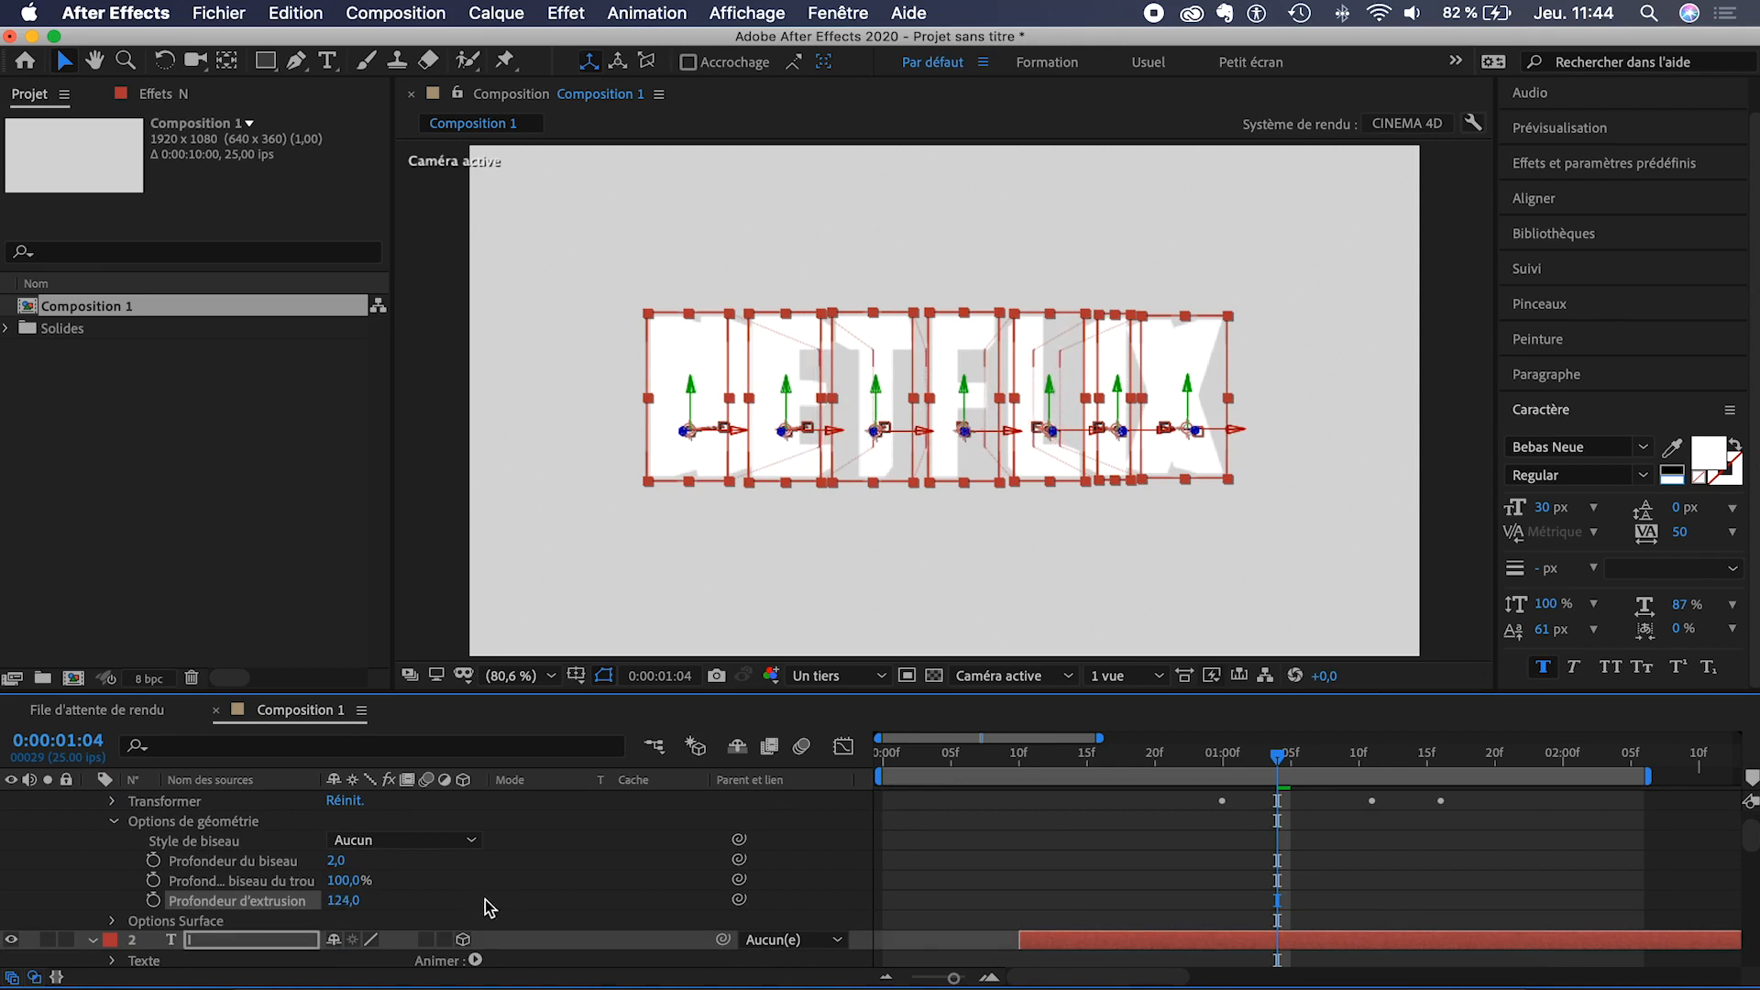
# - Reduce the extrusion depth of all seven letters to 47 in the top view and return to the active camera
pyautogui.click(1038, 678)
pyautogui.click(1007, 782)
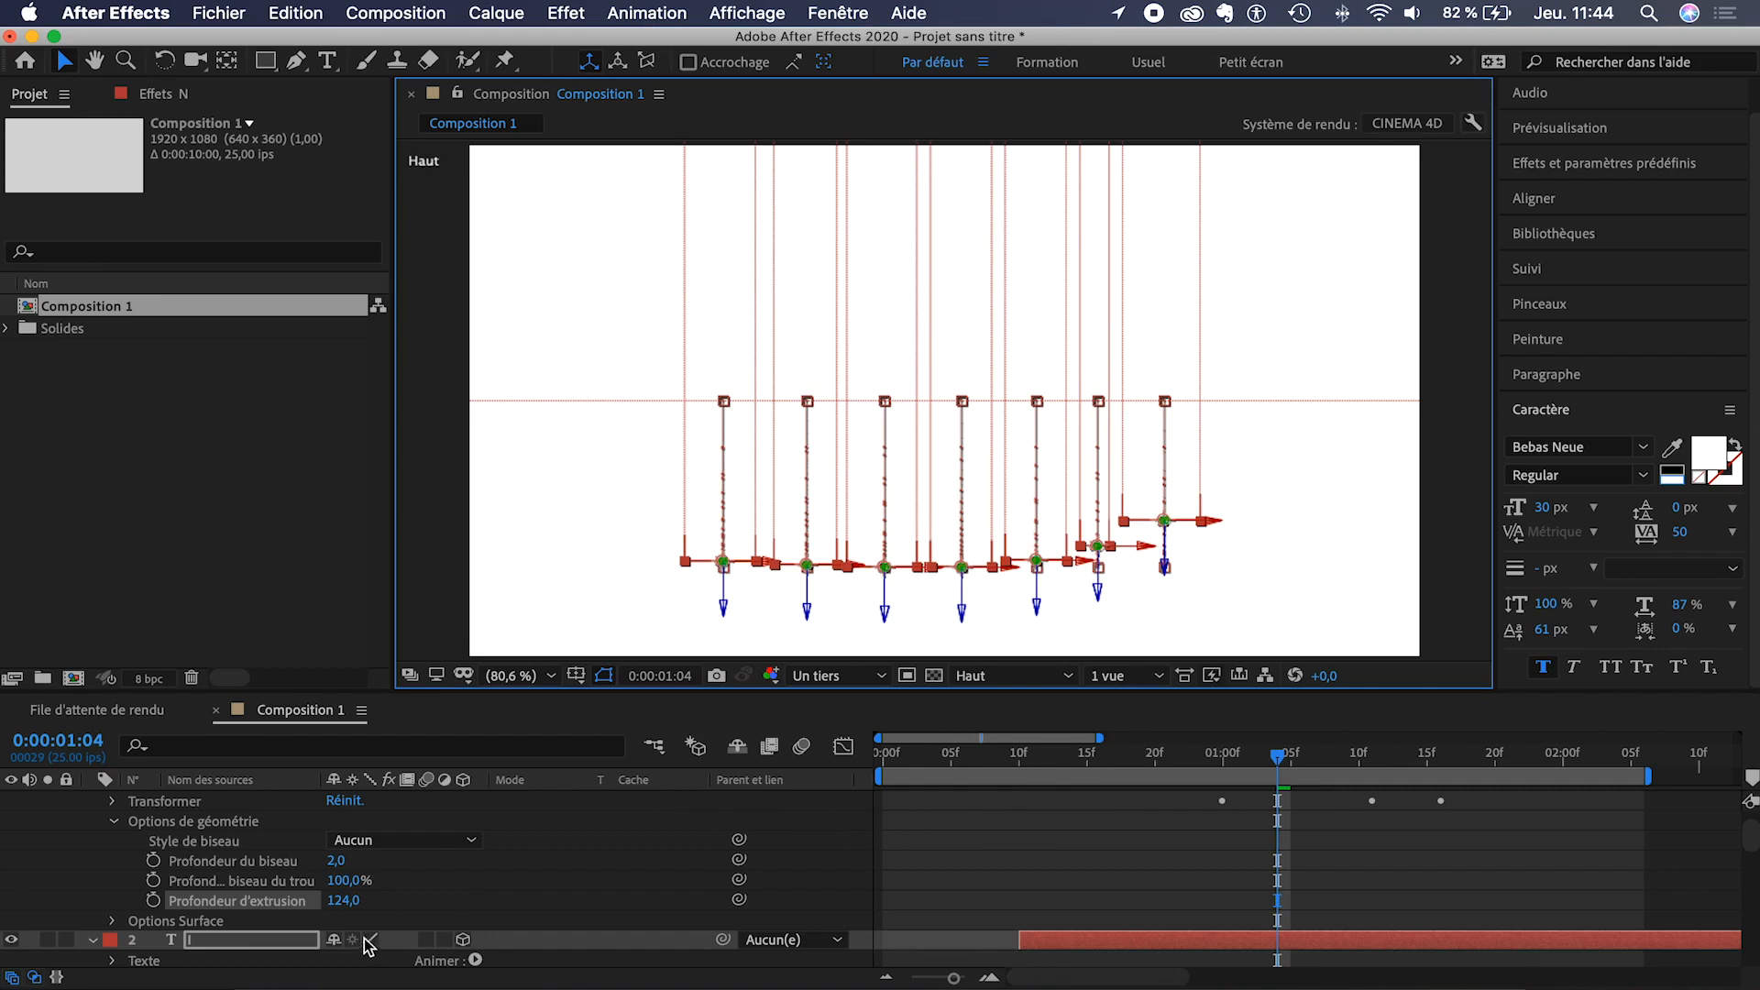
pyautogui.moveTo(344, 900); pyautogui.dragTo(244, 899)
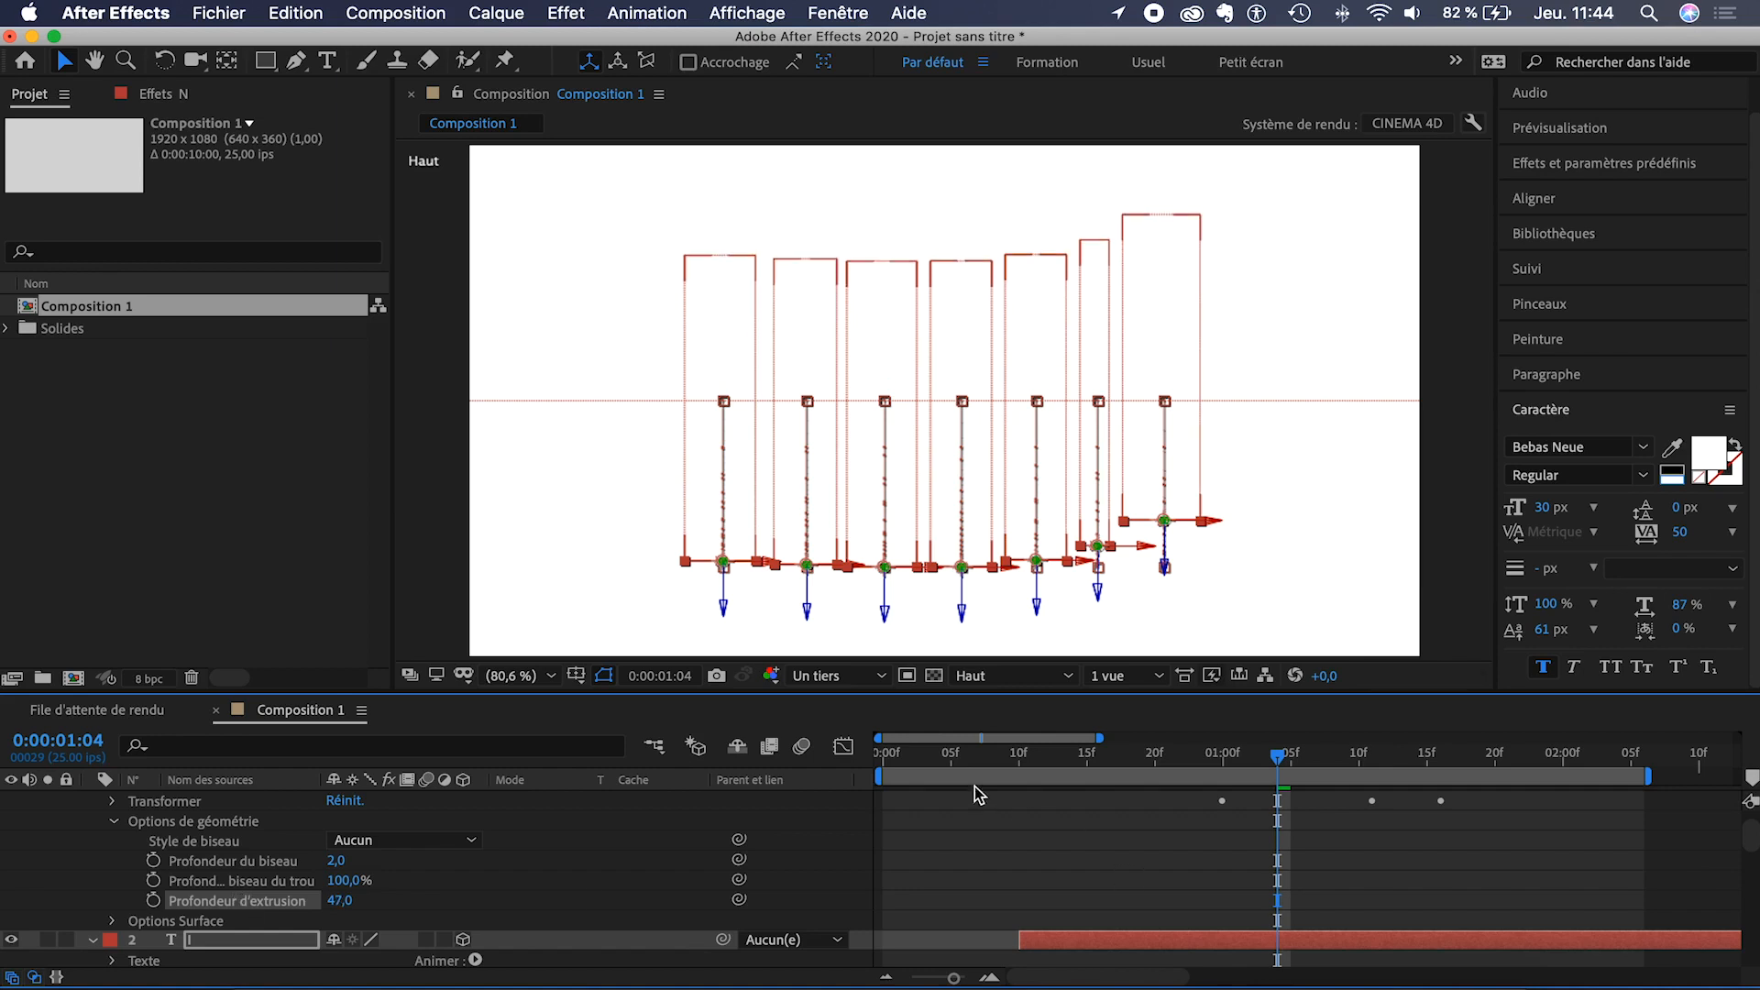
pyautogui.click(1012, 680)
pyautogui.click(1012, 701)
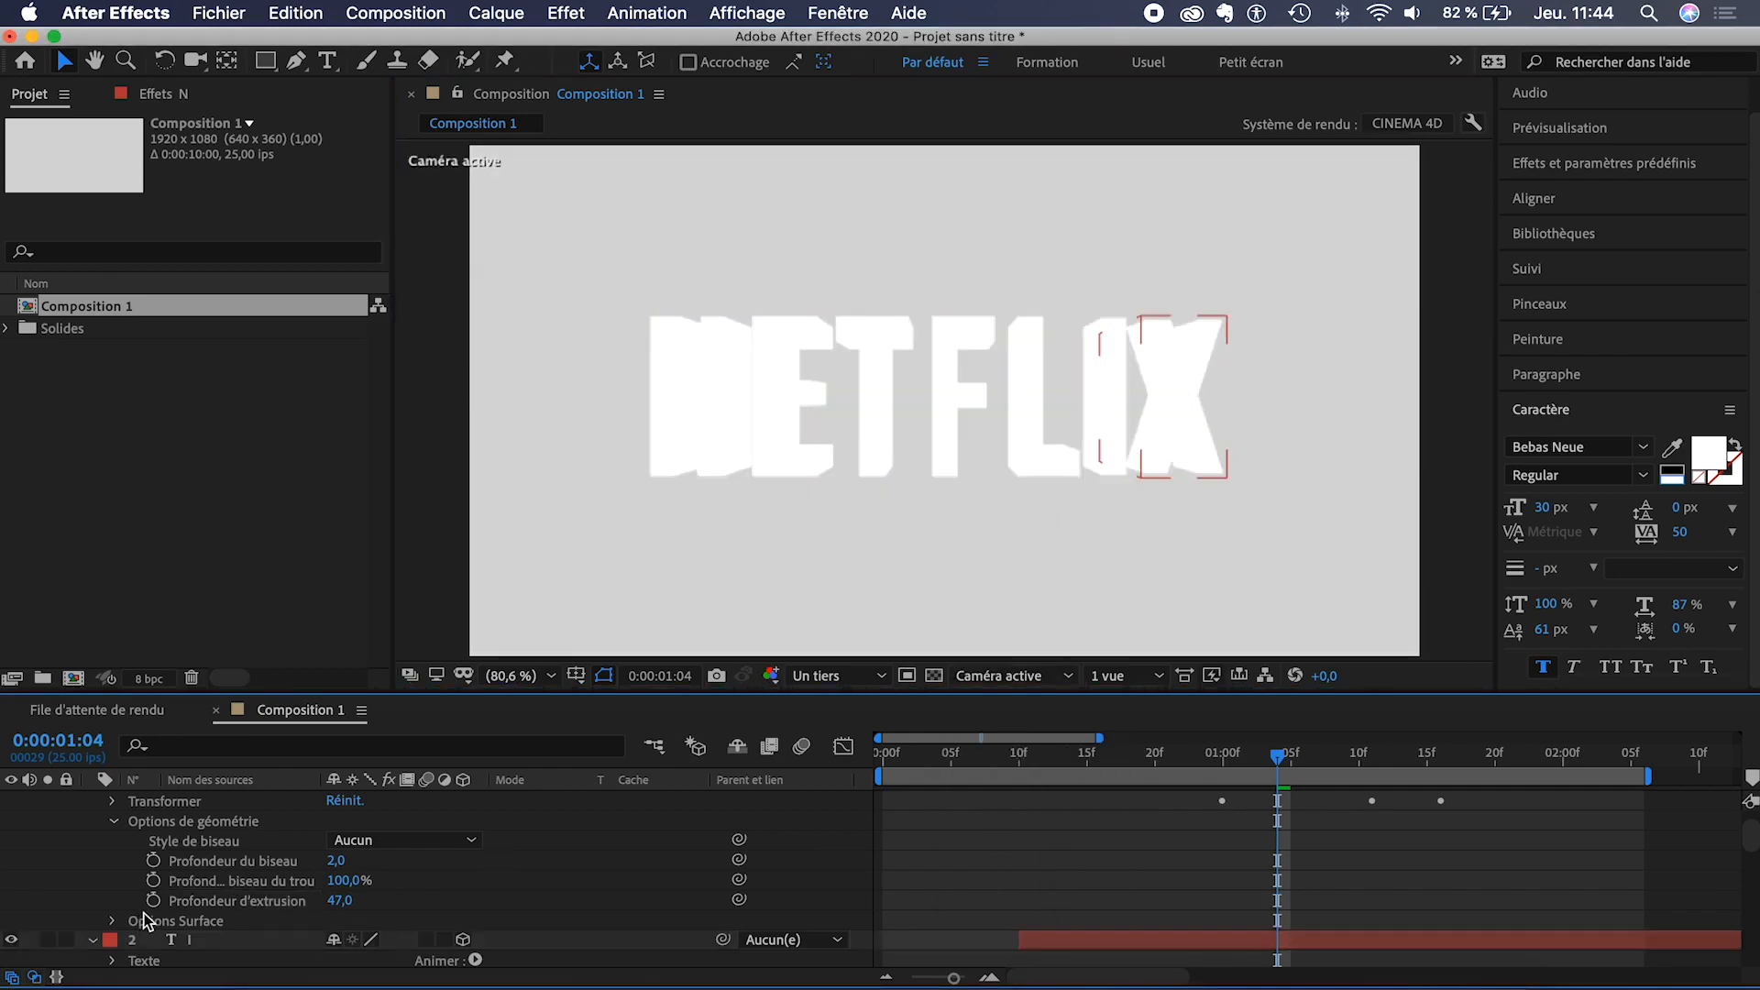
# - Try a different extrusion depth on the X layer alone and undo the change
pyautogui.moveTo(341, 900); pyautogui.dragTo(363, 901)
pyautogui.press('super+z')
pyautogui.scroll(2, 189, 883)
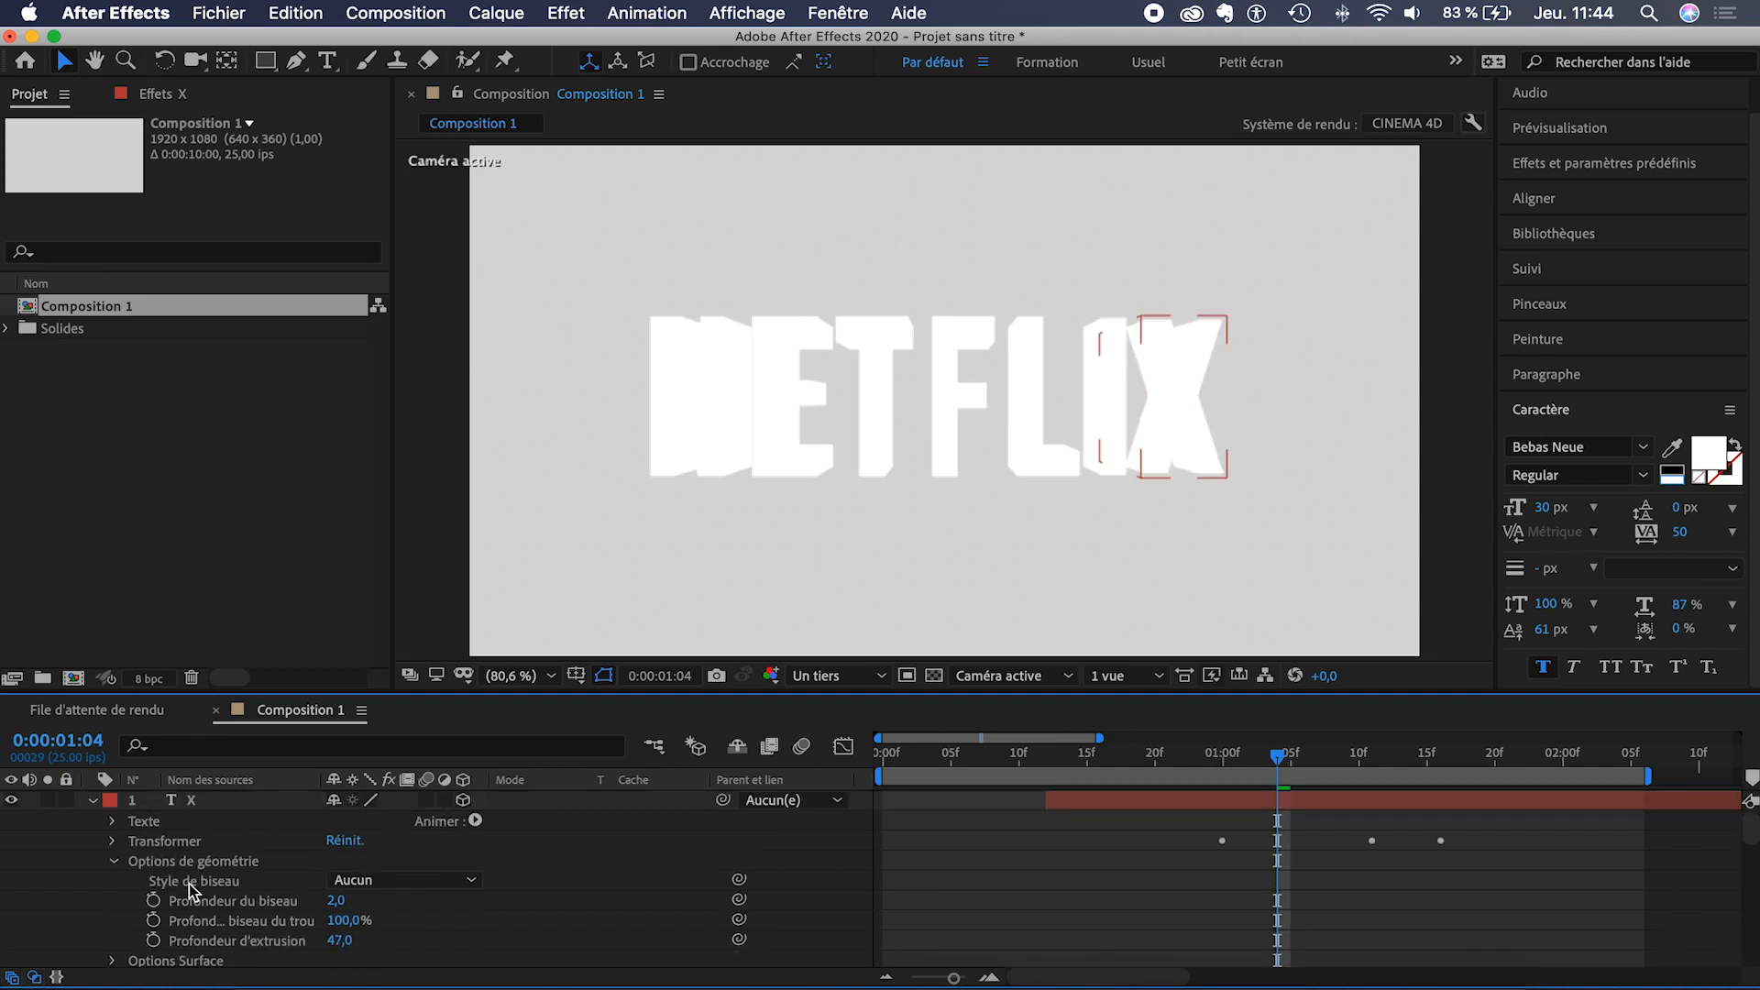
# - Collapse the geometry options and show only the keyframed Position property of every letter layer
pyautogui.click(93, 801)
pyautogui.click(240, 898)
pyautogui.scroll(-6, 242, 898)
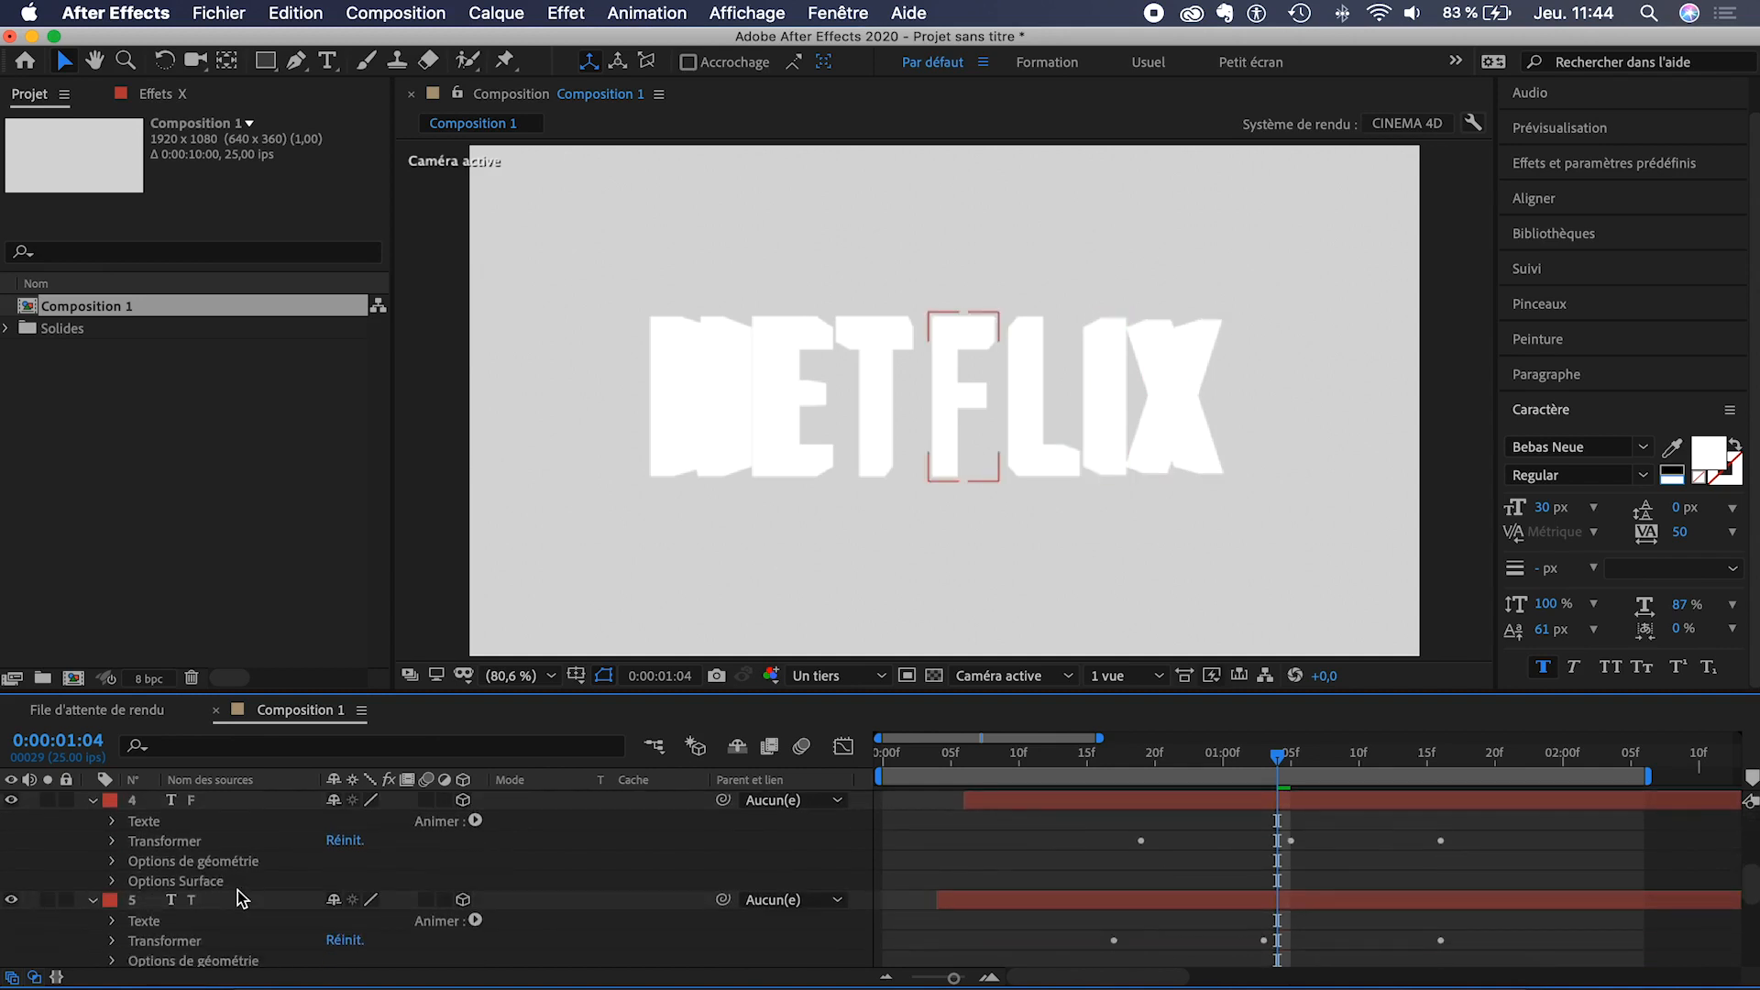
pyautogui.press('u')
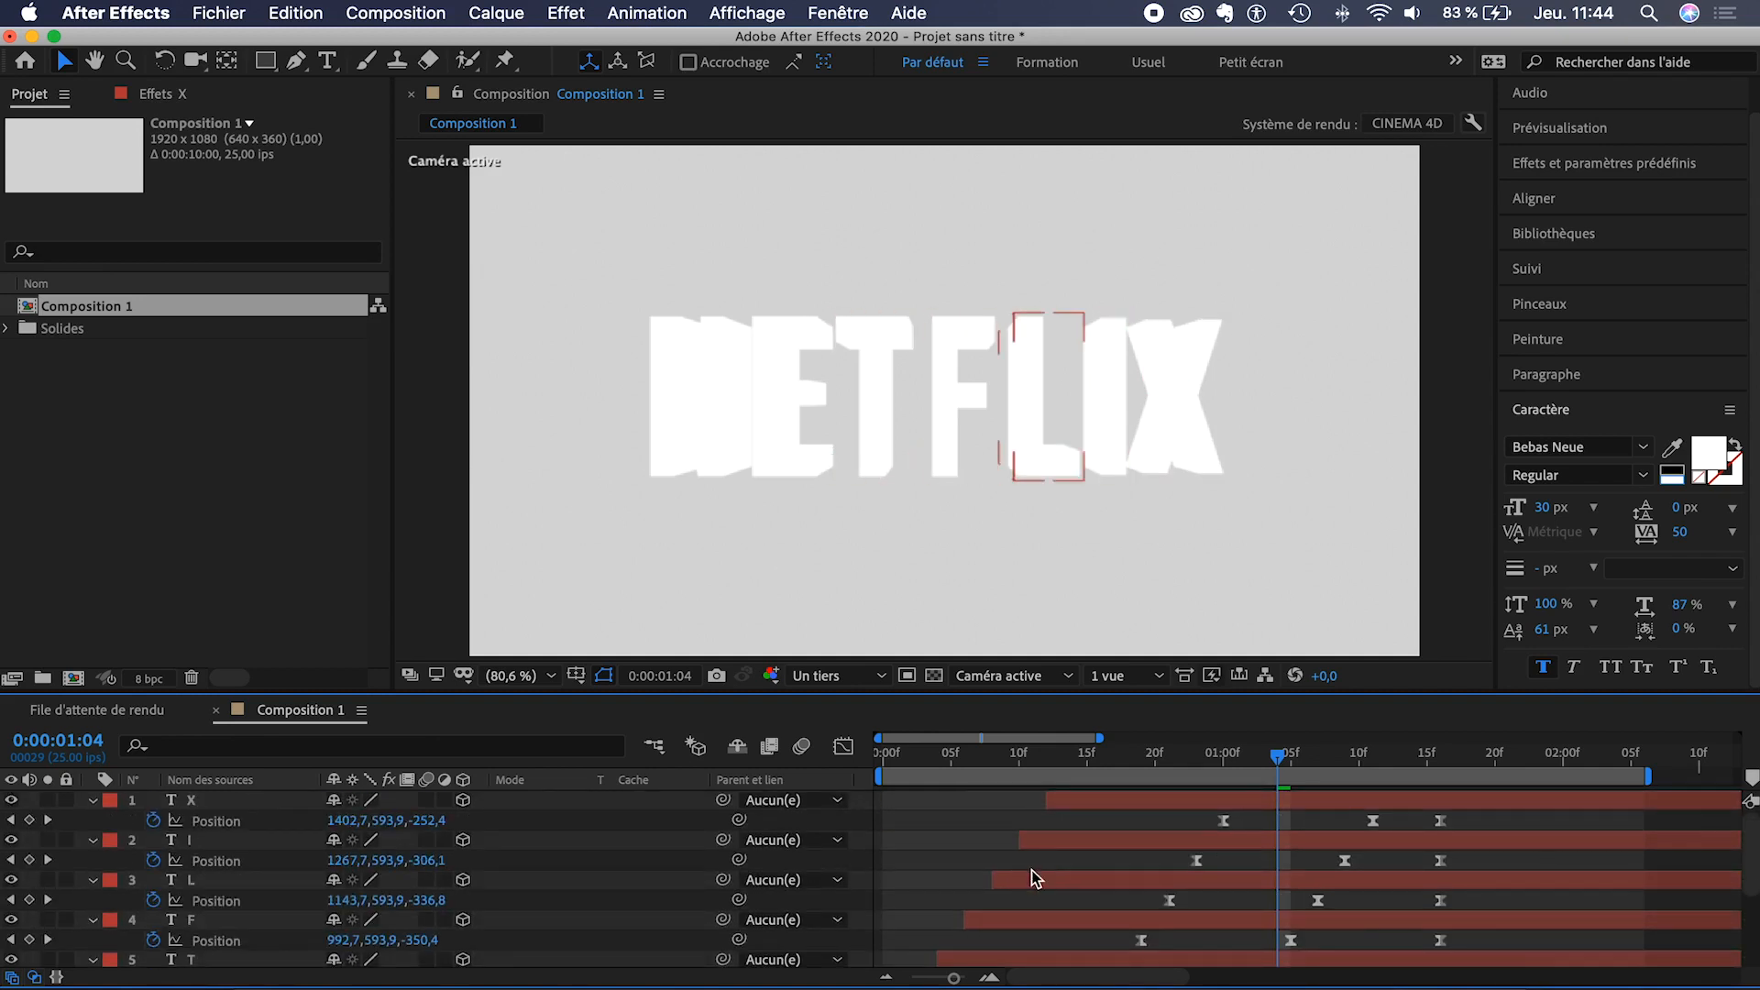
# - Collapse the layer properties and change the background solid's colour to off-white F9F9F9
pyautogui.press('u')
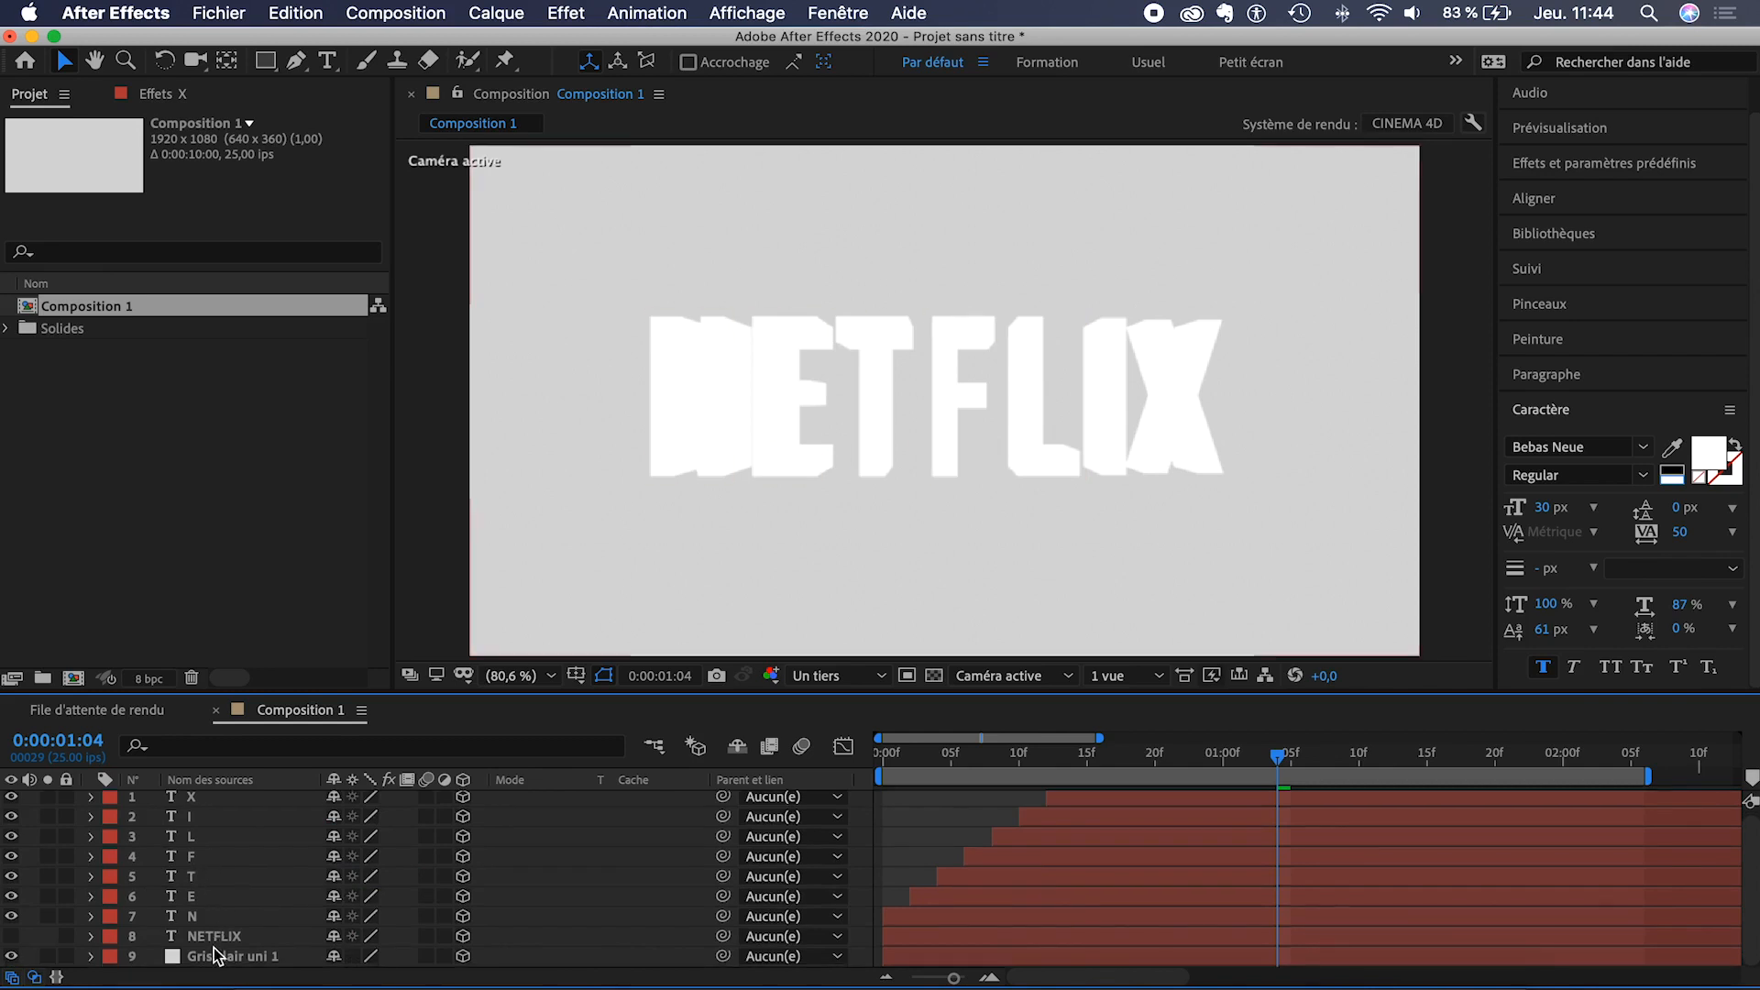
pyautogui.click(214, 957)
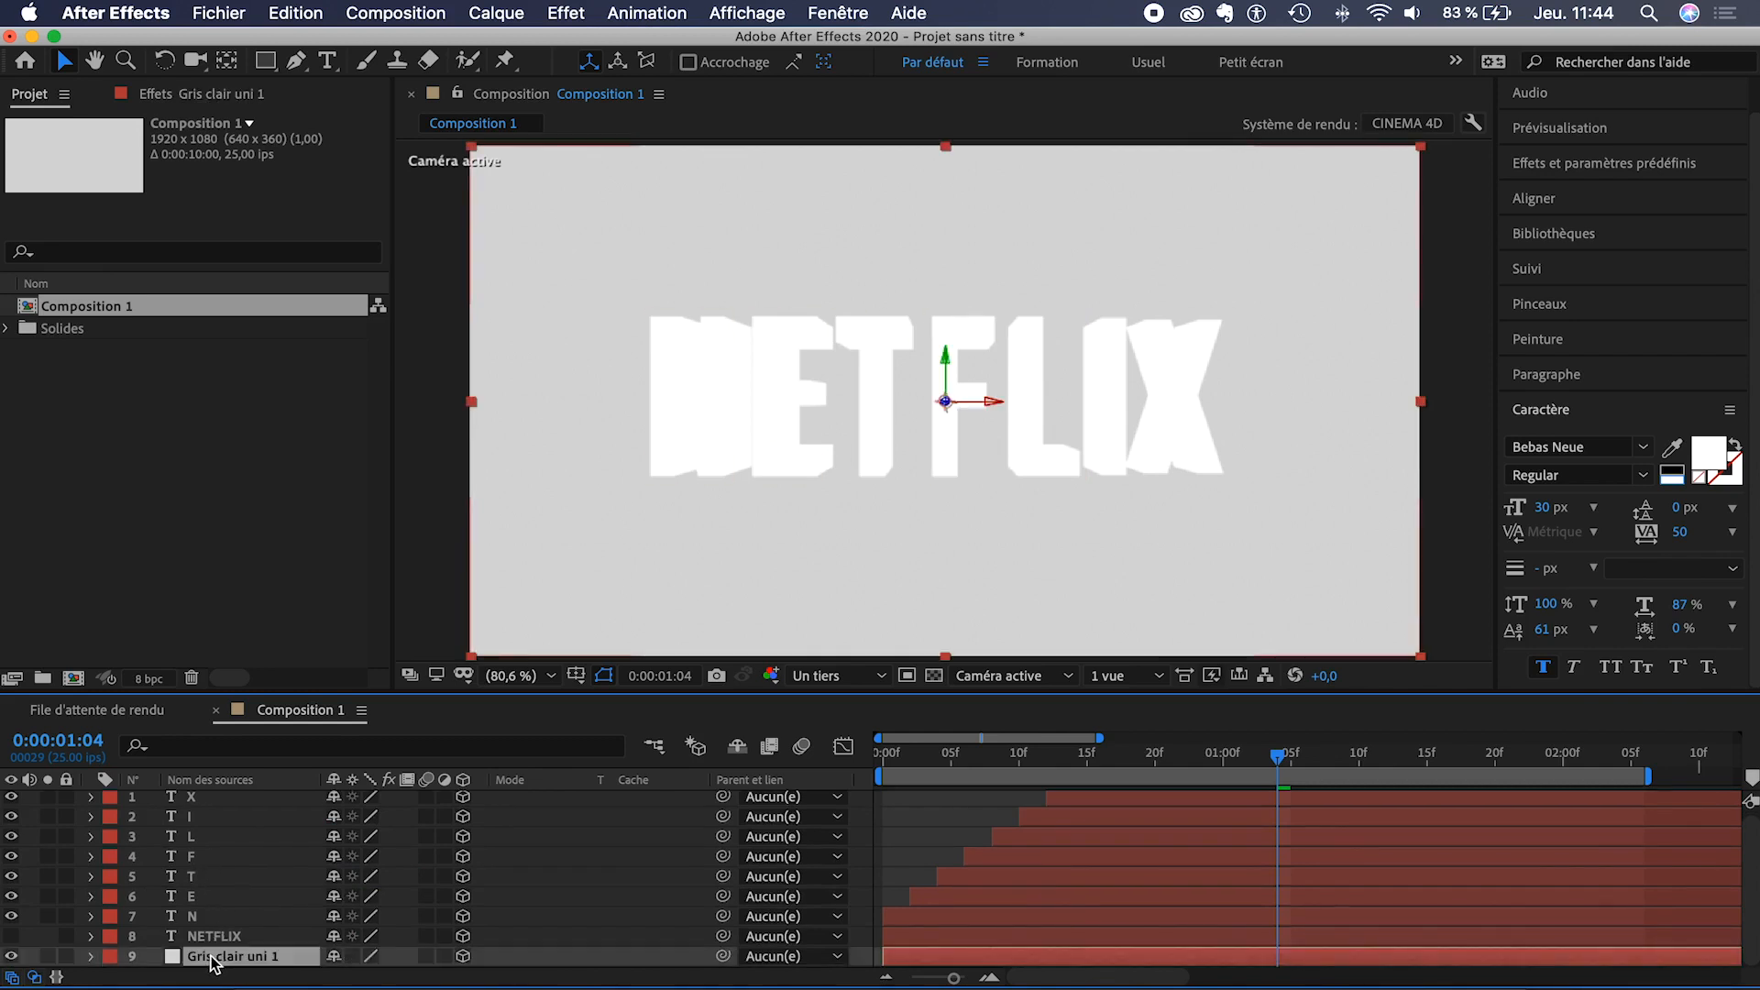
pyautogui.press('super+shift+y')
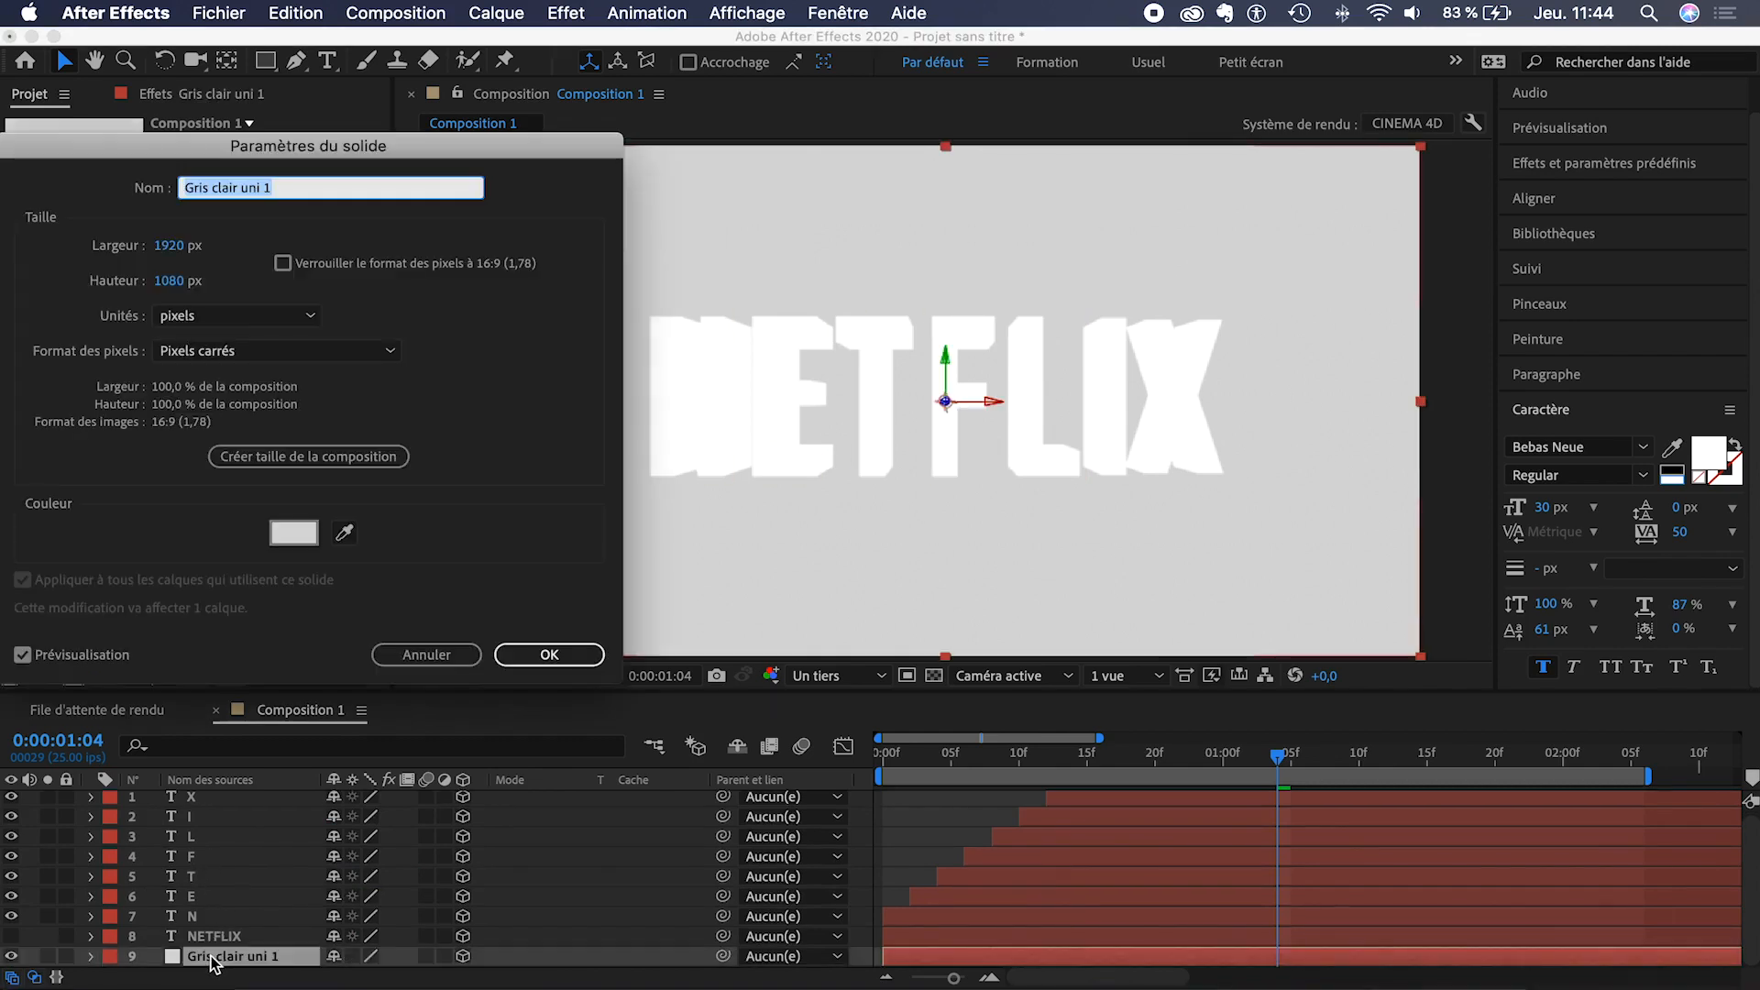
pyautogui.click(293, 536)
pyautogui.moveTo(231, 279); pyautogui.dragTo(223, 224)
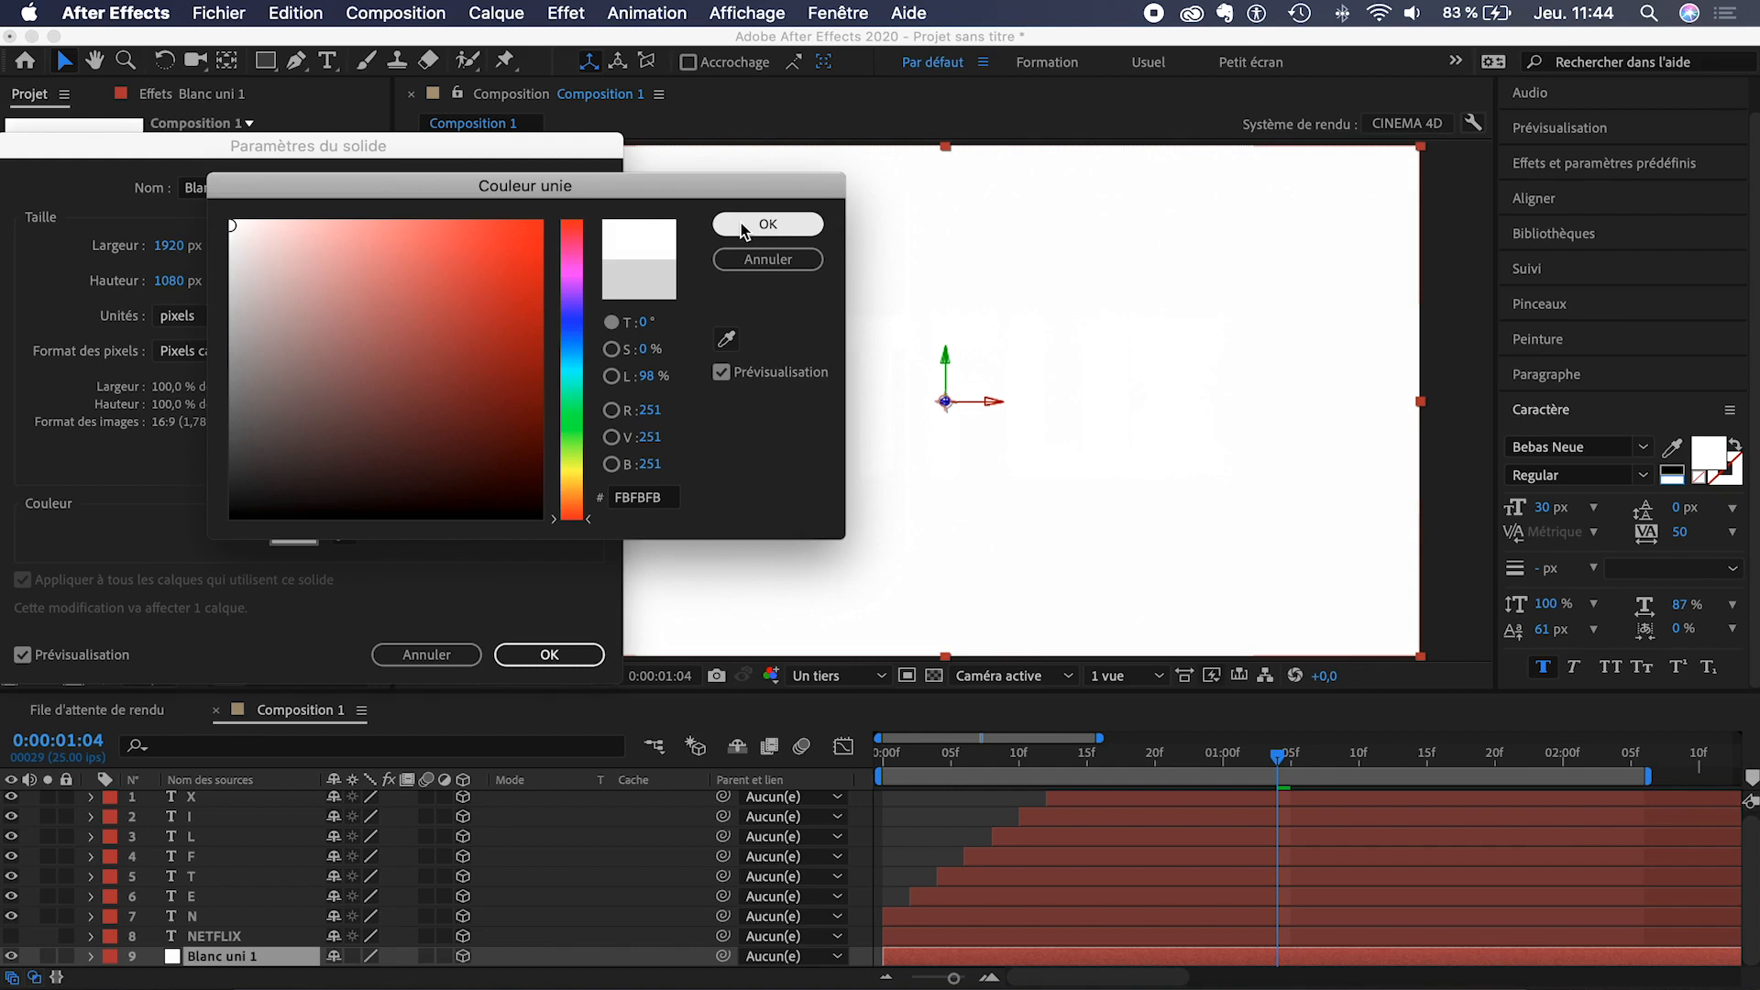
pyautogui.moveTo(227, 231); pyautogui.dragTo(226, 226)
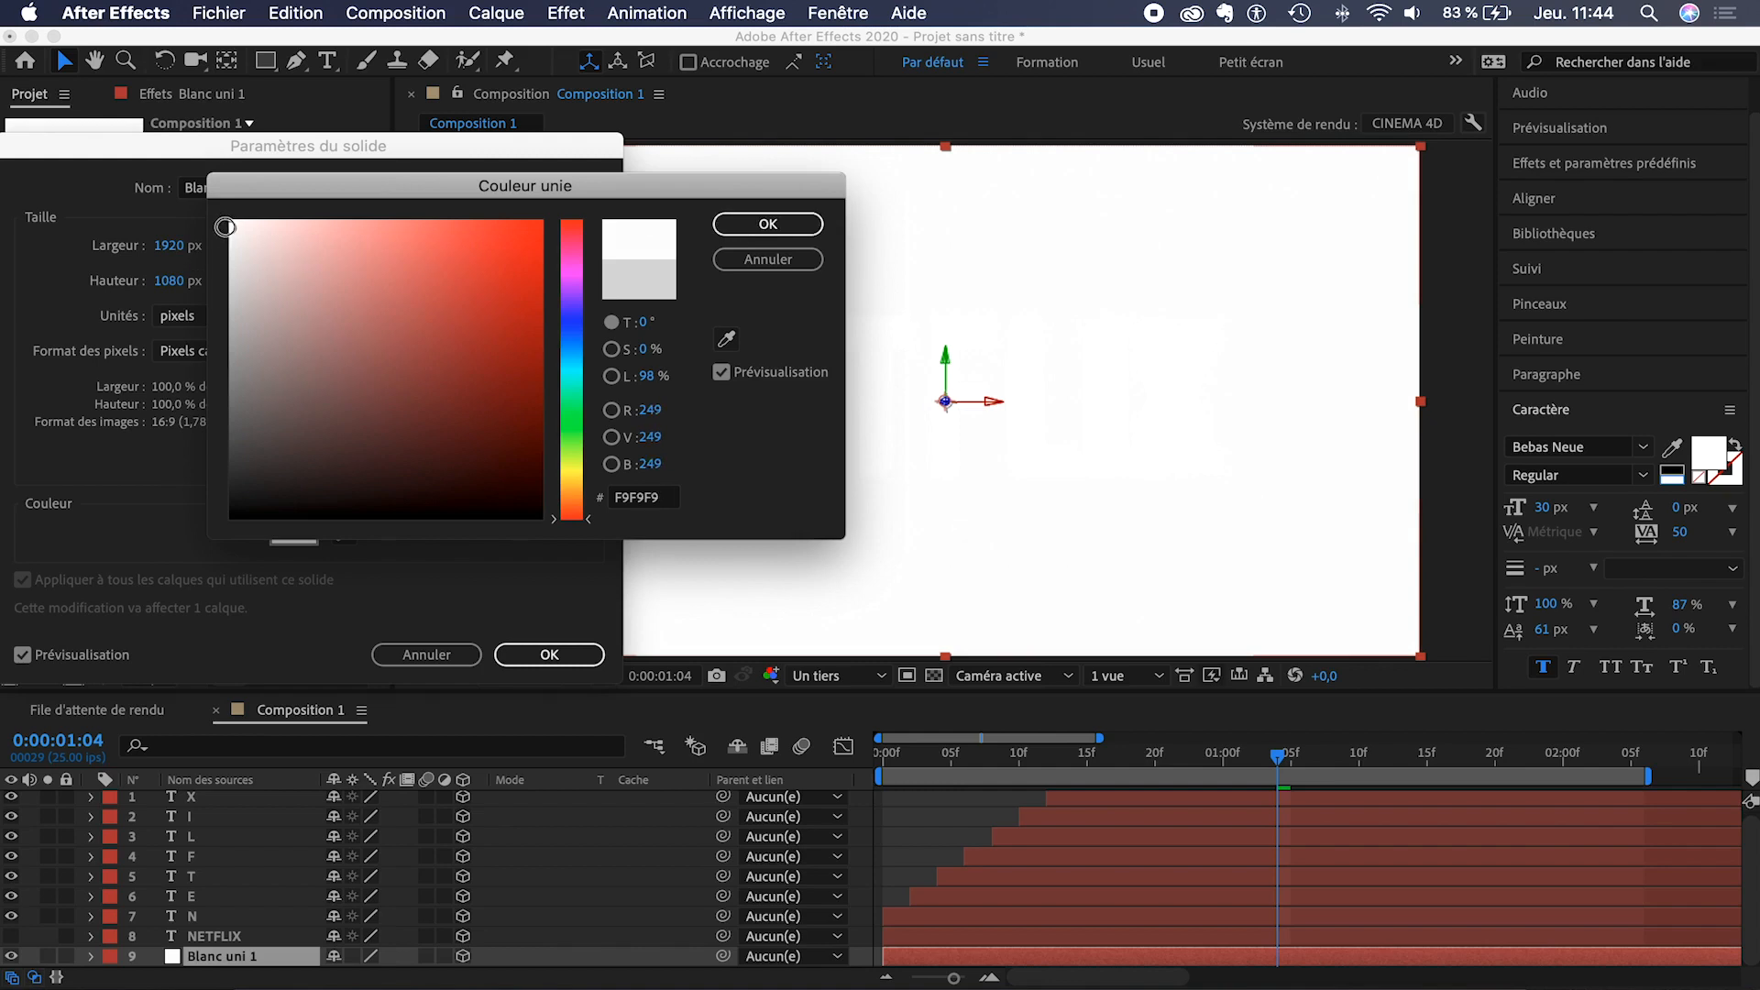
pyautogui.click(765, 225)
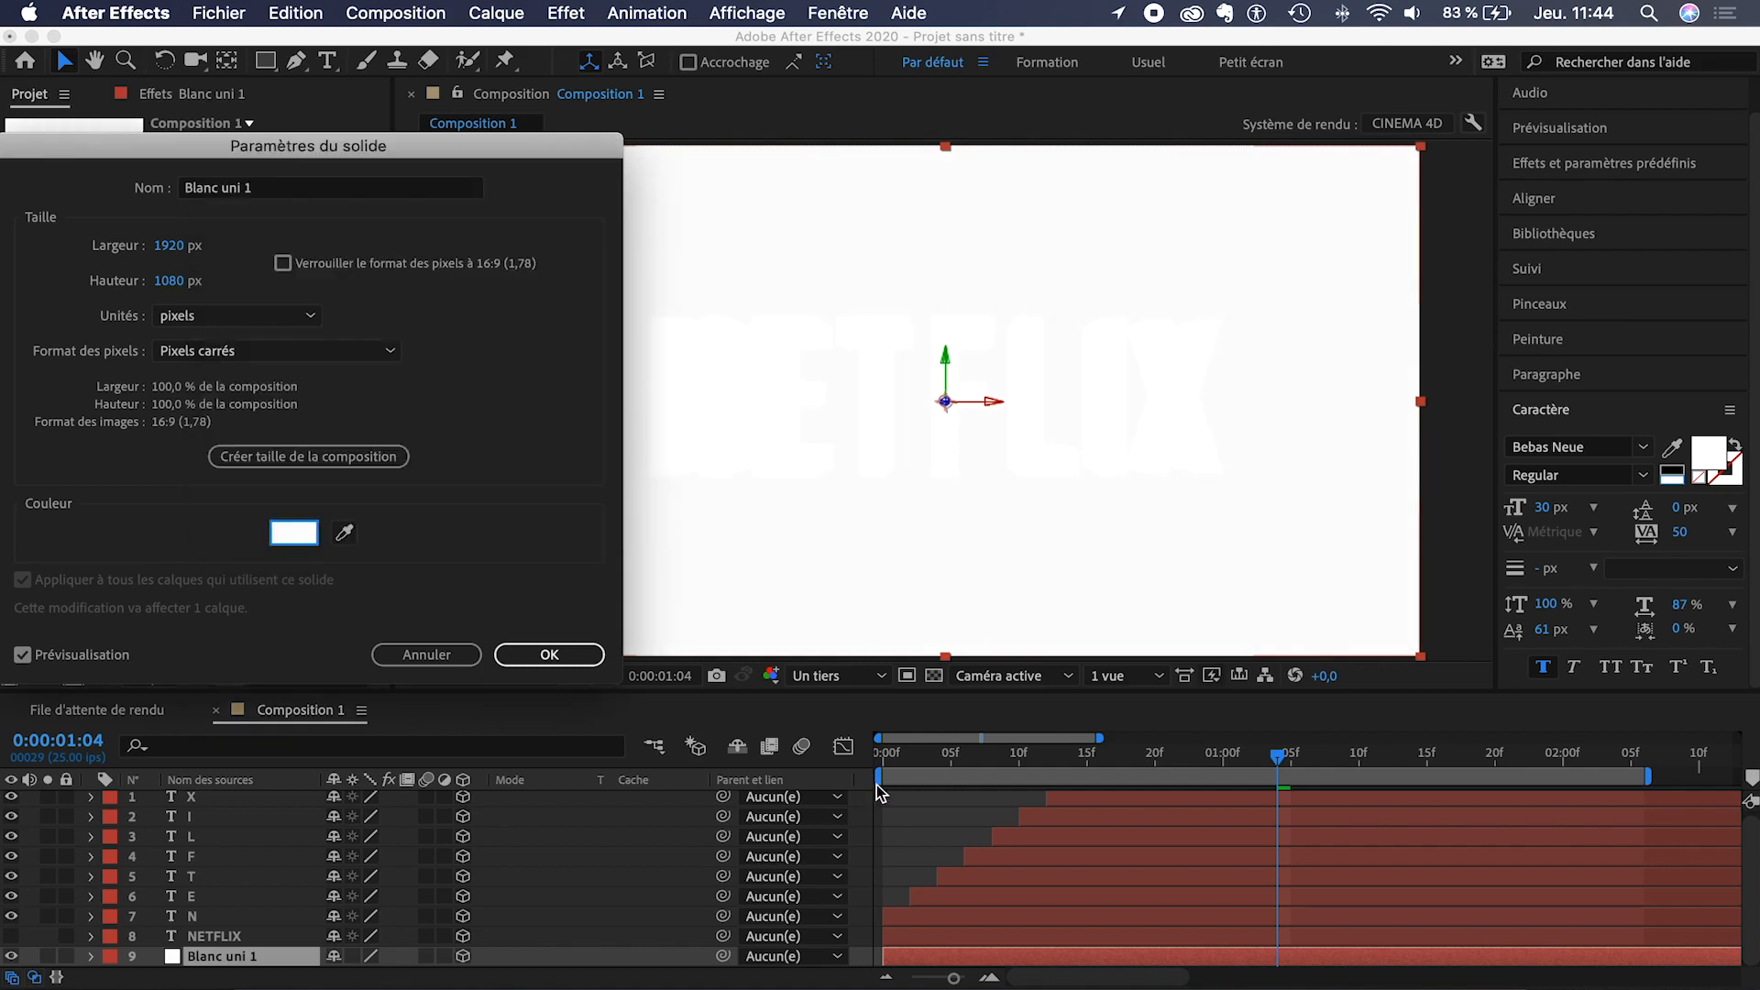
pyautogui.click(541, 656)
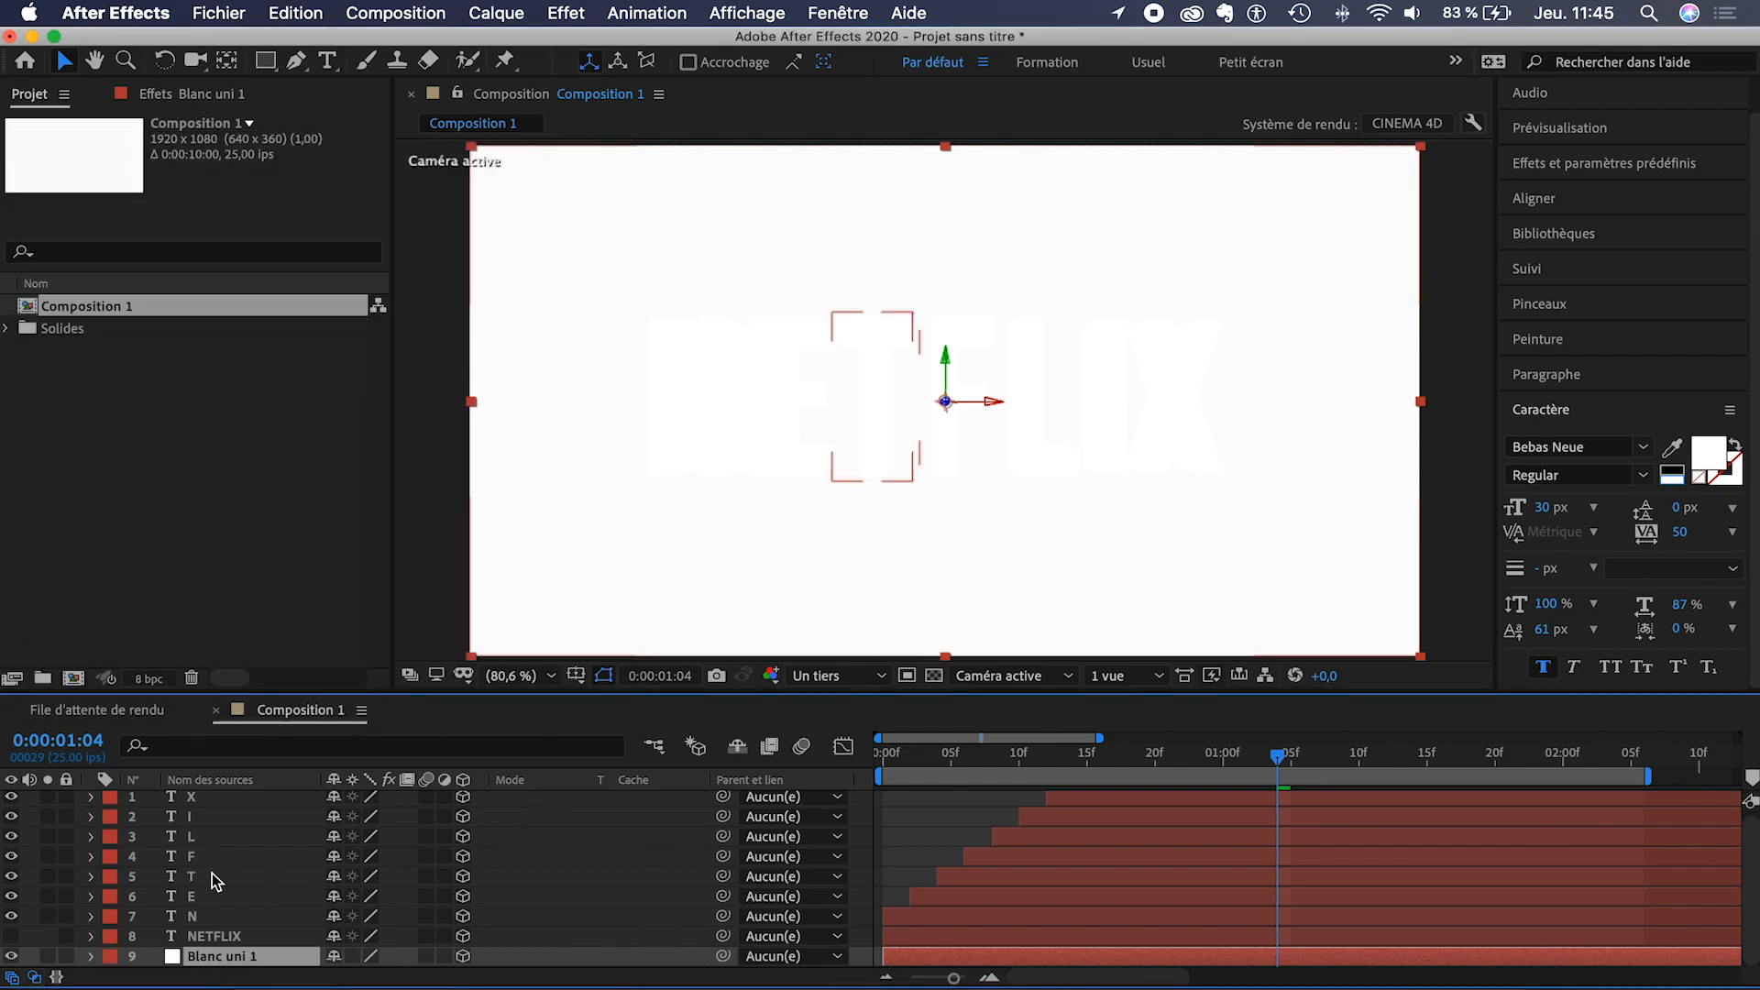
pyautogui.scroll(1, 211, 873)
pyautogui.click(955, 824)
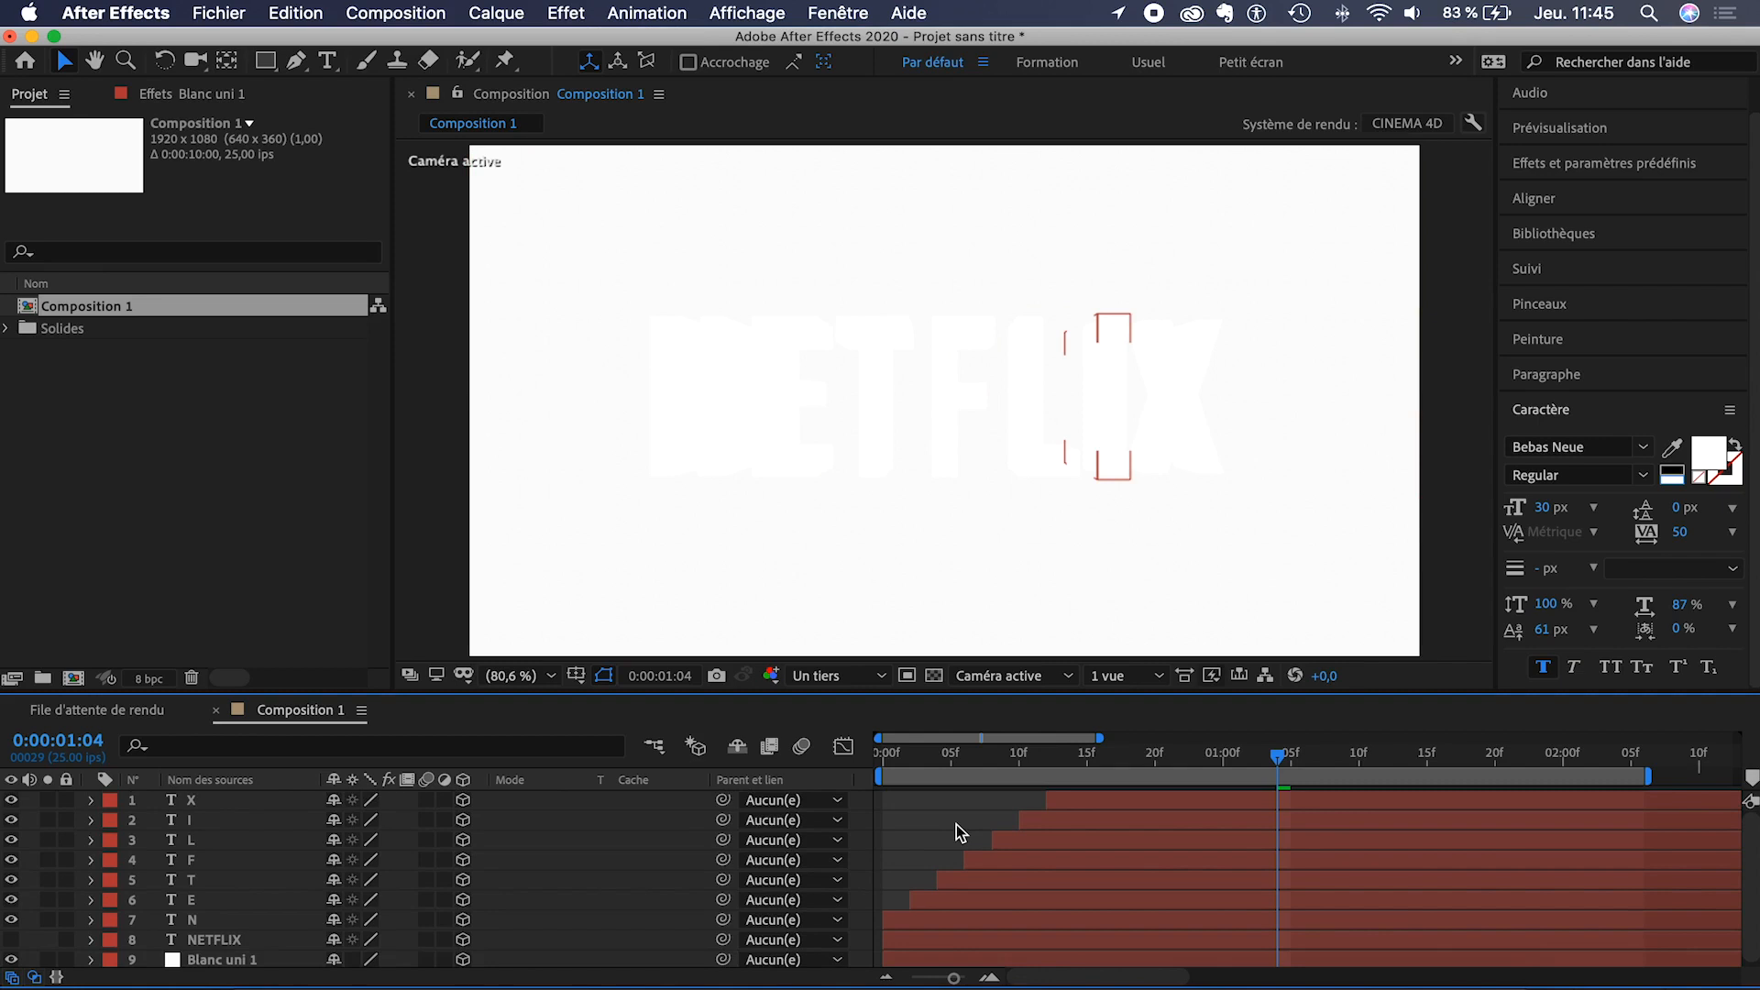
pyautogui.rightClick(955, 823)
pyautogui.moveTo(1064, 747)
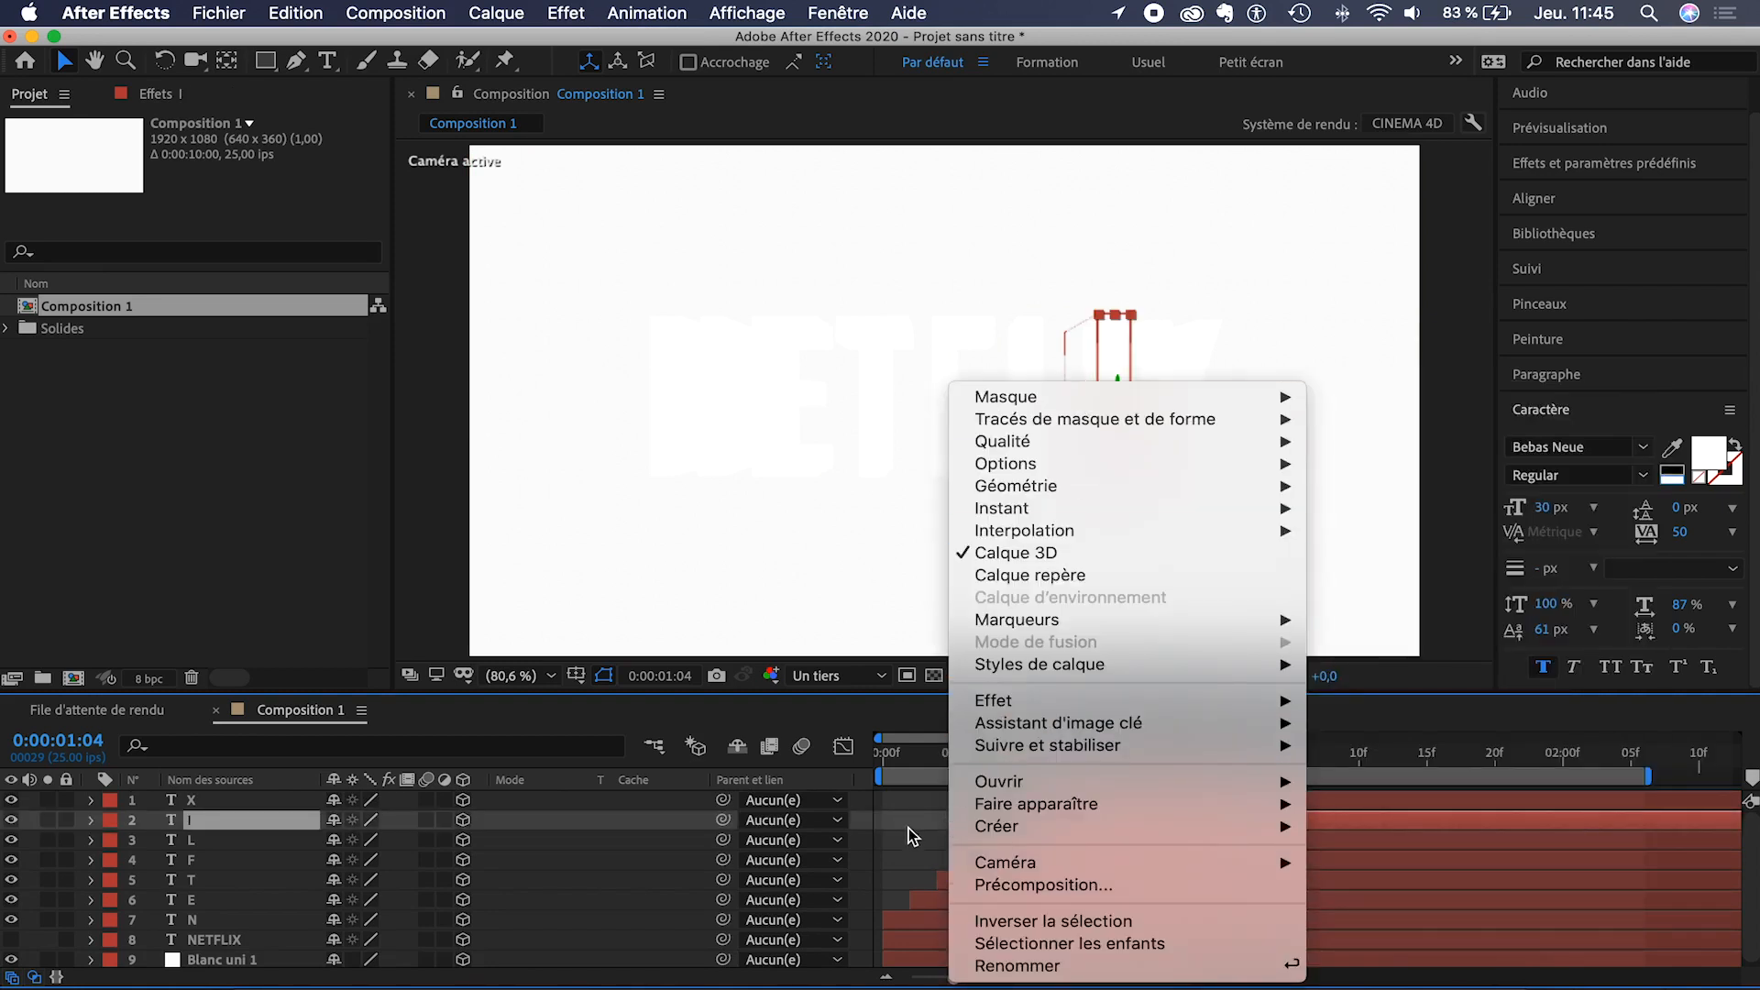
pyautogui.click(909, 843)
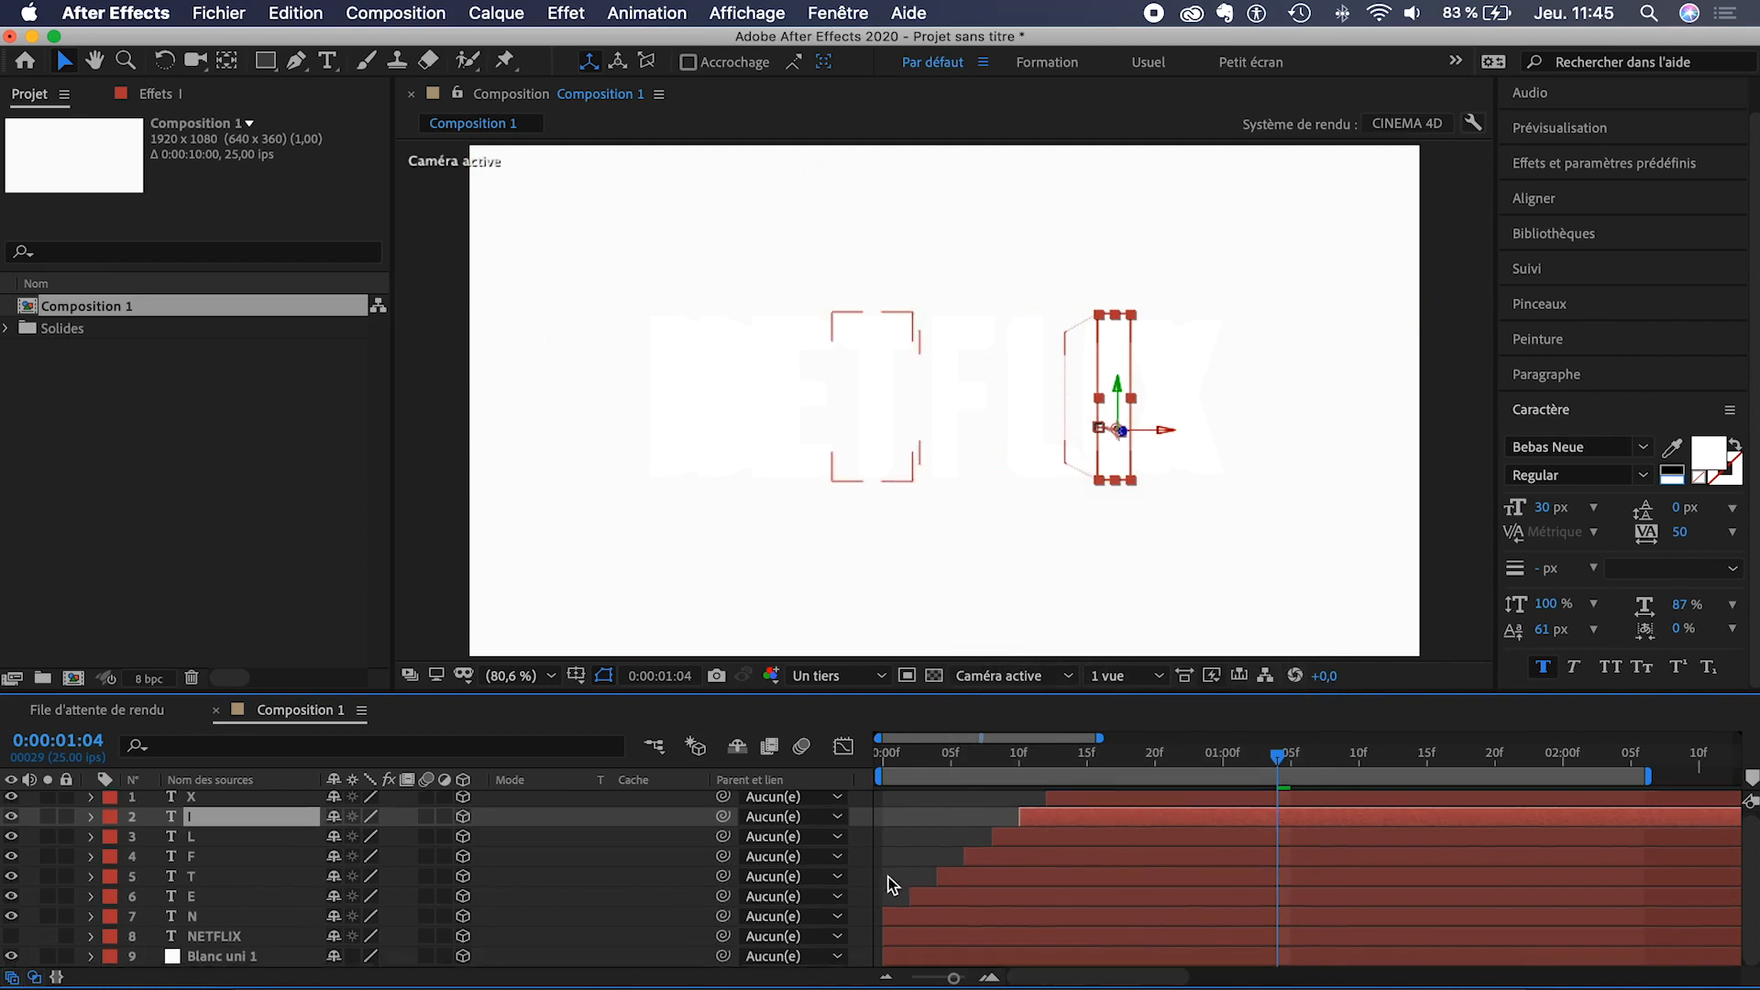
# - Create a white Parallel light at 100% intensity with shadow casting on
pyautogui.click(91, 820)
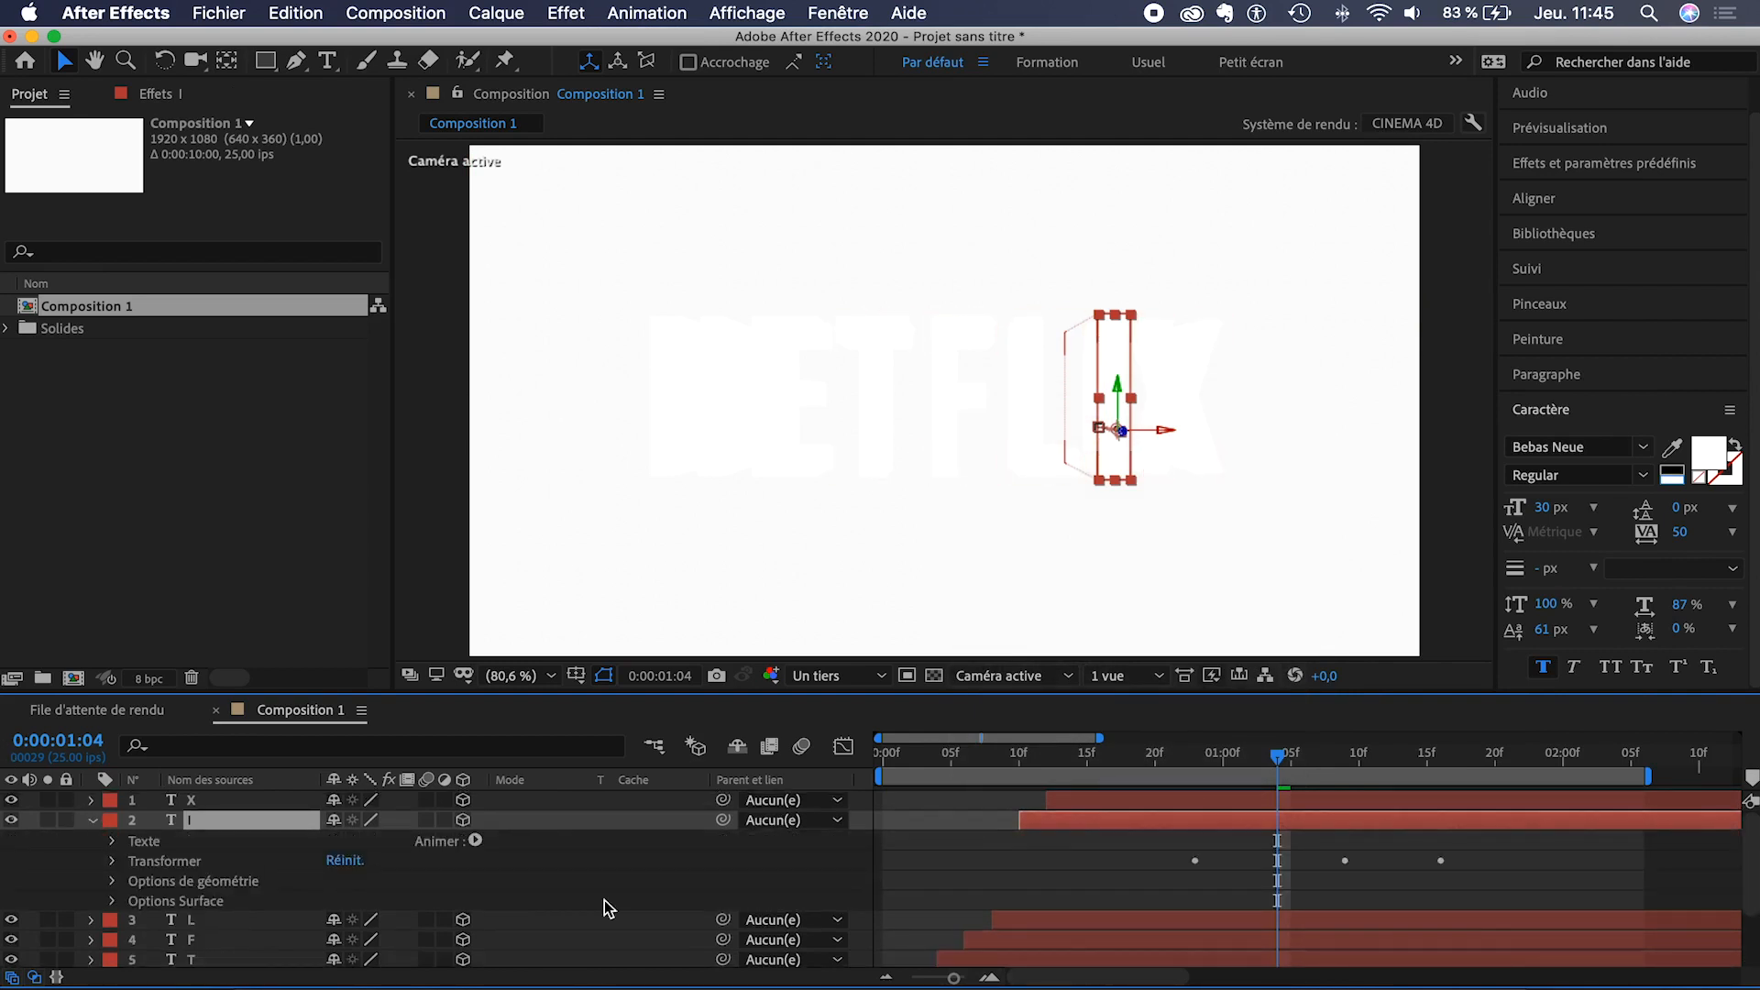
pyautogui.rightClick(1036, 837)
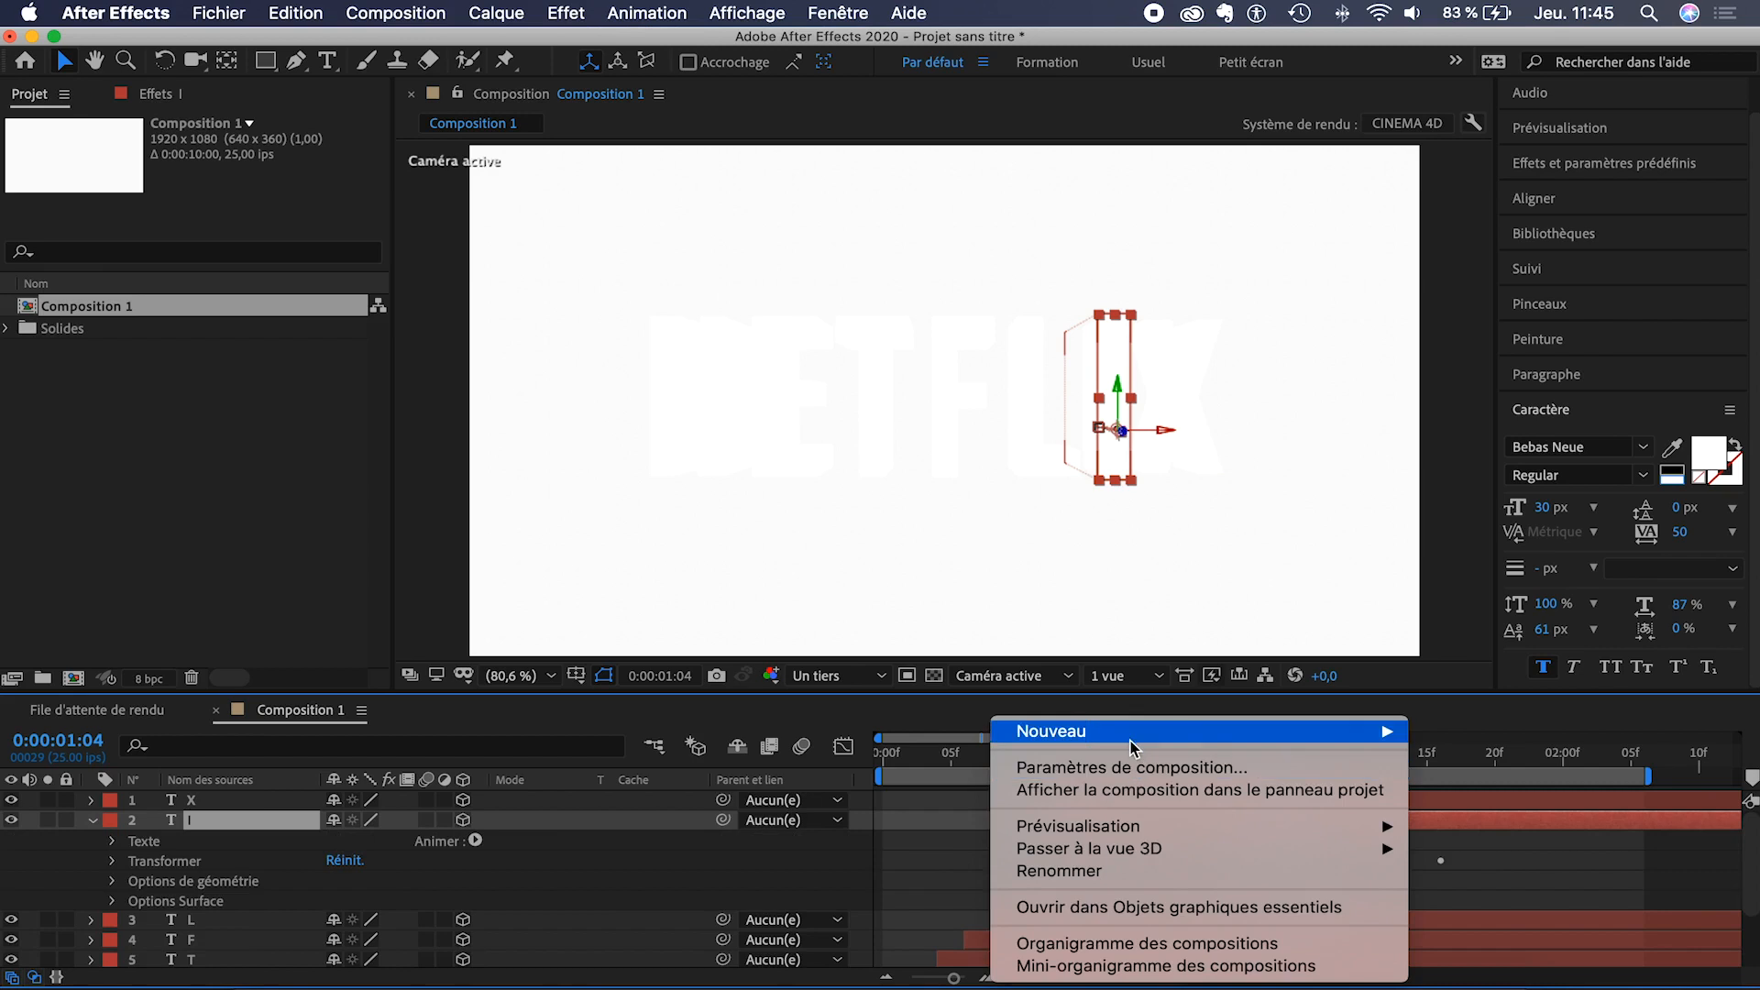
pyautogui.moveTo(1129, 740)
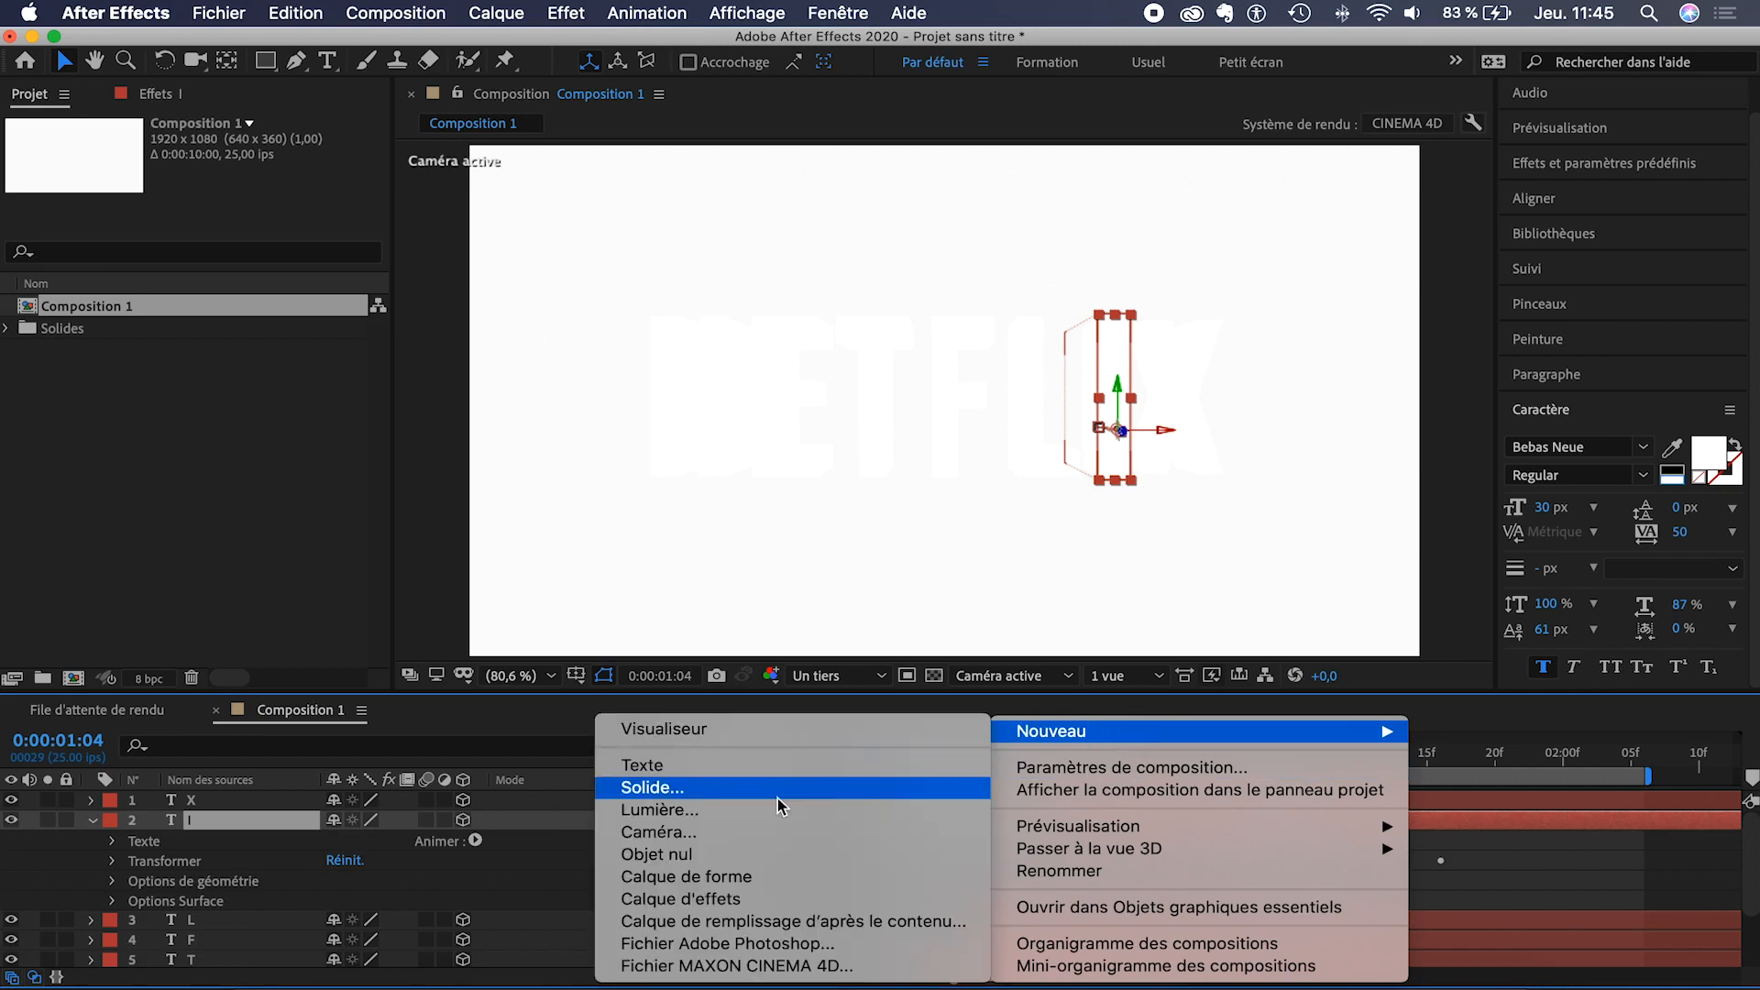
pyautogui.click(759, 821)
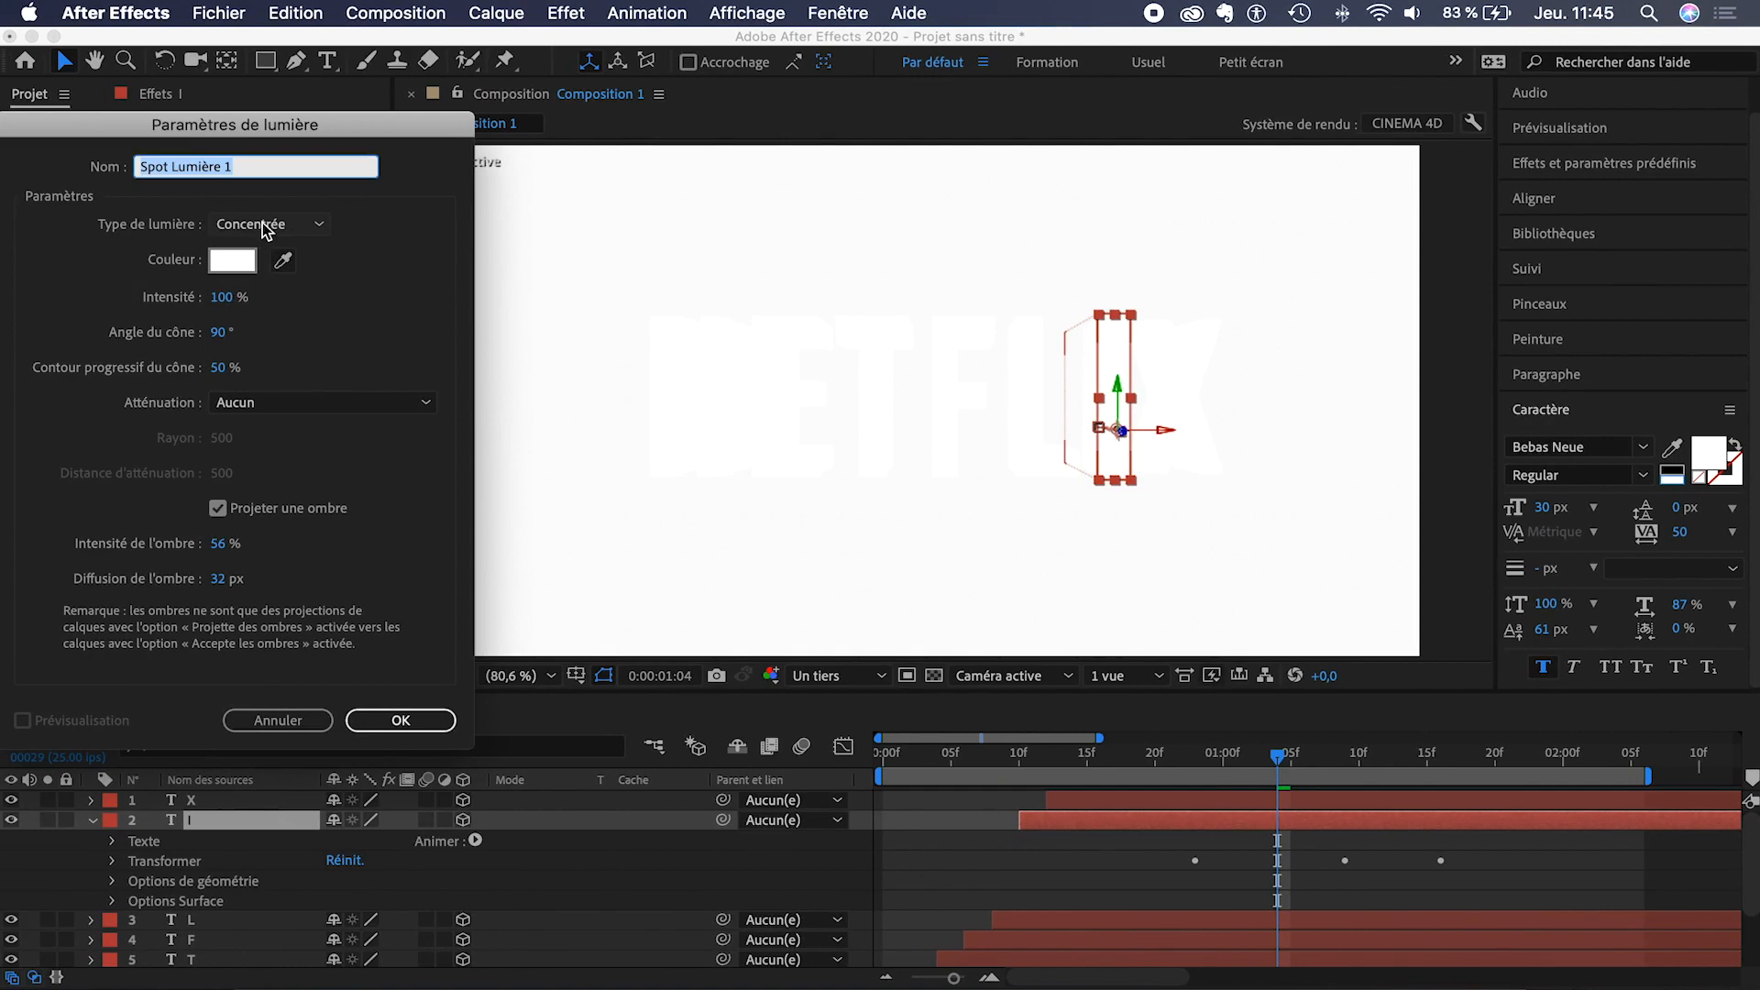
pyautogui.click(262, 224)
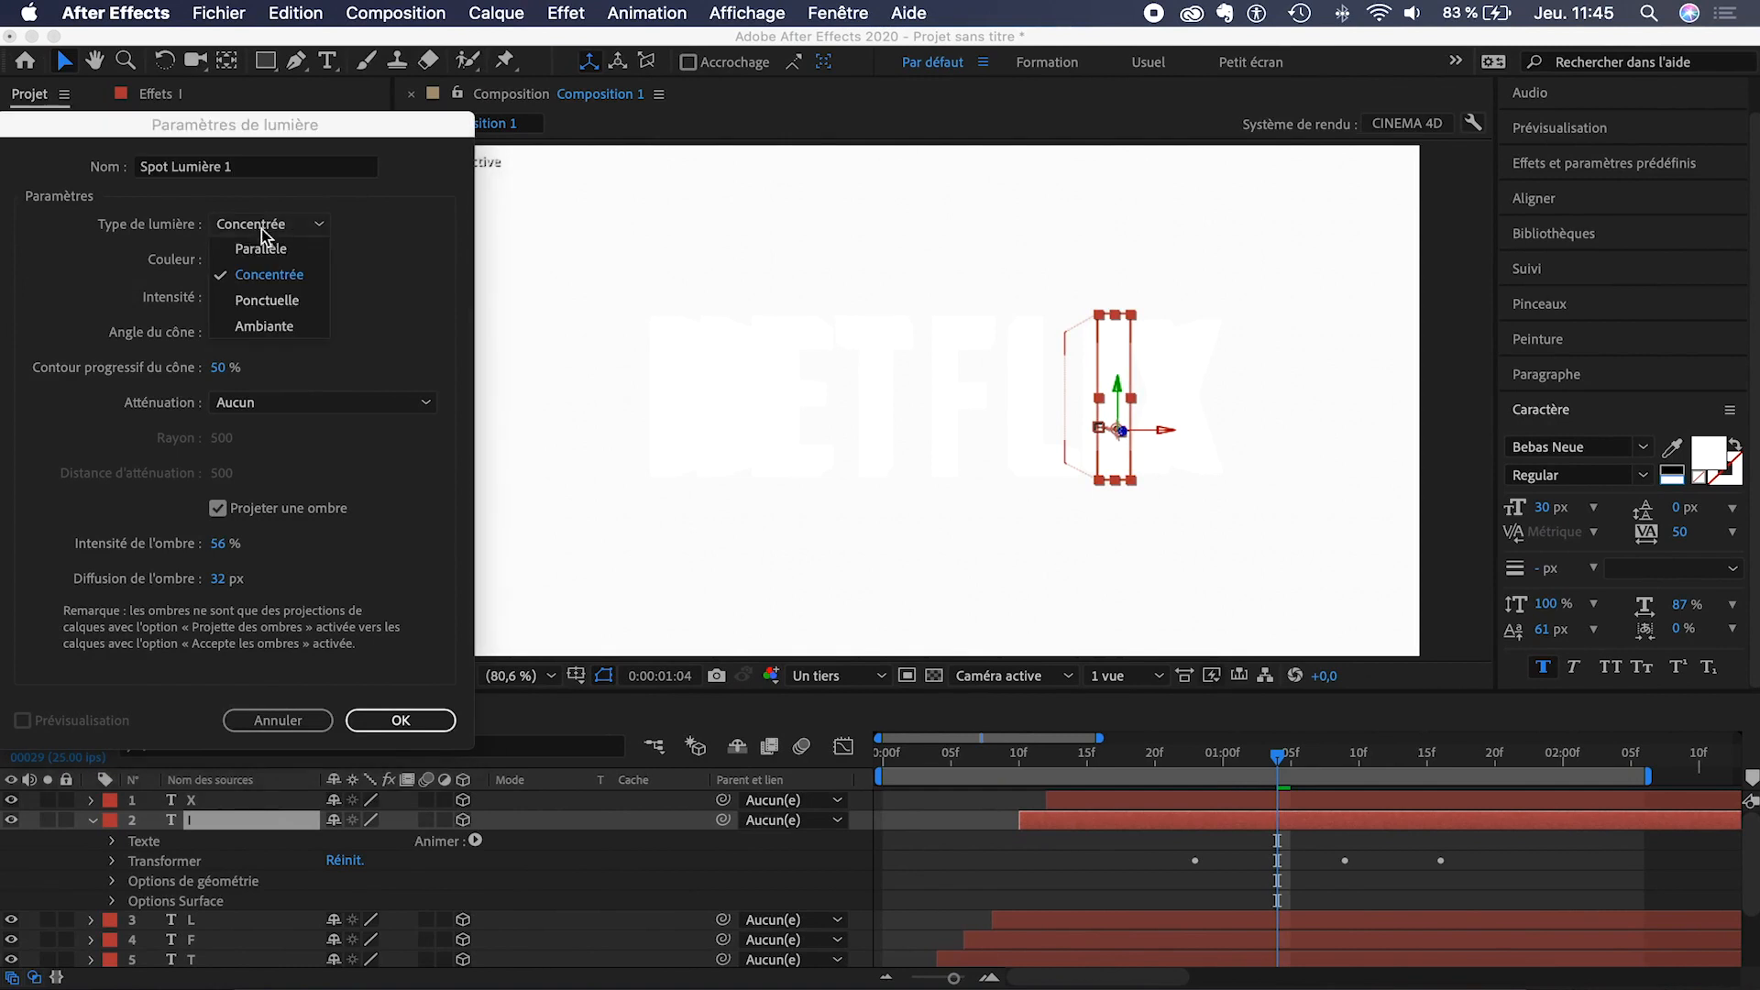
pyautogui.click(266, 249)
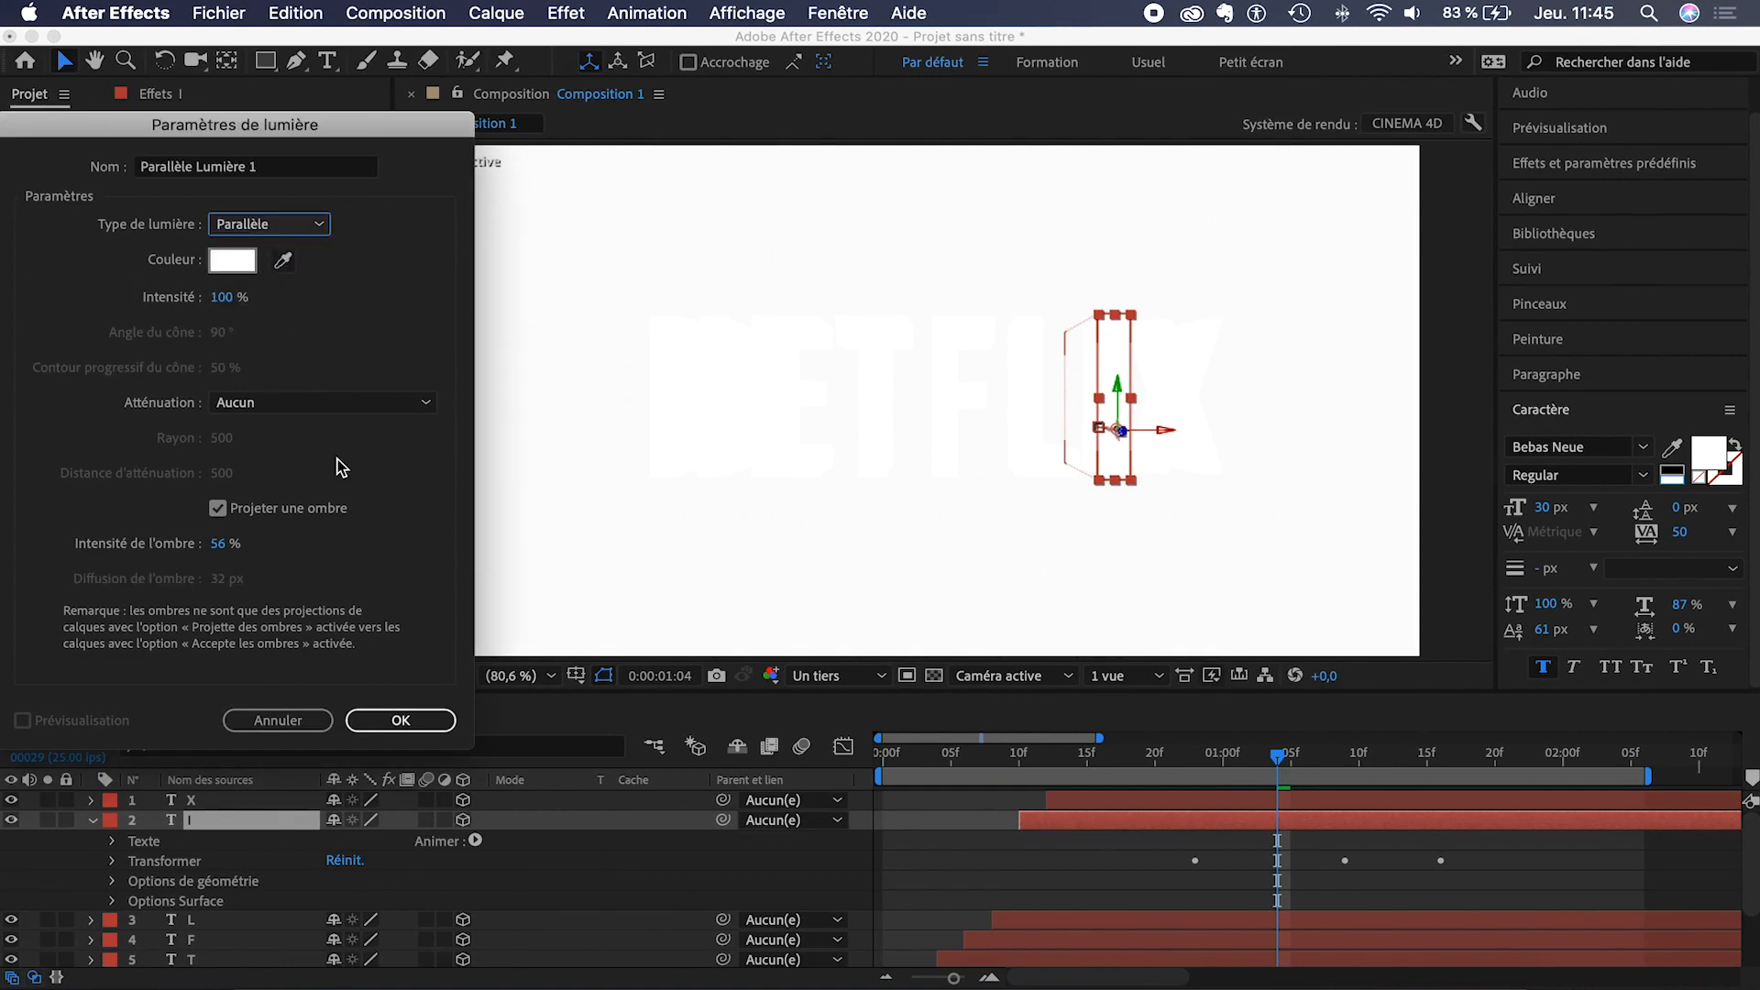
pyautogui.click(385, 721)
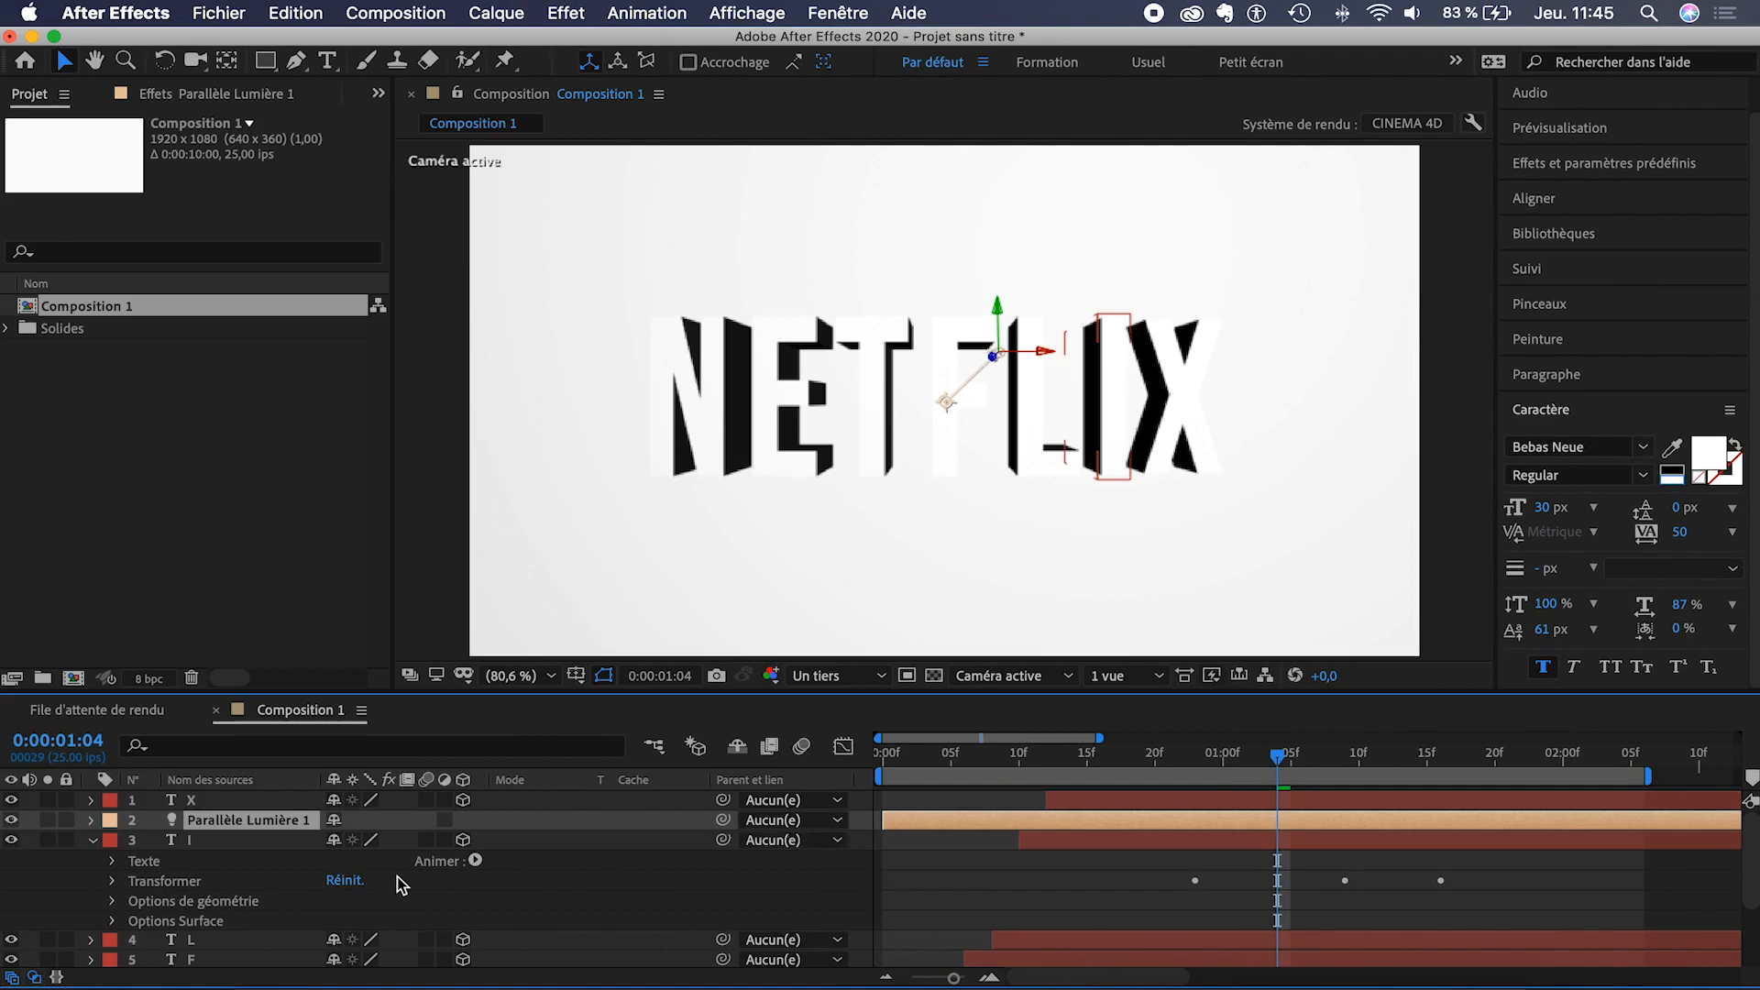
# - Check the light's shadow options and move the light layer to the top of the layer stack
pyautogui.click(91, 820)
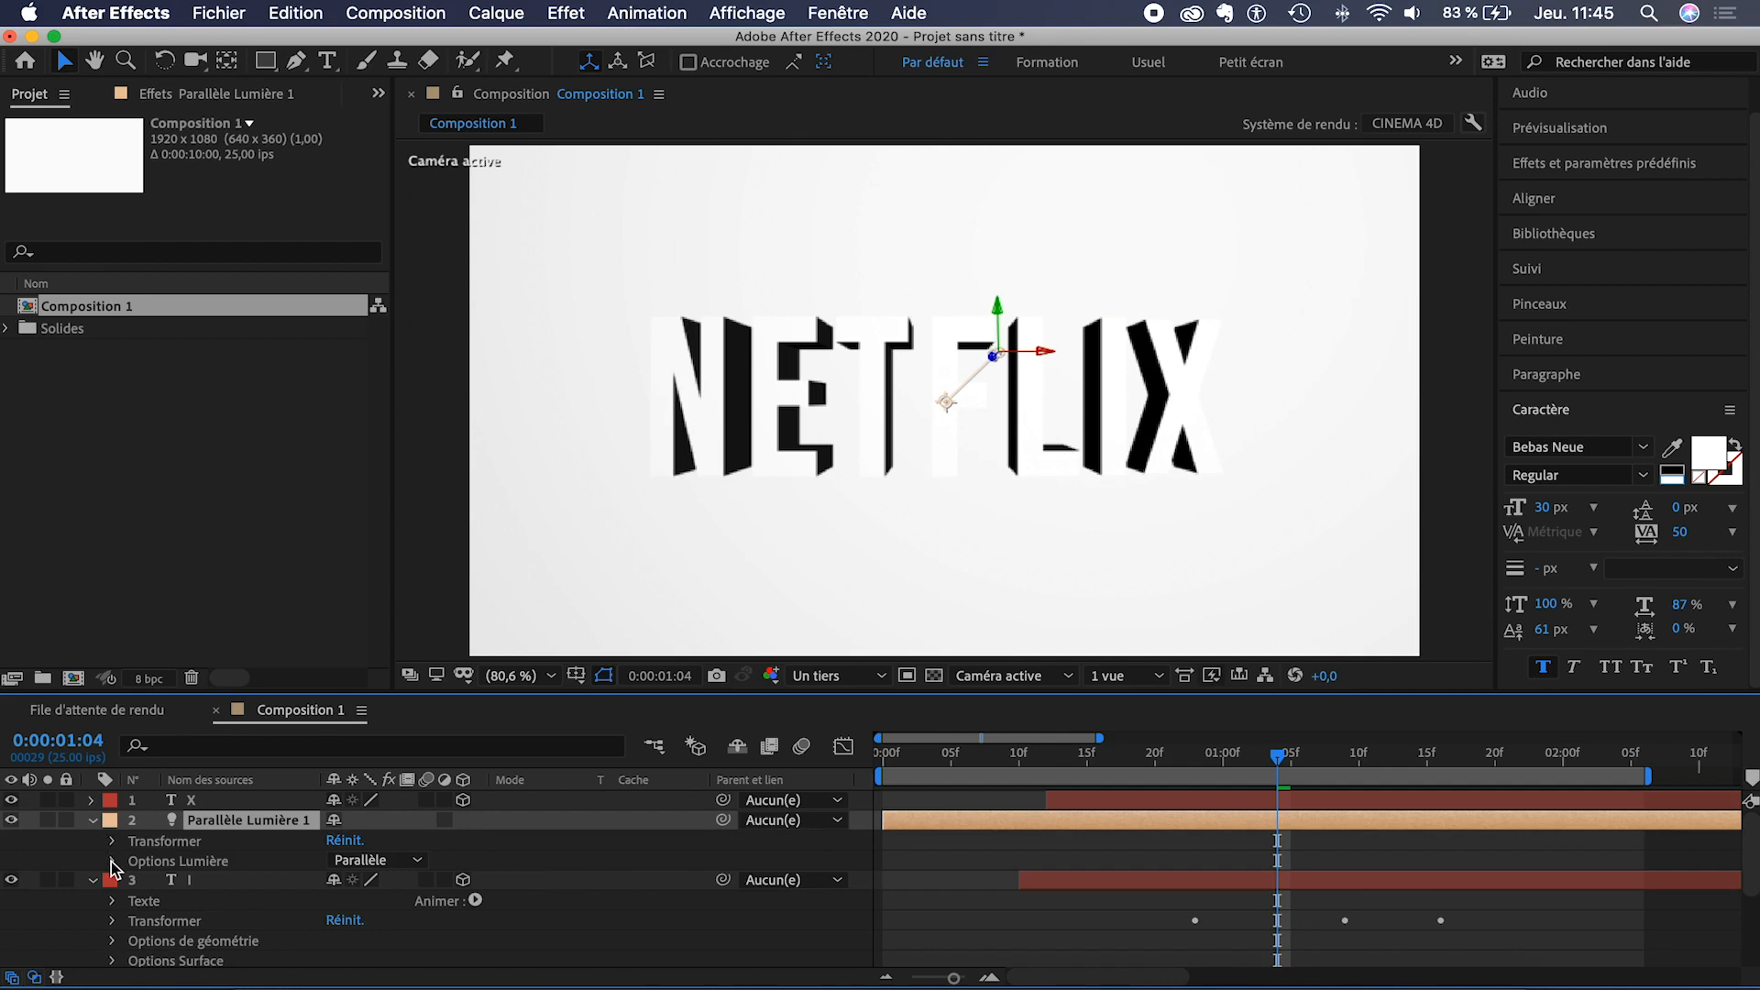
pyautogui.click(111, 861)
pyautogui.scroll(-1, 123, 891)
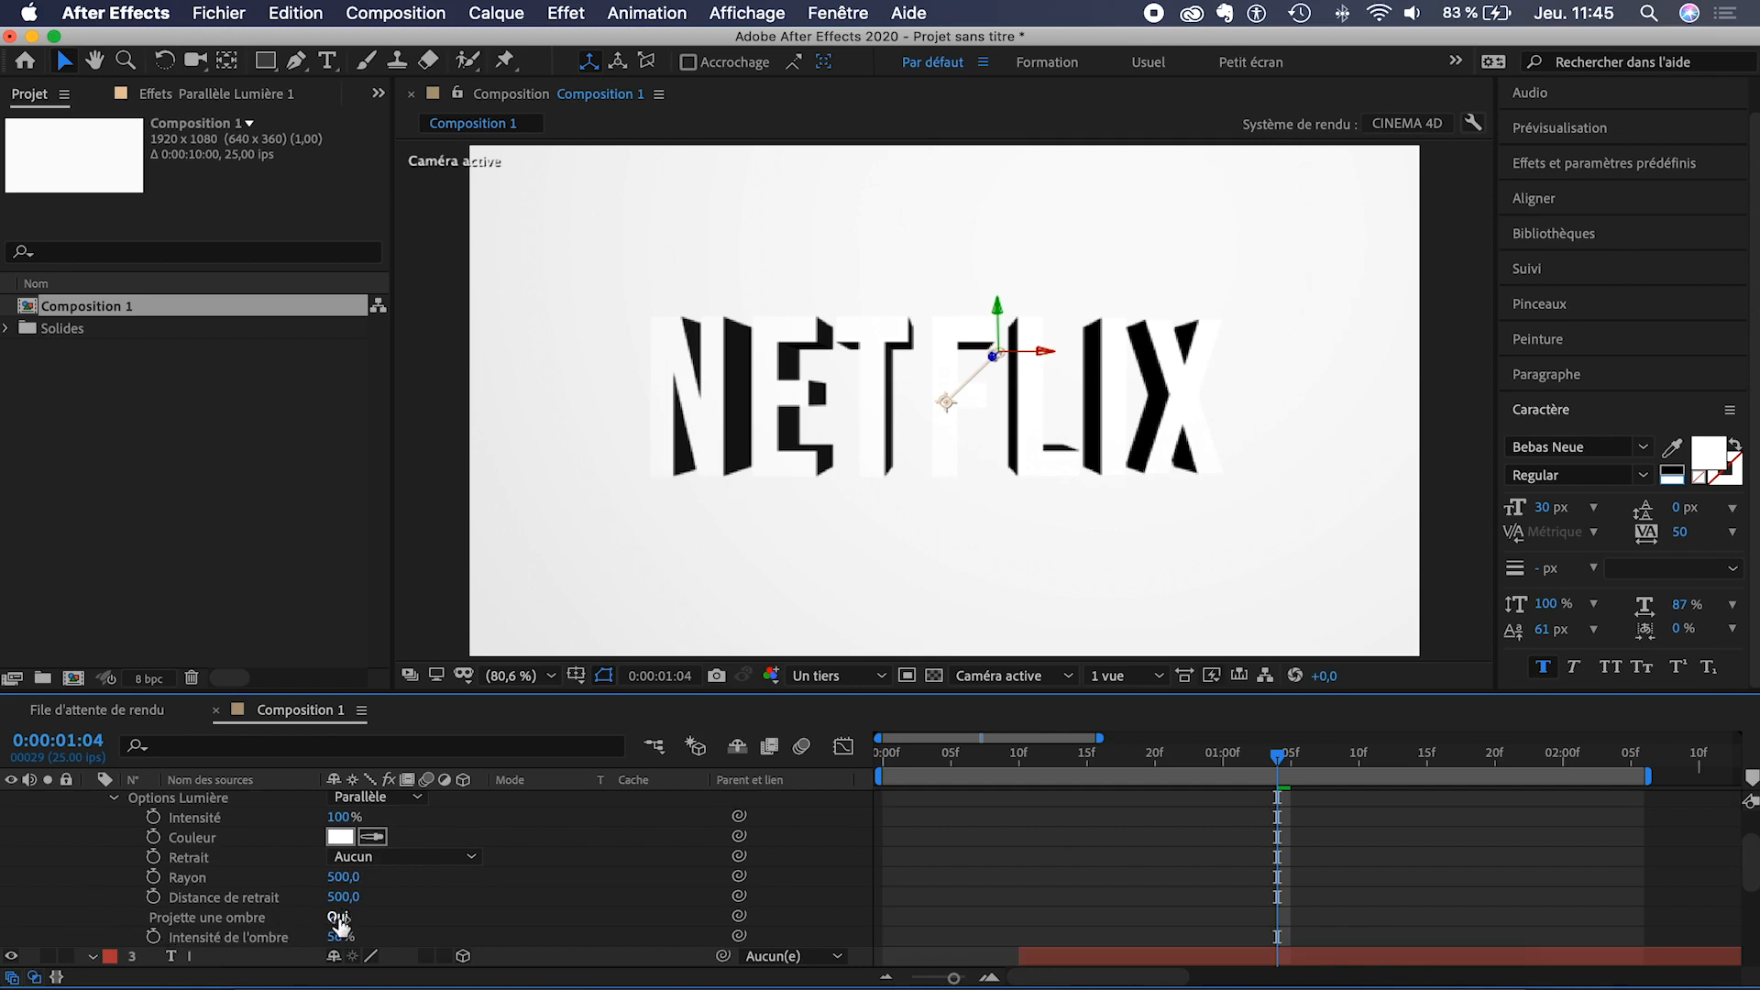
pyautogui.scroll(3, 158, 855)
pyautogui.click(90, 821)
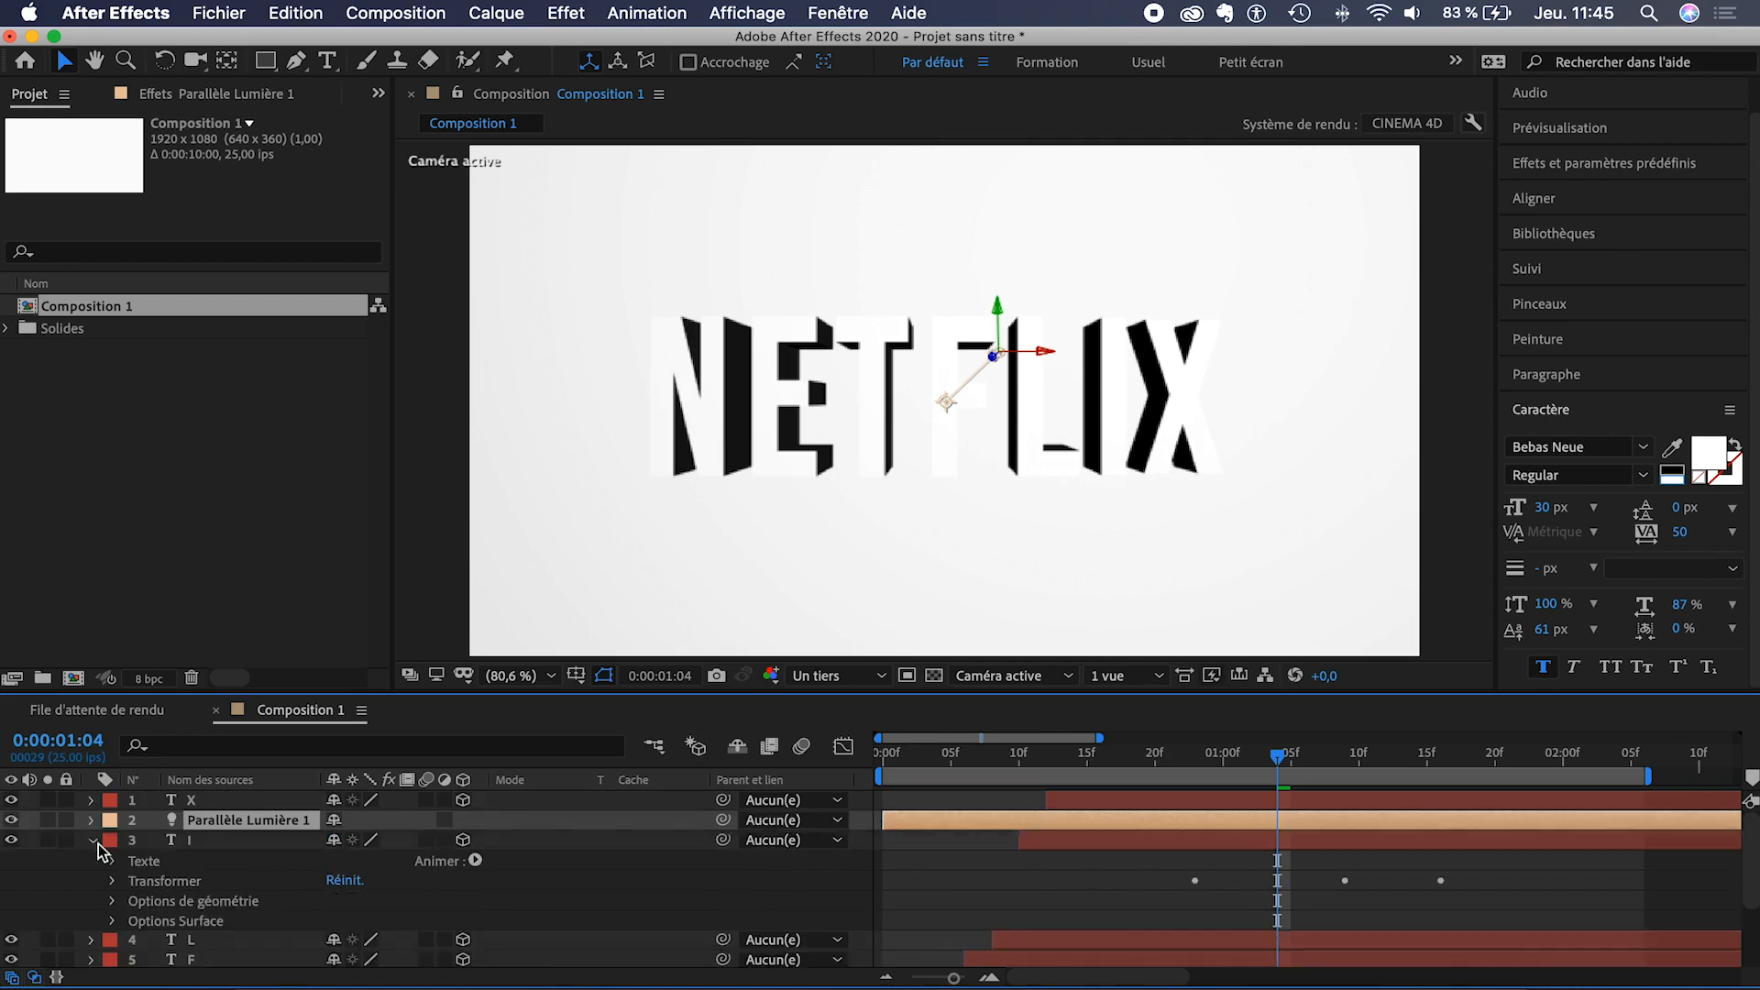
pyautogui.moveTo(203, 823); pyautogui.dragTo(211, 804)
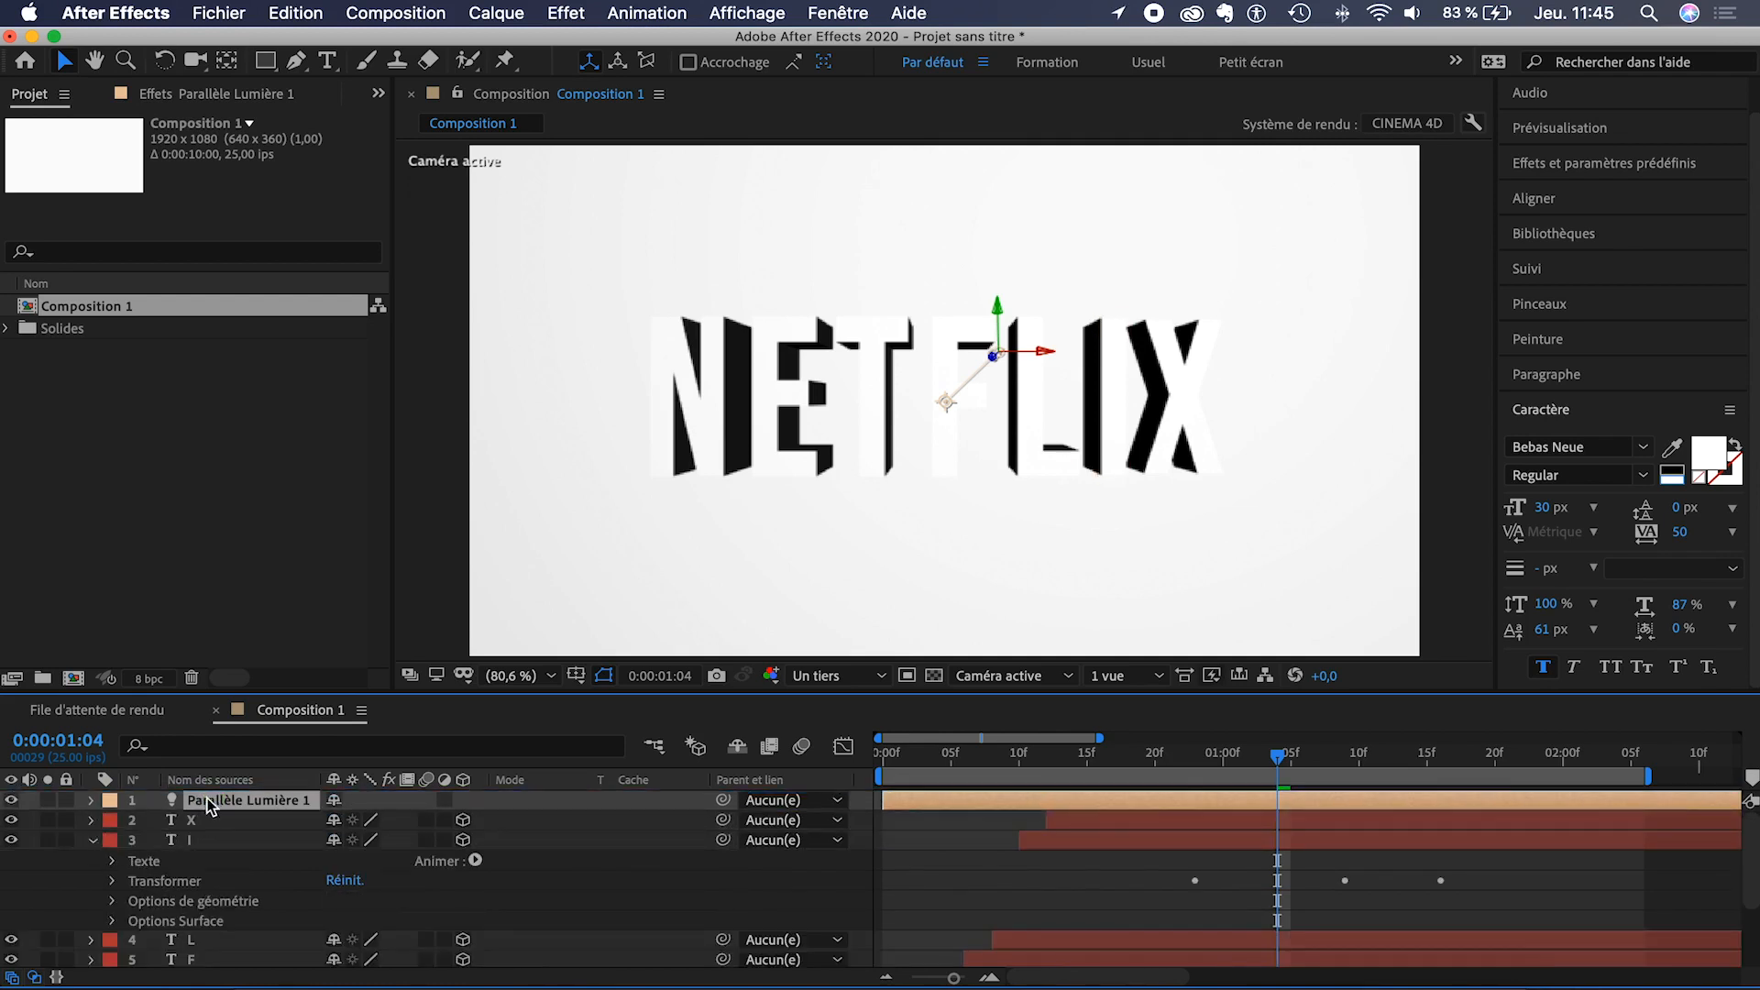
pyautogui.click(91, 840)
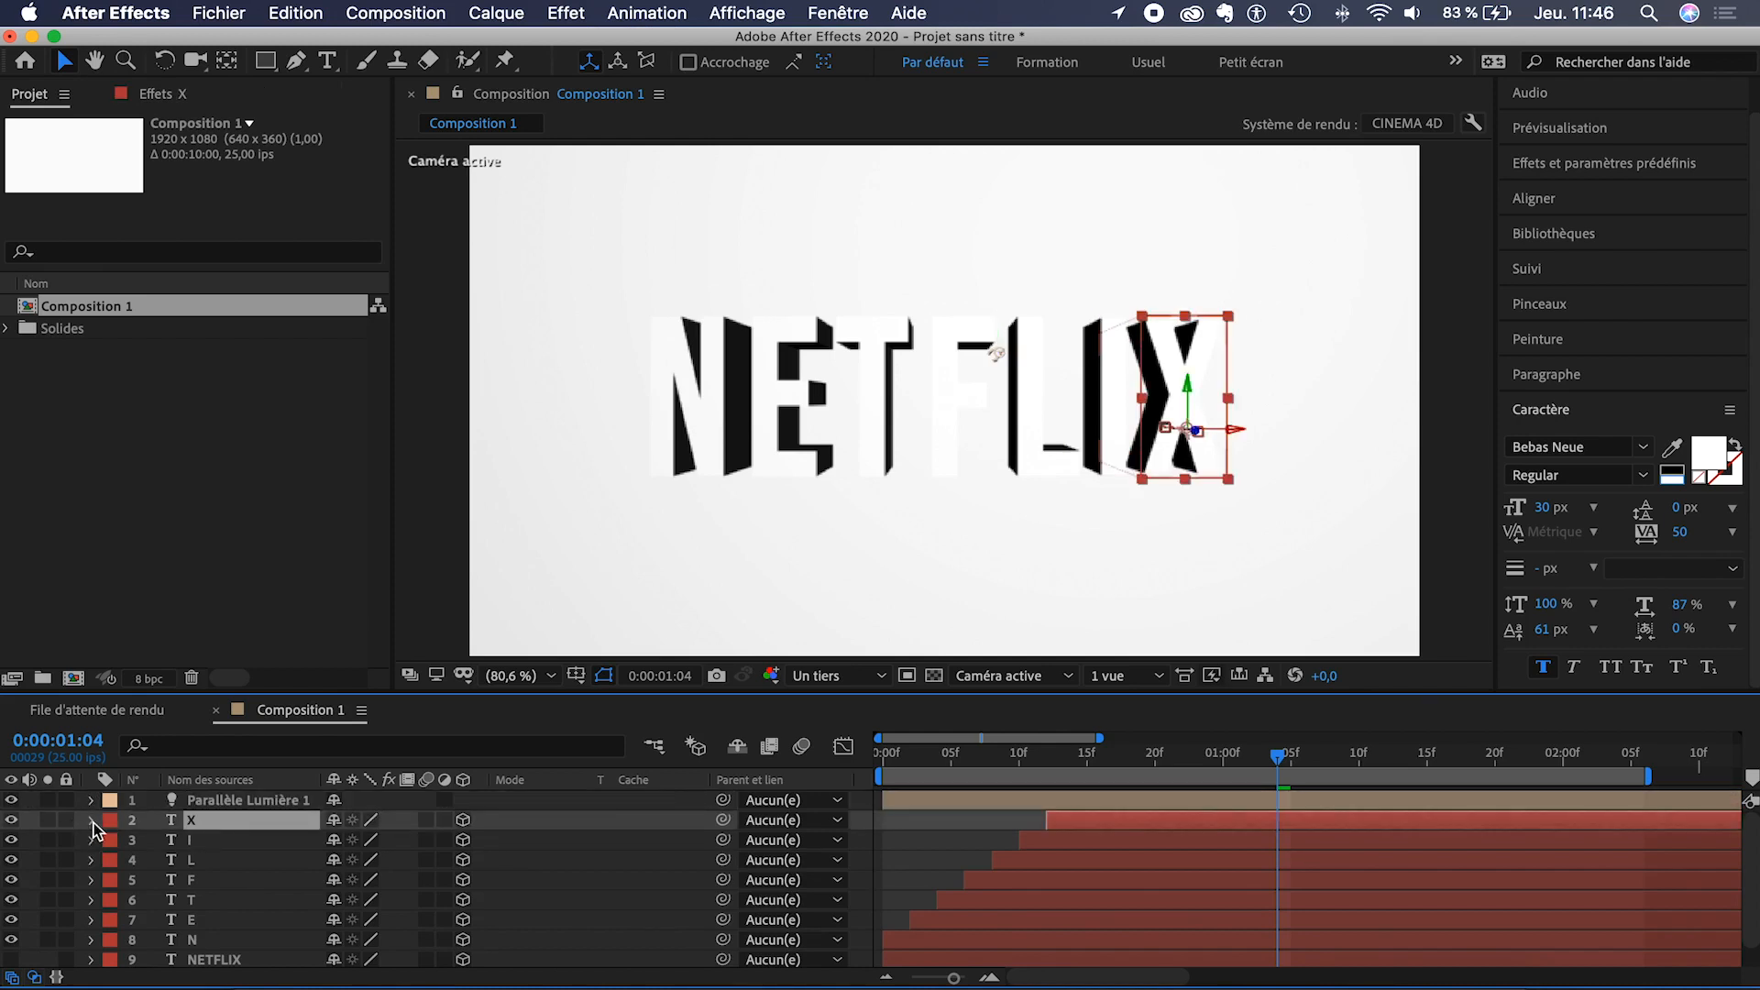
# - Turn on shadow casting in the X layer's surface options and collapse the layer
pyautogui.click(91, 822)
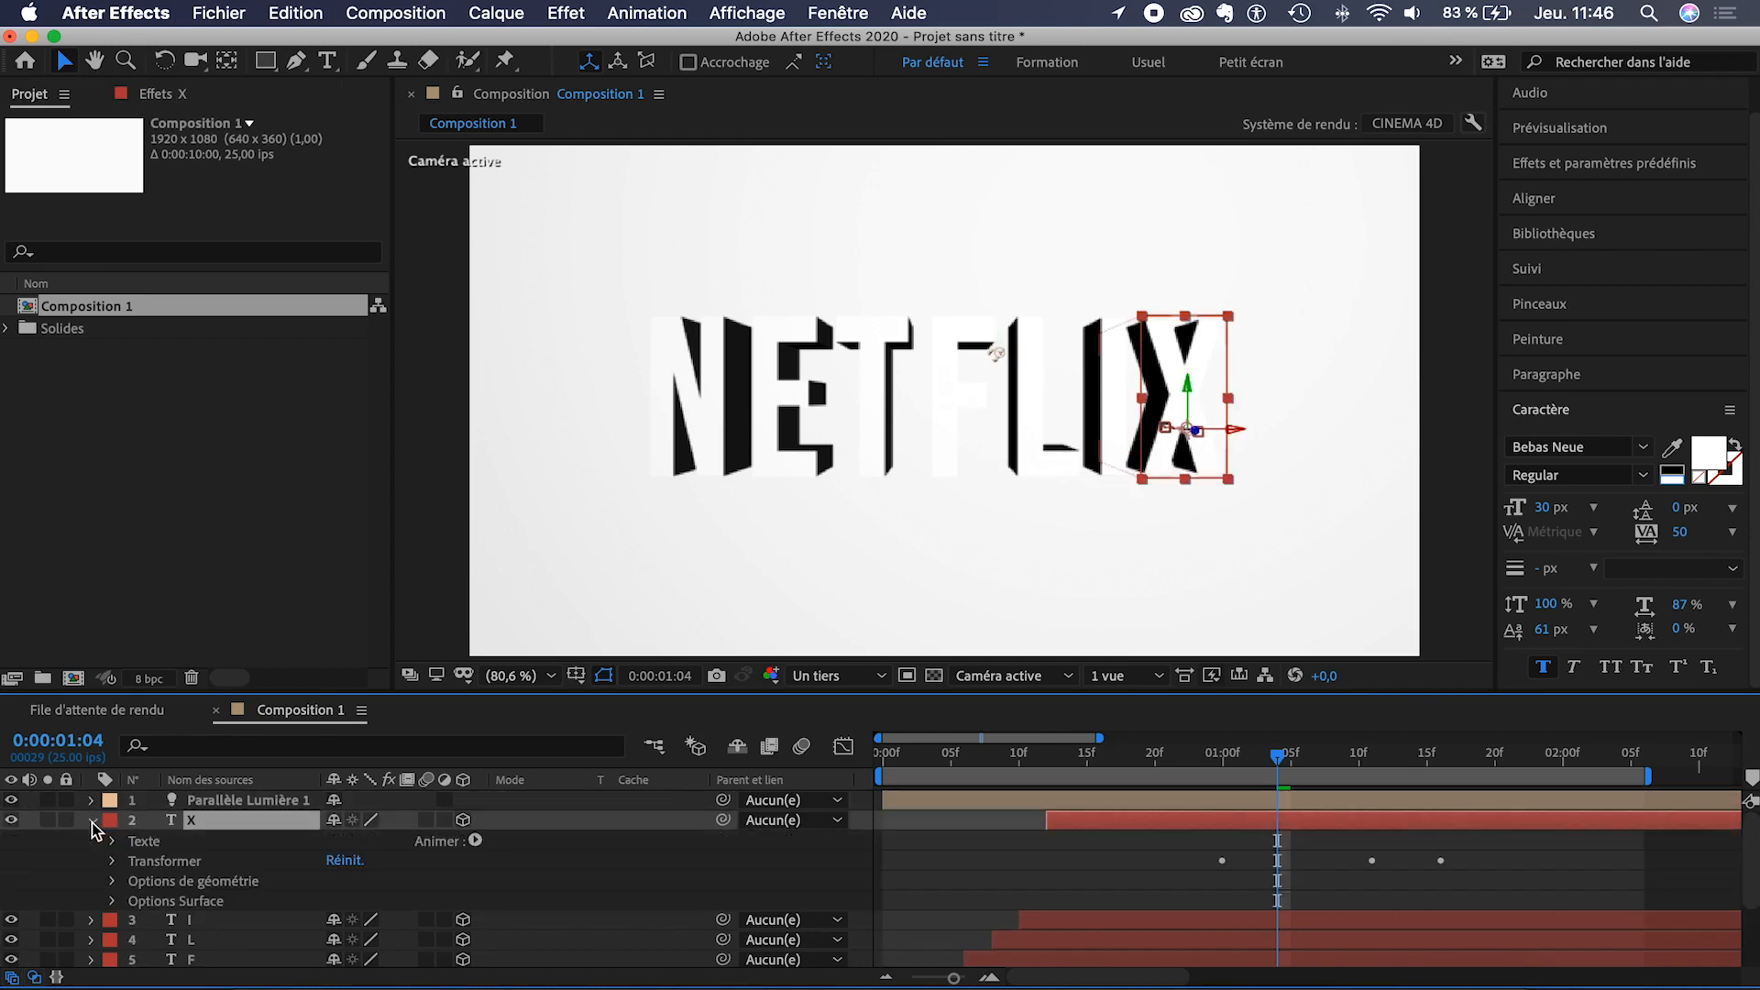
pyautogui.click(113, 902)
pyautogui.scroll(-5, 137, 911)
pyautogui.scroll(8, 322, 895)
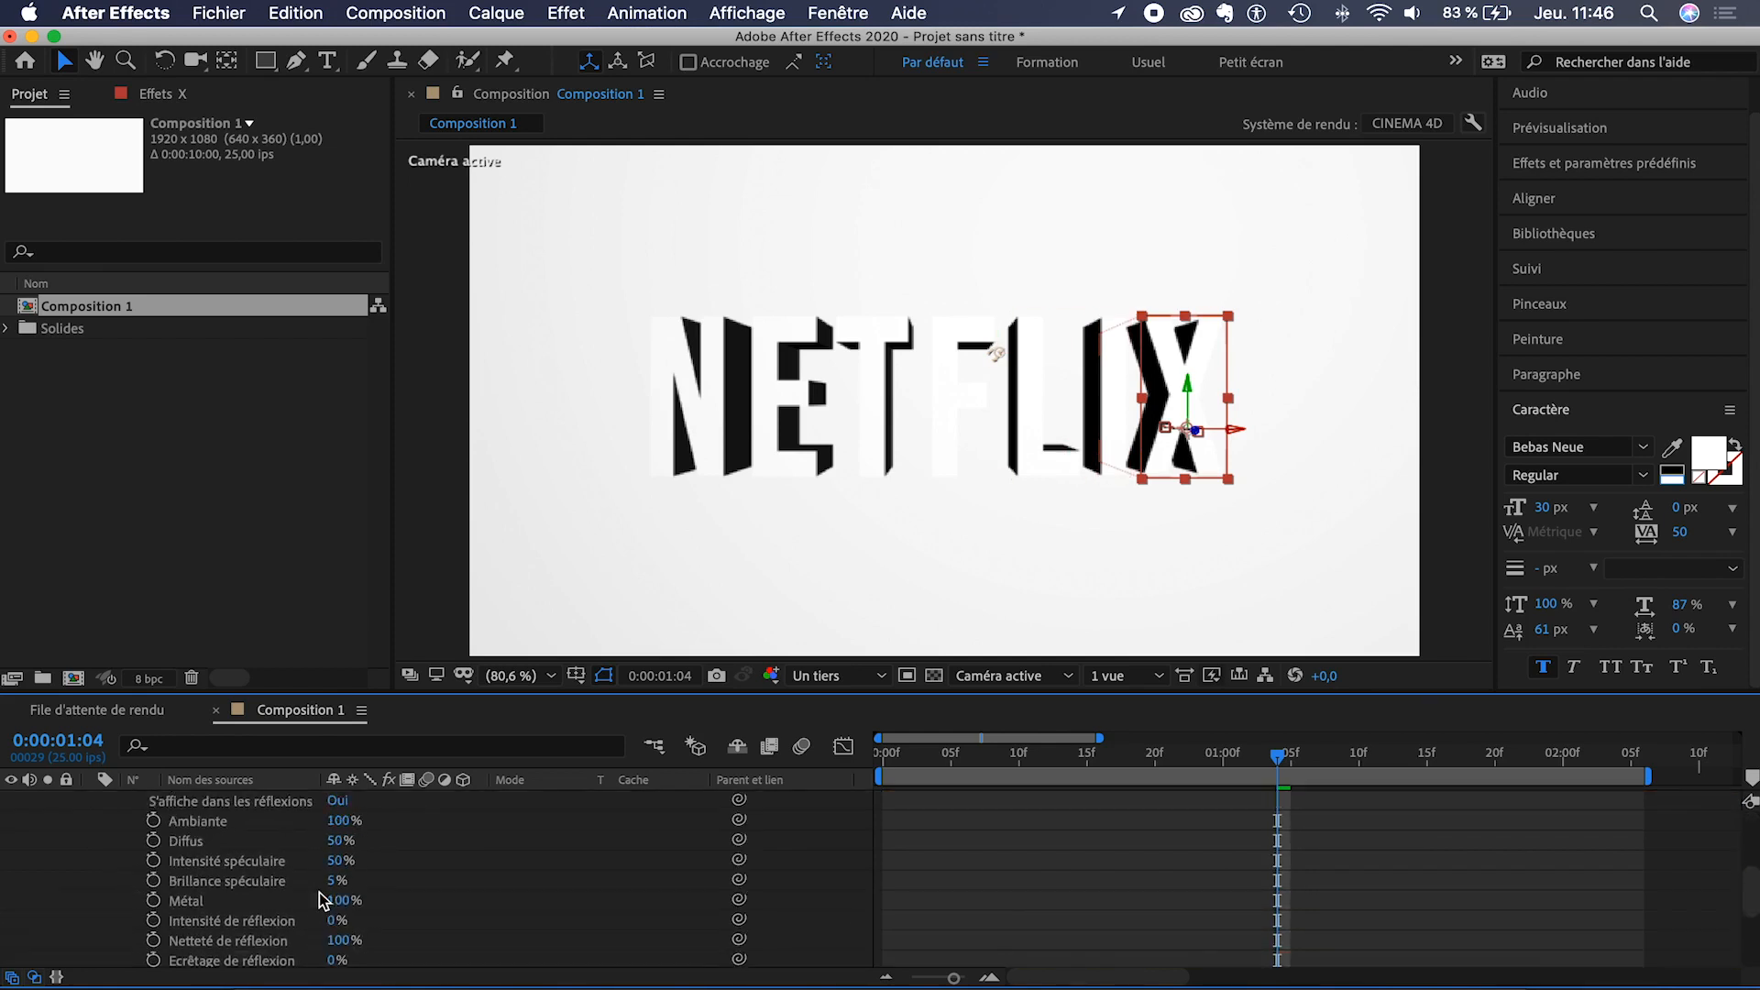
pyautogui.scroll(1, 319, 892)
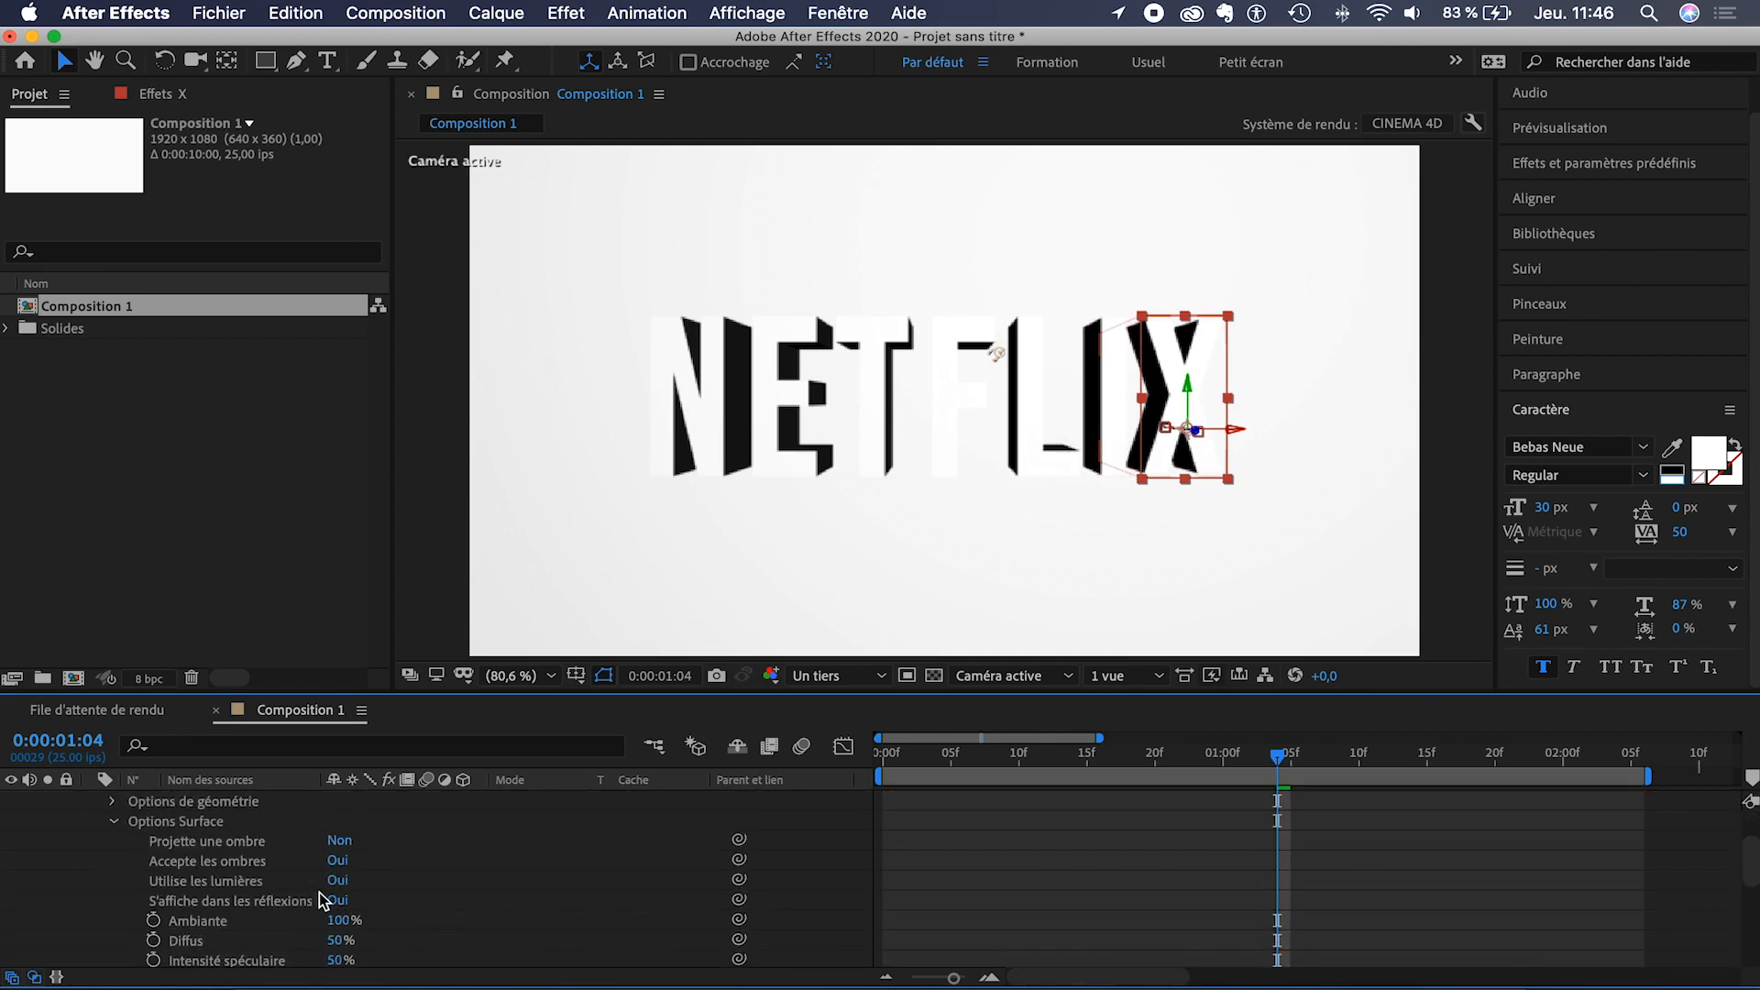
pyautogui.click(337, 841)
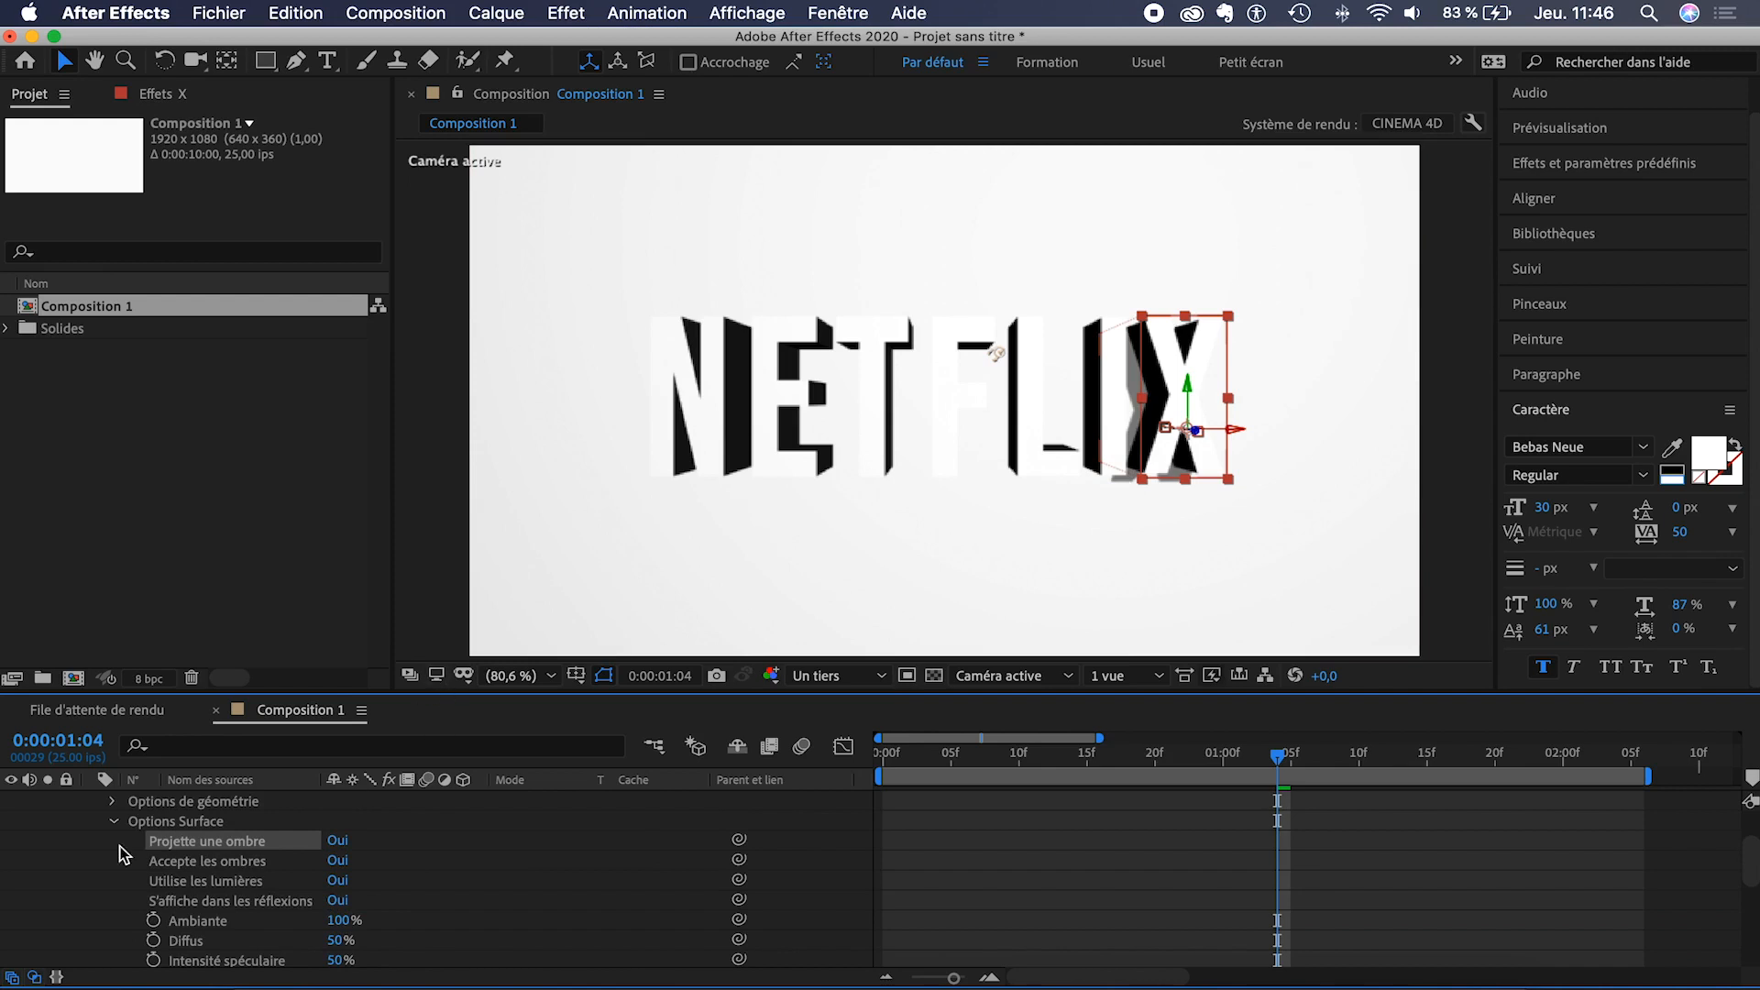
pyautogui.click(114, 822)
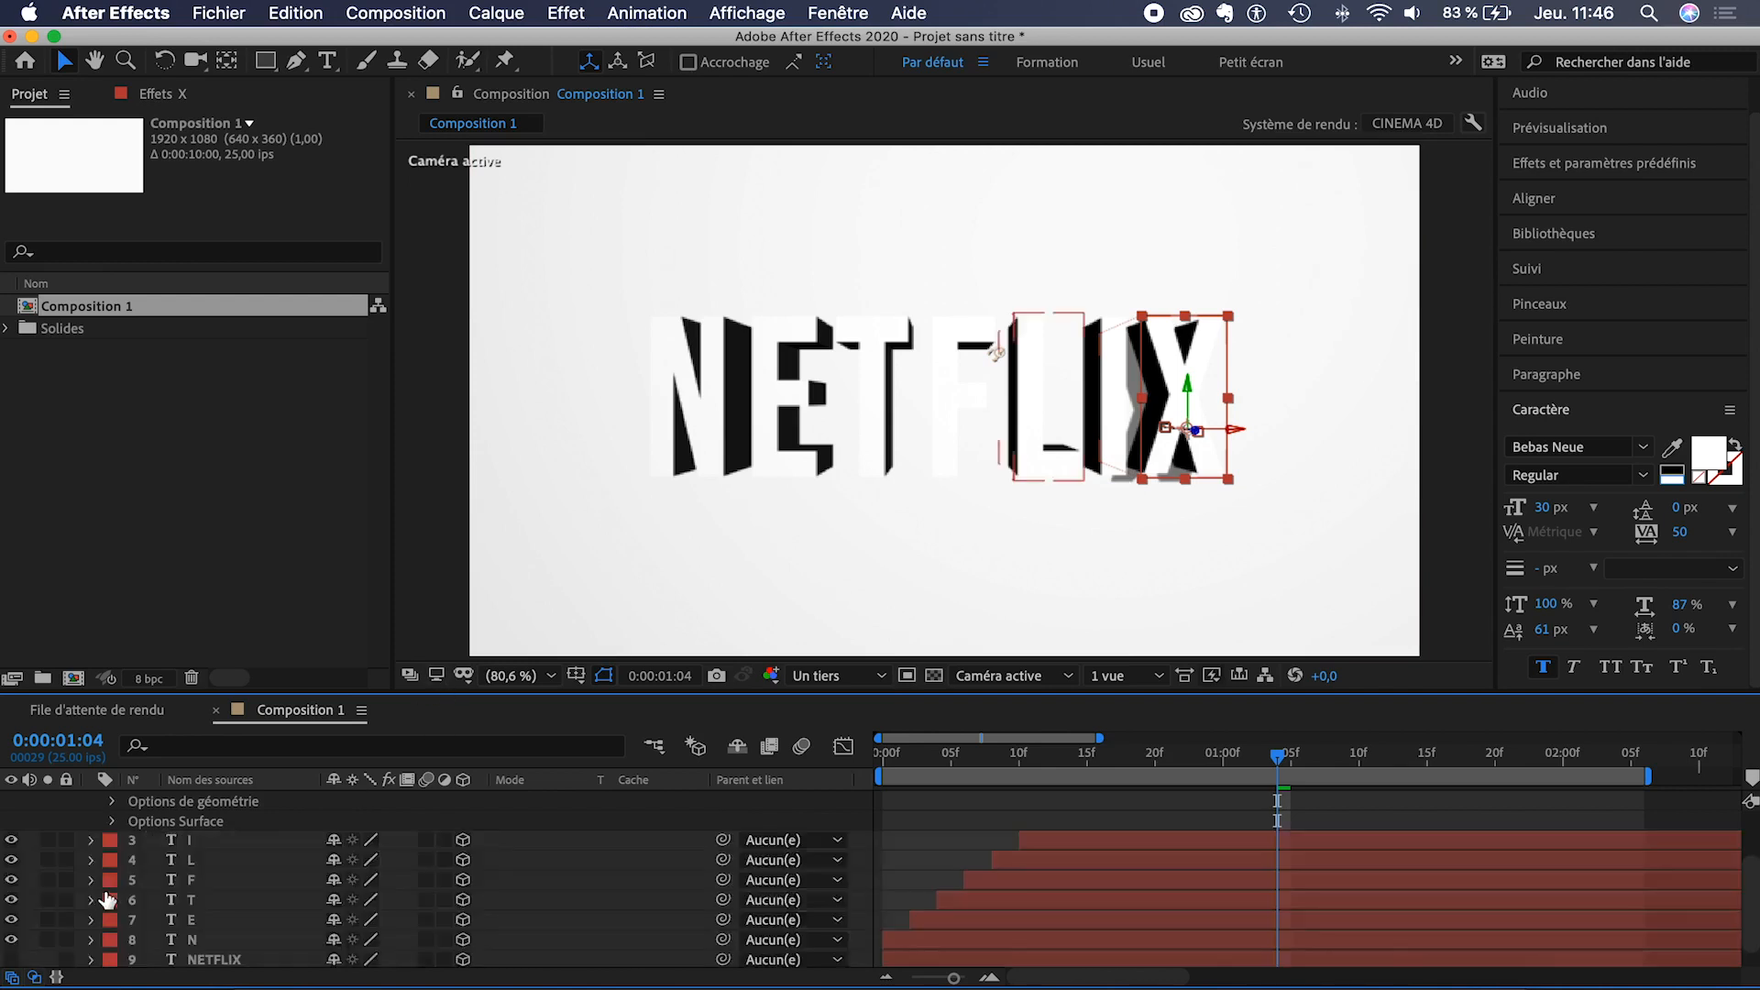
pyautogui.scroll(4, 105, 878)
pyautogui.click(93, 821)
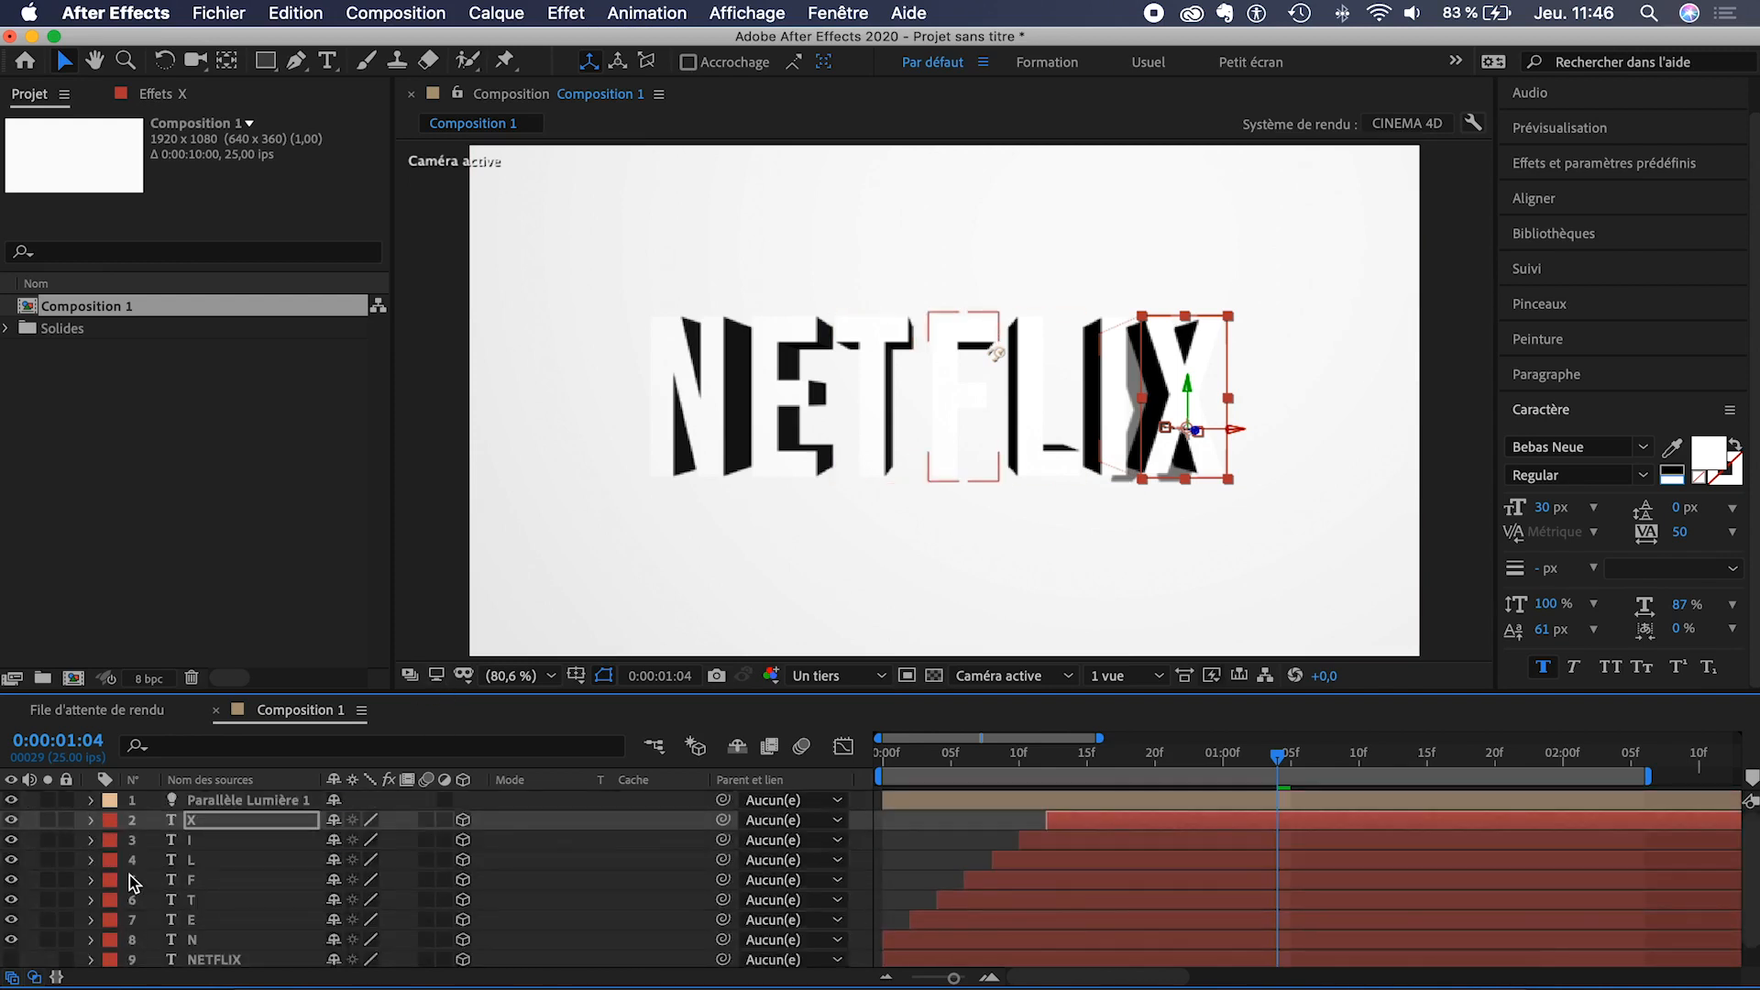
# - Turn on shadow casting in the surface options of the I layer
pyautogui.click(235, 842)
pyautogui.click(91, 840)
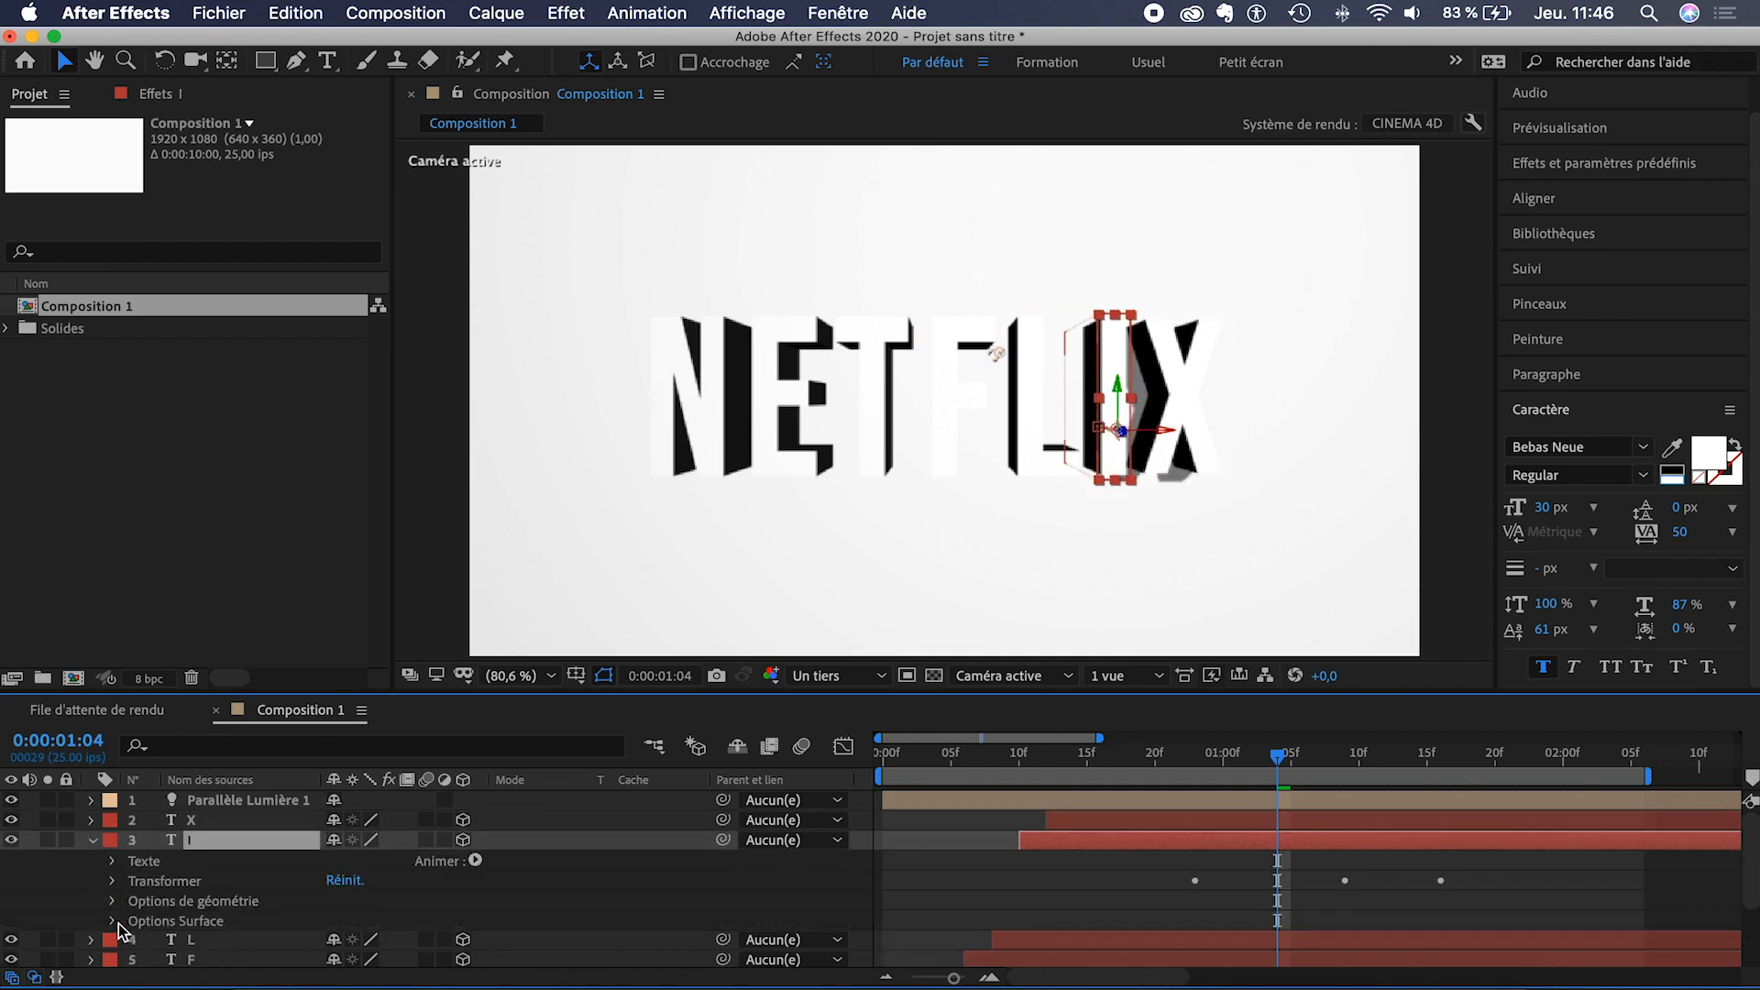
pyautogui.click(114, 920)
pyautogui.click(337, 821)
pyautogui.click(91, 839)
# - Turn on shadow casting in the surface options of the L layer and collapse its properties
pyautogui.click(90, 839)
pyautogui.click(114, 920)
pyautogui.click(337, 820)
pyautogui.scroll(10, 110, 856)
pyautogui.click(91, 856)
pyautogui.click(90, 876)
pyautogui.click(114, 936)
pyautogui.scroll(-5, 119, 933)
pyautogui.click(114, 936)
pyautogui.click(337, 956)
pyautogui.click(91, 836)
# - Turn on shadow casting in the surface options of the F layer
pyautogui.click(91, 877)
pyautogui.click(112, 877)
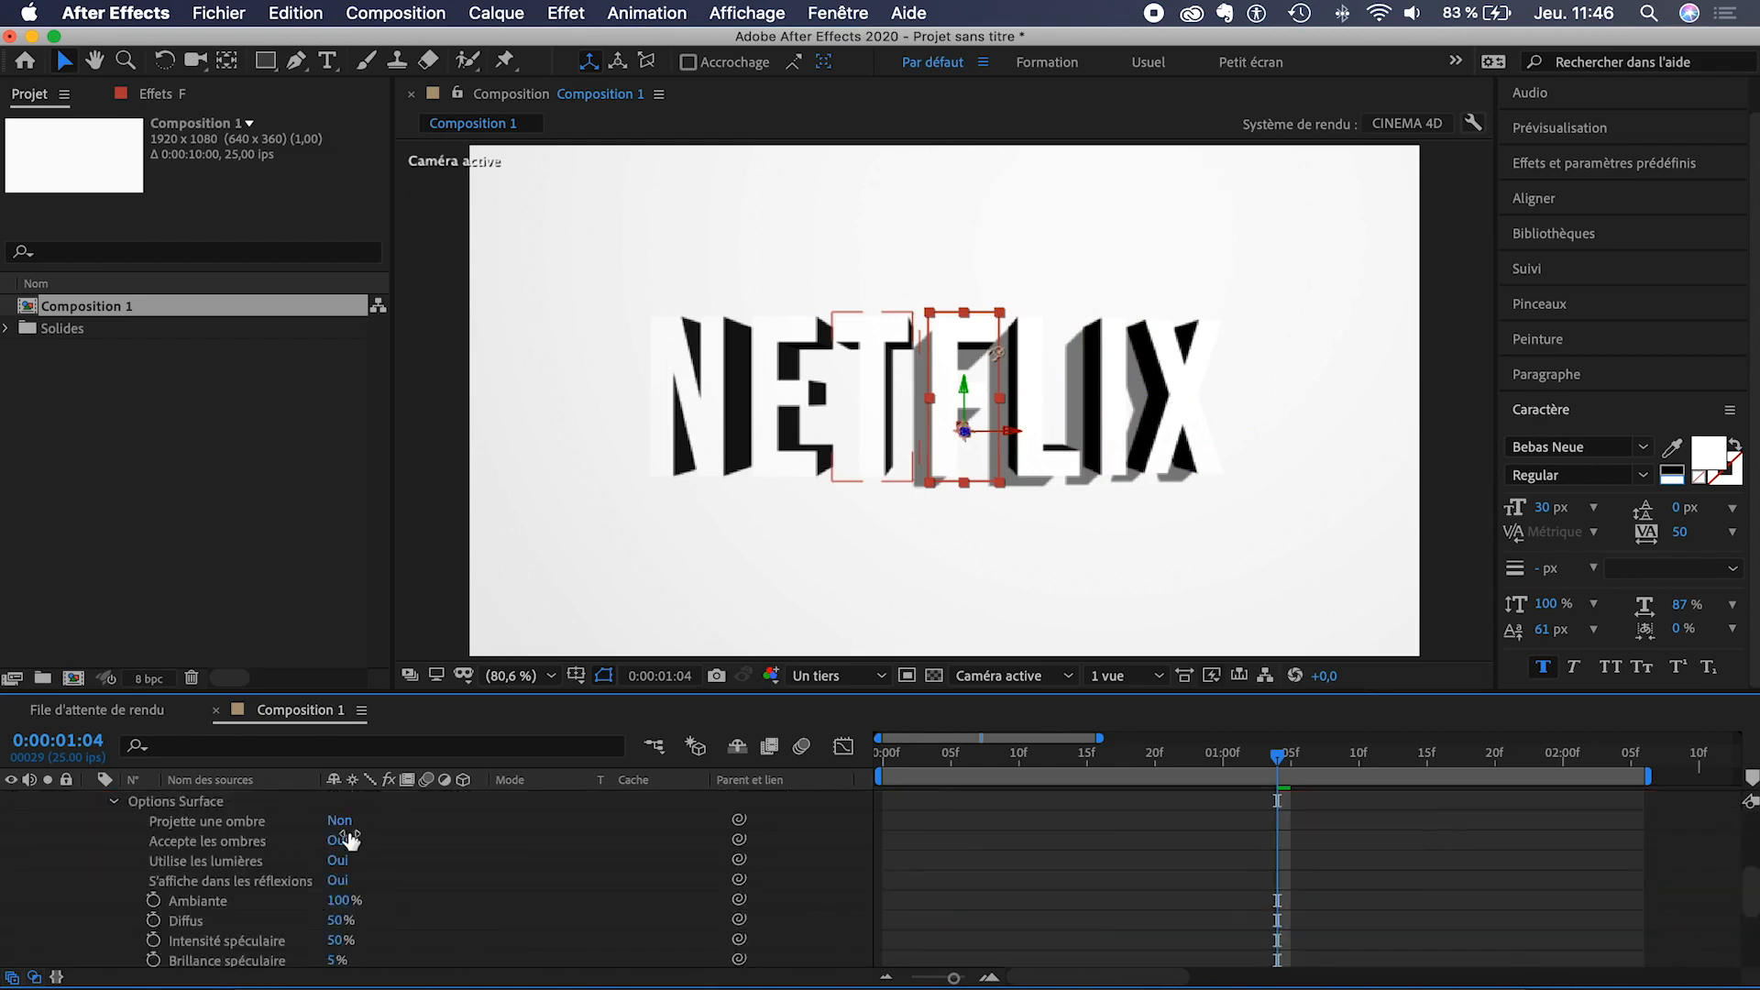
pyautogui.click(339, 821)
pyautogui.click(91, 856)
# - Turn on shadow casting for the T, E and N layers and collapse their properties
pyautogui.click(91, 897)
pyautogui.click(112, 897)
pyautogui.click(339, 821)
pyautogui.click(90, 916)
pyautogui.click(111, 918)
pyautogui.click(338, 819)
pyautogui.scroll(5, 108, 887)
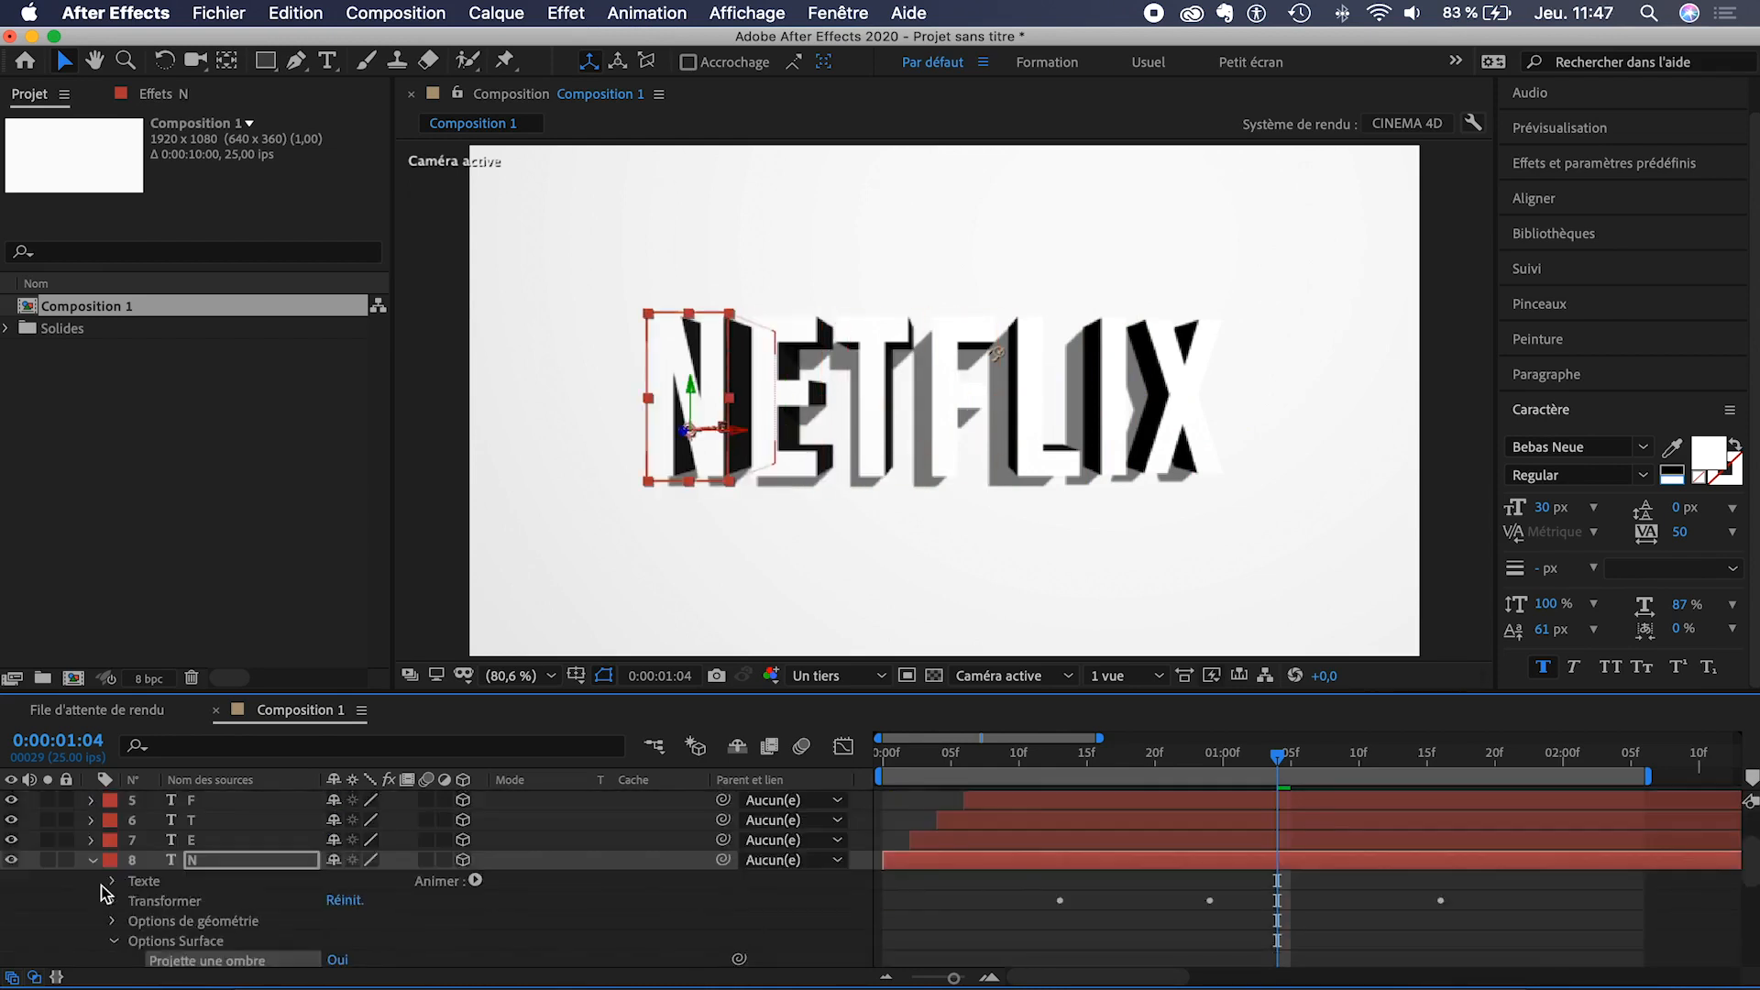
pyautogui.click(91, 856)
# - Scrub through the animation, reveal the X layer's Position keyframes and move the current time to its second keyframe at 0:00:01:11
pyautogui.click(903, 845)
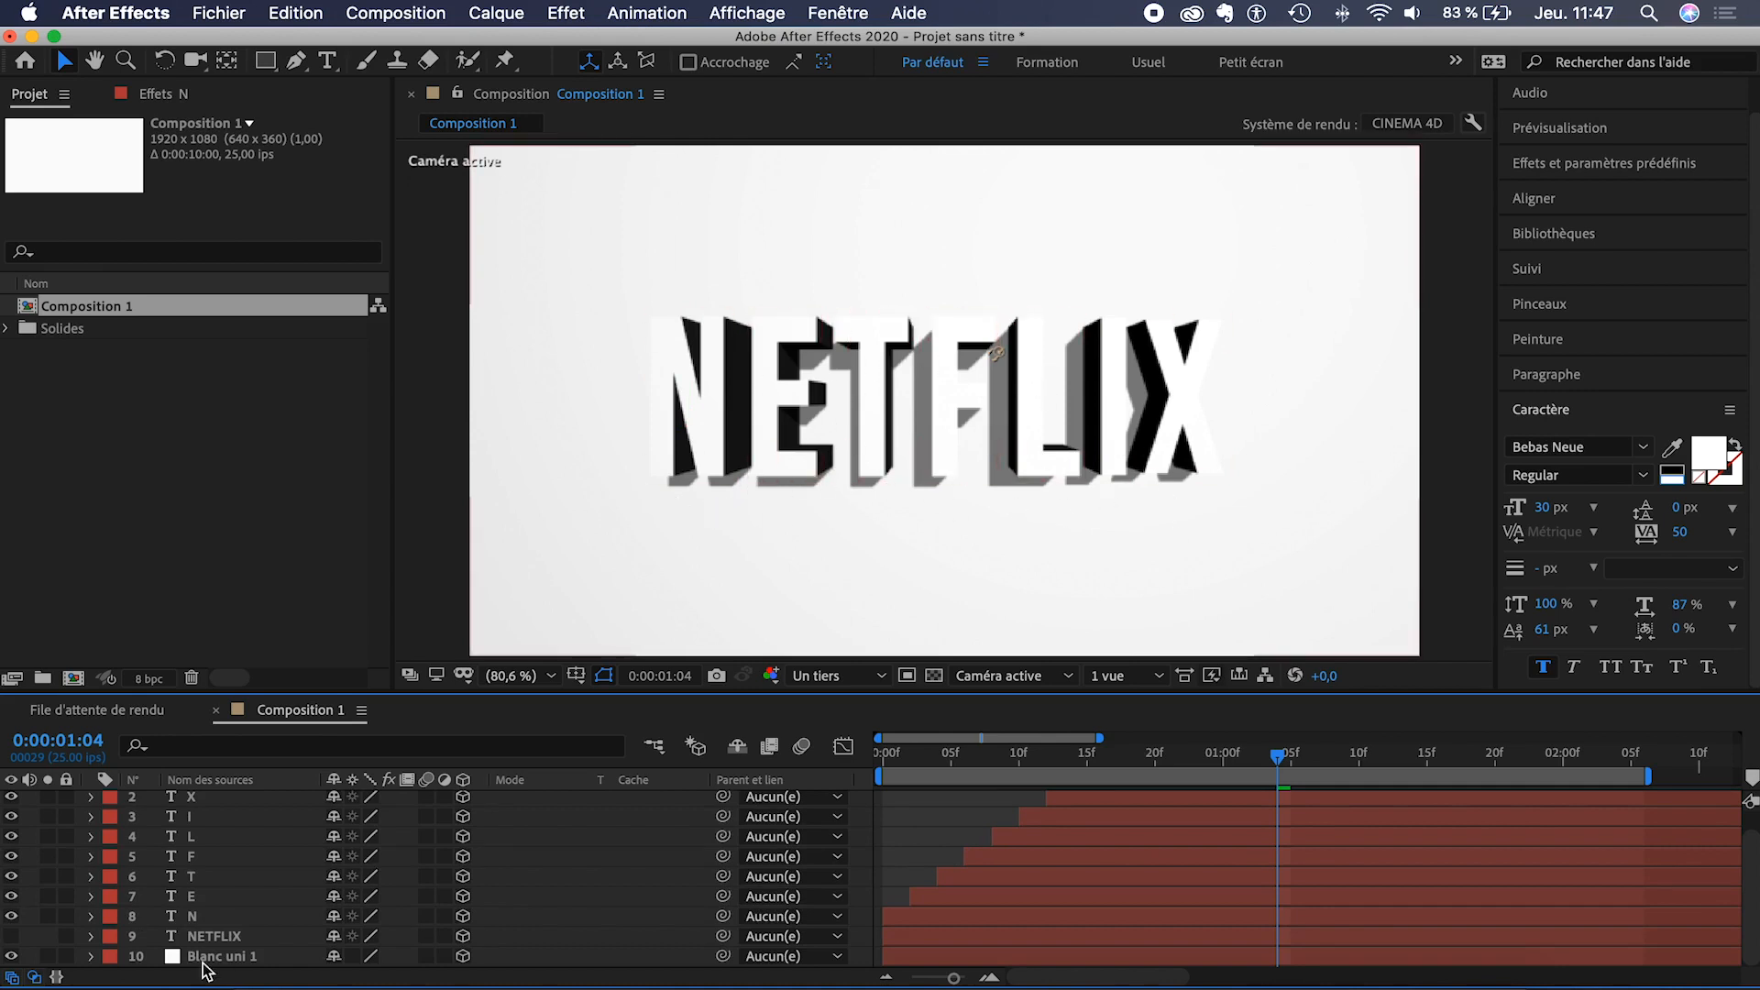
pyautogui.scroll(2, 199, 913)
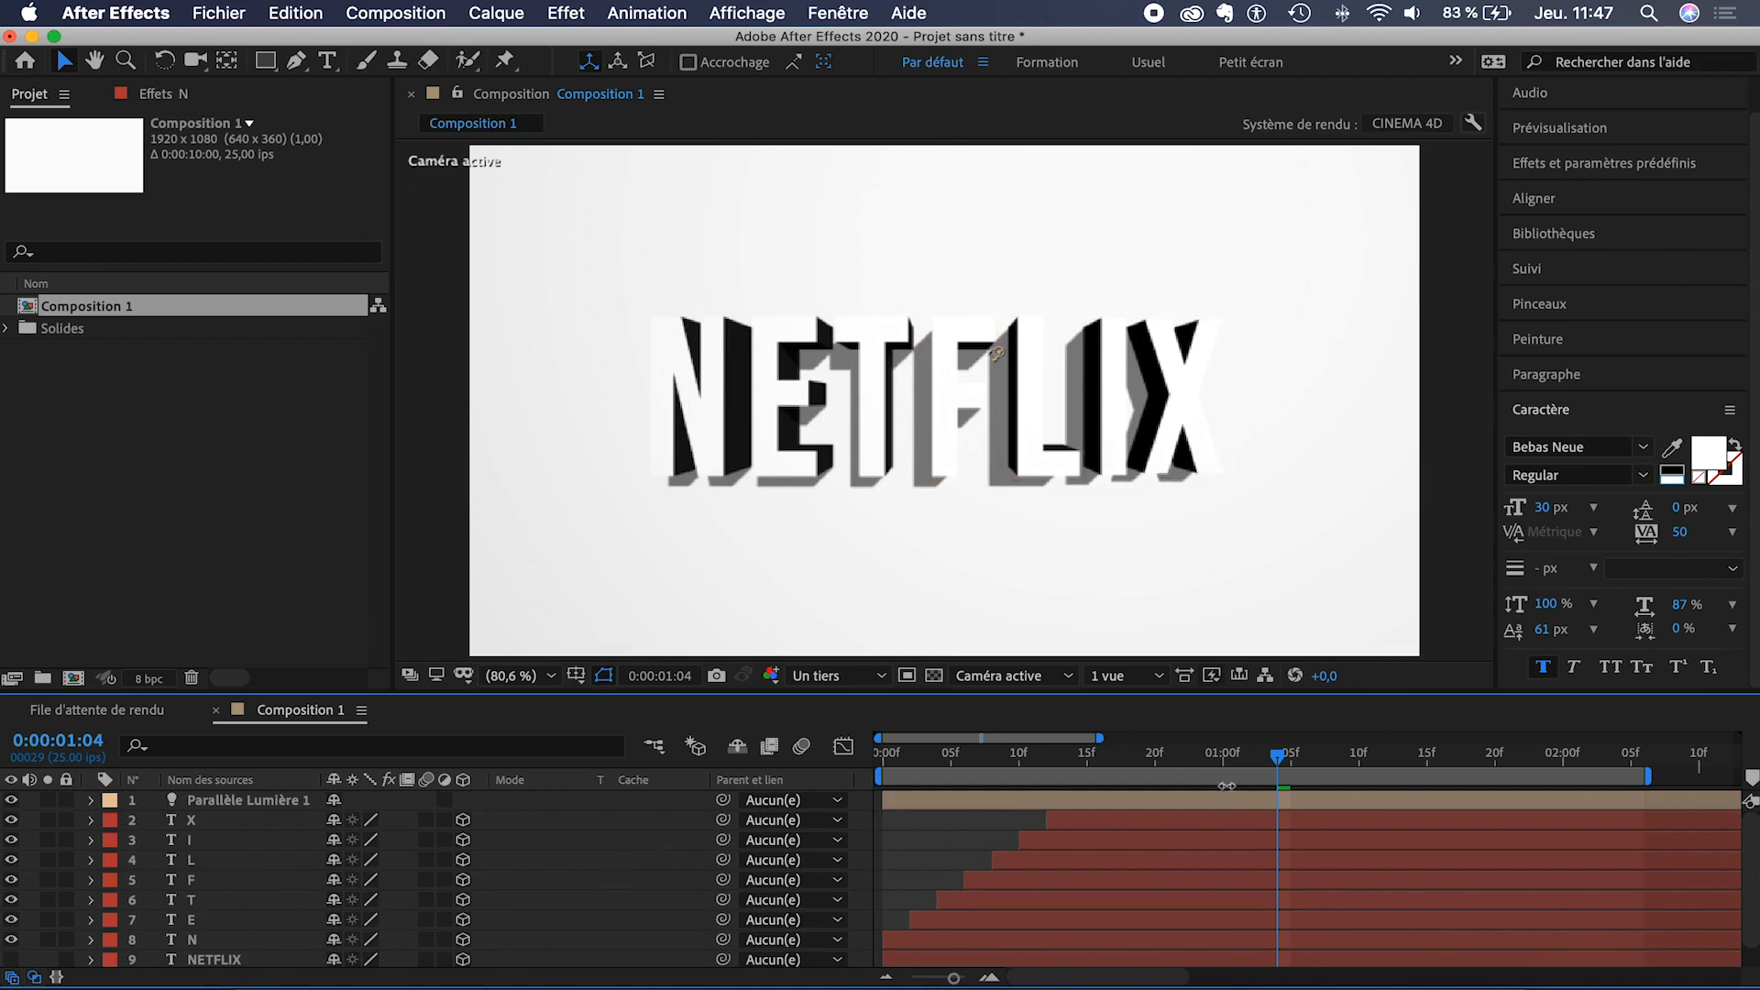
pyautogui.moveTo(1277, 763)
pyautogui.mouseDown()
pyautogui.moveTo(1144, 766)
pyautogui.moveTo(1277, 763)
pyautogui.mouseUp()
pyautogui.click(1226, 822)
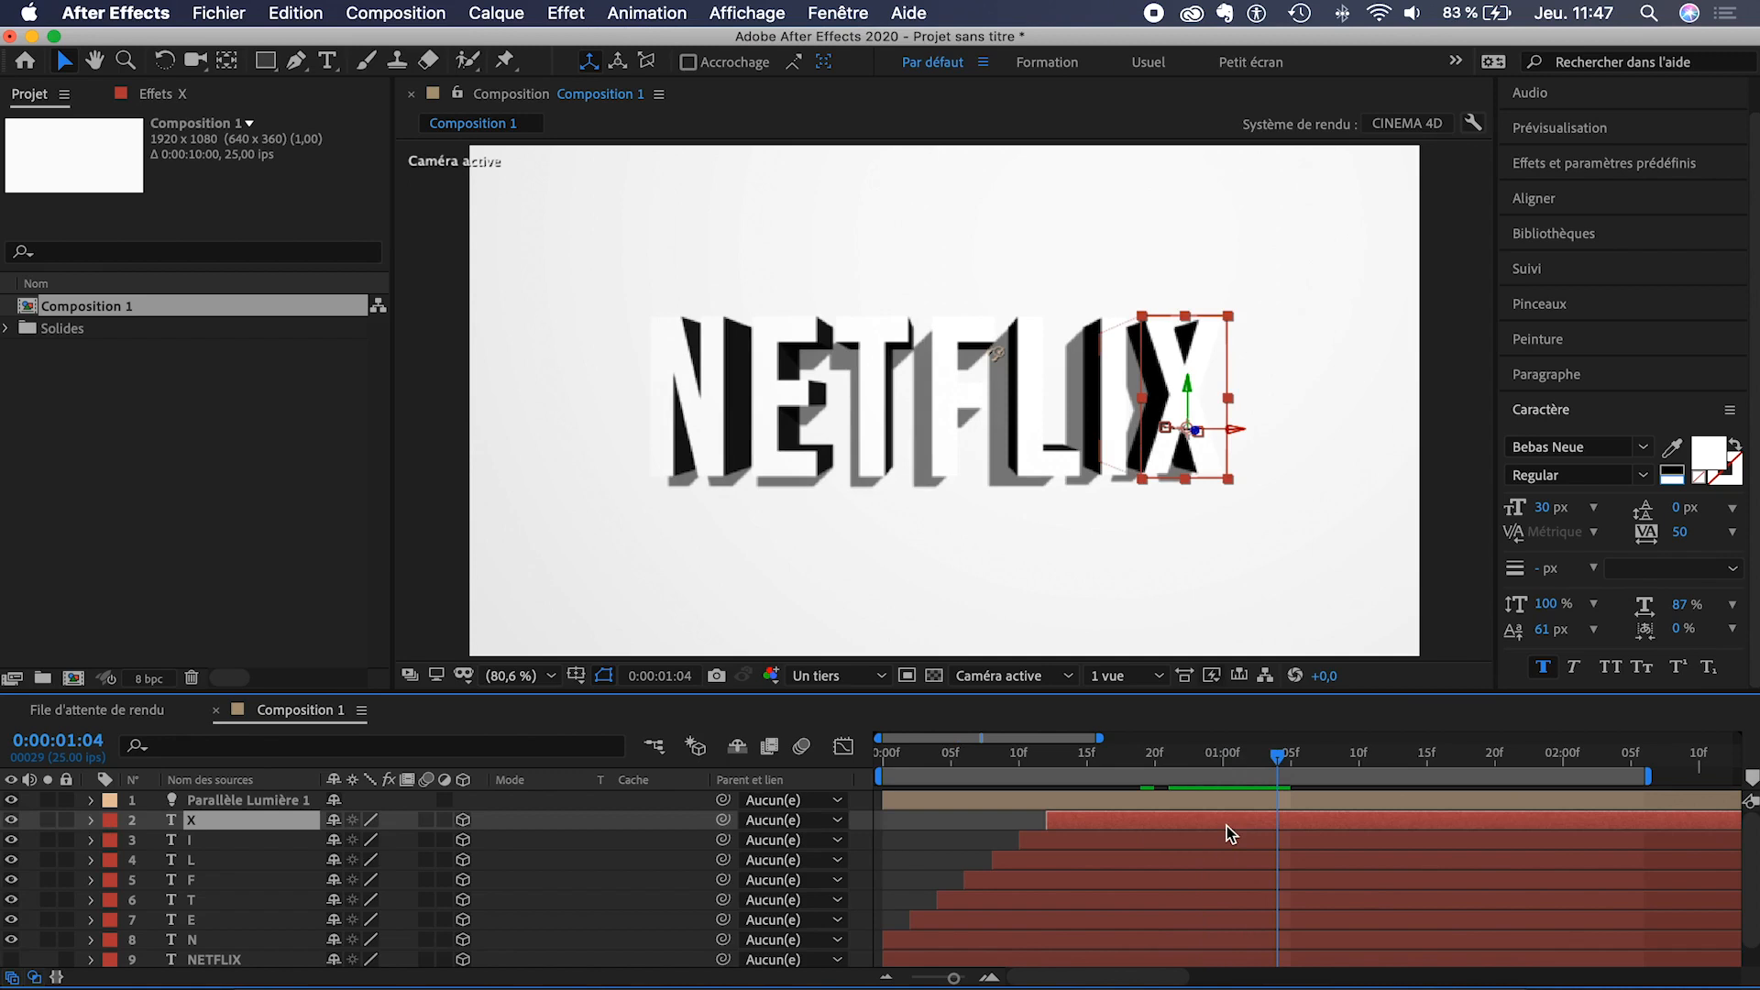
pyautogui.press('p')
pyautogui.moveTo(1366, 758); pyautogui.dragTo(1378, 845)
pyautogui.moveTo(1374, 845)
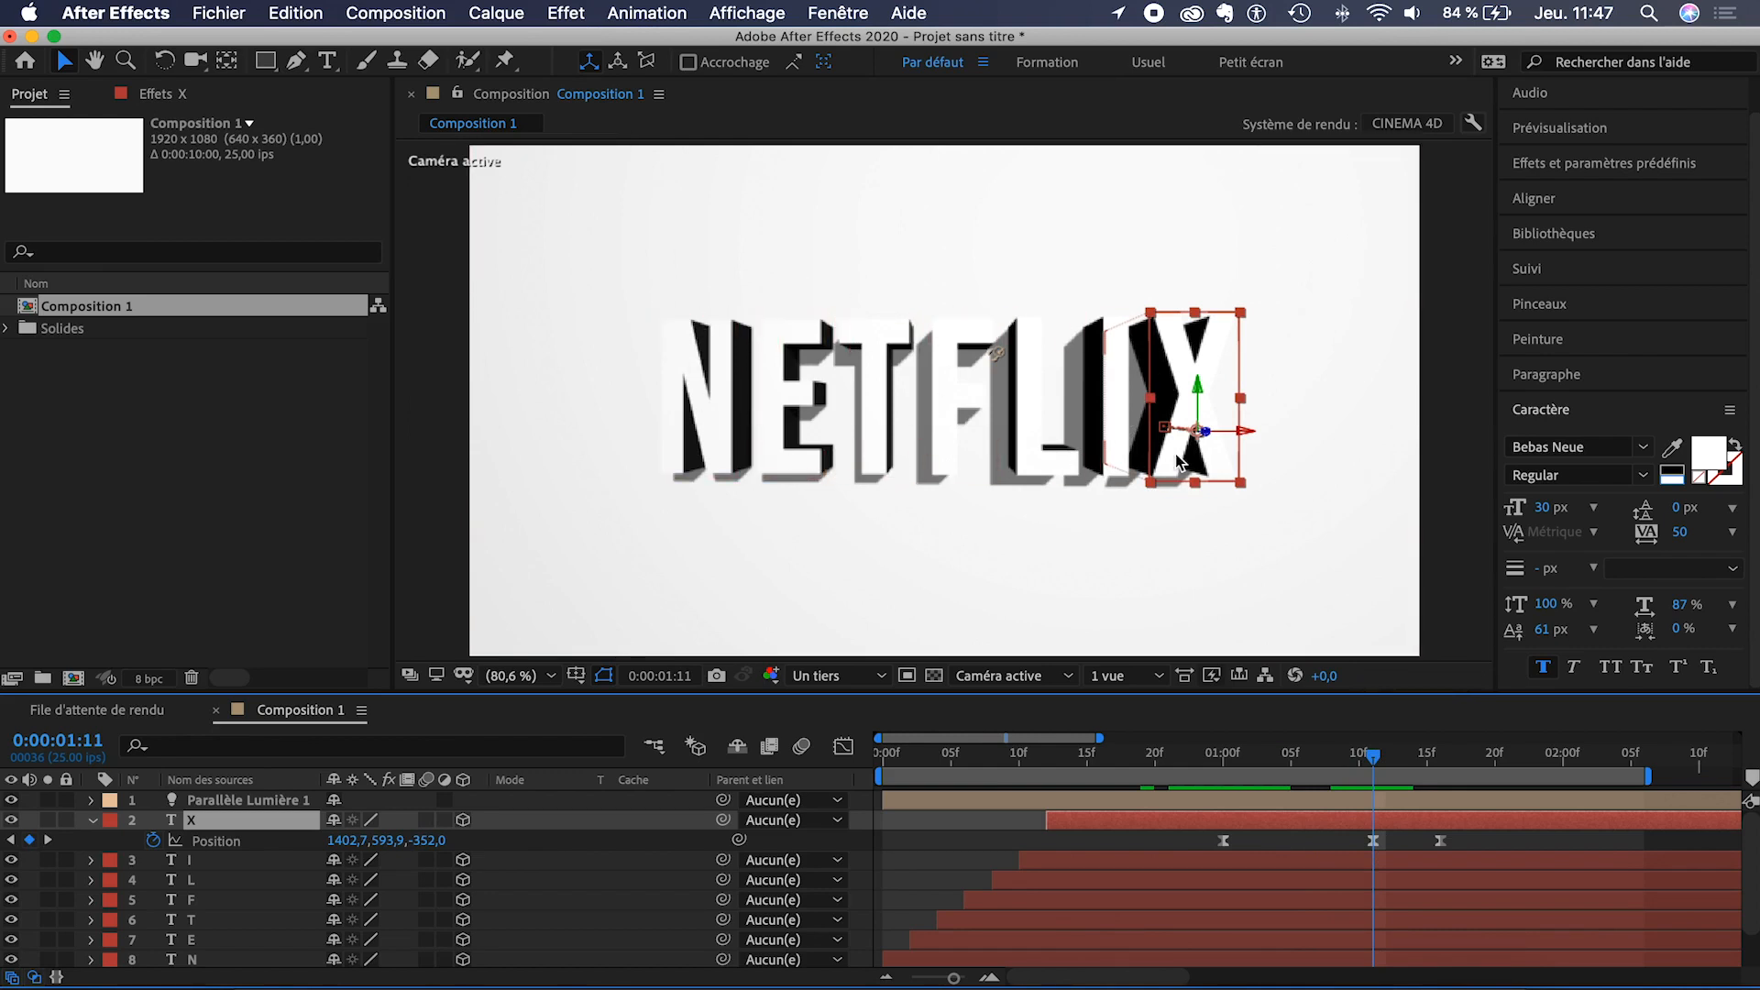
# - Move the parallel light beyond the composition's upper-left corner, aim its point of interest at the base of the E, and check the shadows at 0:00:01:07
pyautogui.click(198, 805)
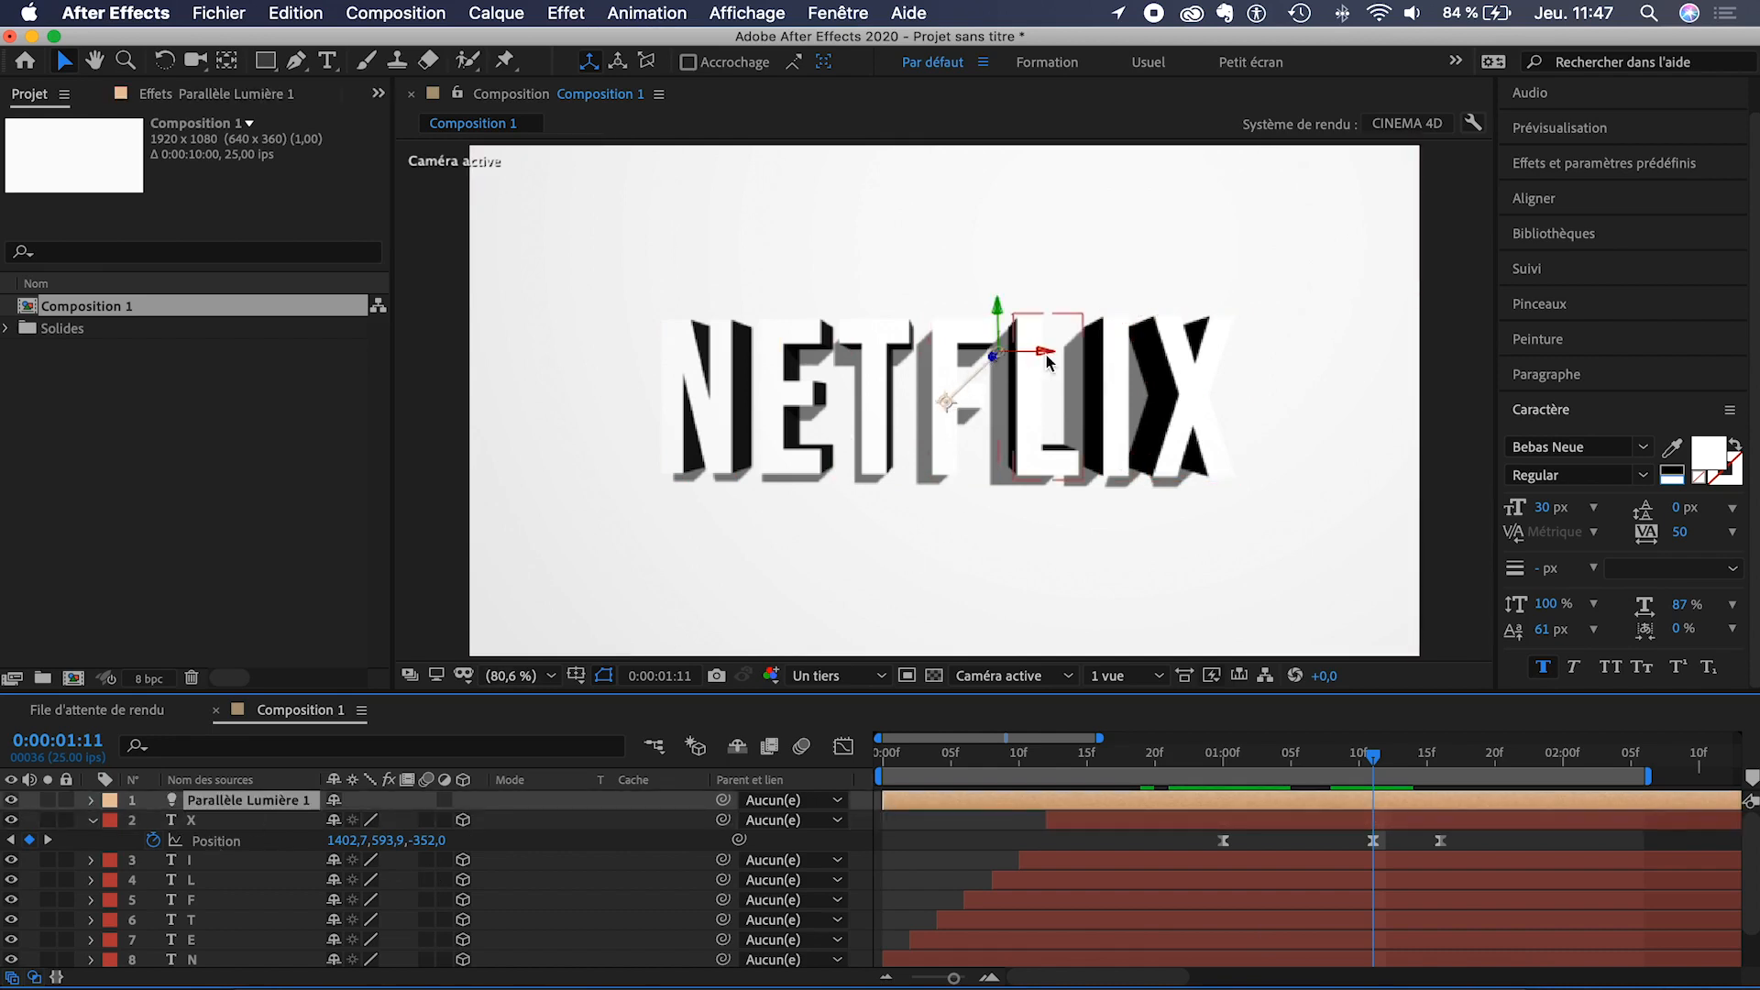
pyautogui.moveTo(1048, 360); pyautogui.dragTo(725, 362)
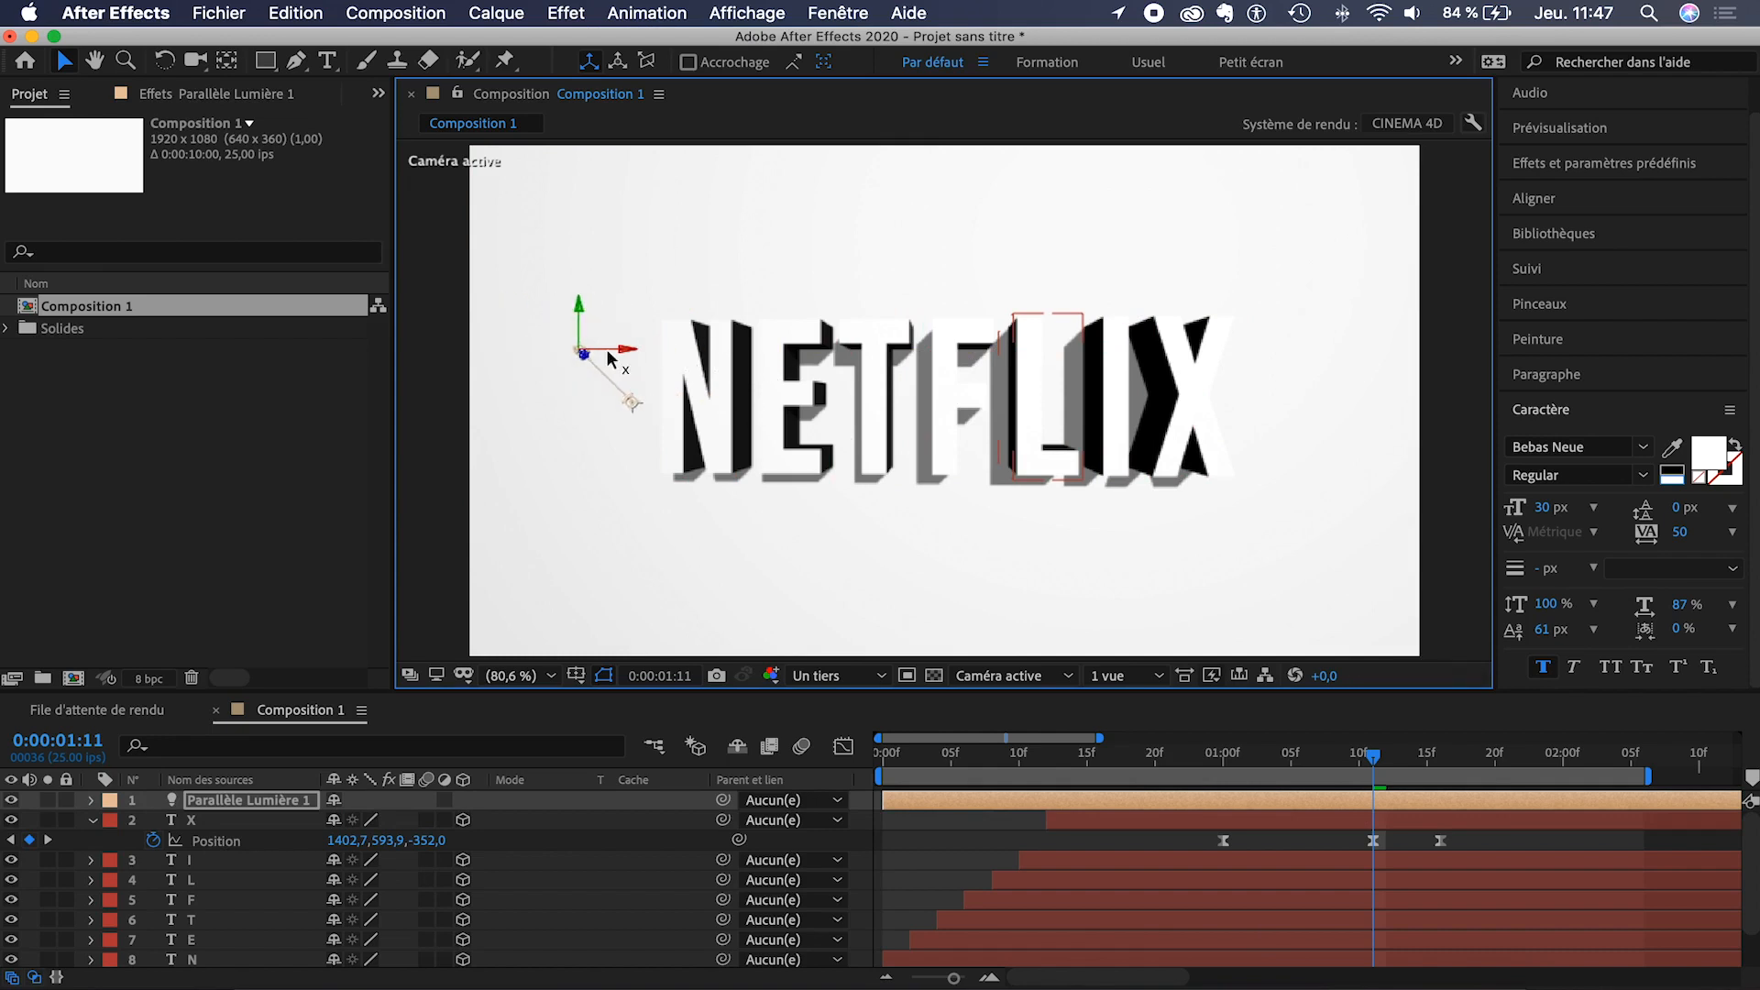
pyautogui.moveTo(612, 354); pyautogui.dragTo(500, 353)
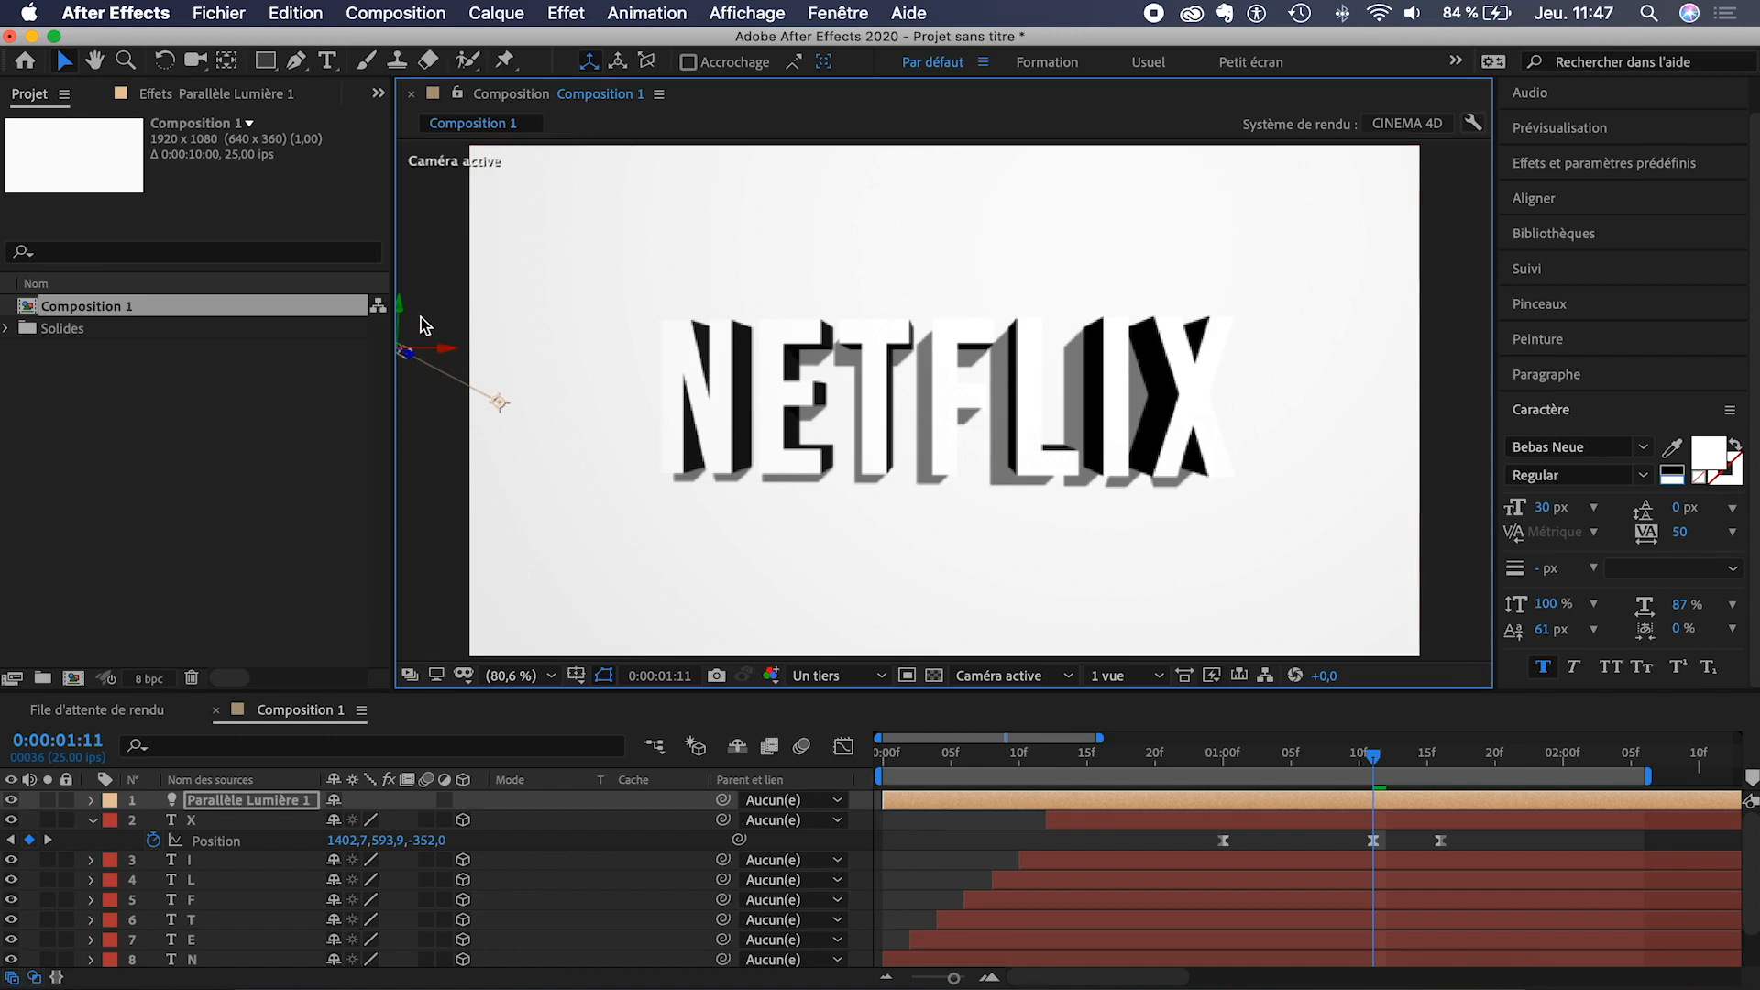
pyautogui.moveTo(404, 311); pyautogui.dragTo(403, 119)
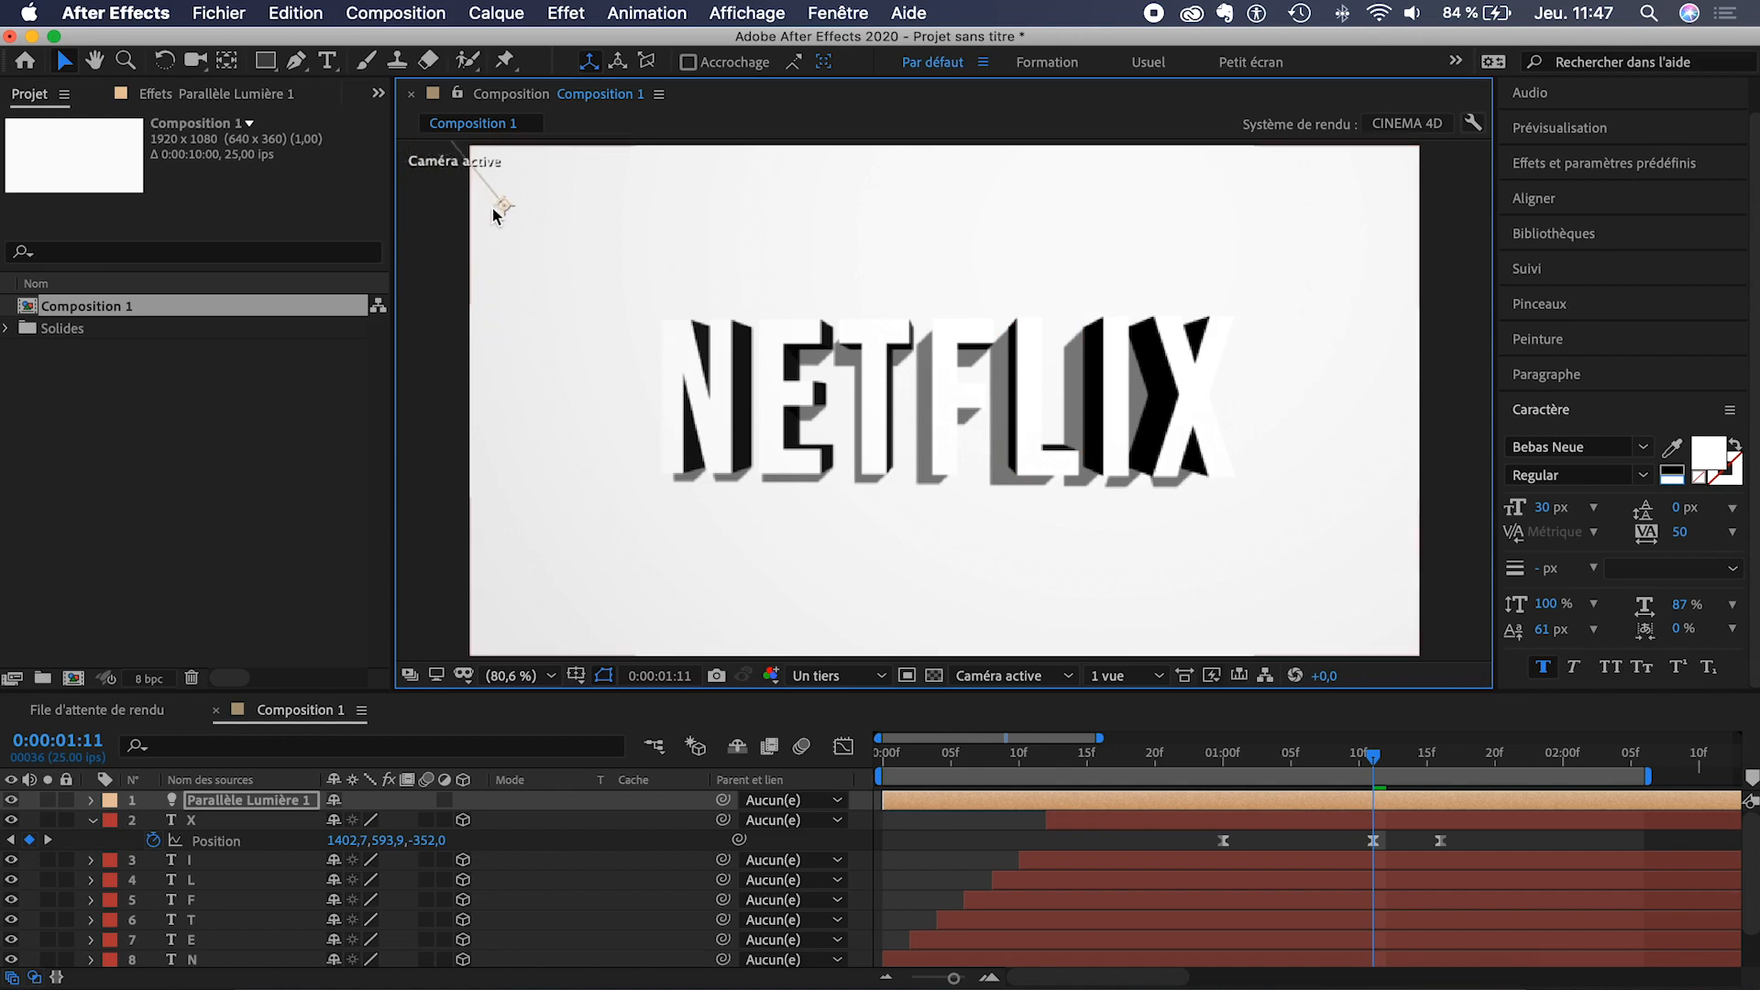
pyautogui.moveTo(583, 242); pyautogui.dragTo(794, 446)
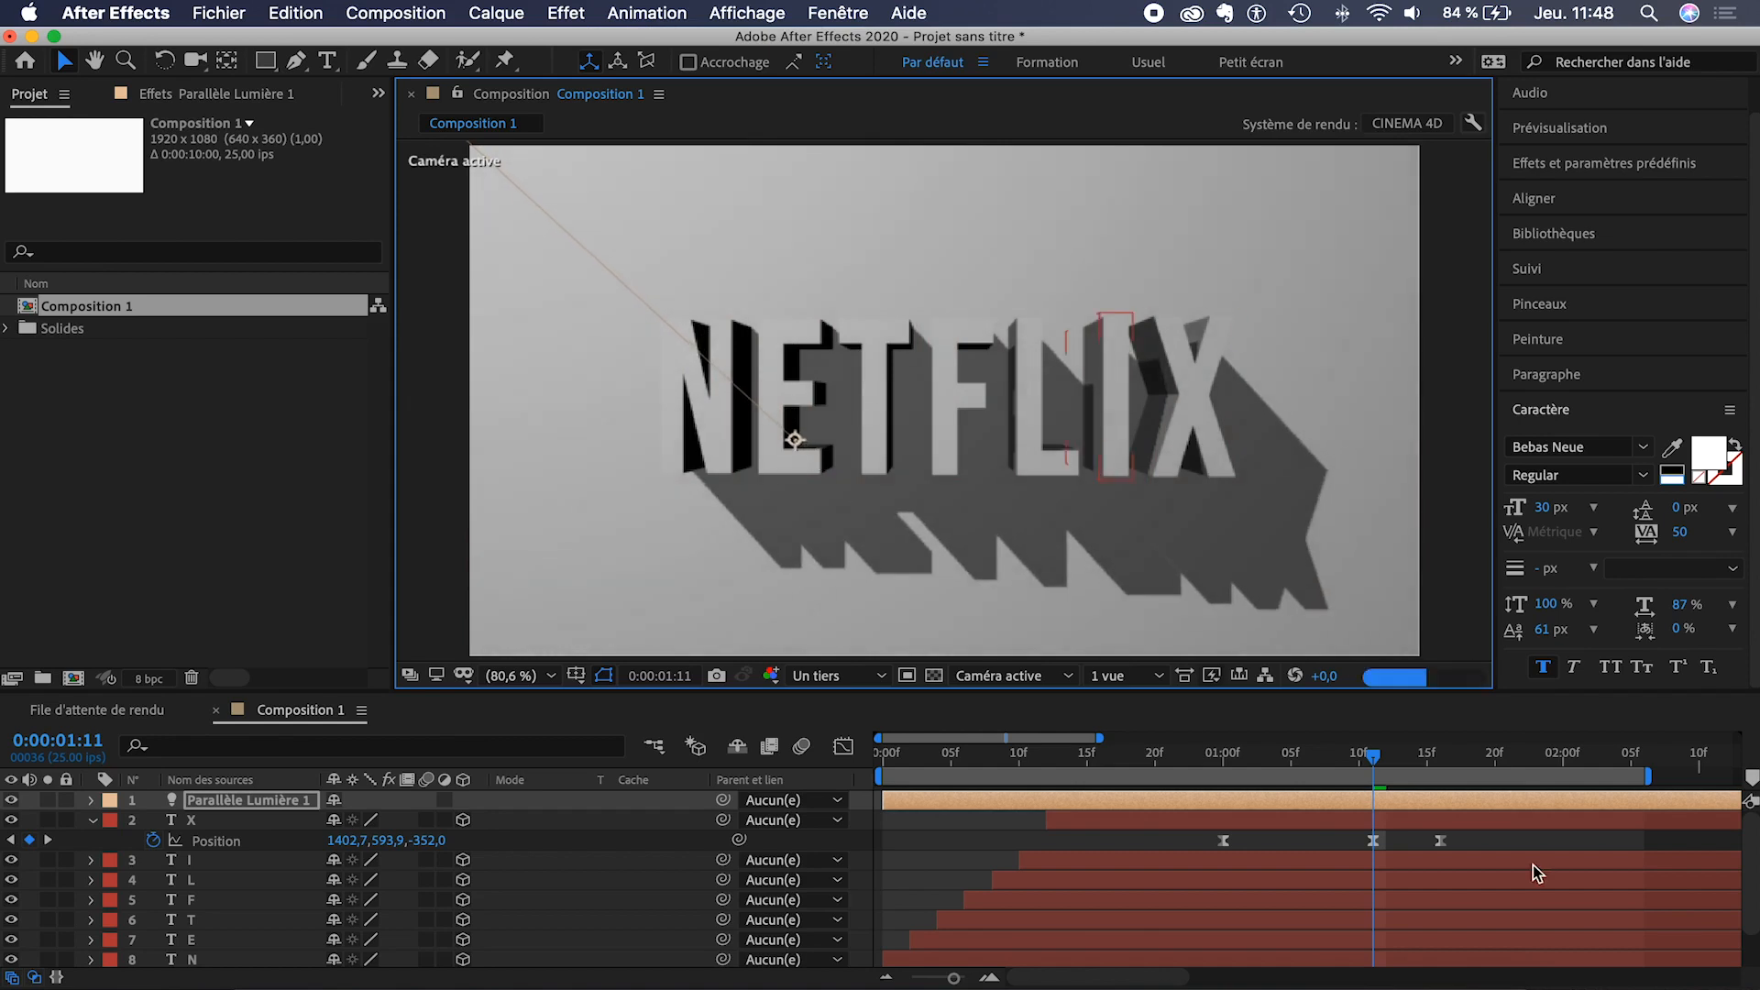
pyautogui.click(1364, 759)
pyautogui.click(1317, 757)
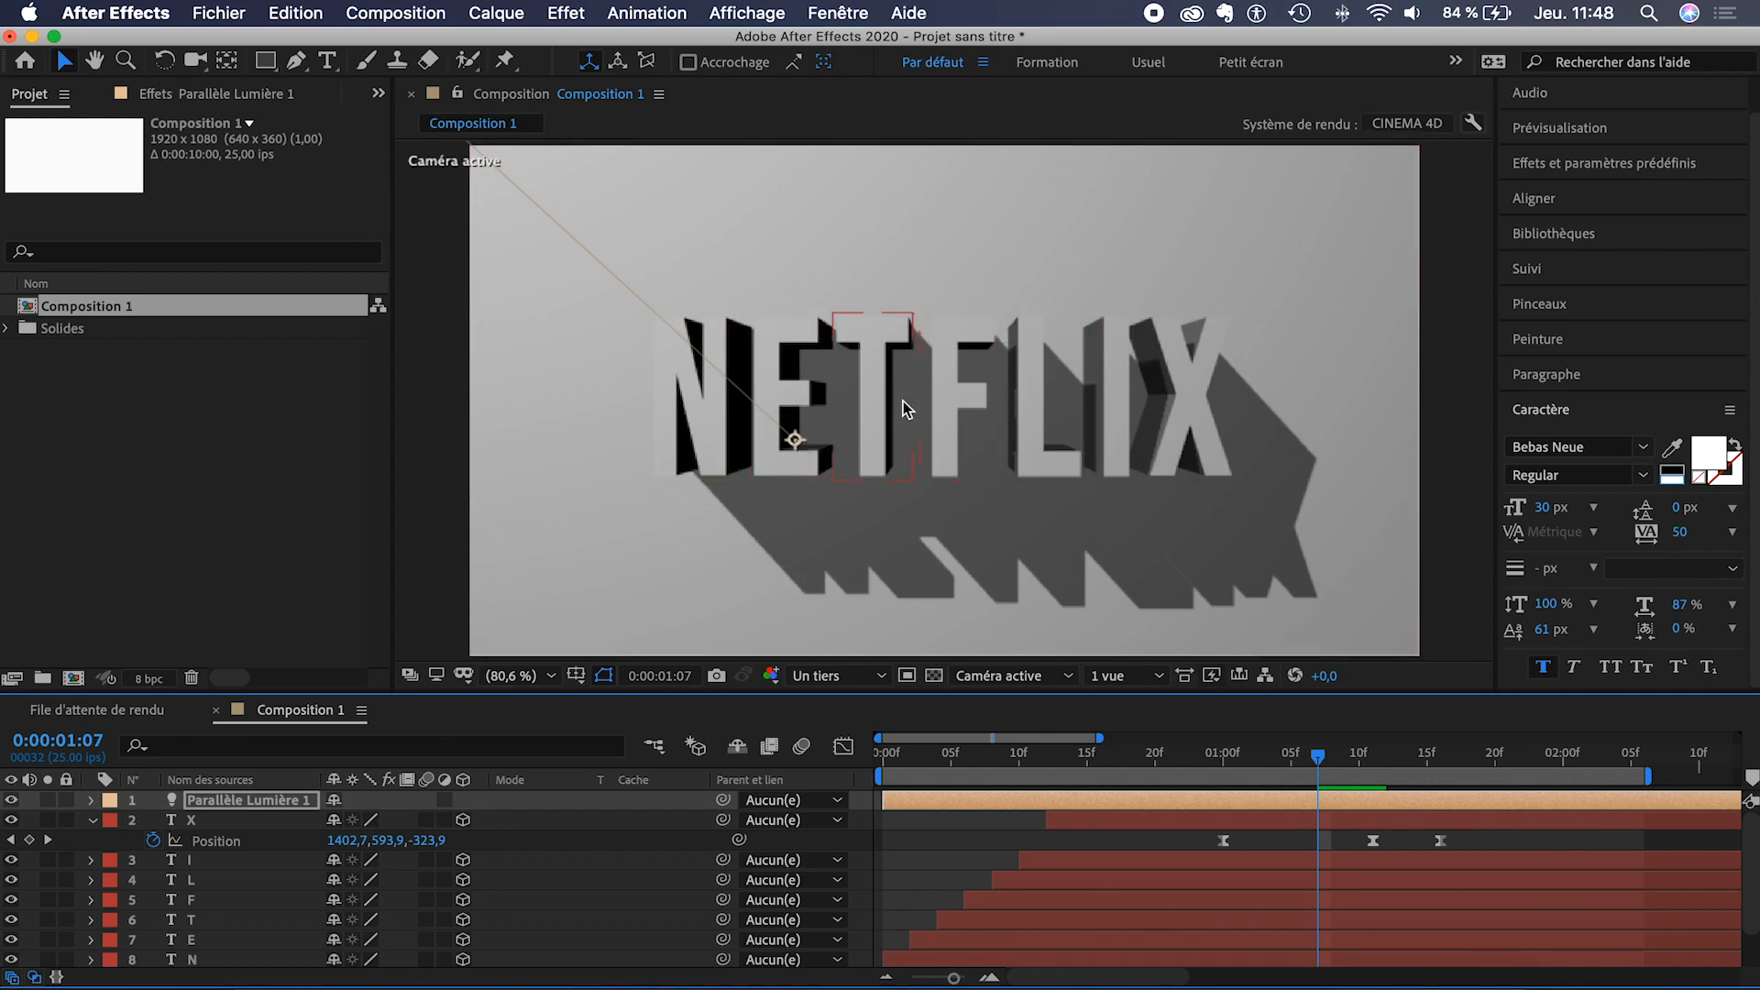
# - Examine the parallel light's placement in custom view 1, the Top view and the Left view, and return to the Active Camera view
pyautogui.scroll(-1, 904, 402)
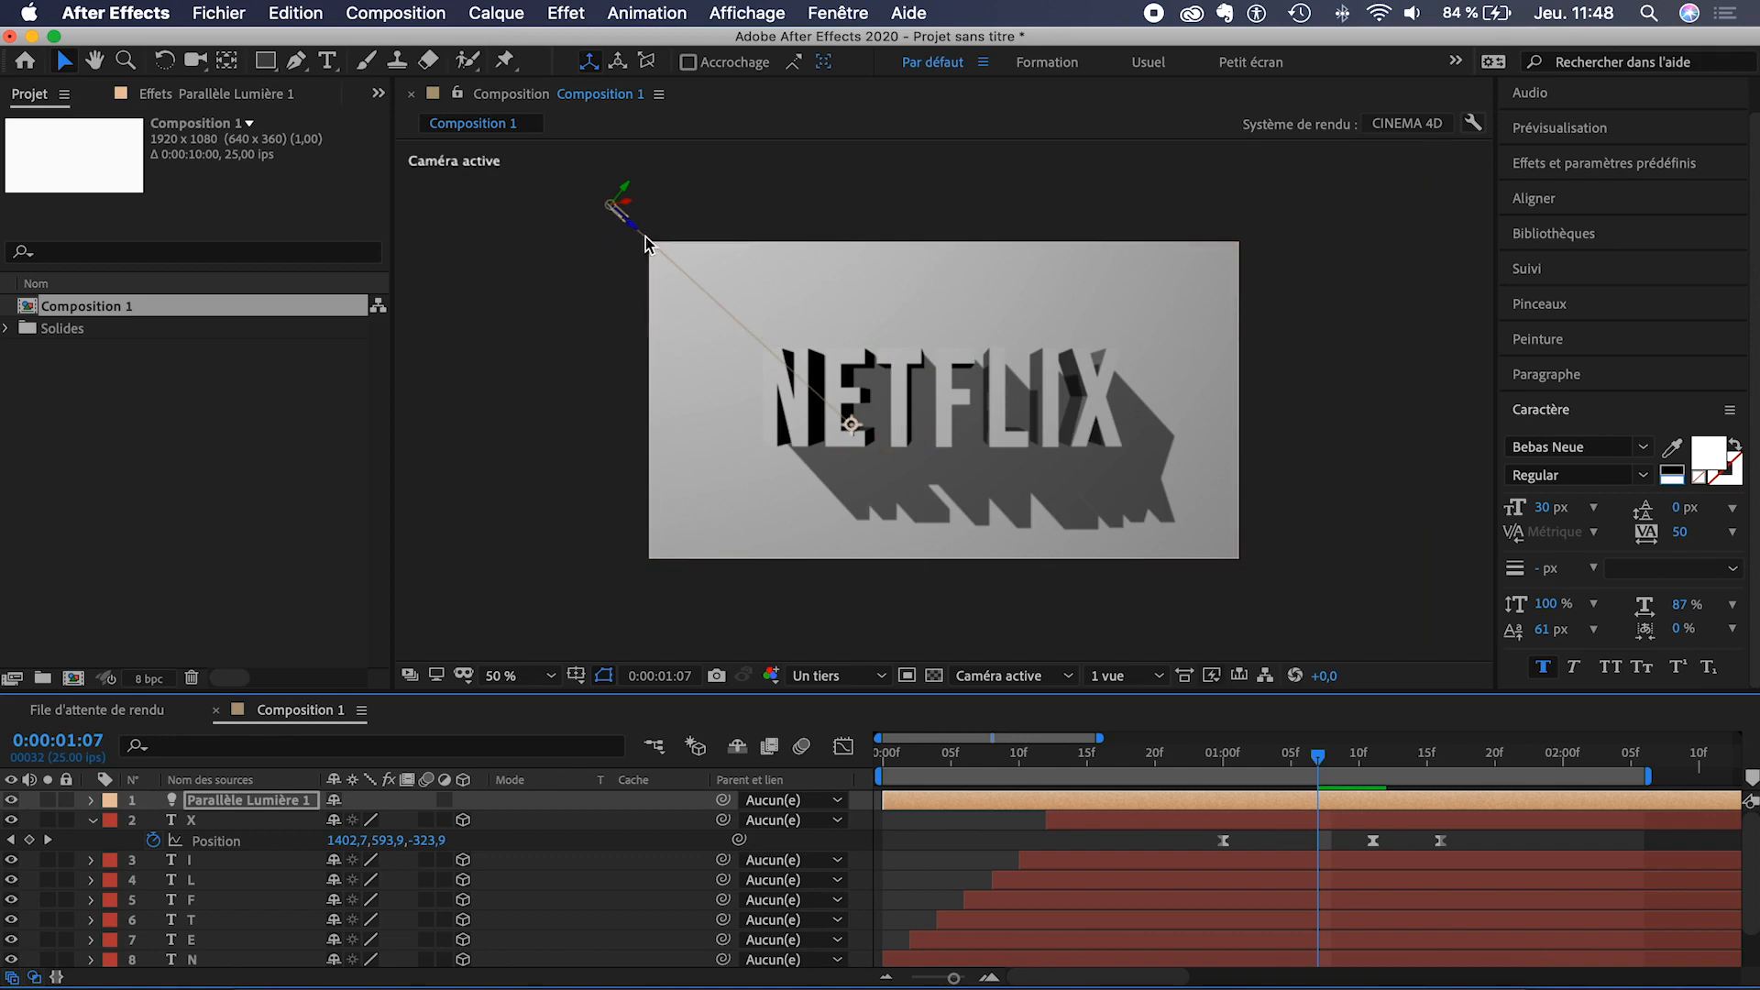
pyautogui.click(1038, 675)
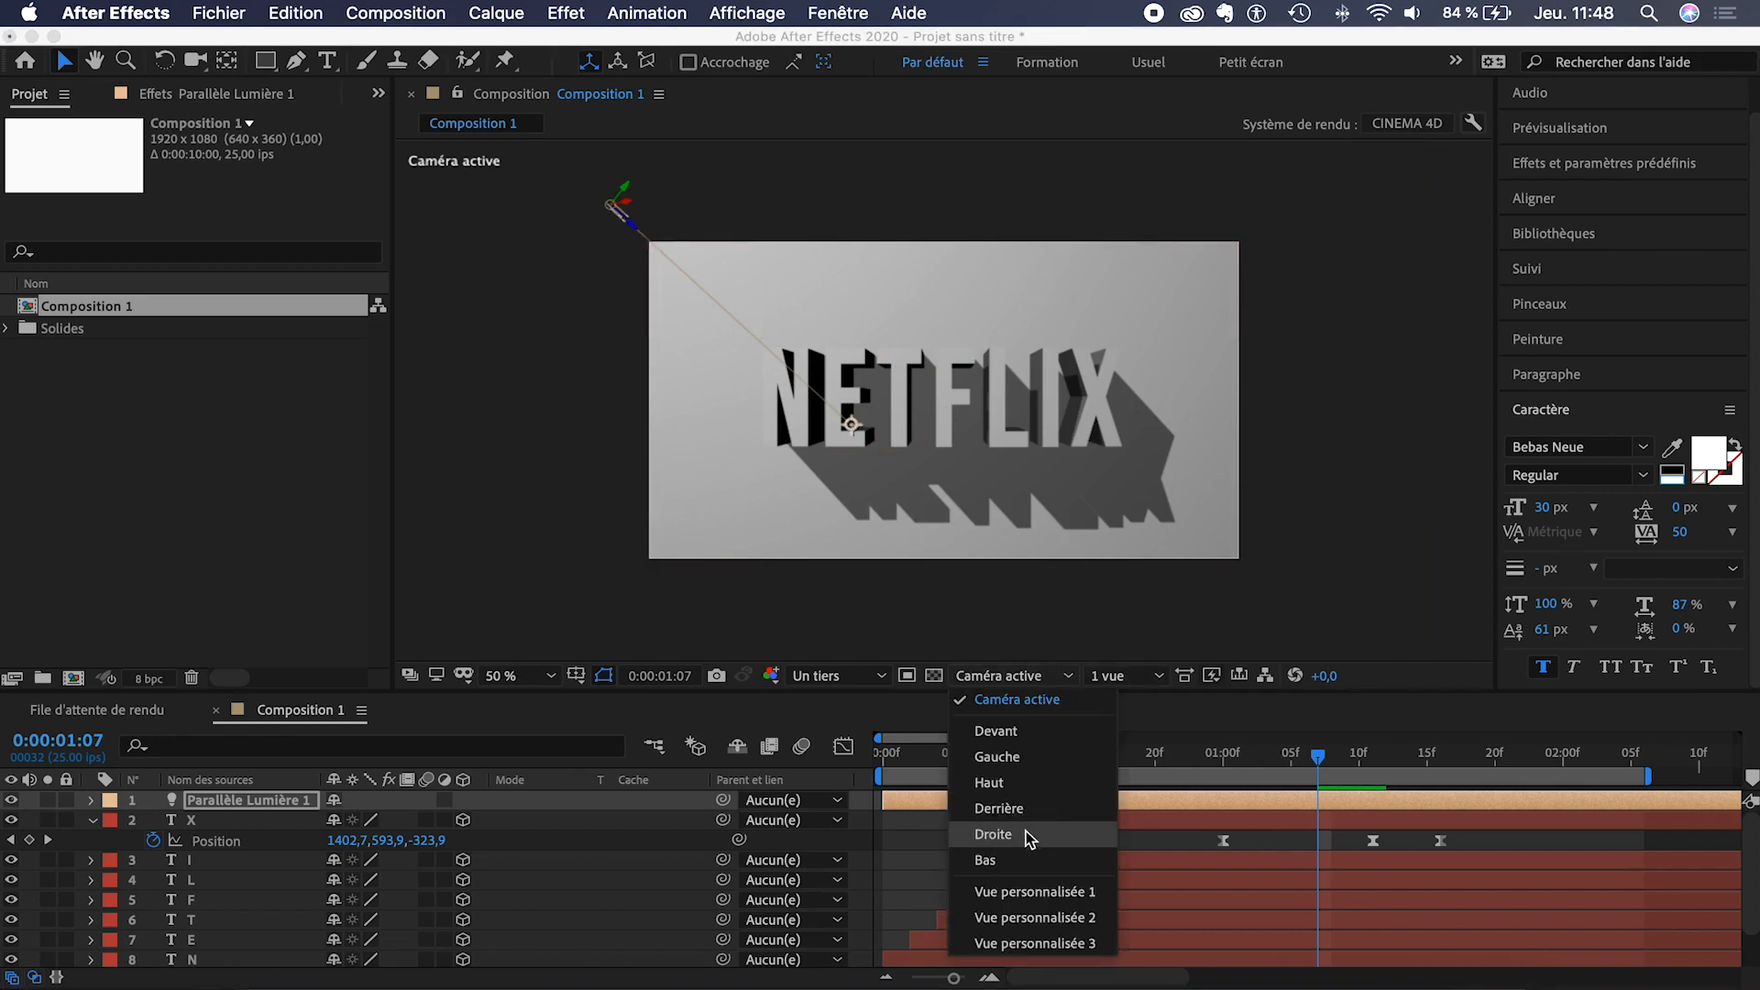
pyautogui.click(1025, 895)
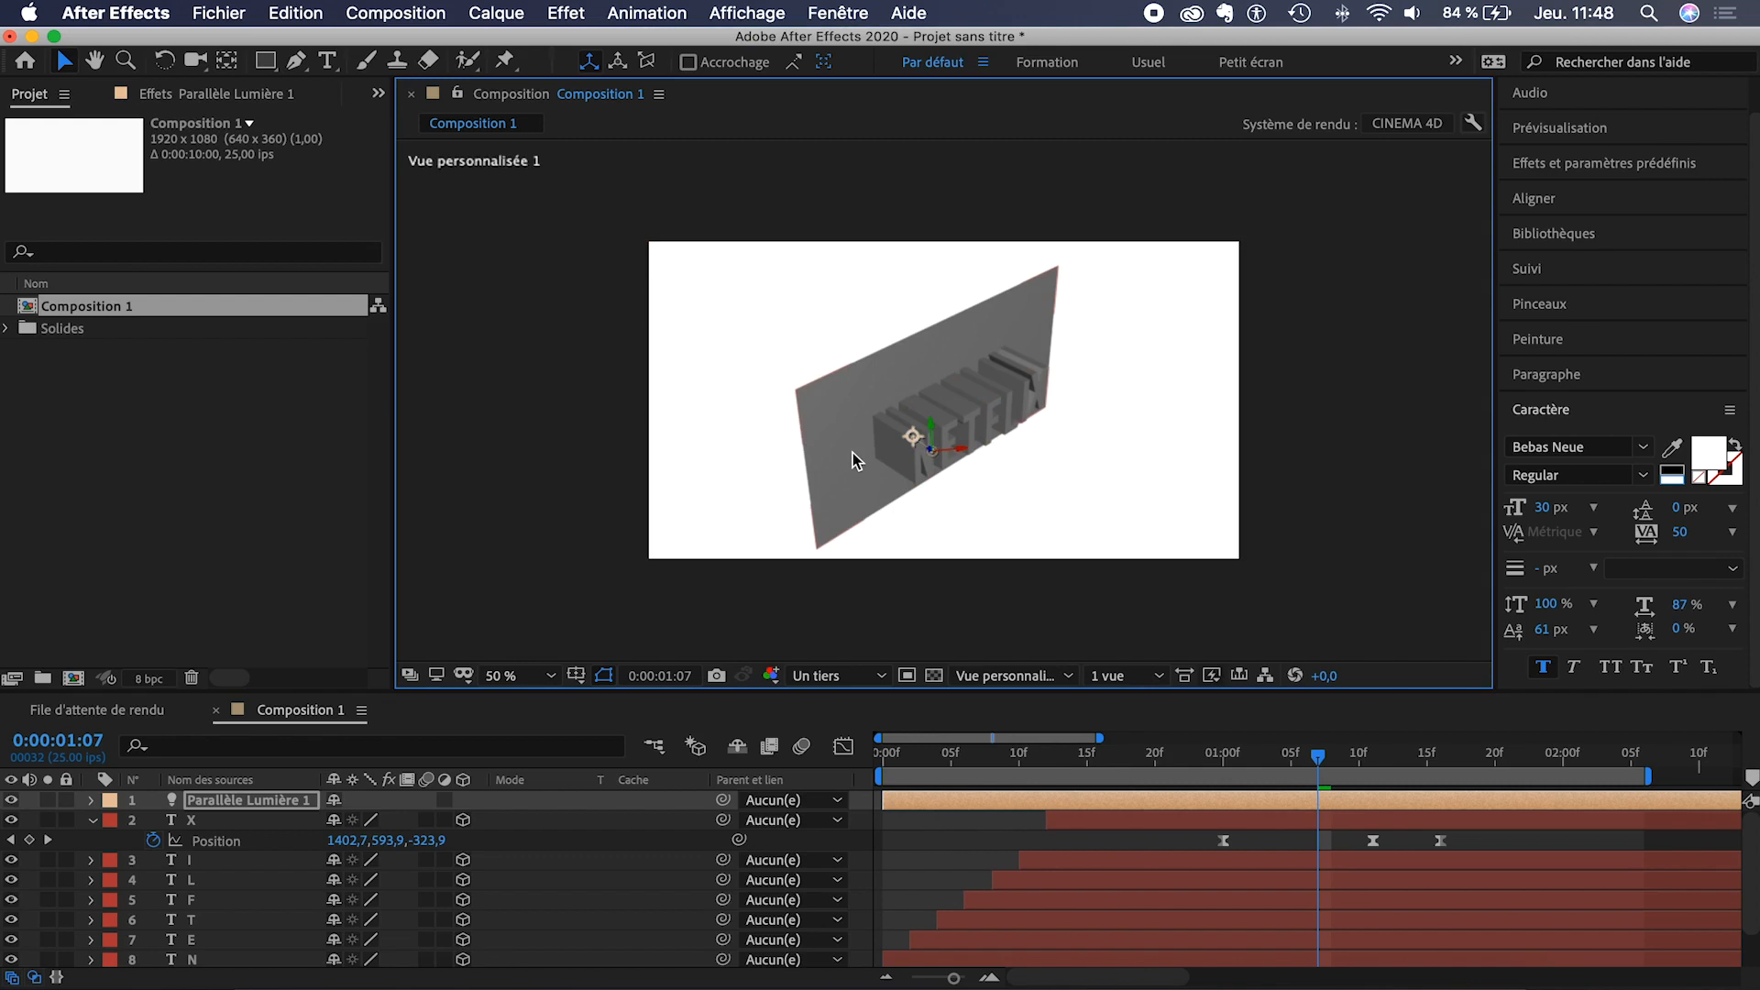
pyautogui.click(1038, 674)
pyautogui.click(1041, 782)
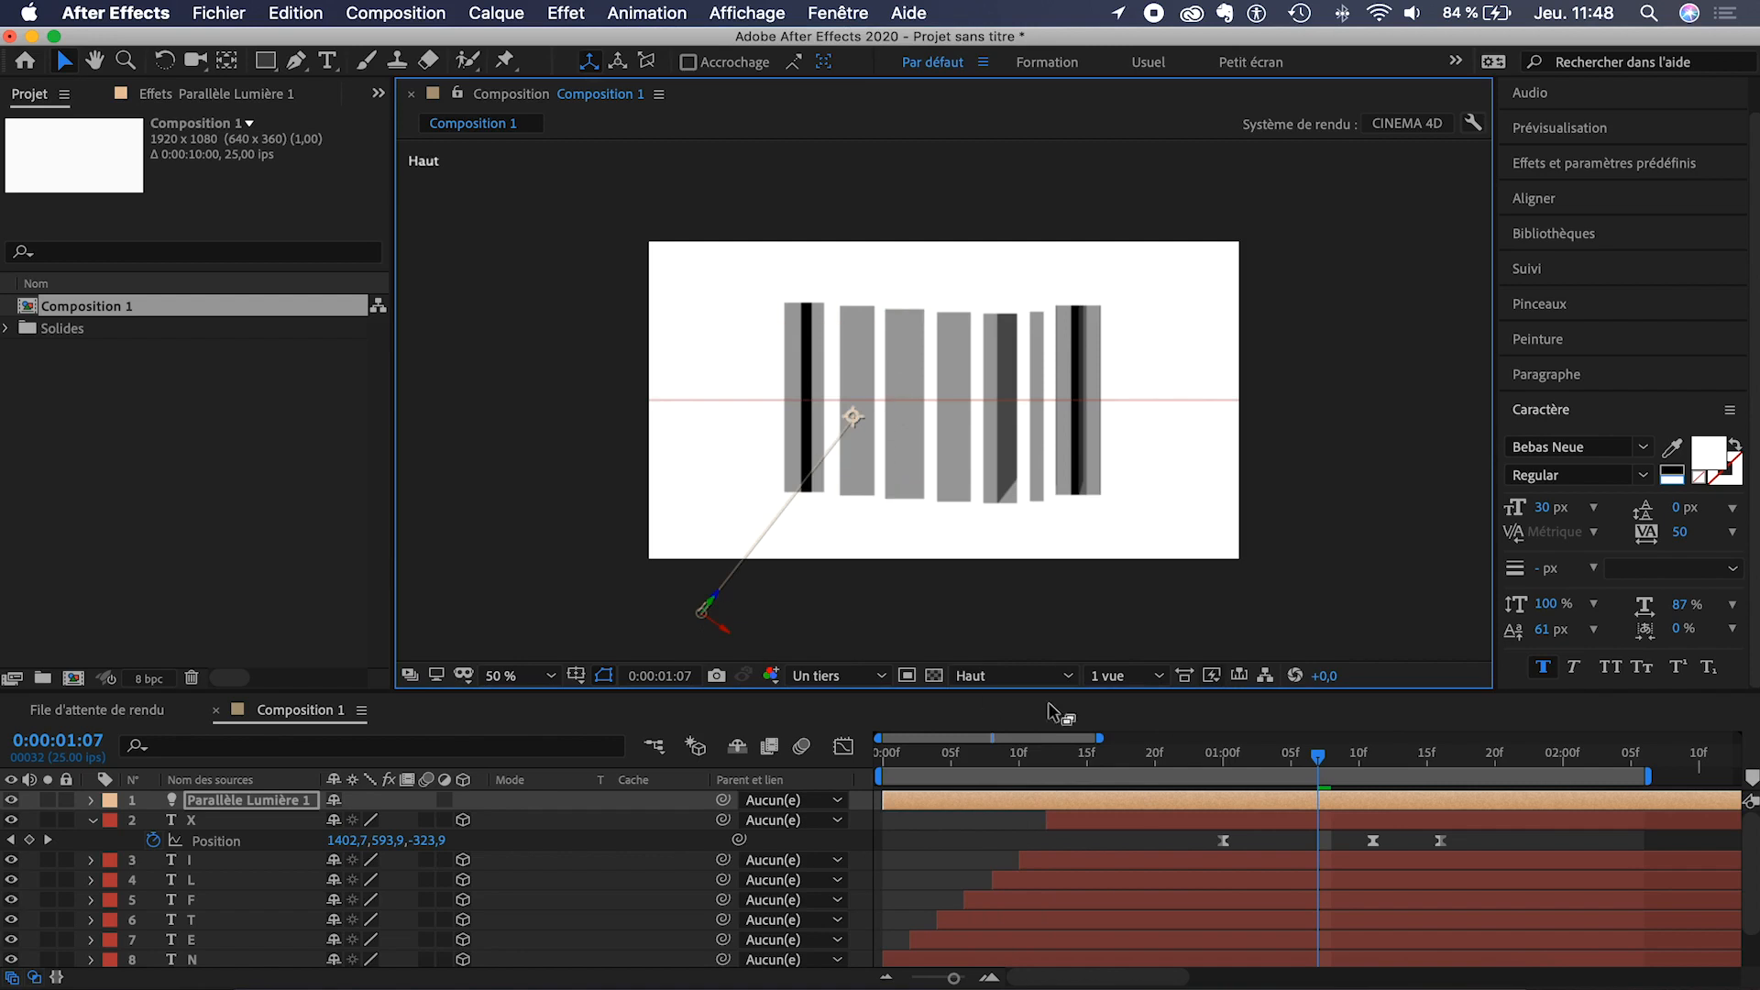
pyautogui.click(1016, 676)
pyautogui.click(1036, 756)
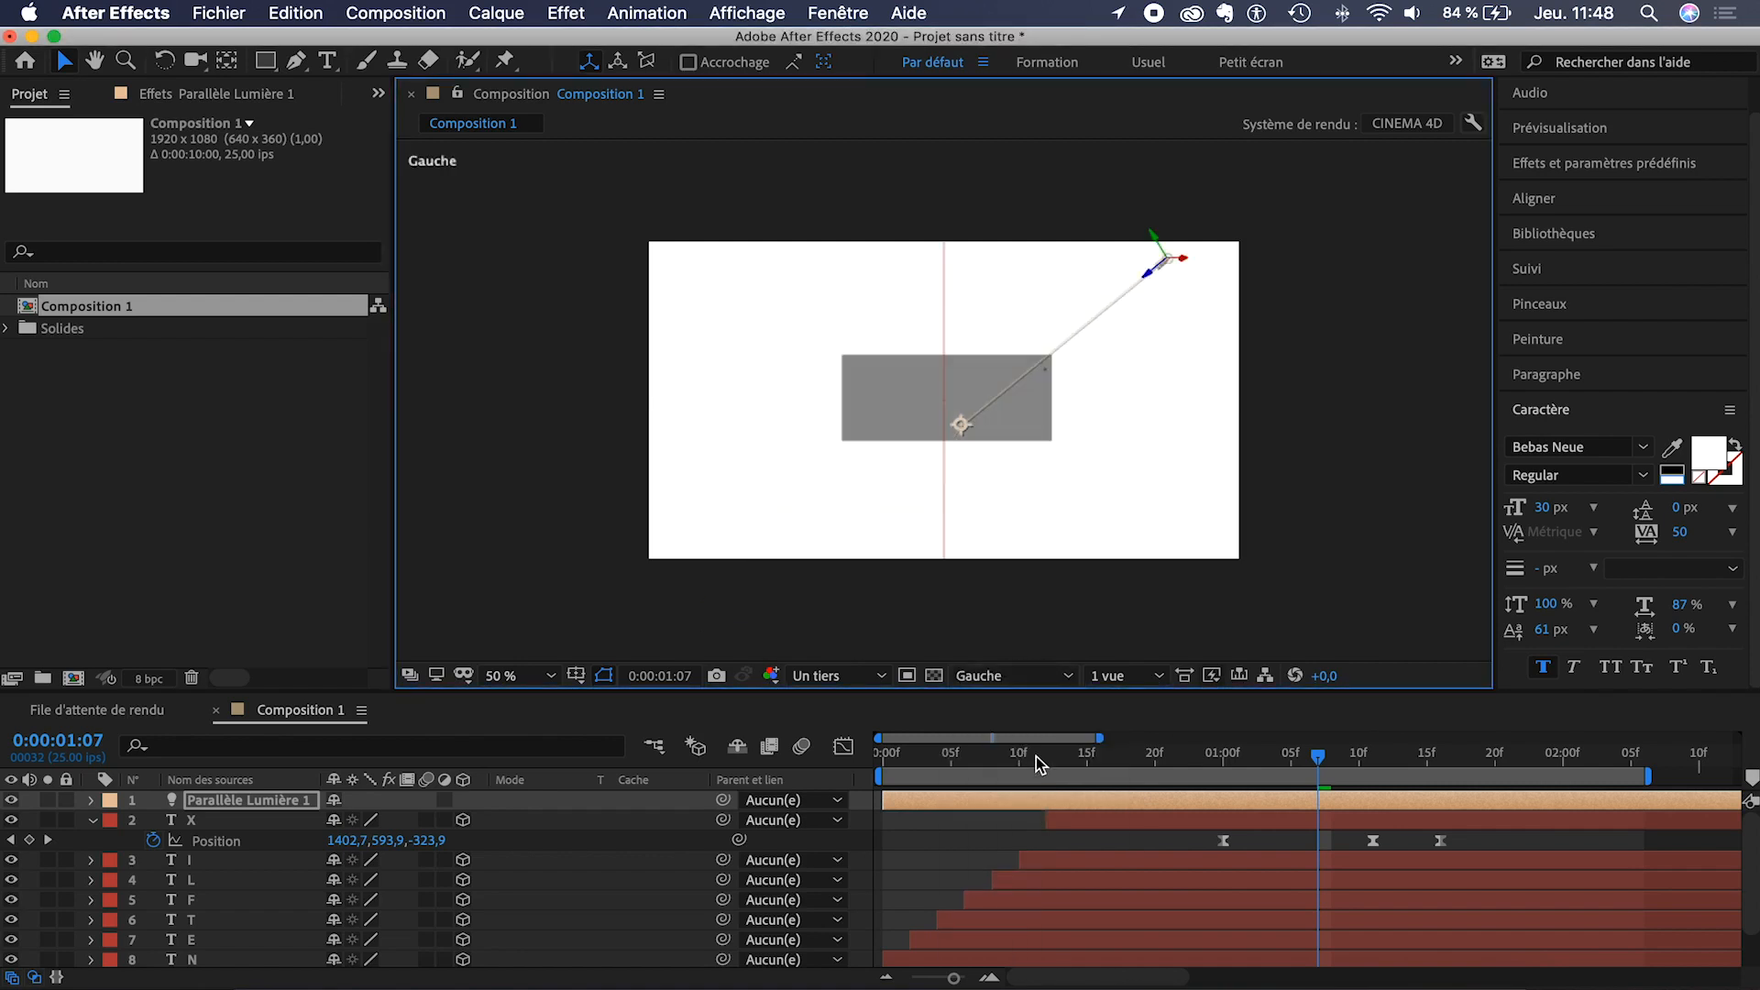
pyautogui.click(1018, 677)
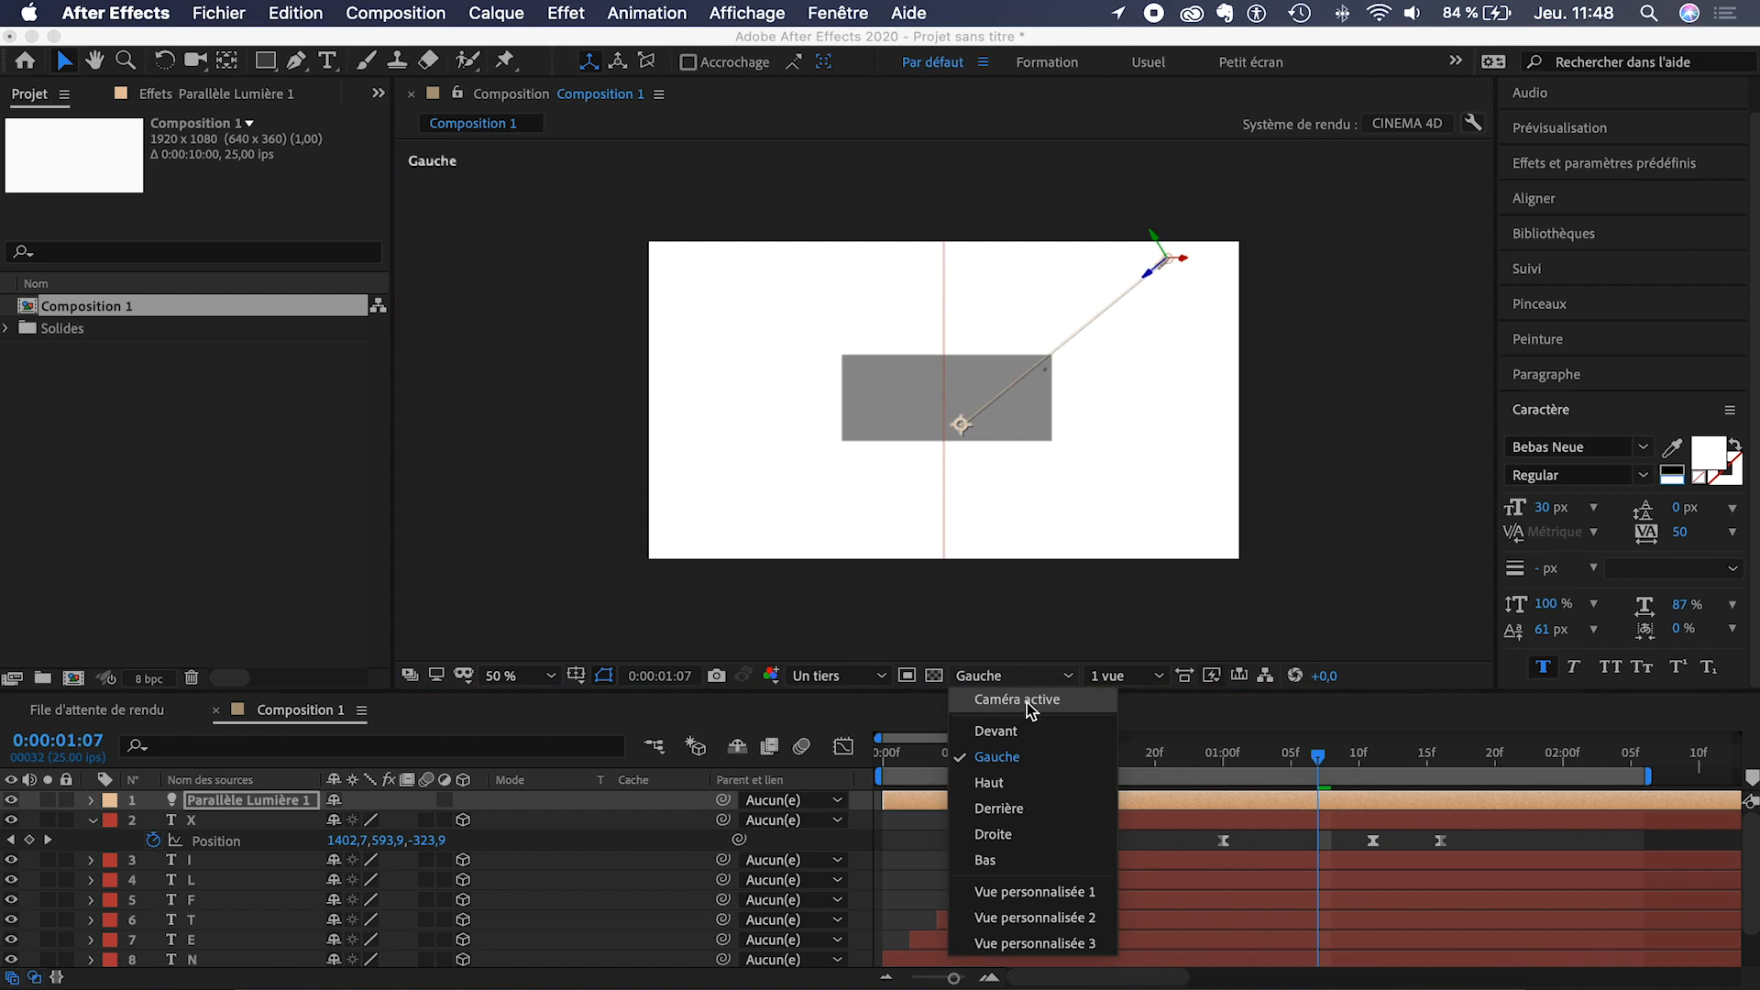
pyautogui.click(1016, 698)
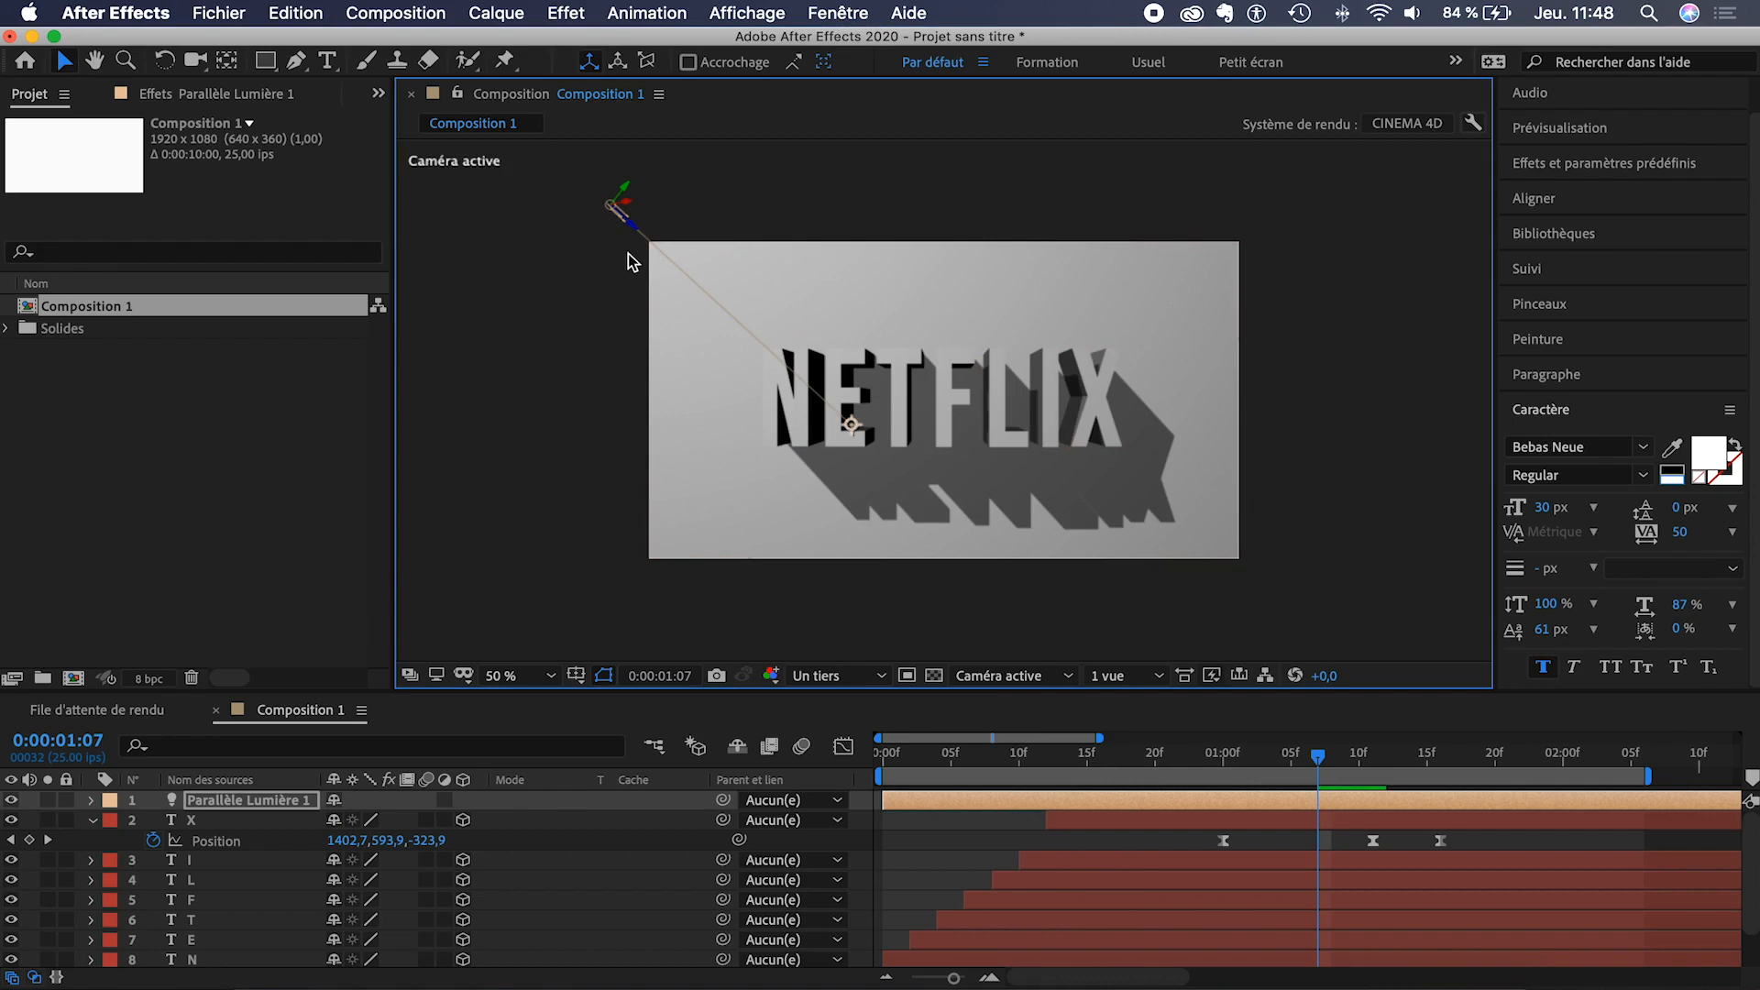
# - Switch to custom view 1 and shift the parallel light along its X and Z axes in front of the letters
pyautogui.click(992, 675)
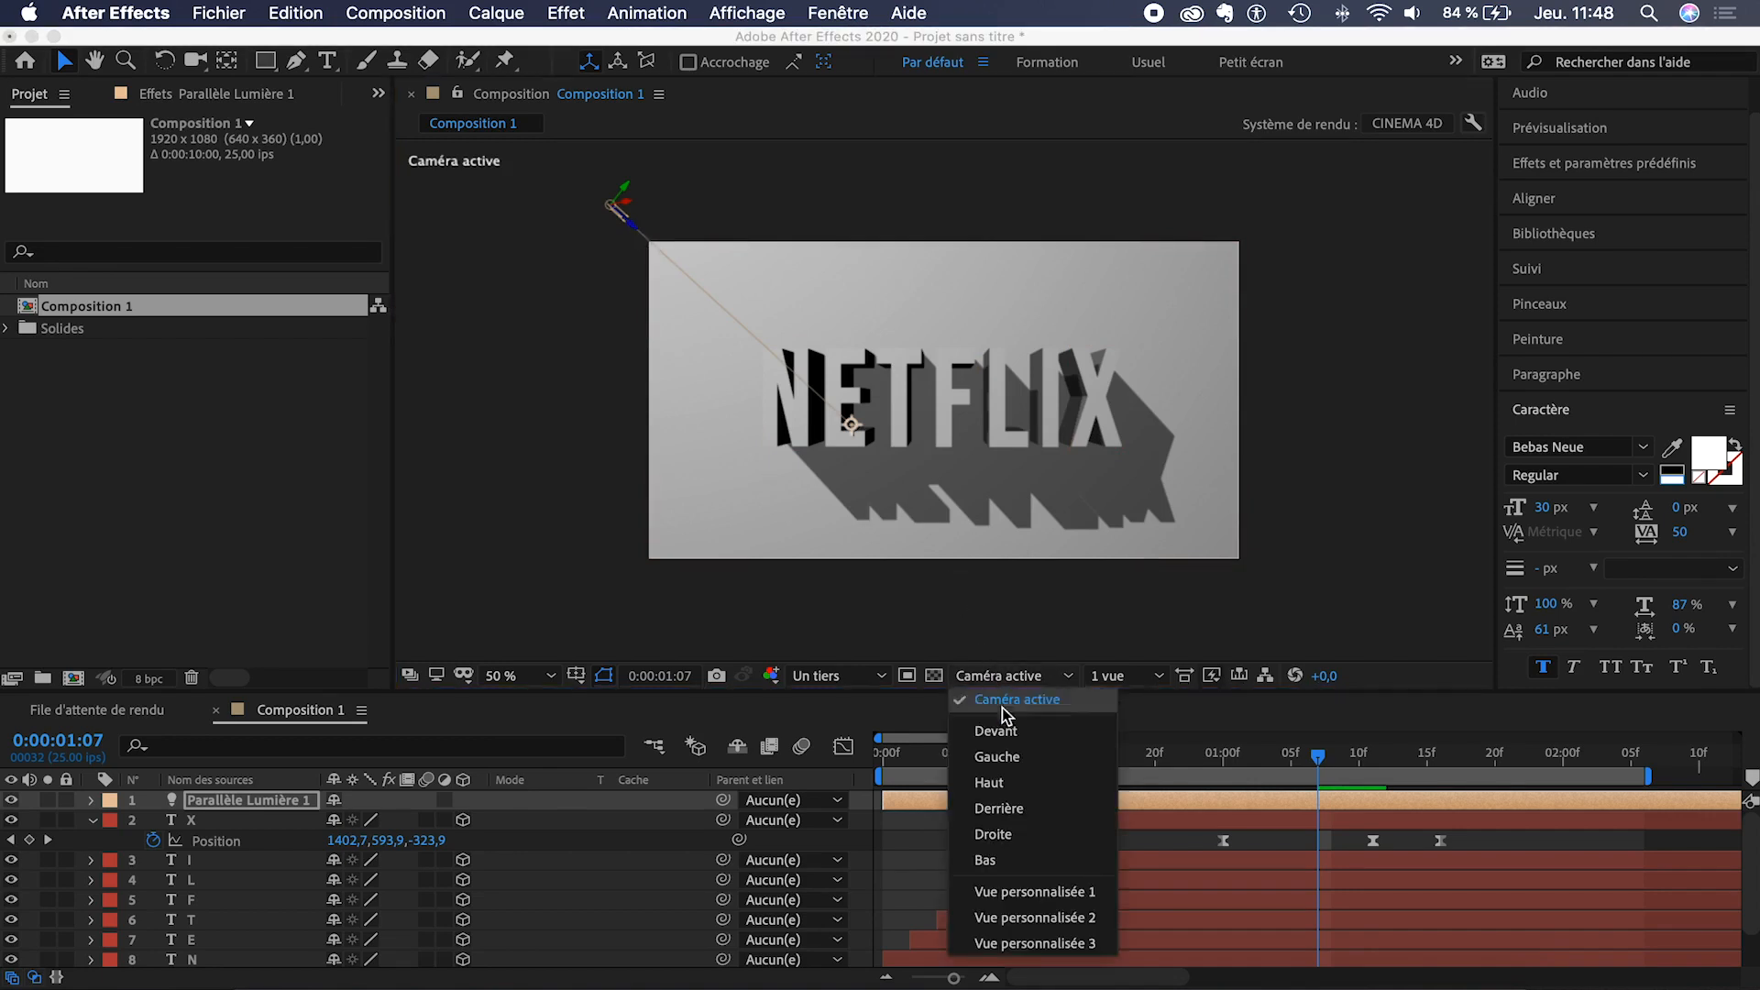
pyautogui.click(1015, 894)
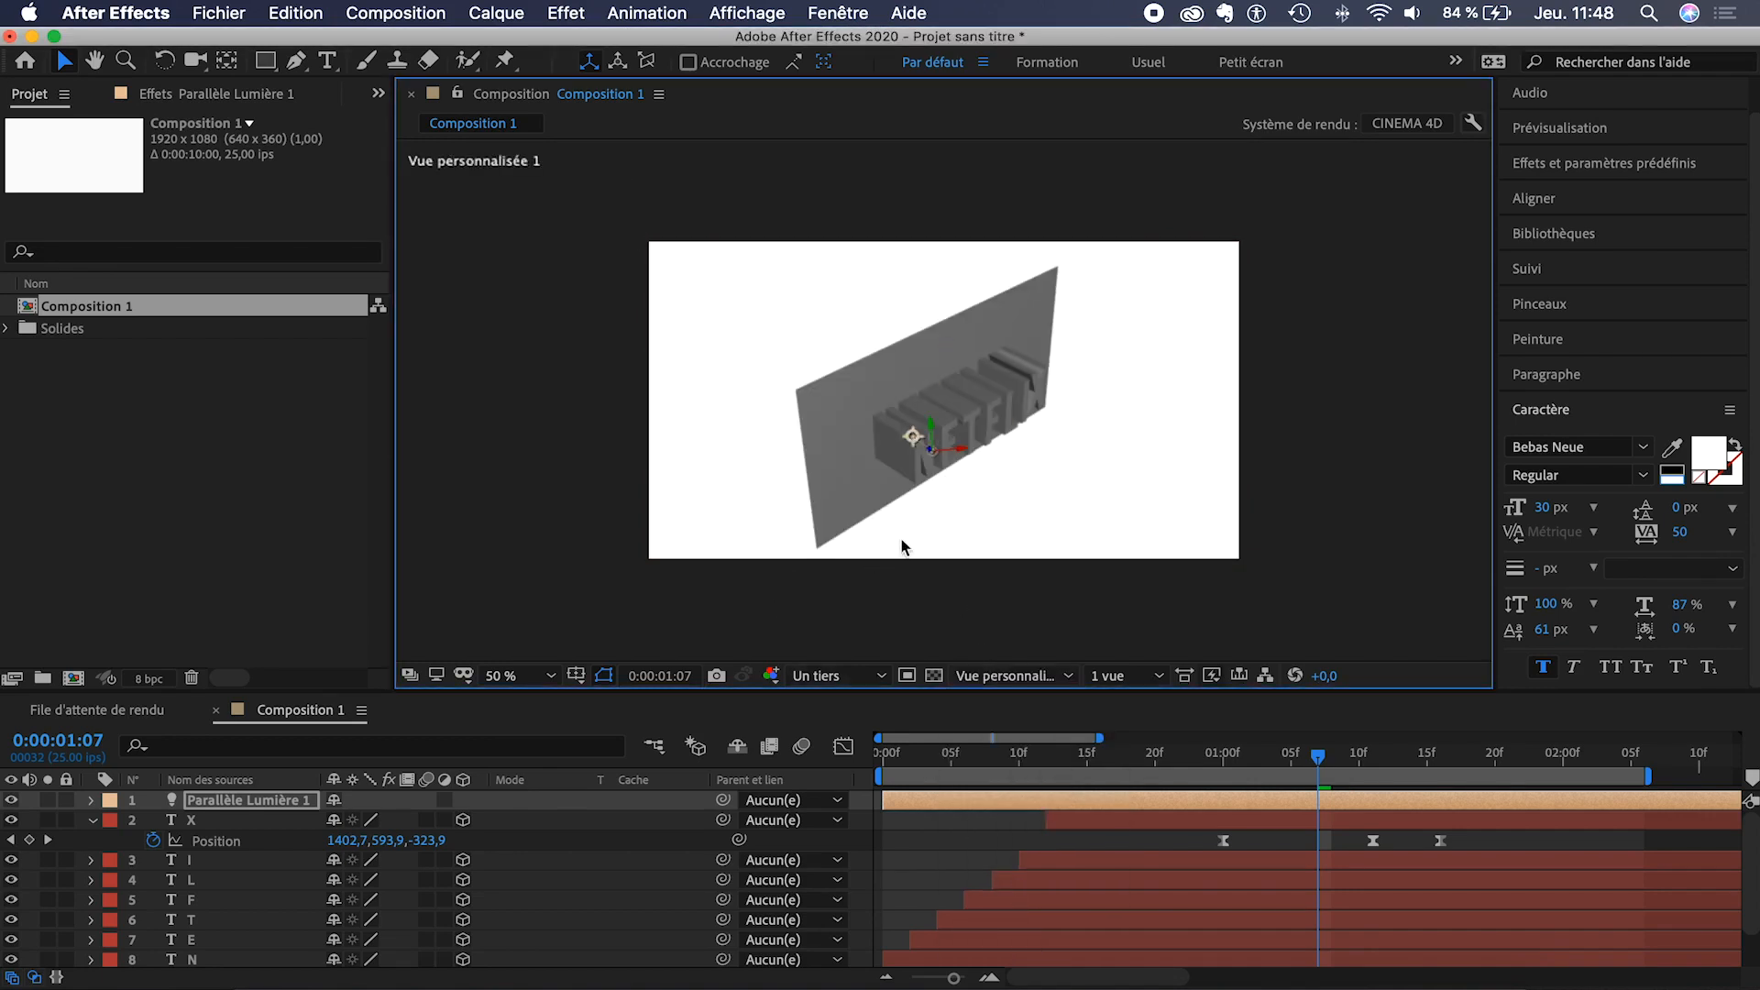
pyautogui.click(962, 461)
pyautogui.press('super+z')
pyautogui.click(286, 801)
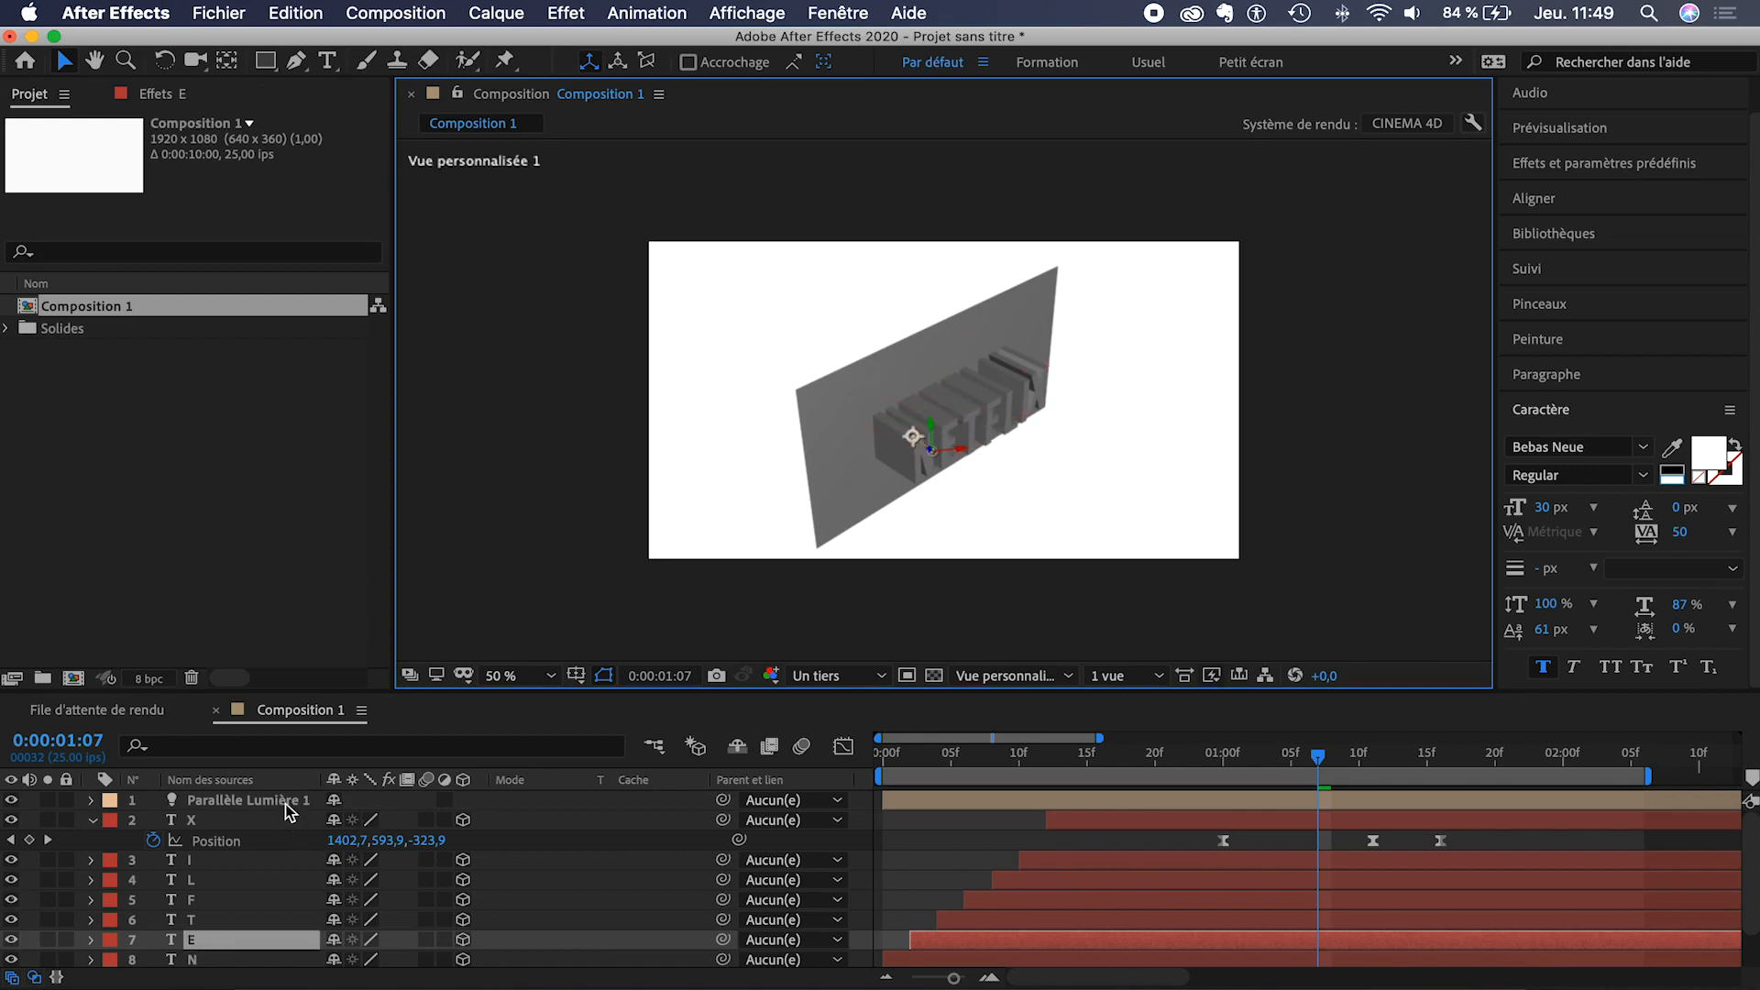
pyautogui.moveTo(957, 447); pyautogui.dragTo(1047, 455)
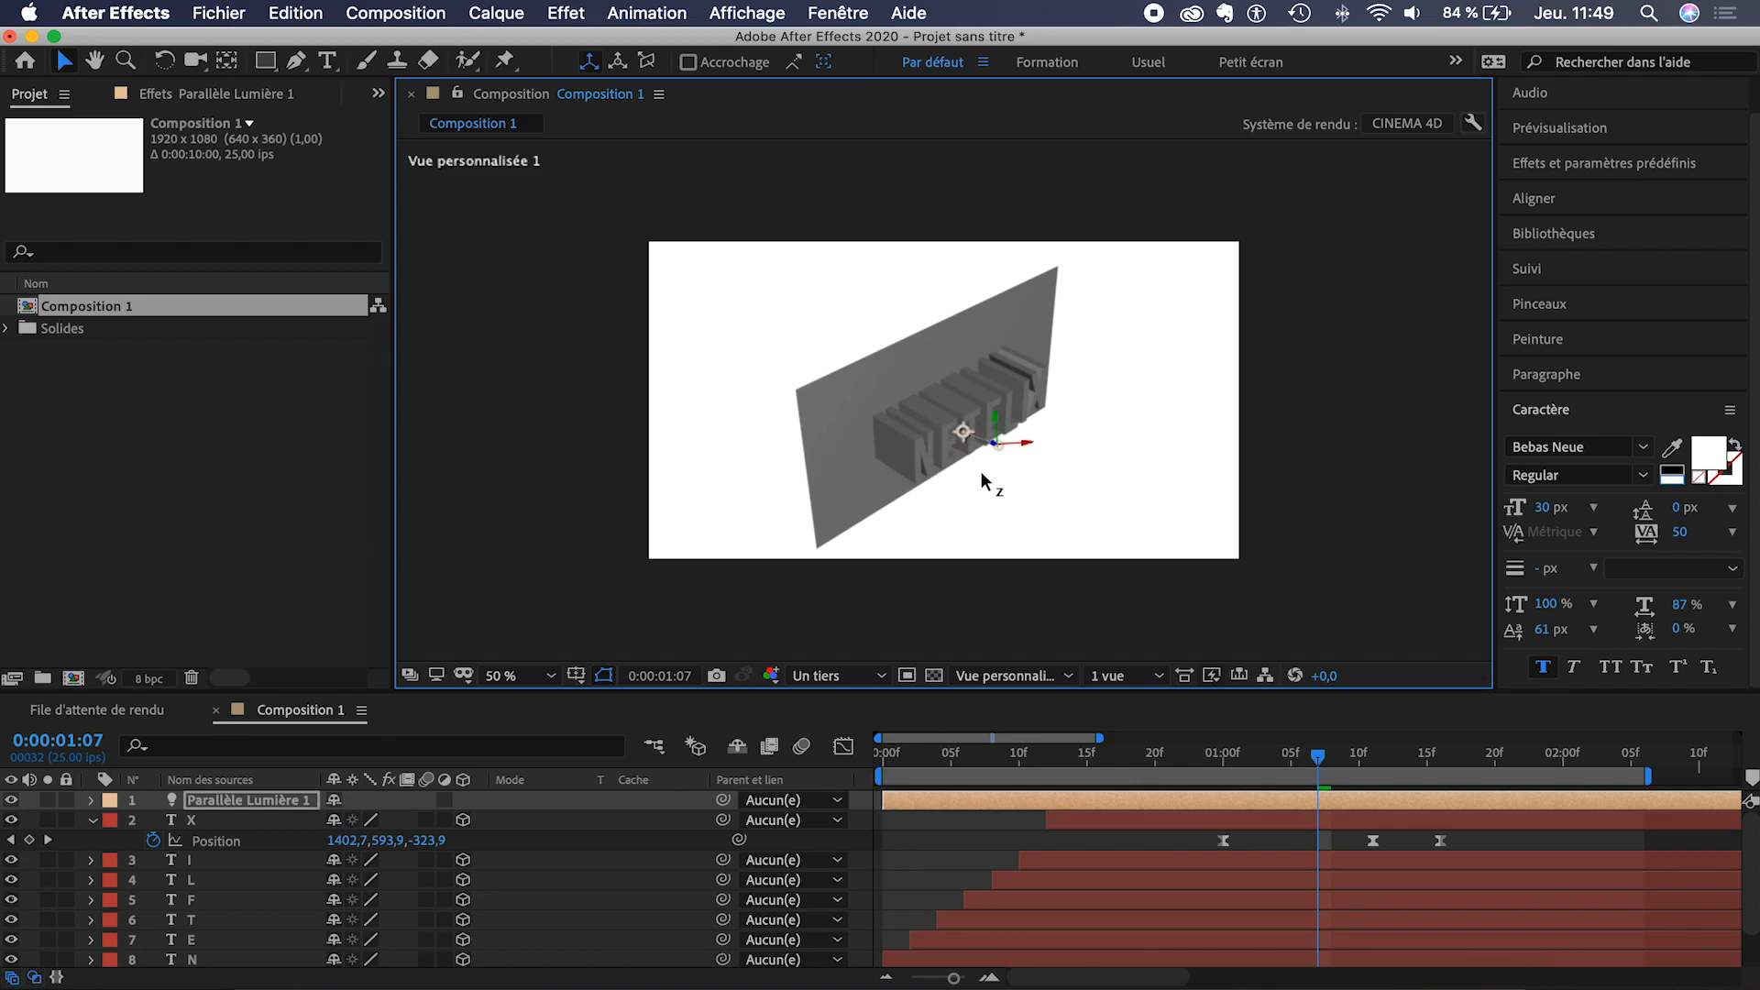
# - Reposition the parallel light farther from the letters in the Top view and return to the Active Camera view with the composition fitted
pyautogui.click(999, 675)
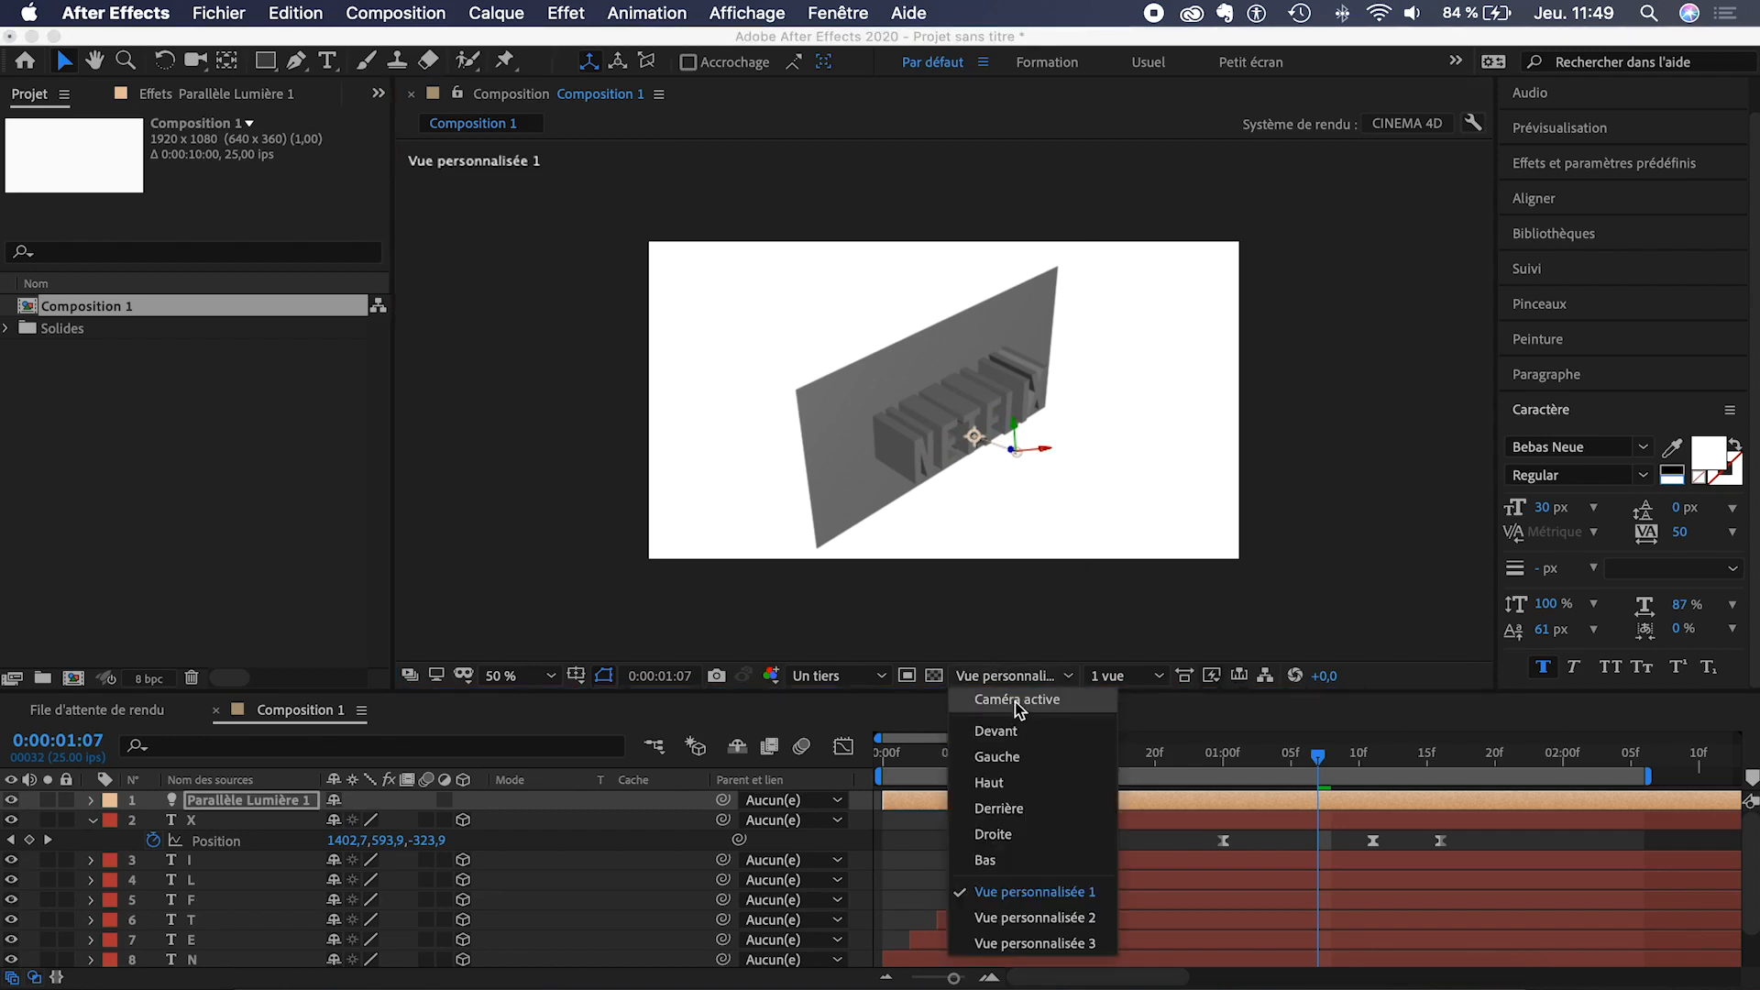
pyautogui.click(1001, 783)
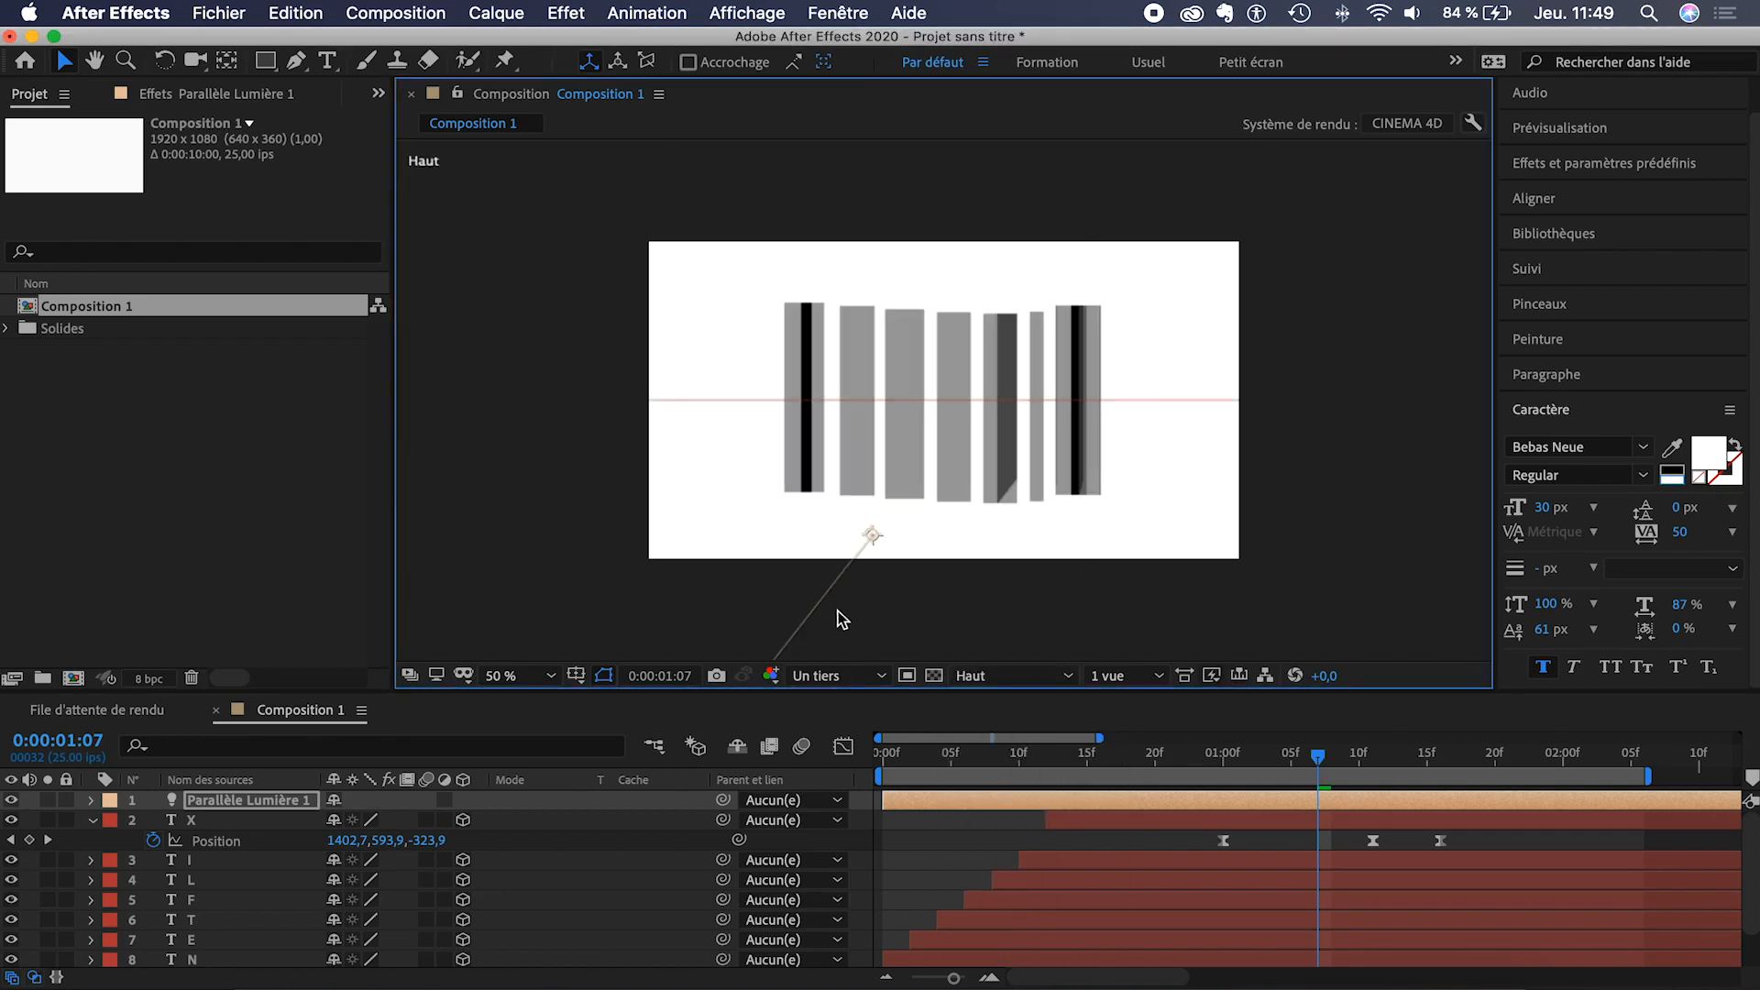
pyautogui.press(',')
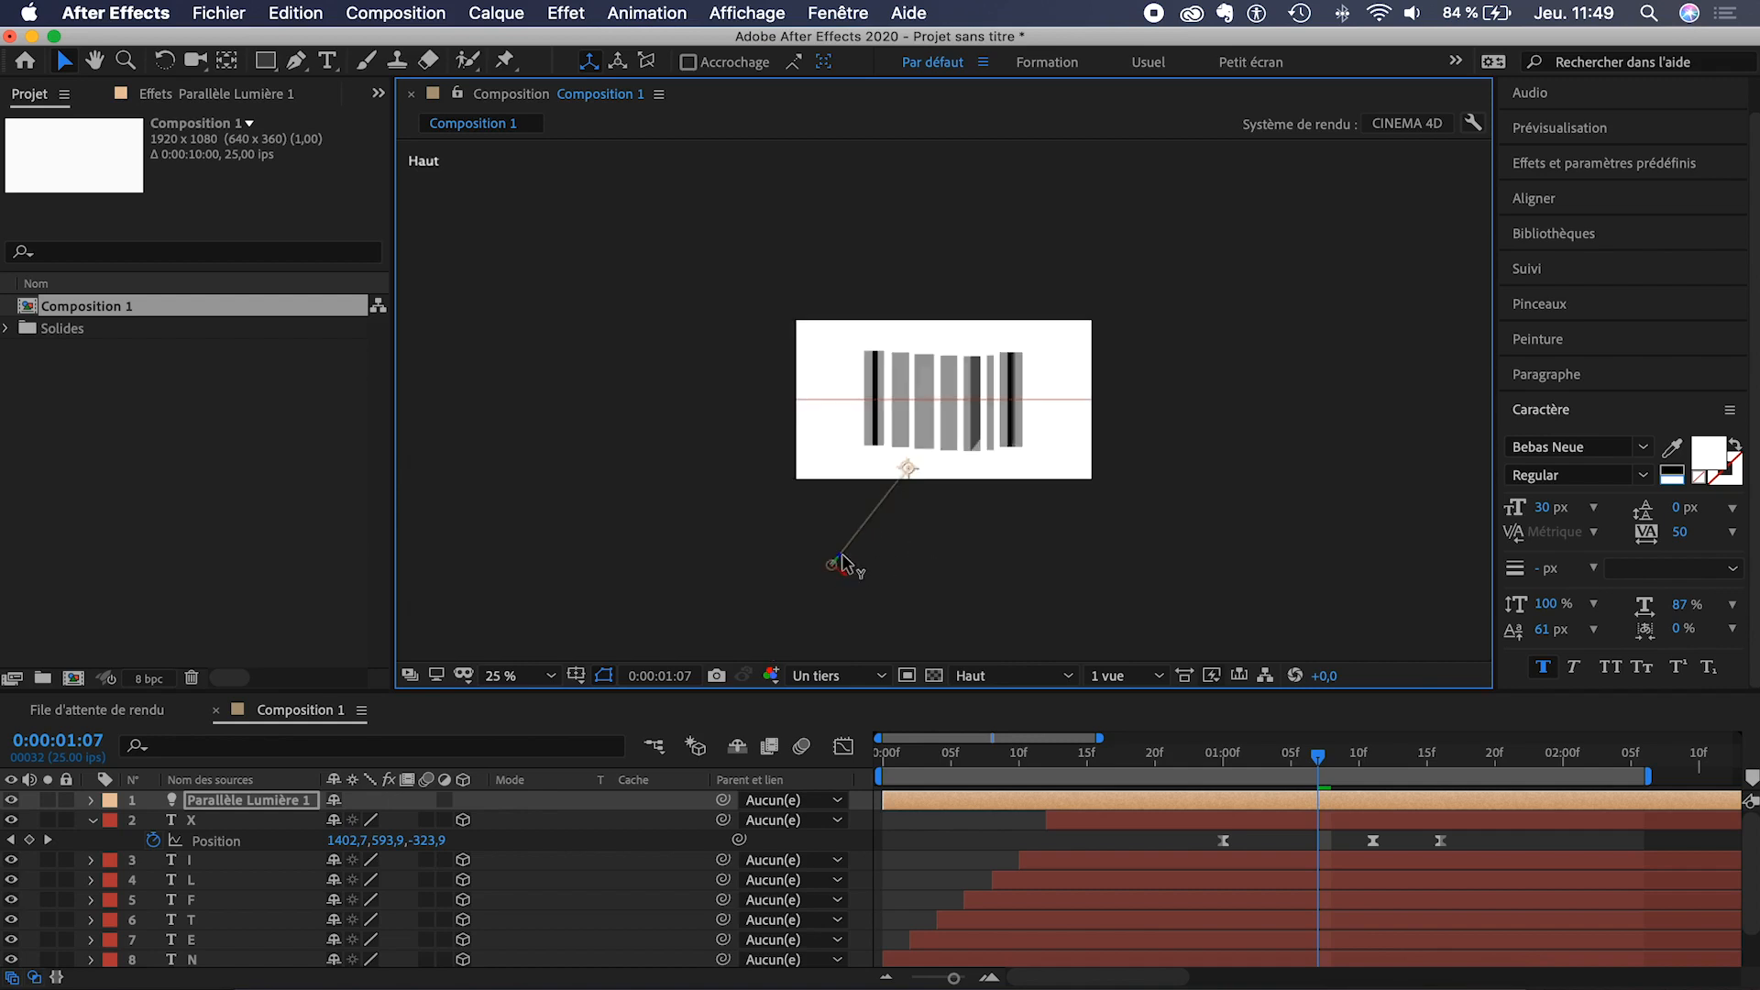
pyautogui.moveTo(843, 554); pyautogui.dragTo(793, 594)
pyautogui.click(1009, 676)
pyautogui.click(1016, 702)
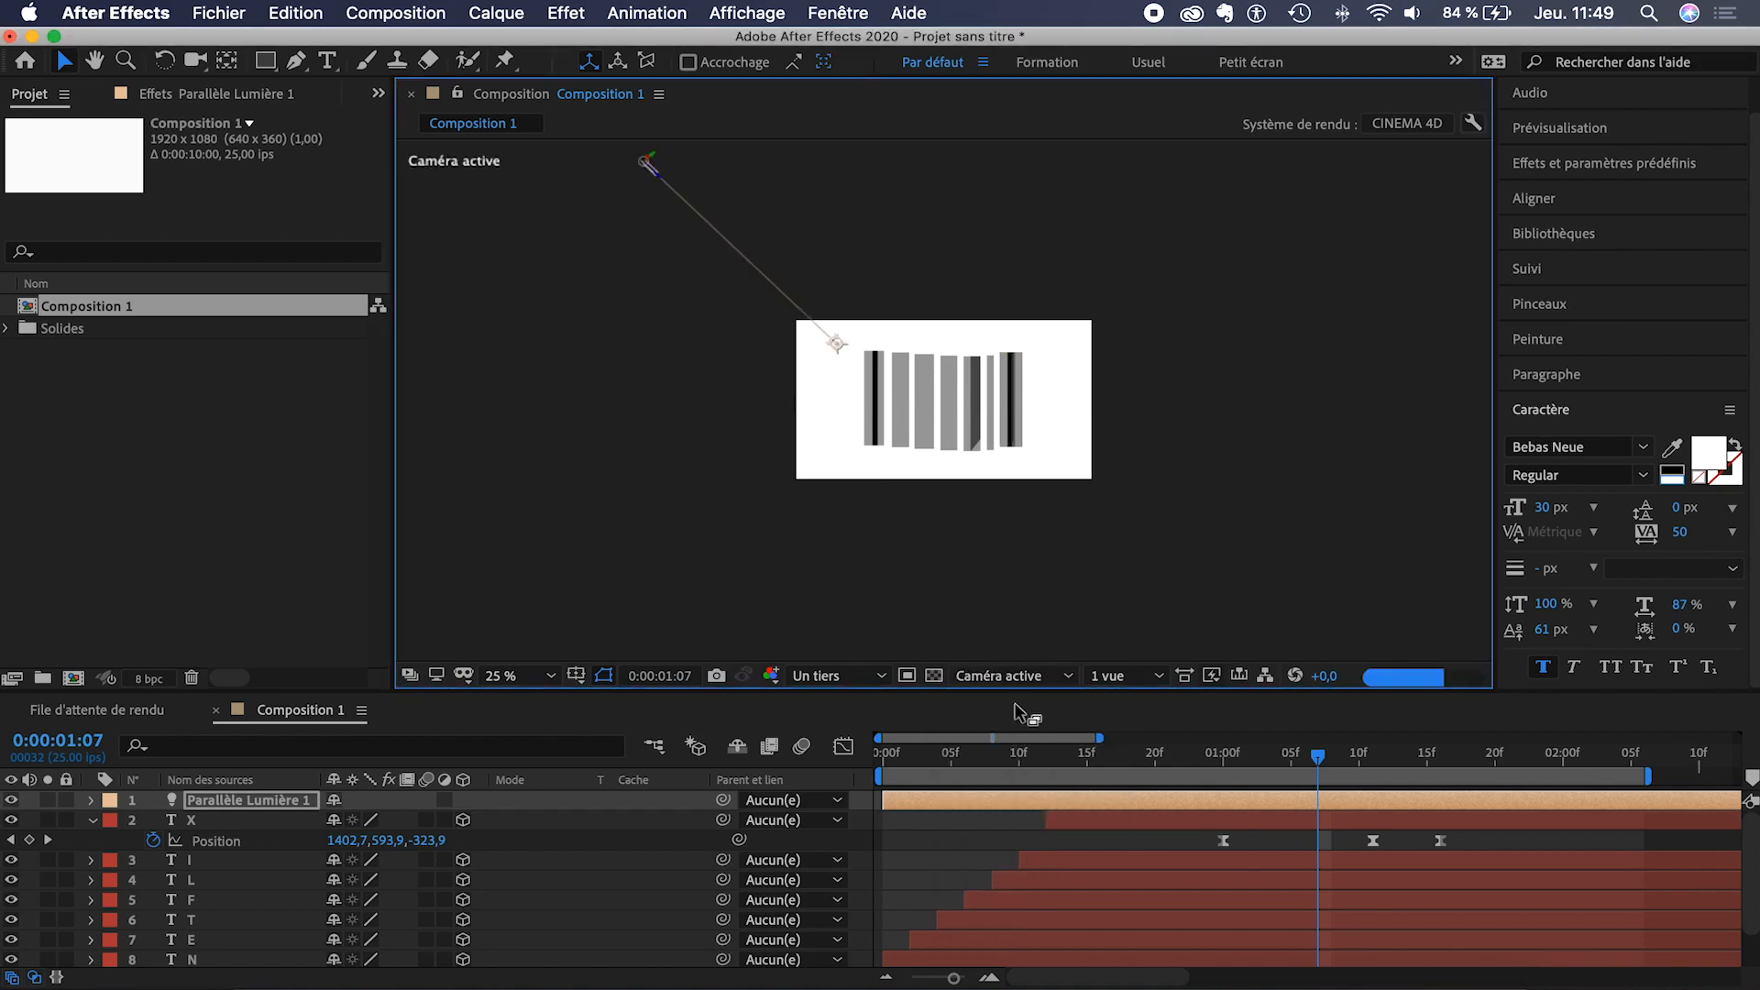
pyautogui.click(524, 675)
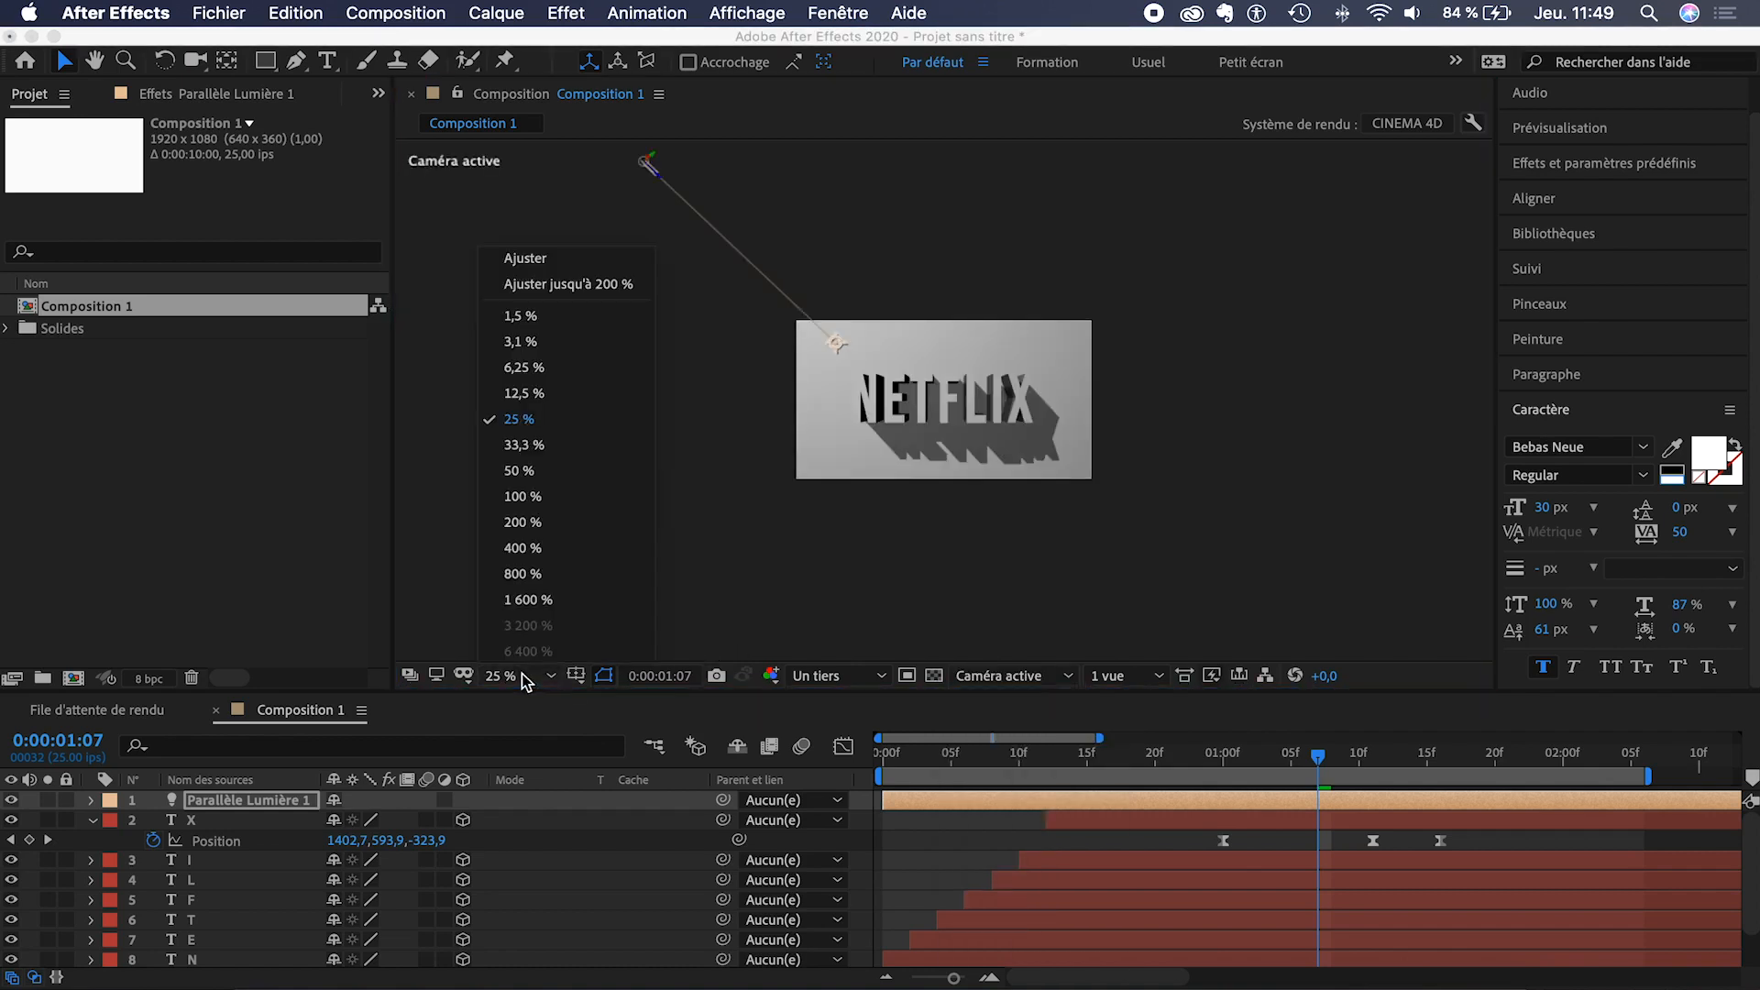
pyautogui.click(543, 256)
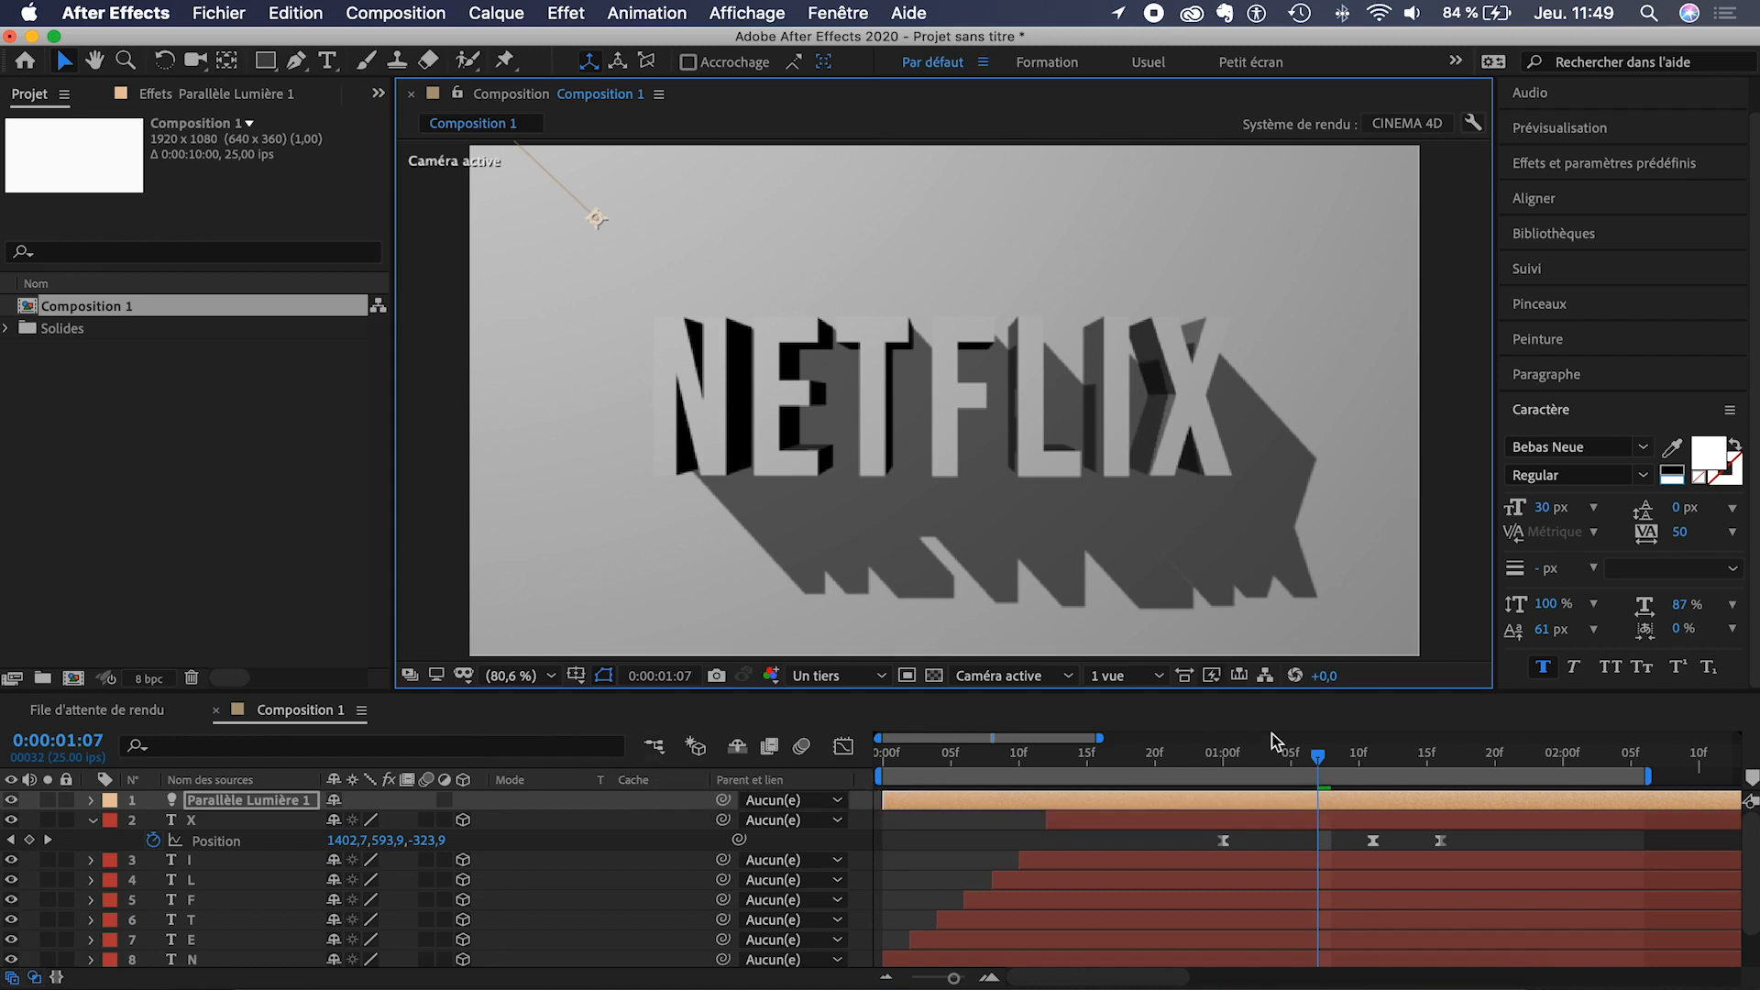
# - Move the current time to the X layer's last Position keyframe at 0:00:01:16 and show the hidden NETFLIX text layer
pyautogui.click(1443, 759)
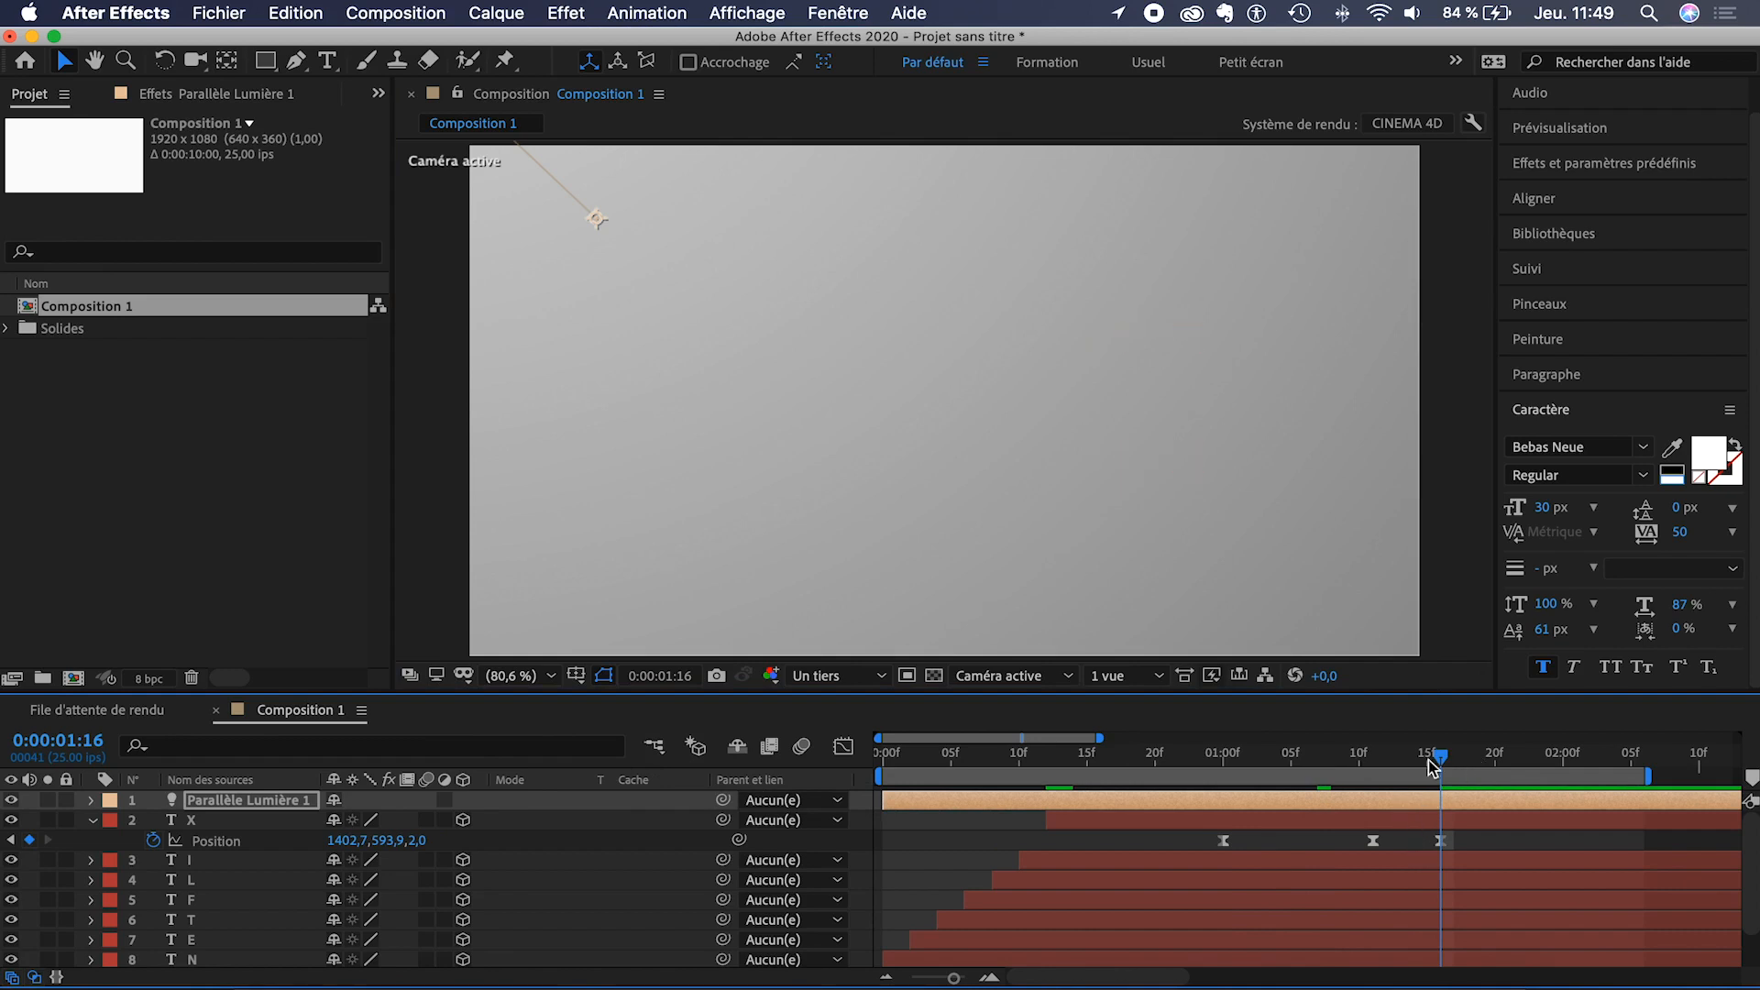
pyautogui.moveTo(1433, 754); pyautogui.dragTo(1436, 757)
pyautogui.scroll(-2, 1415, 865)
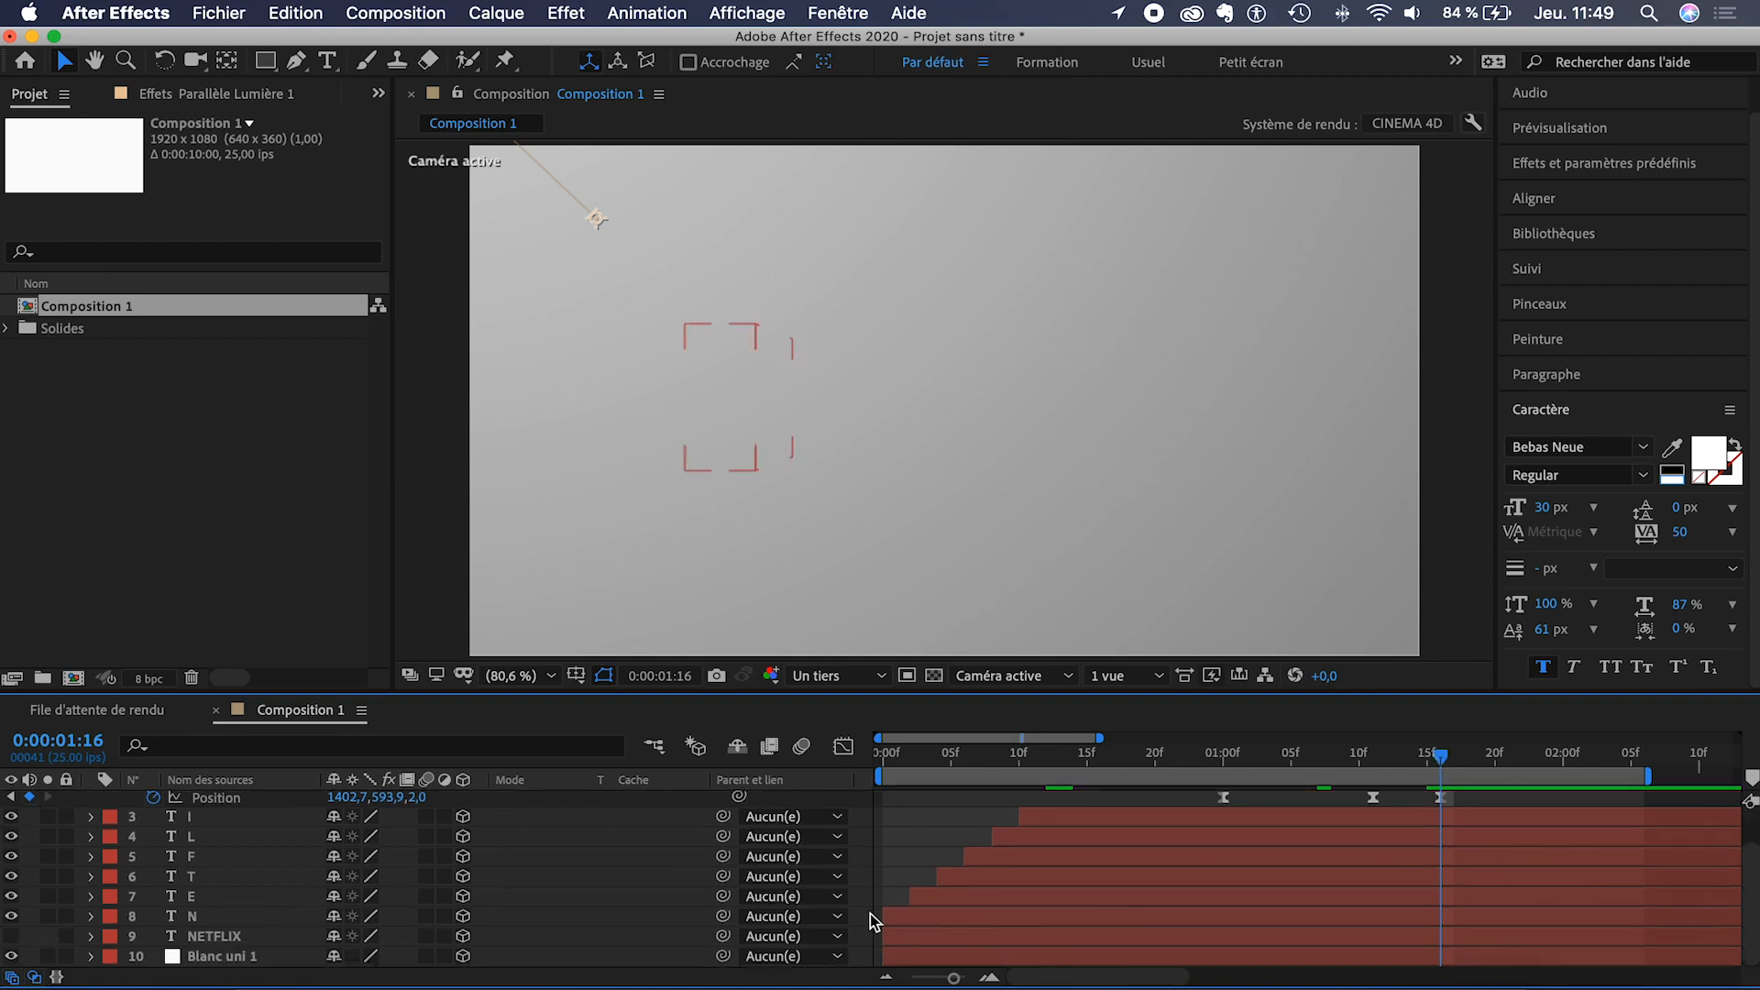
pyautogui.click(222, 935)
pyautogui.click(13, 936)
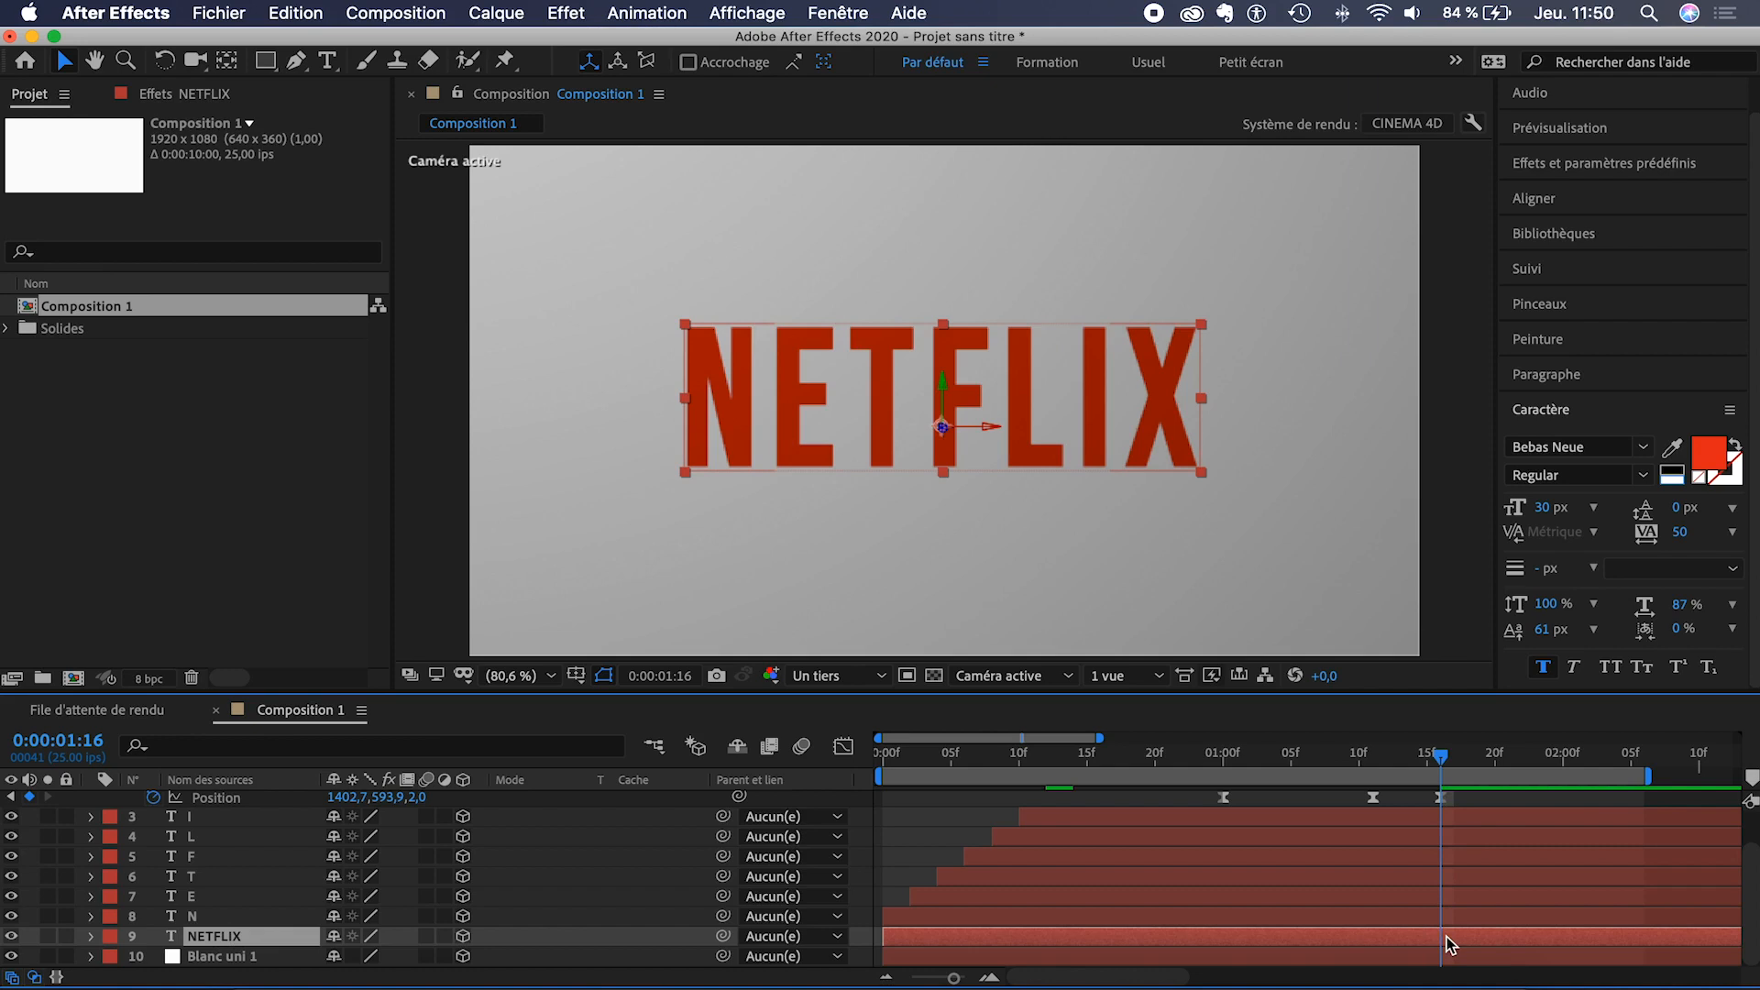
# - Split the NETFLIX text layer at 0:00:01:16 and delete the part before the cut
pyautogui.press('super+shift+d')
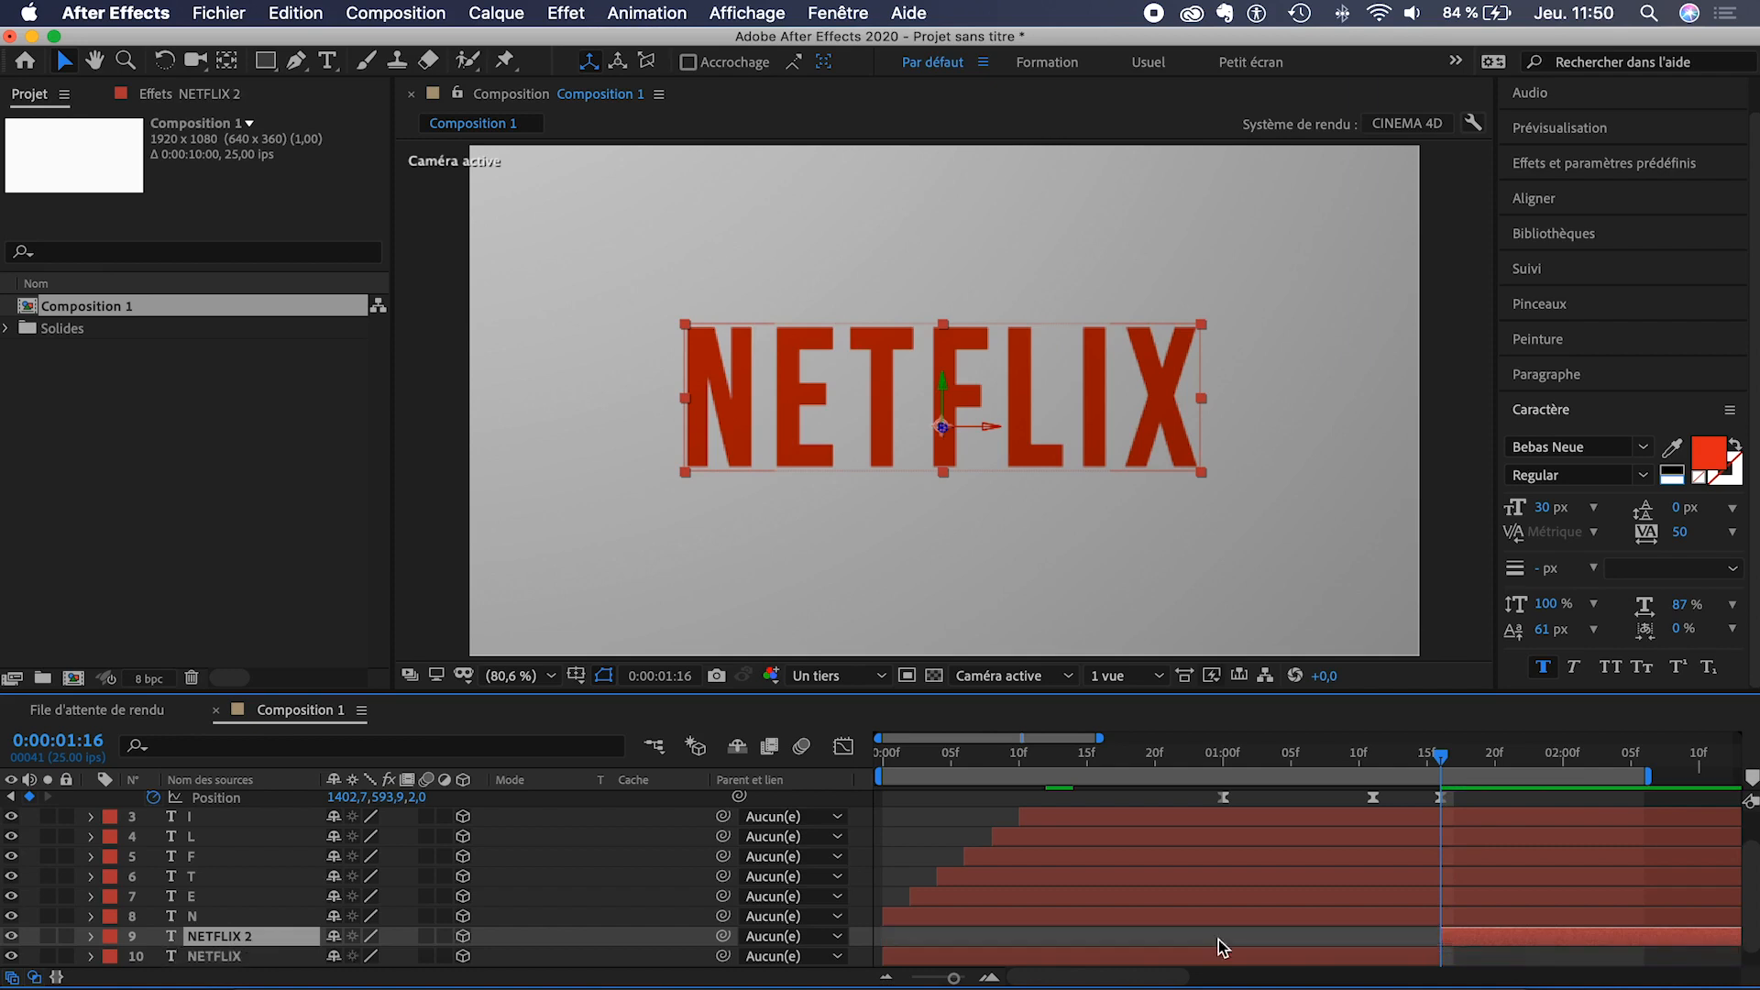
pyautogui.click(1223, 933)
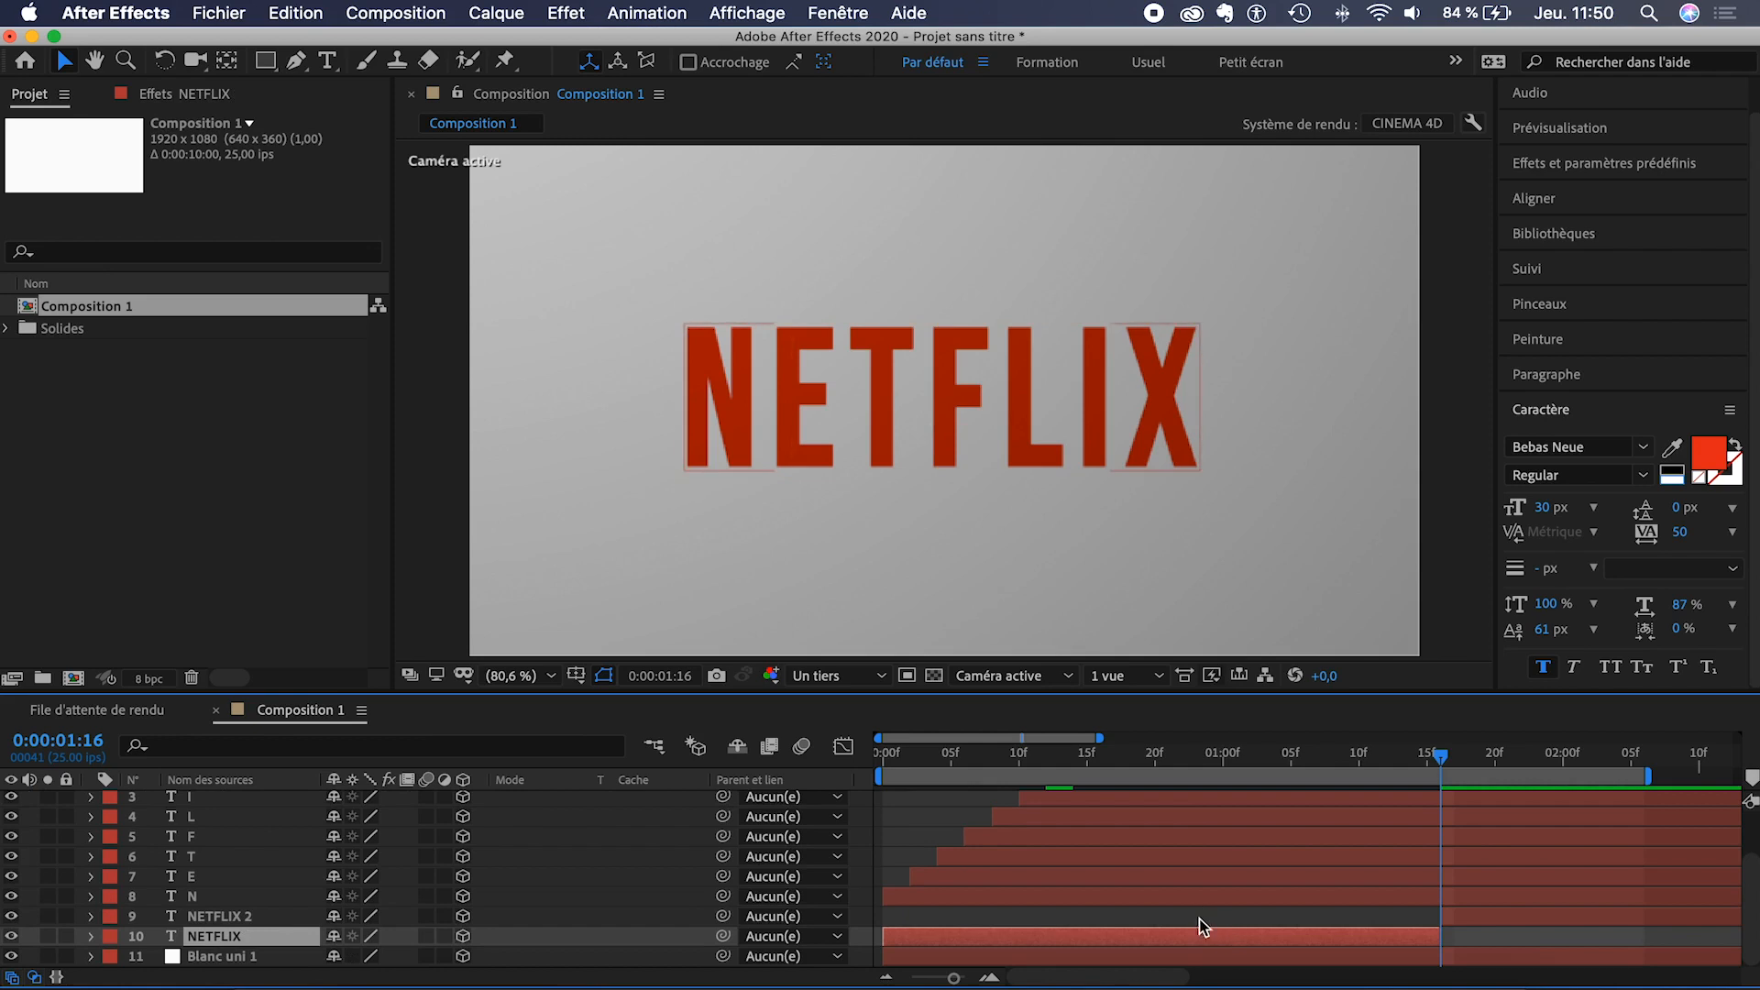
pyautogui.click(1384, 916)
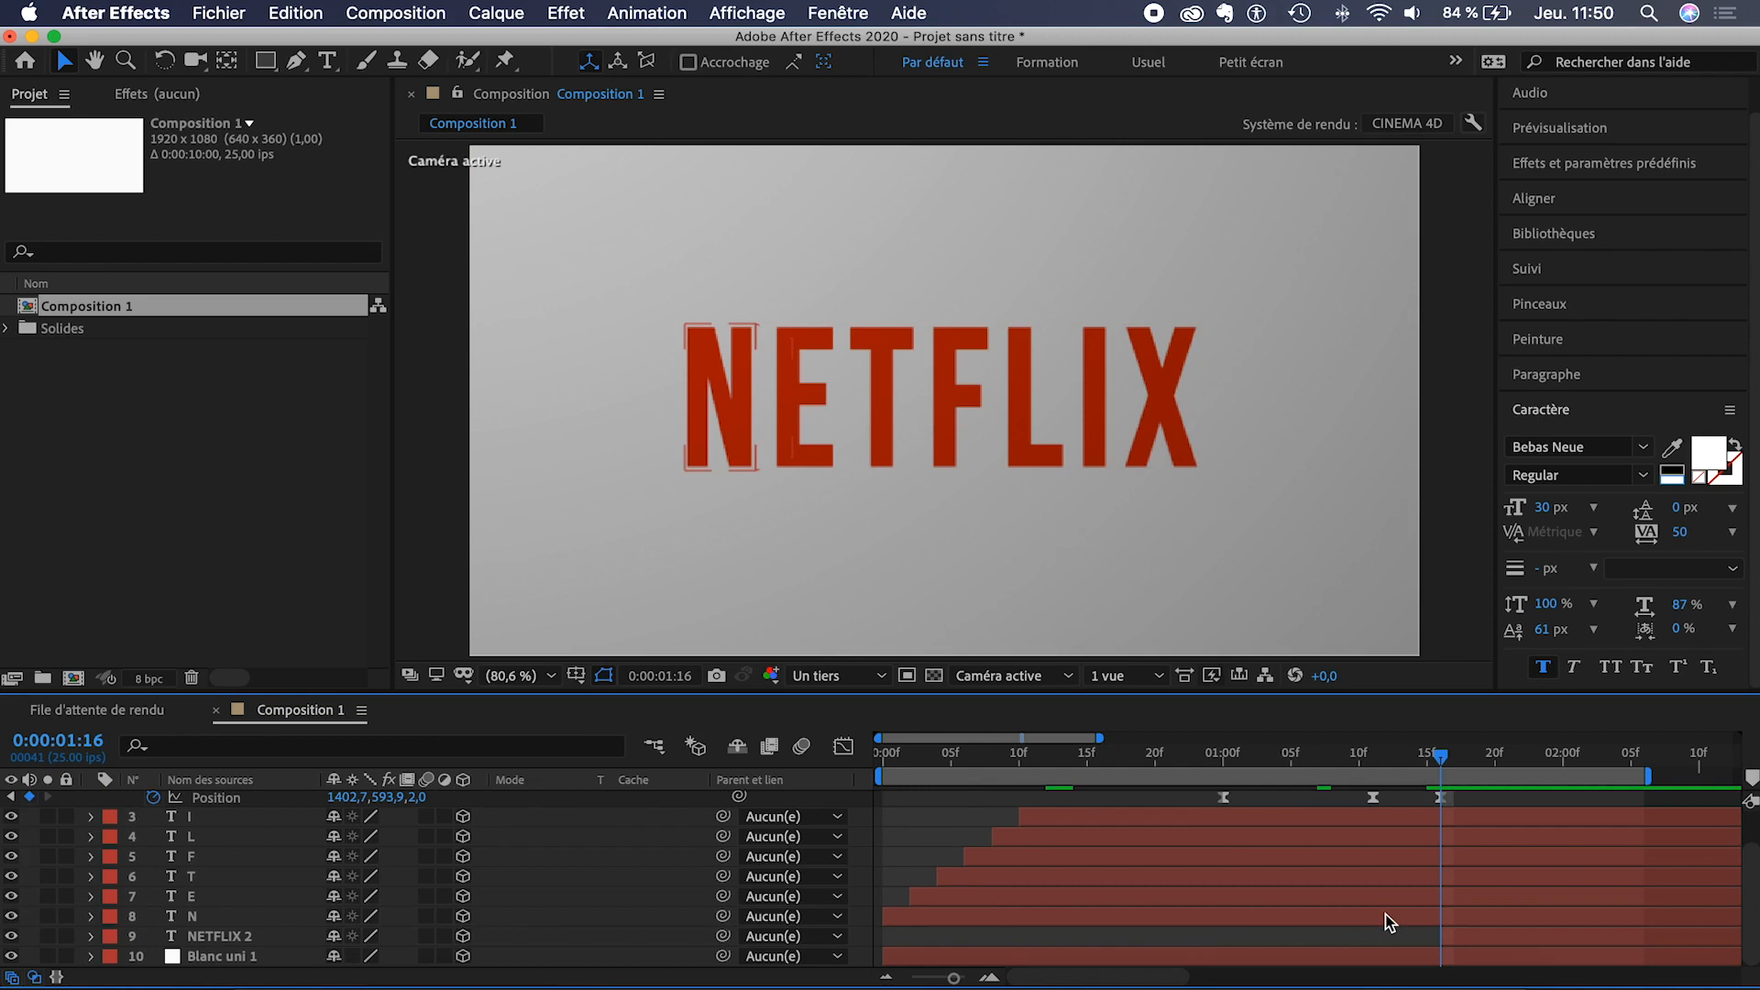
# - Preview the animation from 0:00:01:05 and from 0:00:00:01, and scrub to 0:00:01:16 to check the change to the red NETFLIX text
pyautogui.moveTo(1441, 757); pyautogui.dragTo(1293, 758)
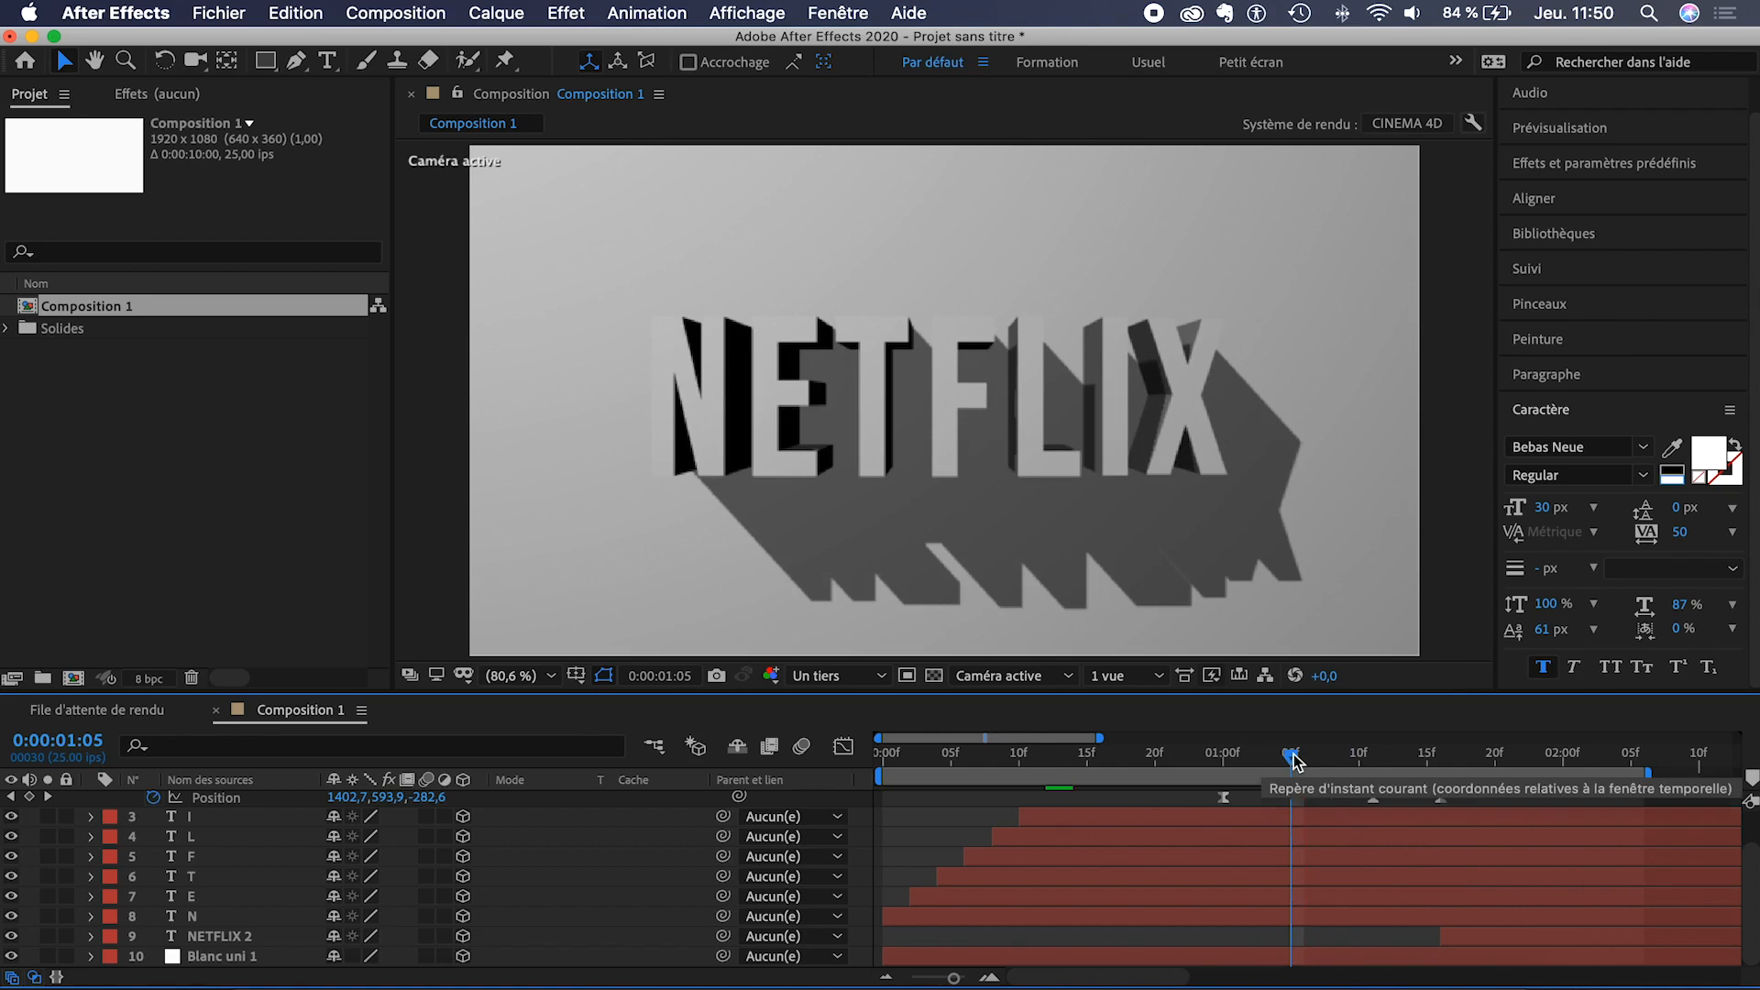
pyautogui.press('space')
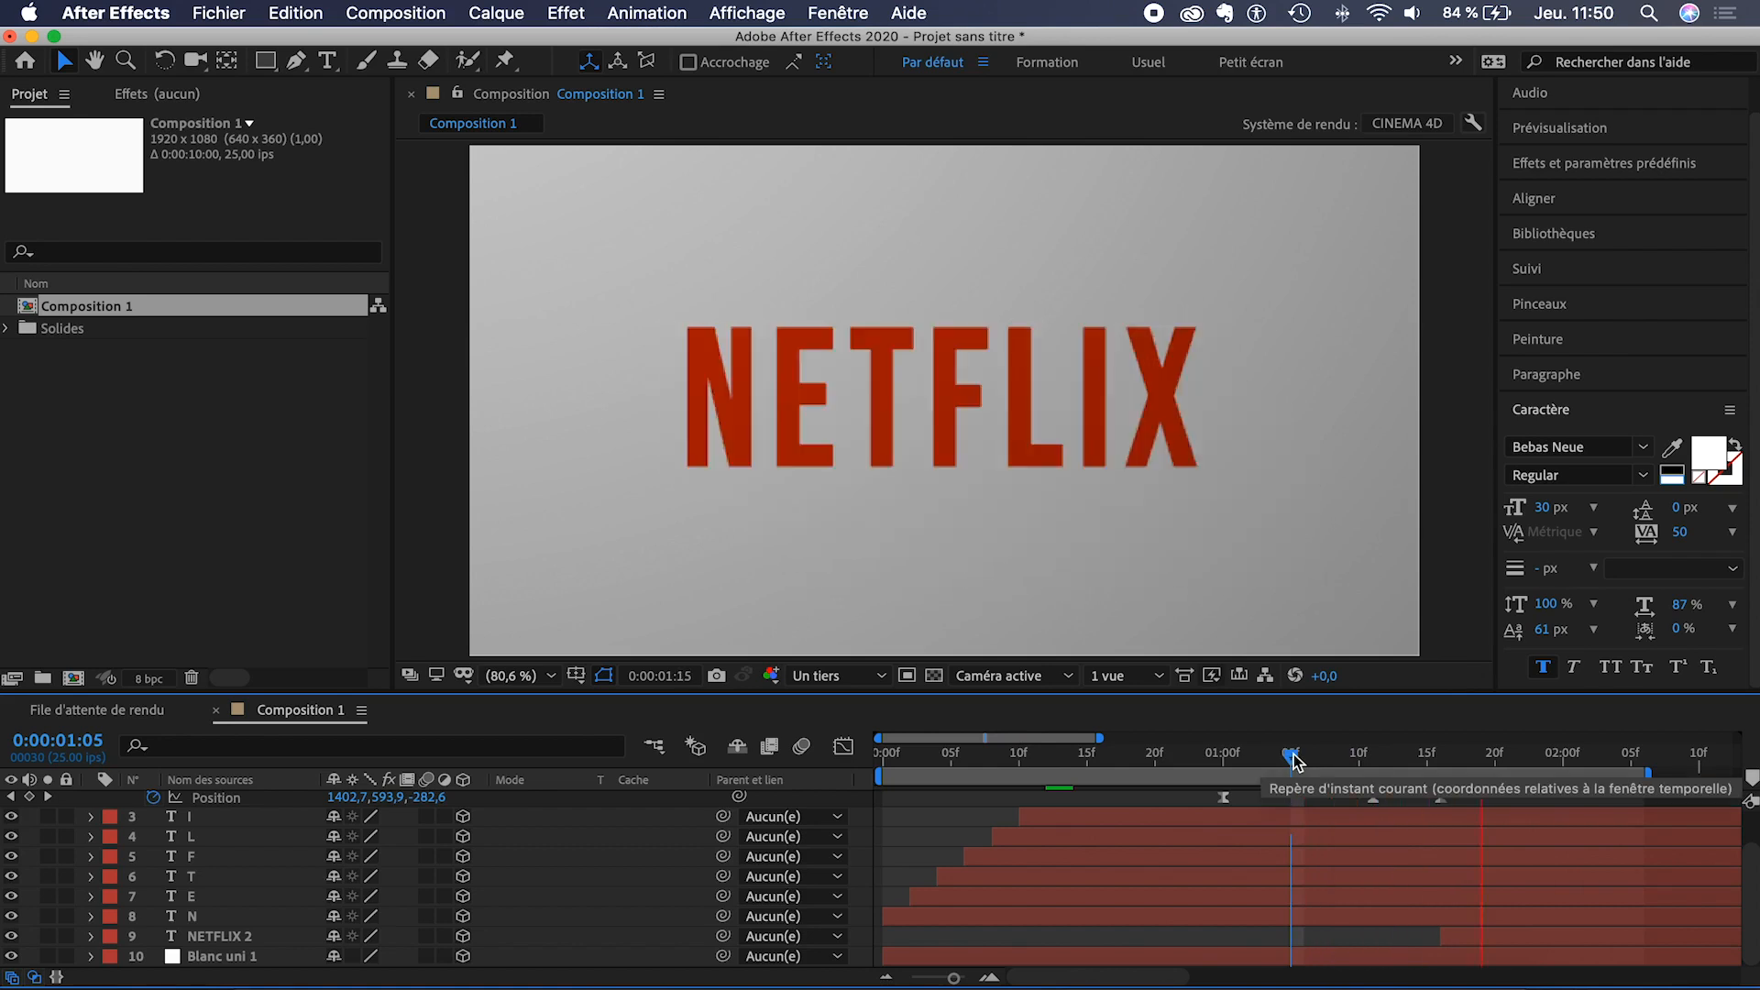
pyautogui.moveTo(1293, 759); pyautogui.dragTo(905, 767)
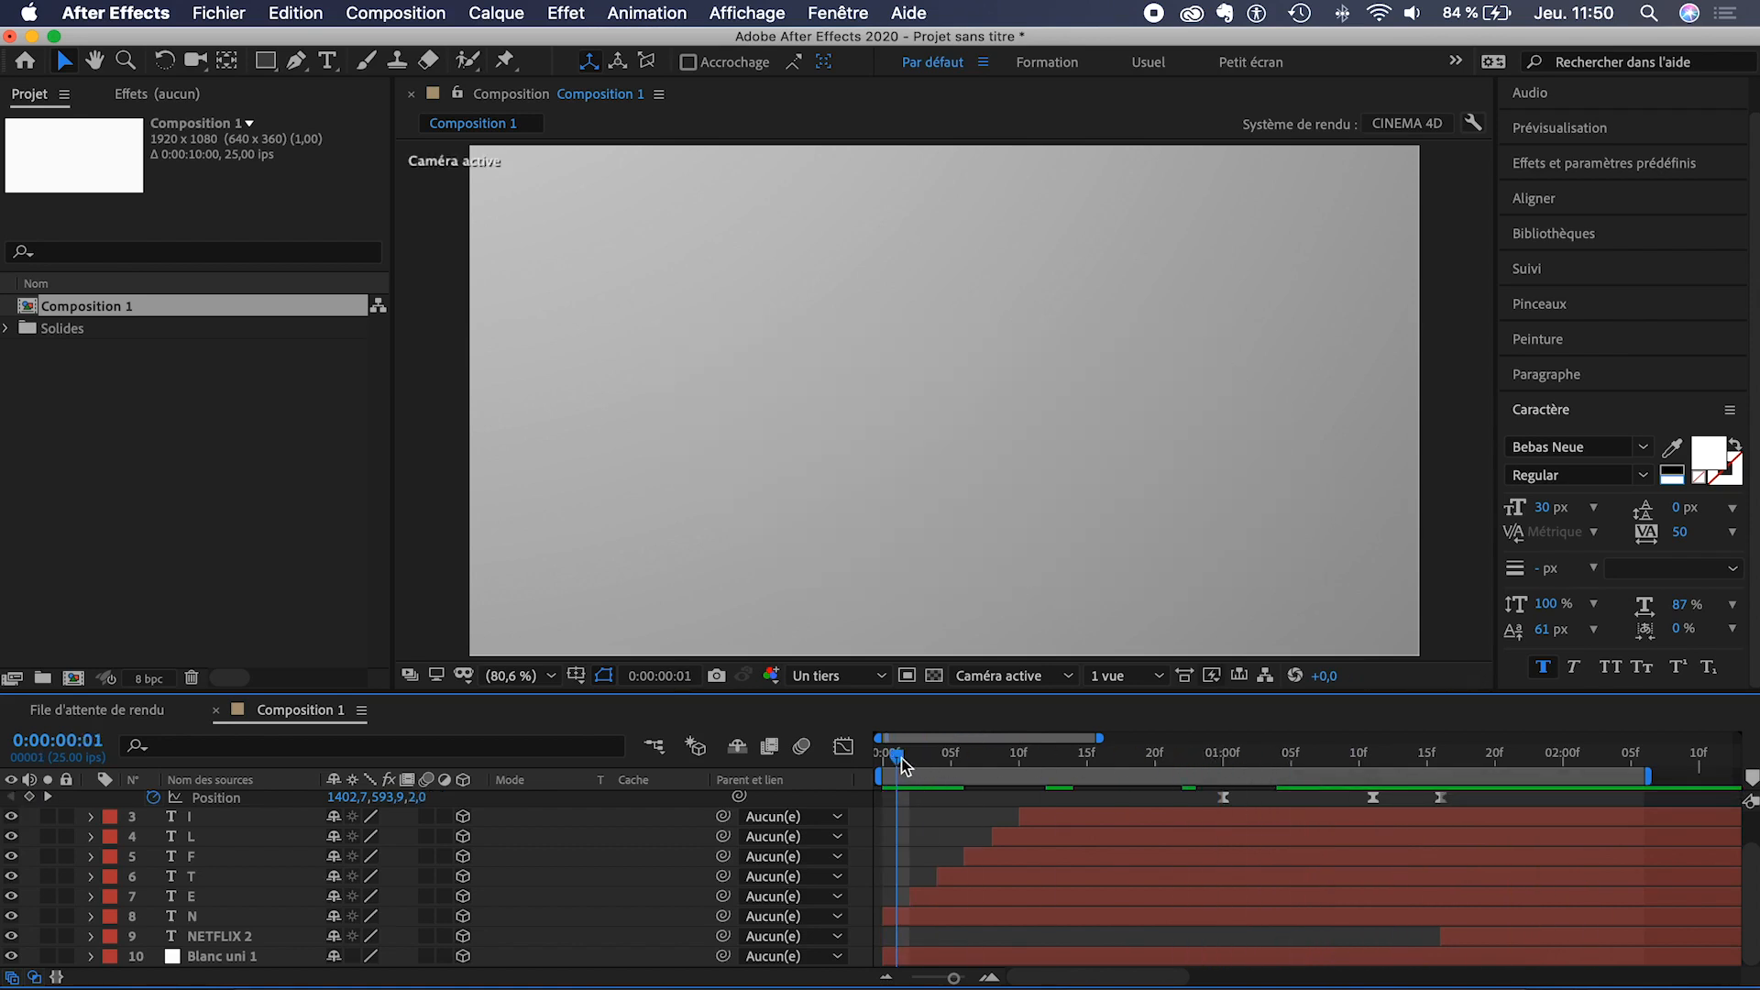
pyautogui.press('space')
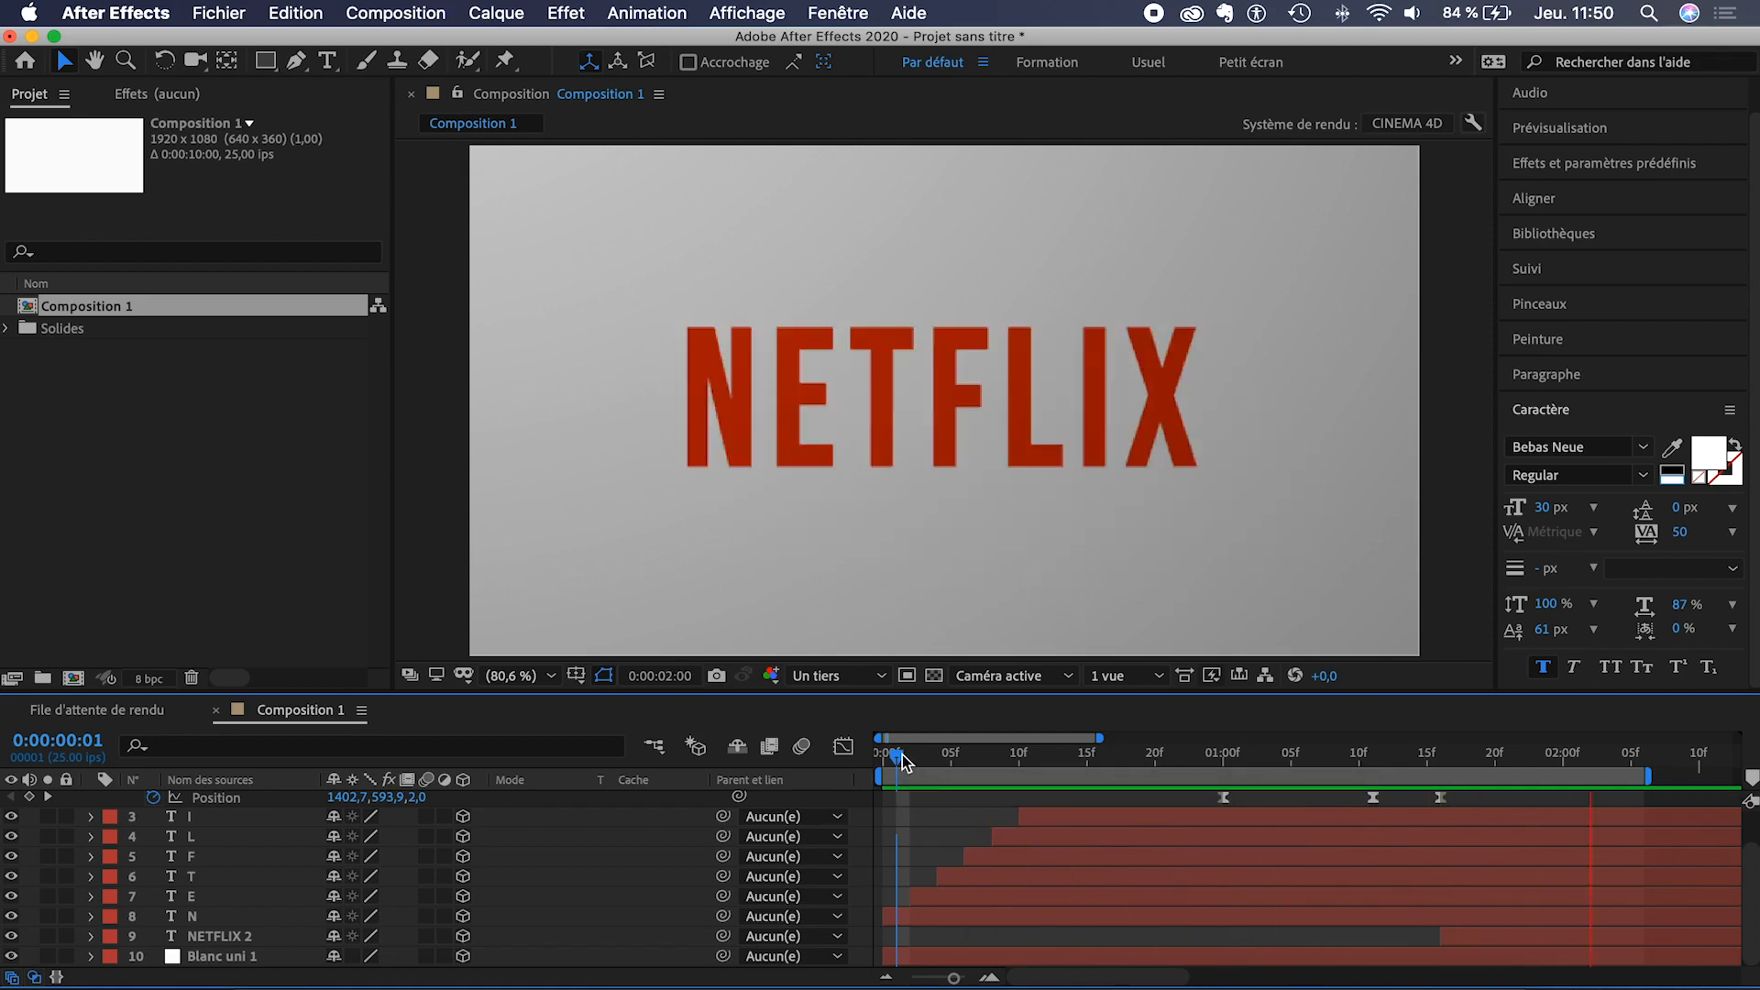
pyautogui.moveTo(898, 759); pyautogui.dragTo(1389, 764)
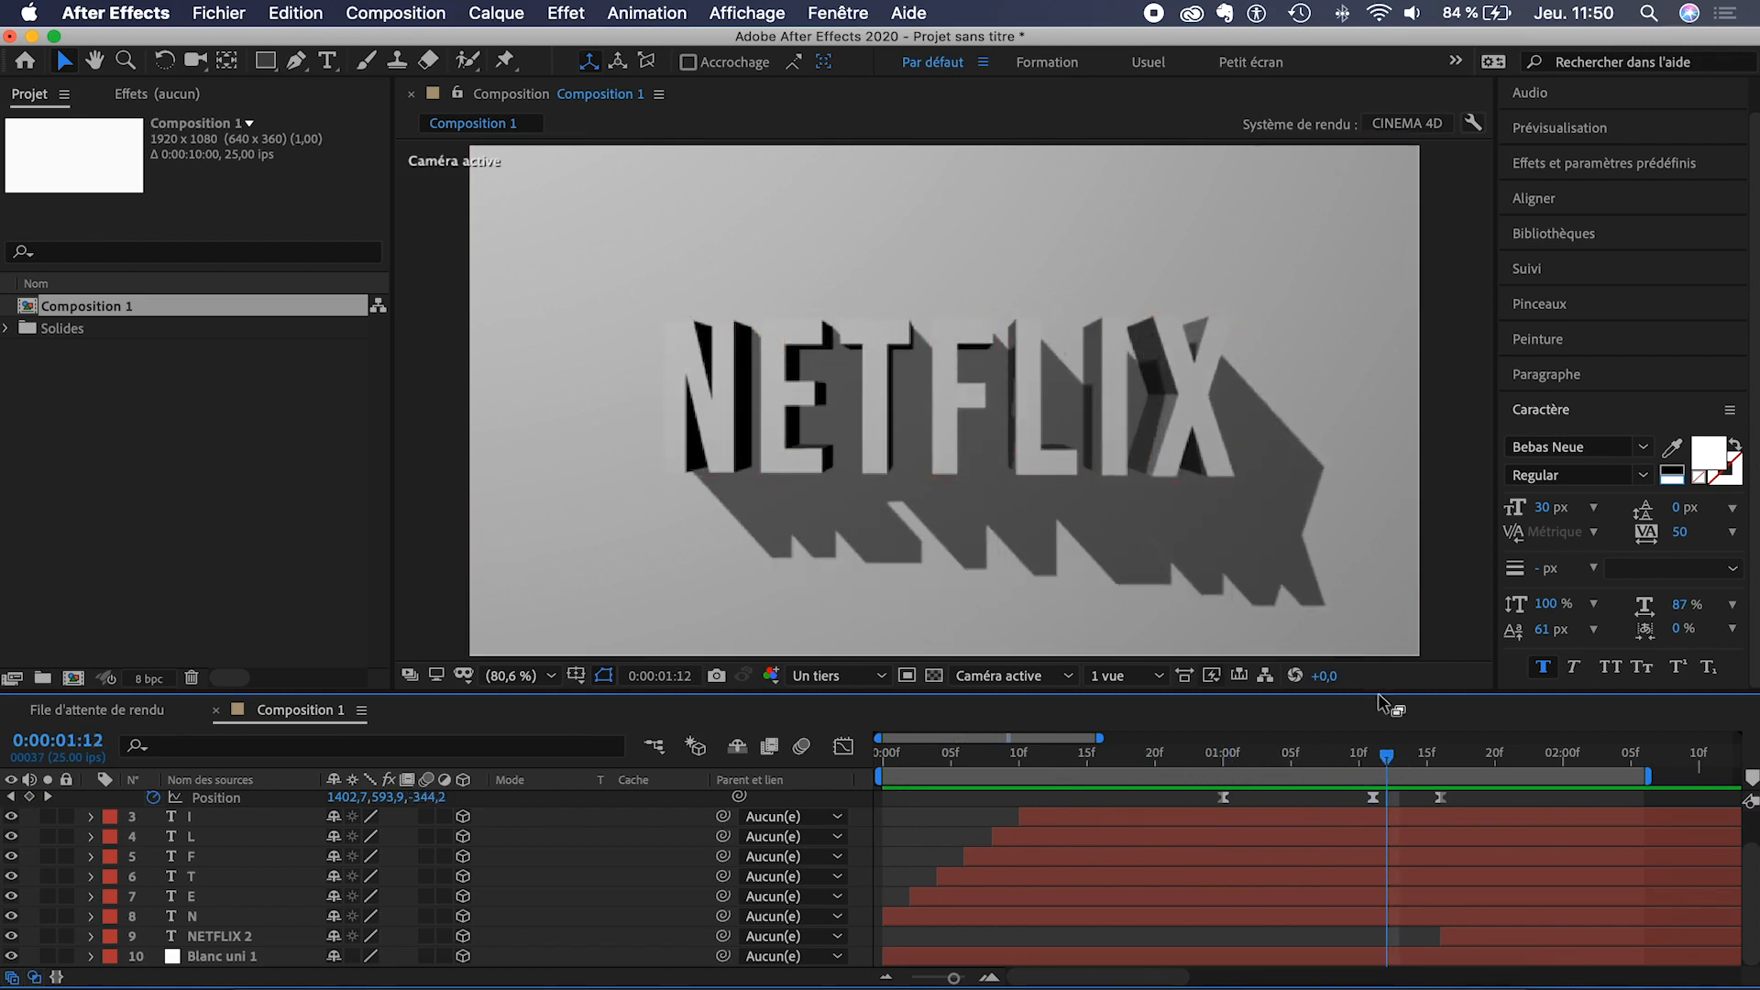
pyautogui.moveTo(1387, 759); pyautogui.dragTo(1441, 766)
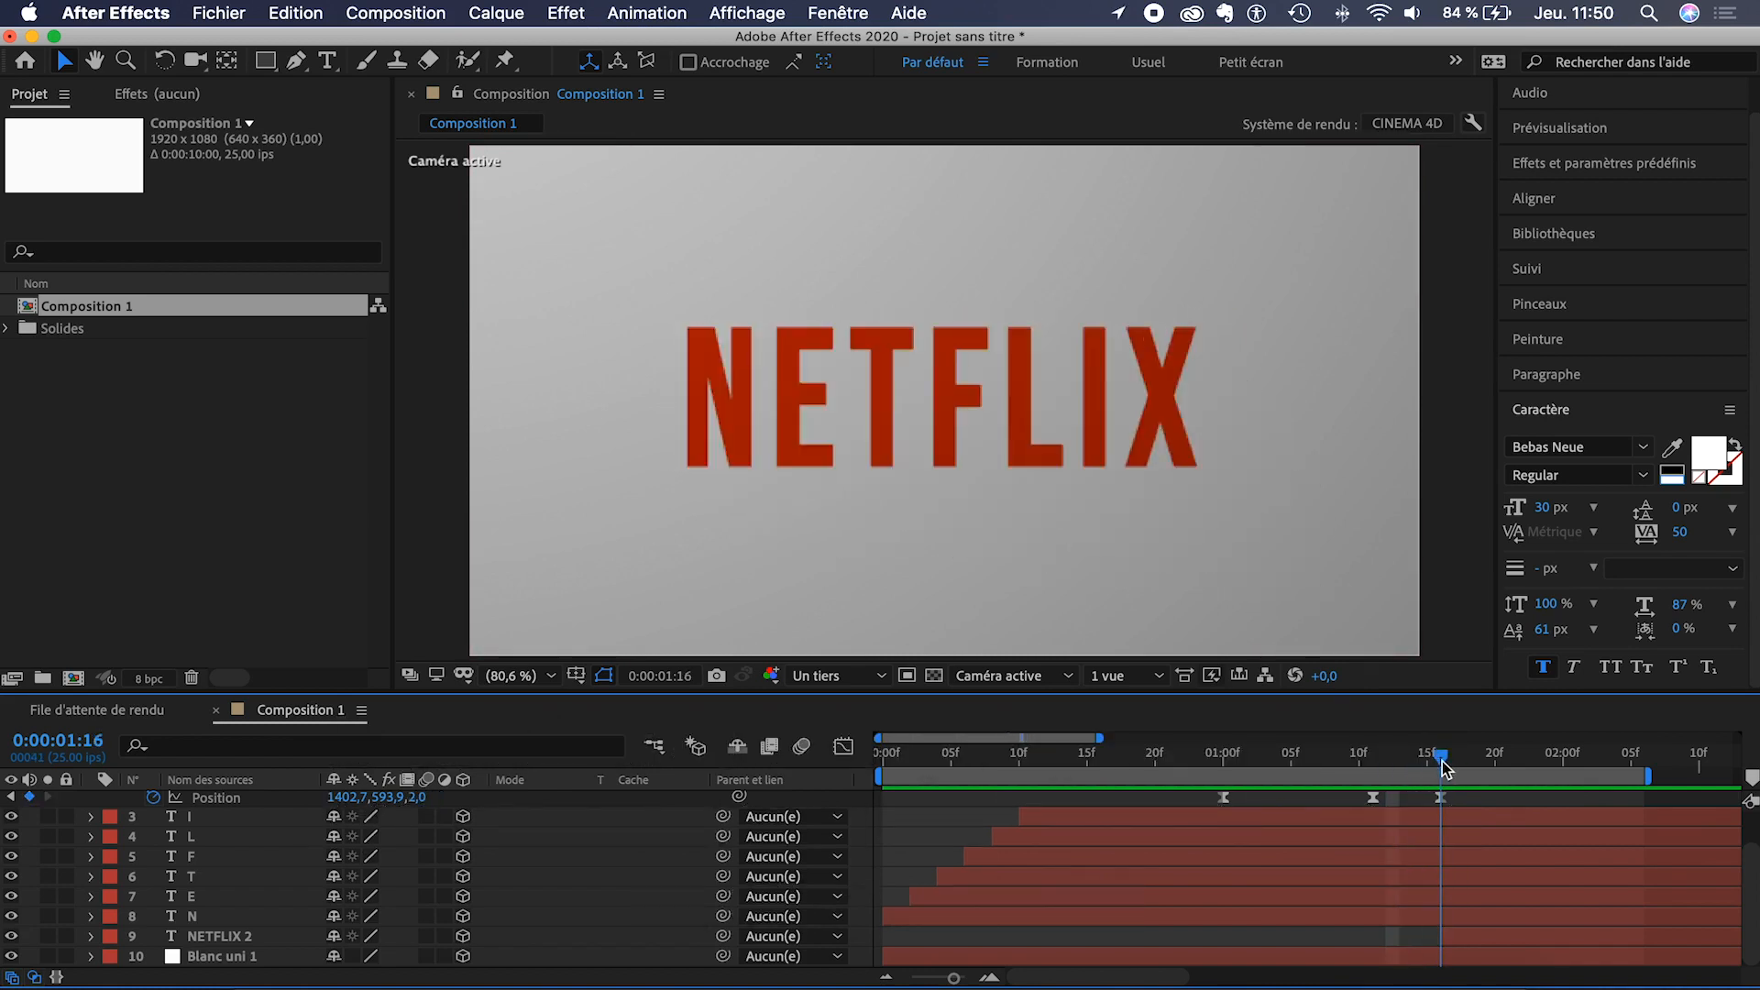
# - Select the NETFLIX 2 text layer and extend the end of the work area to about 0:00:03:15
pyautogui.click(1461, 937)
pyautogui.hscroll(5, 1405, 850)
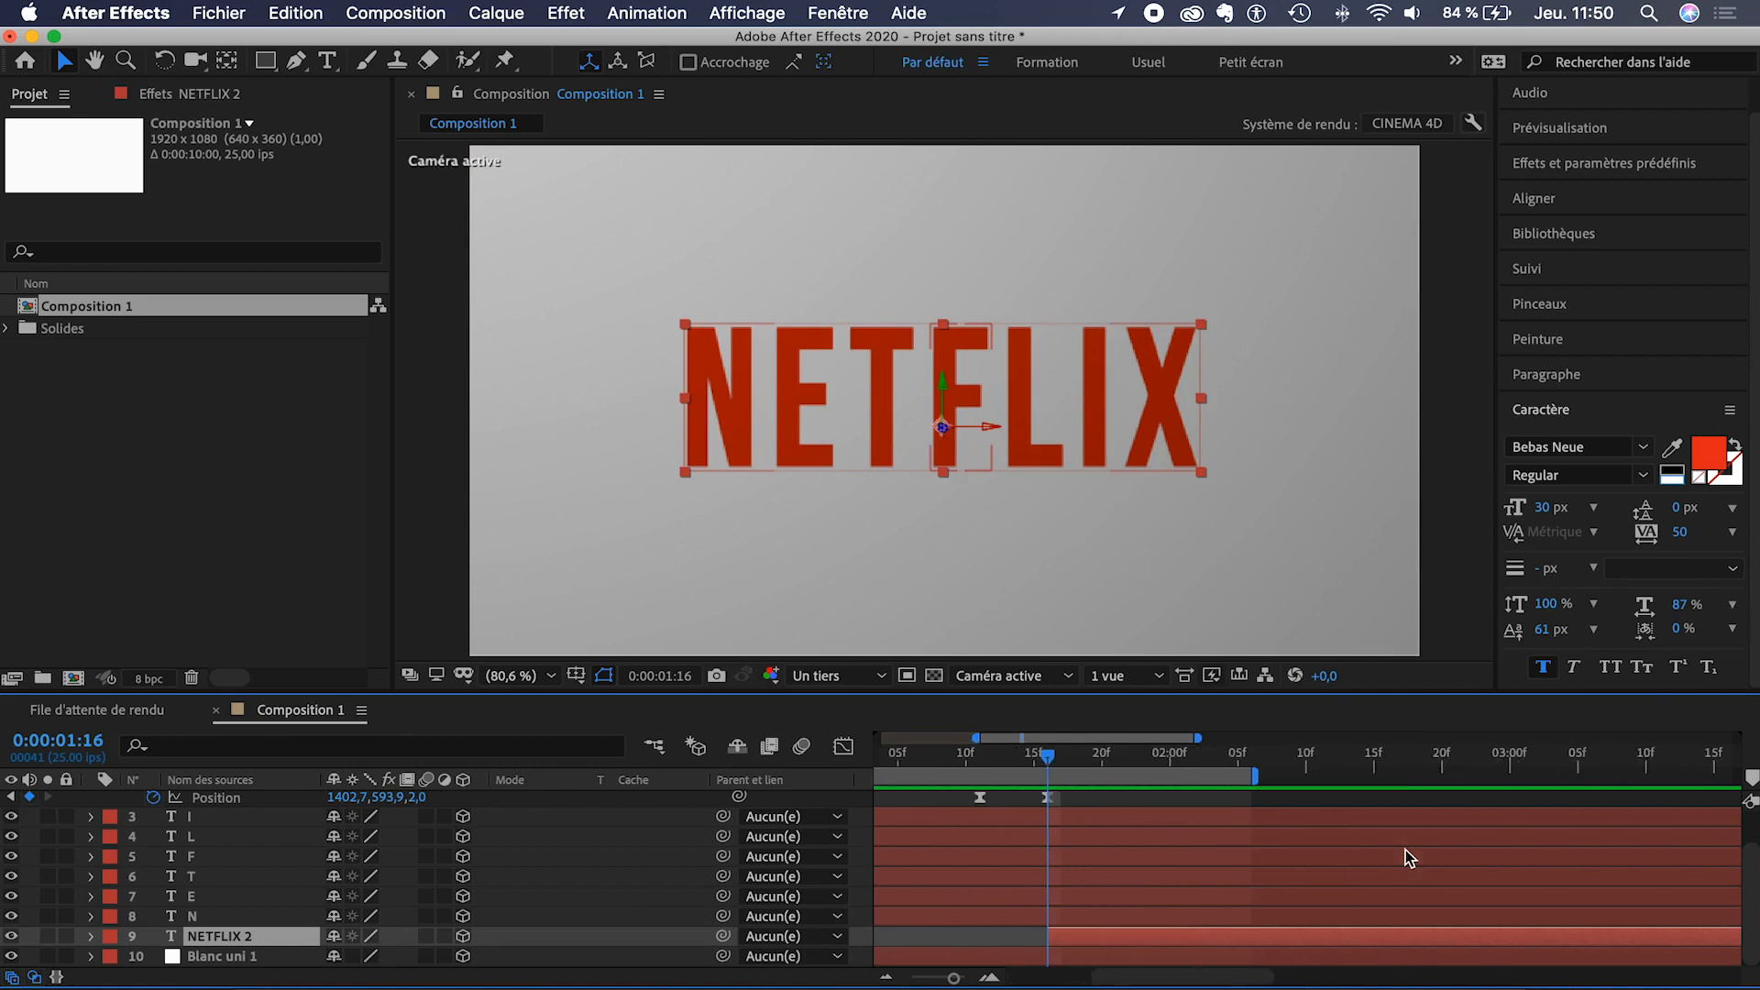
pyautogui.moveTo(1254, 778); pyautogui.dragTo(1622, 777)
pyautogui.scroll(-2, 1003, 866)
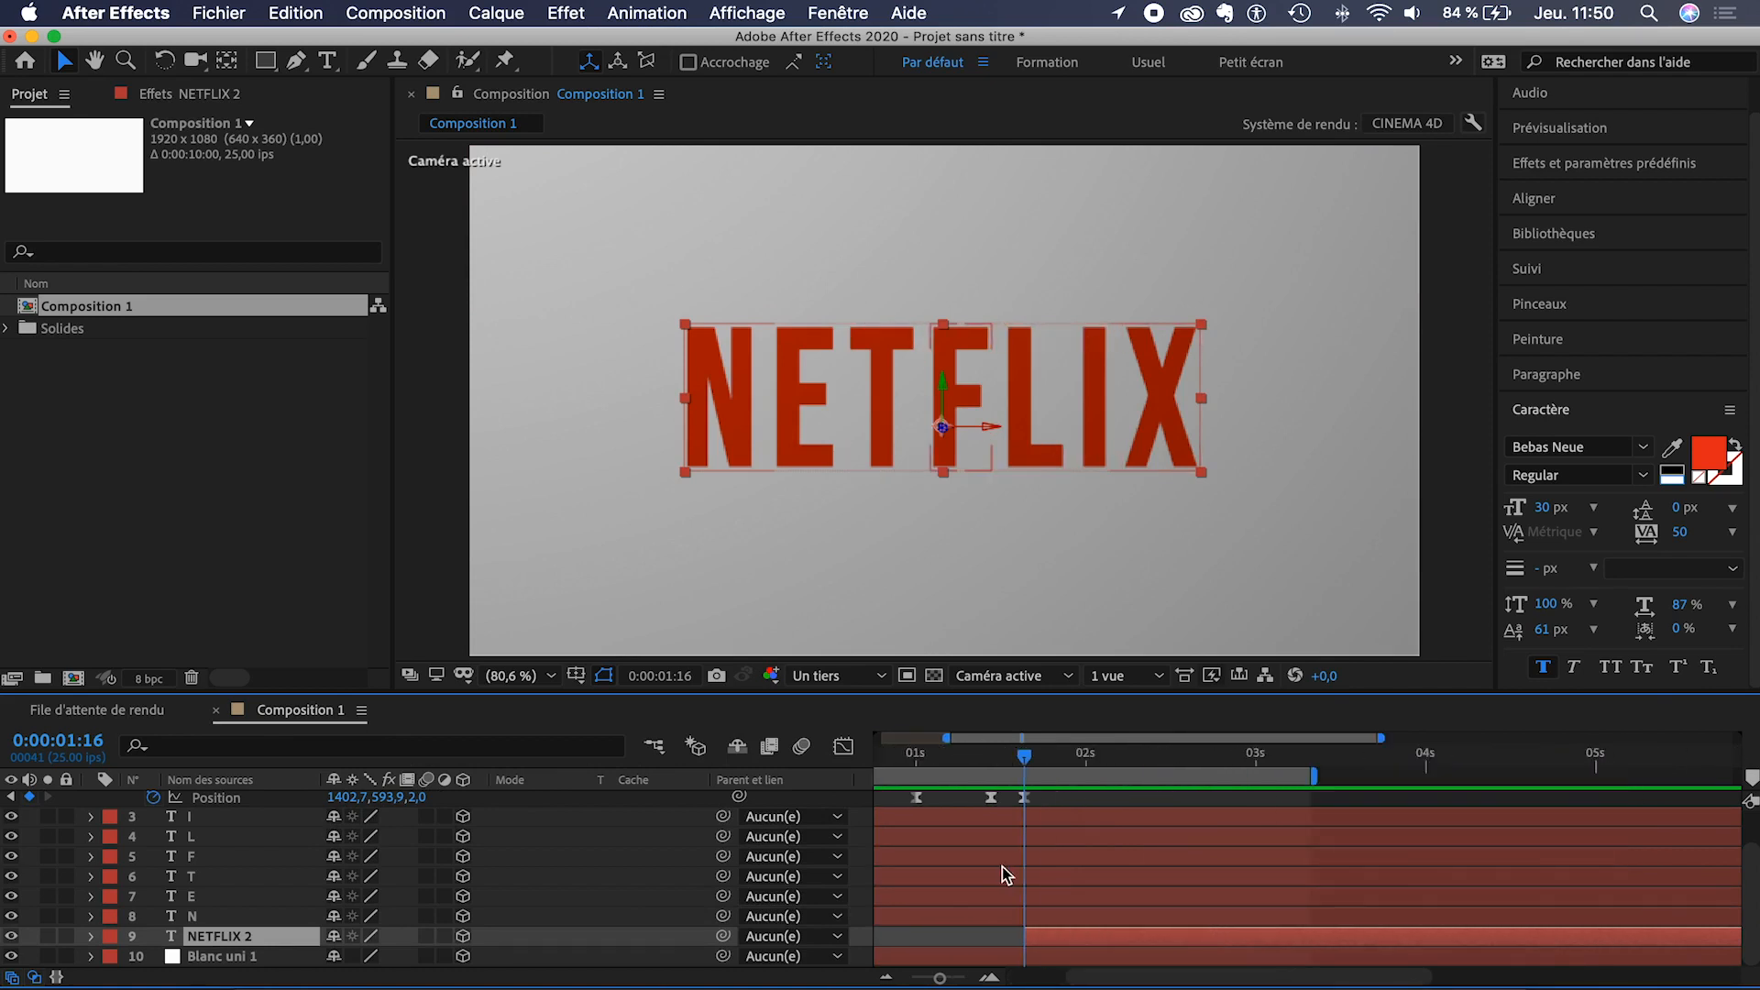
pyautogui.moveTo(1318, 778); pyautogui.dragTo(1357, 779)
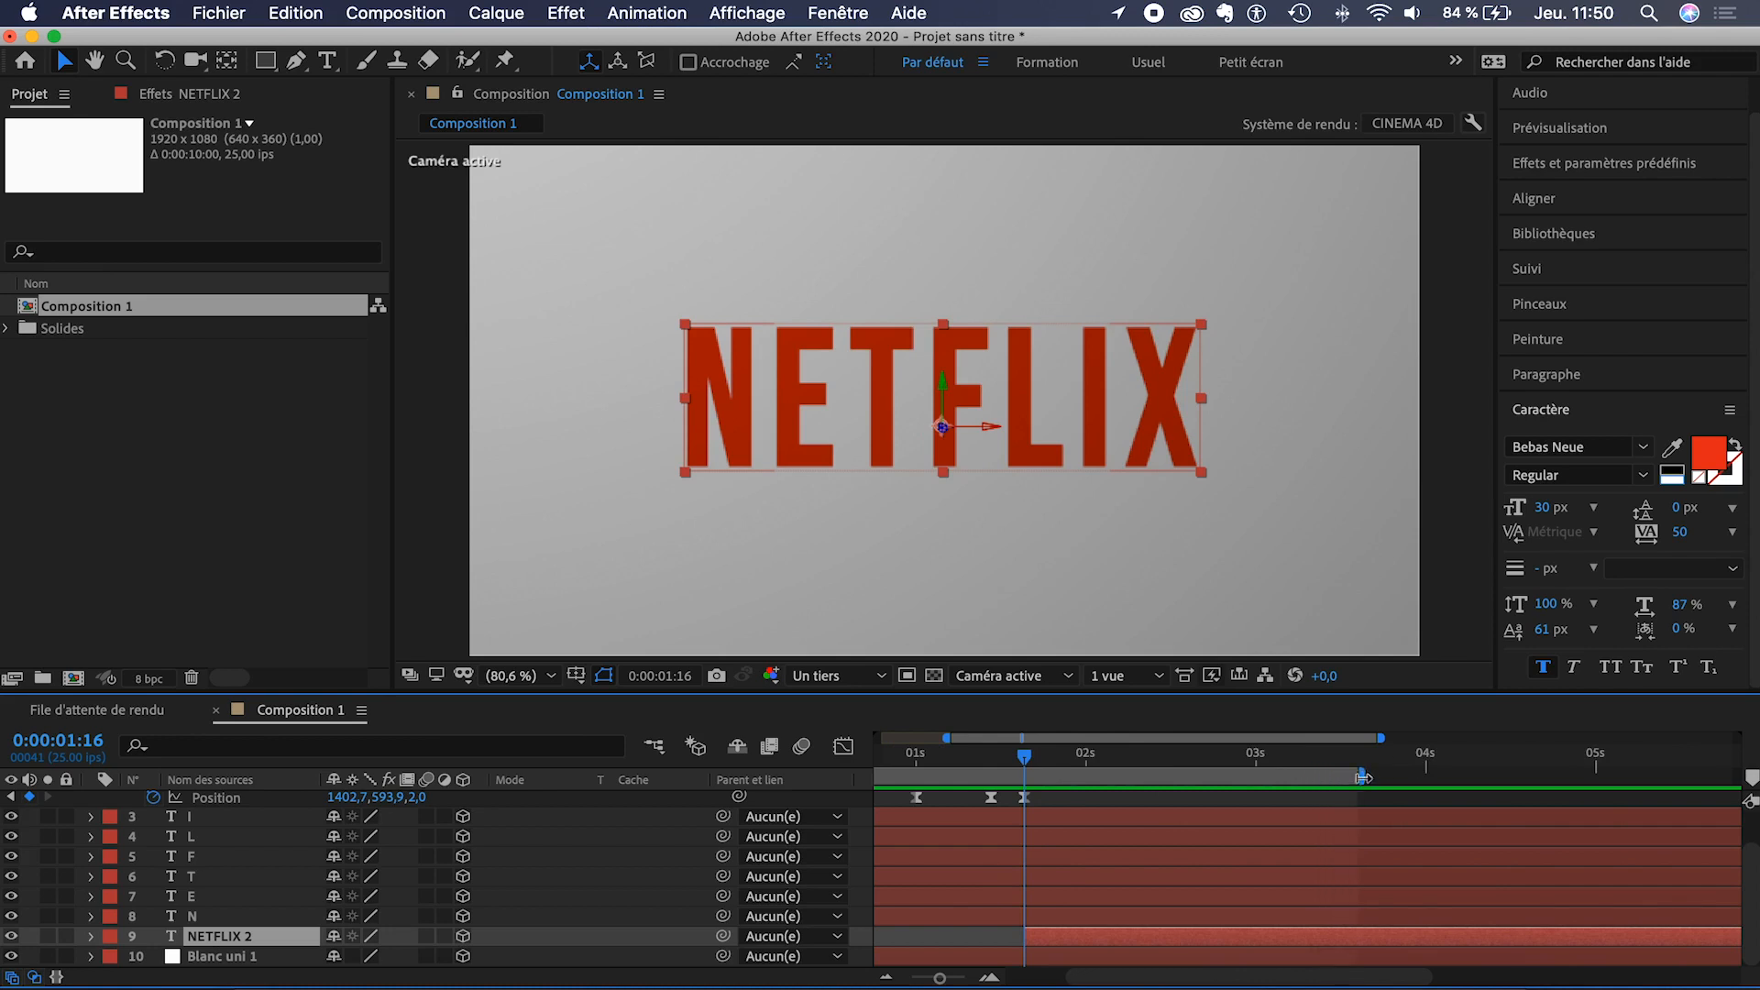
# - Animate the NETFLIX 2 layer's Scale with a keyframe at 0:00:01:16 and one of 1195.1% at 0:00:03:15
pyautogui.press('s')
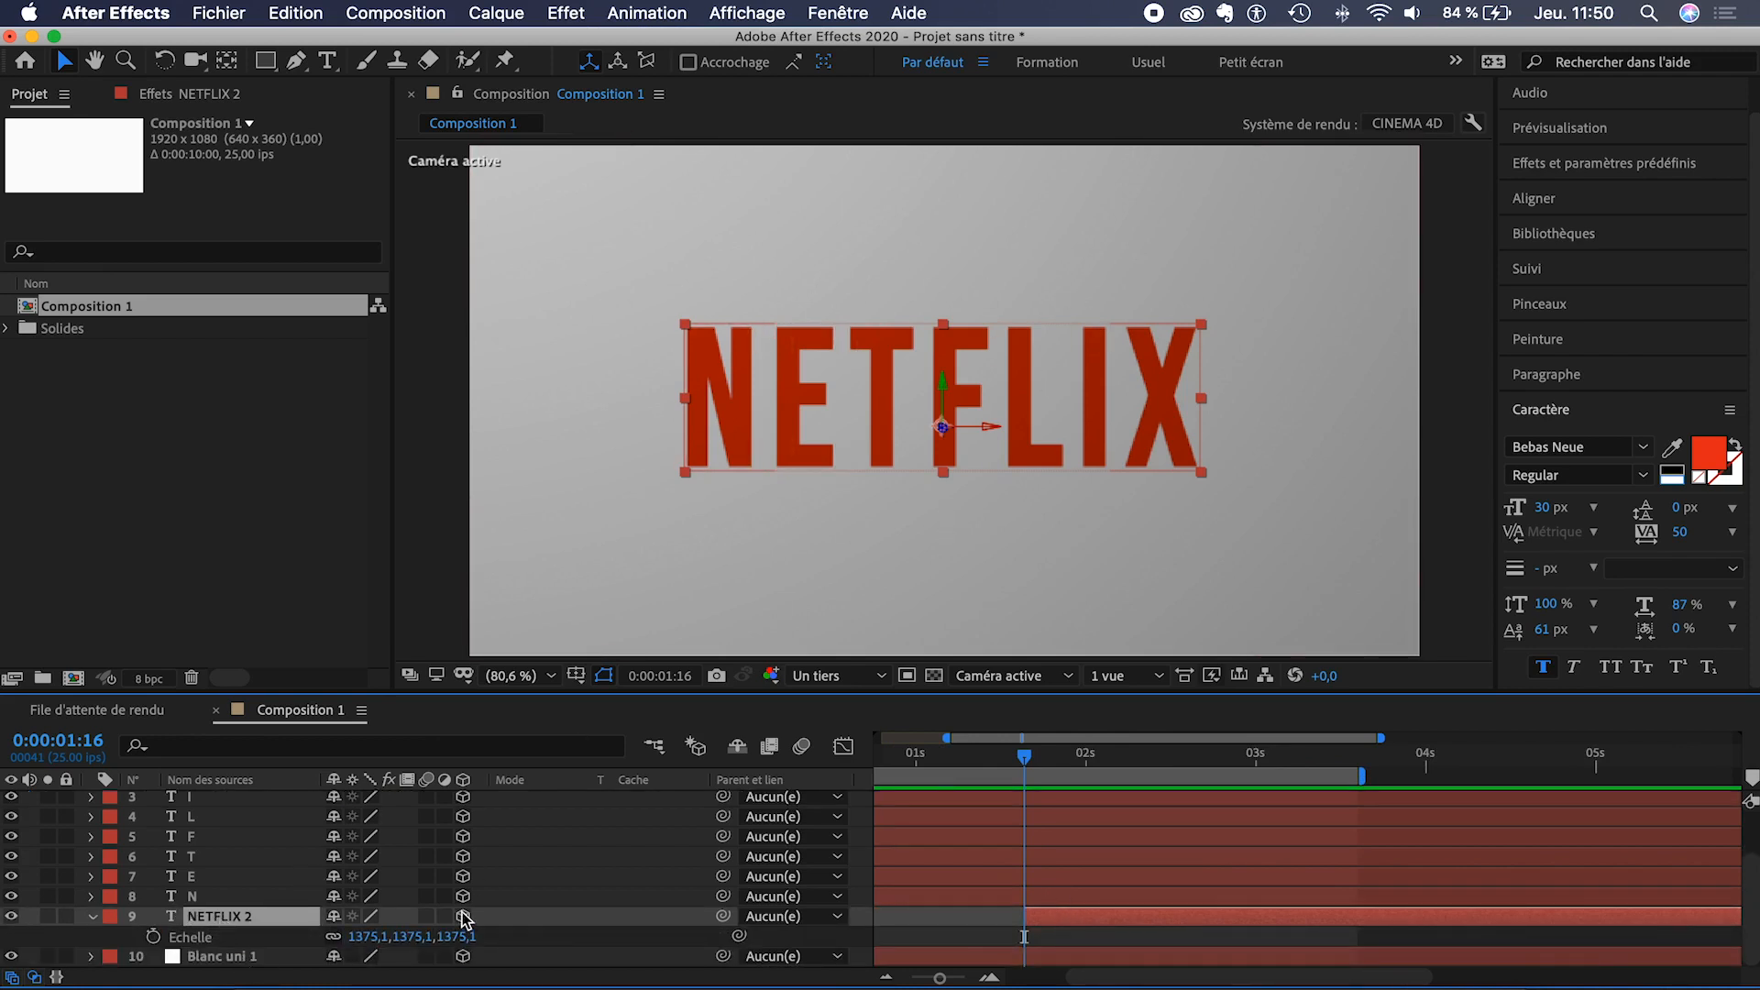
pyautogui.click(153, 936)
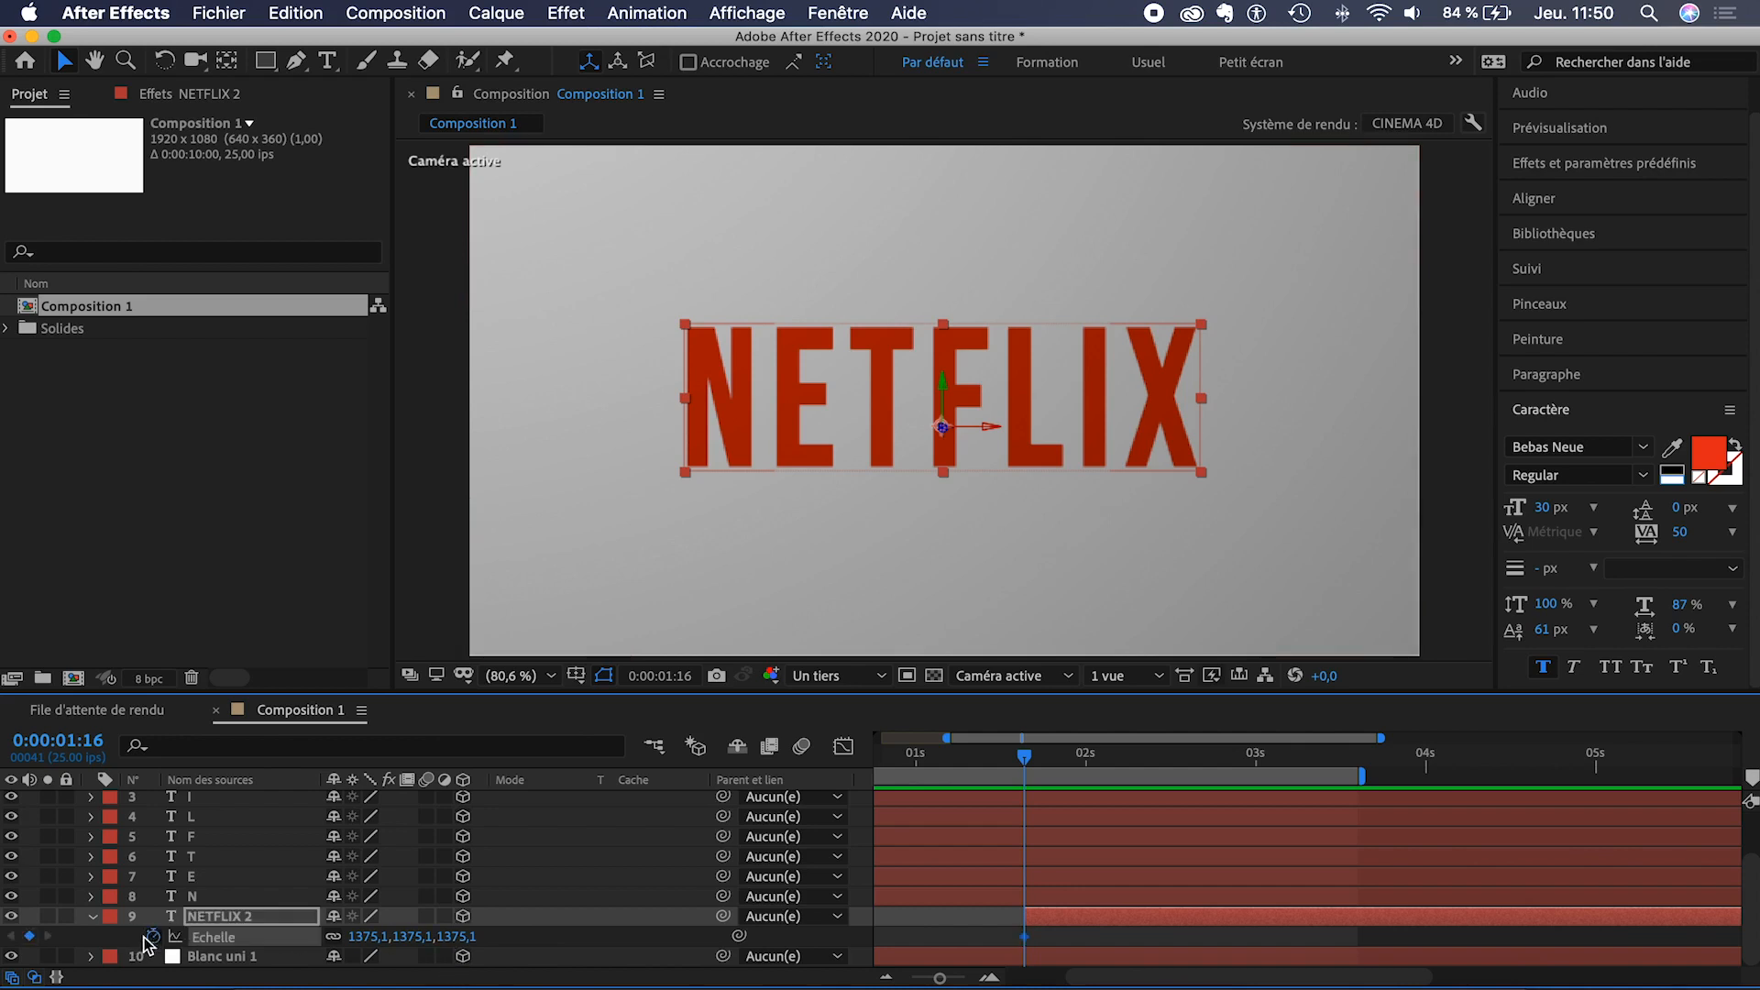
pyautogui.moveTo(1174, 760); pyautogui.dragTo(1359, 761)
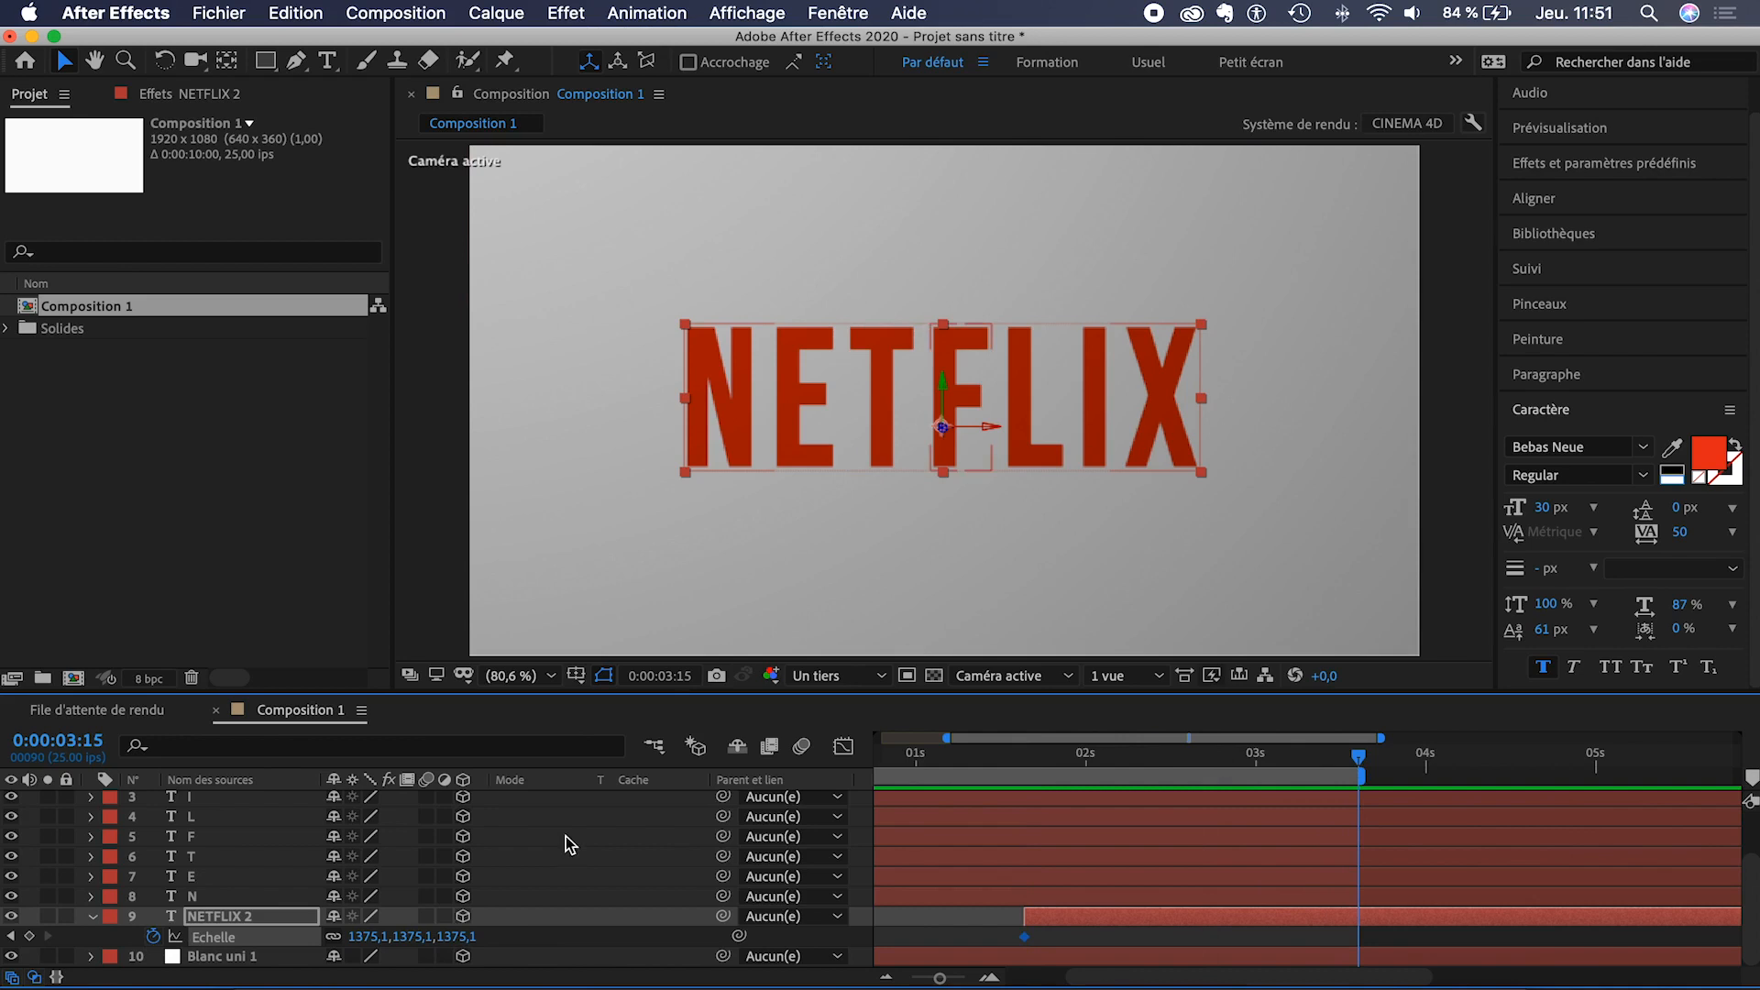
pyautogui.moveTo(452, 937); pyautogui.dragTo(232, 926)
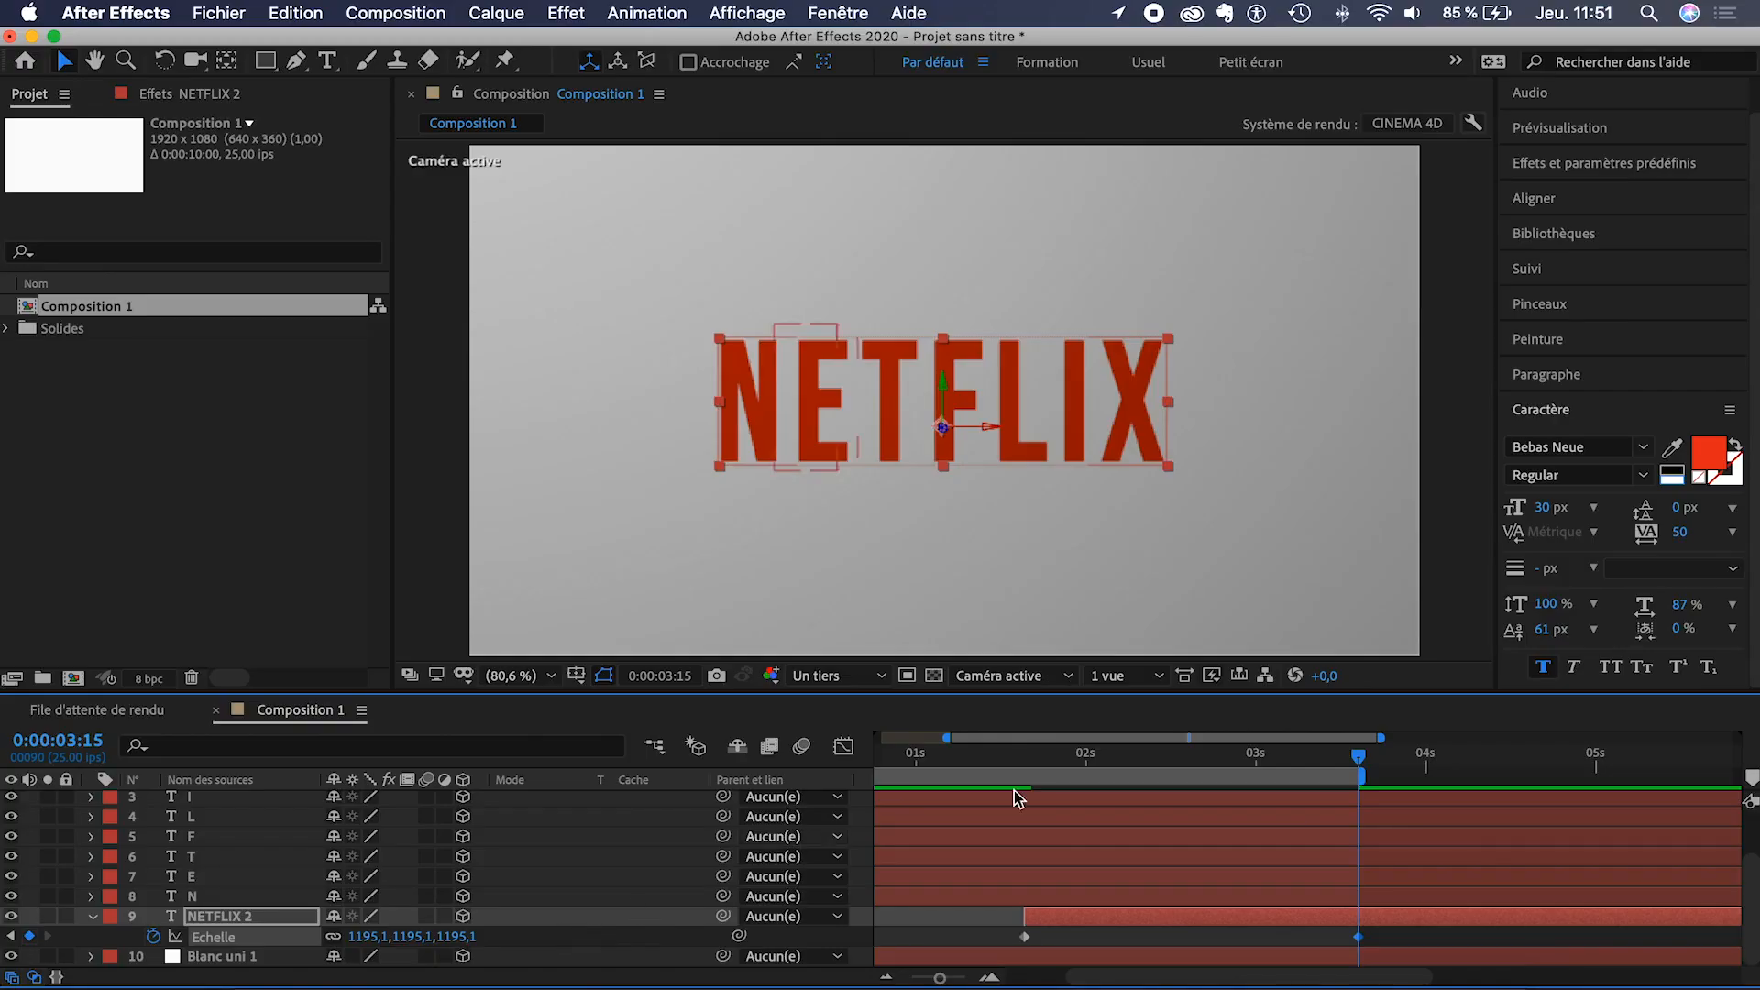
pyautogui.moveTo(1358, 759)
pyautogui.mouseDown()
pyautogui.moveTo(1045, 760)
pyautogui.moveTo(1358, 759)
pyautogui.mouseUp()
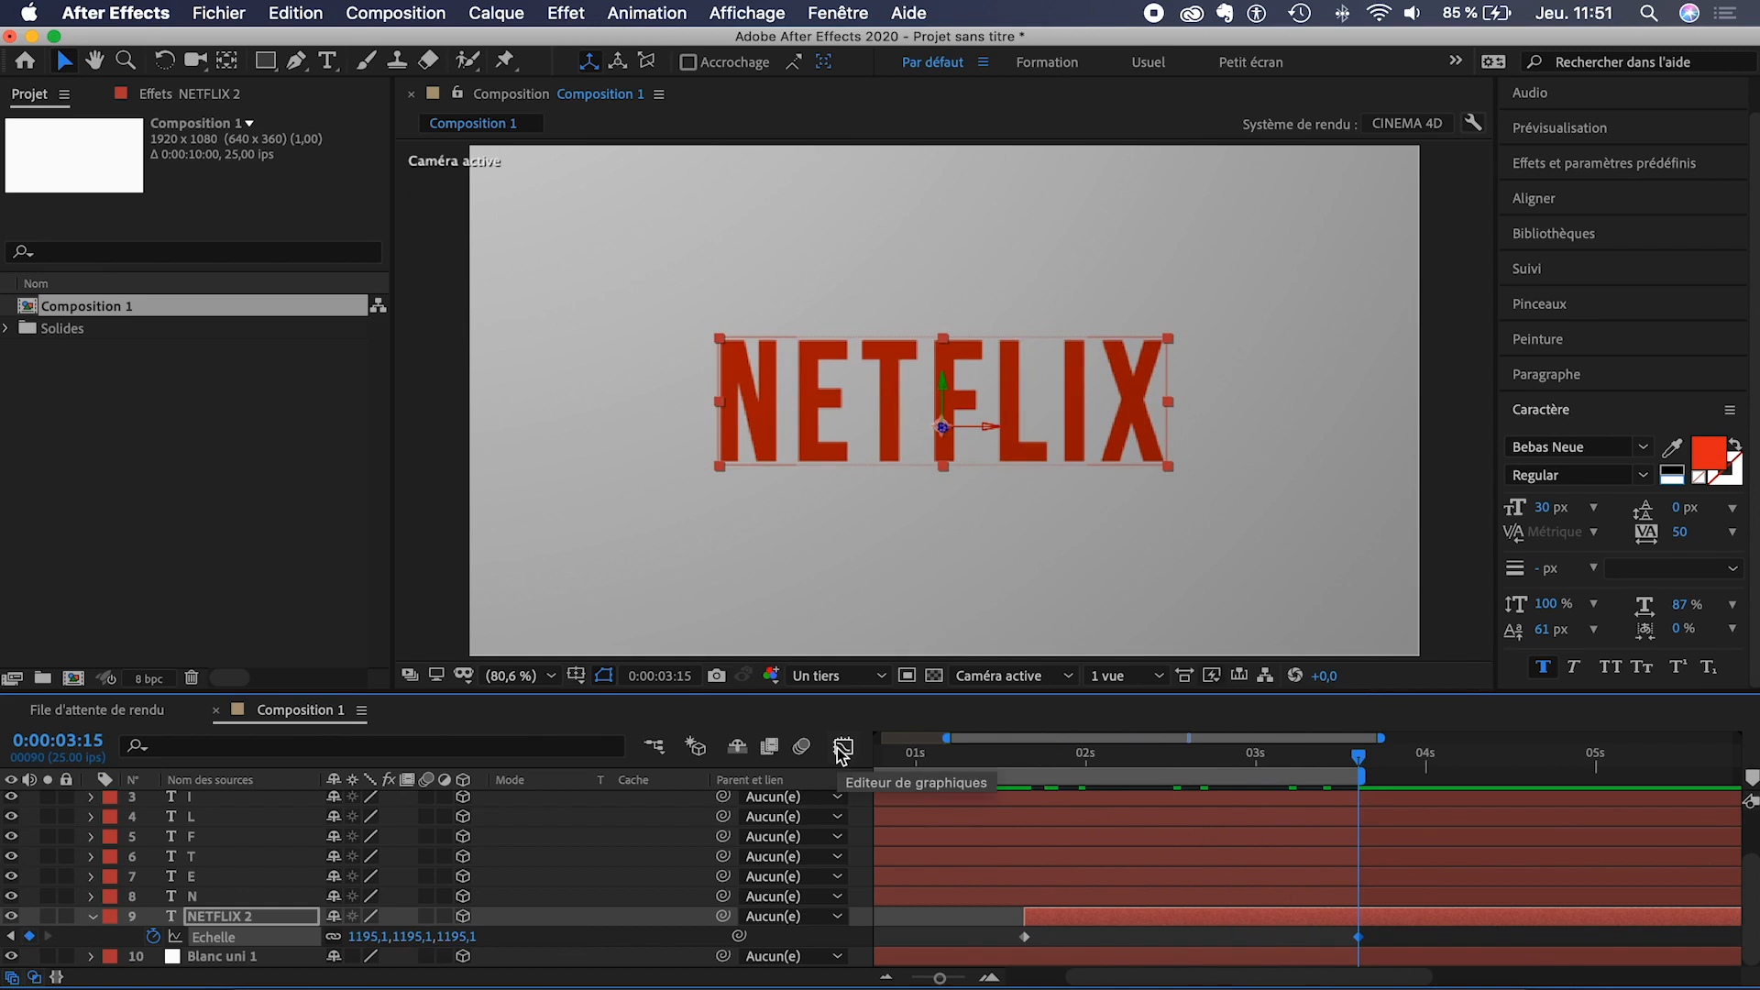
# - Ease both NETFLIX 2 Scale keyframes in the speed graph, giving a sharp start and a long gradual slowdown
pyautogui.click(843, 748)
pyautogui.moveTo(961, 882); pyautogui.dragTo(1655, 965)
pyautogui.click(1520, 955)
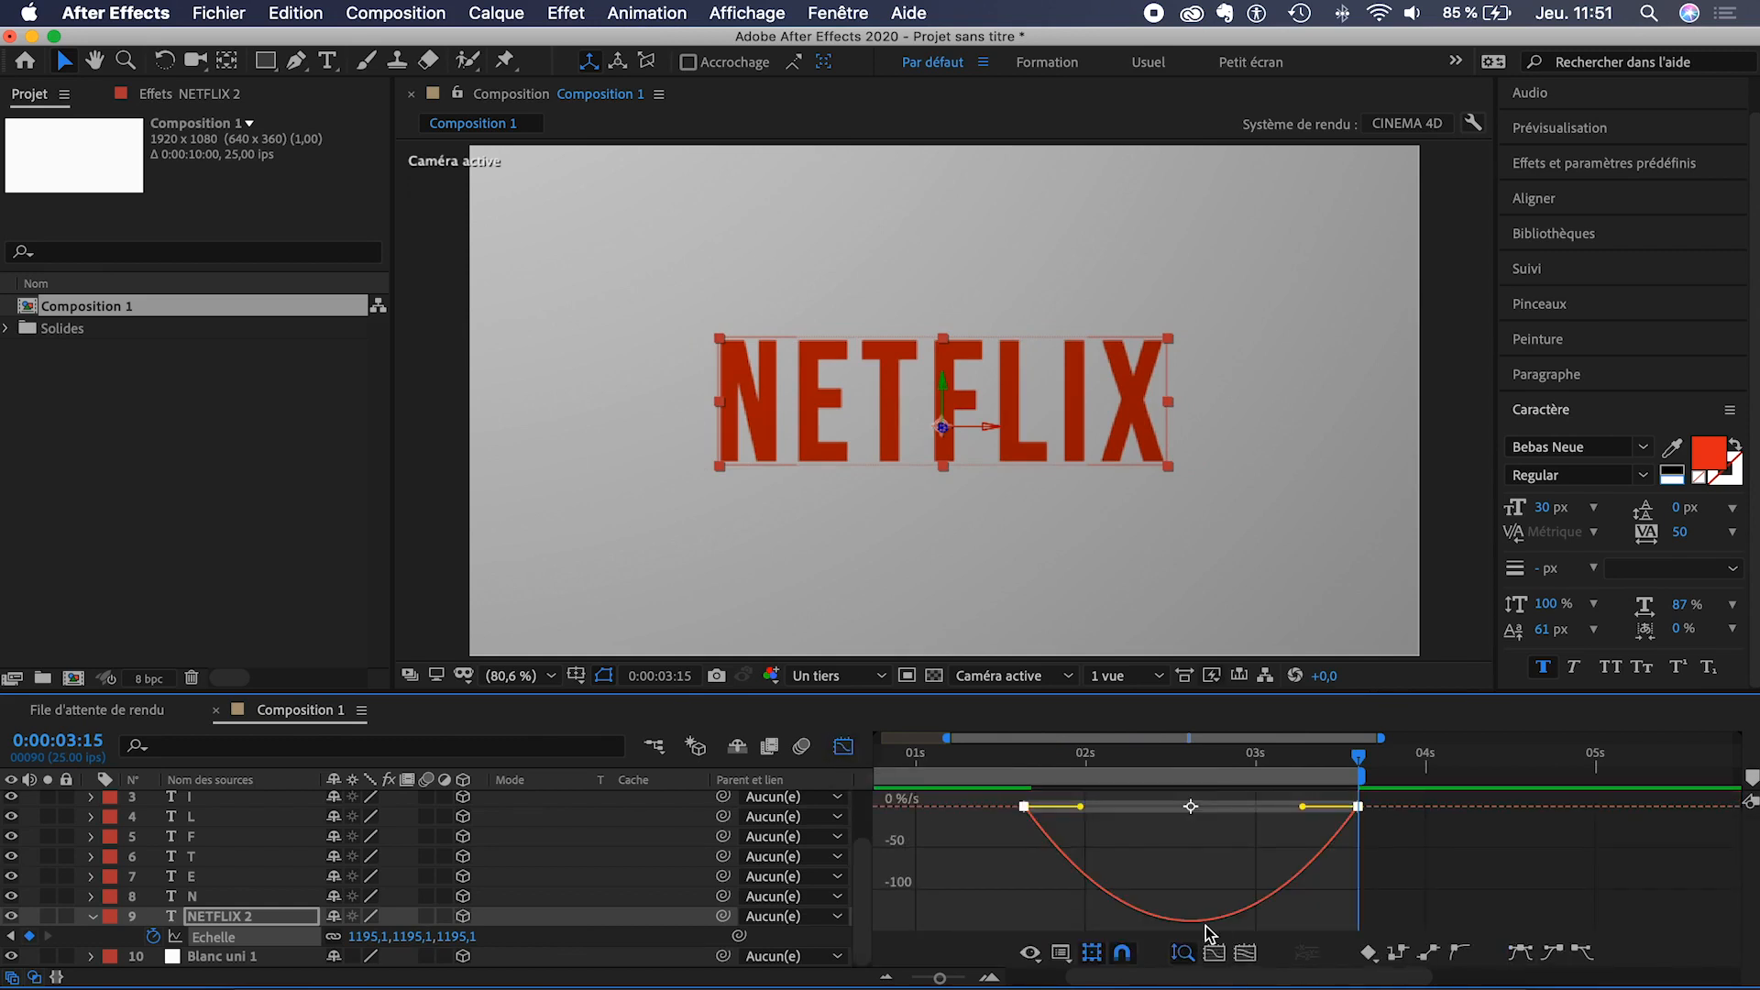
pyautogui.moveTo(1082, 807); pyautogui.dragTo(1028, 810)
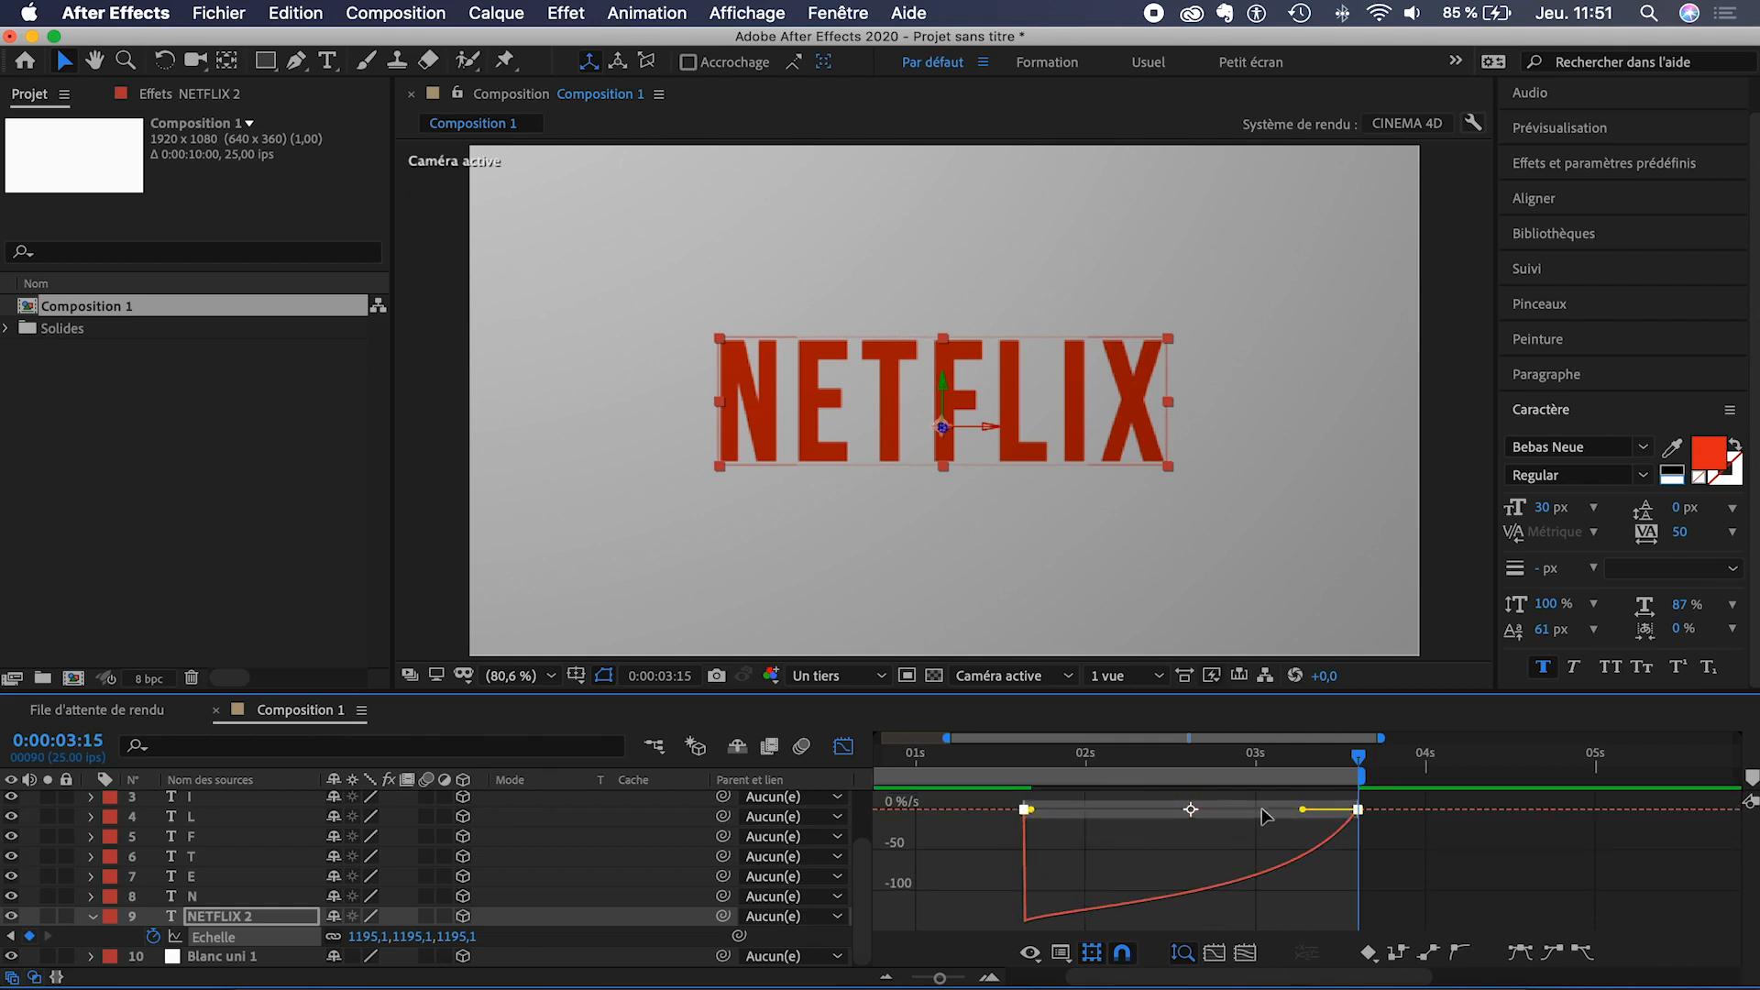
pyautogui.moveTo(1304, 810); pyautogui.dragTo(1225, 810)
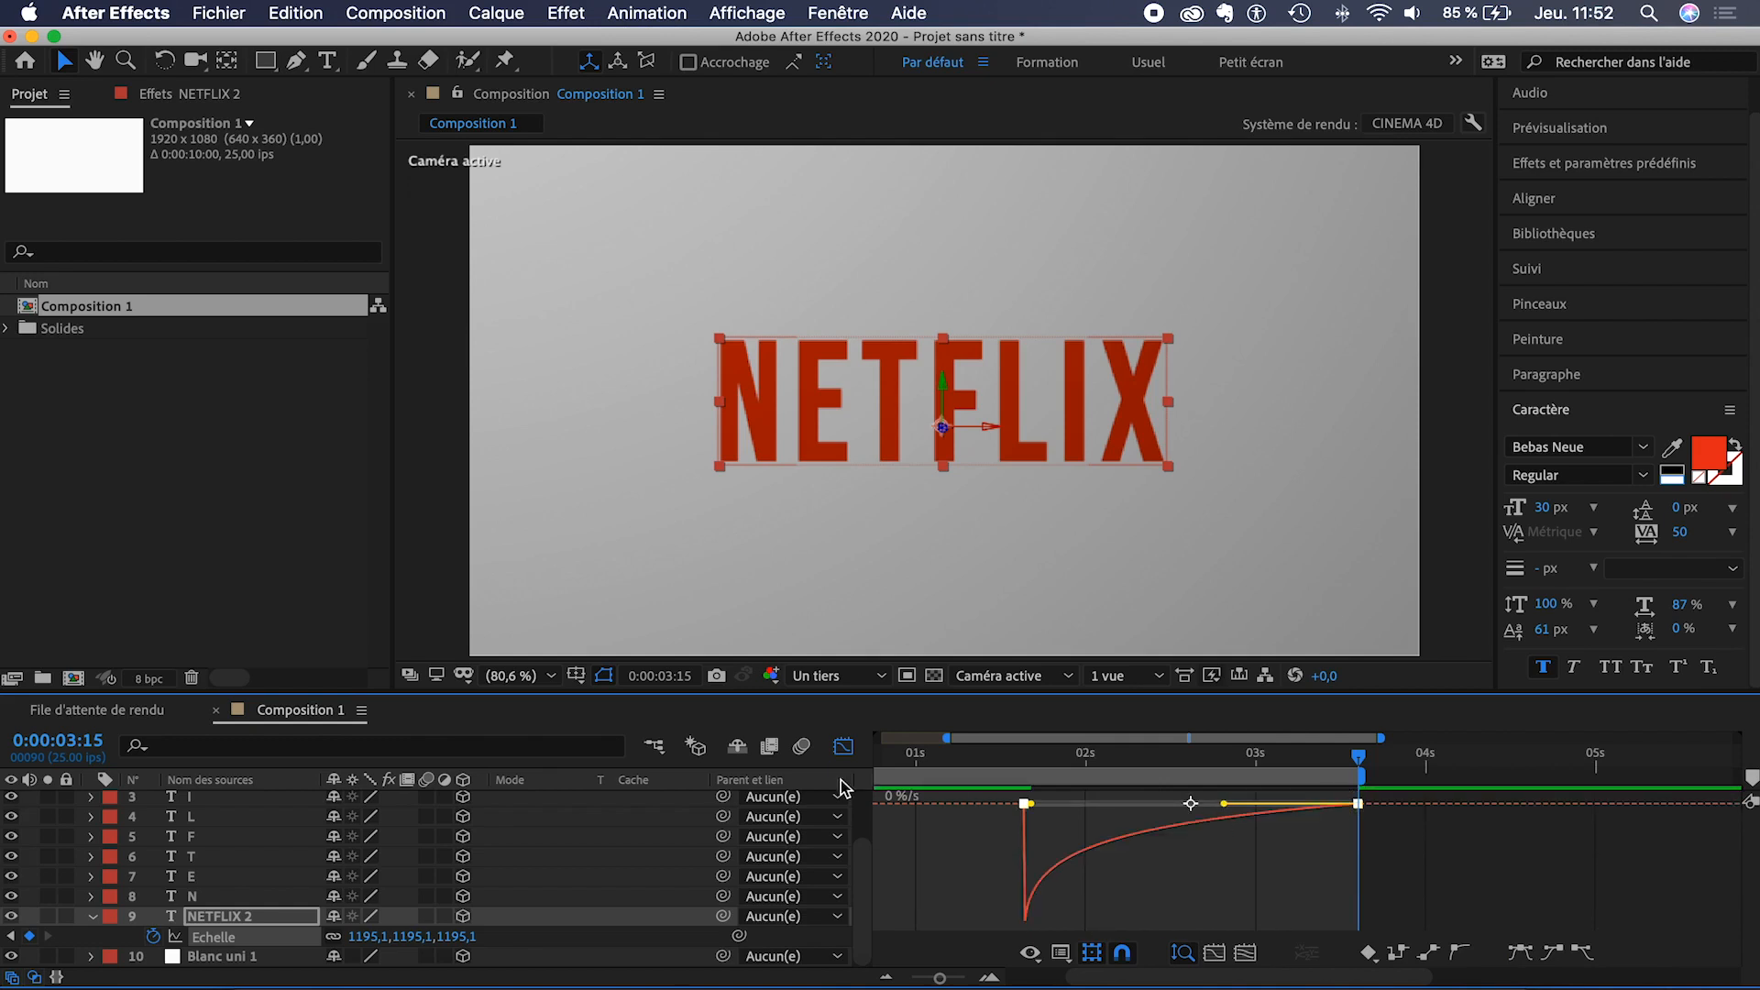
pyautogui.click(841, 747)
# - Preview the whole animation from 0:00:00:00 to check the shrinking red text
pyautogui.press('-')
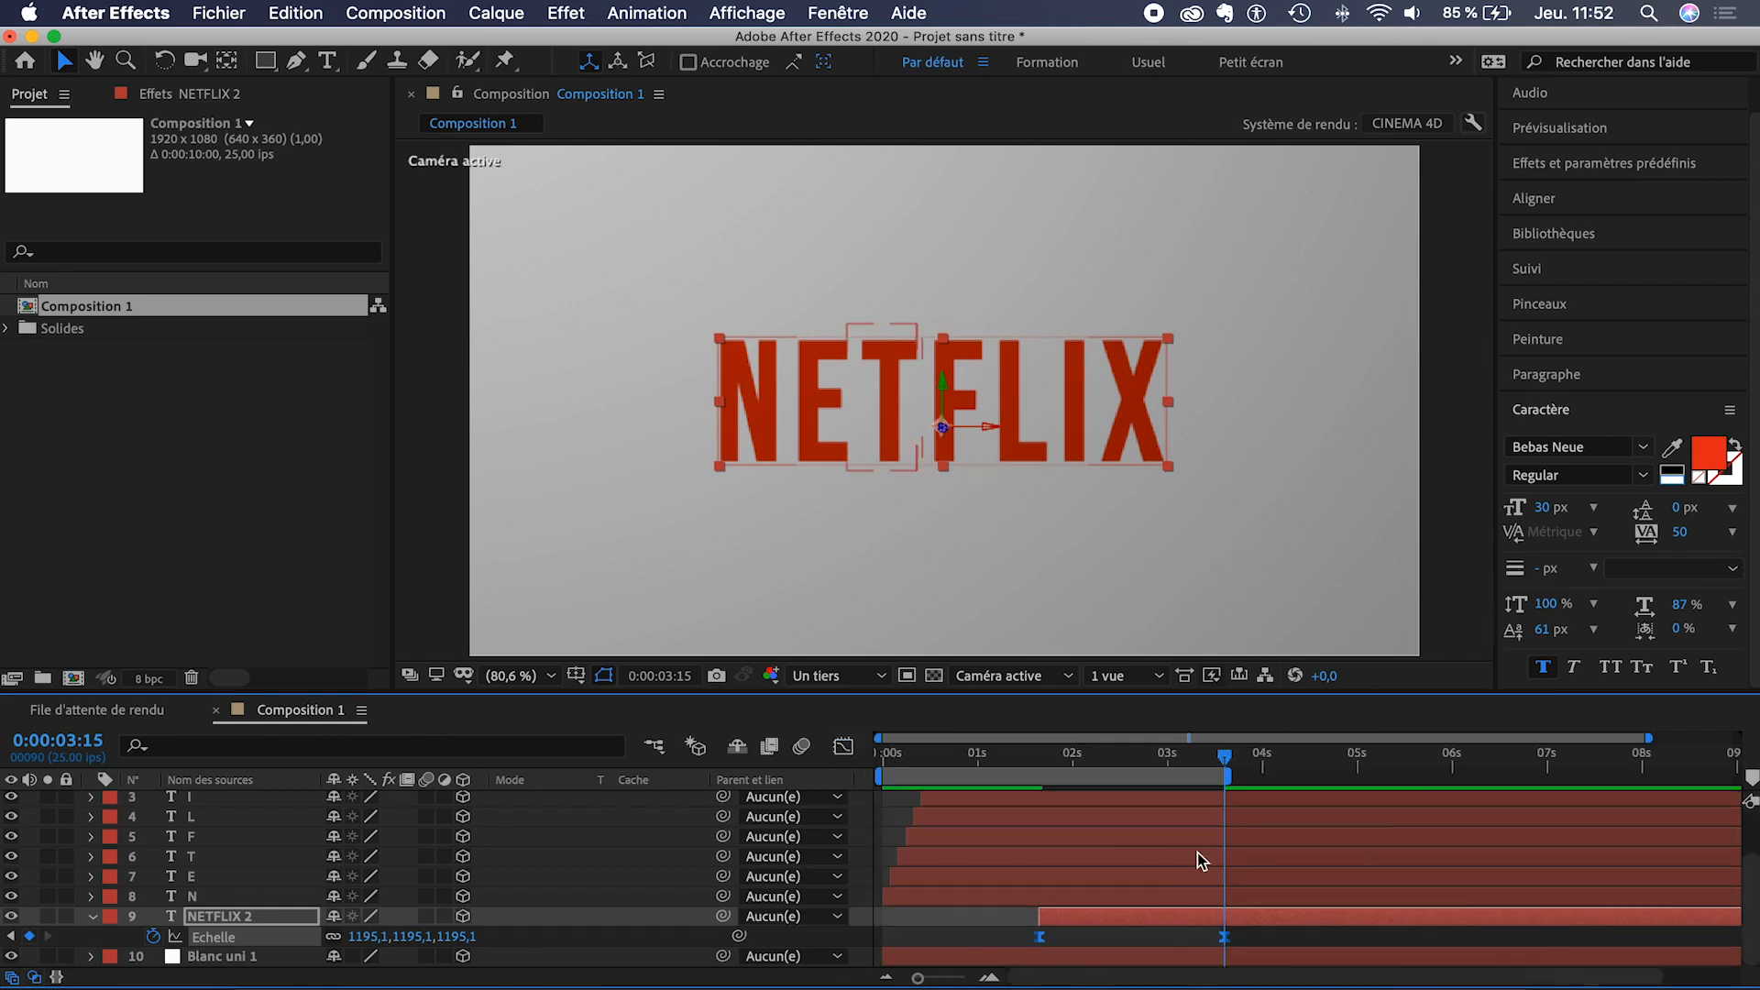
pyautogui.press('Home')
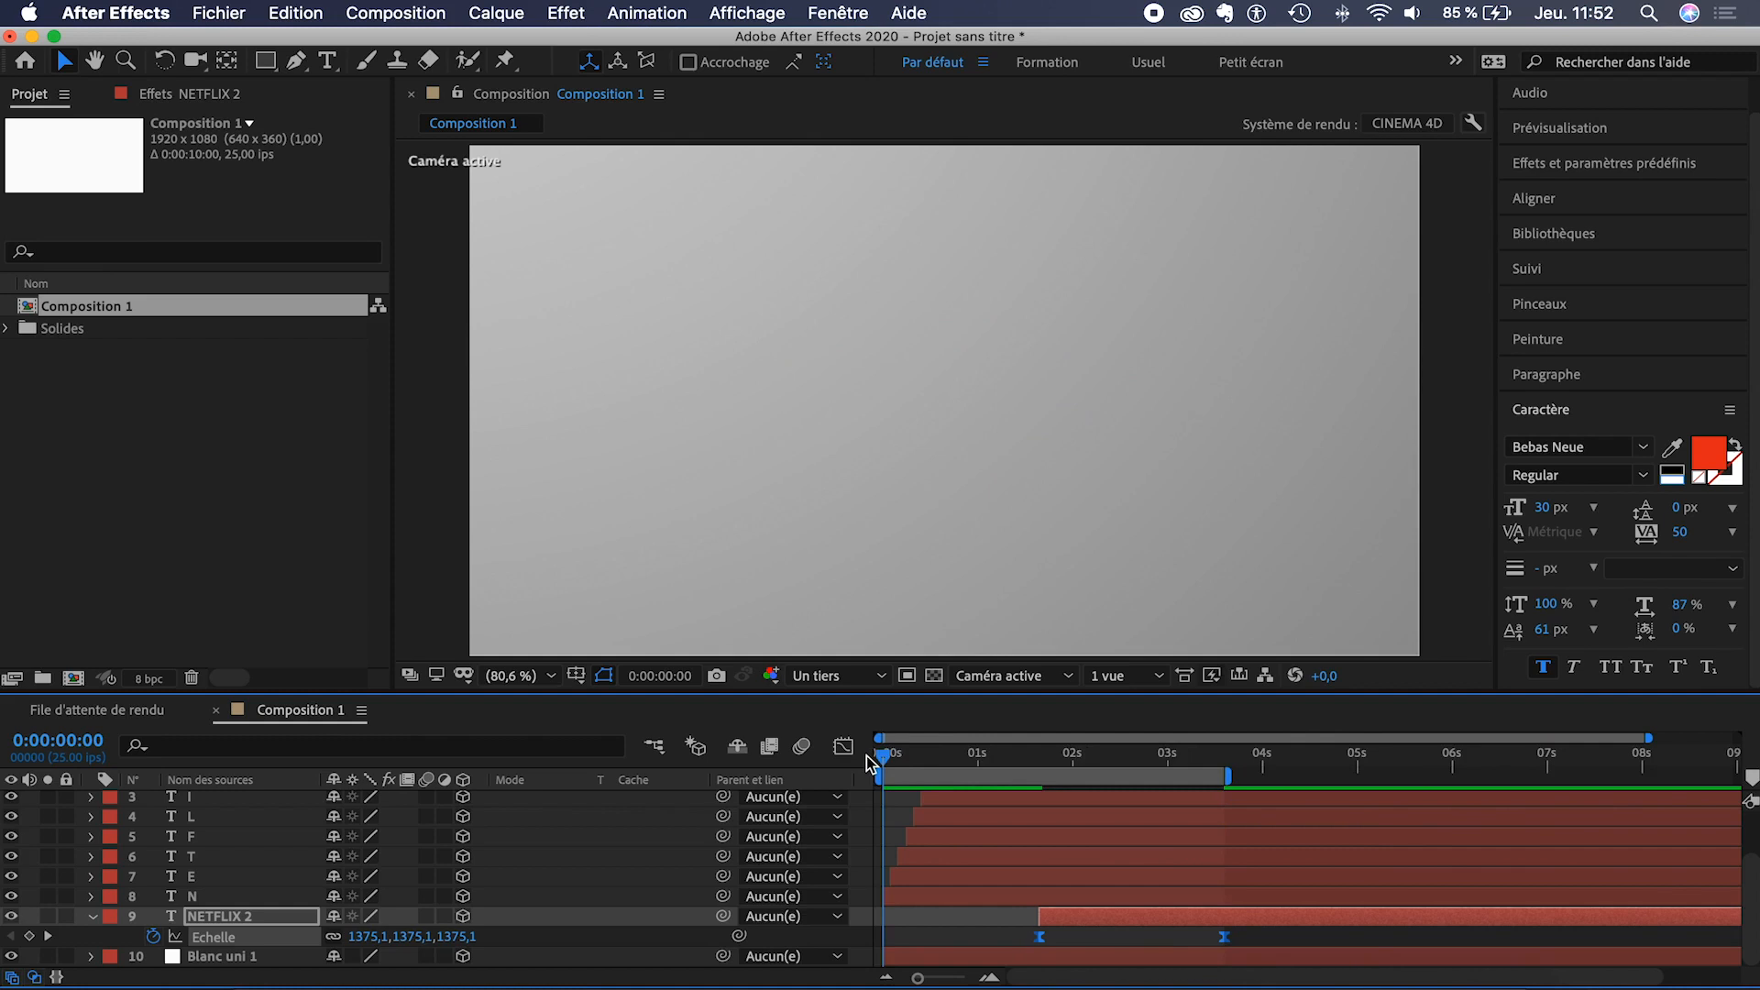
pyautogui.press('space')
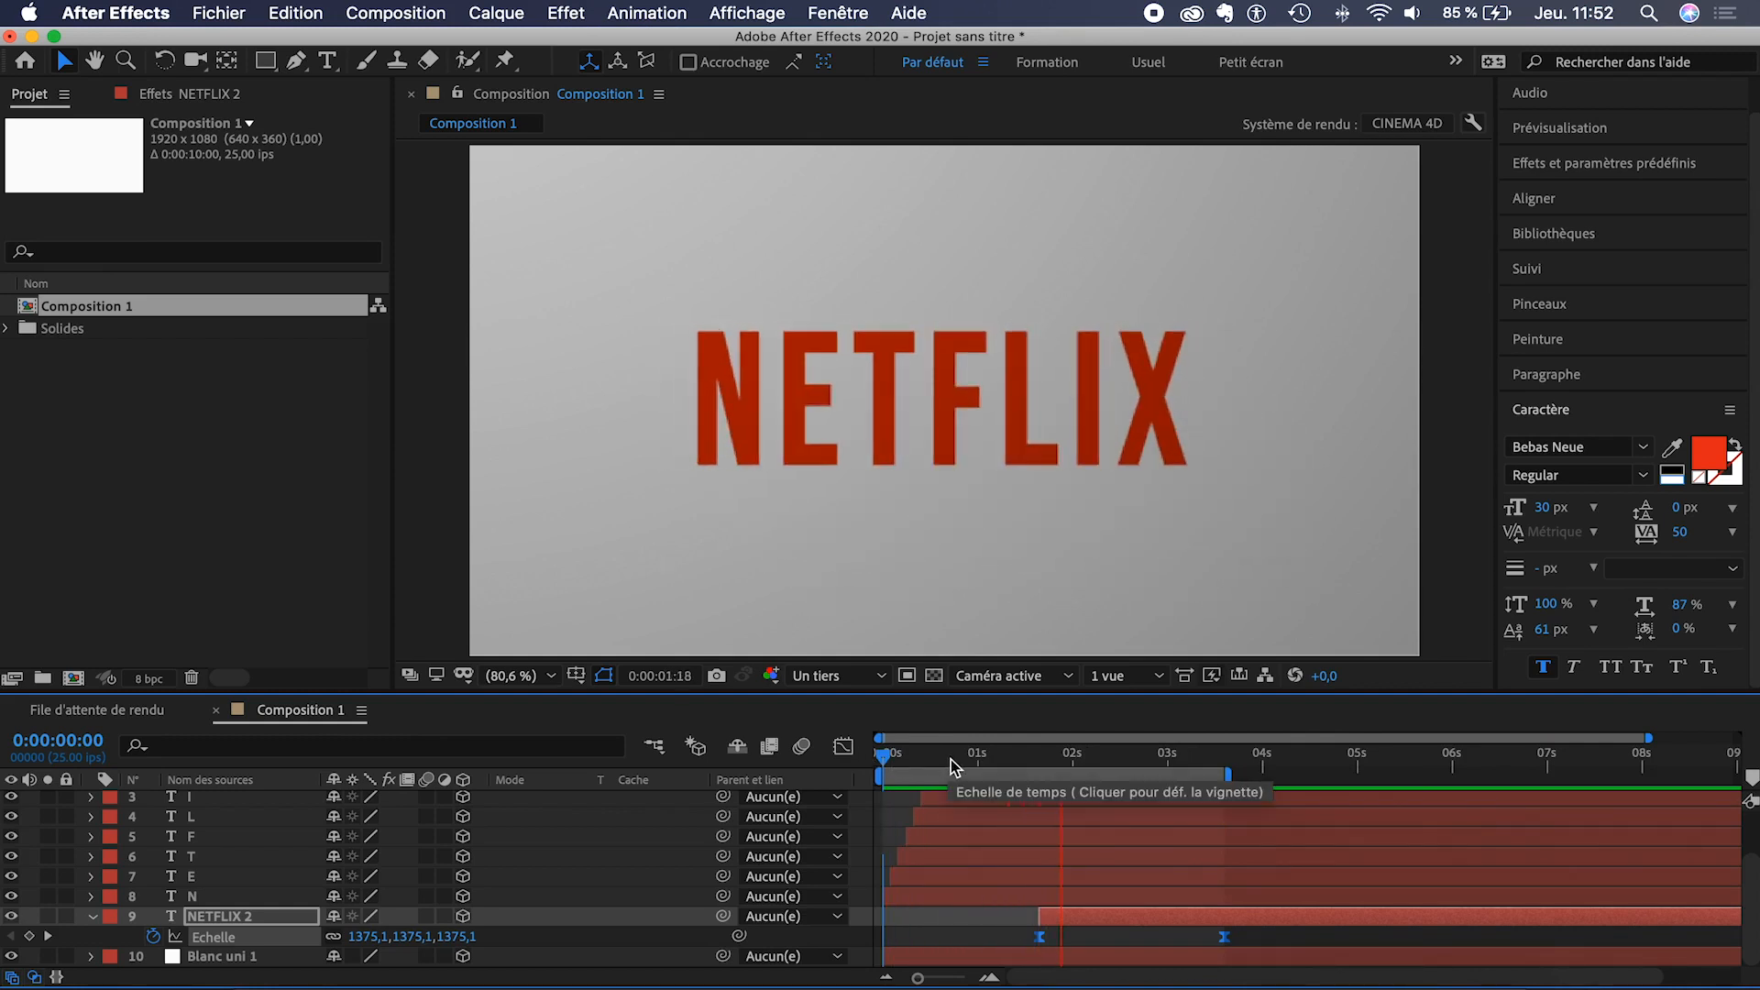
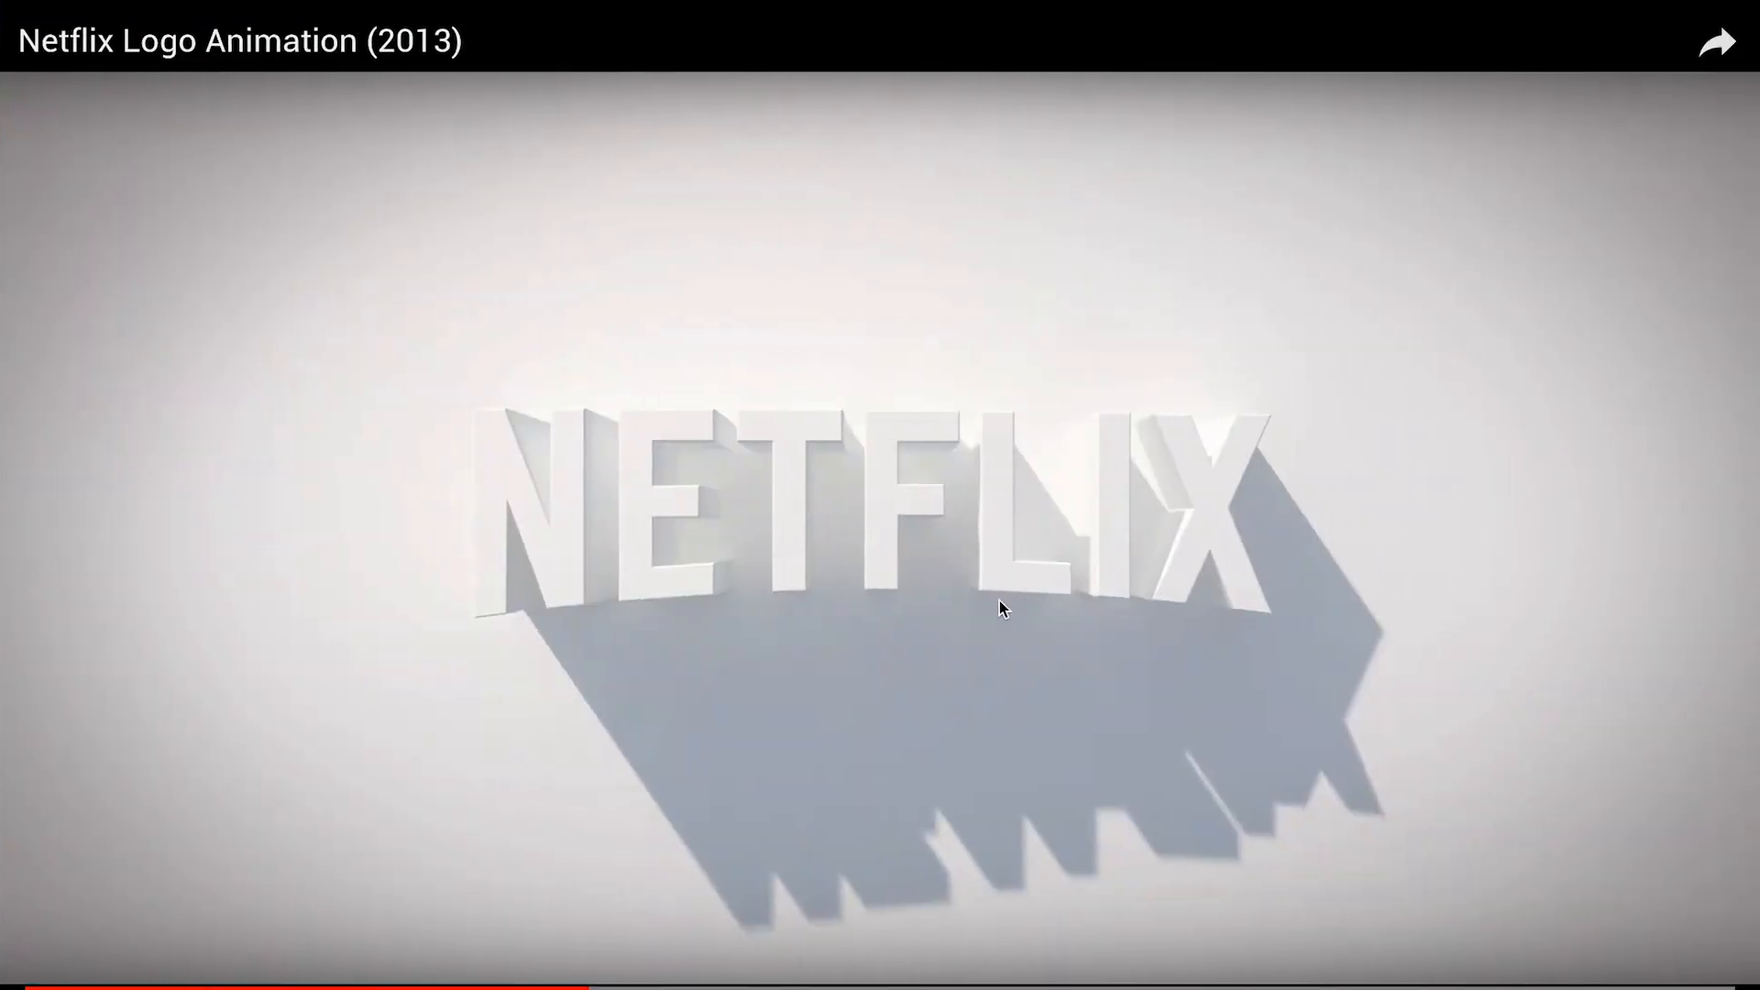
# - Replay the Netflix Logo Animation (2013) reference video with its playback speed set to Normal
pyautogui.click(225, 987)
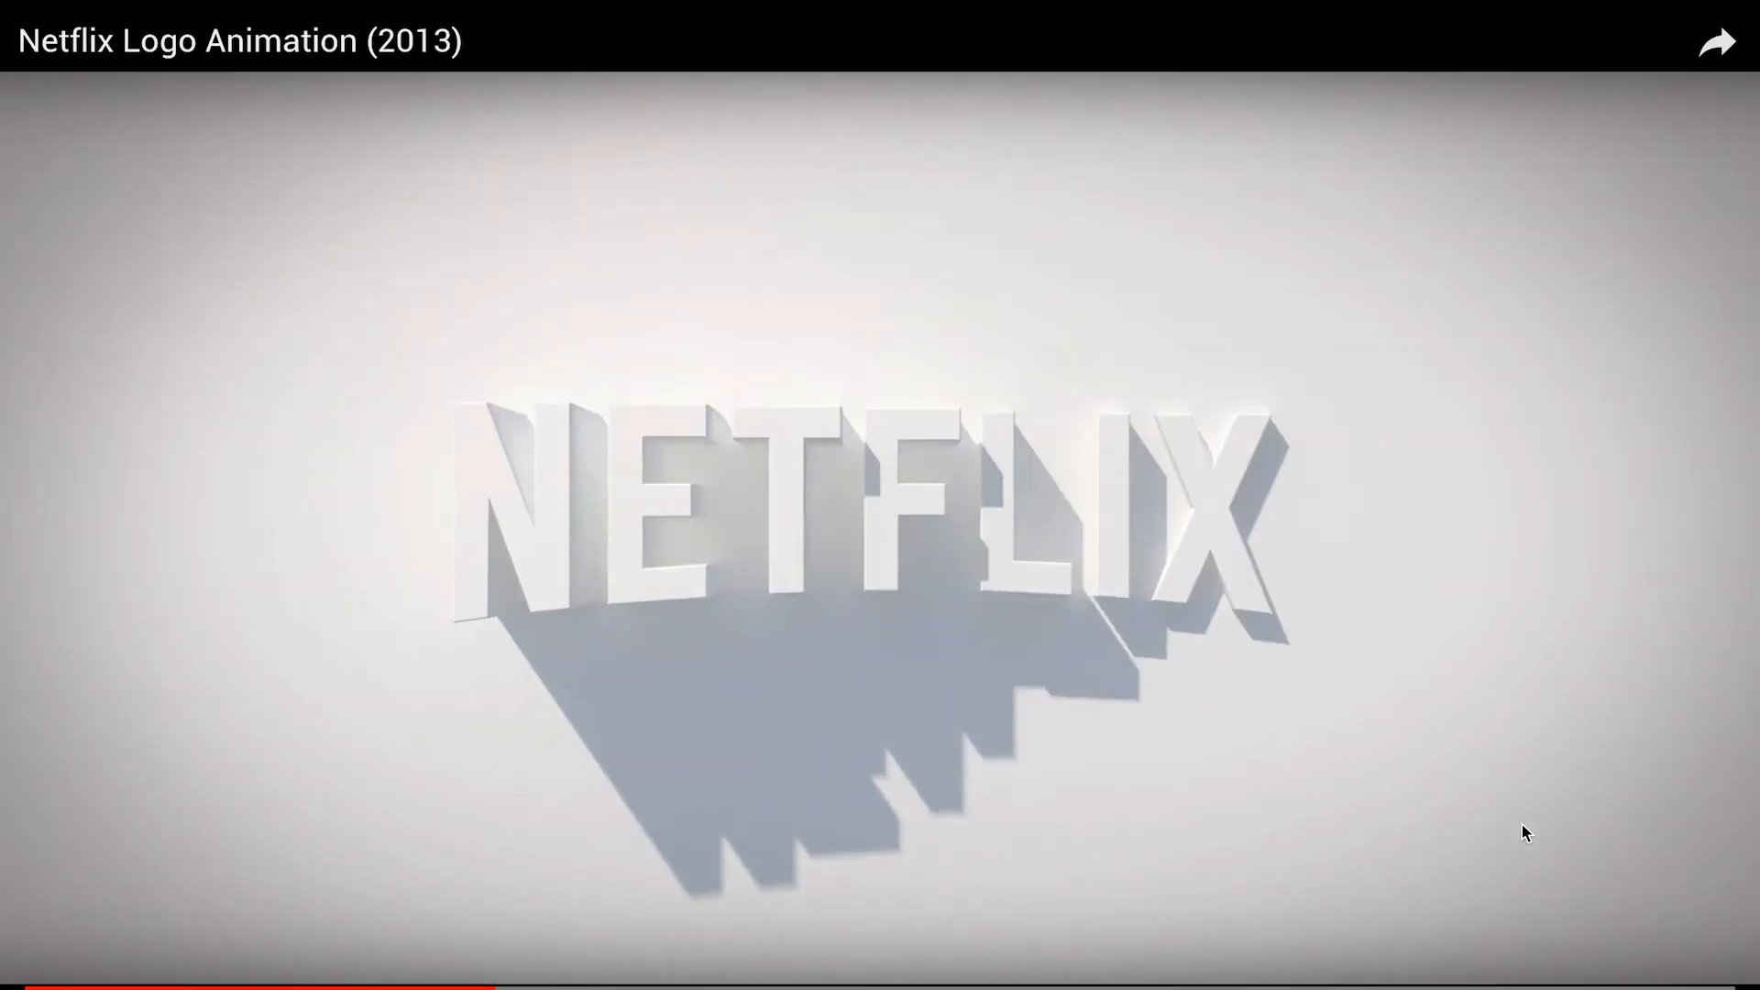
pyautogui.click(1521, 823)
pyautogui.click(1568, 973)
pyautogui.click(1630, 885)
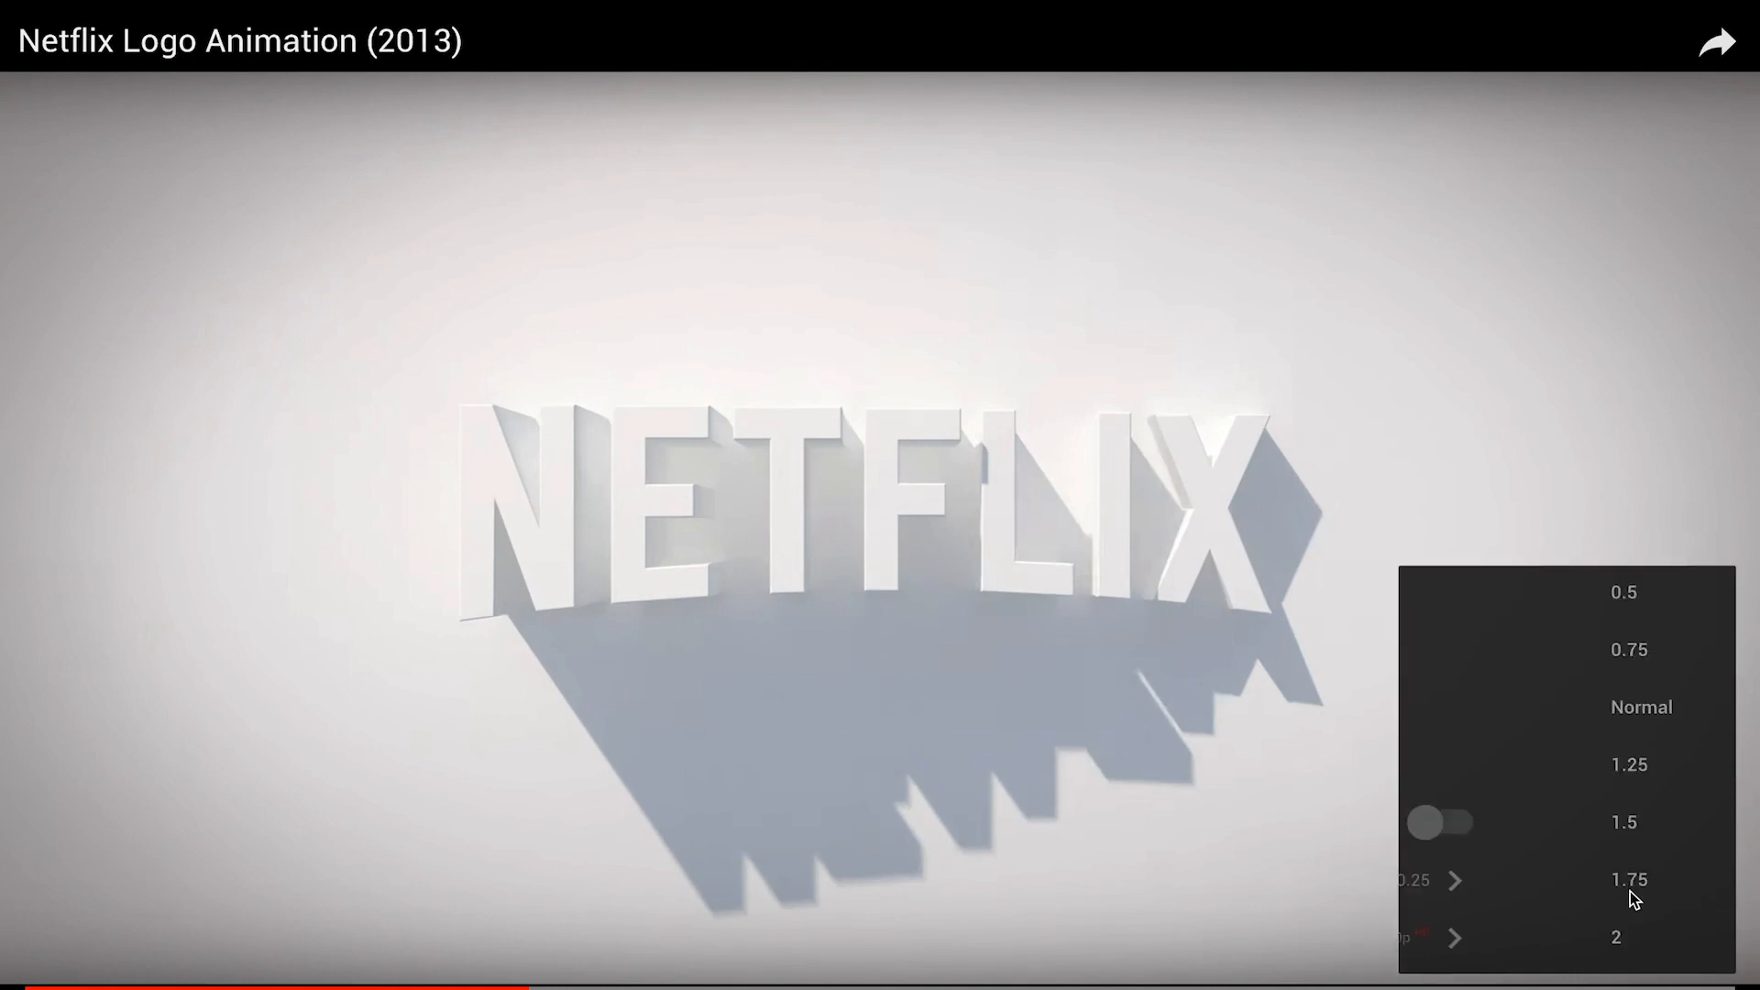
pyautogui.click(1604, 717)
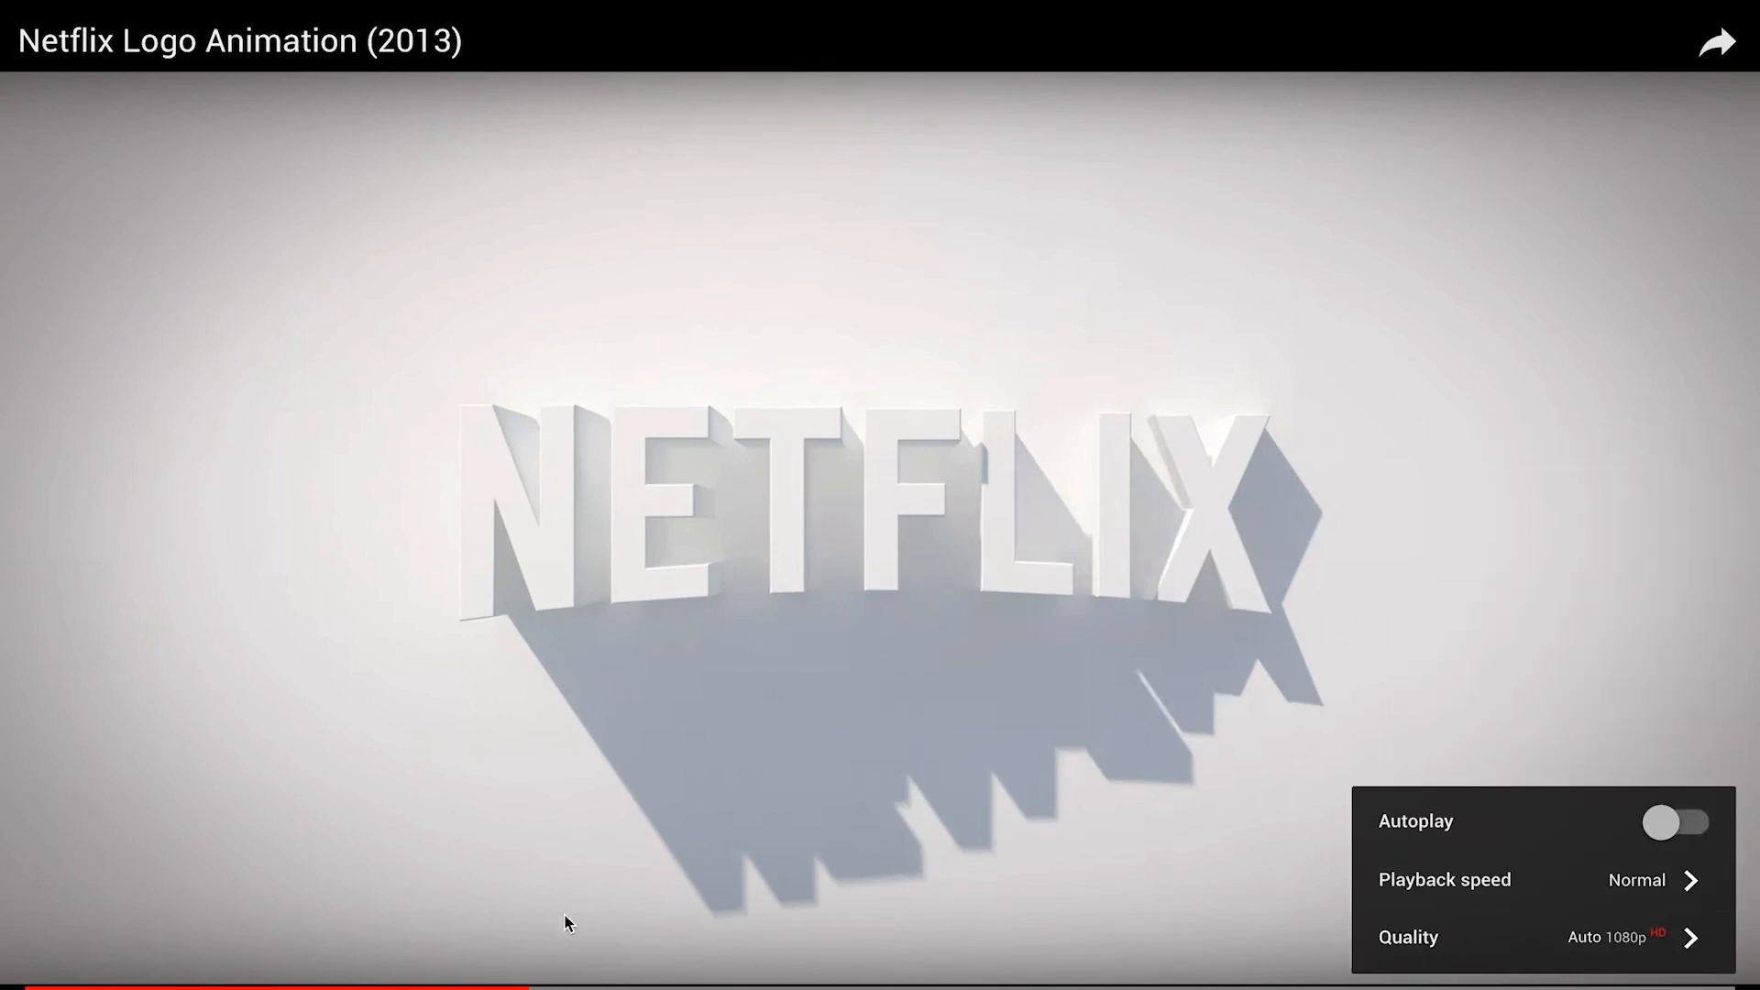
pyautogui.click(199, 980)
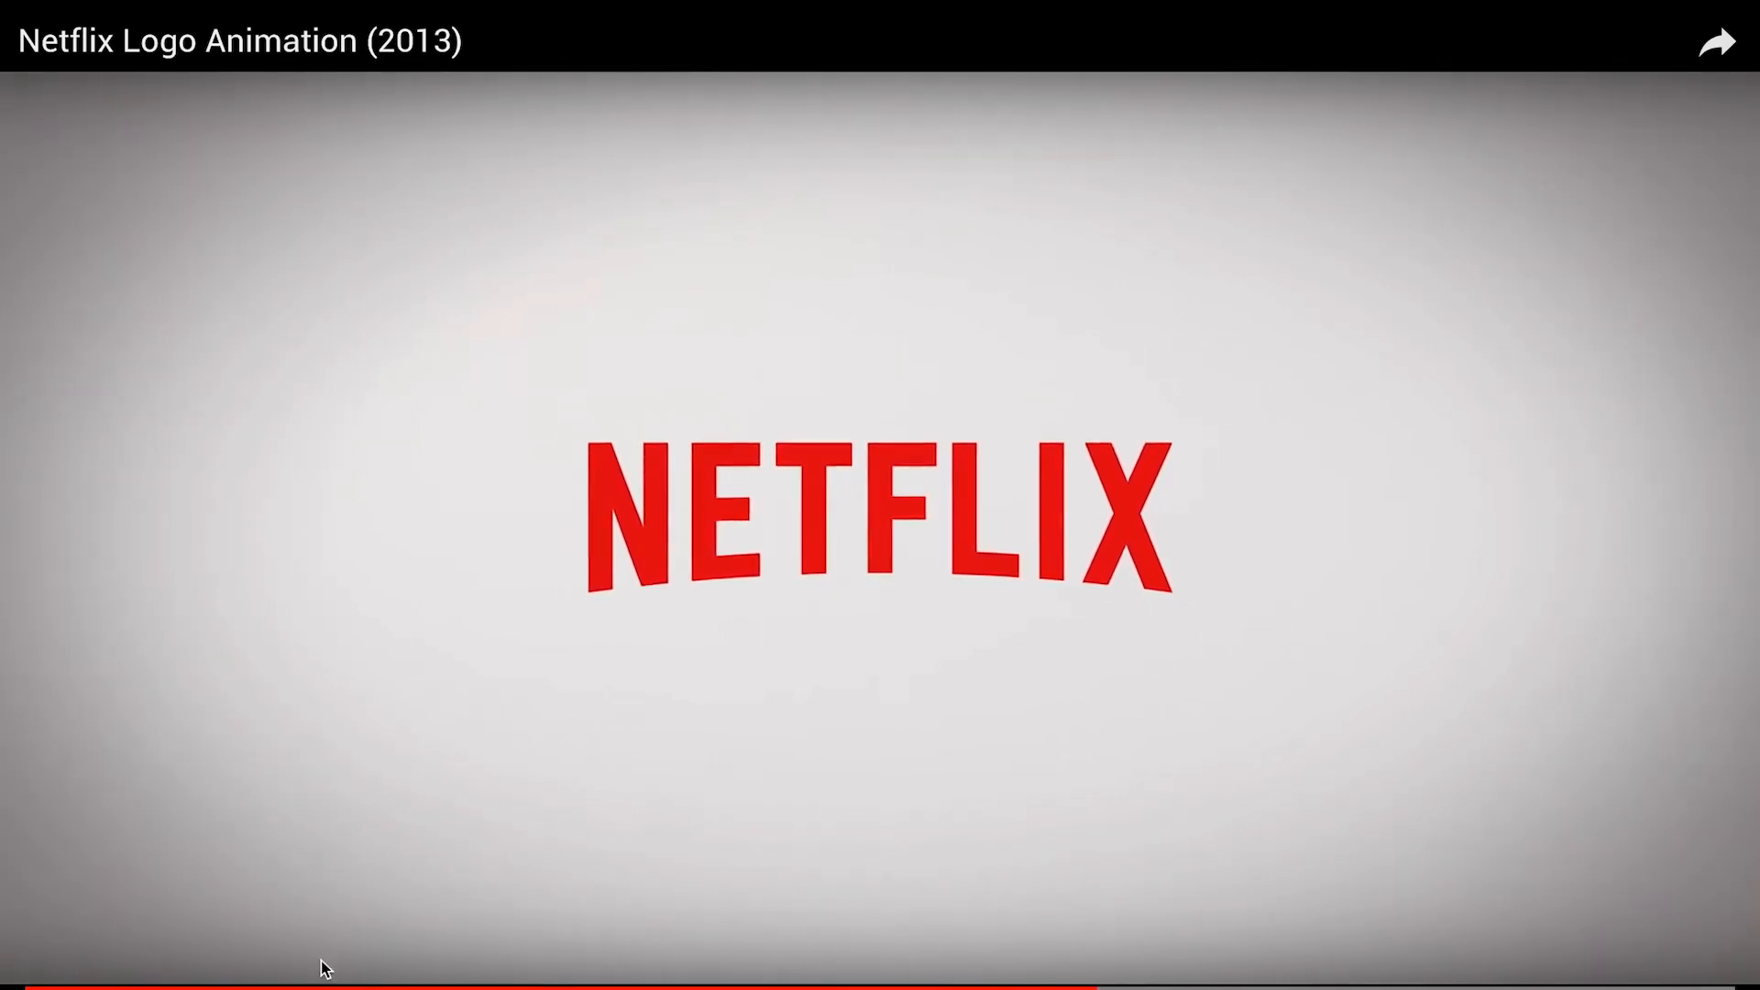
pyautogui.click(470, 852)
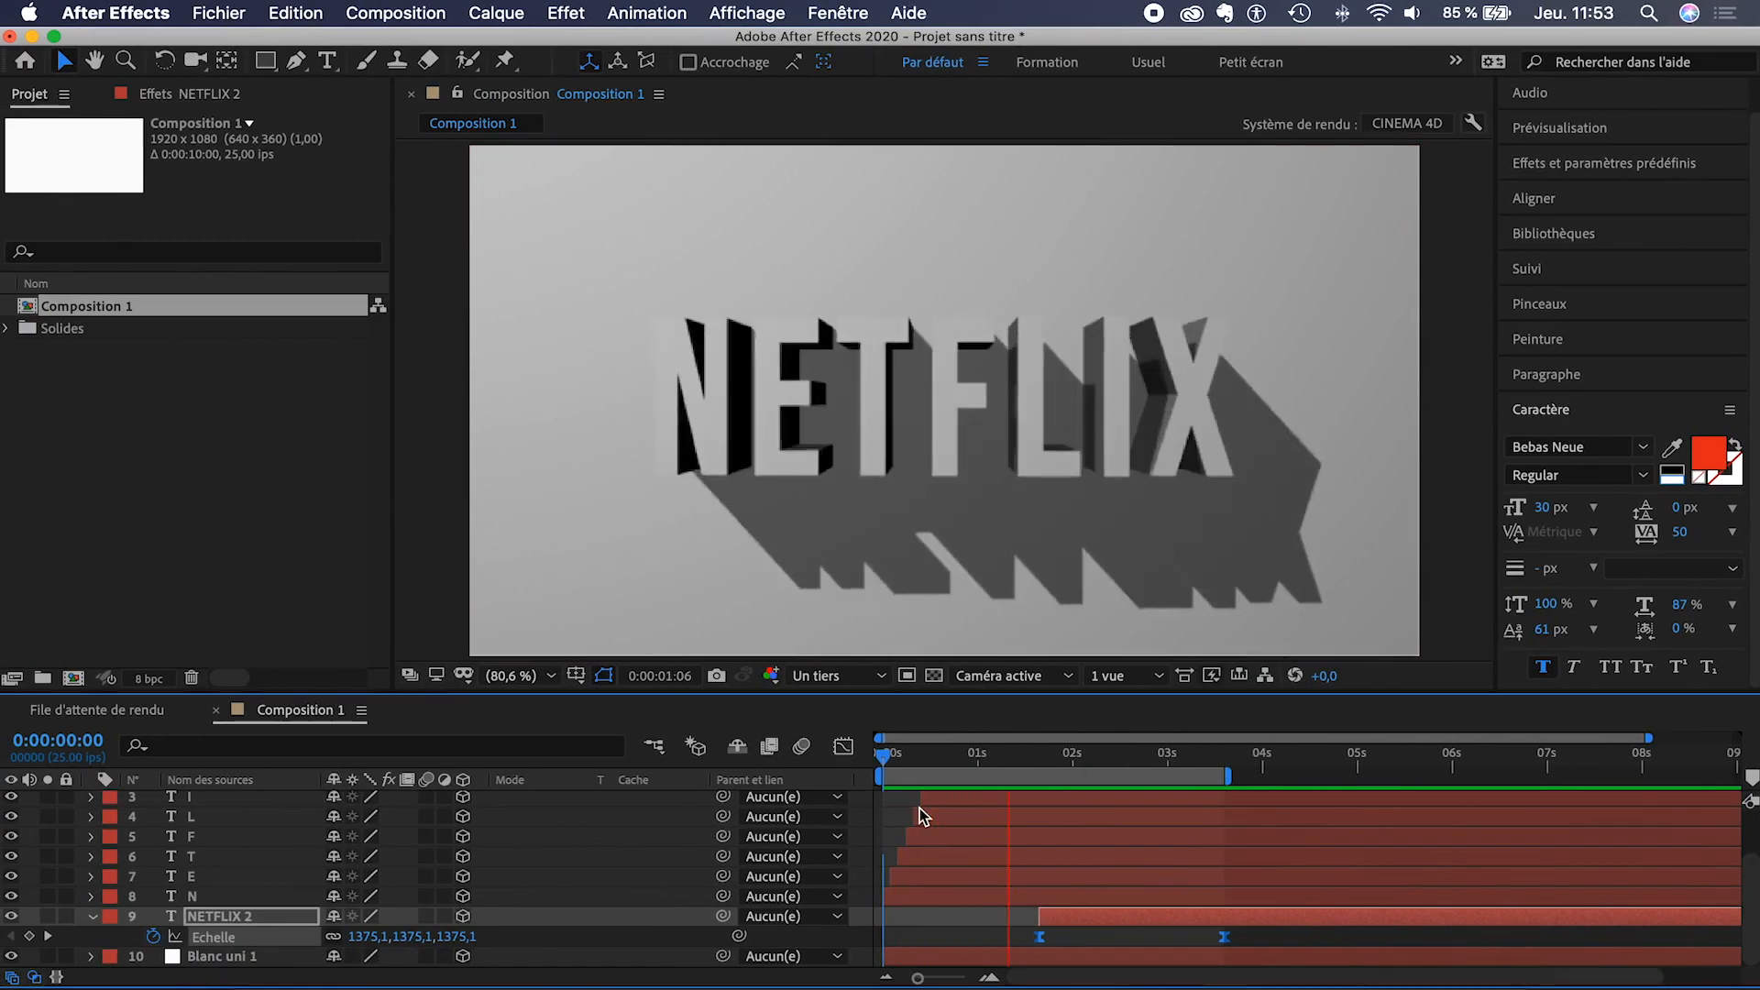
# - Move the current time to 0:00:01:08 and compare the 3D letters' lighting with the reference video
pyautogui.moveTo(886, 768); pyautogui.dragTo(1110, 768)
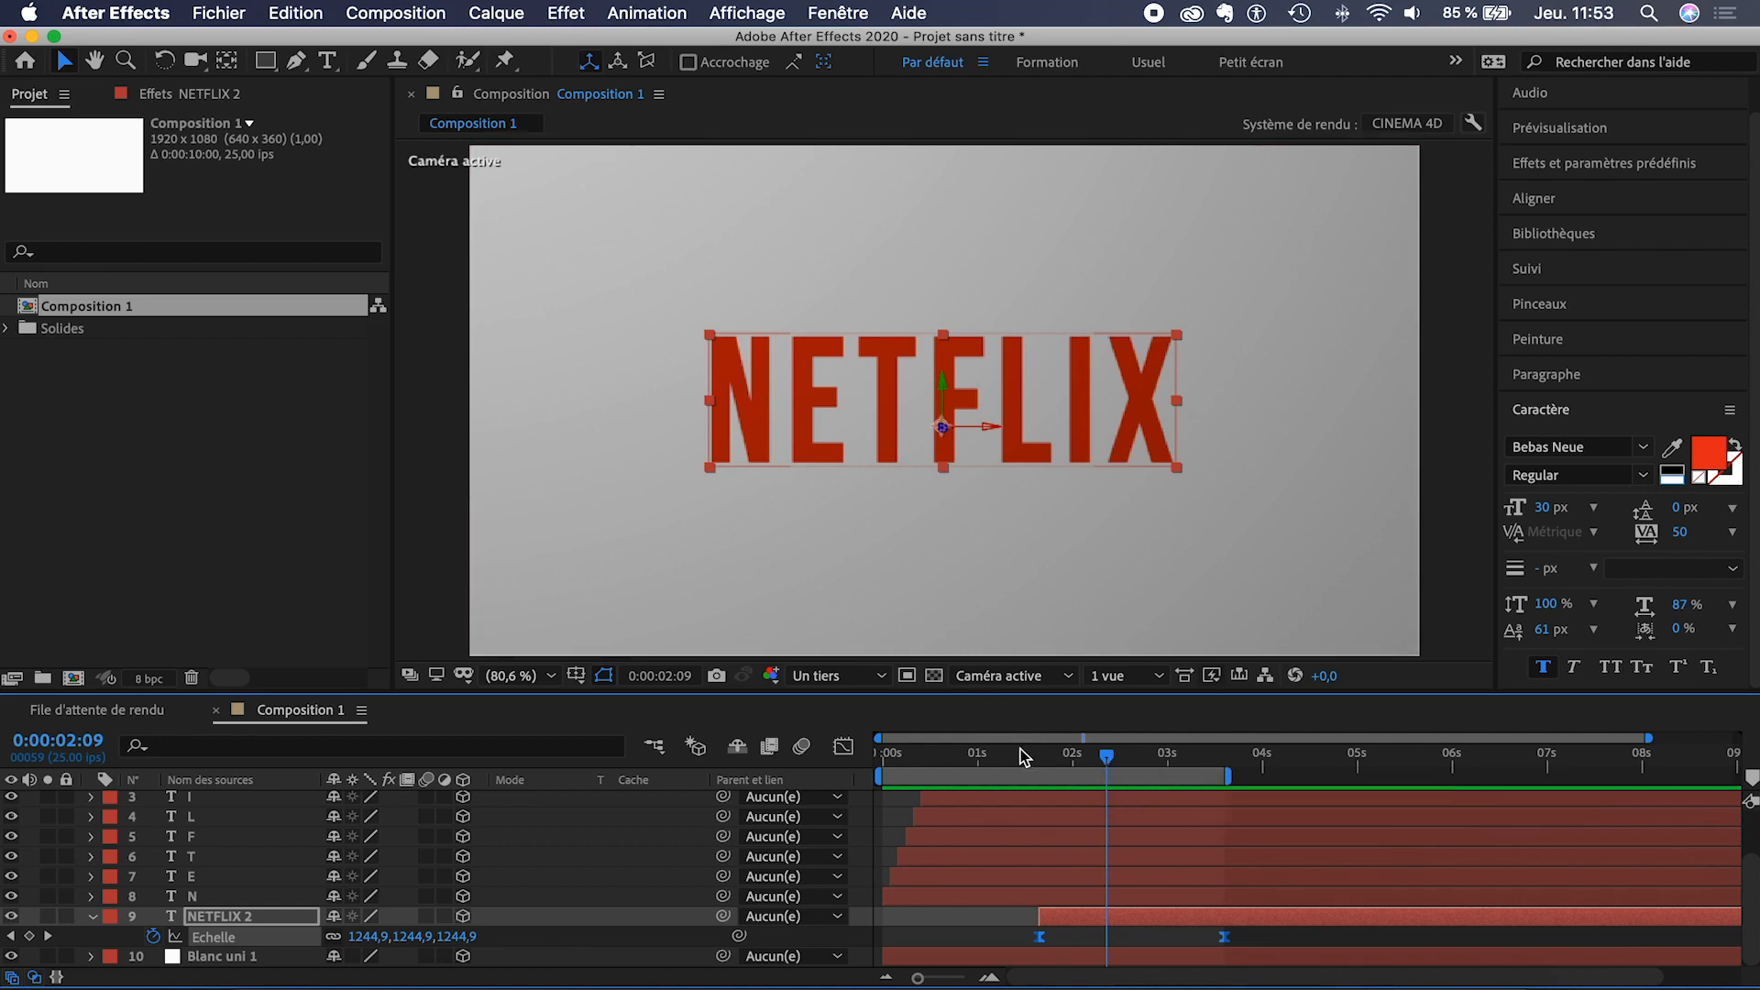
pyautogui.click(999, 764)
pyautogui.moveTo(998, 764); pyautogui.dragTo(1009, 764)
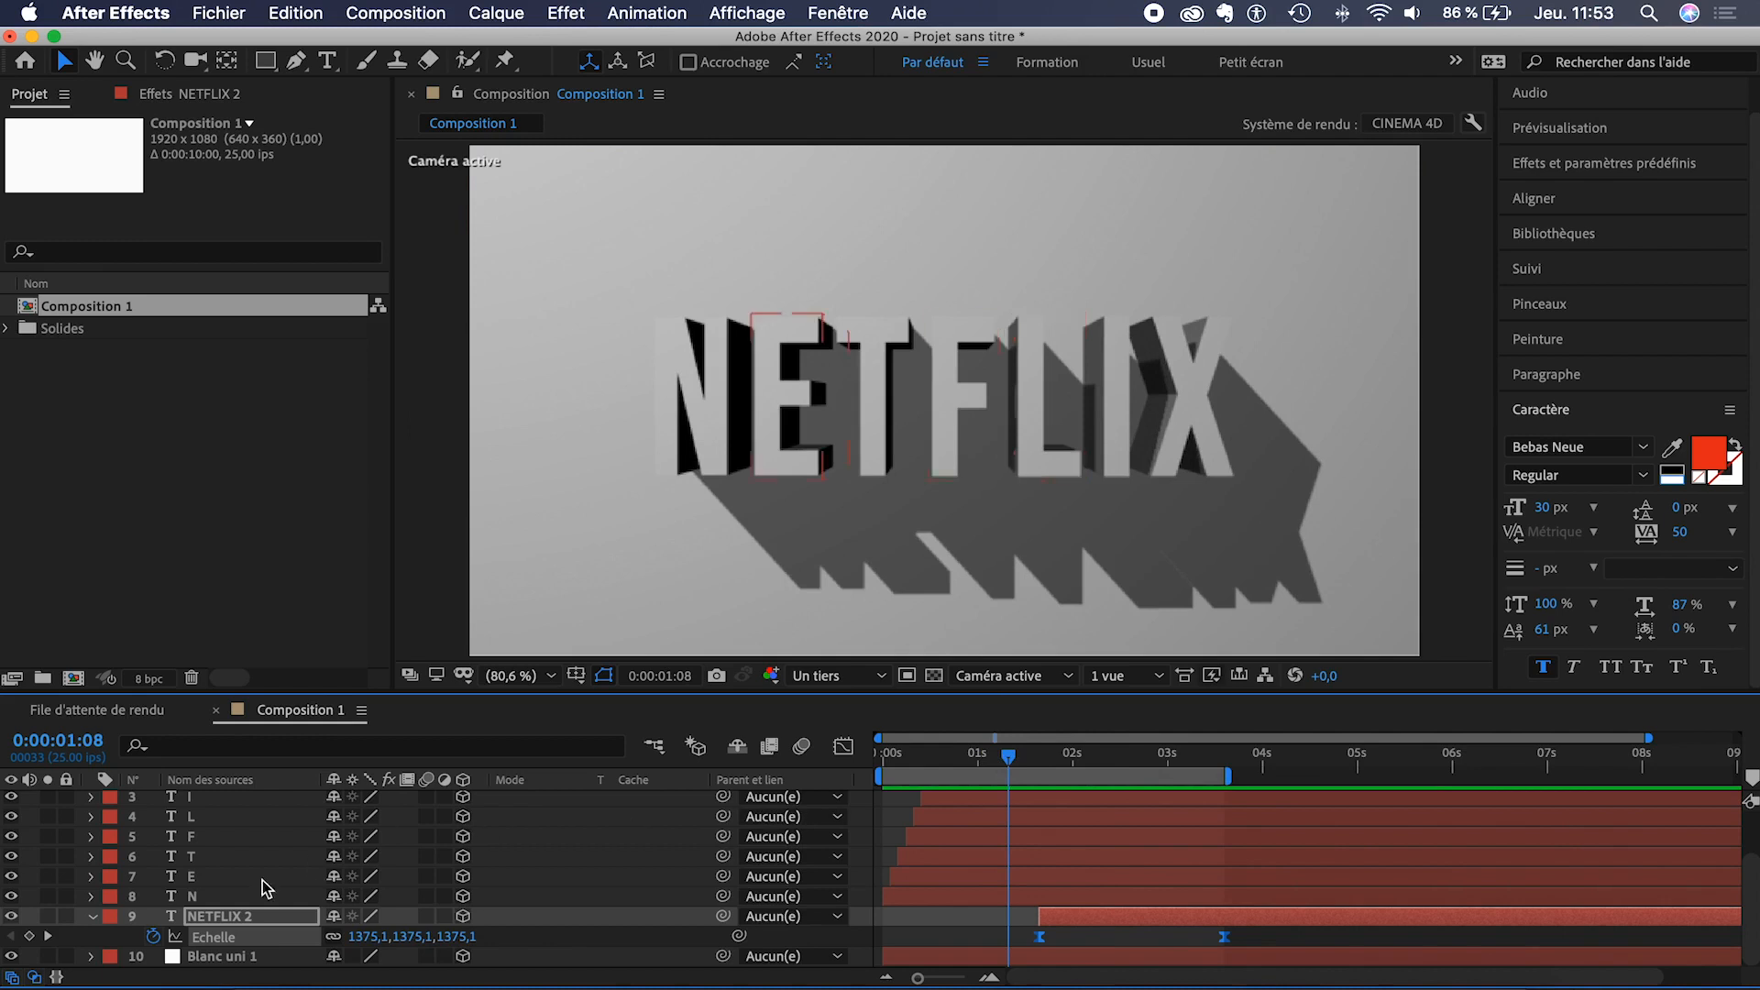
pyautogui.scroll(3, 233, 873)
pyautogui.click(229, 801)
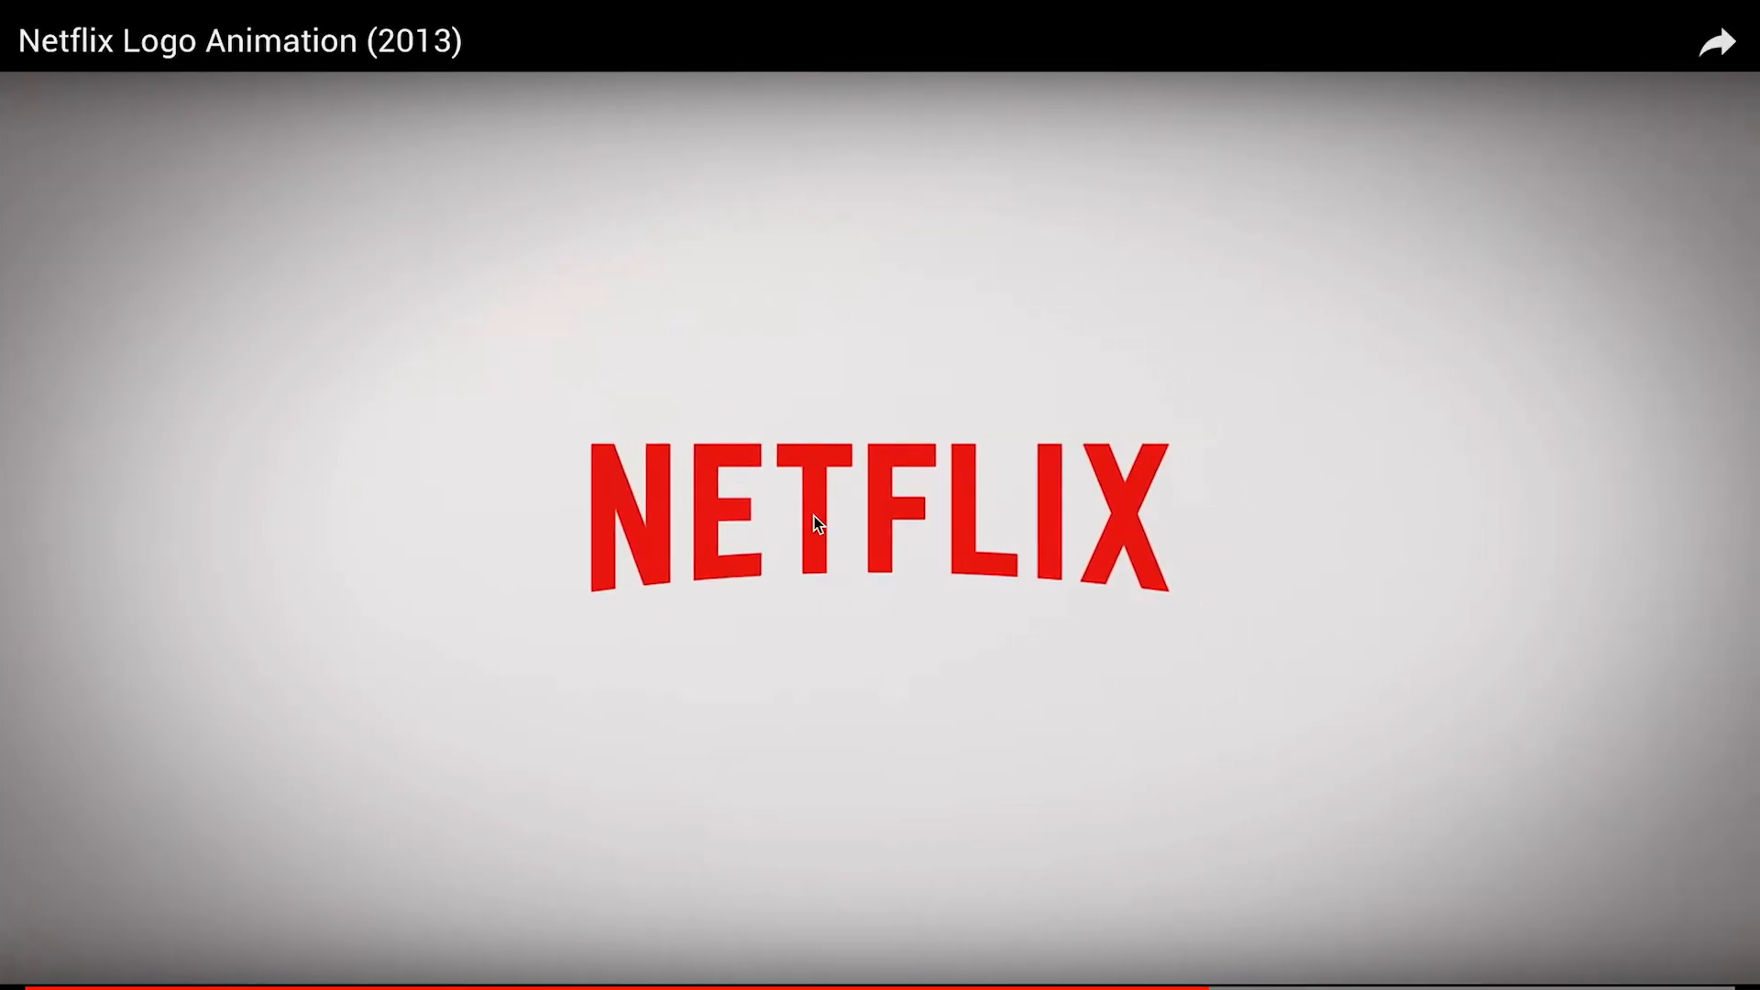
pyautogui.click(593, 984)
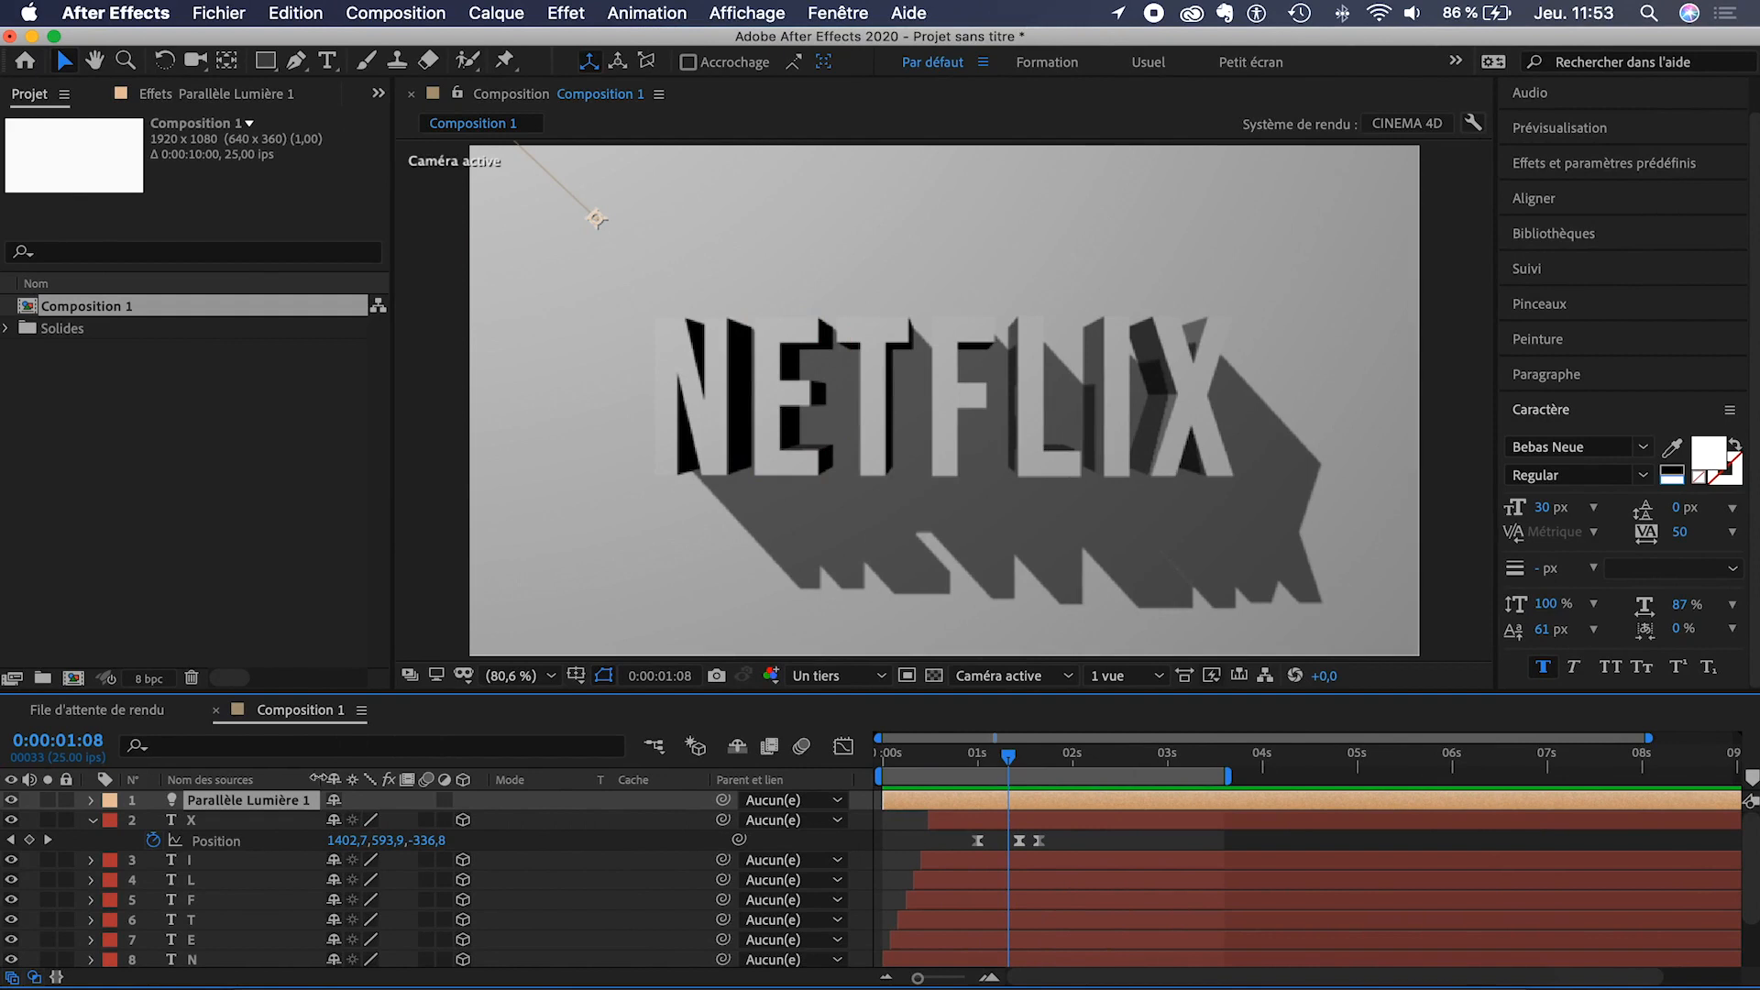
# - Duplicate the Parallèle Lumière 1 light layer
pyautogui.rightClick(266, 798)
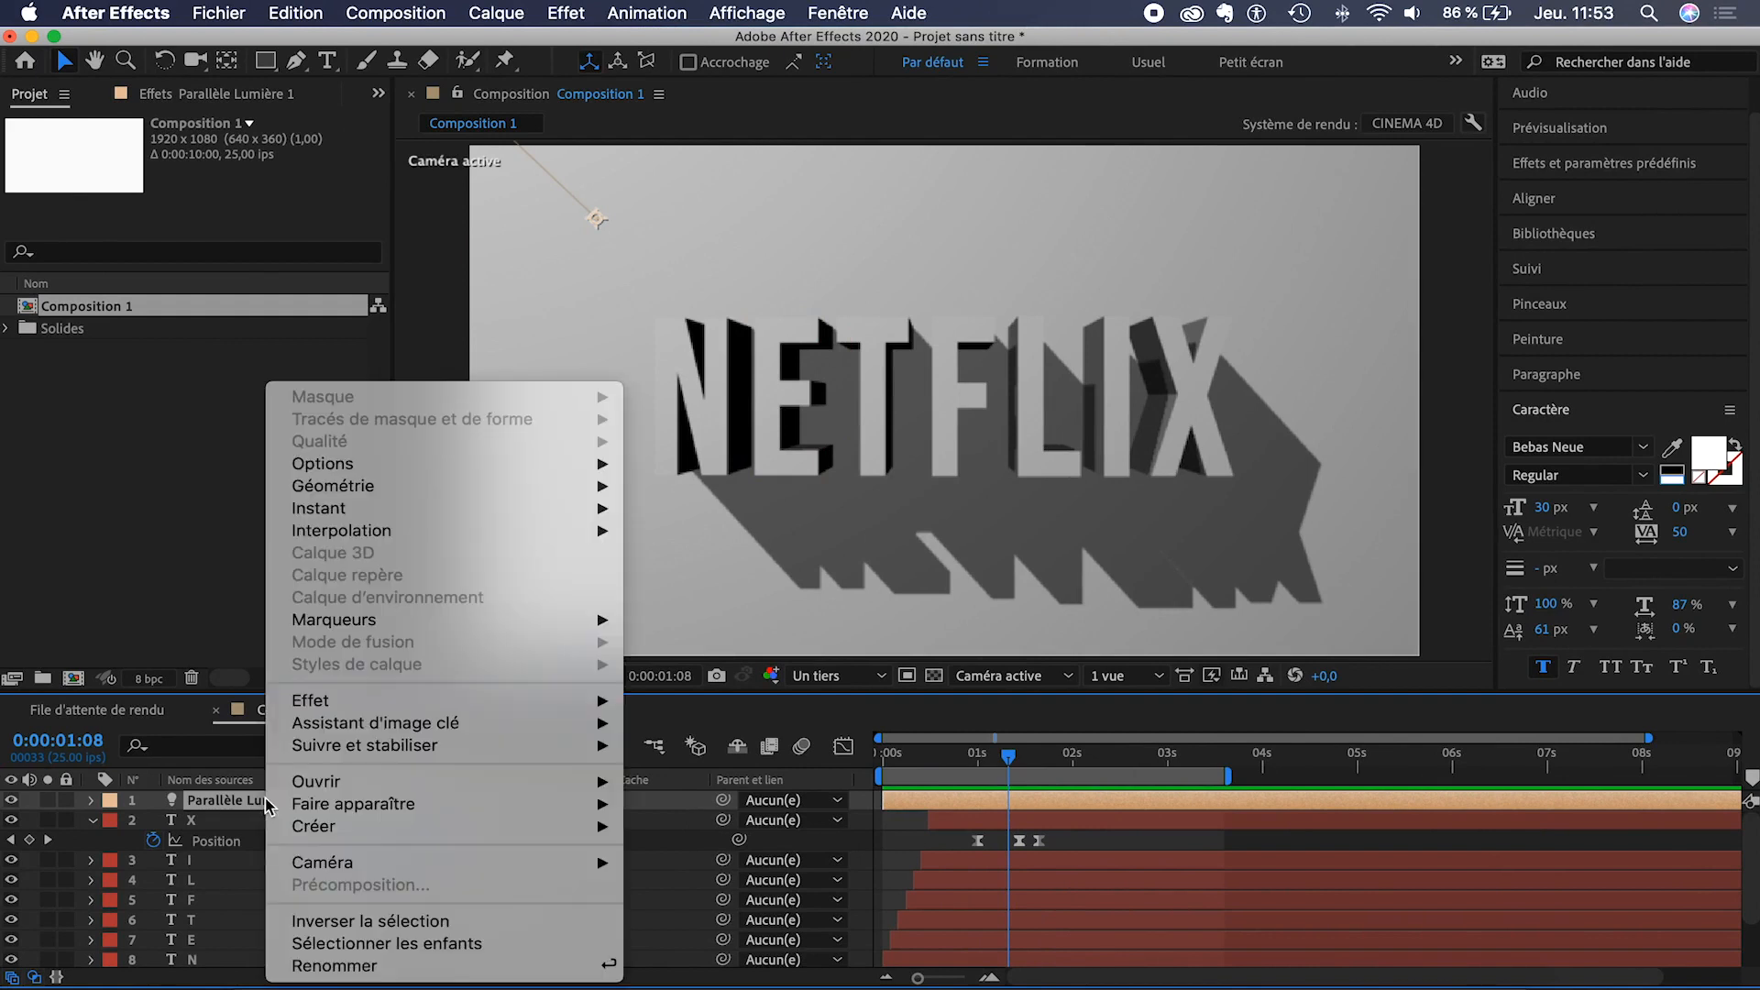
pyautogui.click(218, 801)
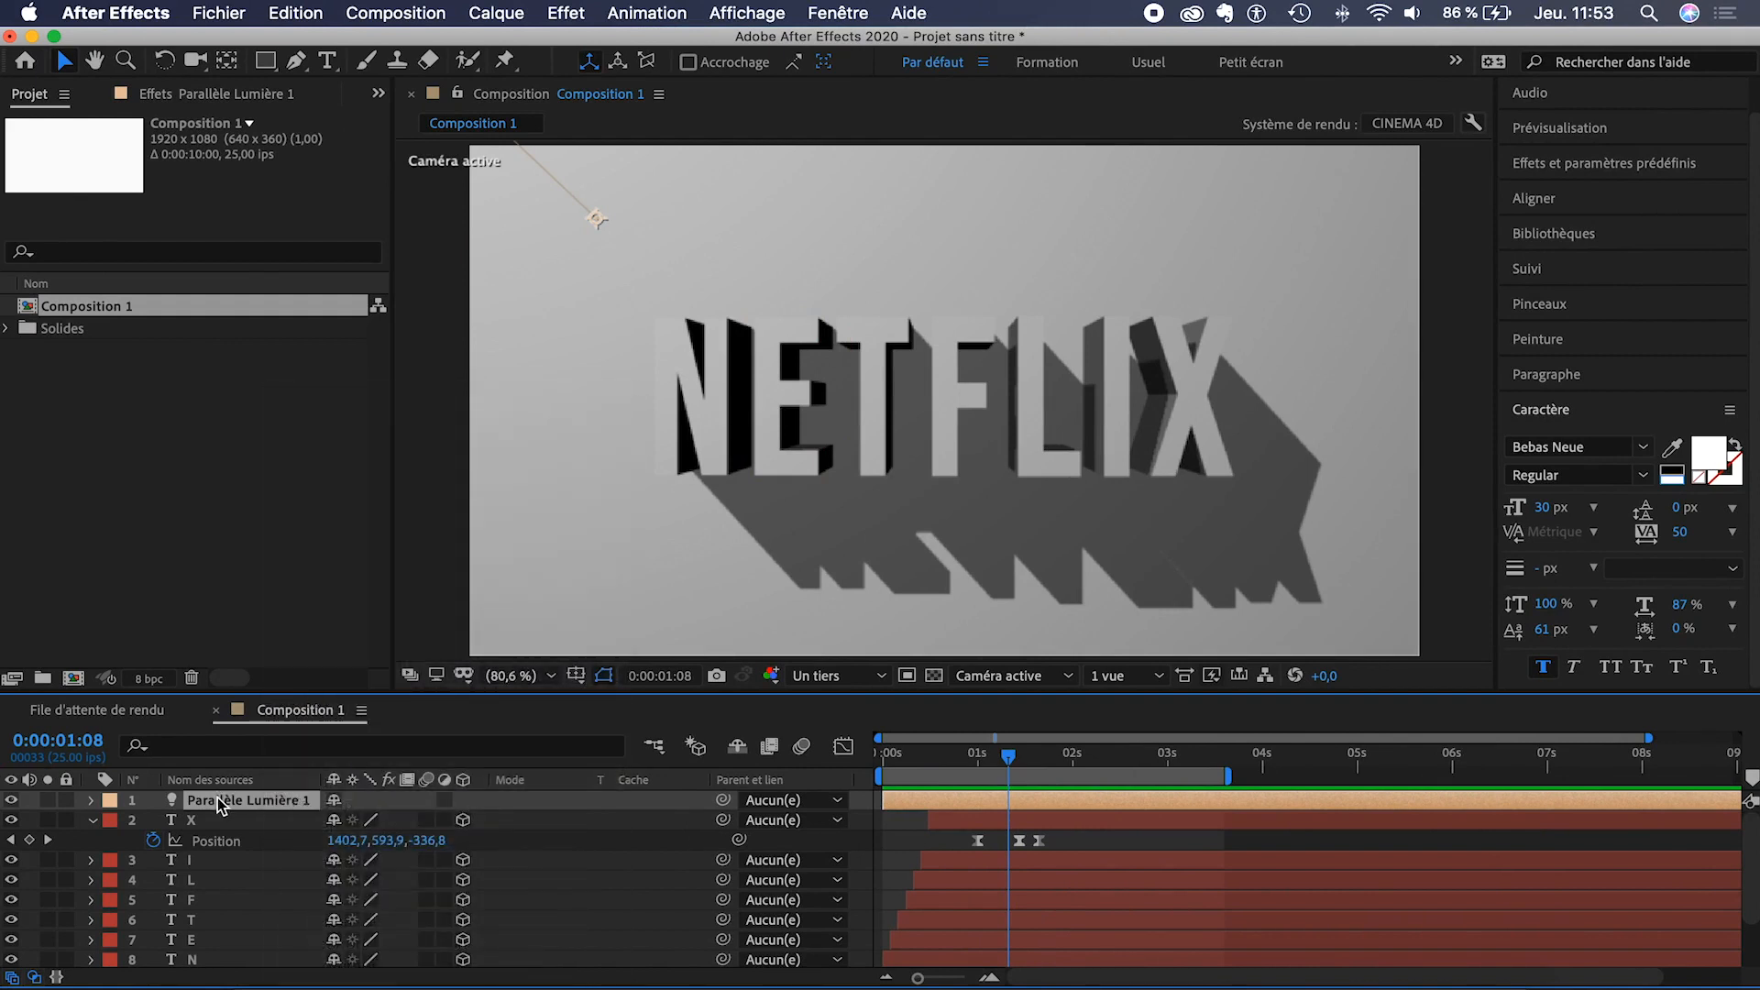
pyautogui.press('super+d')
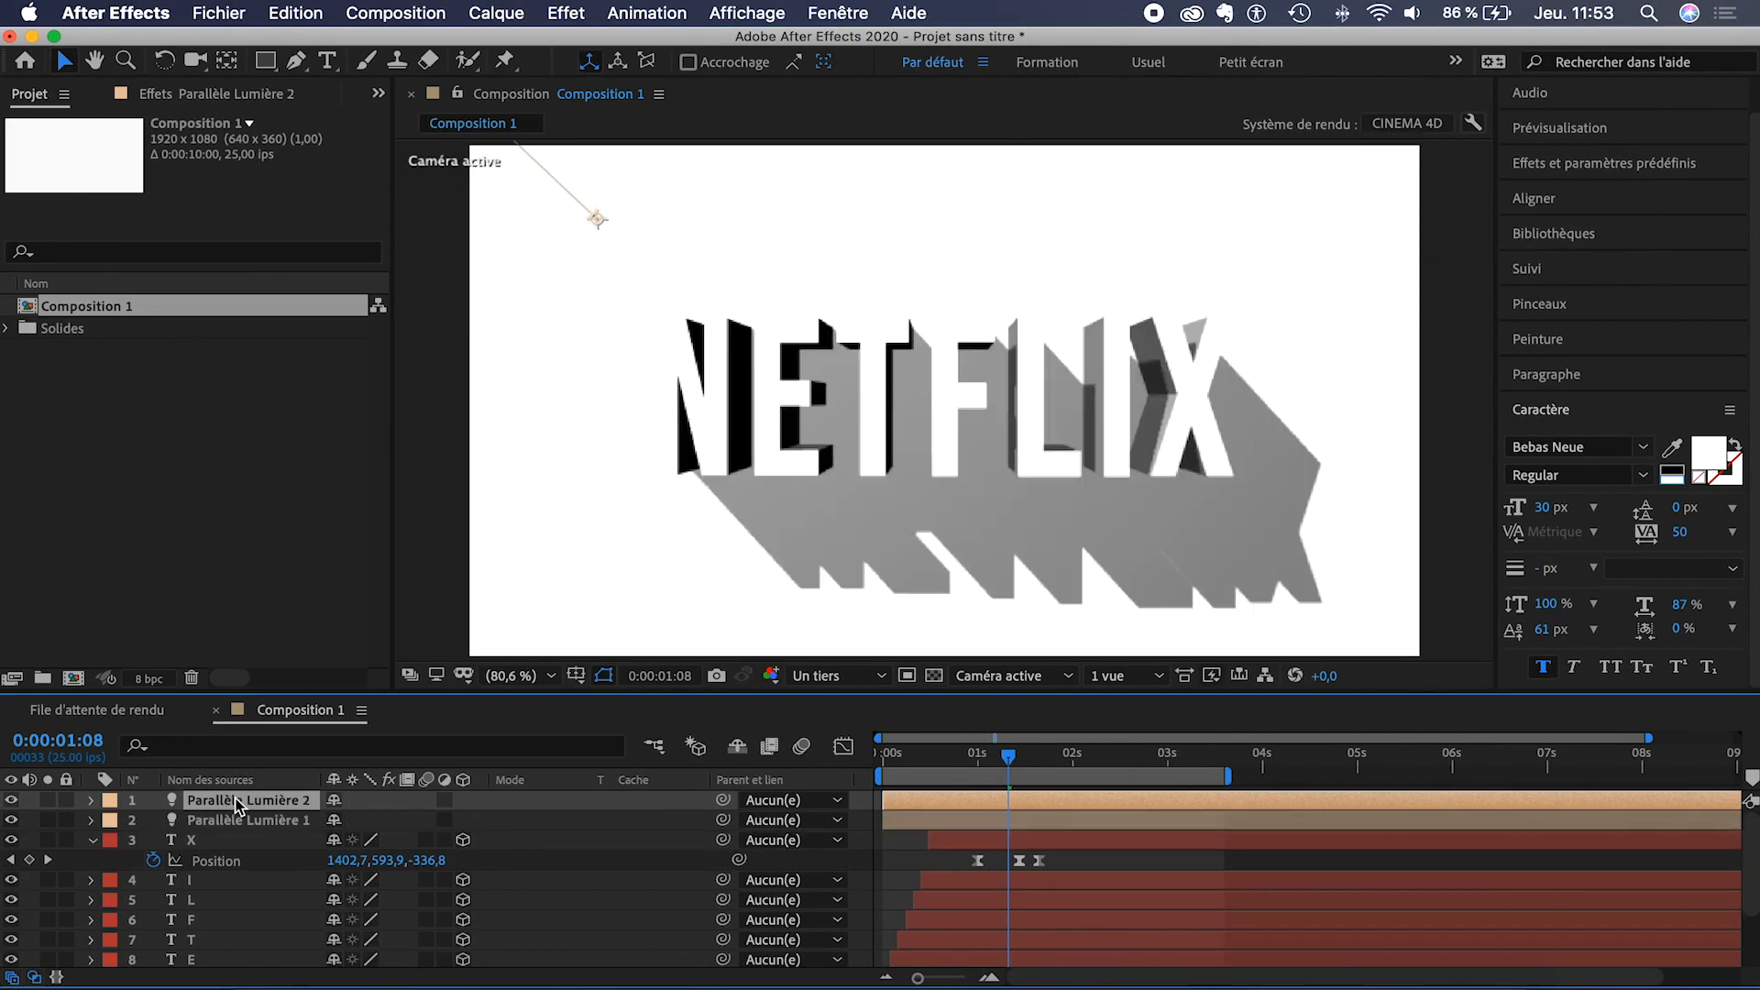
# - Change the duplicated Parallèle Lumière 2 light to type Ambiante and set its intensity to 65%
pyautogui.click(91, 803)
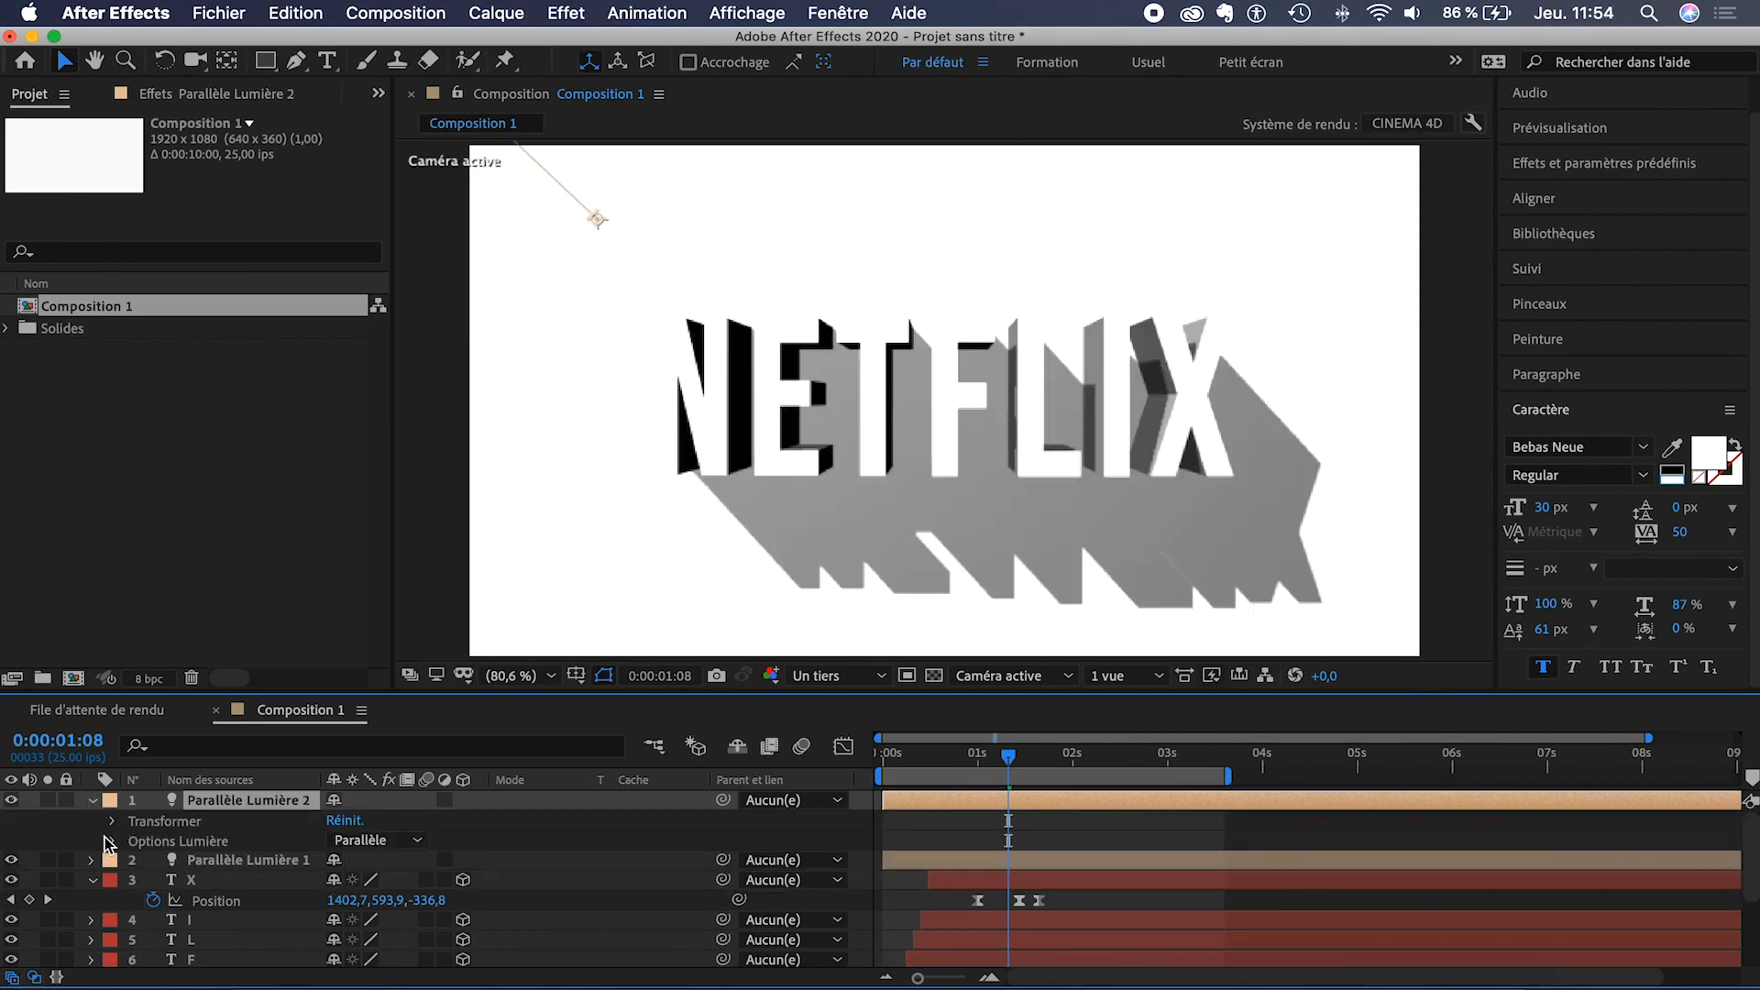
pyautogui.click(112, 842)
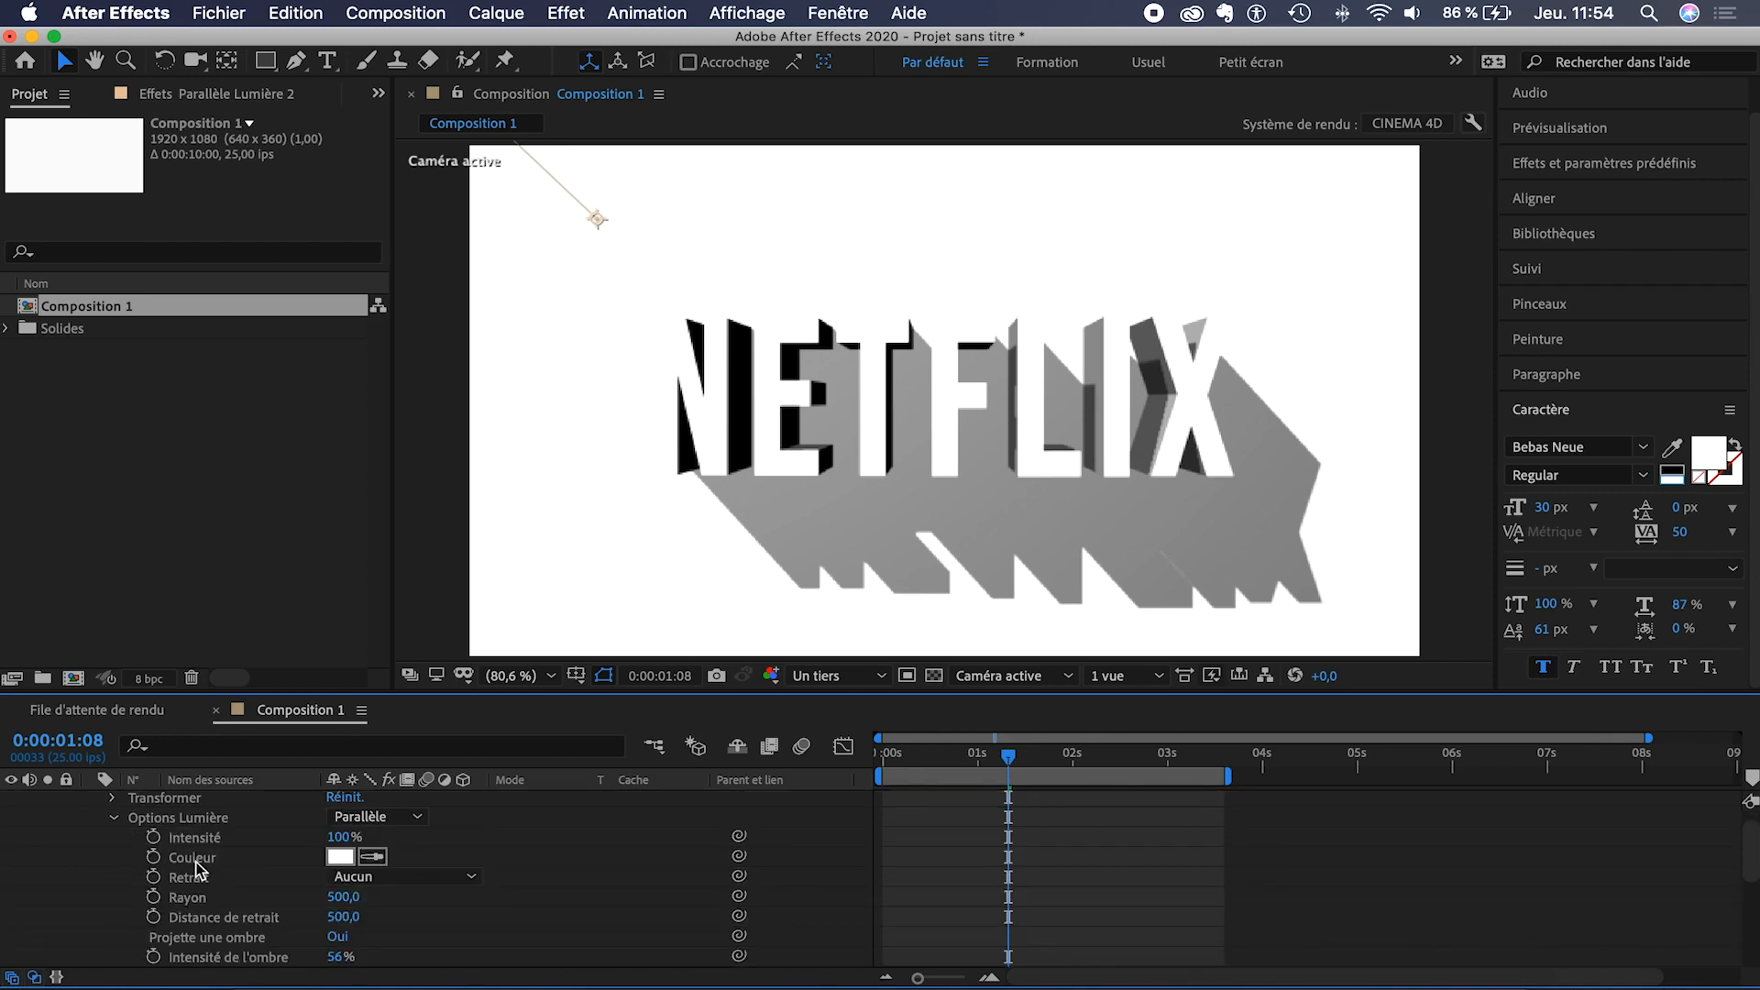
pyautogui.scroll(1, 196, 867)
pyautogui.click(389, 837)
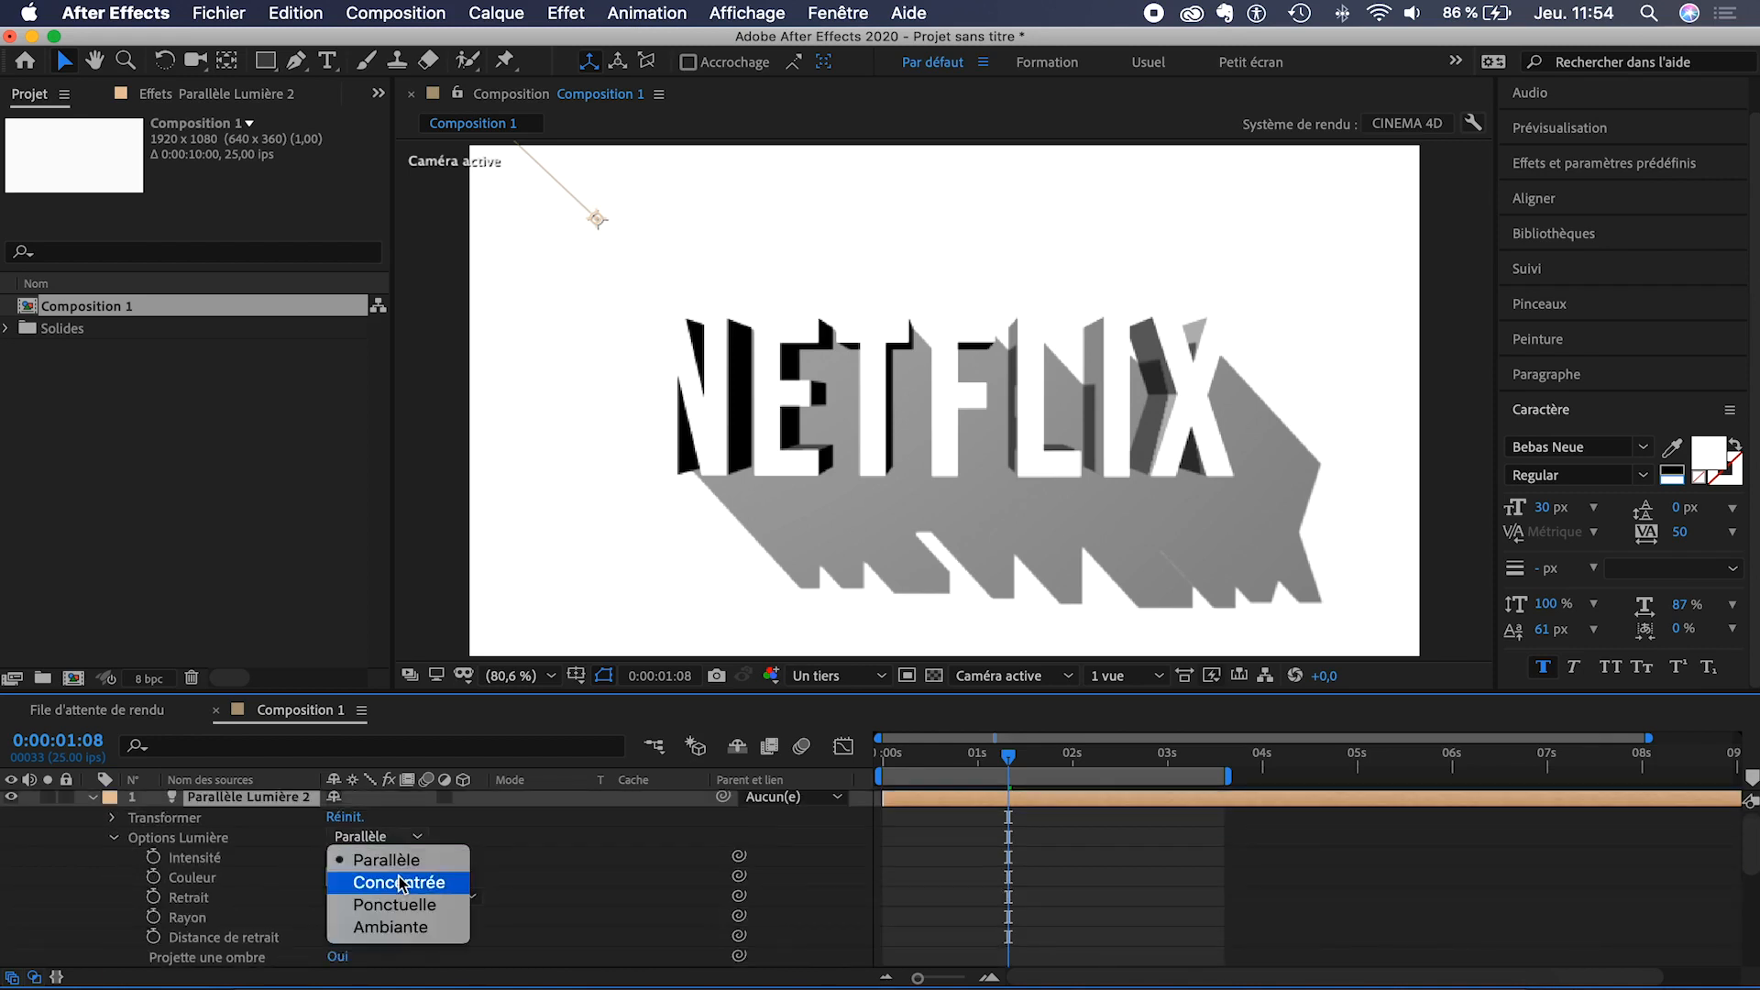
pyautogui.click(394, 928)
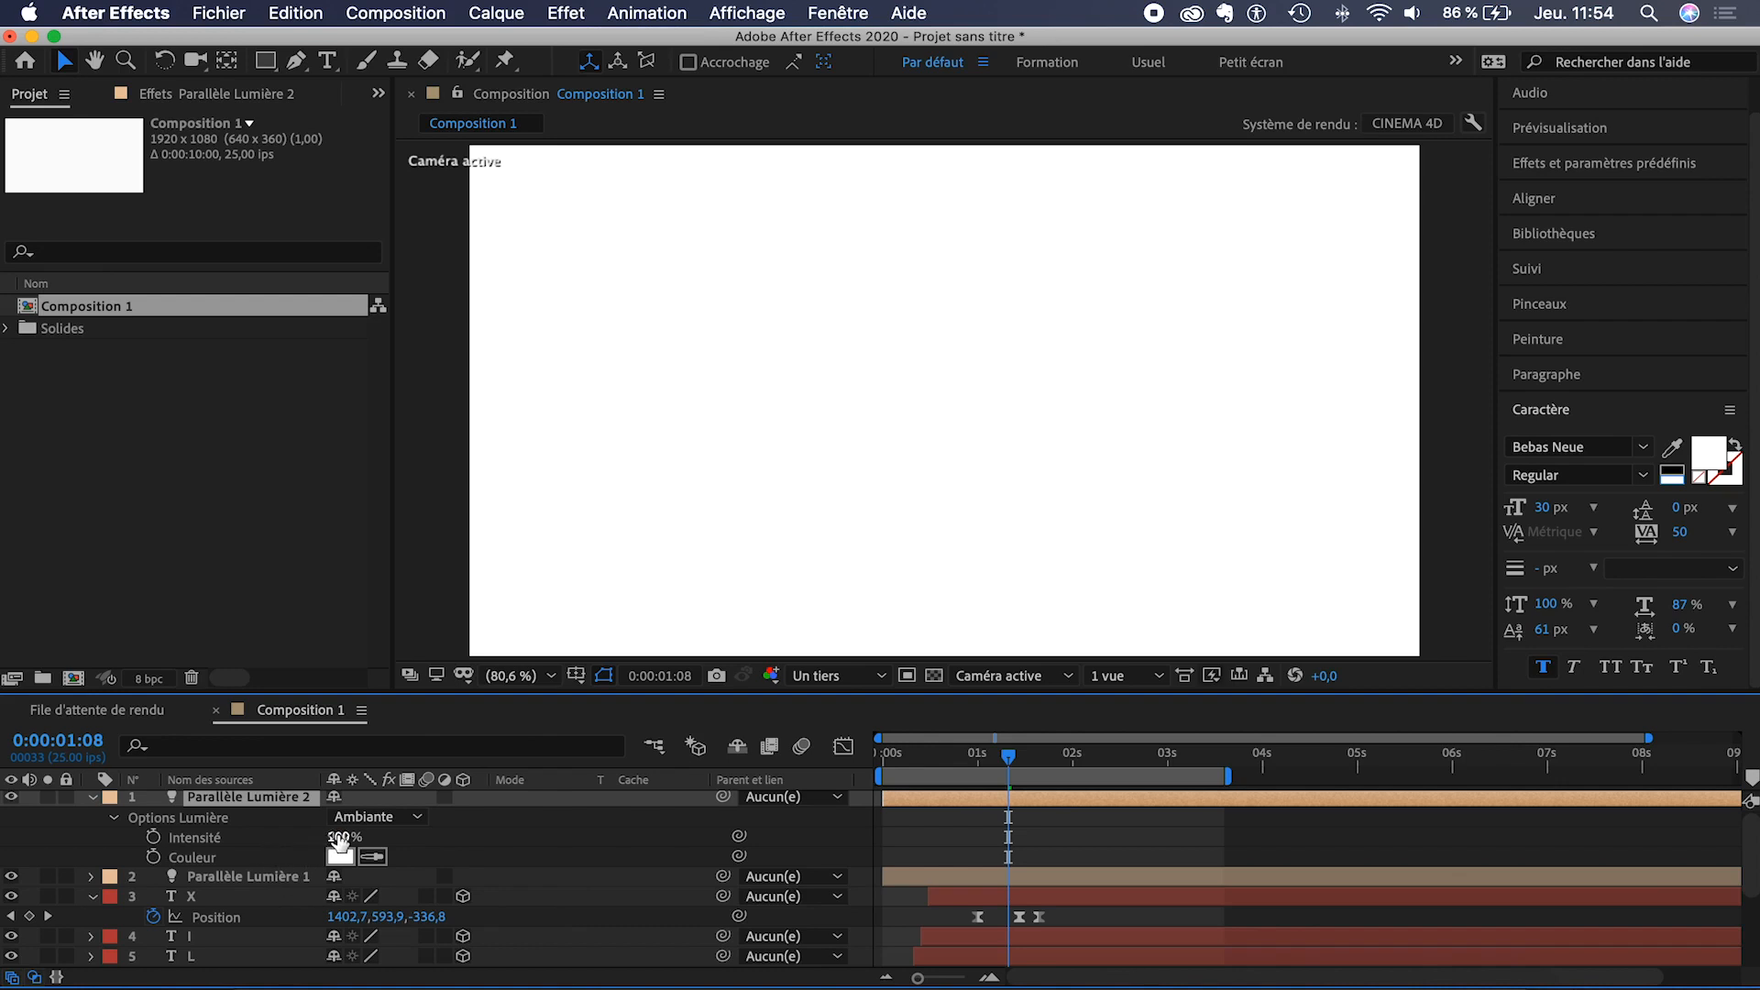
pyautogui.moveTo(340, 841); pyautogui.dragTo(298, 836)
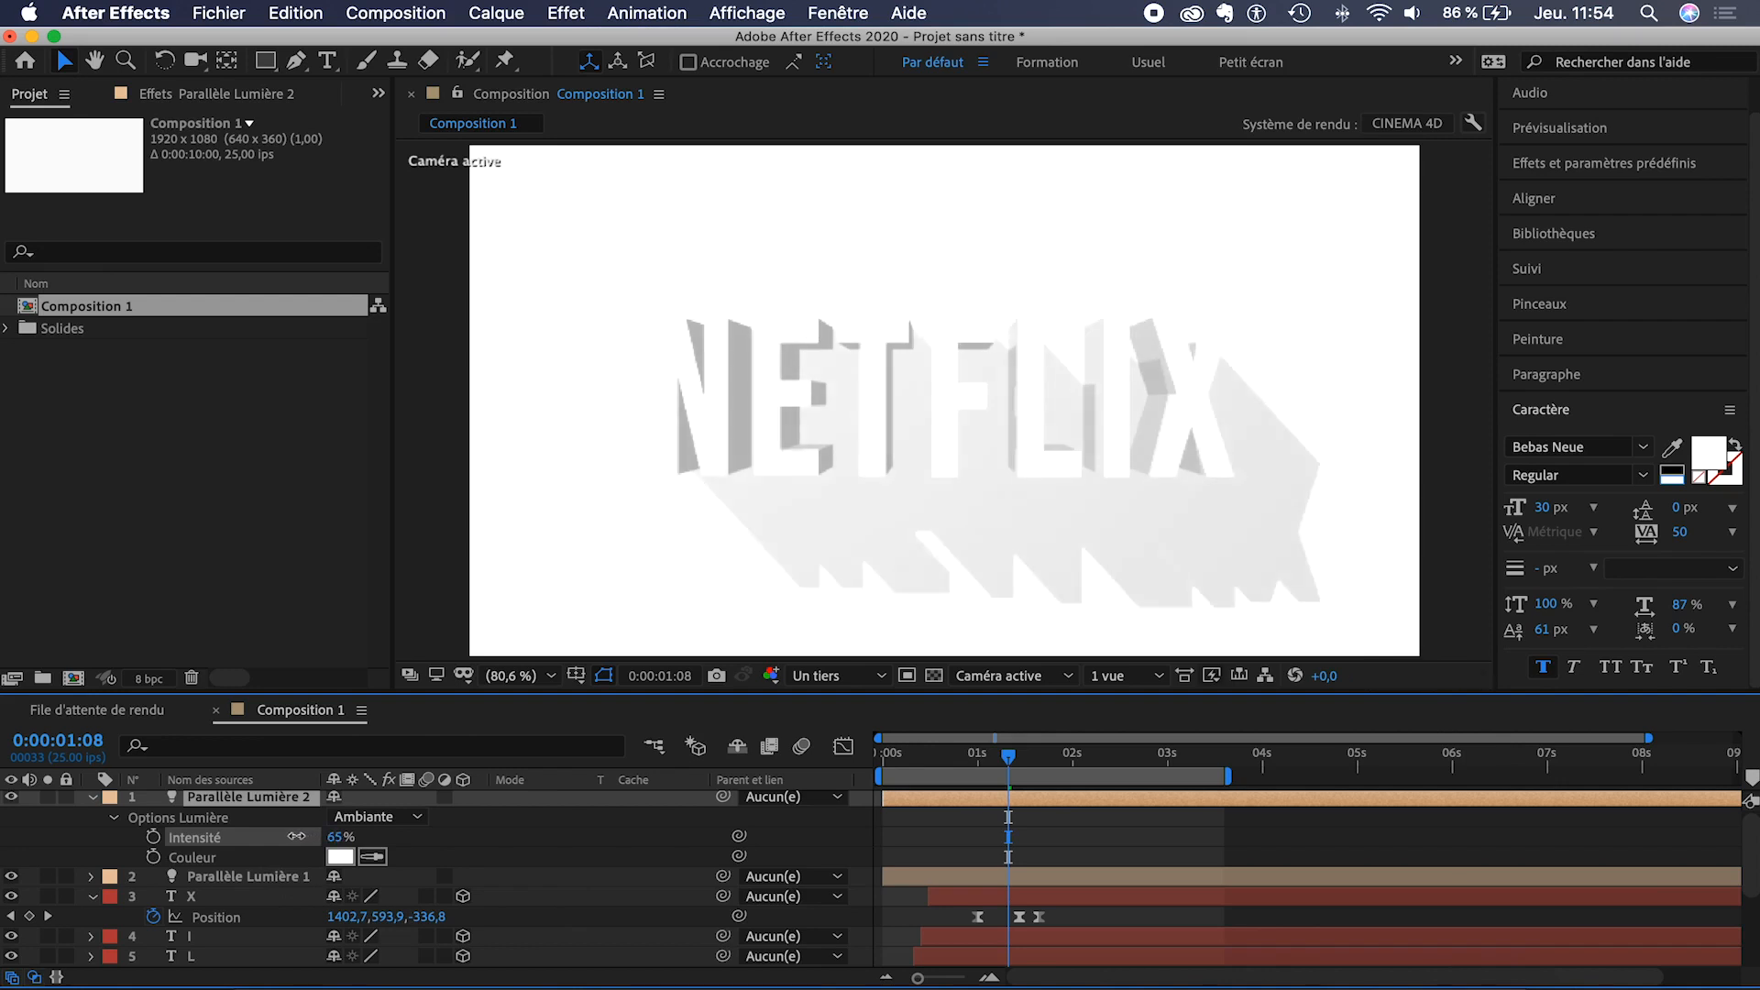
# - Set the intensity of the Parallèle Lumière 1 light to 34%
pyautogui.click(91, 877)
pyautogui.scroll(-2, 102, 901)
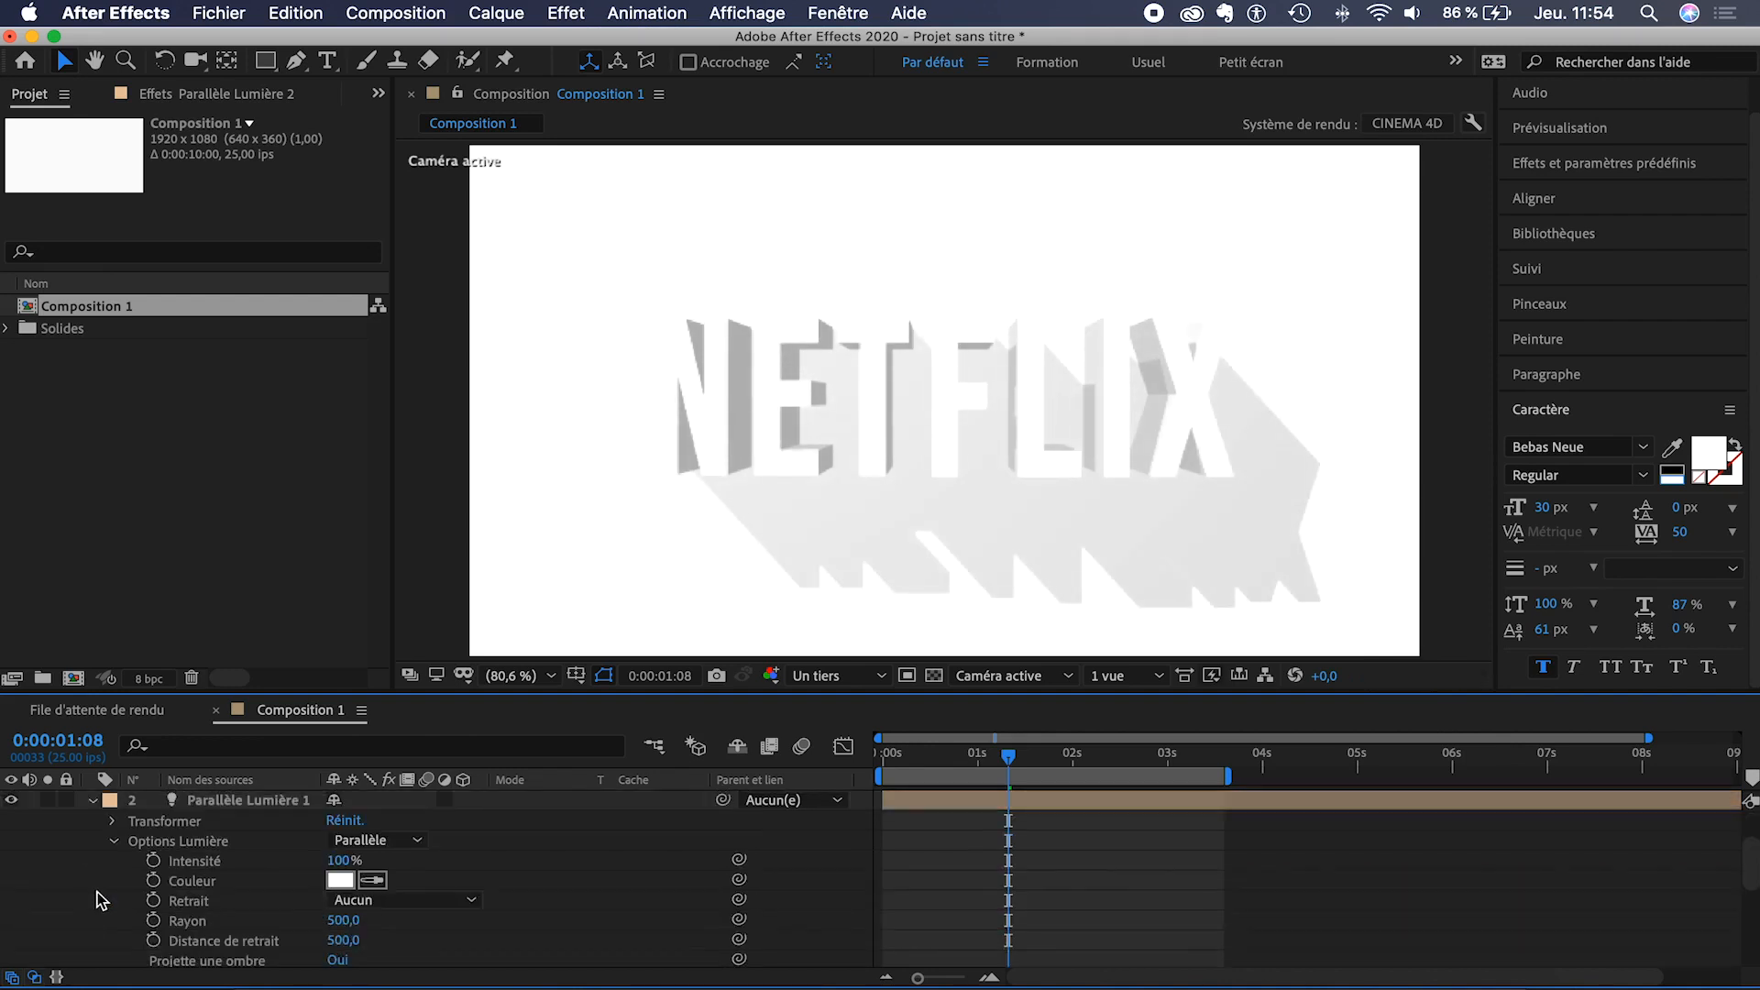
pyautogui.moveTo(337, 859); pyautogui.dragTo(263, 865)
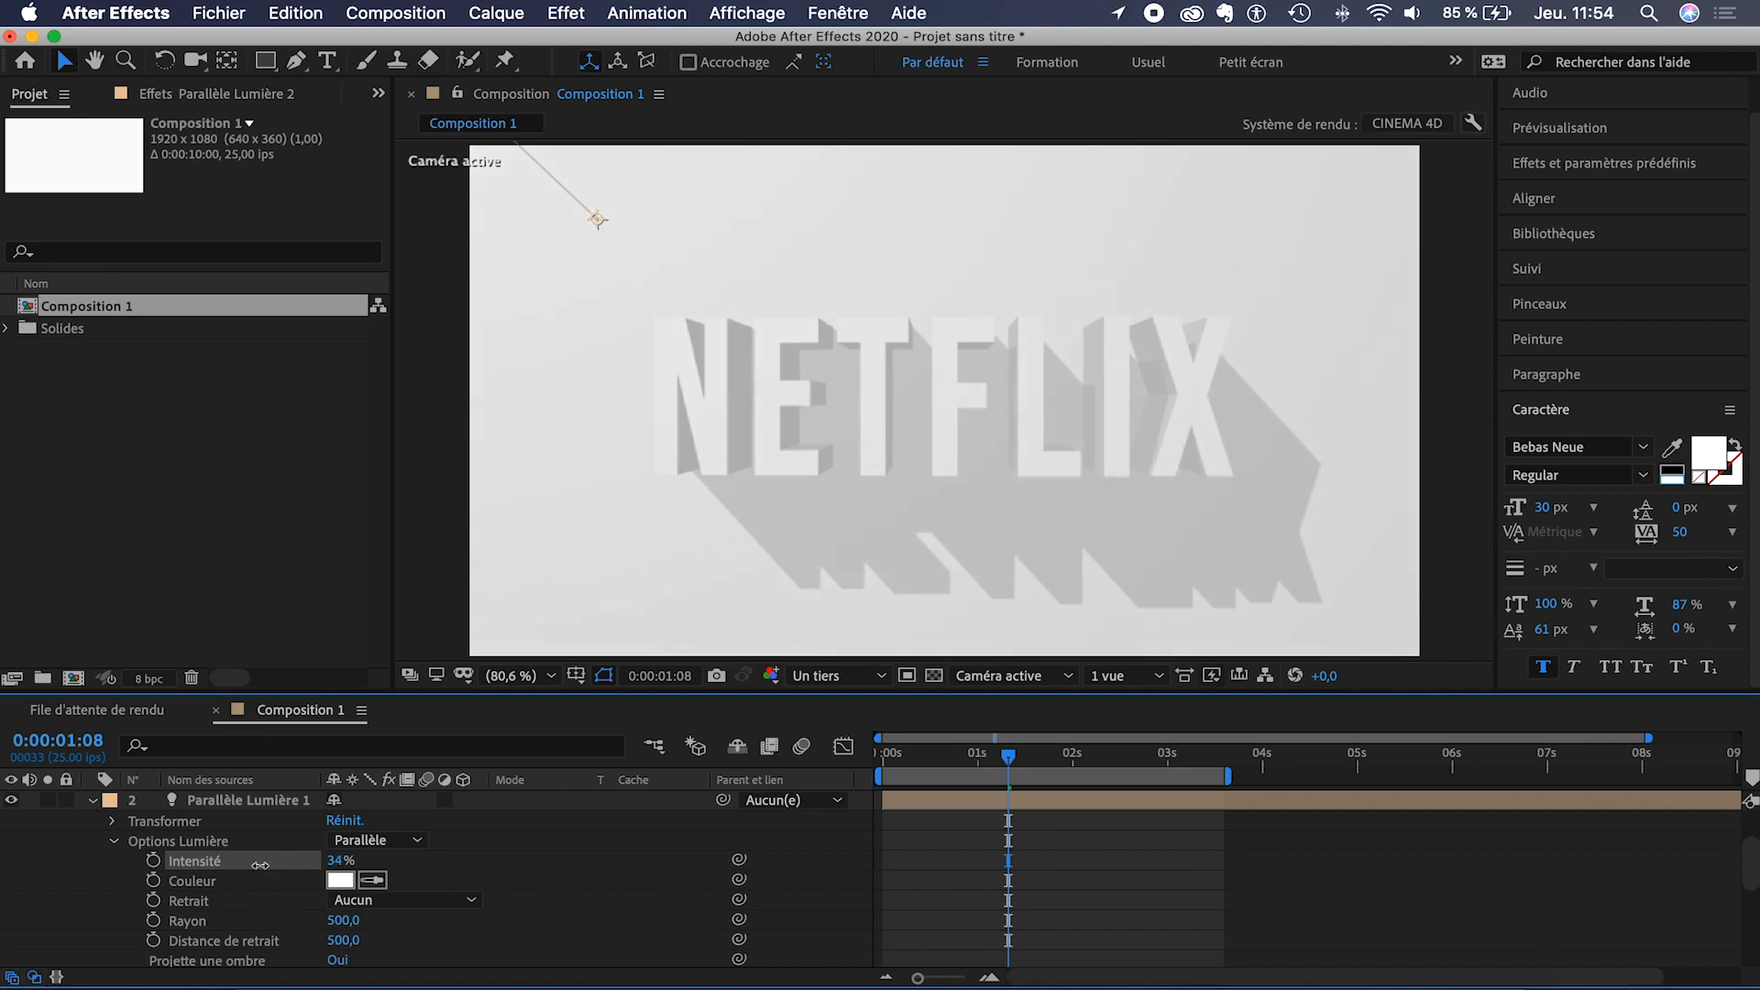
pyautogui.click(256, 865)
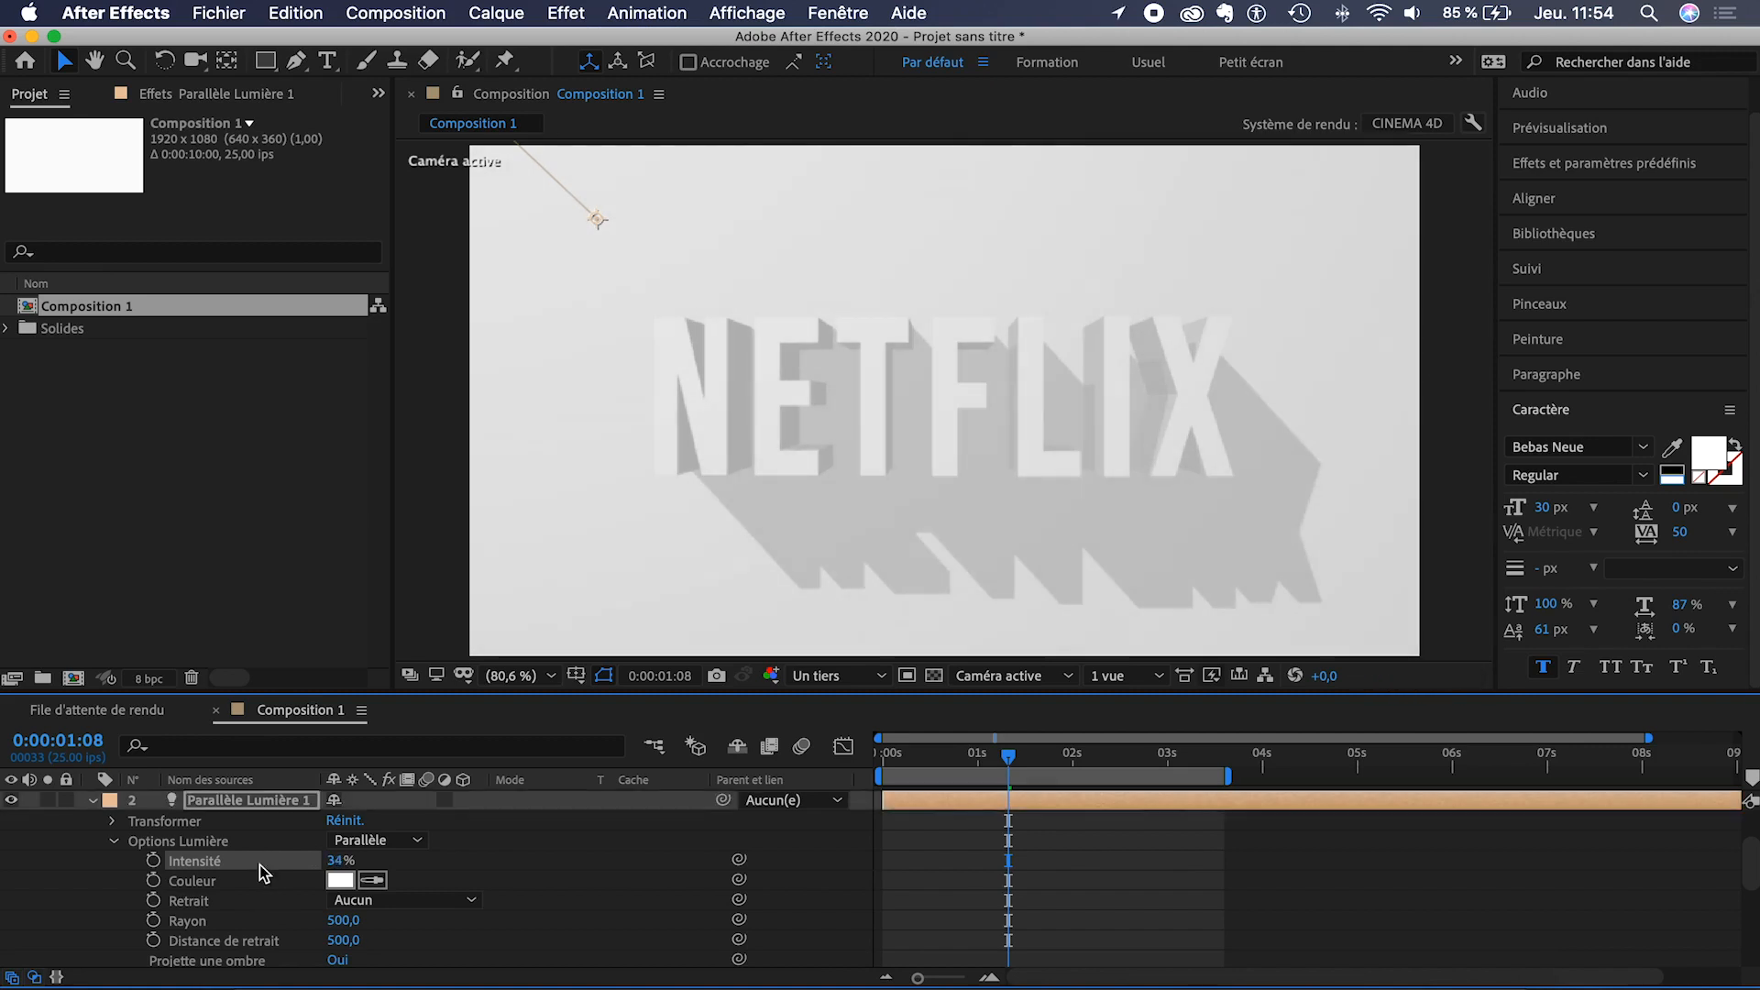
# - Raise the ambient Parallèle Lumière 2 light's intensity to 74% and the Parallèle Lumière 1 light's shadow intensity to 141%
pyautogui.scroll(2, 261, 869)
pyautogui.moveTo(335, 840); pyautogui.dragTo(336, 841)
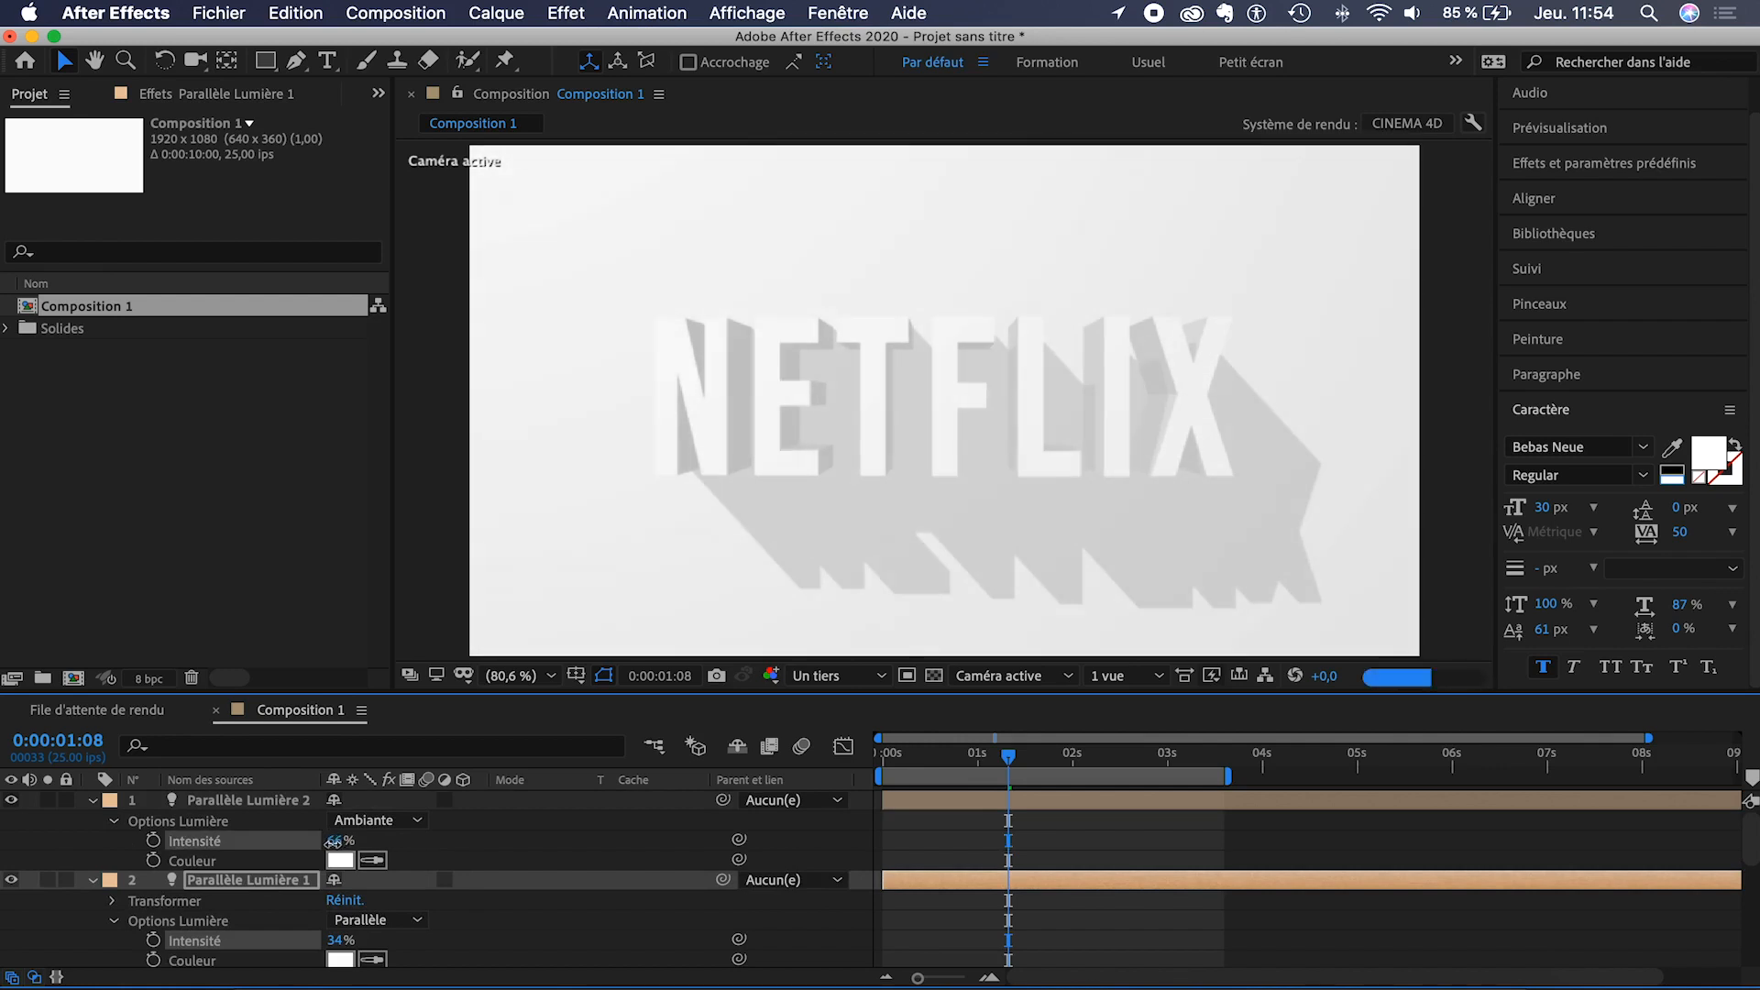
pyautogui.scroll(-3, 295, 866)
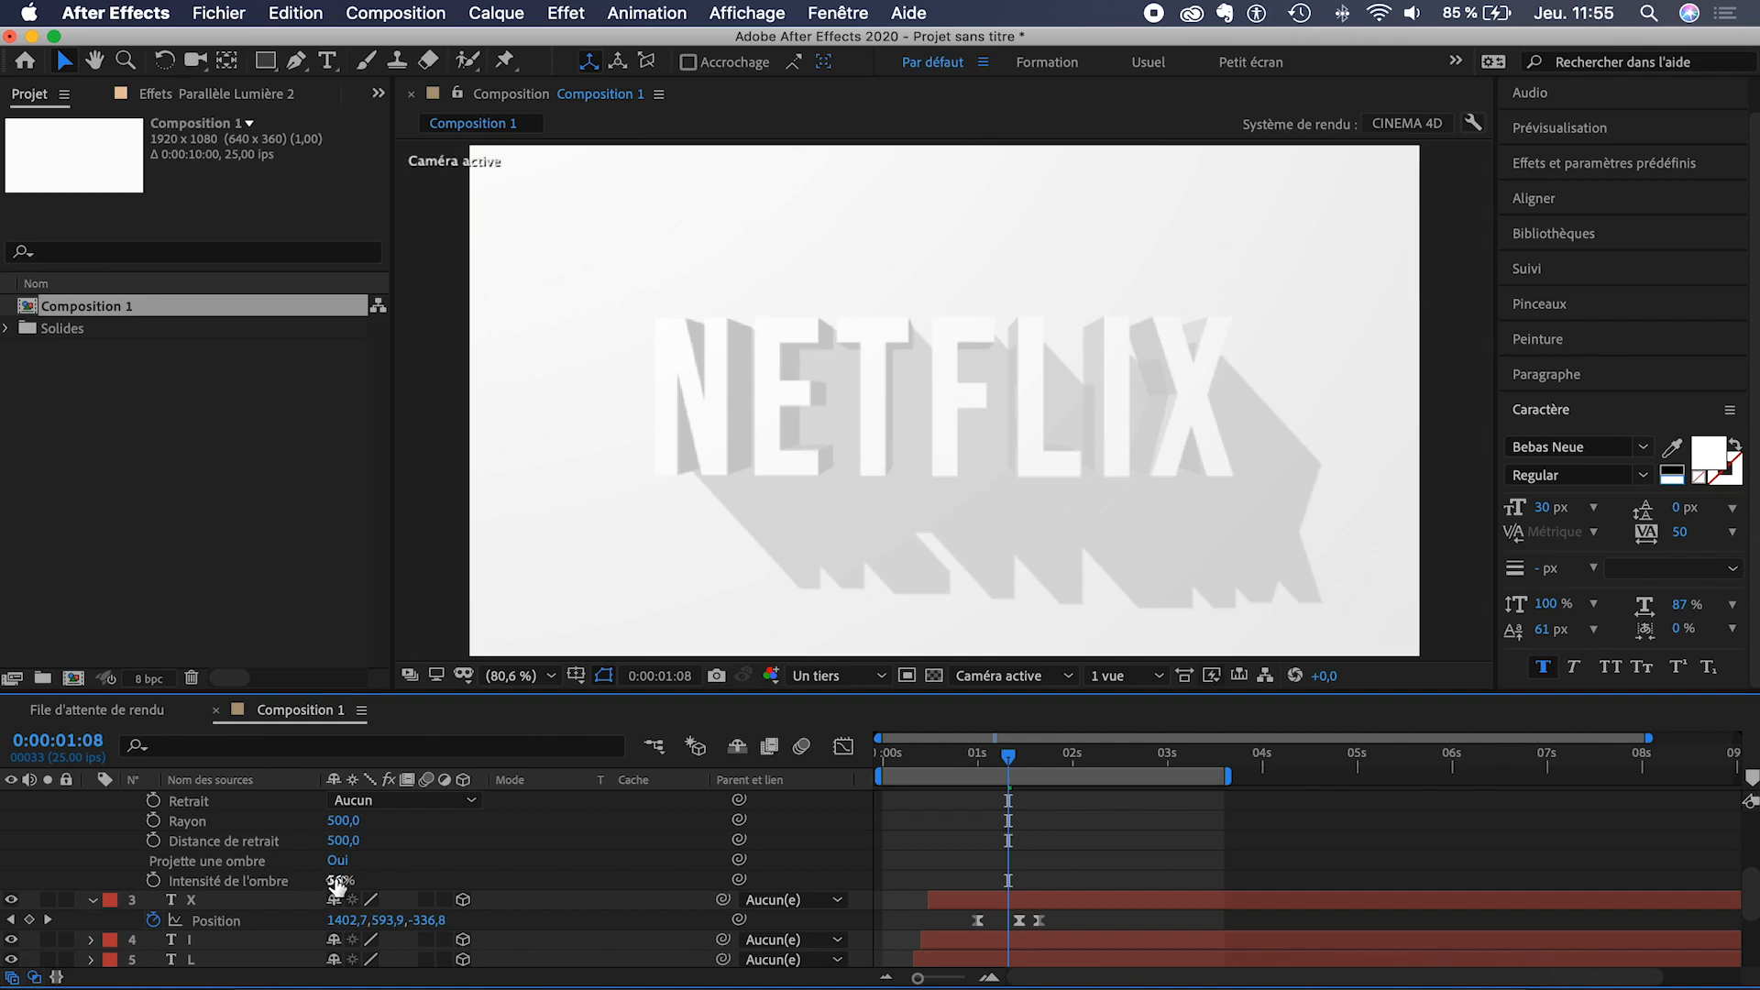
pyautogui.moveTo(341, 880); pyautogui.dragTo(366, 879)
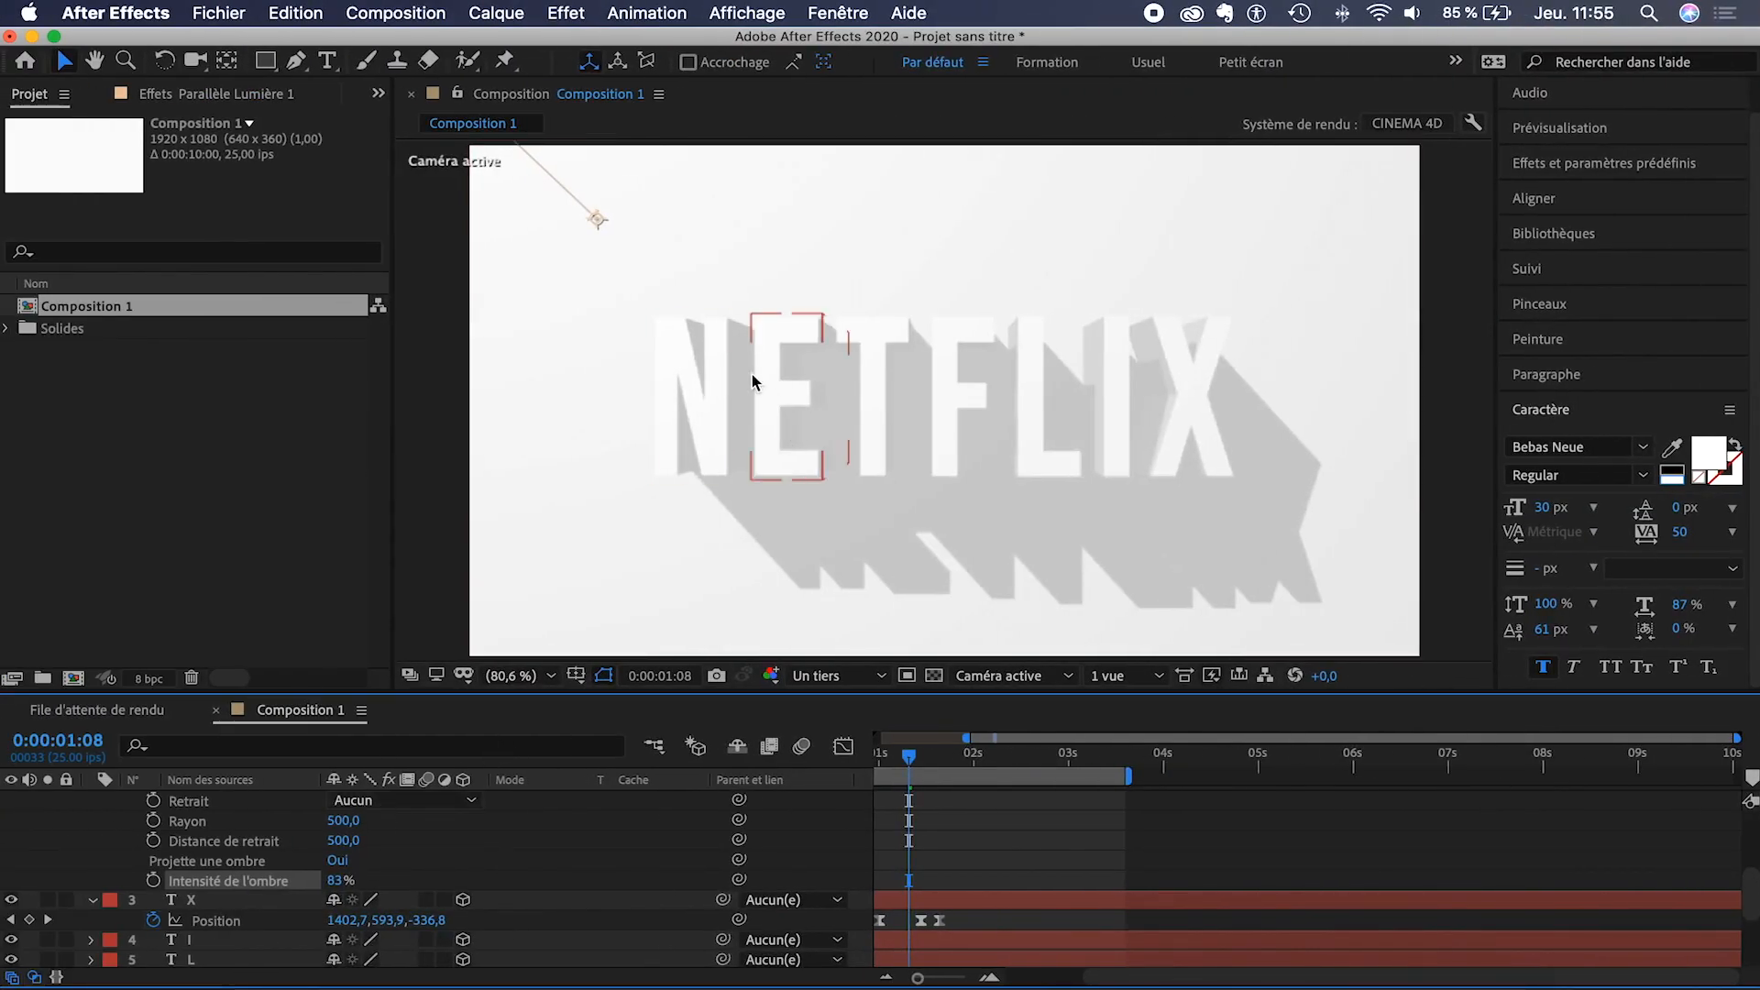
pyautogui.moveTo(332, 880); pyautogui.dragTo(385, 880)
pyautogui.scroll(1, 325, 908)
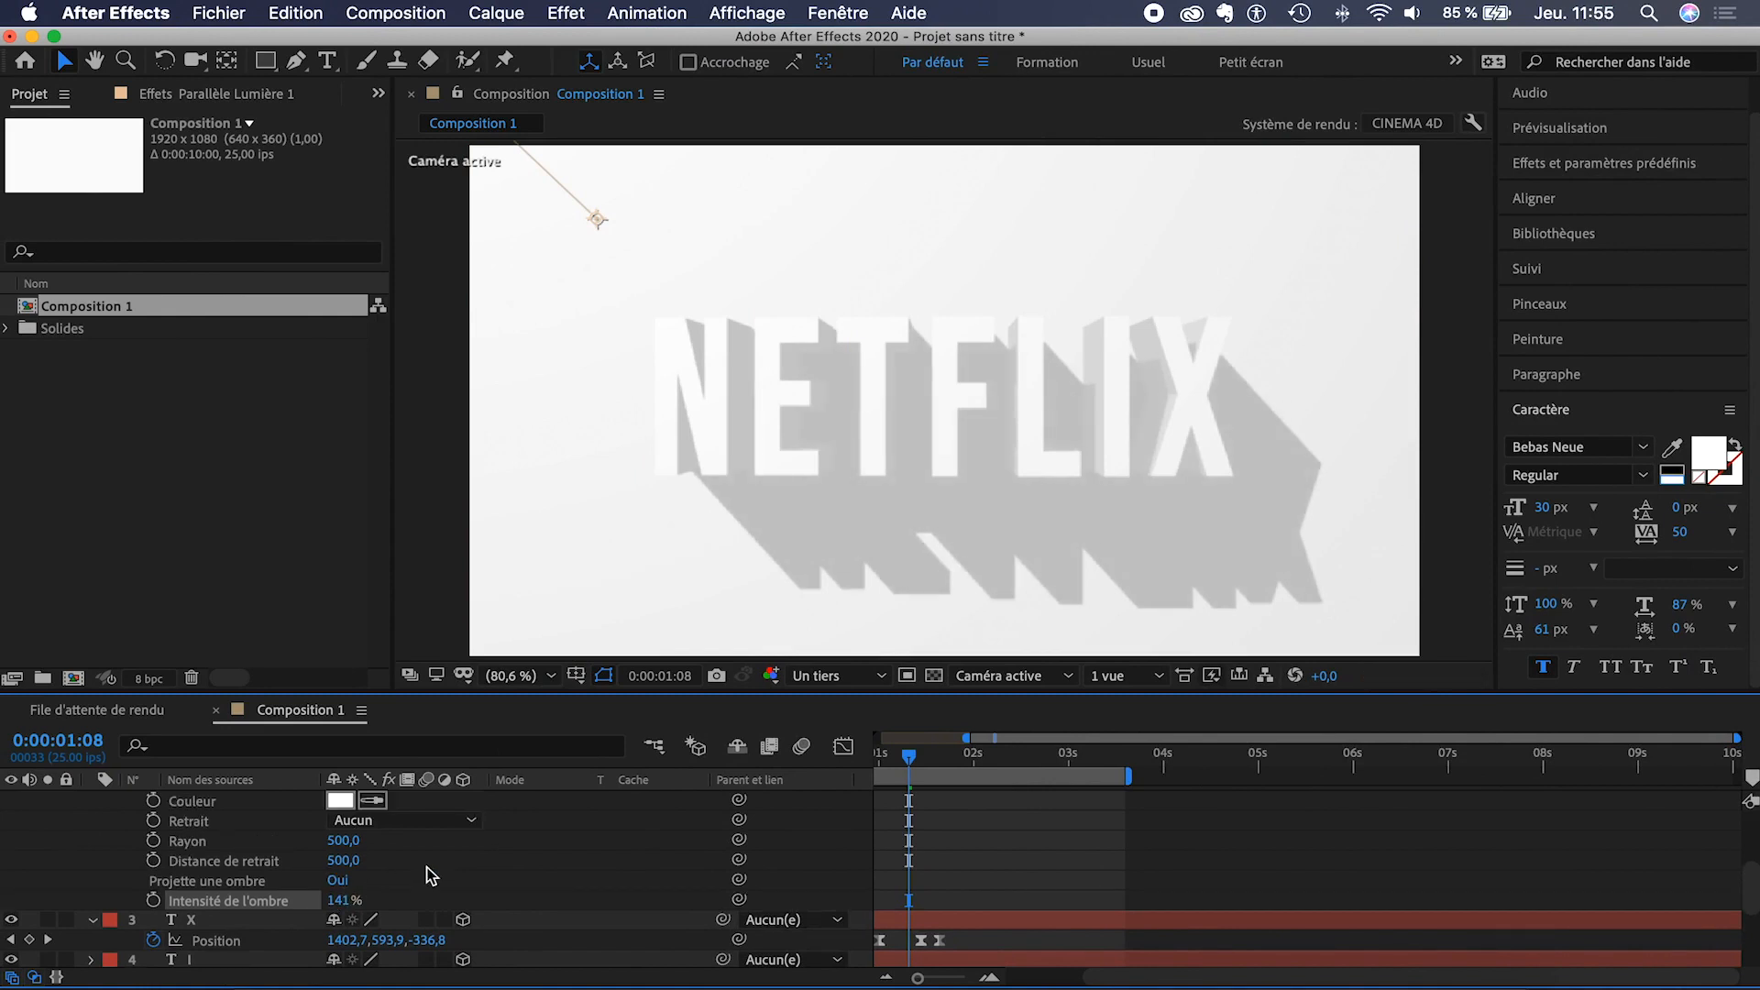
# - Set the Parallèle Lumière 1 light's intensity to 28% and the ambient Parallèle Lumière 2 light's intensity to 83%
pyautogui.scroll(4, 431, 875)
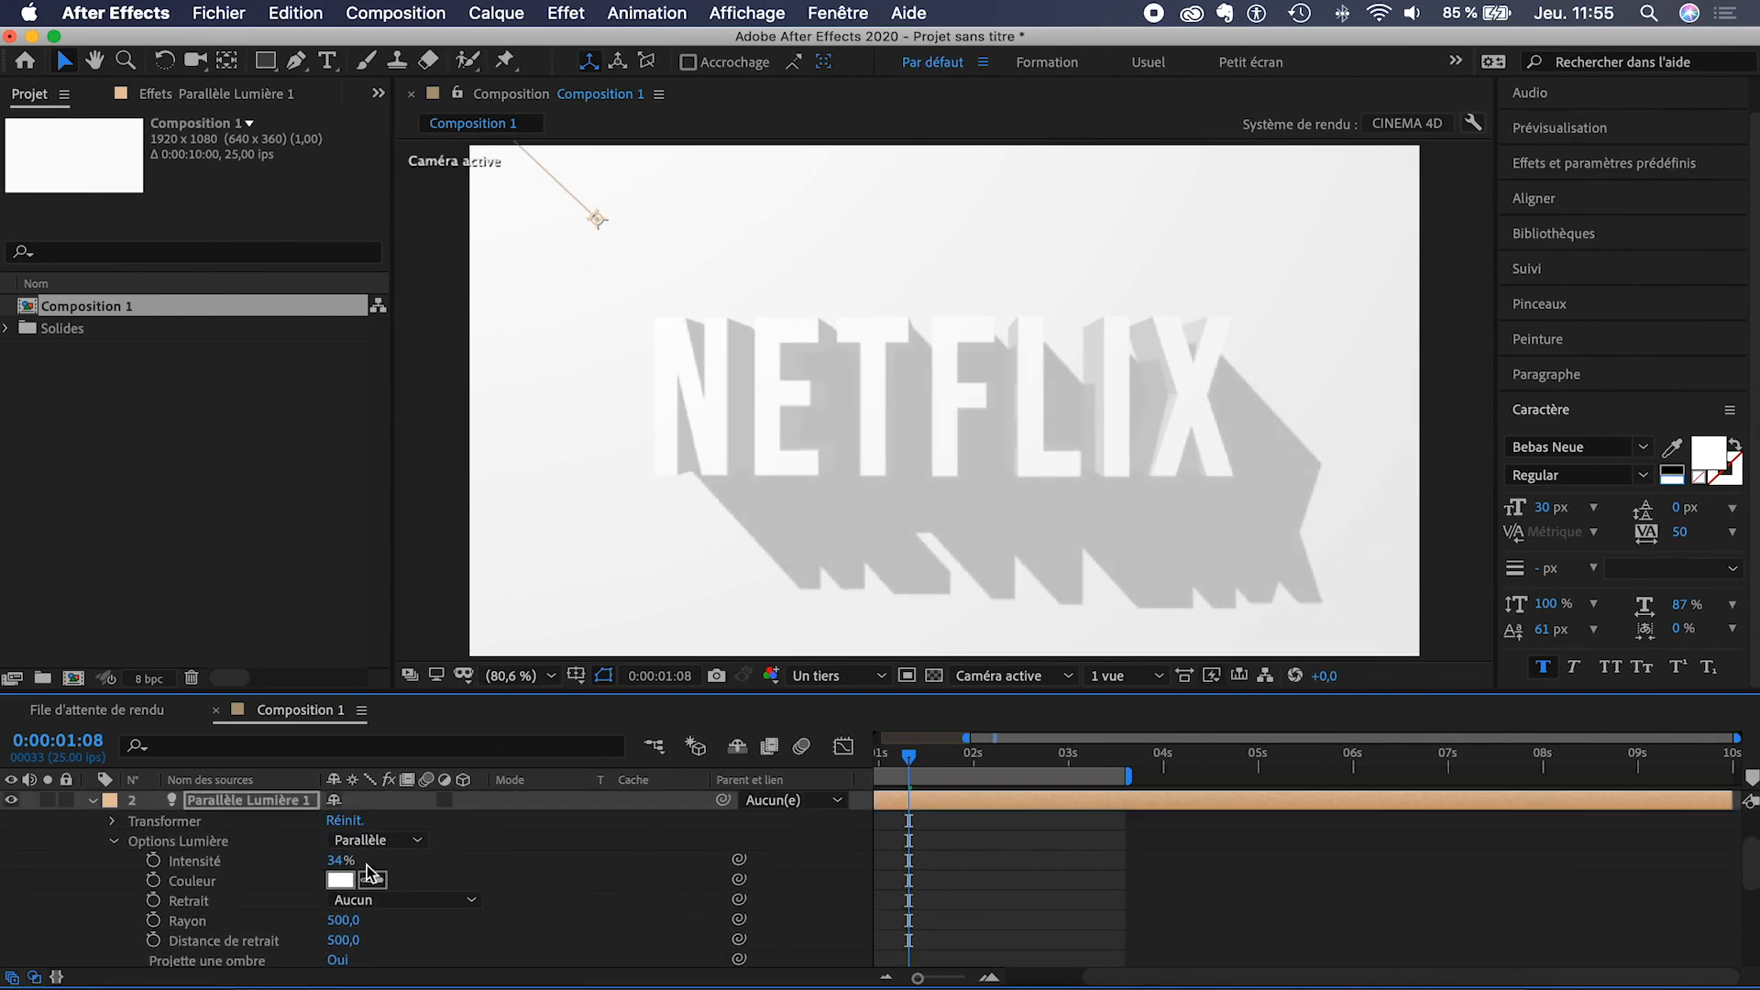
pyautogui.moveTo(333, 862); pyautogui.dragTo(325, 861)
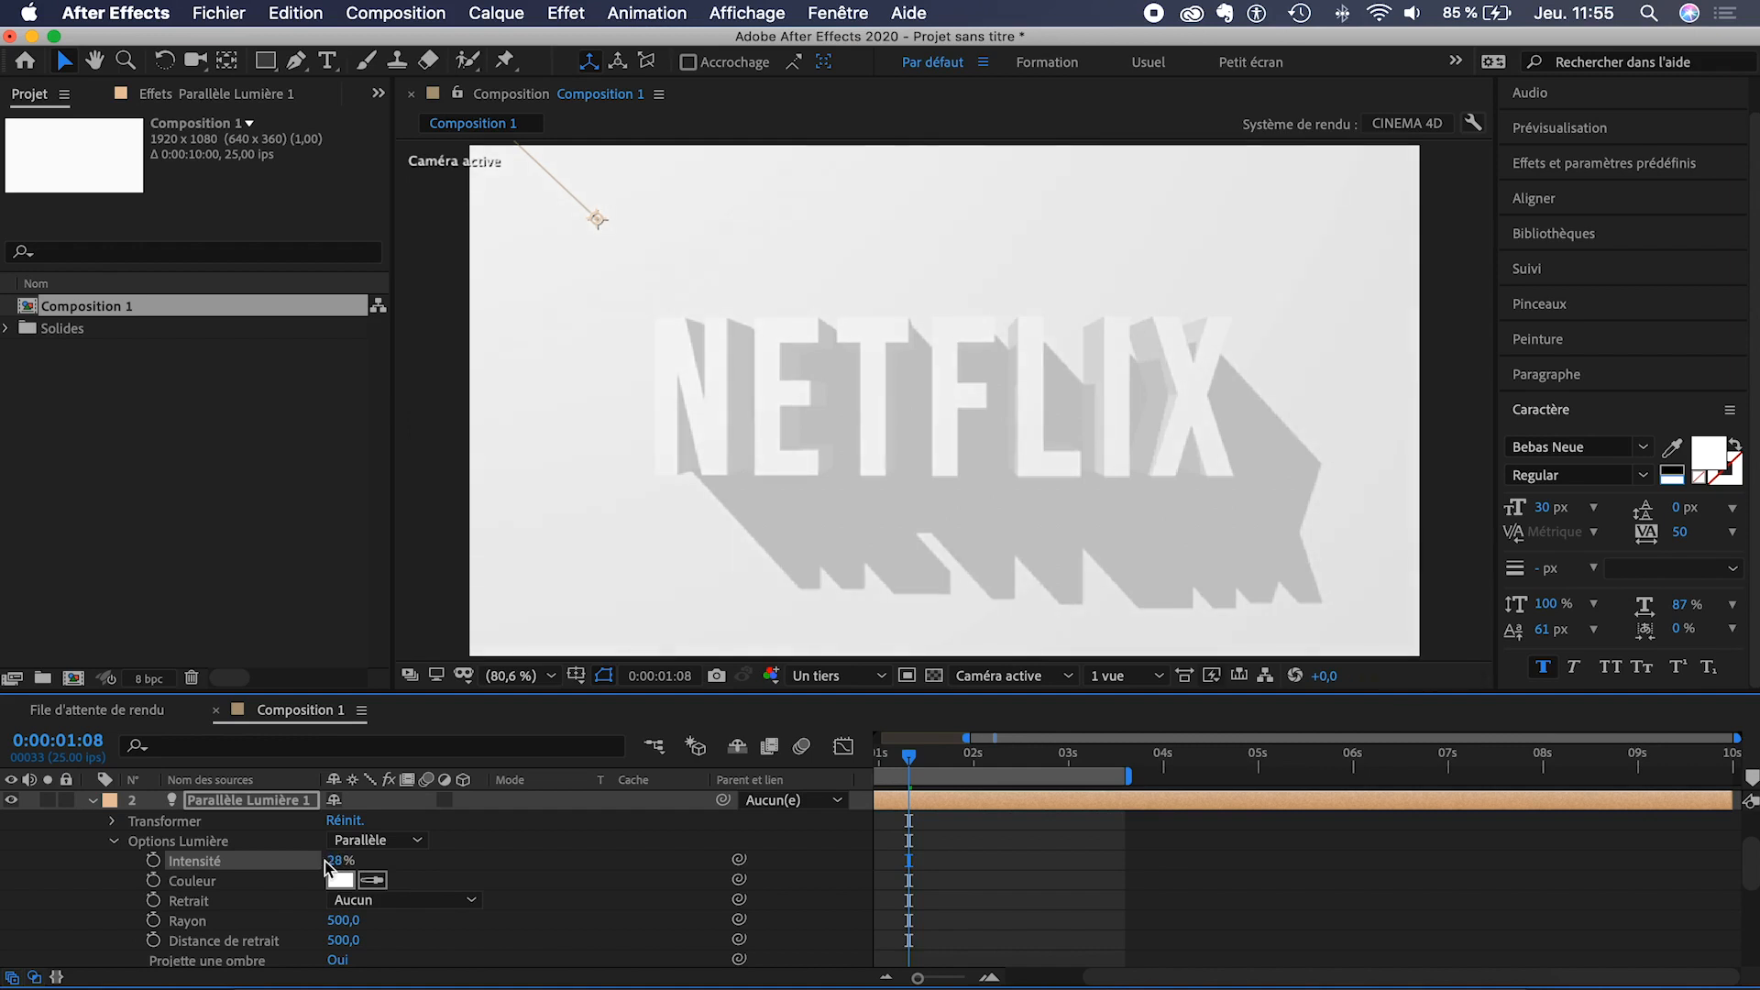
pyautogui.scroll(4, 245, 866)
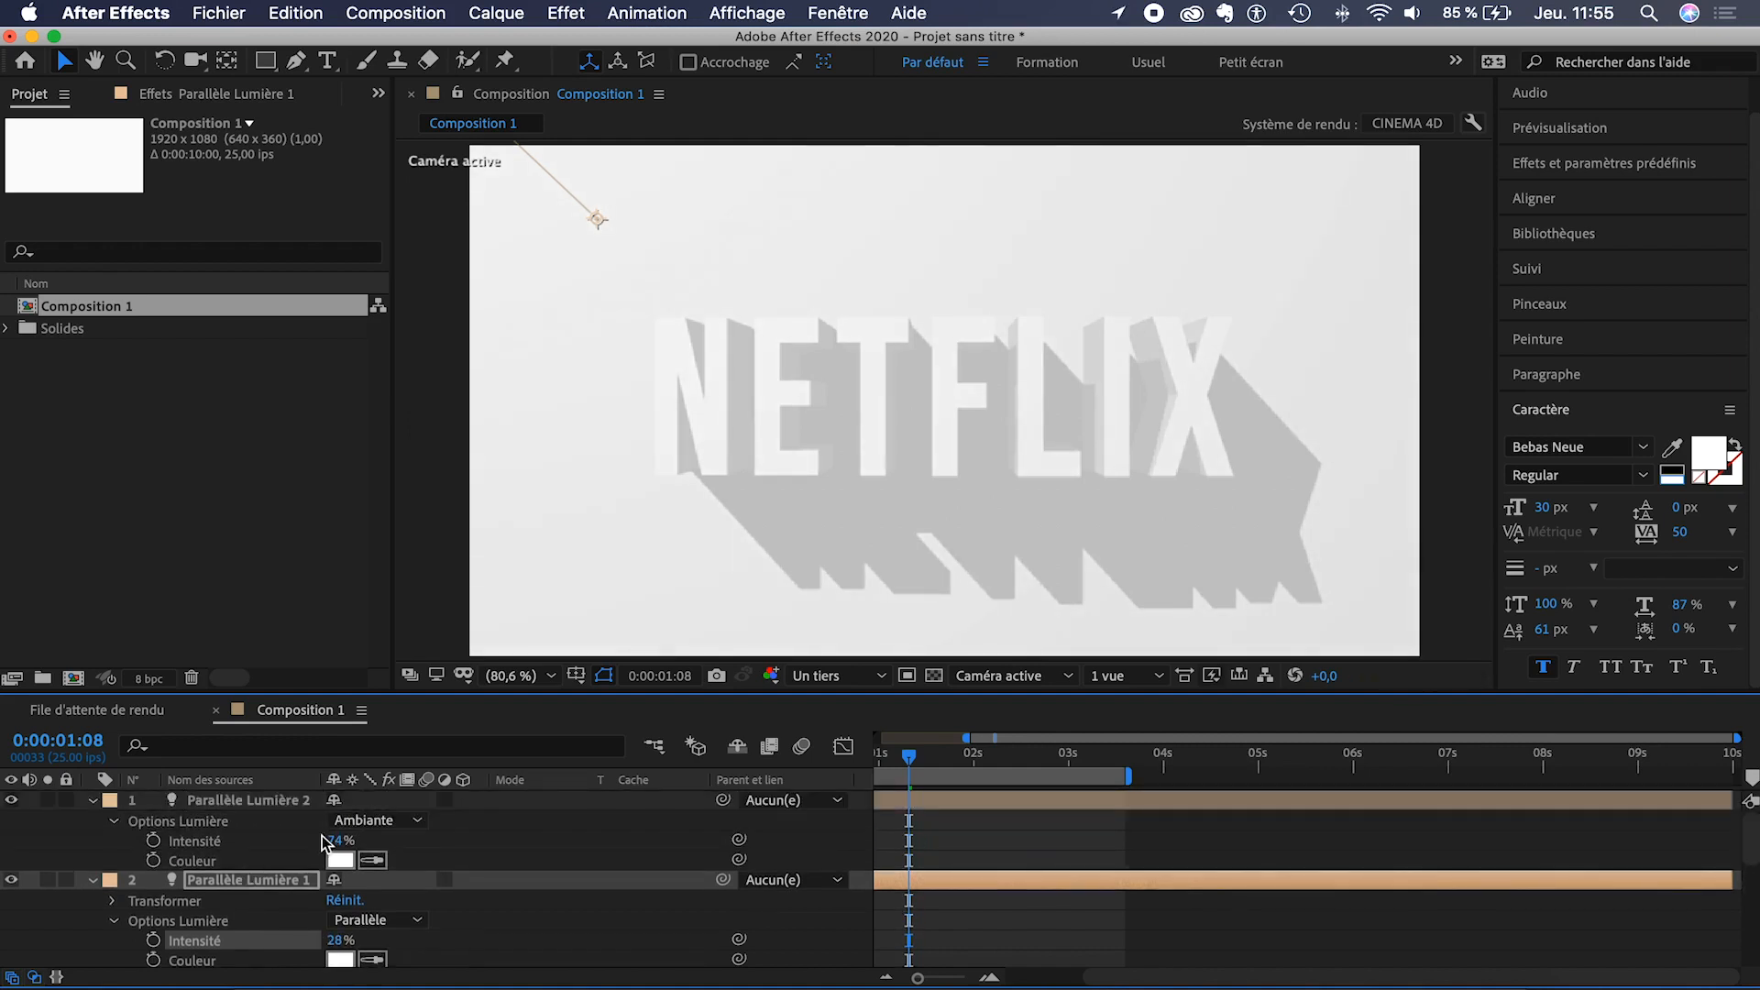
pyautogui.moveTo(341, 839); pyautogui.dragTo(352, 840)
pyautogui.click(348, 840)
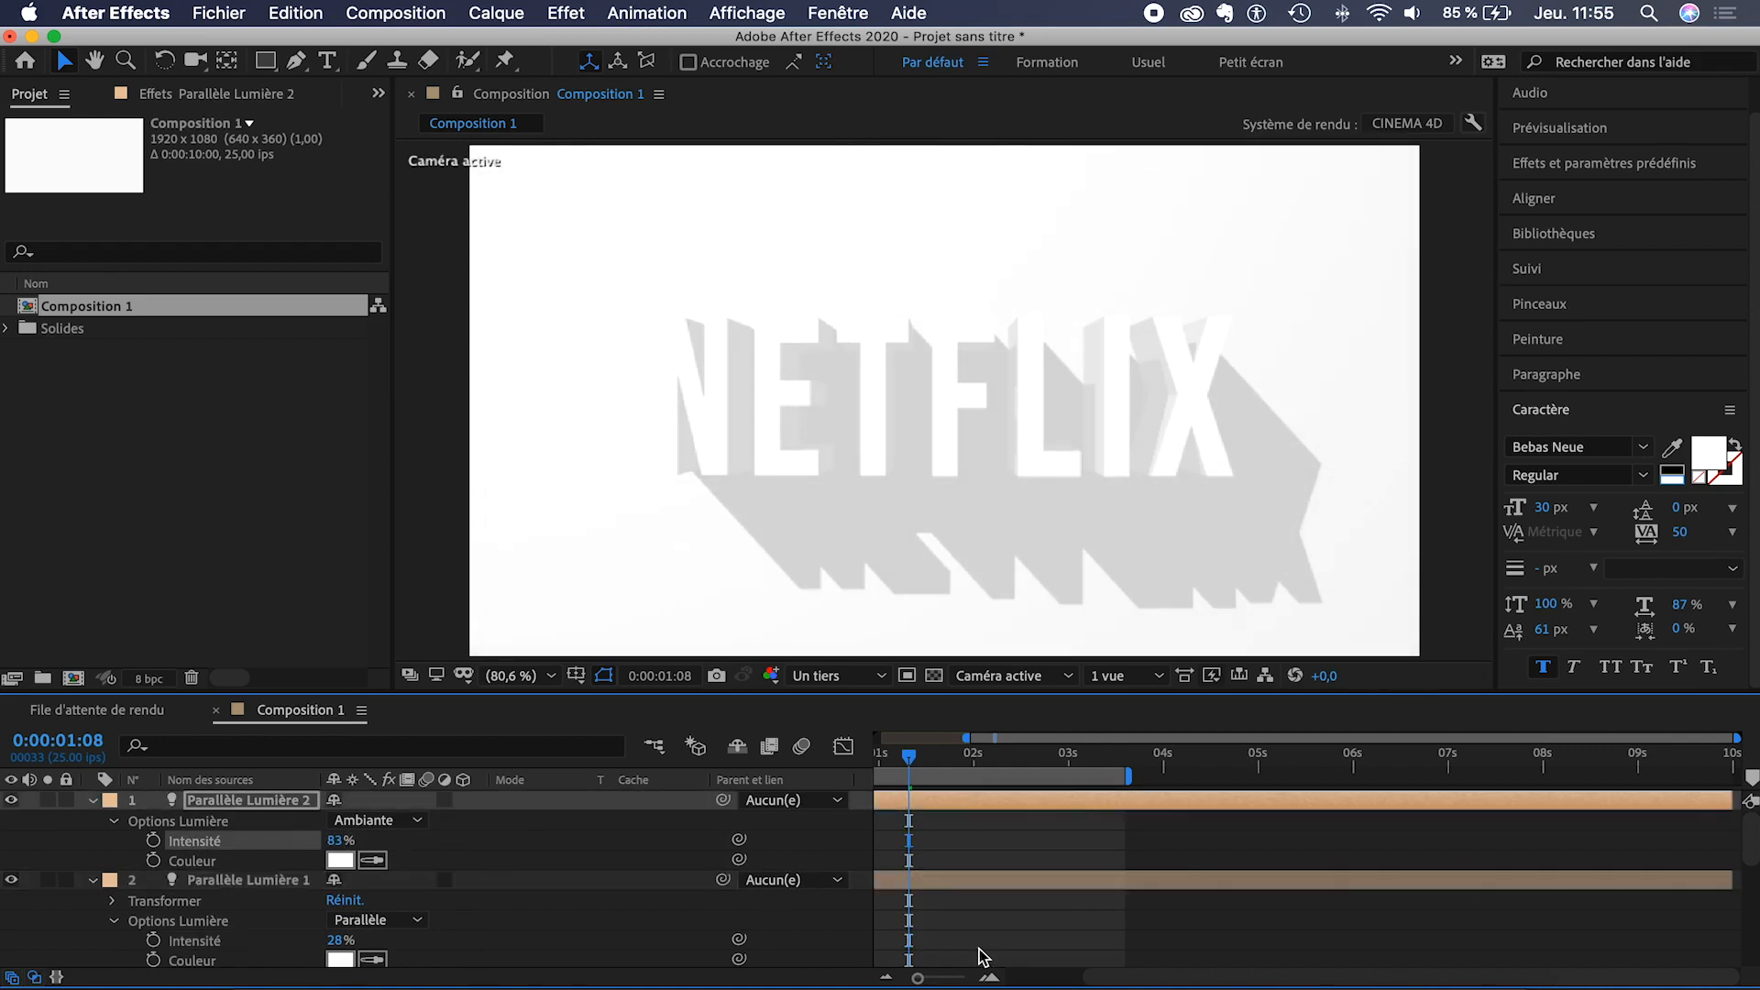
# - Deselect the lights and collapse the properties of both light layers in the timeline
pyautogui.click(986, 935)
pyautogui.click(95, 800)
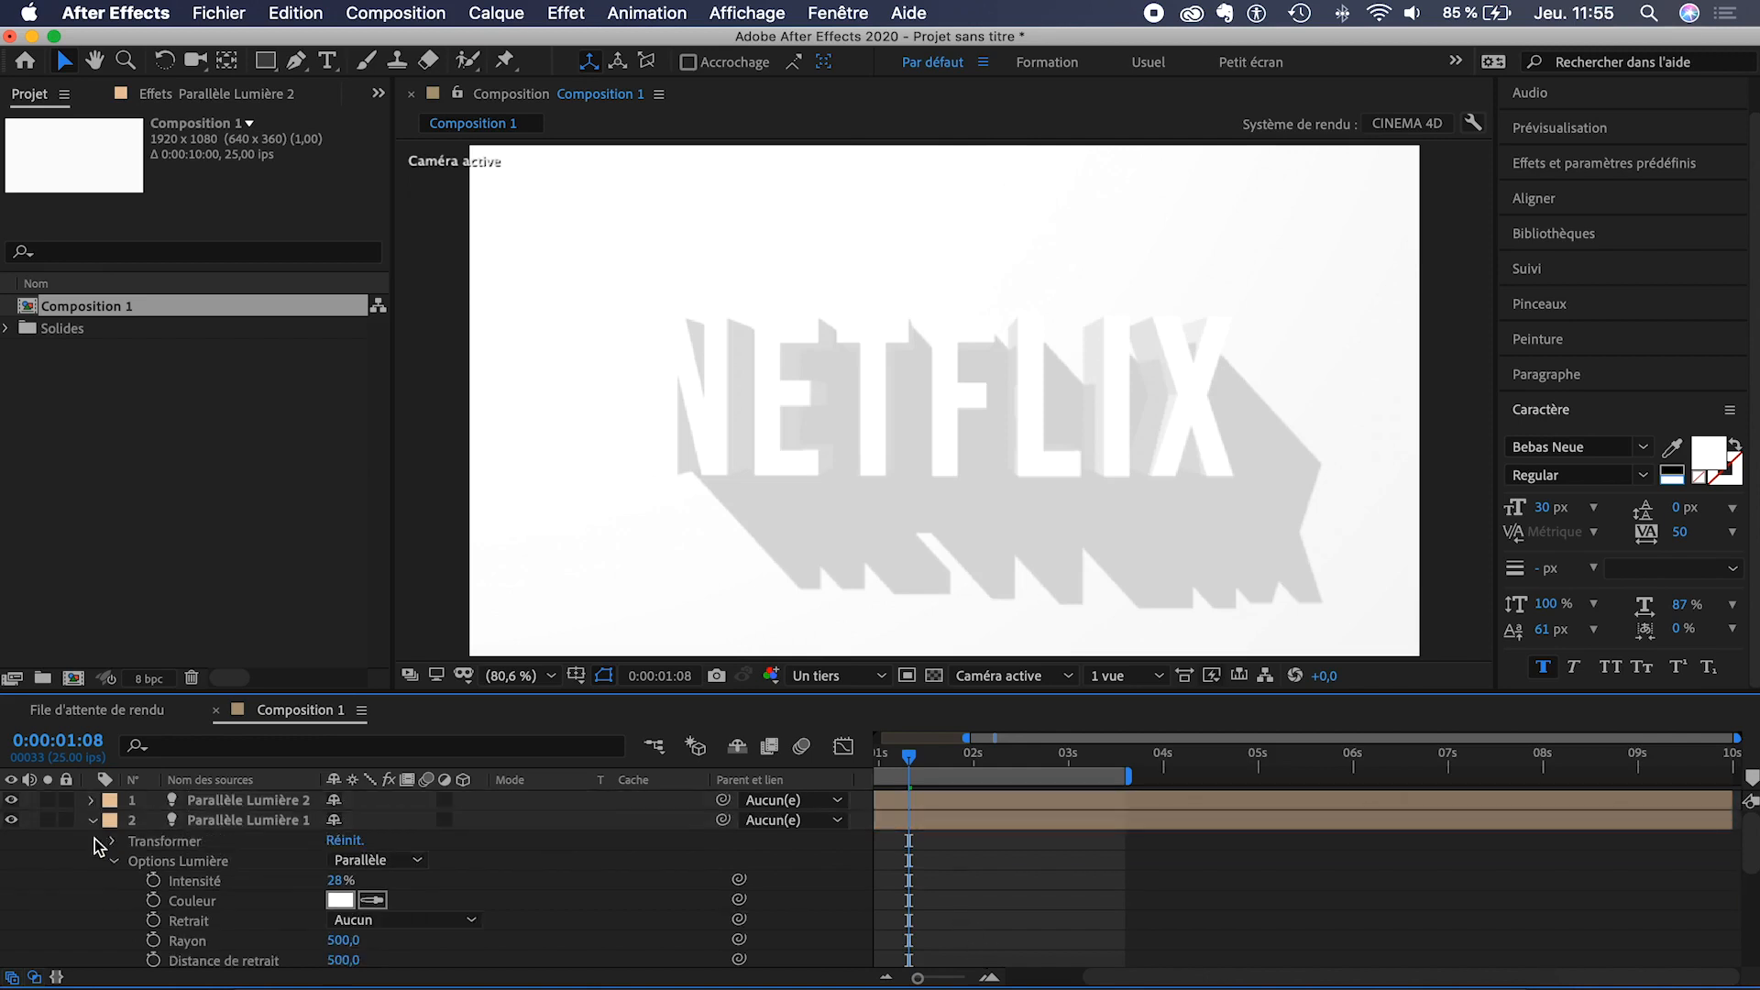
pyautogui.click(94, 820)
pyautogui.click(1017, 878)
pyautogui.click(1038, 858)
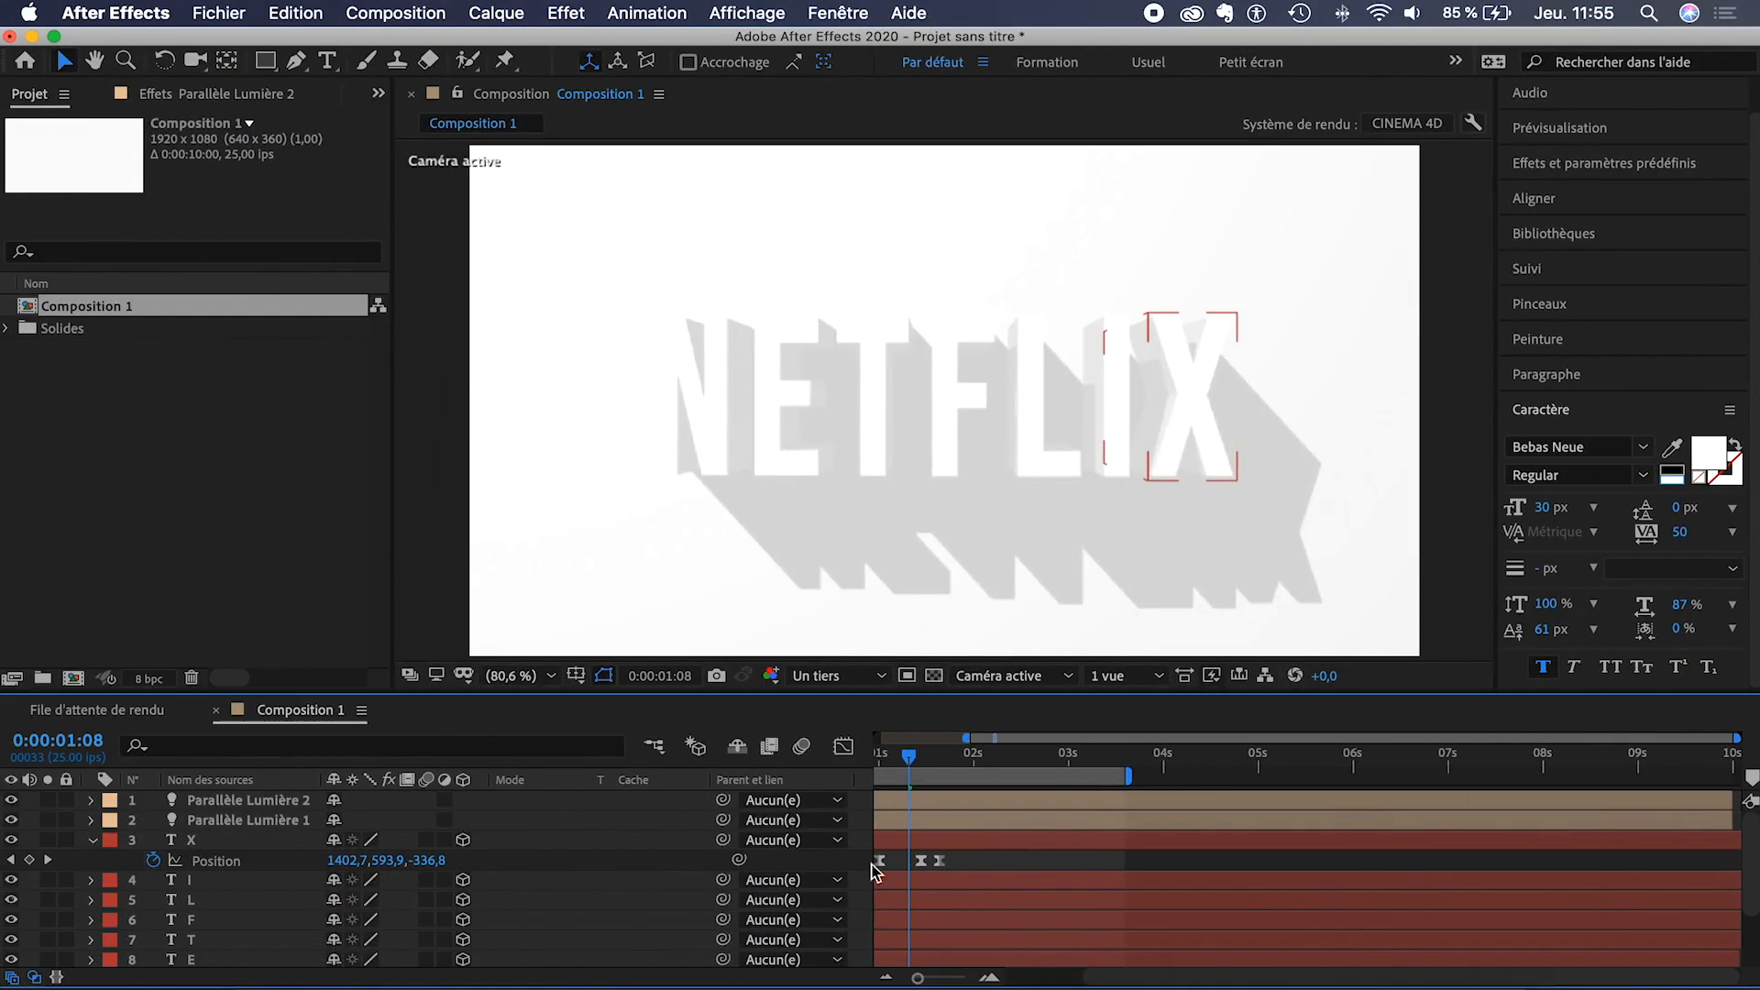
# - Create a black 1920 x 1080 px solid and place it directly above the Blanc uni 1 background layer
pyautogui.click(215, 886)
pyautogui.scroll(-4, 215, 891)
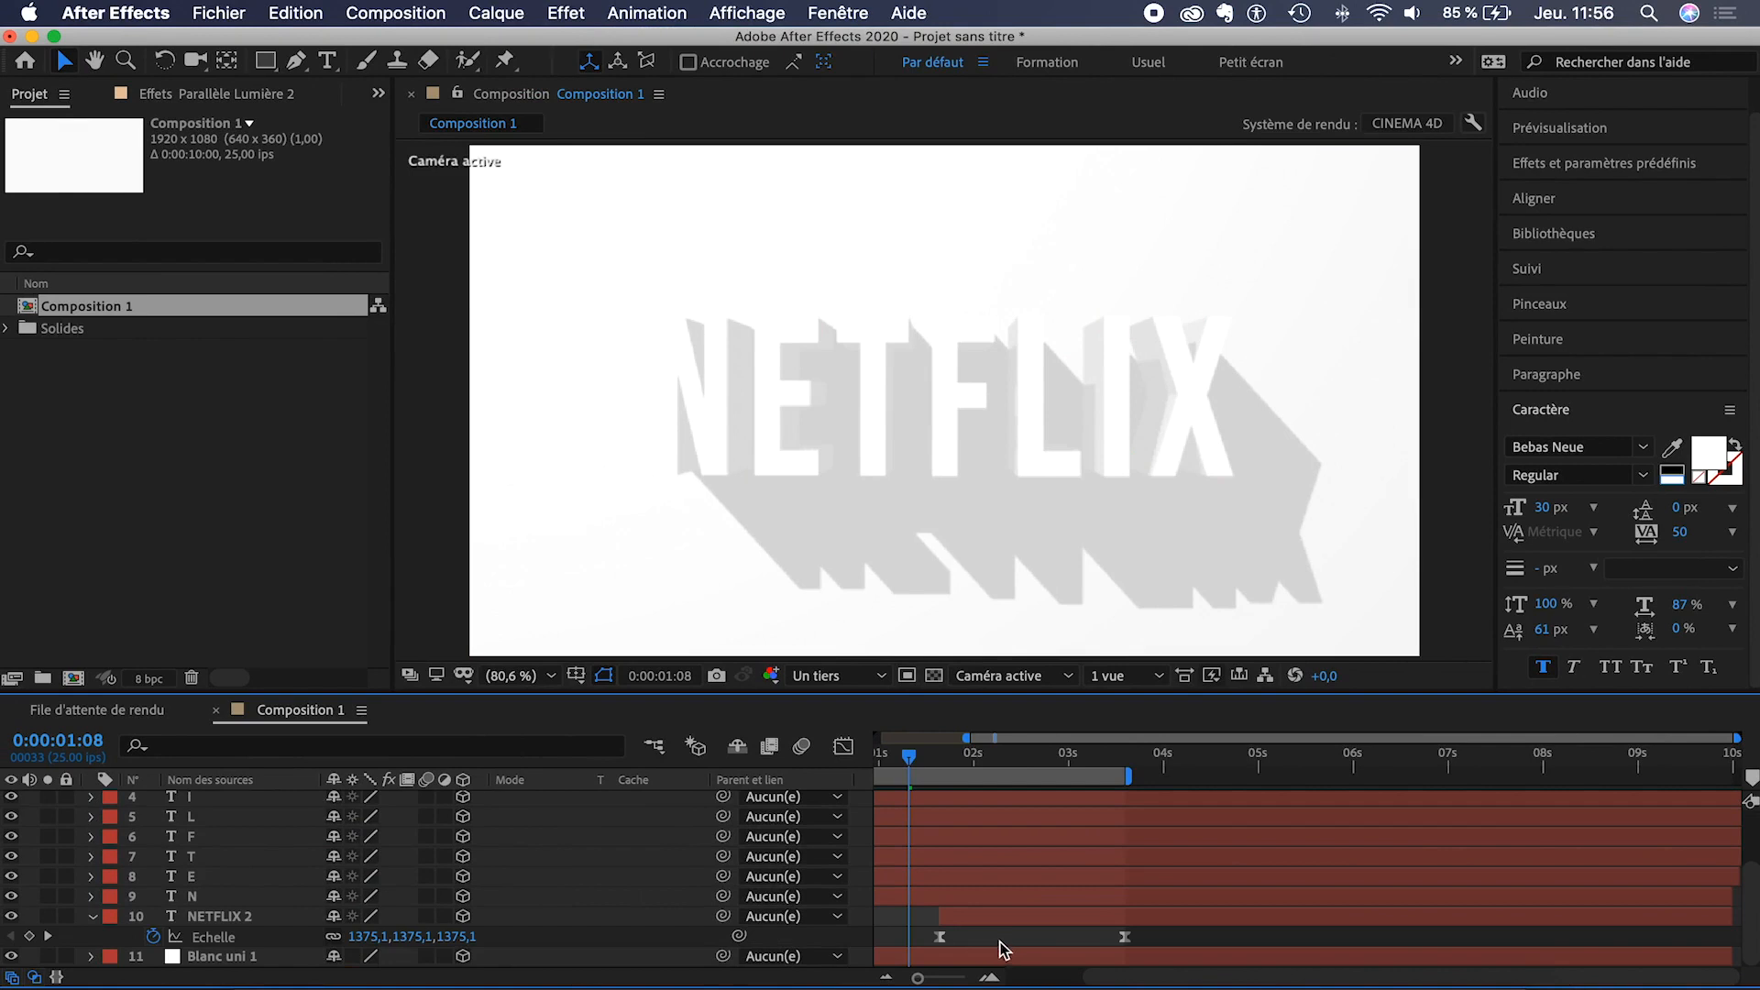
pyautogui.press('super+y')
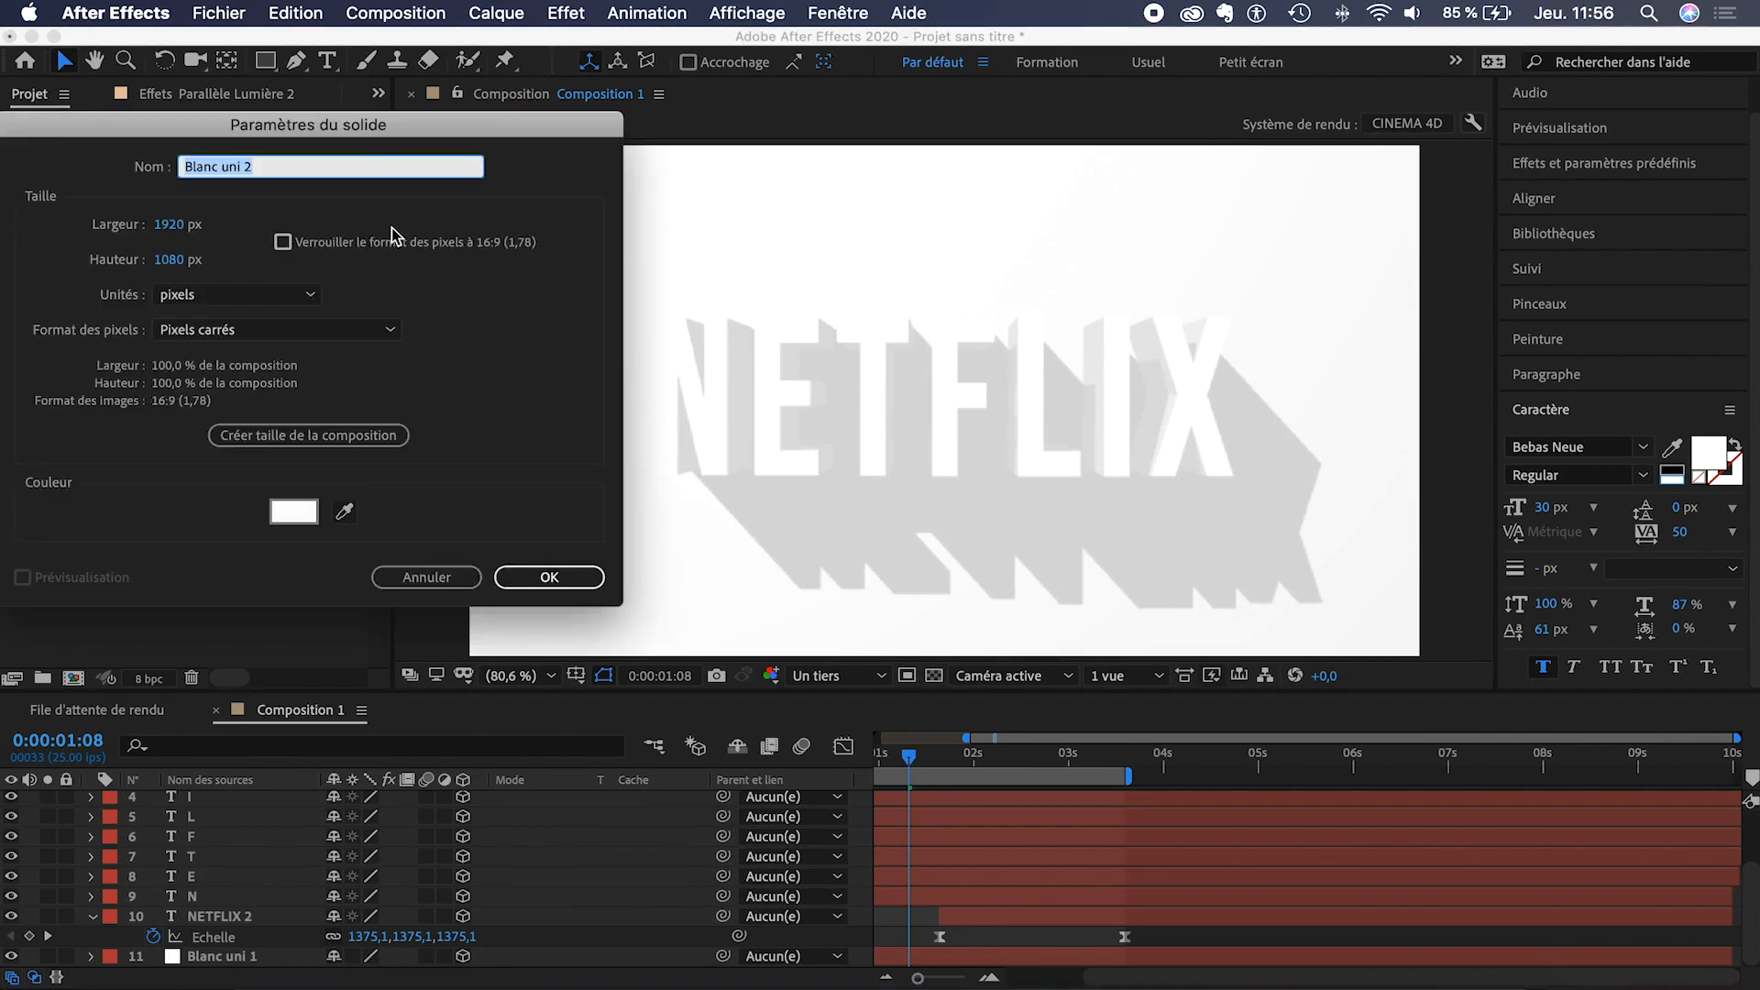
pyautogui.moveTo(339, 138); pyautogui.dragTo(620, 262)
pyautogui.click(574, 636)
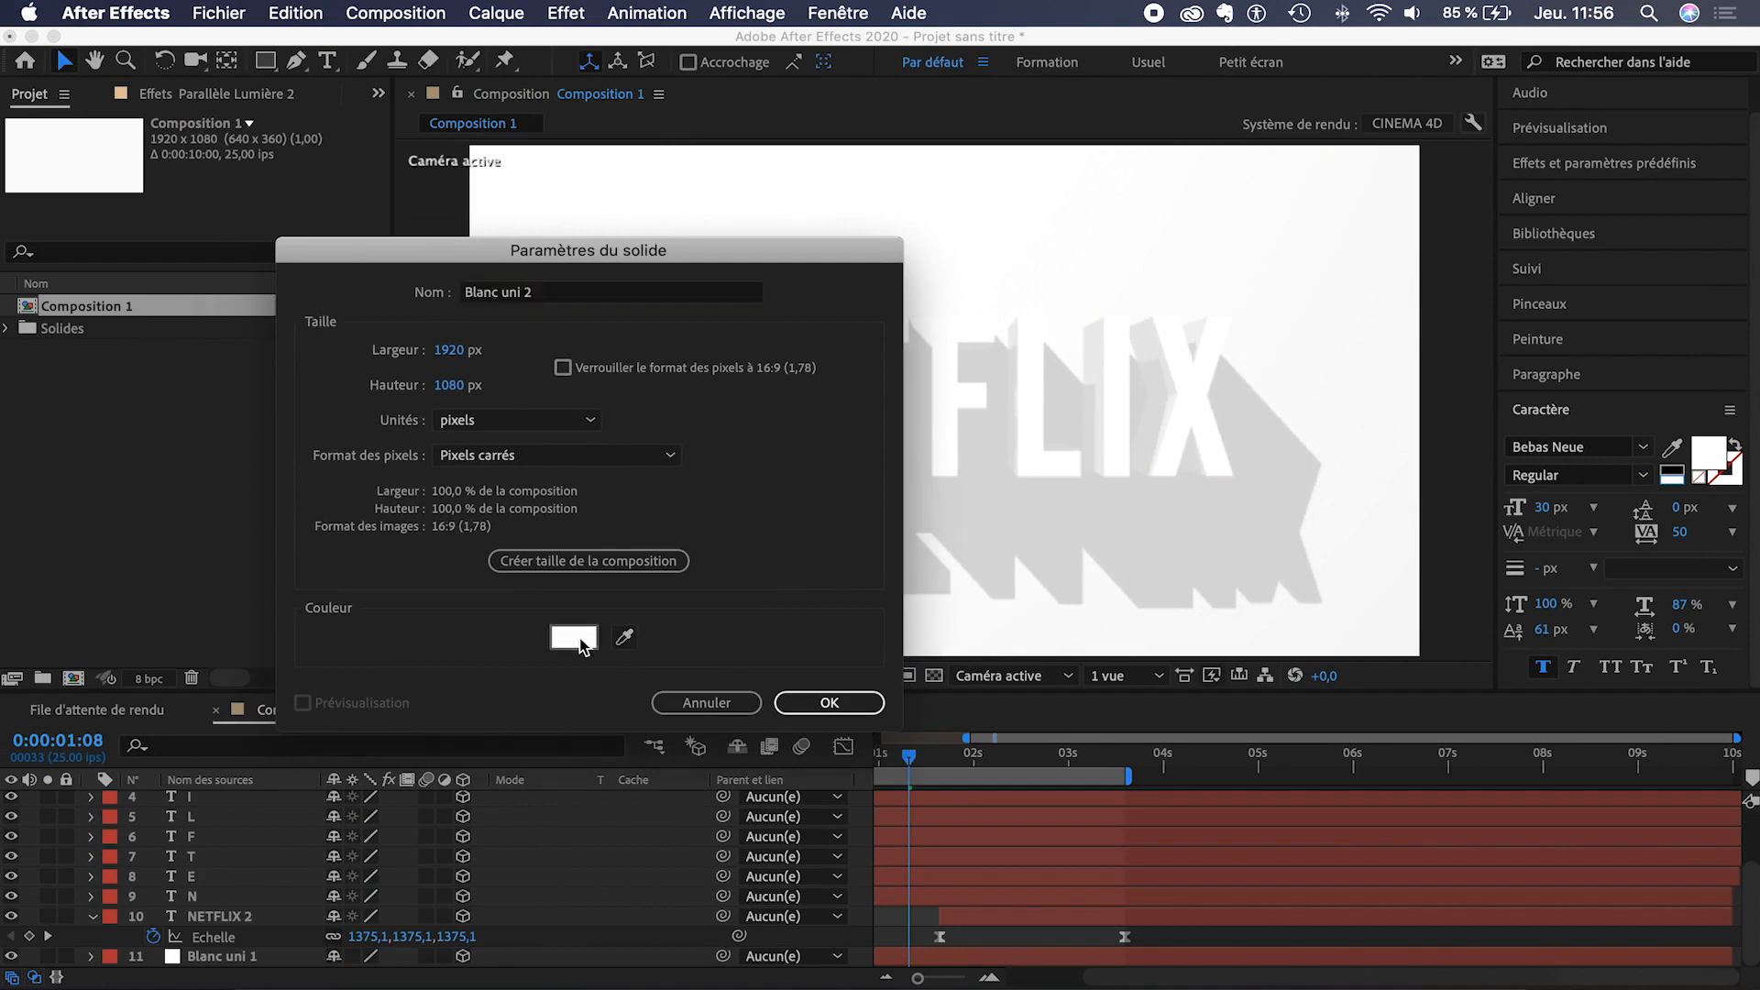
pyautogui.click(541, 517)
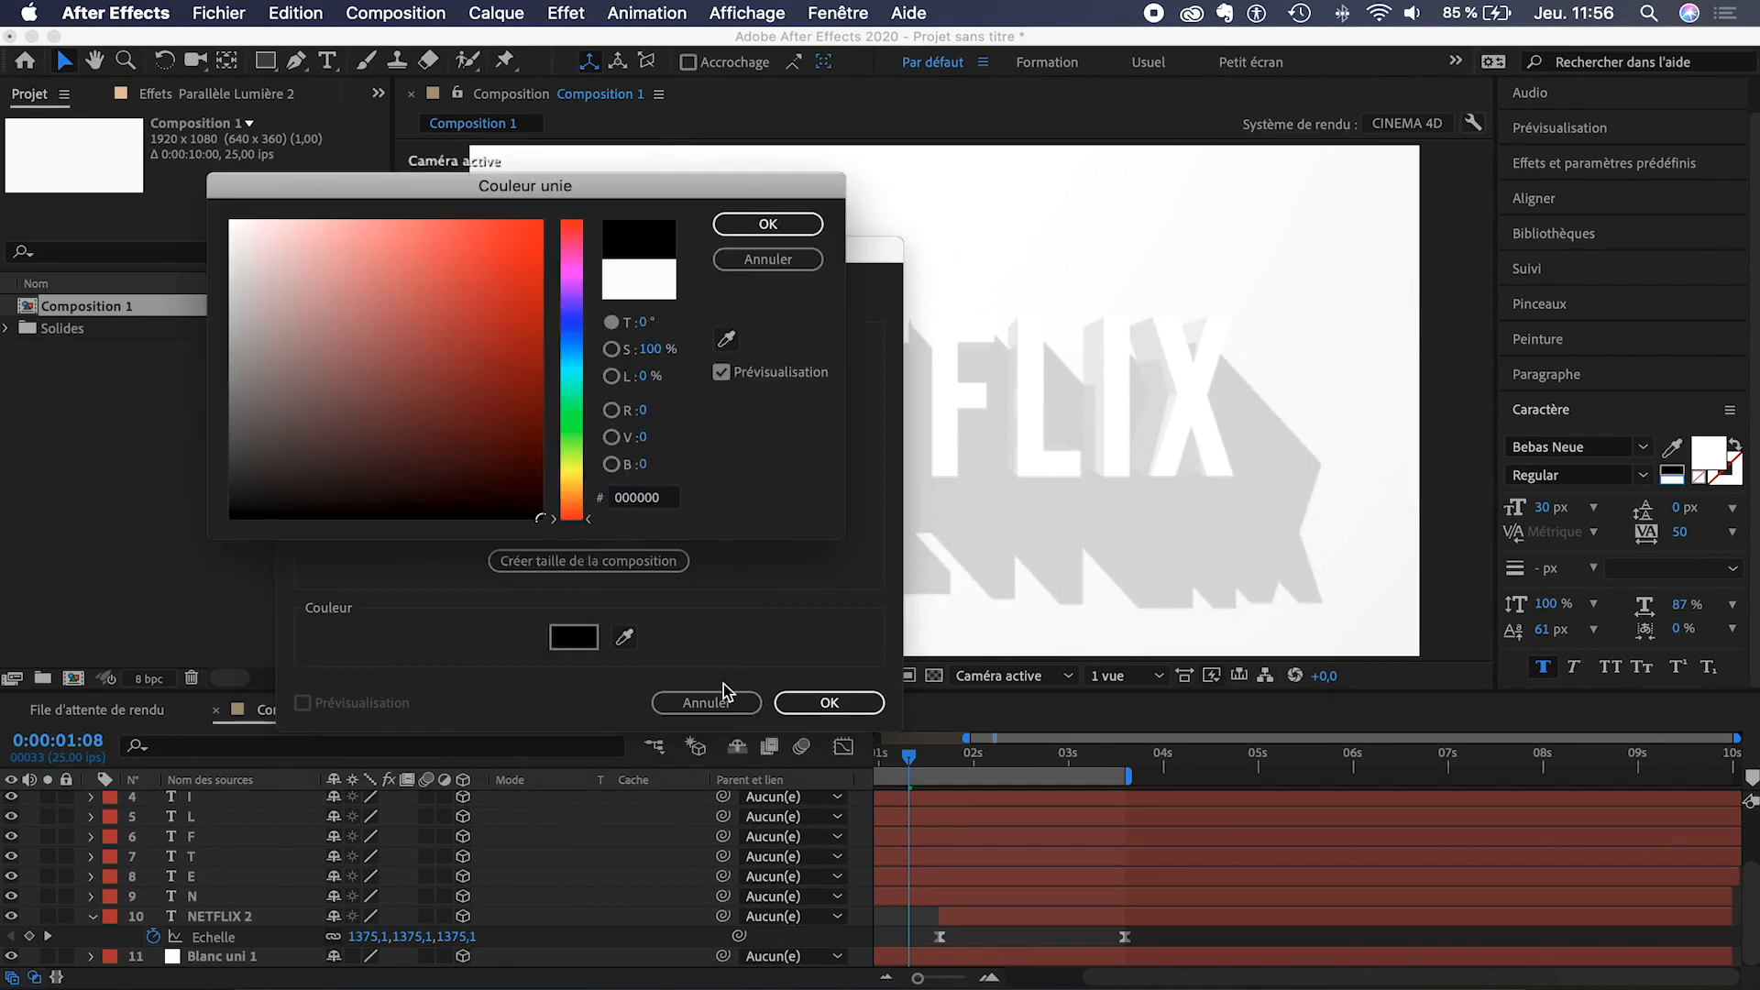
pyautogui.click(767, 225)
pyautogui.click(825, 703)
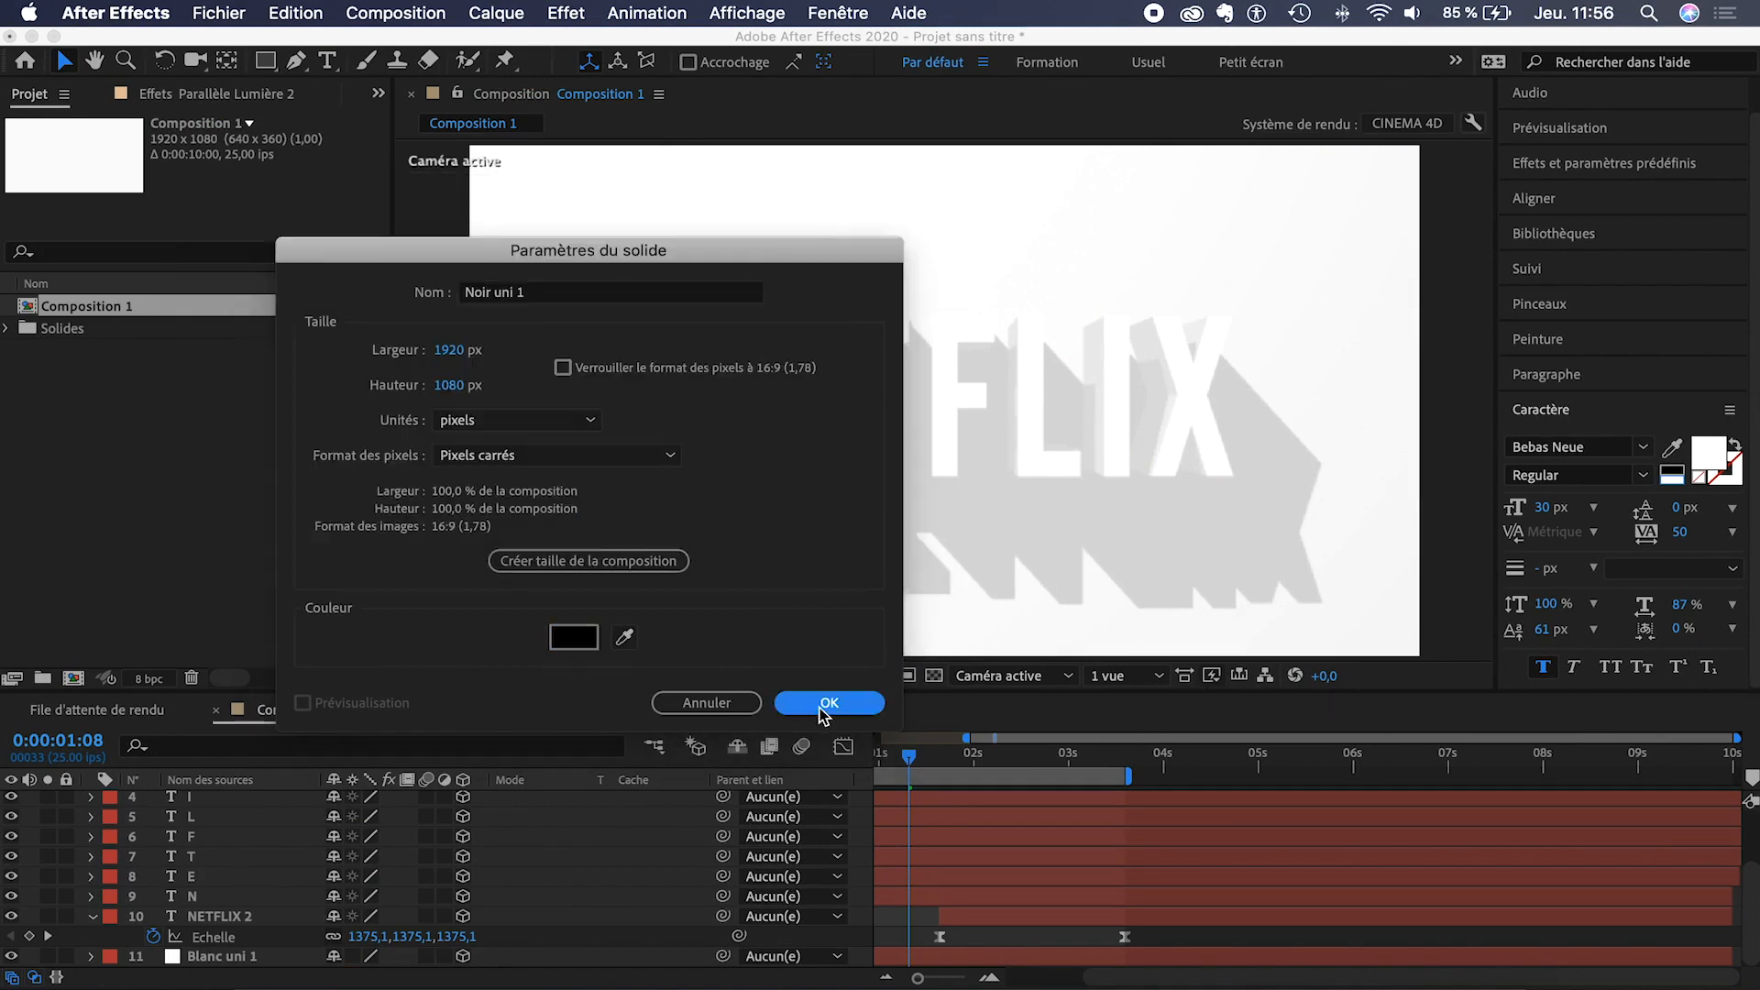
pyautogui.moveTo(235, 801); pyautogui.dragTo(220, 964)
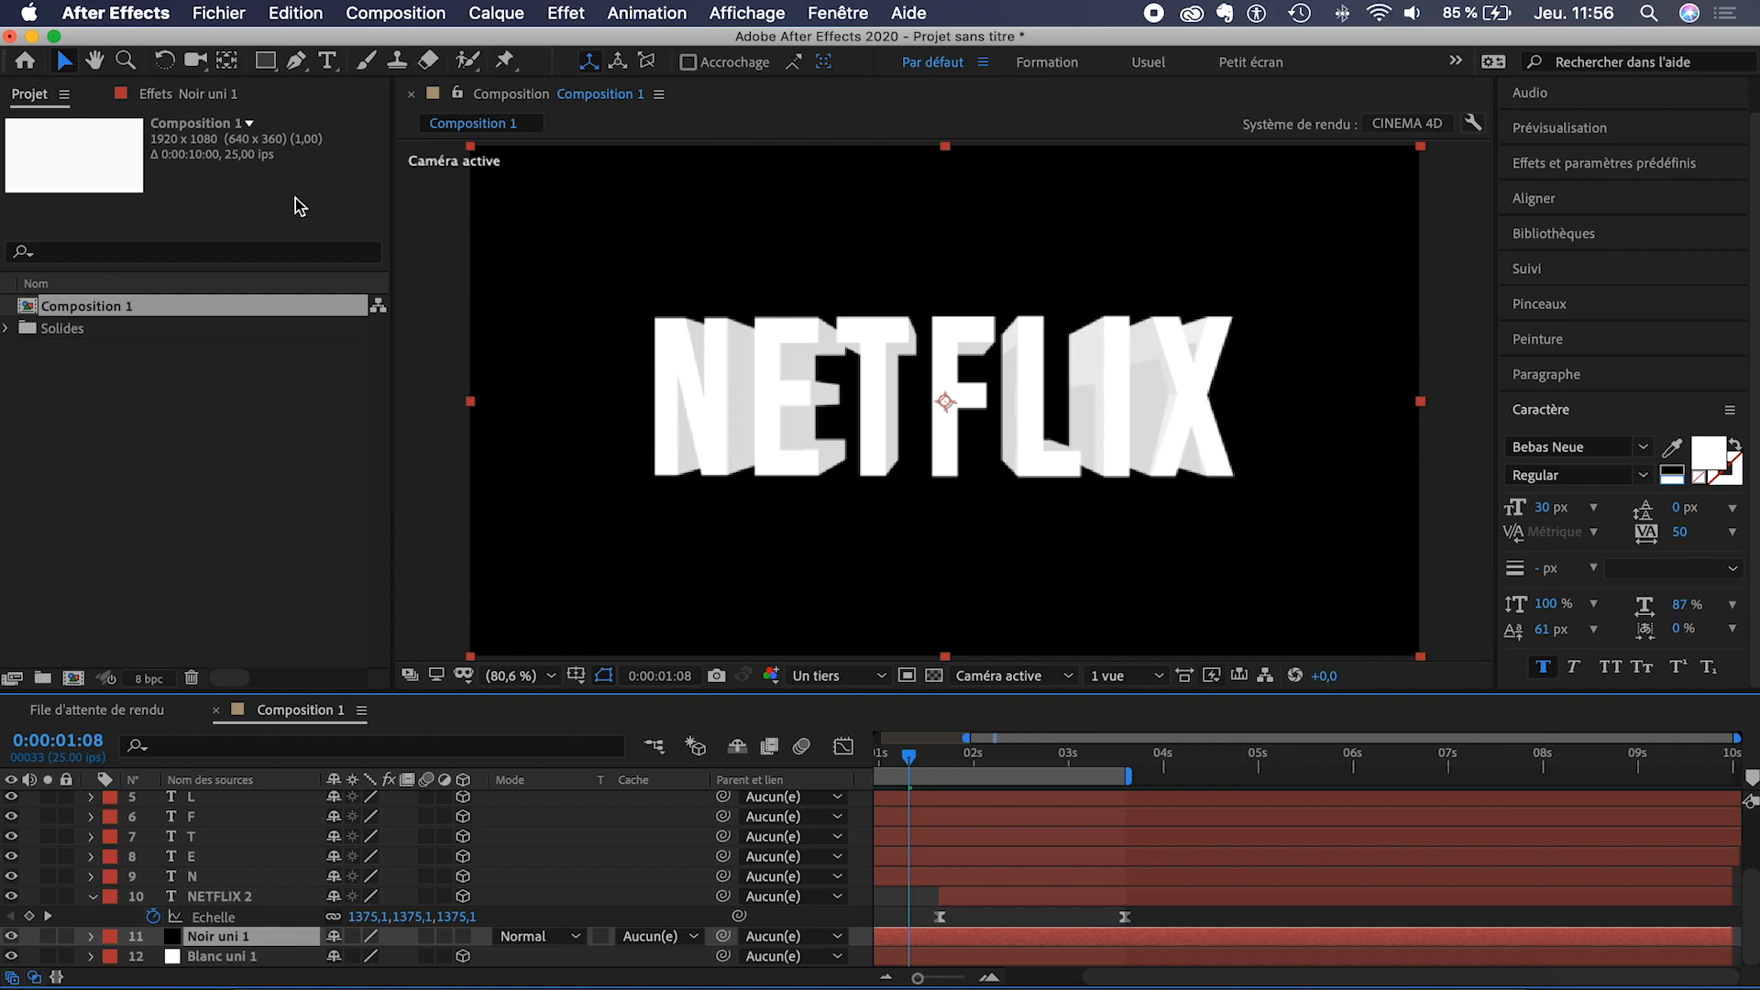
# - Add an elliptical mask filling the frame to the black solid
pyautogui.moveTo(266, 60); pyautogui.dragTo(341, 111)
pyautogui.doubleClick(267, 61)
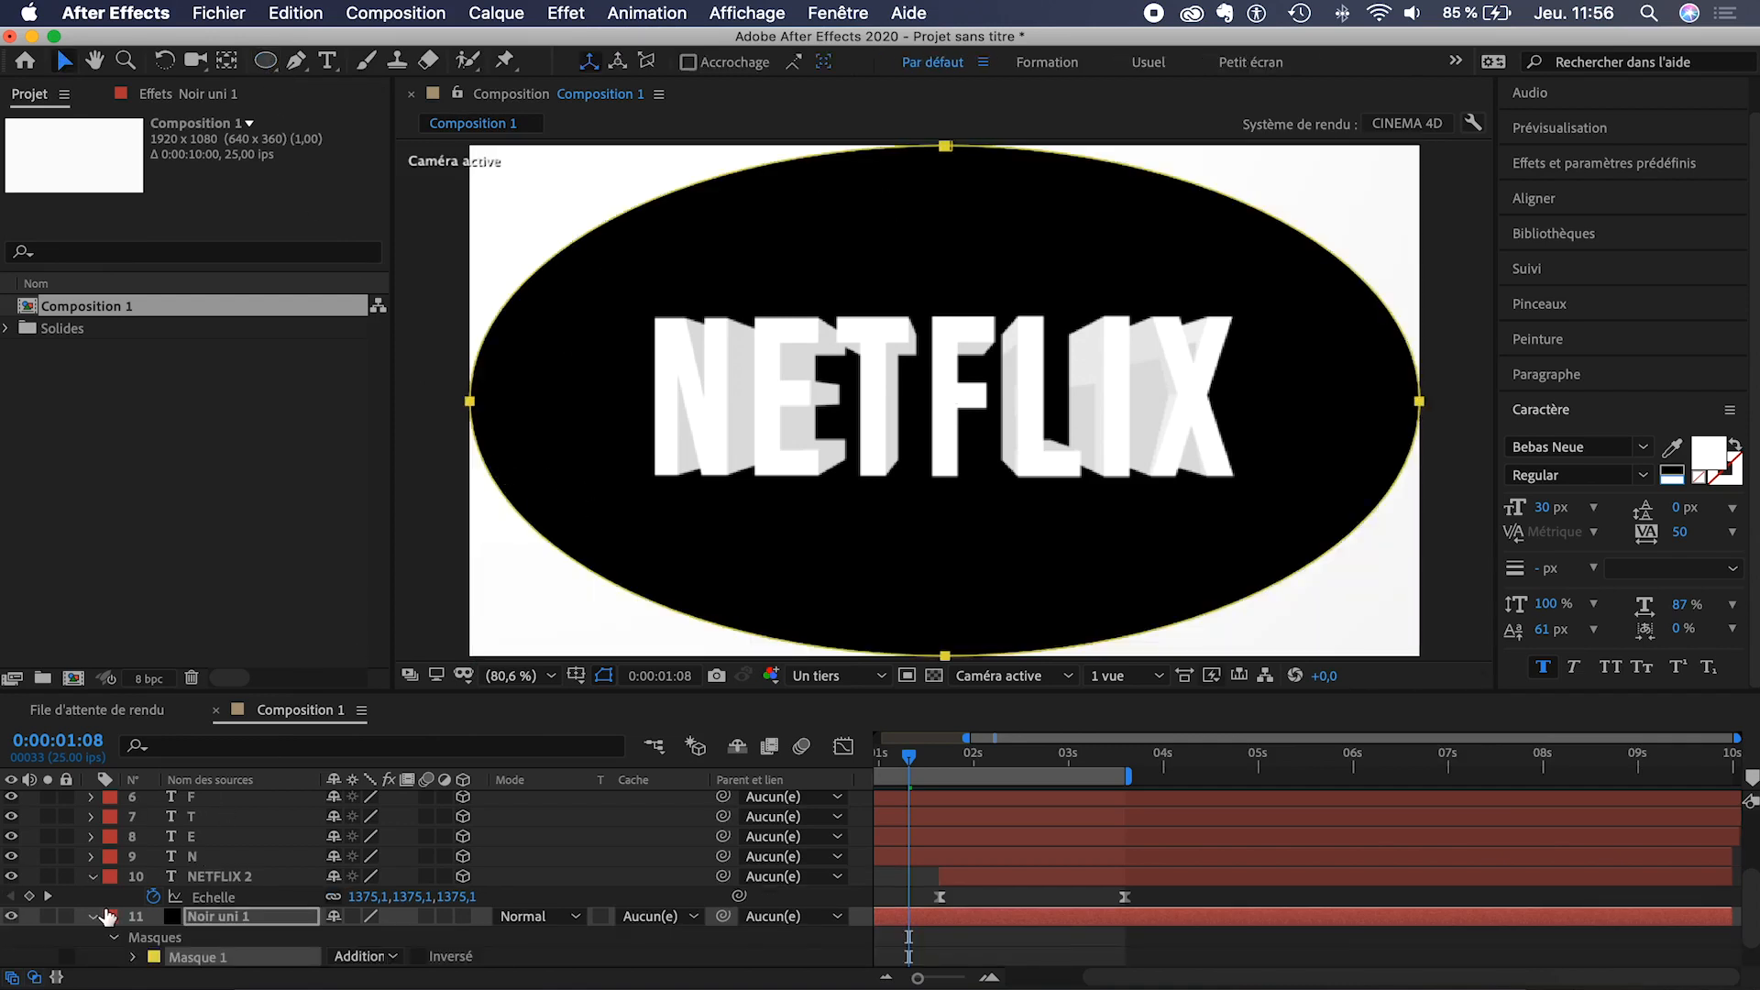
pyautogui.scroll(-2, 107, 916)
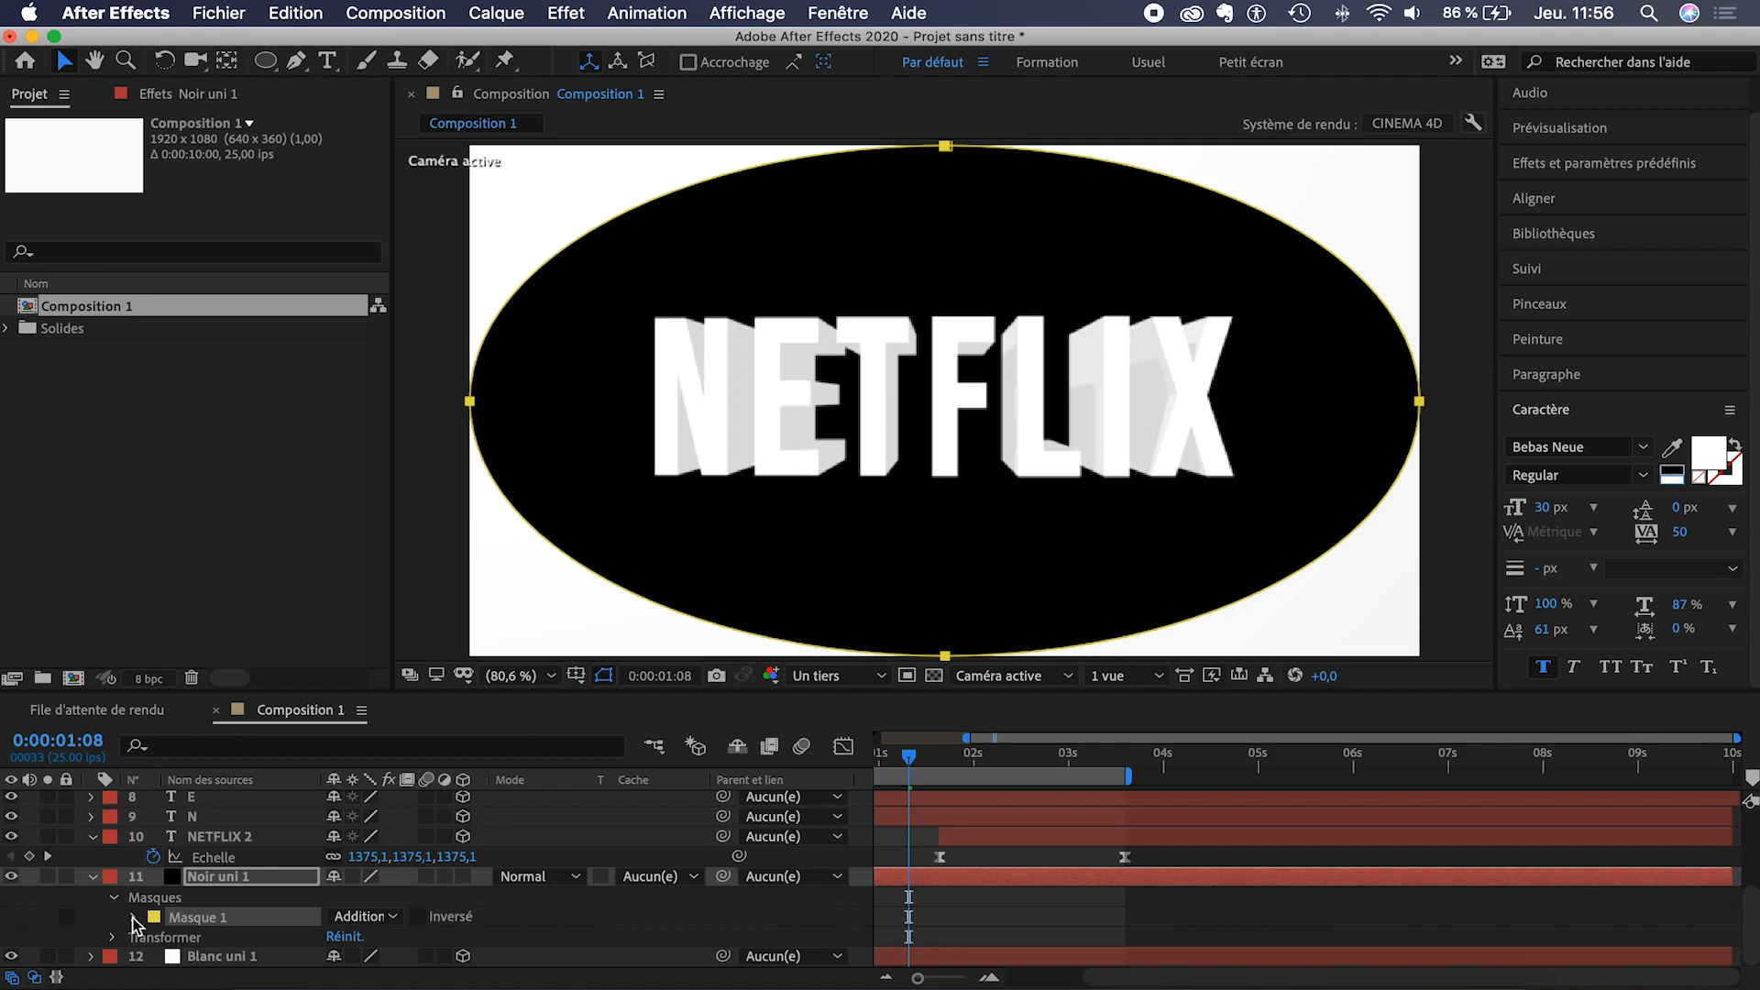
# - Invert the black solid's elliptical mask and set its feather to 655 pixels
pyautogui.click(135, 918)
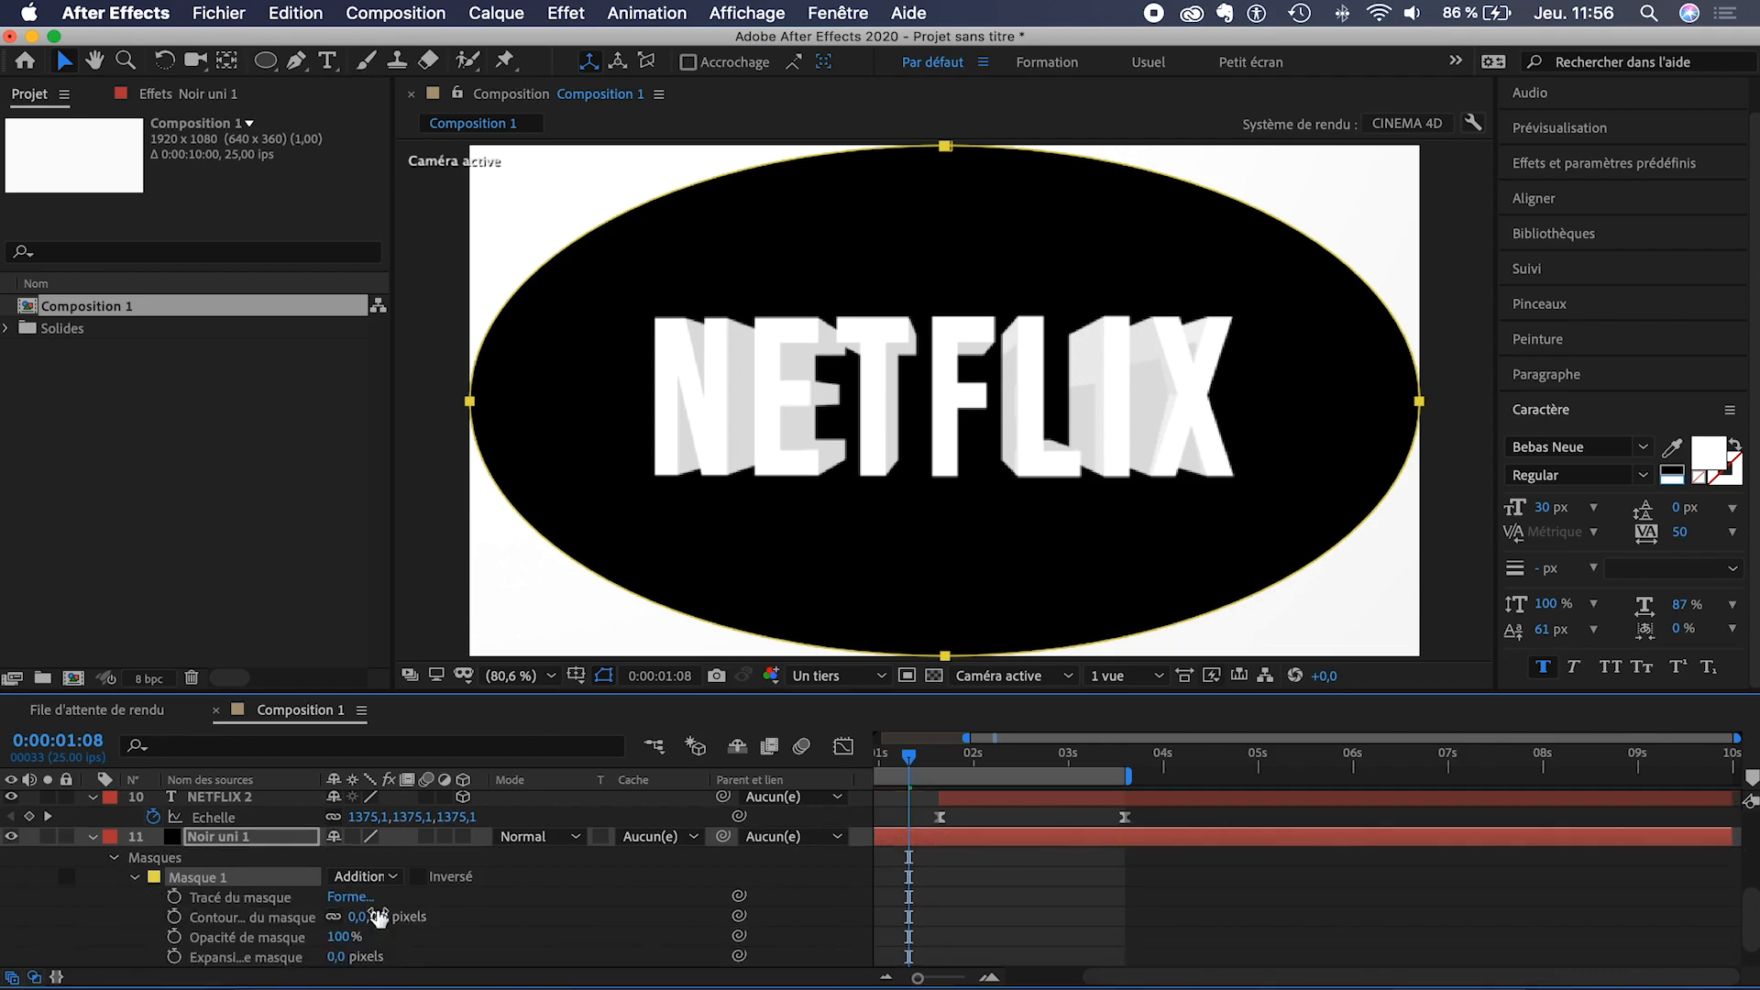
pyautogui.click(419, 877)
pyautogui.scroll(-2, 275, 898)
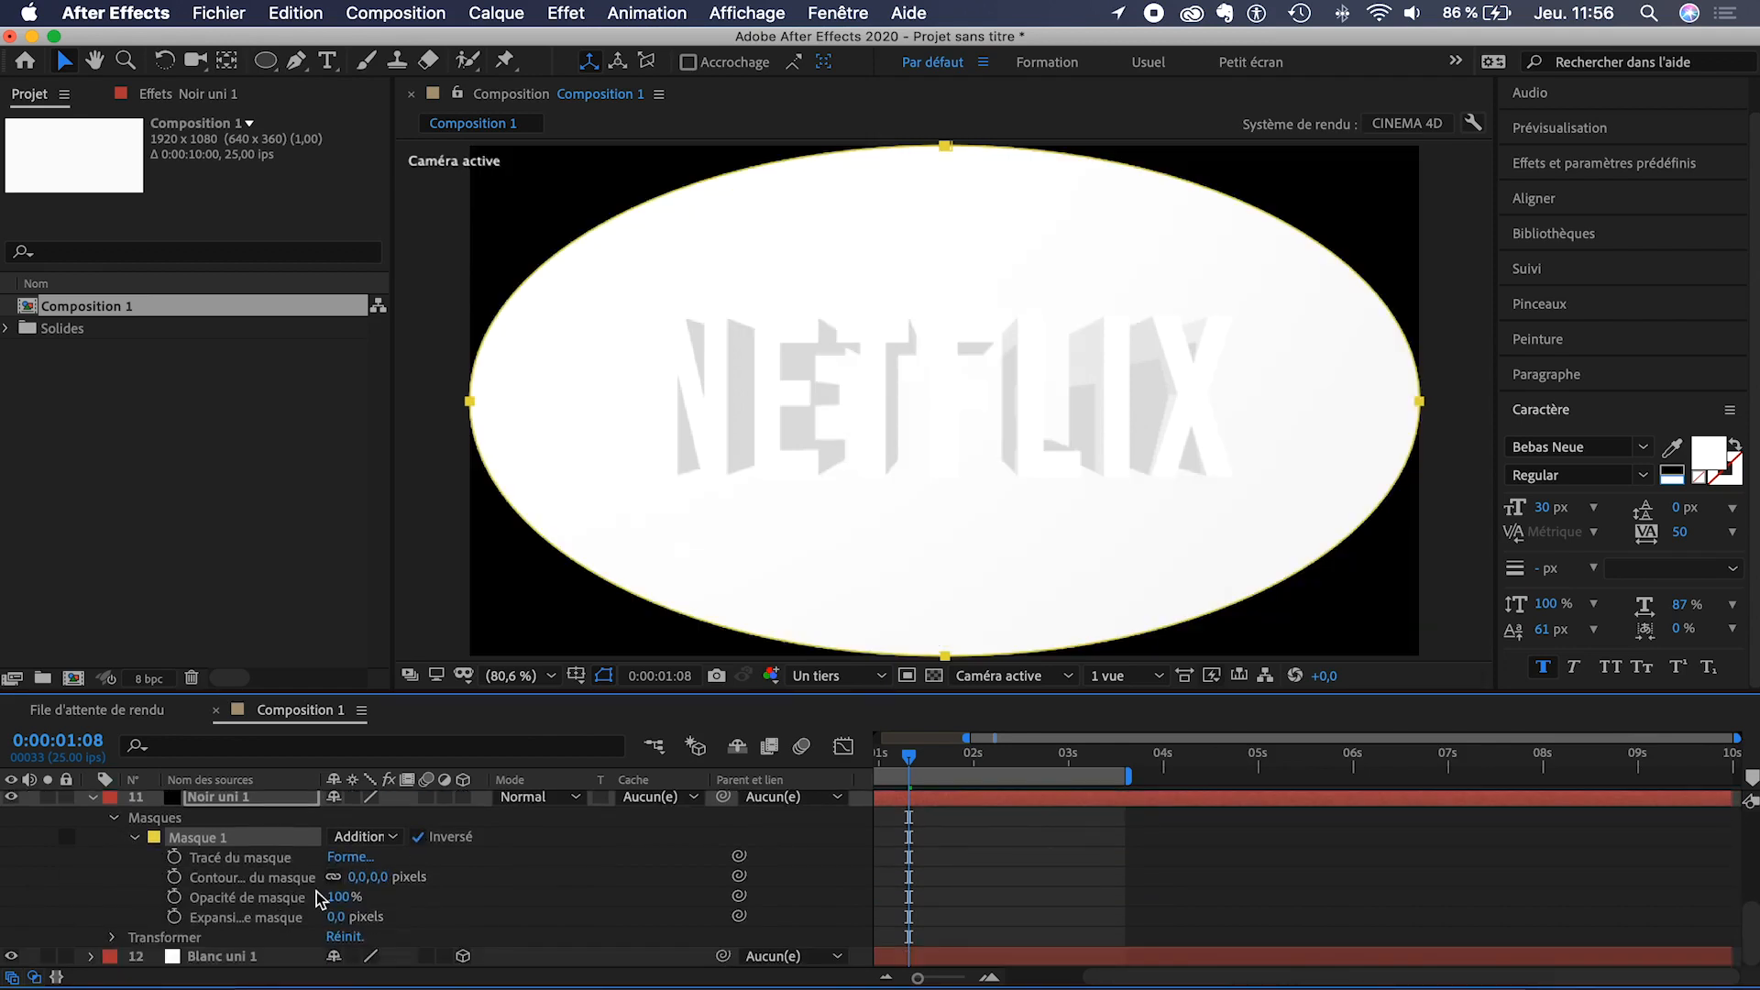
pyautogui.moveTo(378, 878); pyautogui.dragTo(1183, 879)
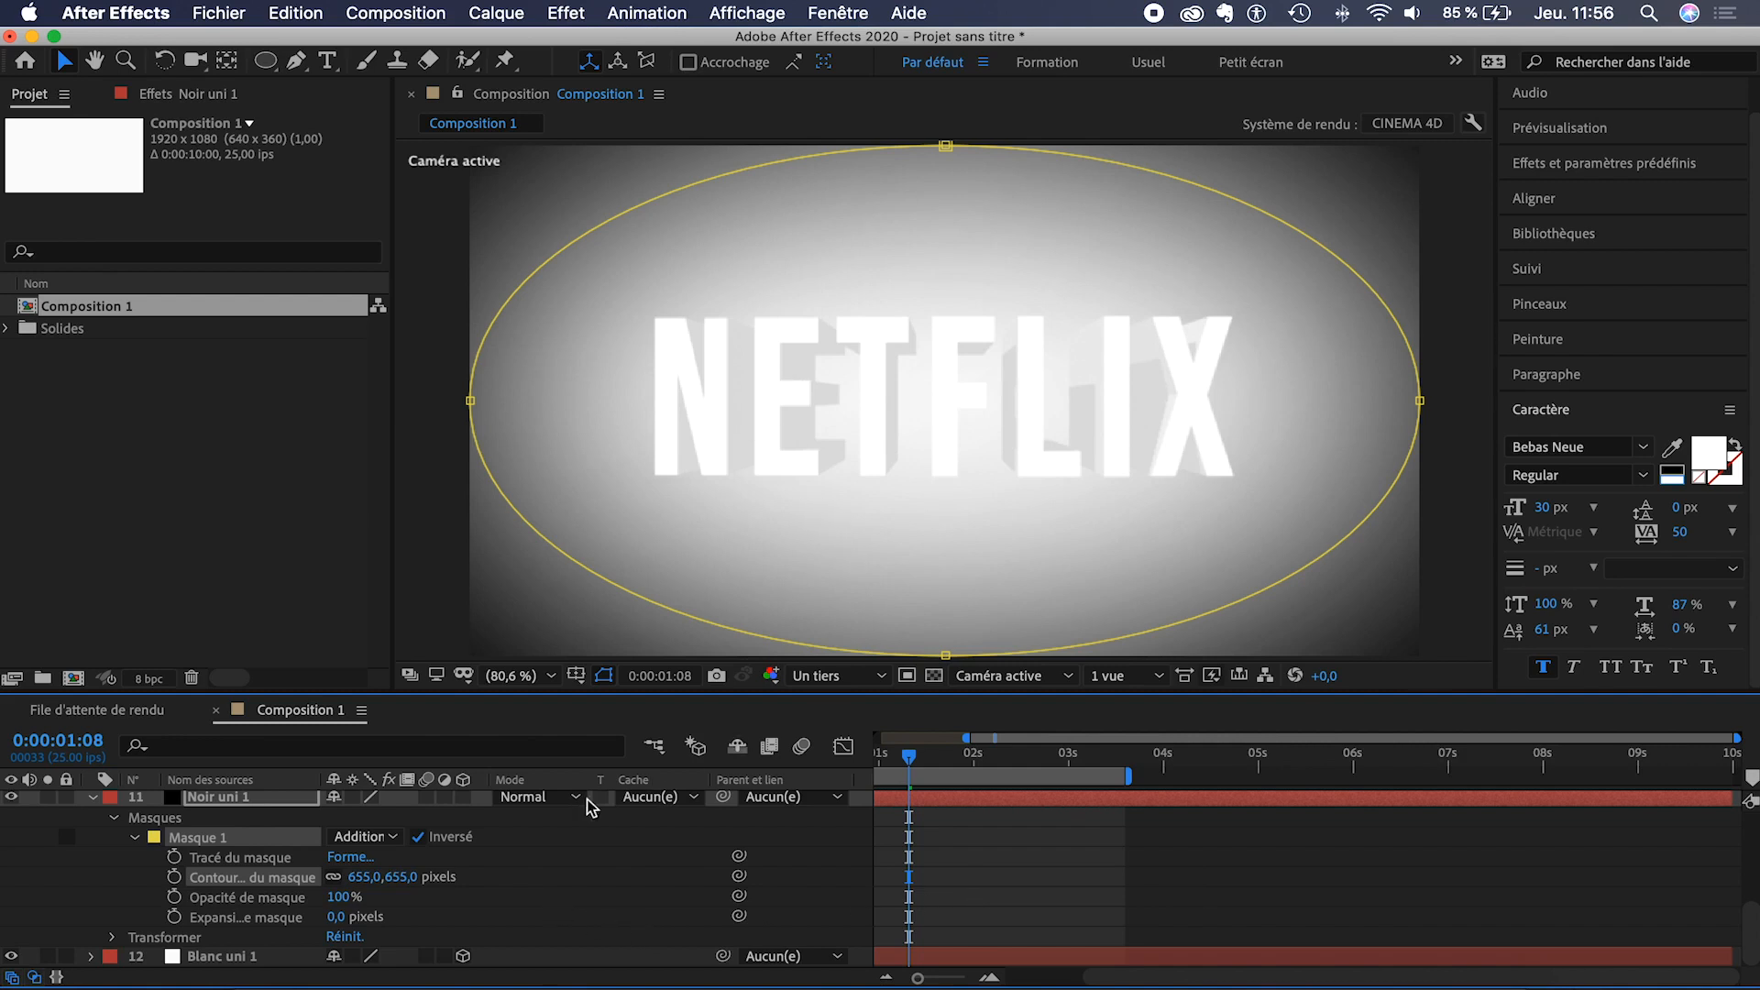
# - Make the black vignette solid a 3D layer and set its Z position to -1
pyautogui.click(463, 796)
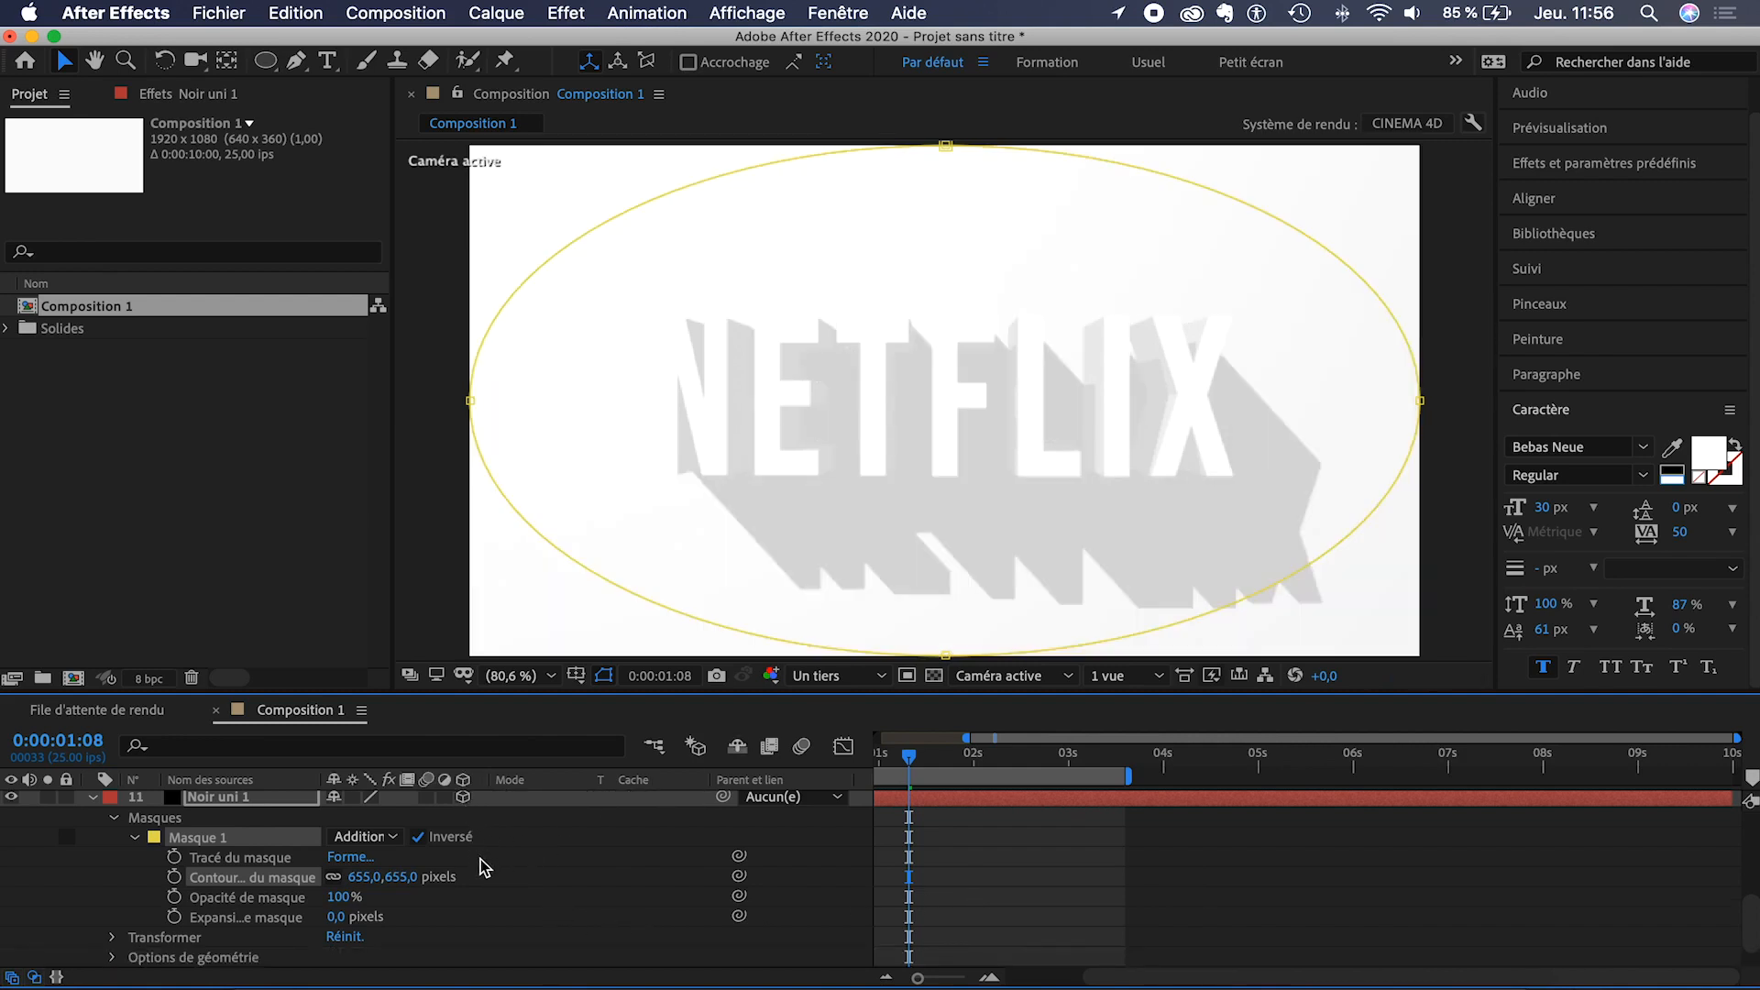
pyautogui.scroll(-1, 526, 845)
pyautogui.scroll(1, 527, 845)
pyautogui.scroll(-2, 108, 913)
pyautogui.click(113, 898)
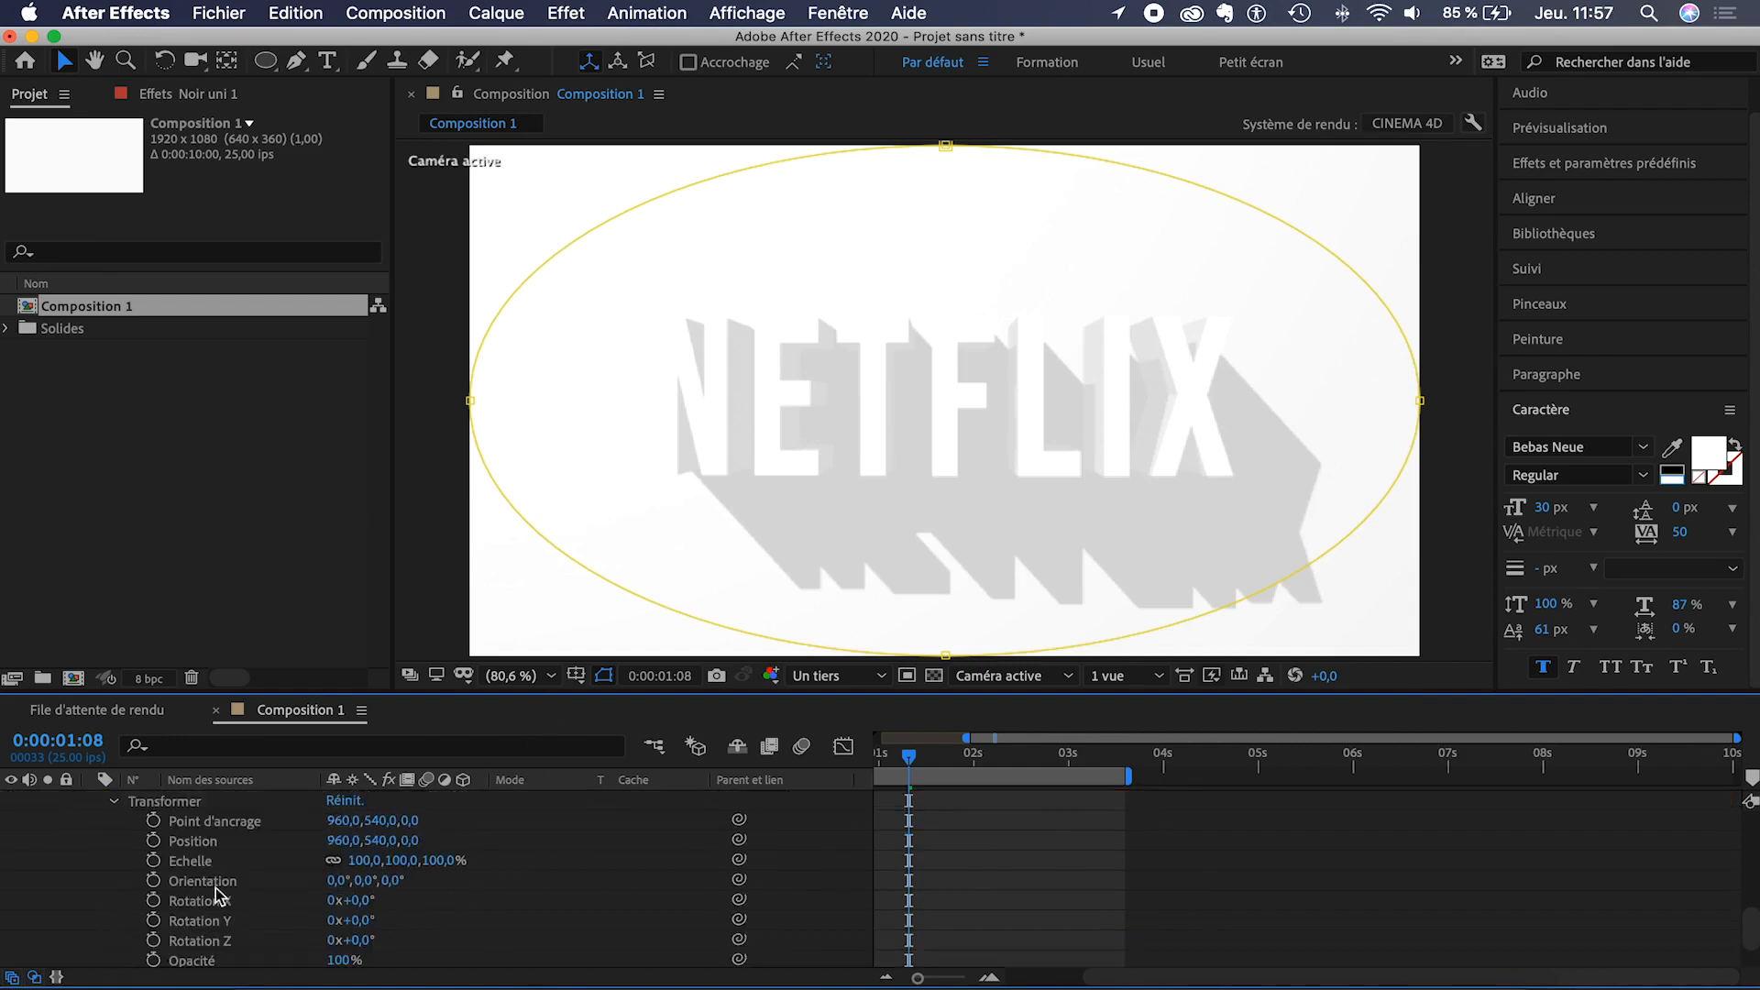
pyautogui.scroll(-3, 396, 912)
pyautogui.scroll(4, 401, 920)
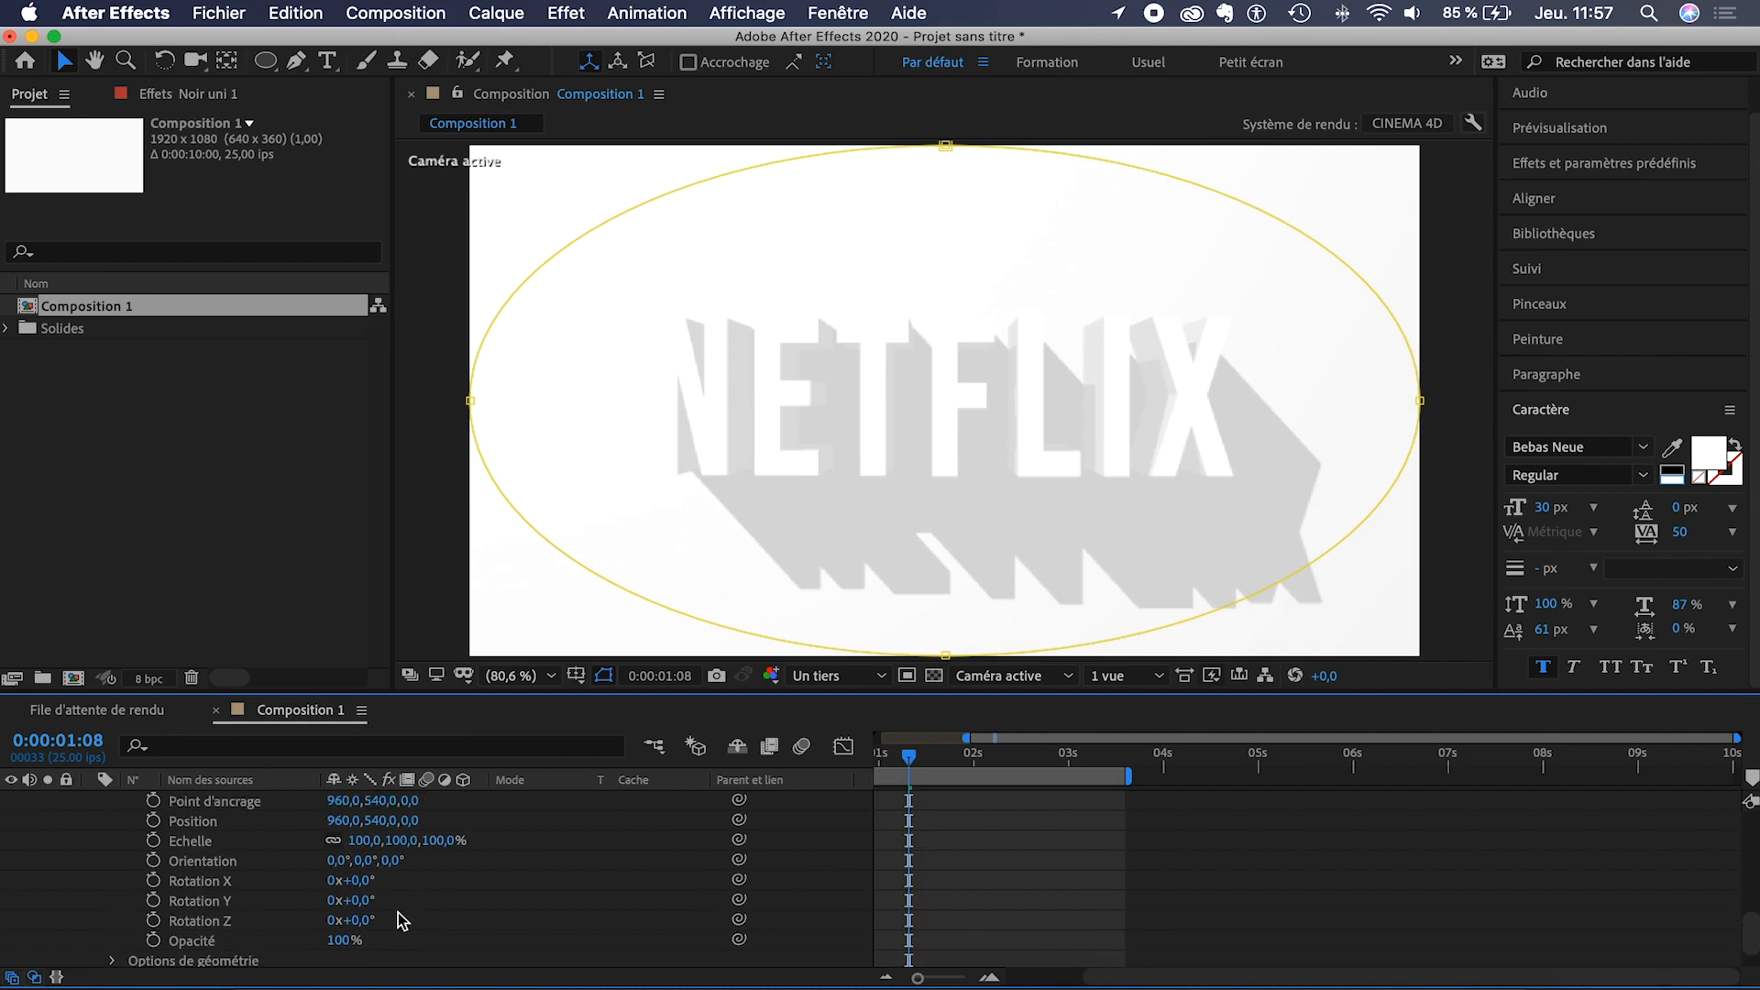
pyautogui.scroll(1, 400, 919)
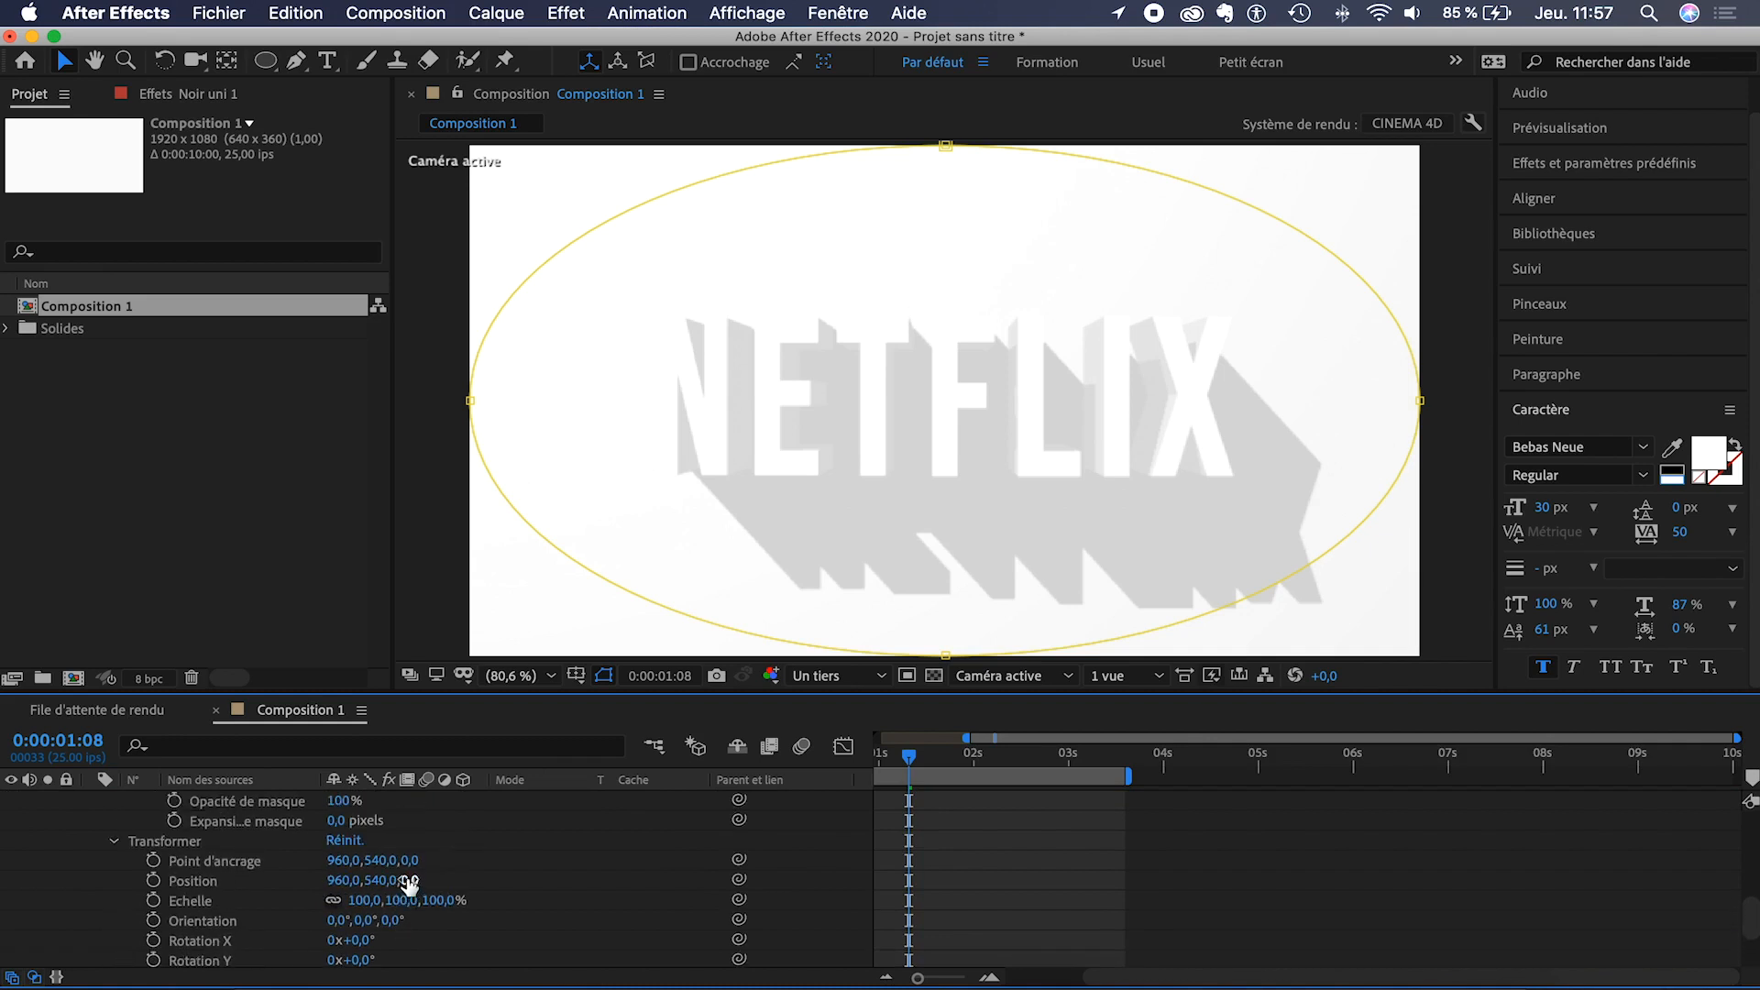
pyautogui.moveTo(404, 880)
pyautogui.mouseDown()
pyautogui.moveTo(424, 866)
pyautogui.moveTo(395, 867)
pyautogui.mouseUp()
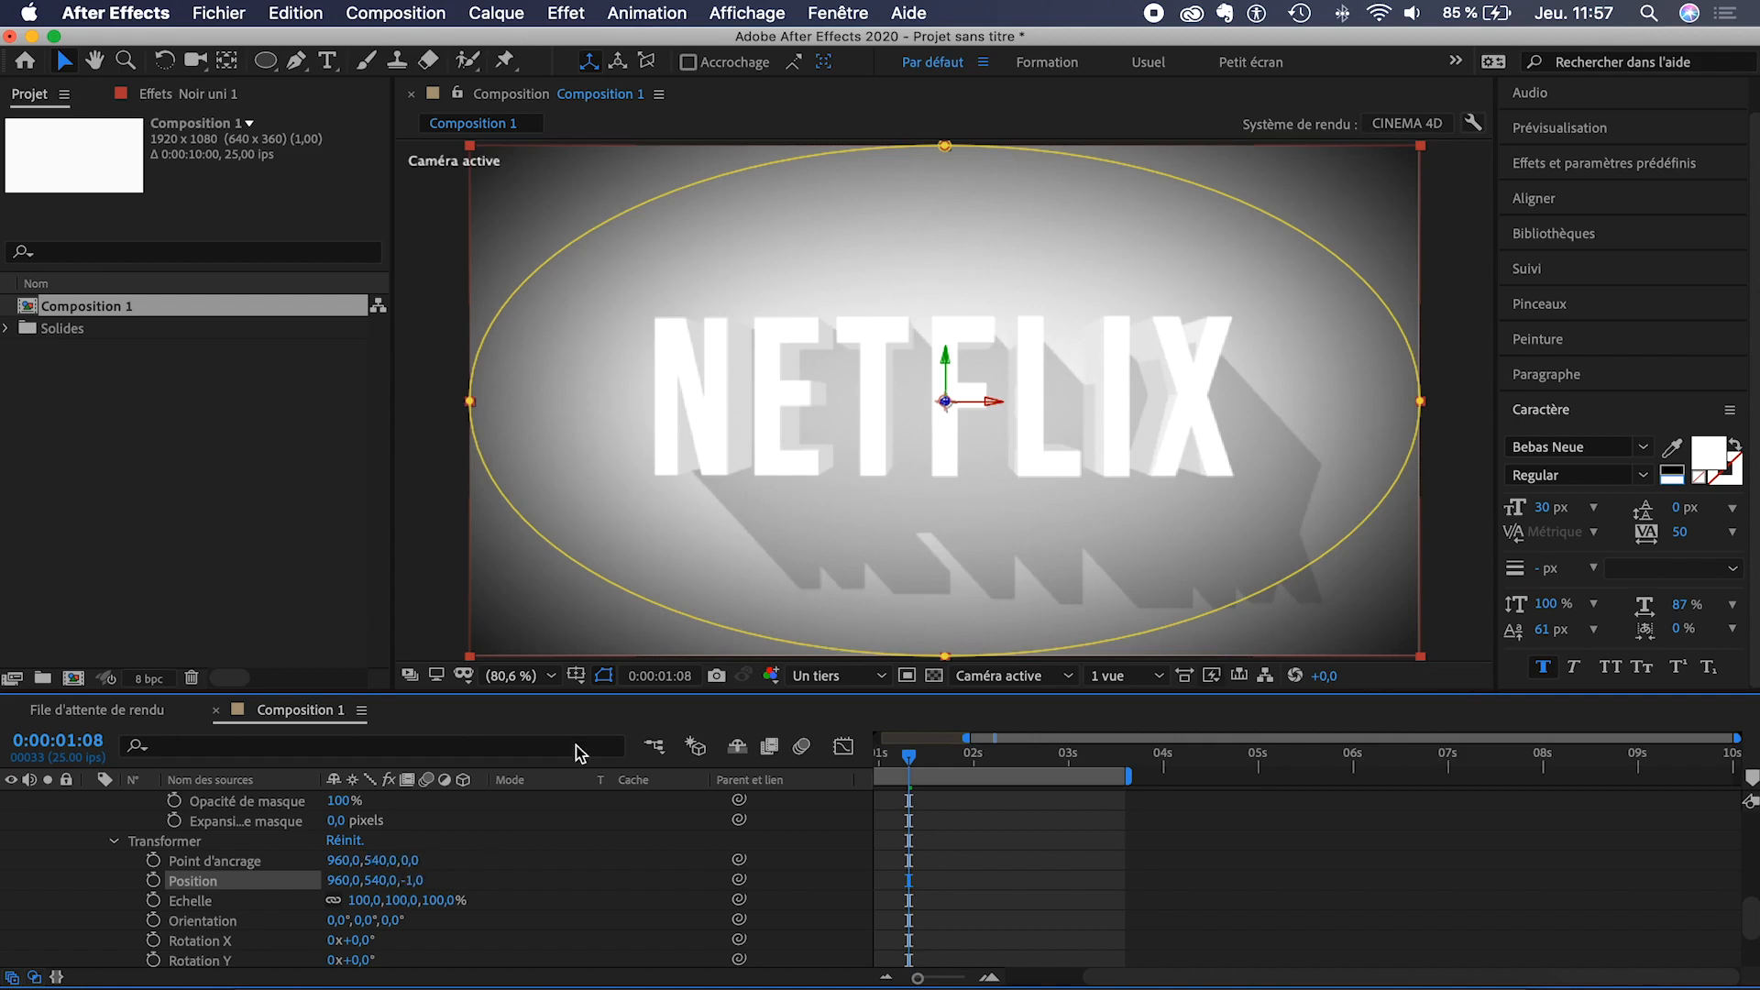
# - Soften the vignette mask with an expansion of -45 pixels, a feather of 710 pixels and an opacity of 36%
pyautogui.click(115, 841)
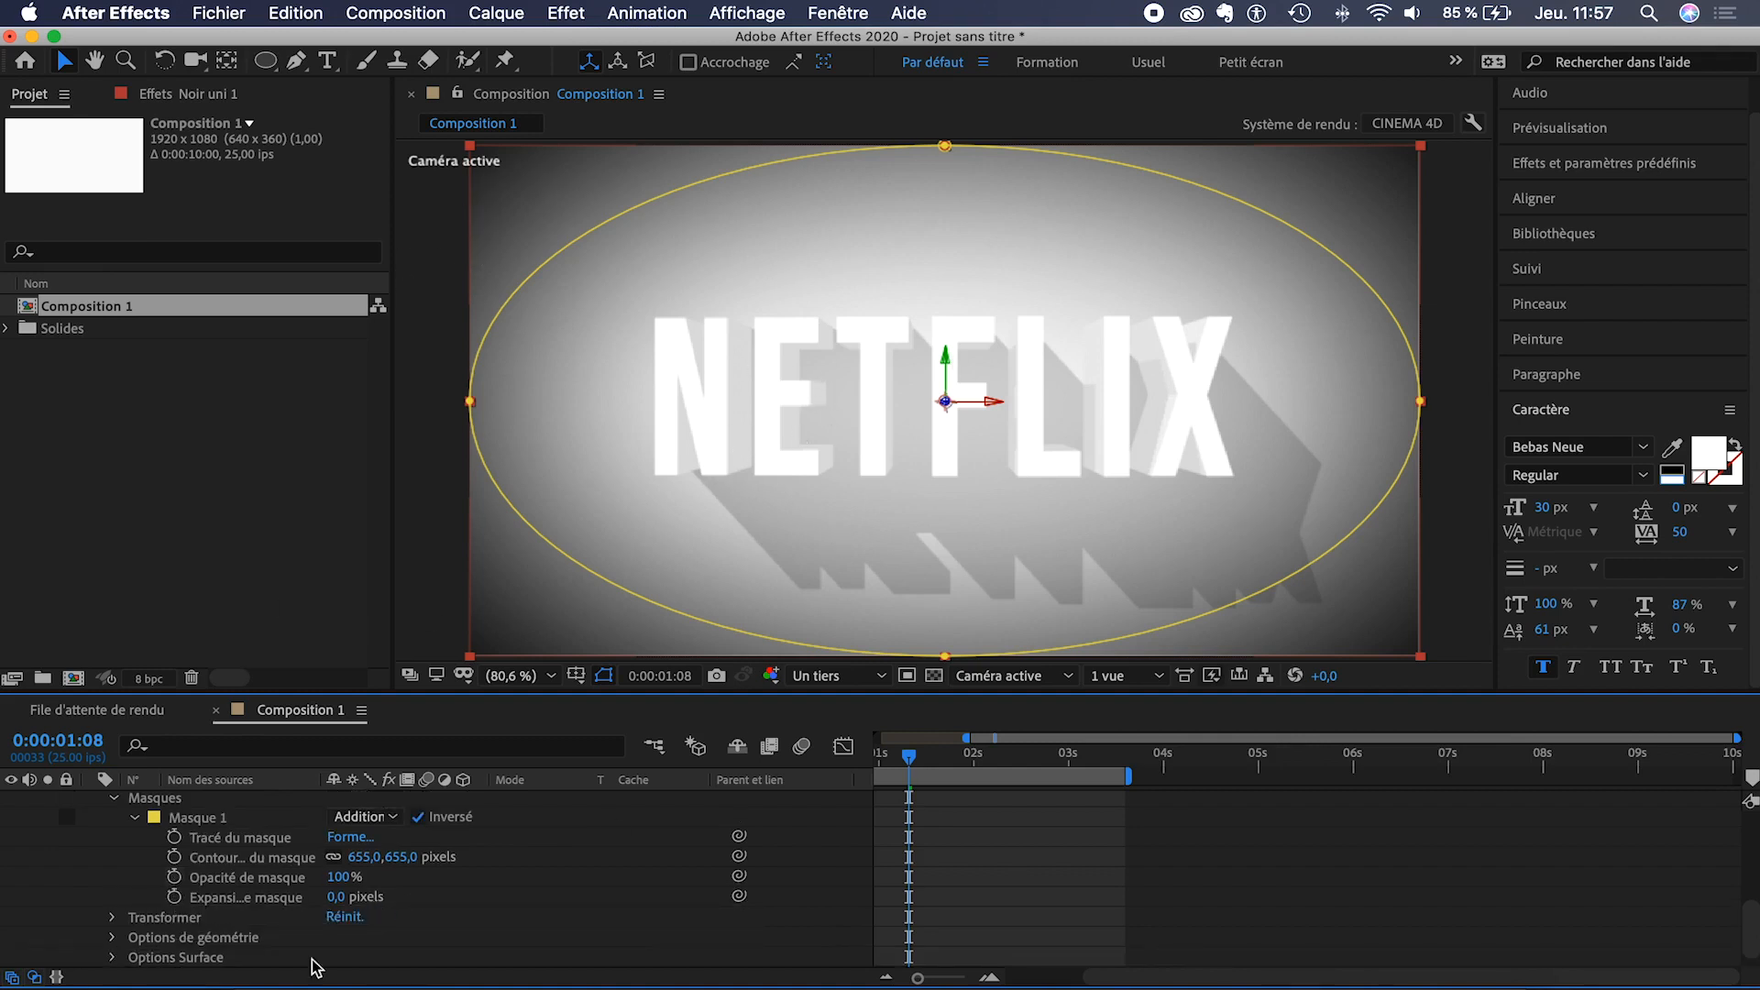
pyautogui.moveTo(337, 897); pyautogui.dragTo(283, 896)
pyautogui.moveTo(405, 857); pyautogui.dragTo(473, 857)
pyautogui.moveTo(341, 877); pyautogui.dragTo(257, 878)
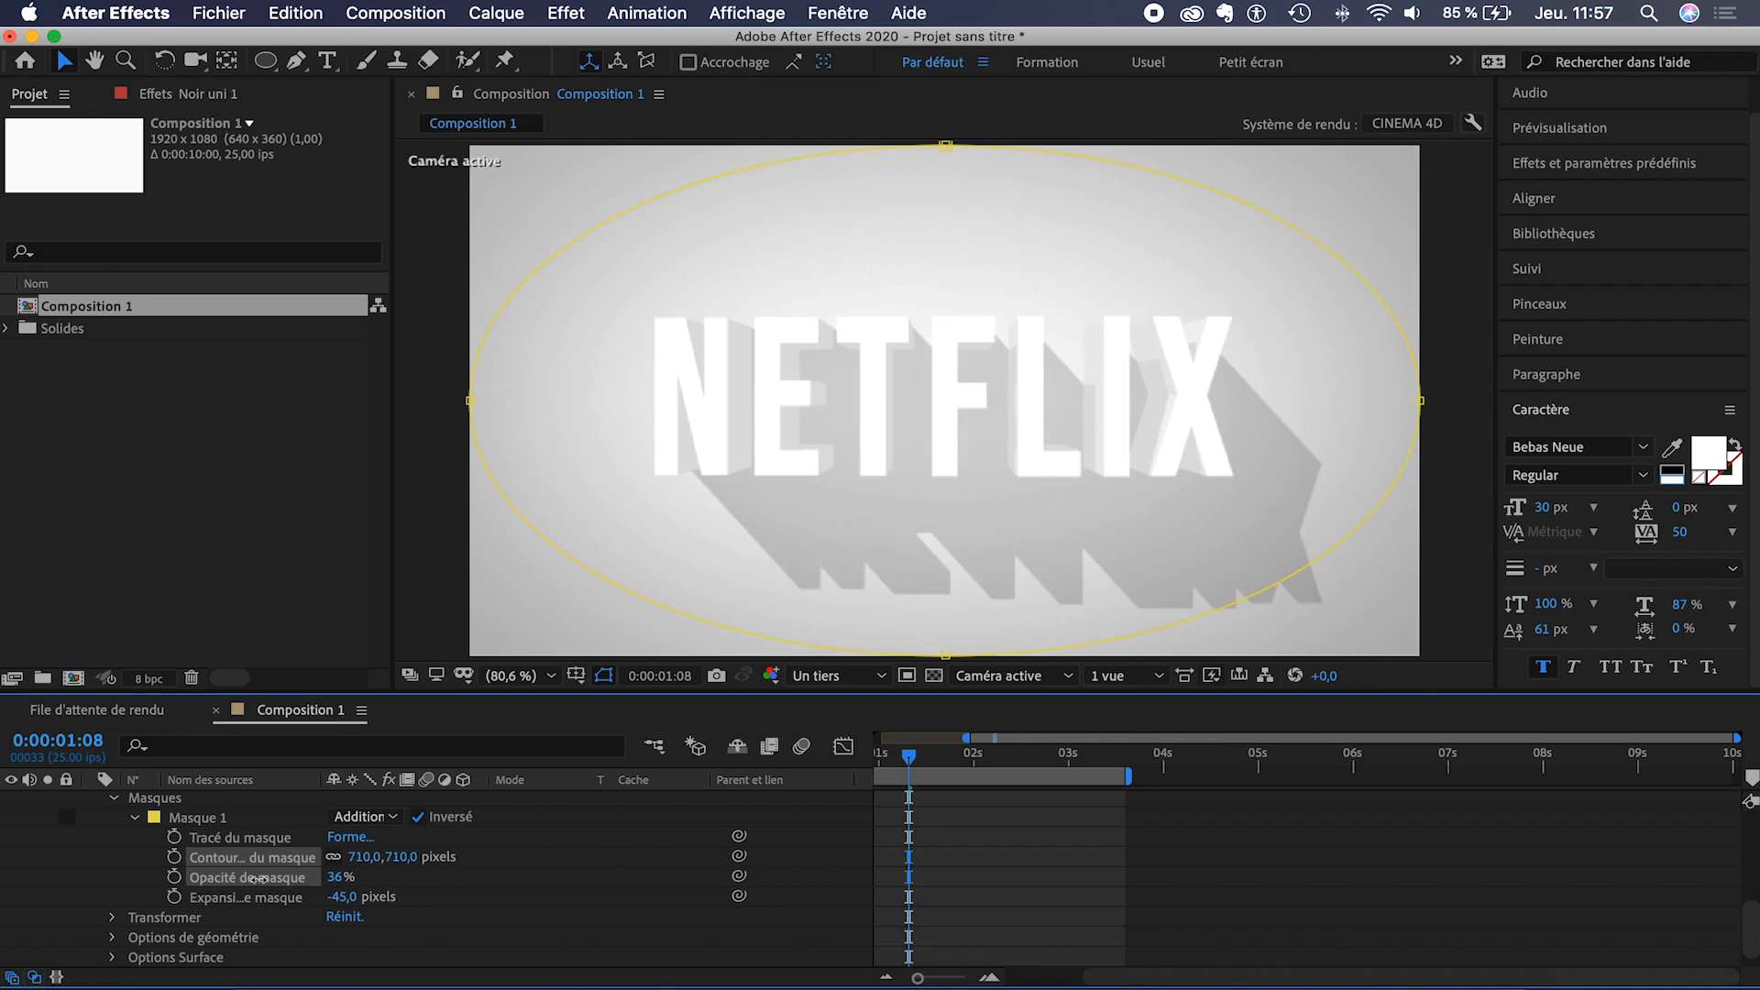
# - Review the animation by moving the current time to the start and scrubbing forward to 0:00:01:05
pyautogui.click(996, 882)
pyautogui.hscroll(-5, 1015, 881)
pyautogui.click(1128, 765)
pyautogui.moveTo(1129, 766); pyautogui.dragTo(877, 764)
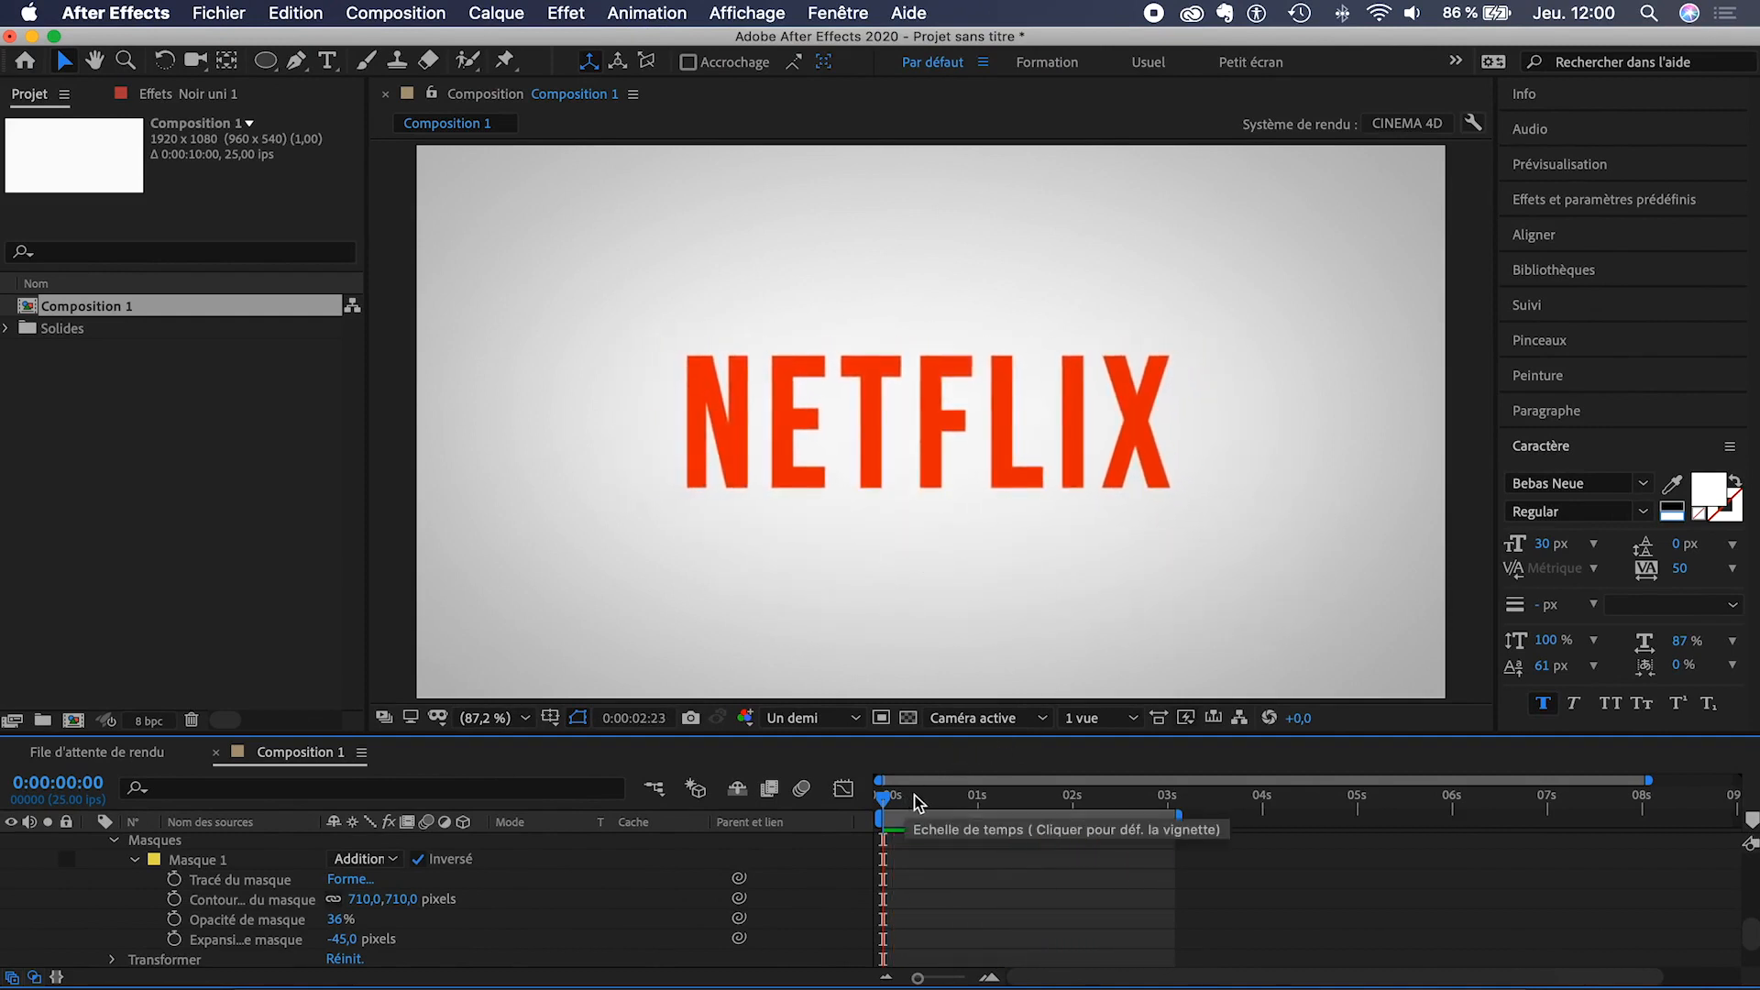
pyautogui.click(916, 797)
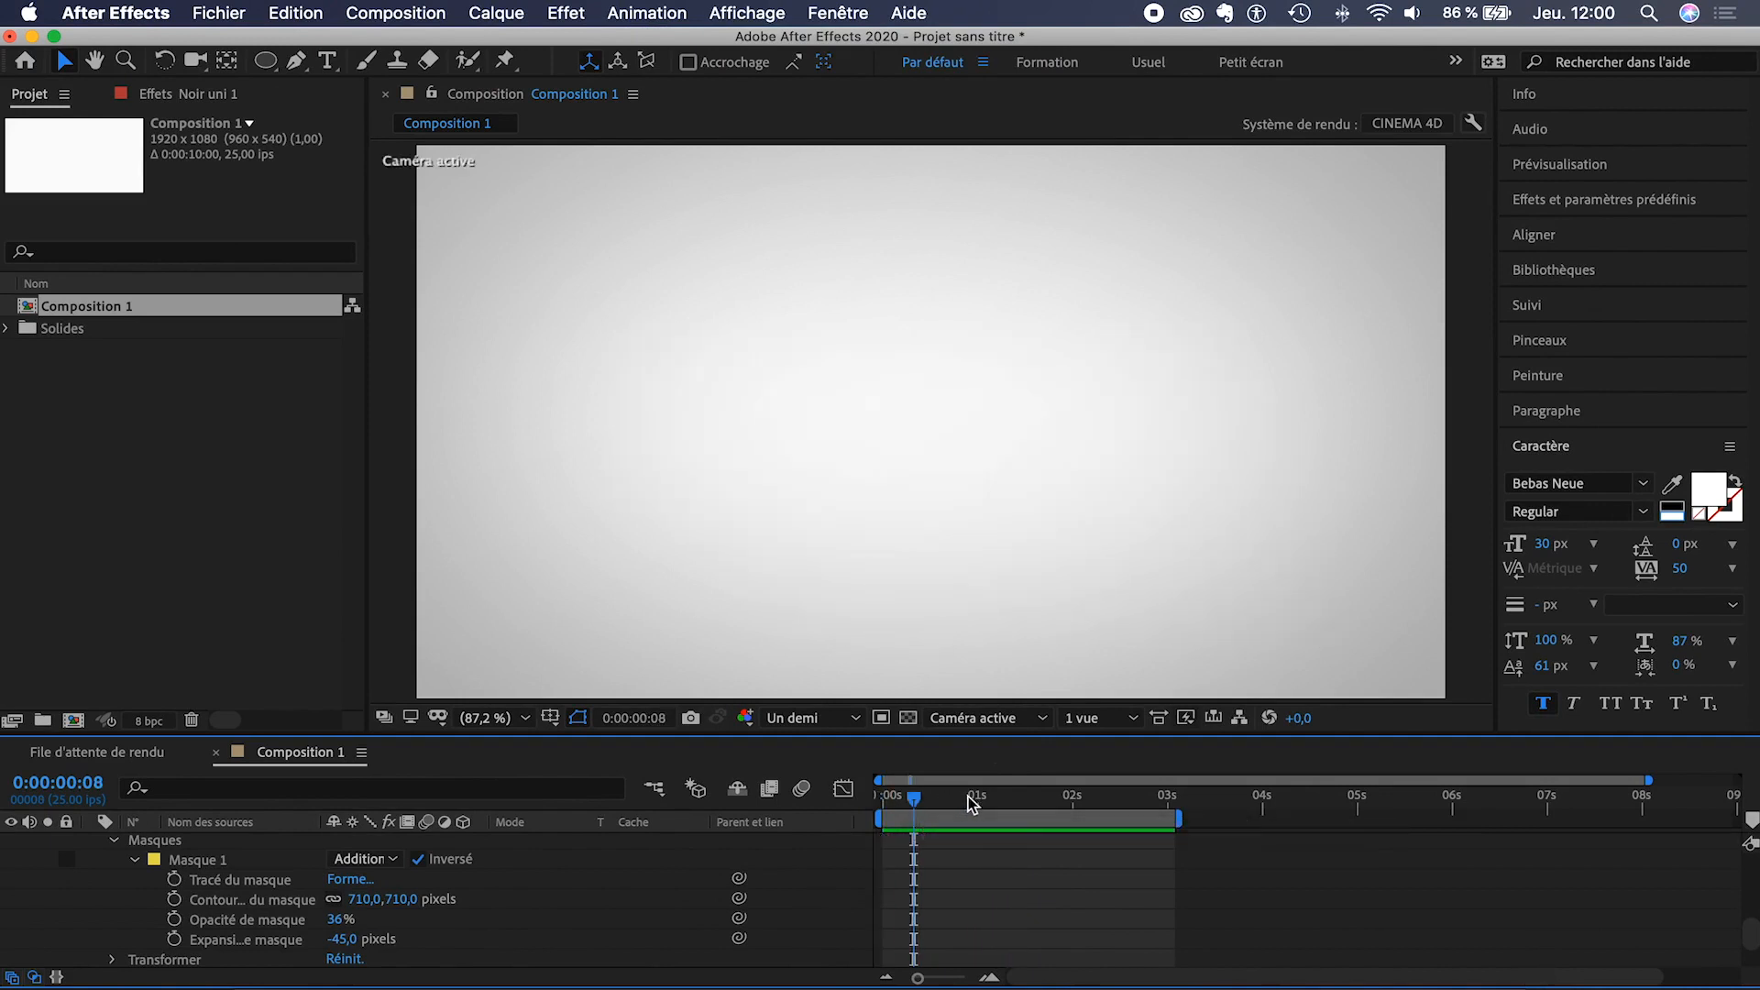
pyautogui.click(971, 797)
pyautogui.moveTo(989, 797); pyautogui.dragTo(999, 803)
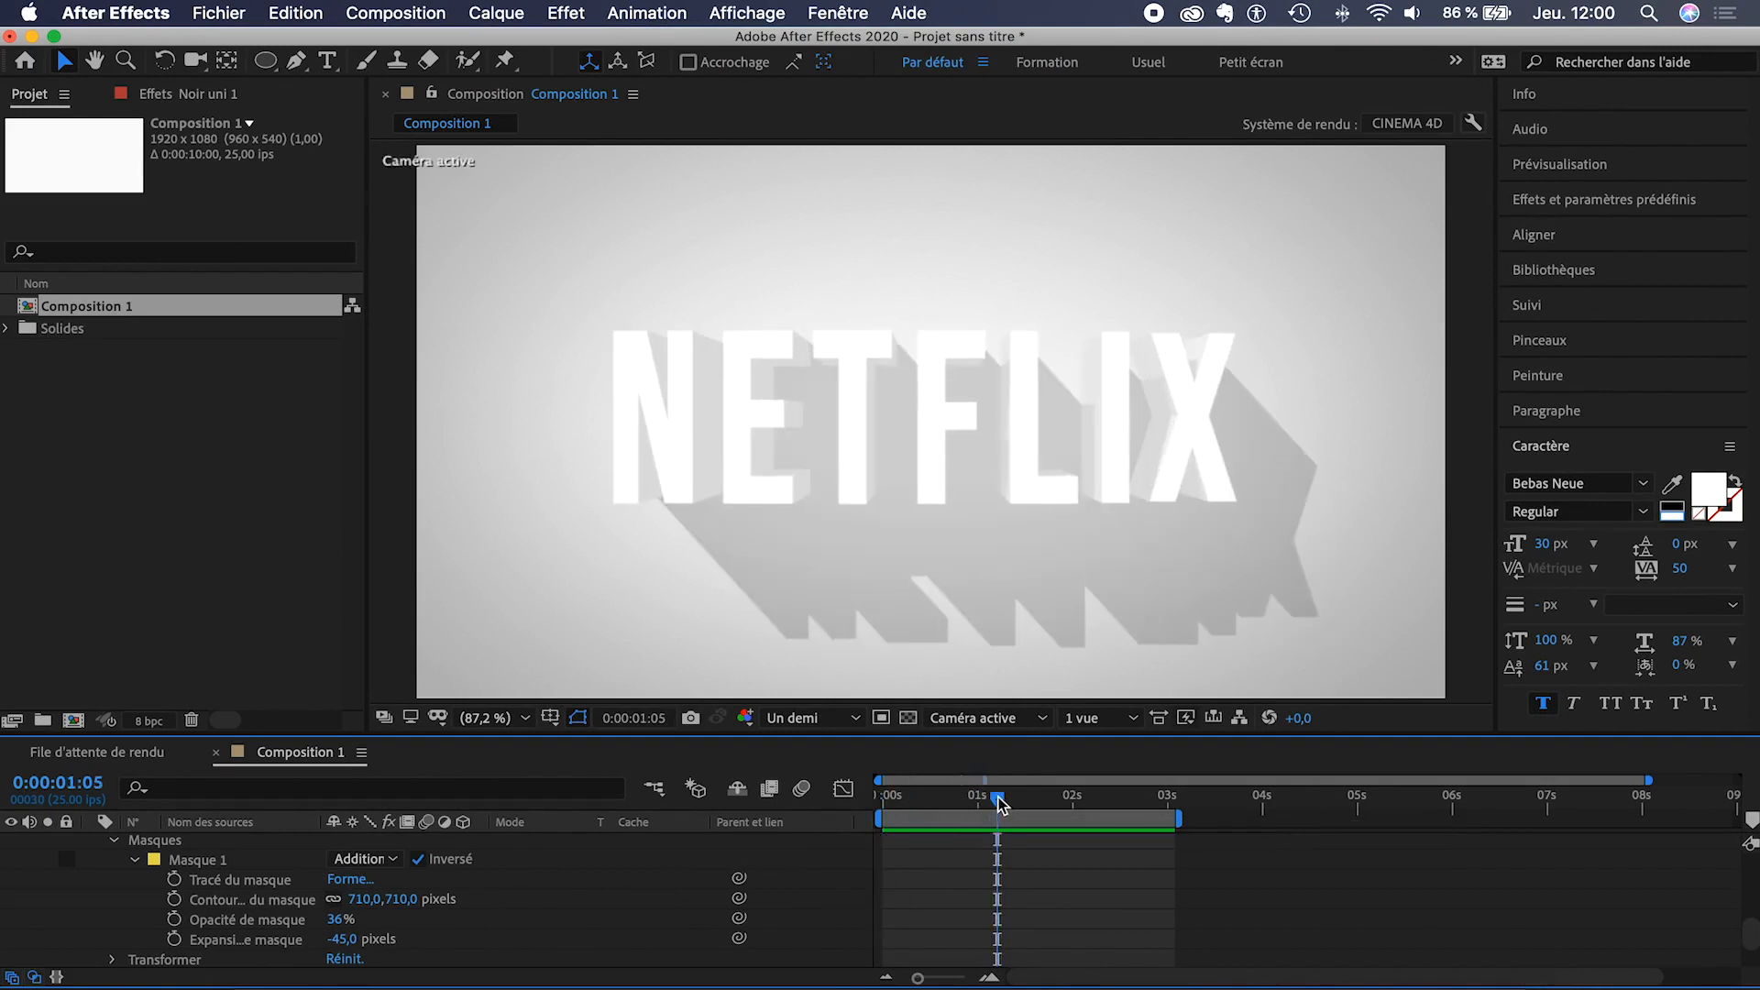